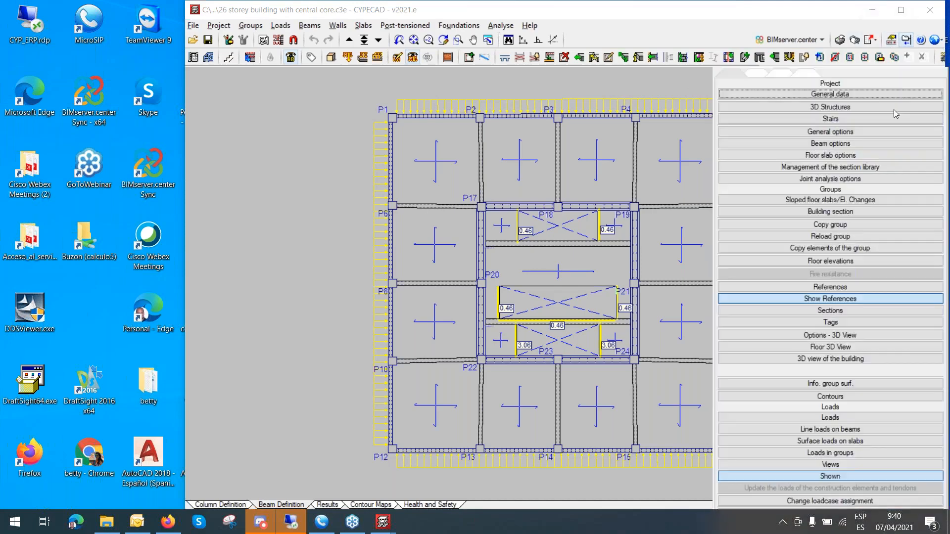
Minimise the open project window, dismiss the remote desktop message and bring the 22 storey building project in CYPECAD into view.
click(872, 14)
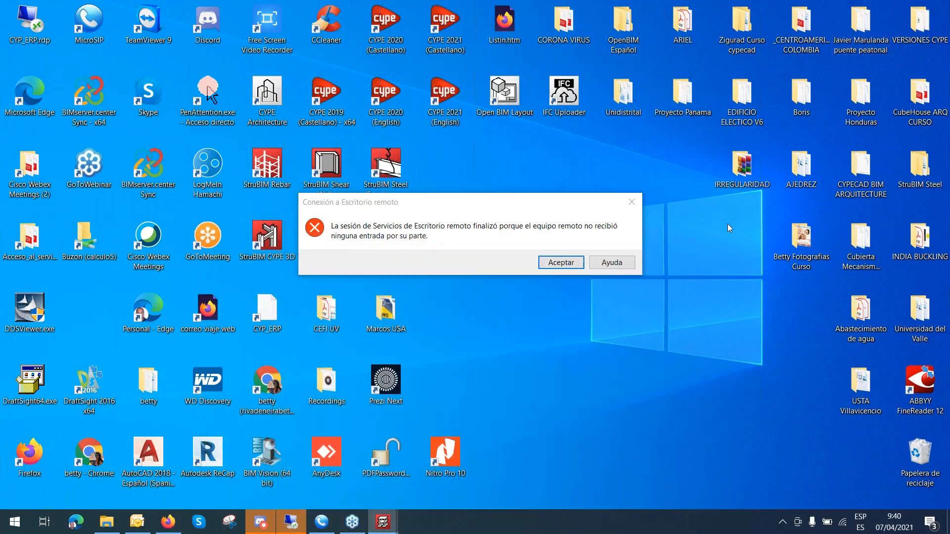
click(574, 263)
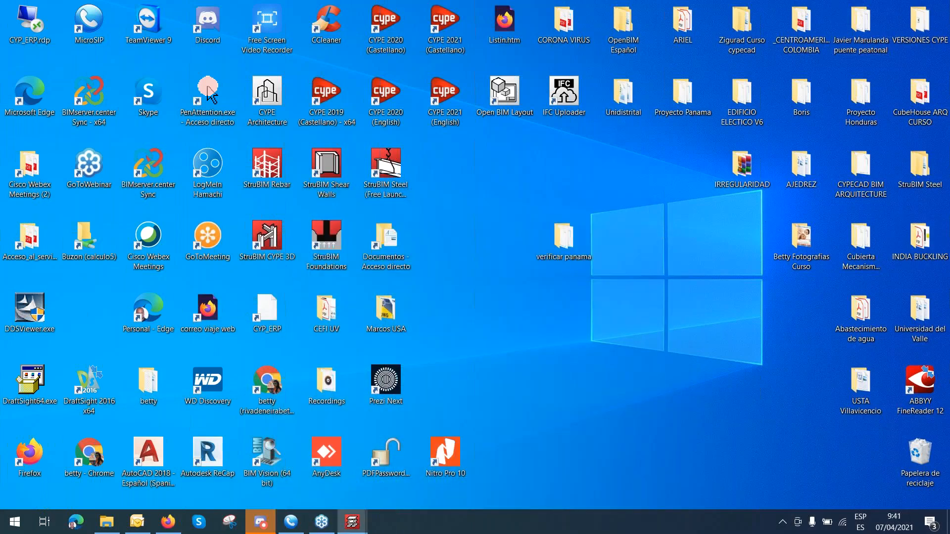
drag(949, 118, 497, 9)
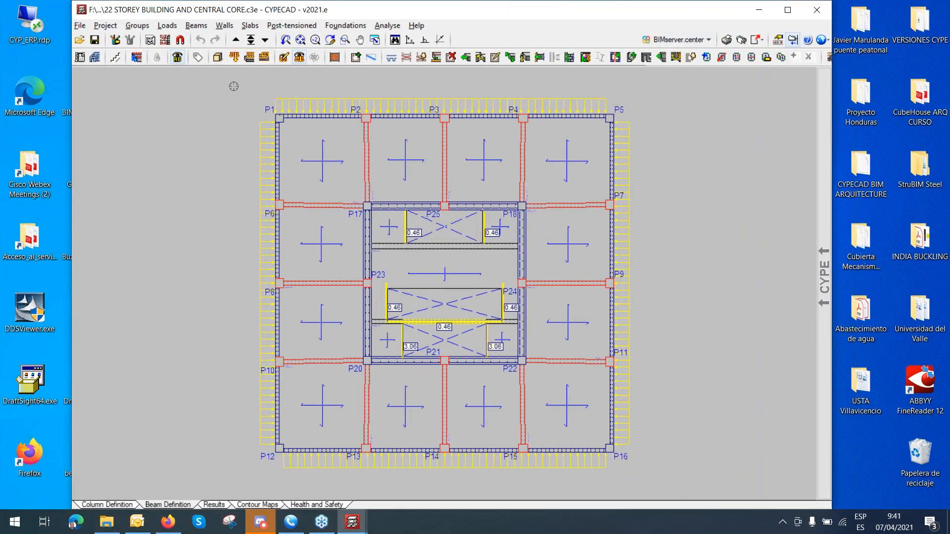
Examine the 22 storey building and its central core from several angles in the full-screen 3D view.
click(218, 57)
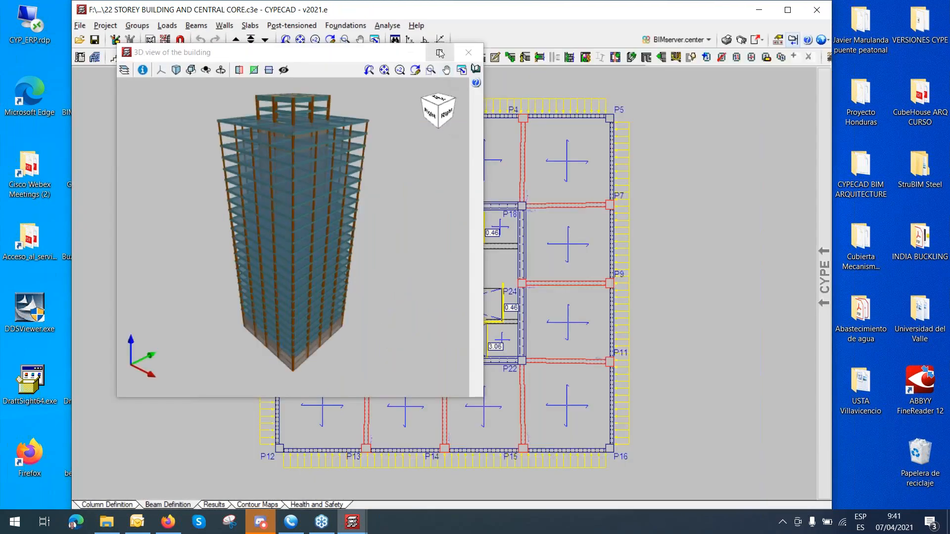
click(440, 53)
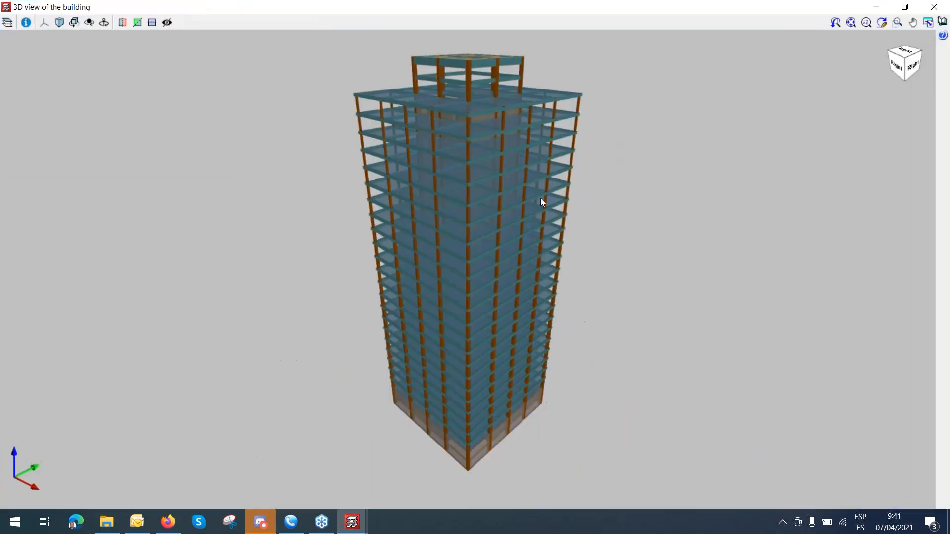
drag(510, 245, 557, 335)
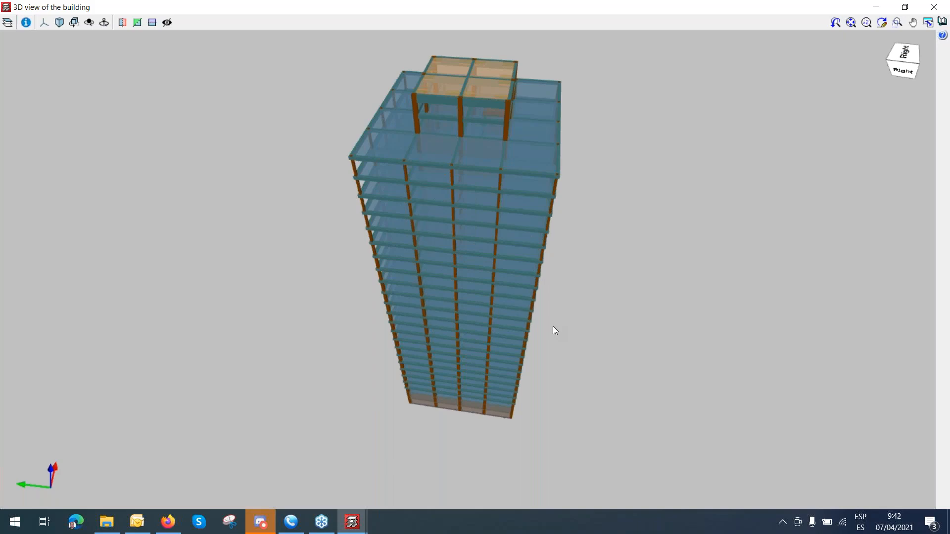
mouse_move(540, 324)
middle_down()
mouse_move(568, 326)
mouse_move(647, 297)
mouse_move(532, 310)
middle_up()
middle_drag(521, 262, 471, 316)
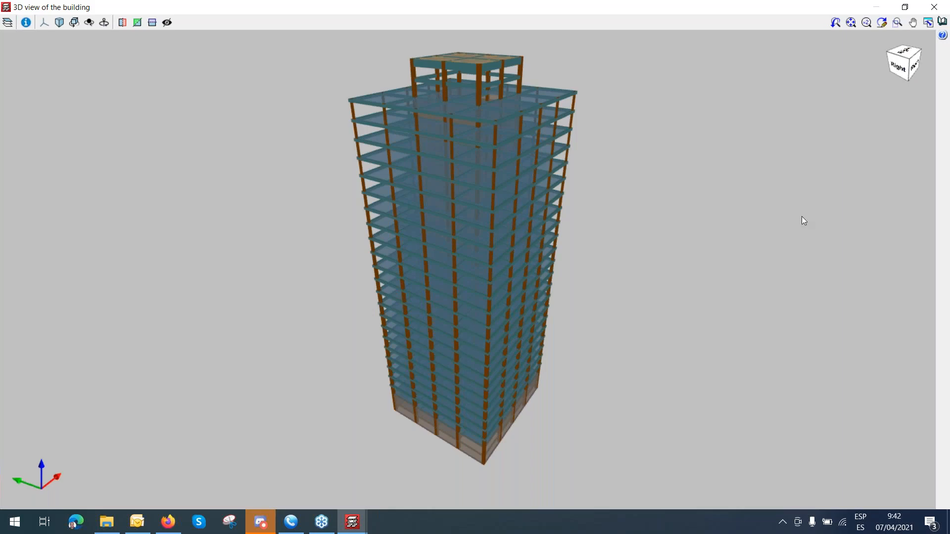
scroll(537, 199, up, 2)
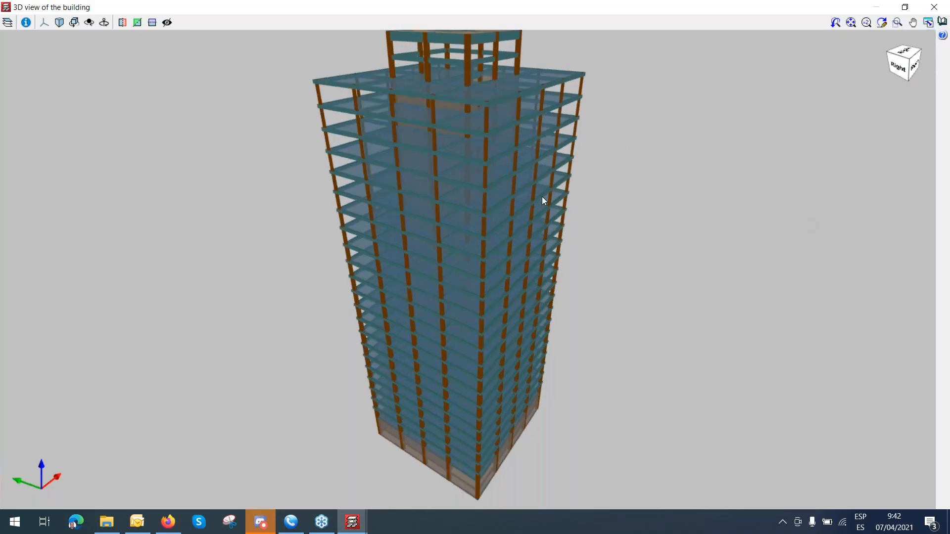
click(934, 7)
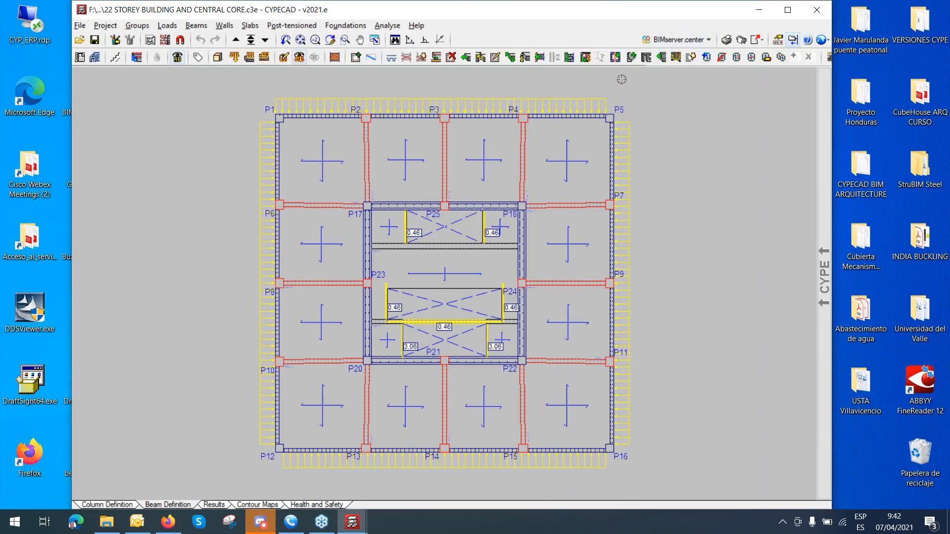
Start a new job with the file name "26 _ STOREY BUILDING WITH CENTRLA CORE".
click(81, 27)
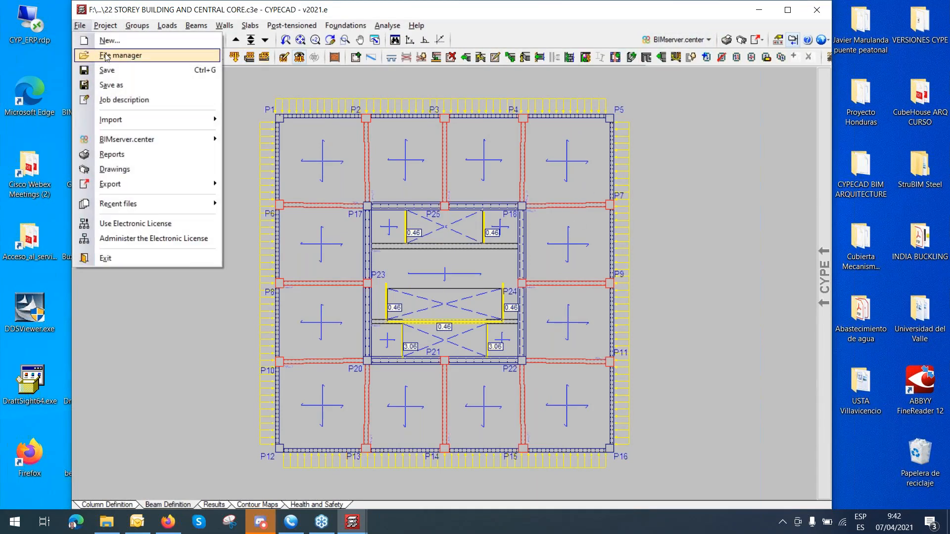
click(109, 46)
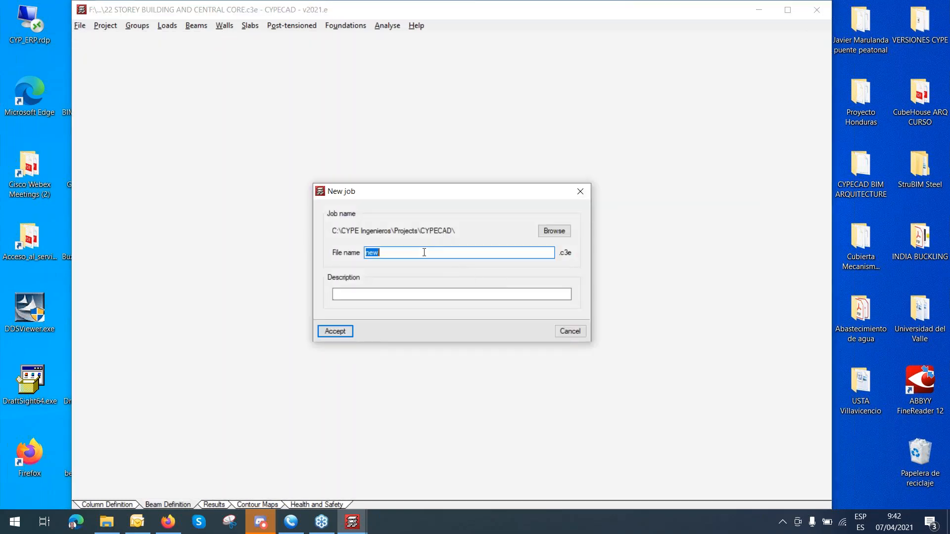
click(427, 252)
key(BackSpace)
key(BackSpace)
key(BackSpace)
text(2)
text(6)
text( _)
text( STI)
text(OREY BU)
text(IKLDING)
key(BackSpace)
key(BackSpace)
key(BackSpace)
key(BackSpace)
key(BackSpace)
key(BackSpace)
key(BackSpace)
text(LDING WI)
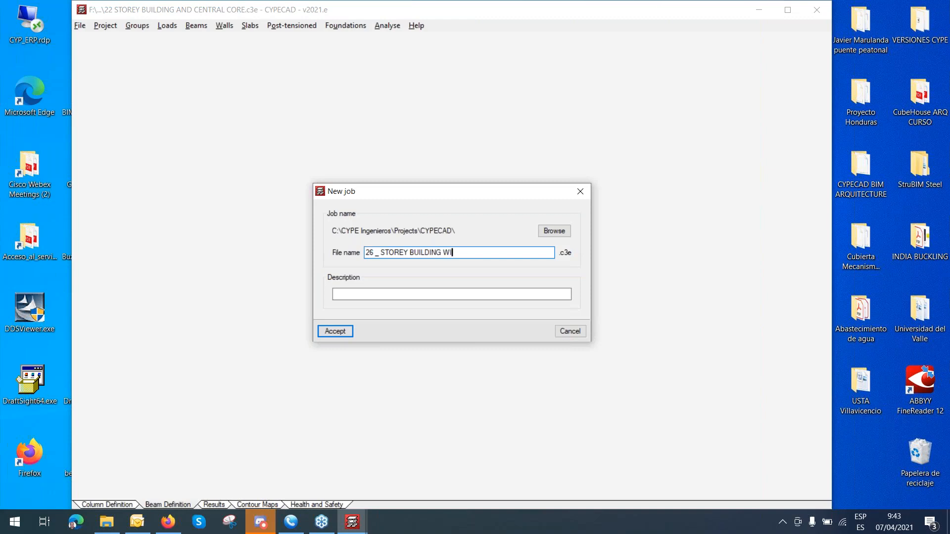
text(TH CENTRLA CORE)
Copy the new job's file name into its description.
drag(534, 253, 328, 257)
right_click(404, 254)
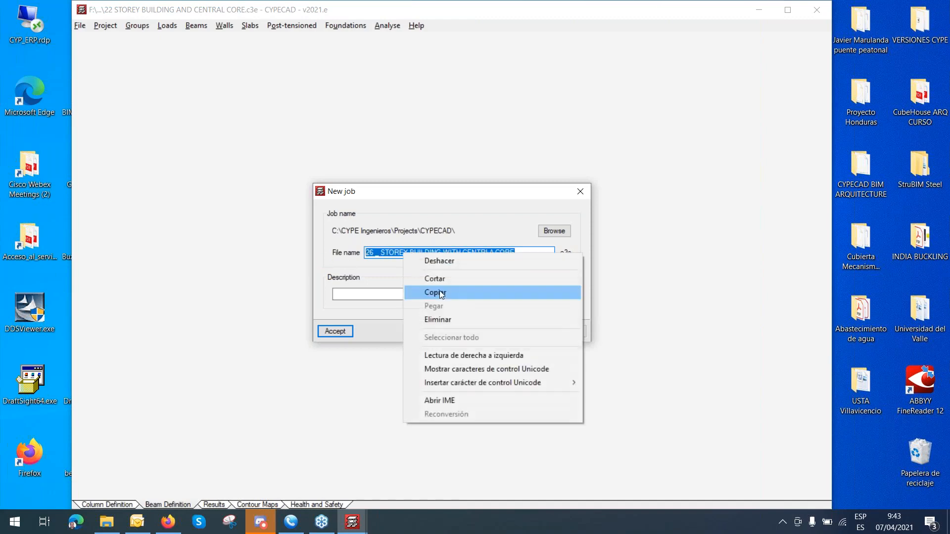
click(434, 292)
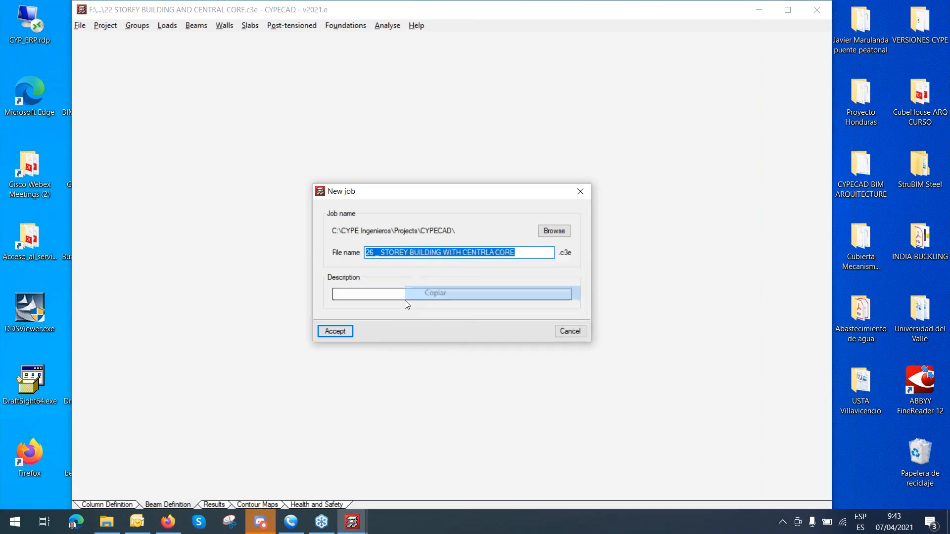
click(398, 293)
key(ctrl+v)
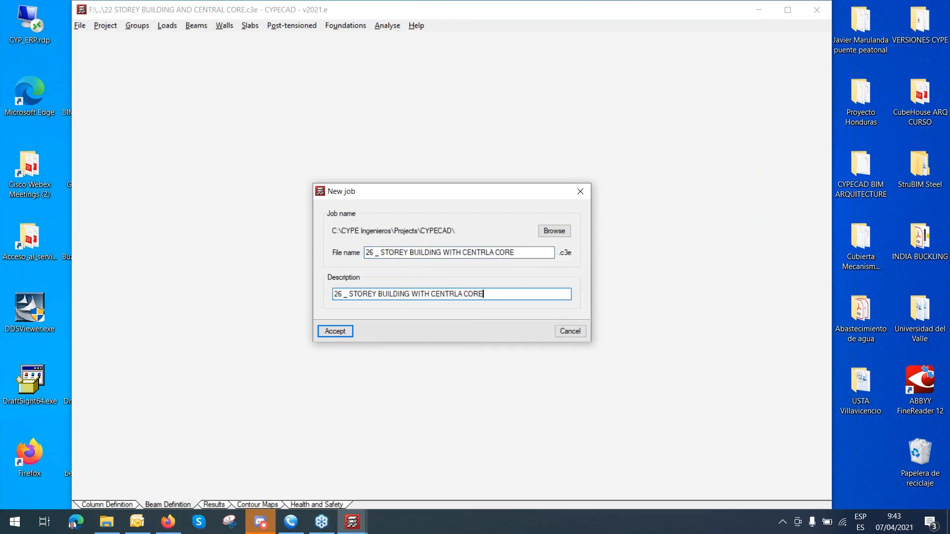
Create the job as an empty project without importing a BIM model.
click(342, 334)
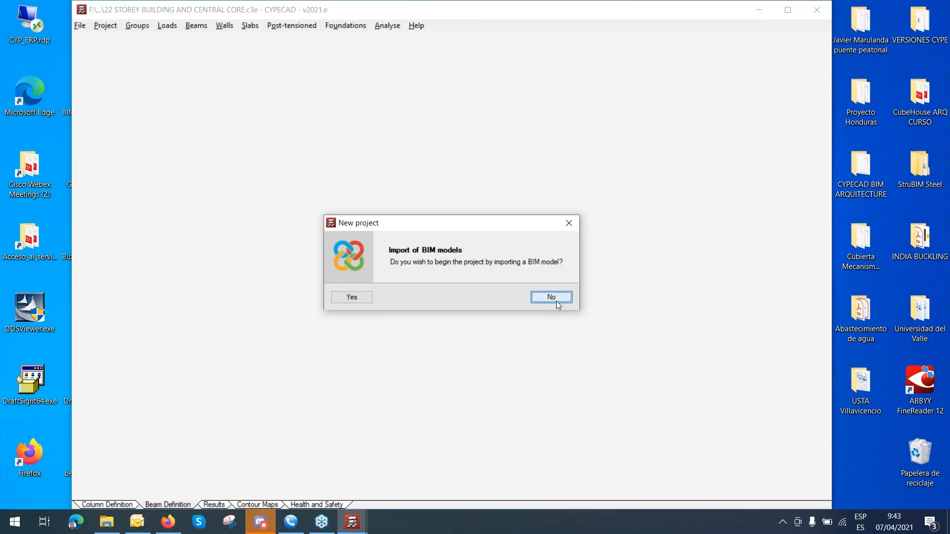
click(556, 299)
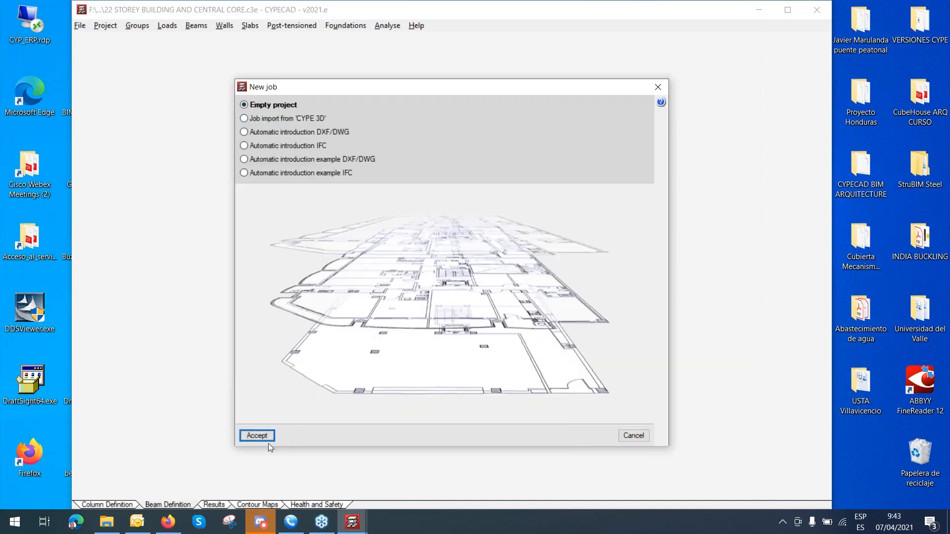
click(256, 435)
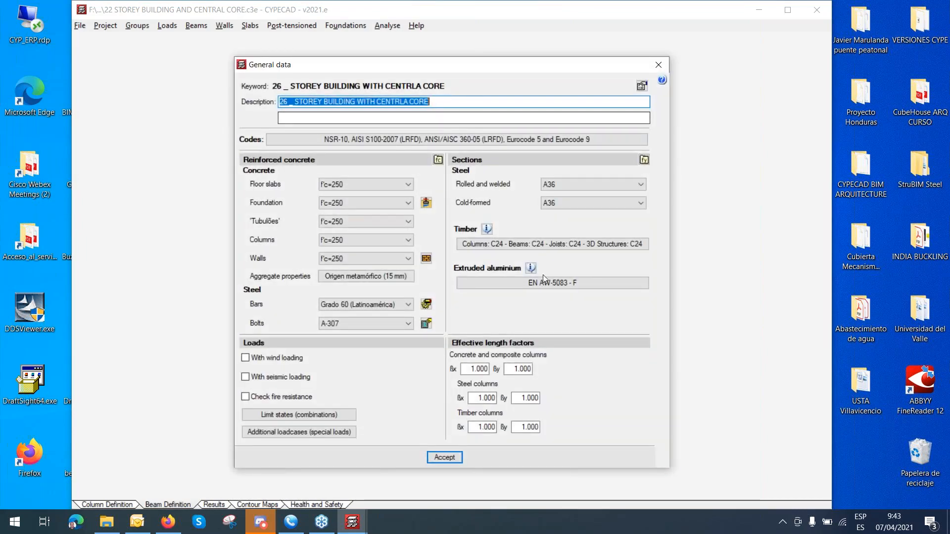
Examine the design codes assigned to each material and the codes available for concrete, leaving the selection as it is.
click(603, 140)
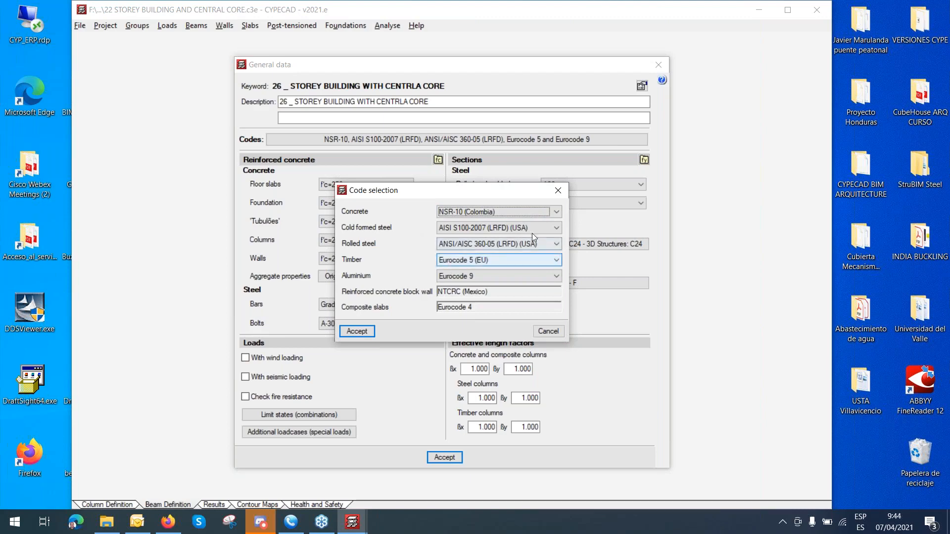
click(557, 213)
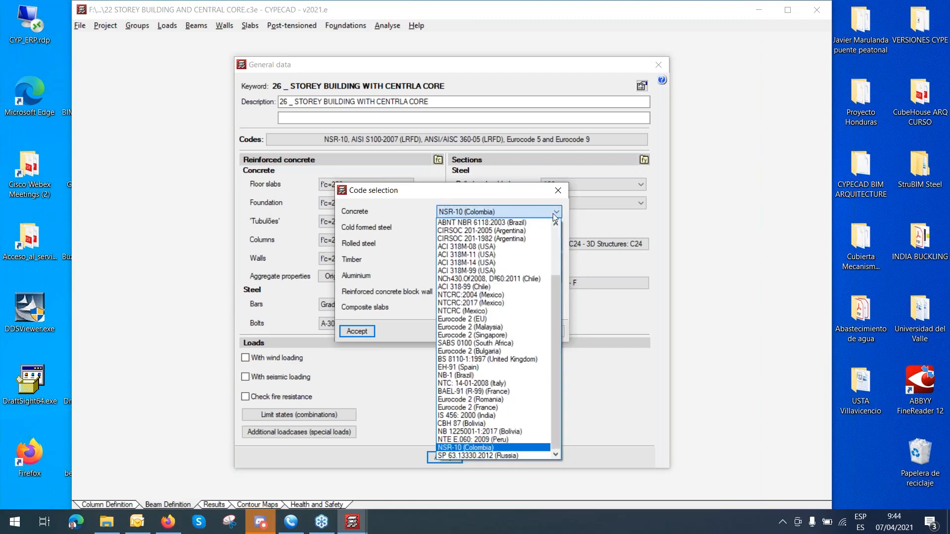
click(518, 197)
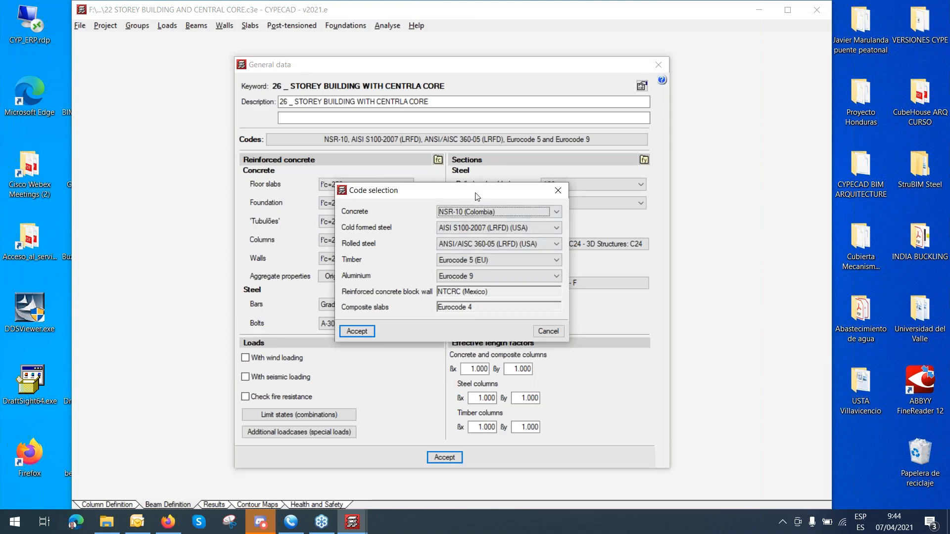
drag(480, 195, 485, 185)
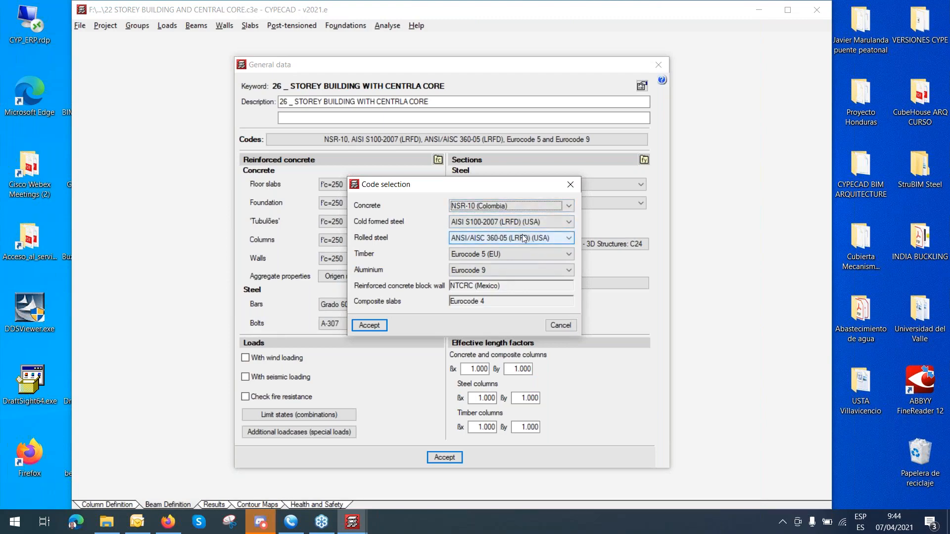
click(561, 325)
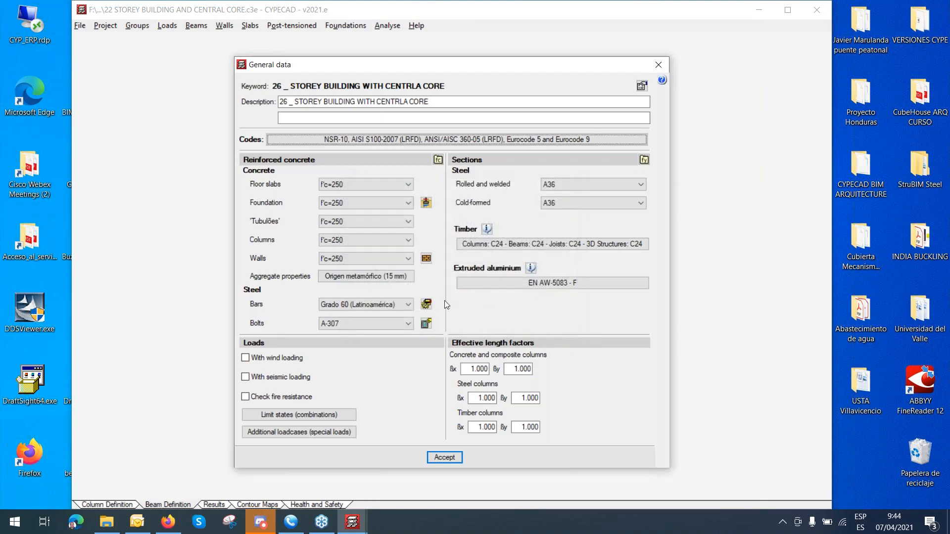
Try assigning the typical Gravel values to the foundation soil's bearing pressures.
click(428, 205)
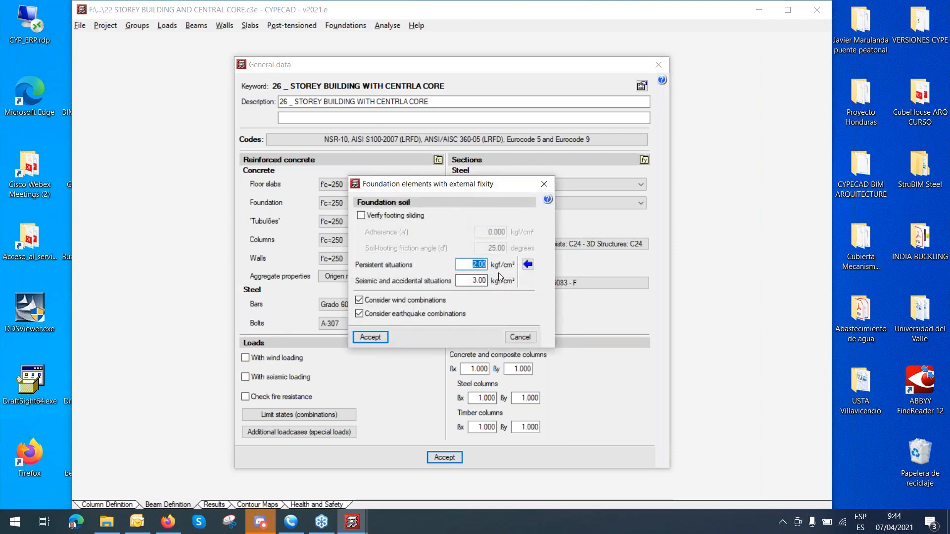
click(527, 264)
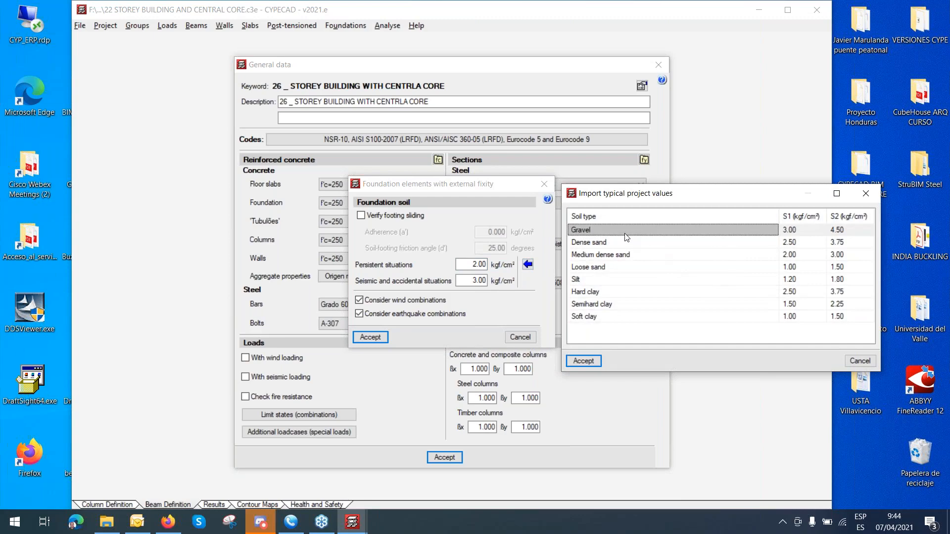
click(587, 363)
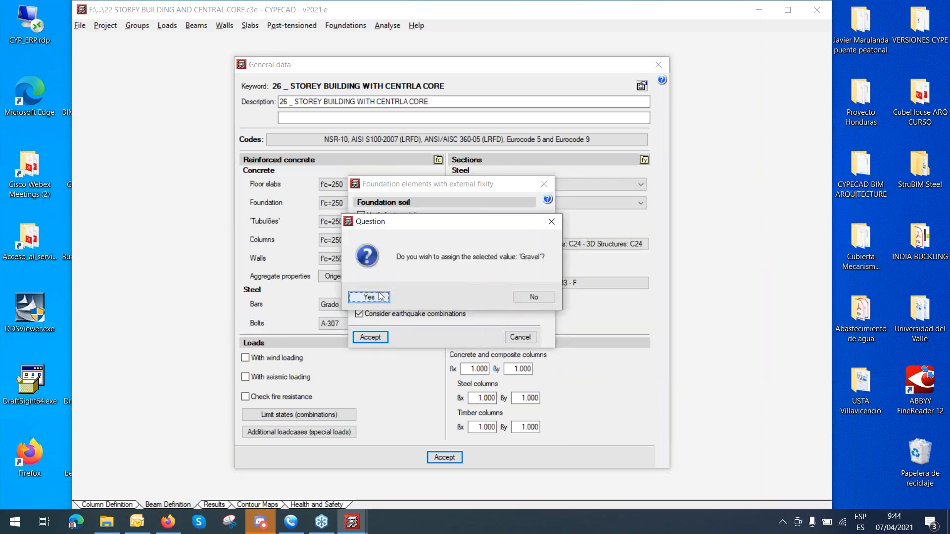
click(371, 296)
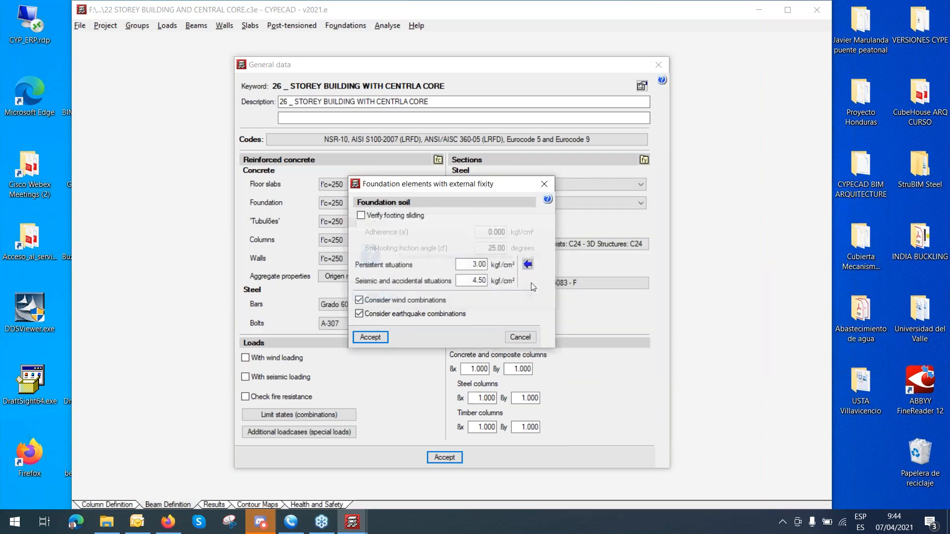
click(518, 335)
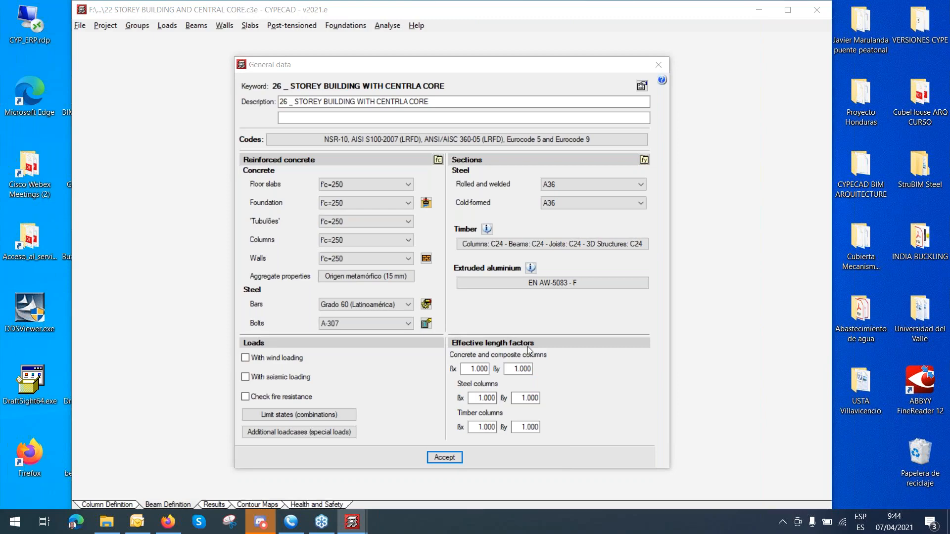
Enable wind loading for the job and choose Colombia's NSR-10 Capítulo B.6 wind code.
click(282, 361)
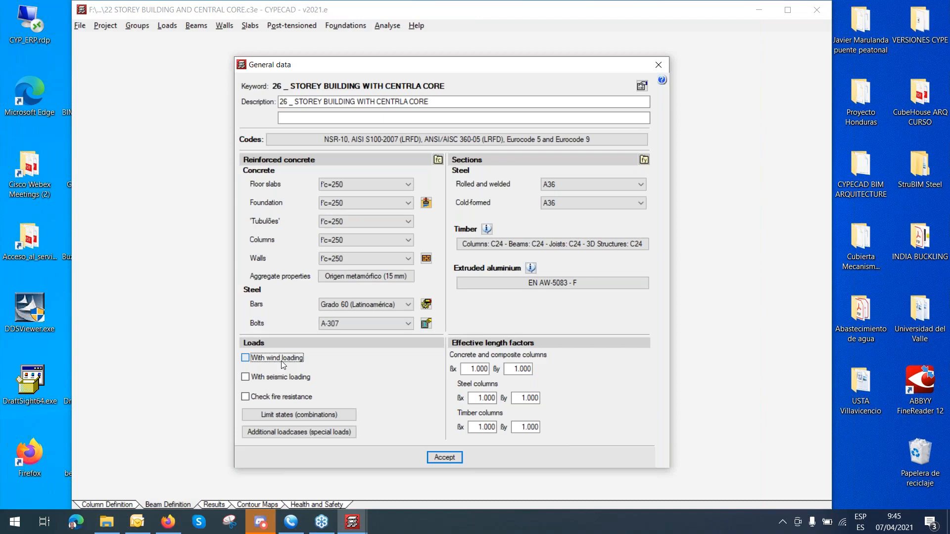
click(281, 361)
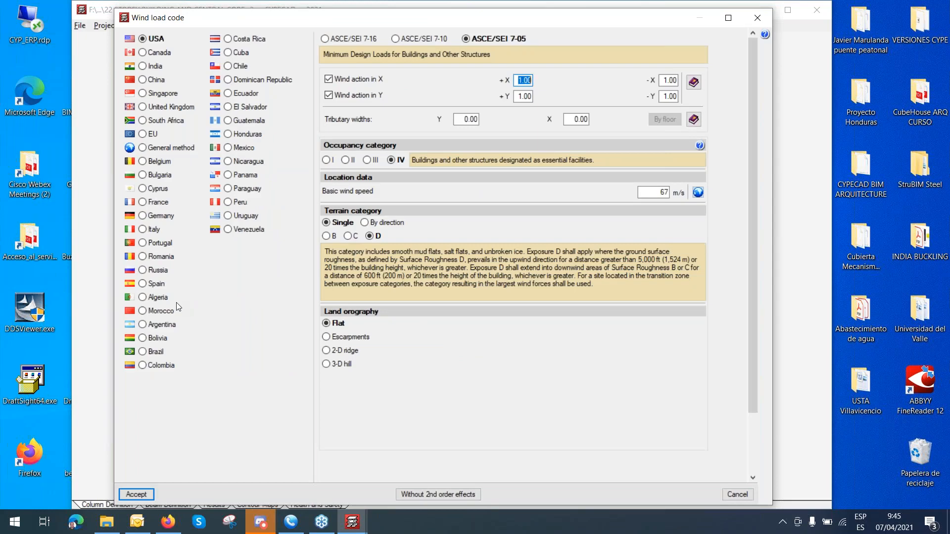
click(145, 367)
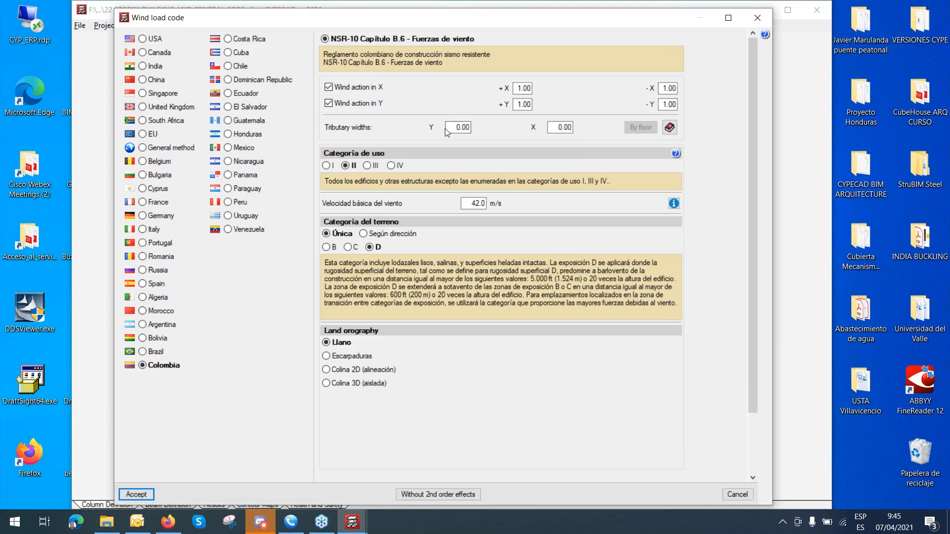
Set the wind tributary widths to 26.50 in both Y and X.
drag(446, 128, 542, 139)
text(26.50)
key(Tab)
text(26.5)
key(Tab)
Consult the wind region map, then set the basic wind speed to 28 m/s and the terrain category to B.
click(673, 204)
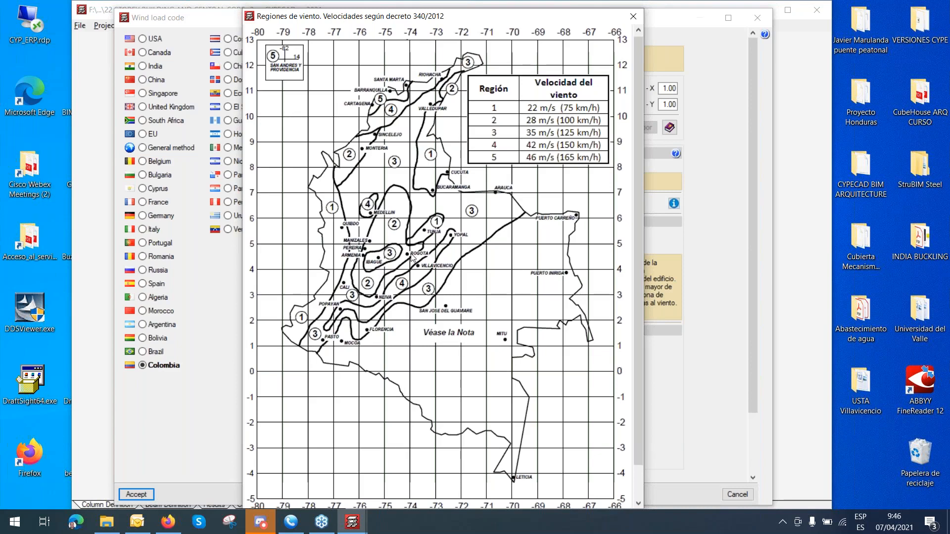
click(633, 16)
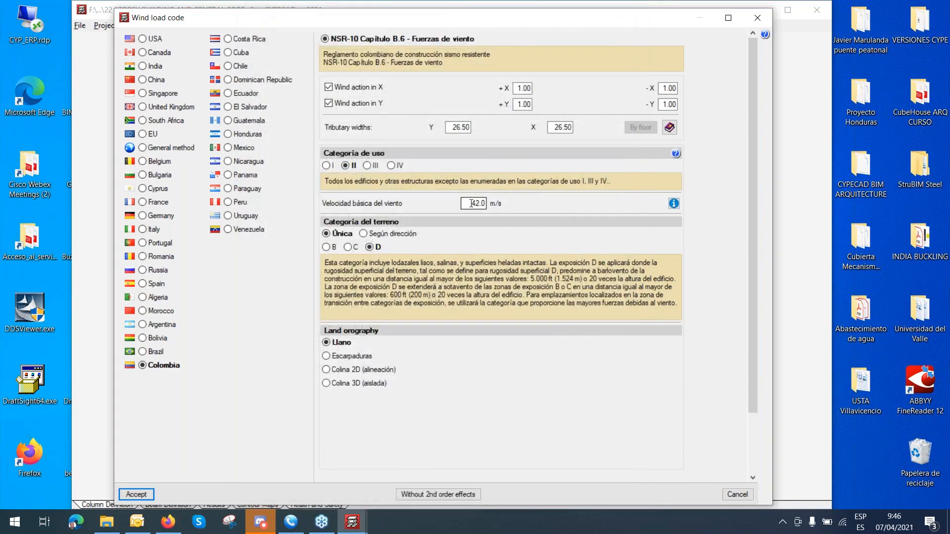
text(28)
key(Tab)
mouse_move(327, 250)
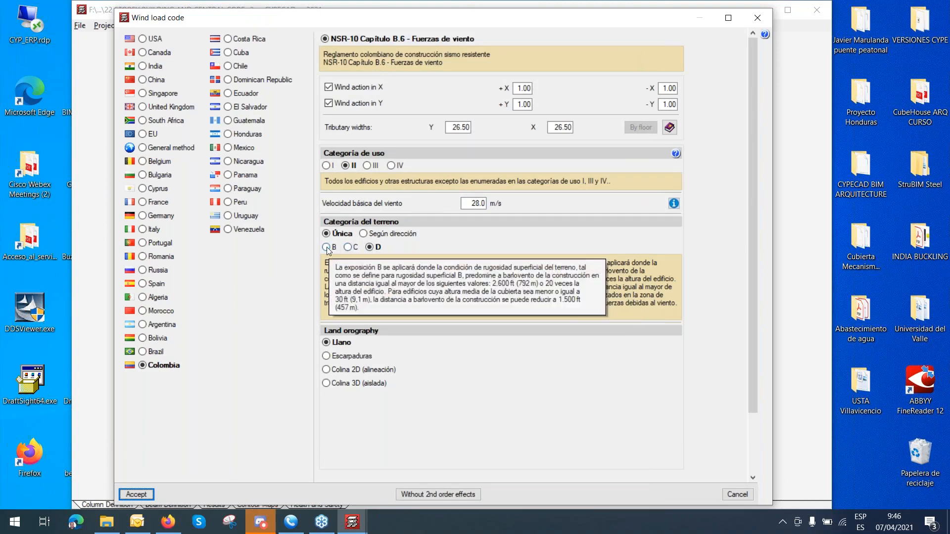
click(326, 251)
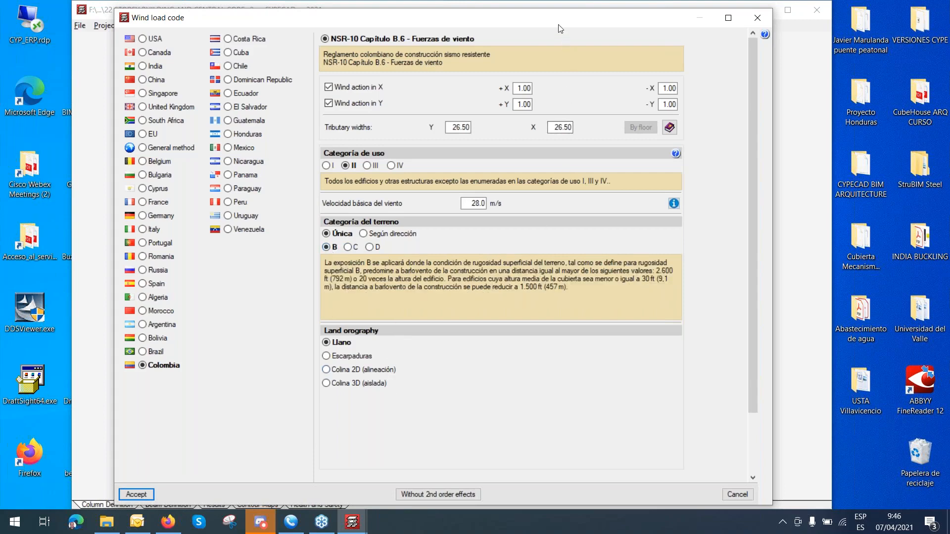
Consider second order effects for the wind loading with a displacement multiplier of 2 and accept the wind code settings.
drag(561, 18, 570, 10)
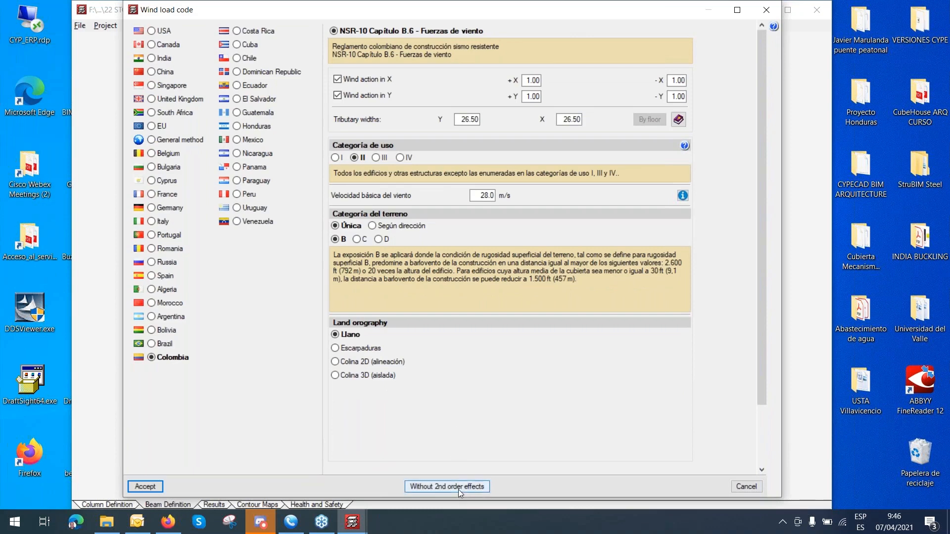
click(456, 486)
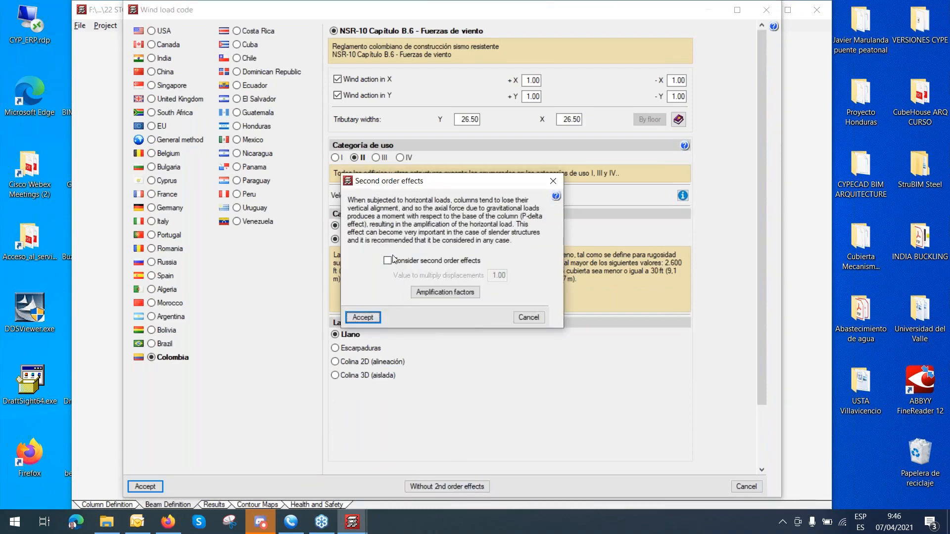
click(388, 261)
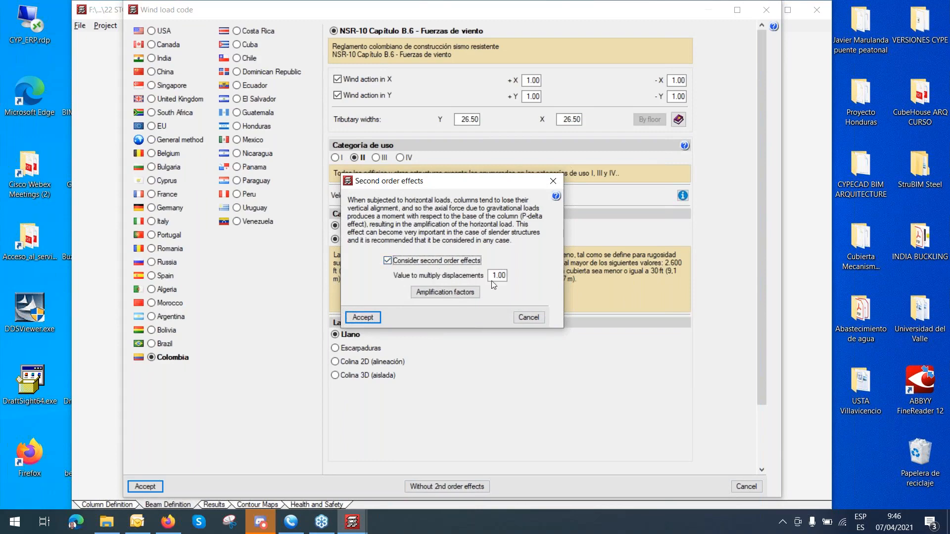
click(493, 278)
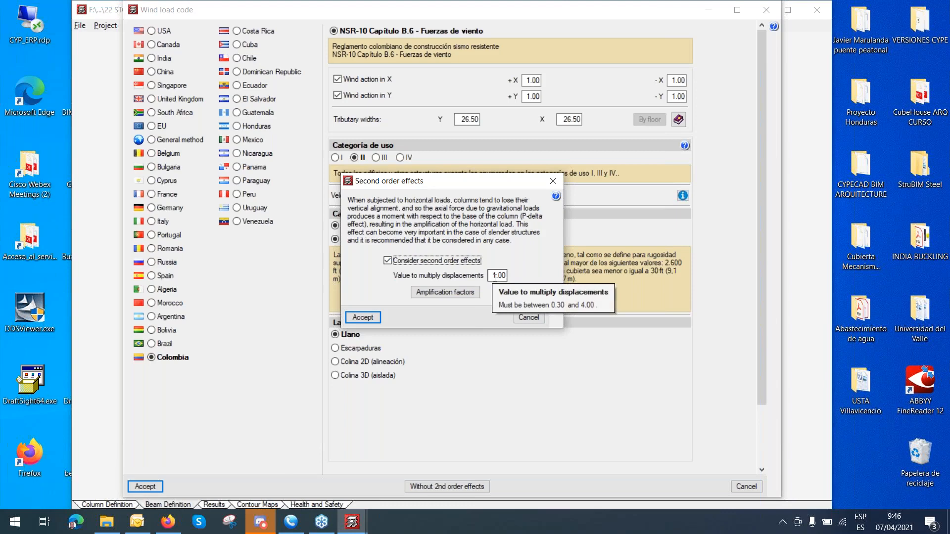
click(494, 276)
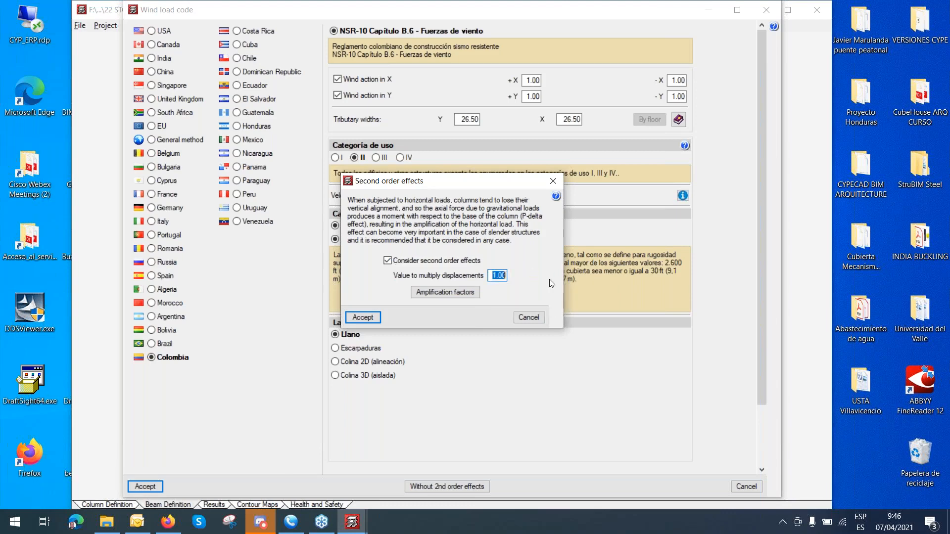
text(2)
key(Tab)
click(372, 318)
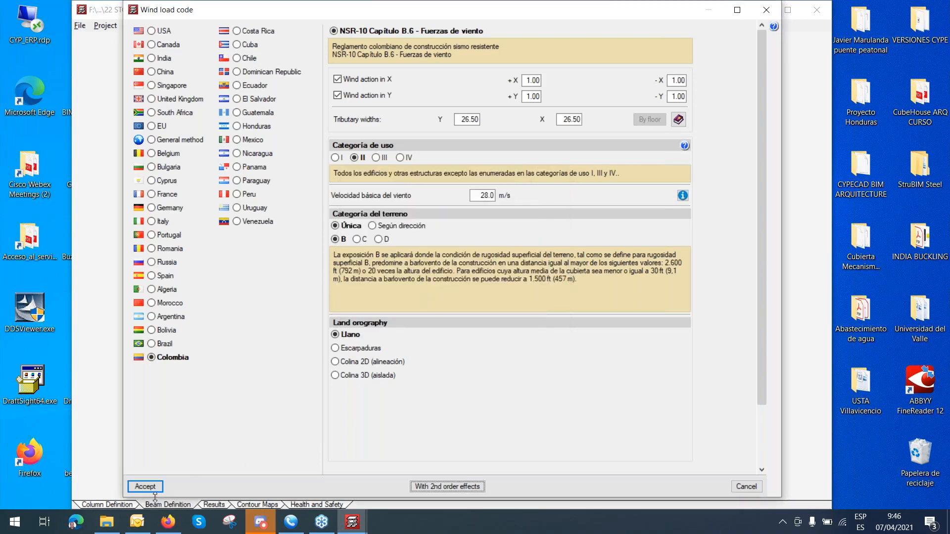
click(144, 487)
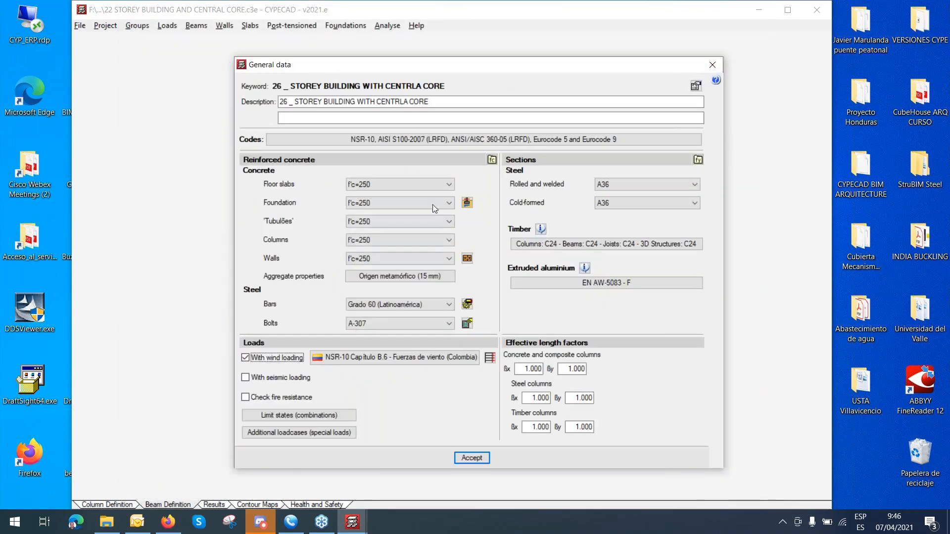
click(301, 383)
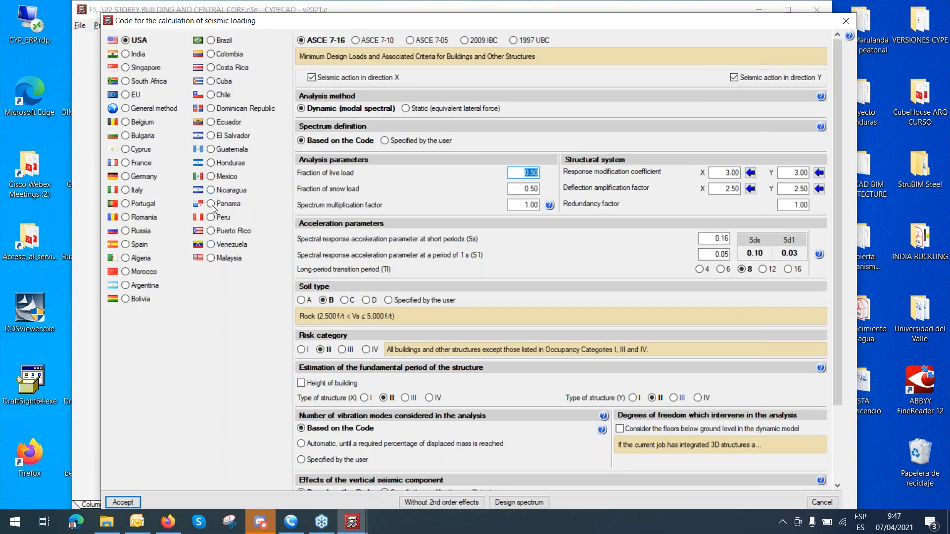
click(214, 55)
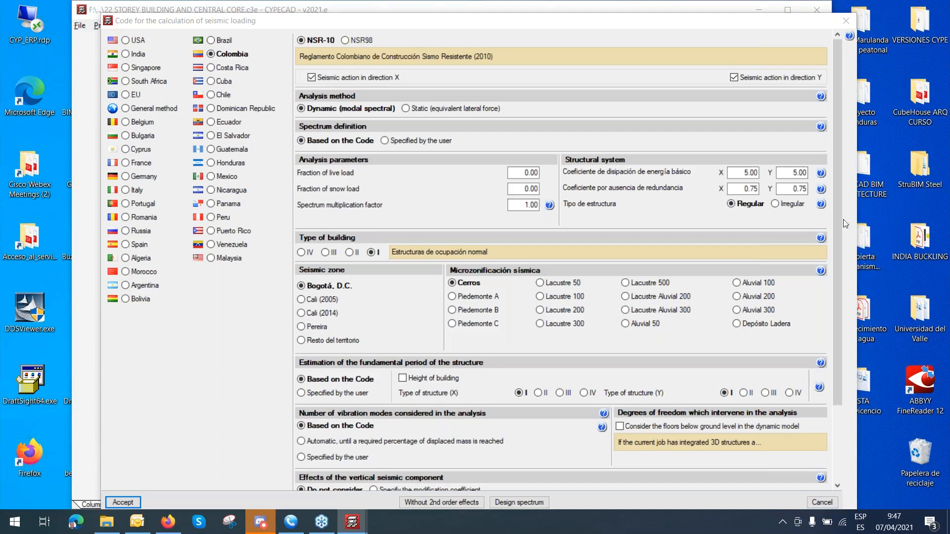
click(738, 173)
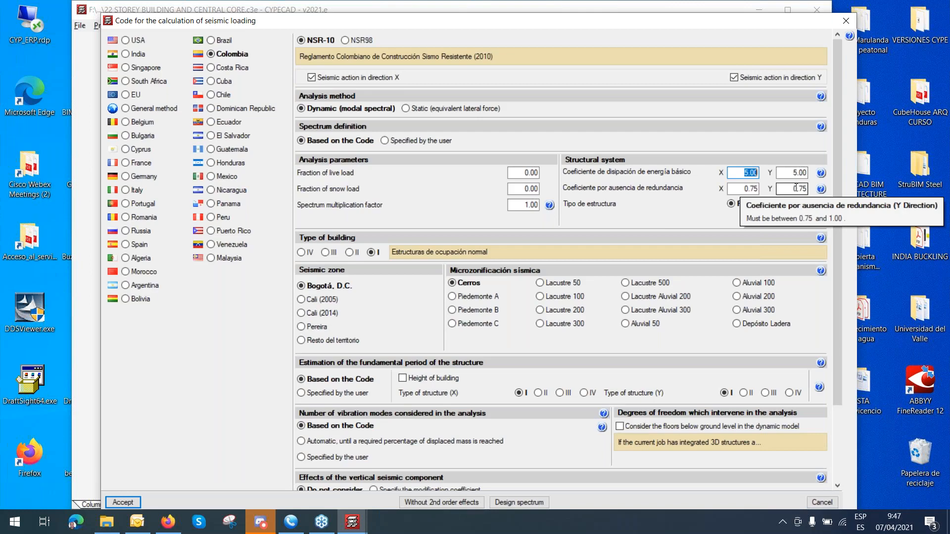
click(844, 20)
Close the new job's general data, accept its limit states, and exit the session and the CYPE 2021 launcher.
click(711, 64)
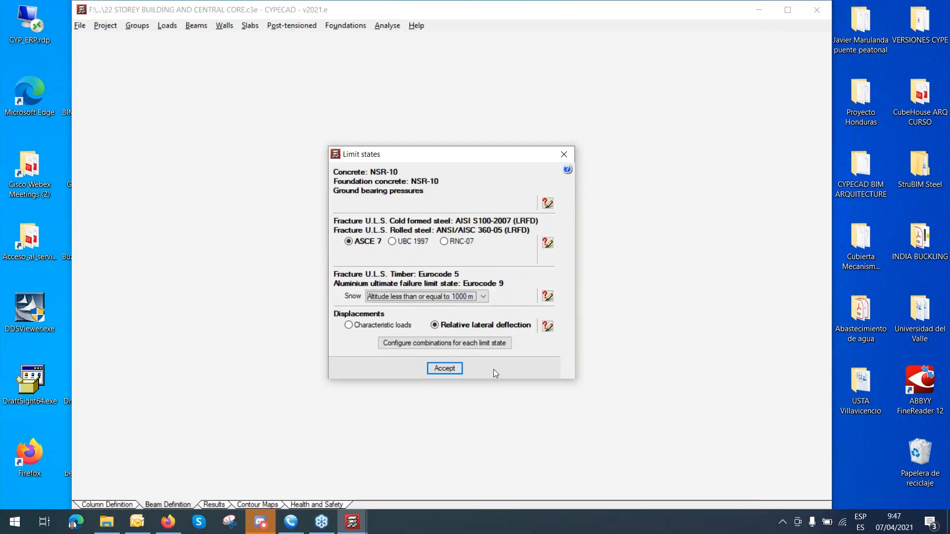
click(444, 368)
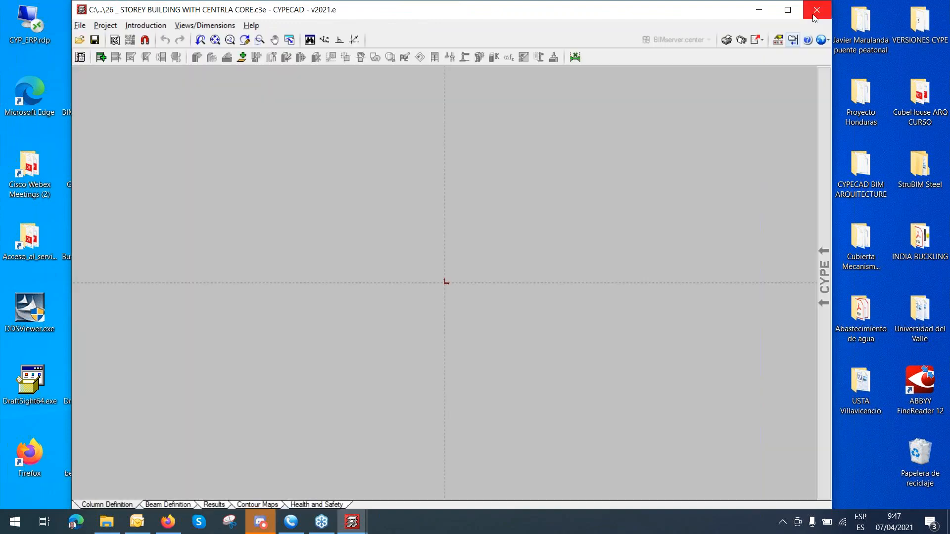
click(815, 10)
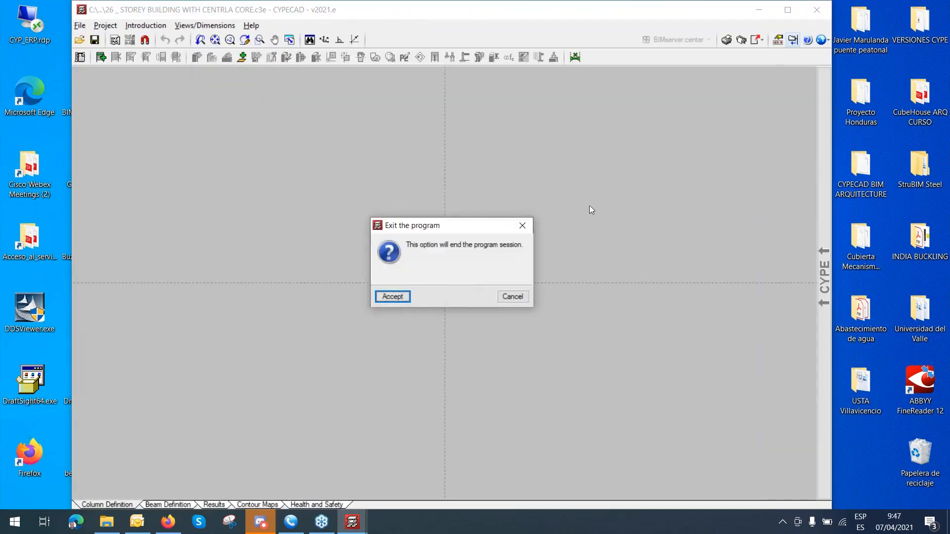
click(402, 297)
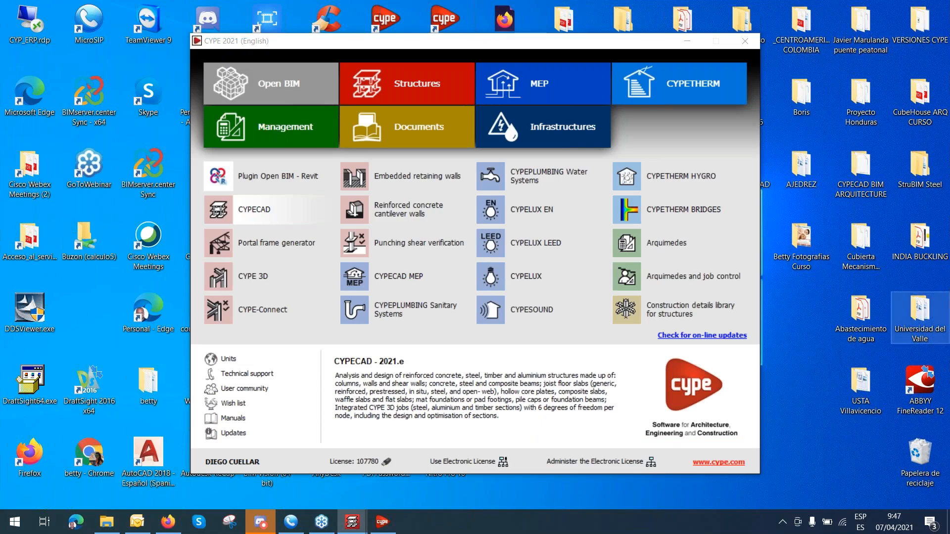
click(742, 47)
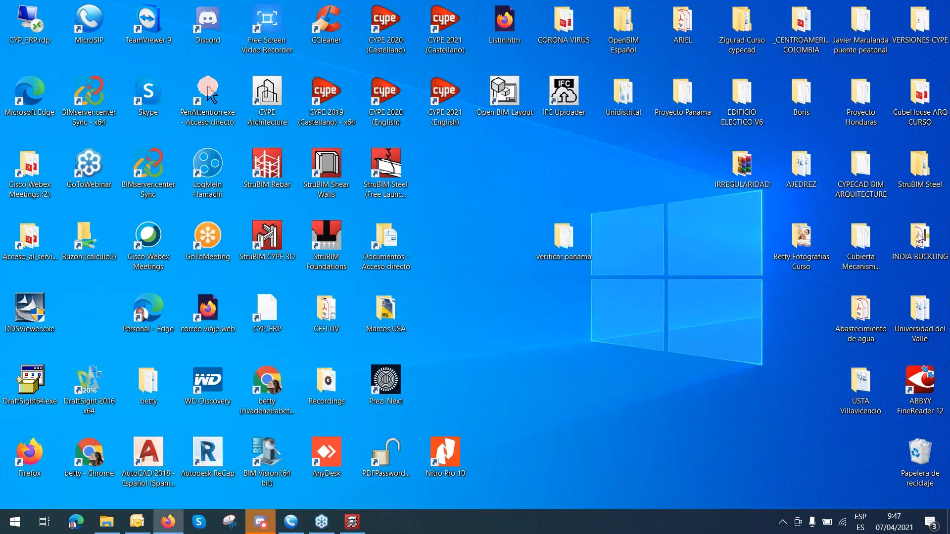
Exit the remaining session holding the "26 storey building with central core" job.
click(352, 521)
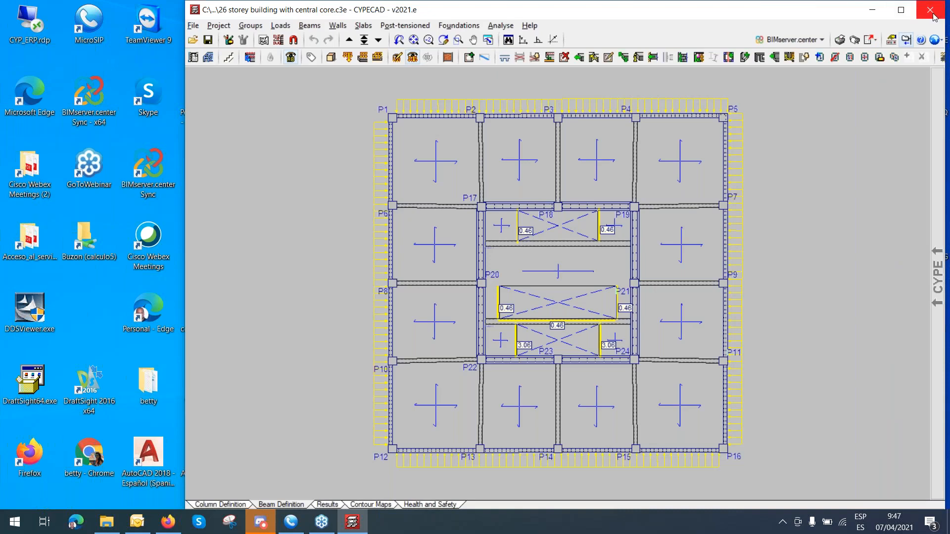
click(930, 11)
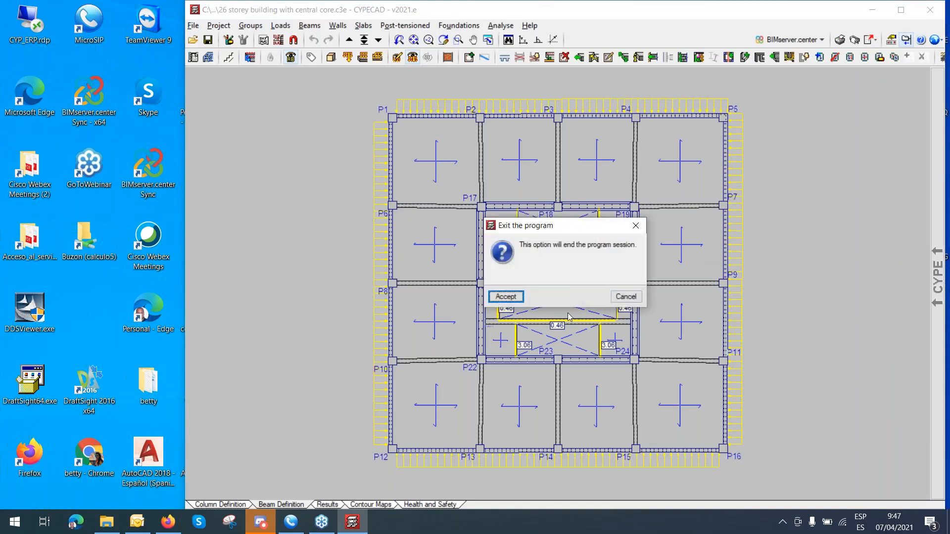
click(511, 298)
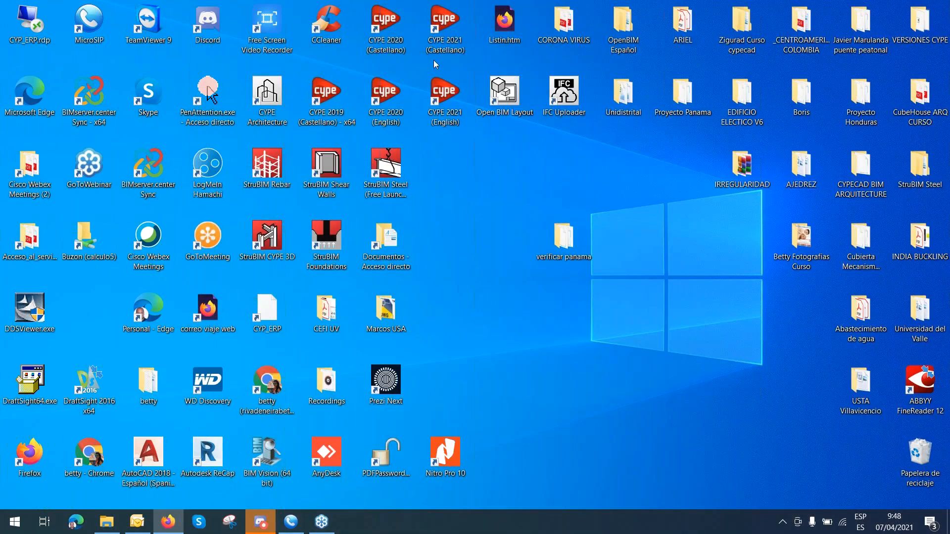
Start CYPECAD from CYPE 2021 (English), open the recent job "Obra ejemplo SW 2", dismiss its analysis error report, and minimize the session.
double_click(454, 108)
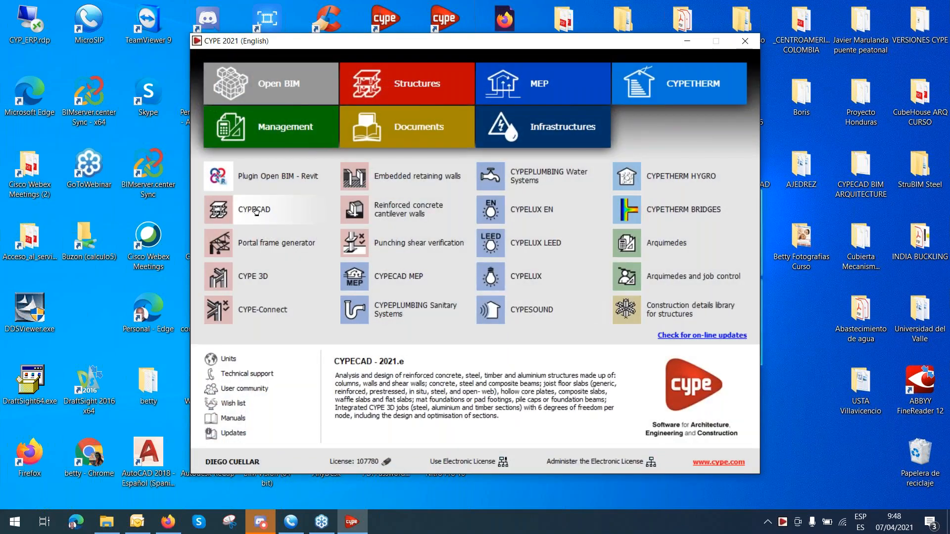
click(256, 210)
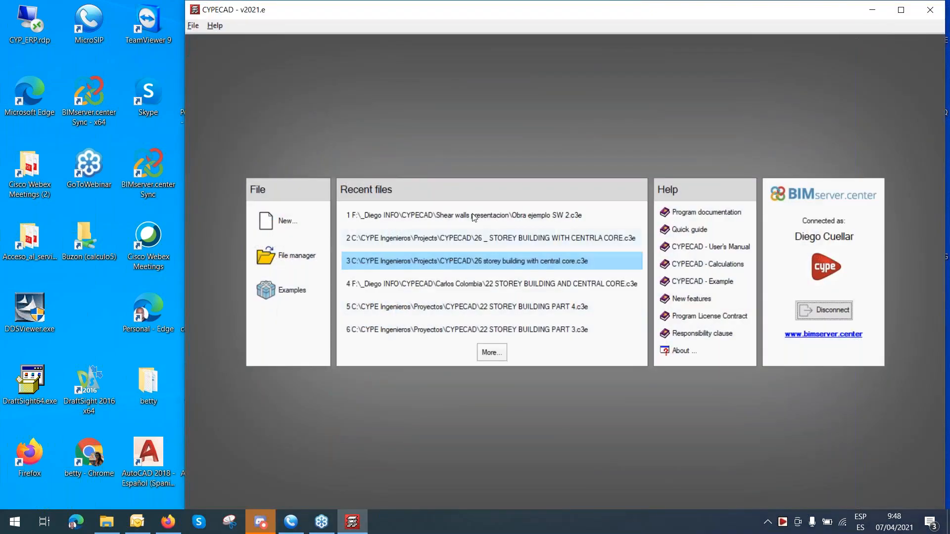
click(536, 218)
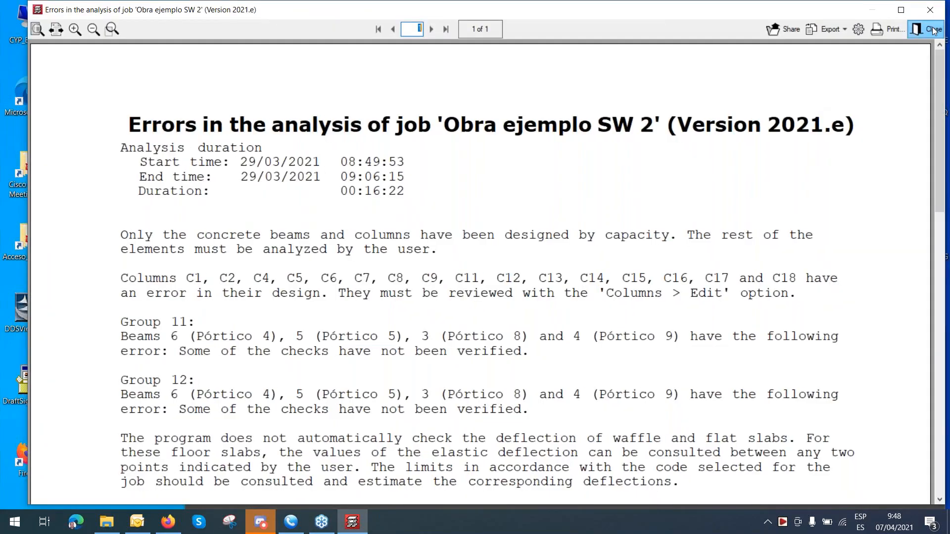
click(930, 30)
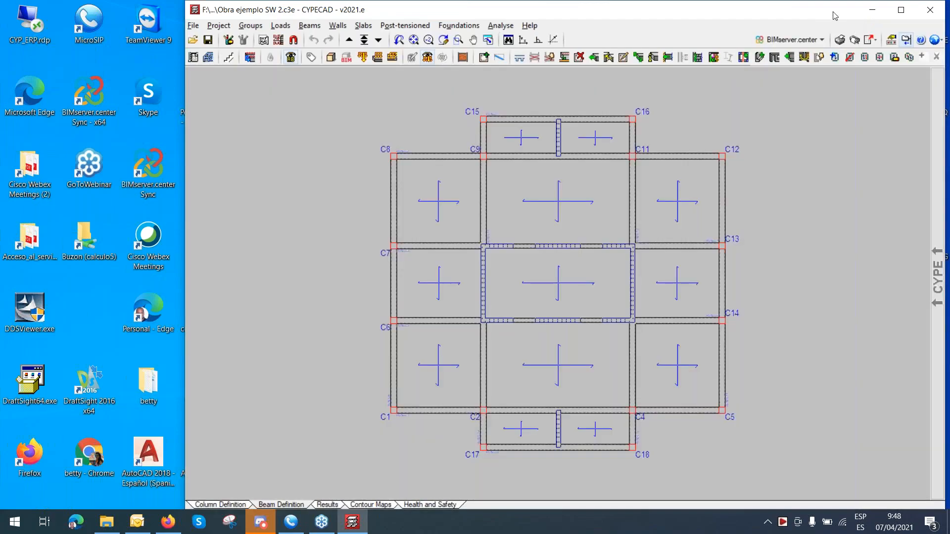
click(872, 10)
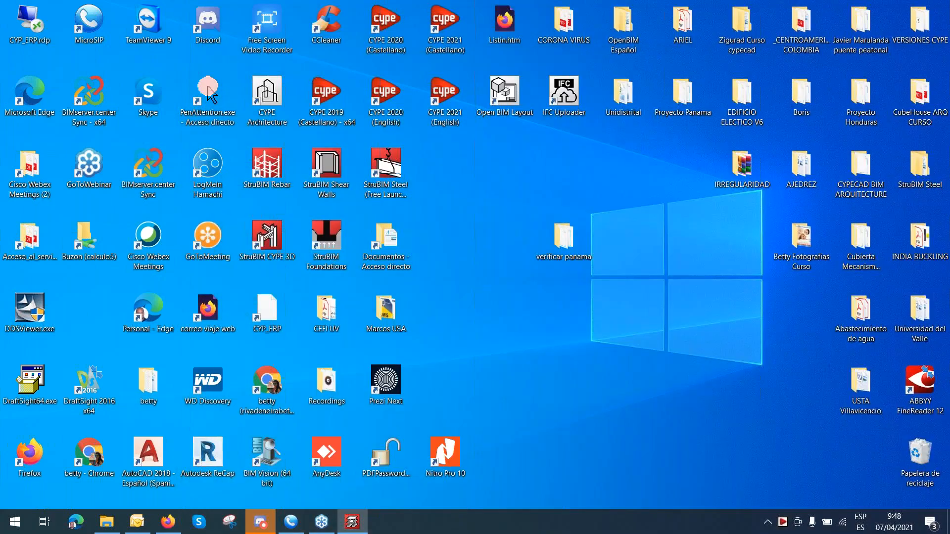
Start a second CYPECAD session, open the "22PLANTAS-CON NUCLEO" job from the full list of recent files, and minimize it.
click(767, 523)
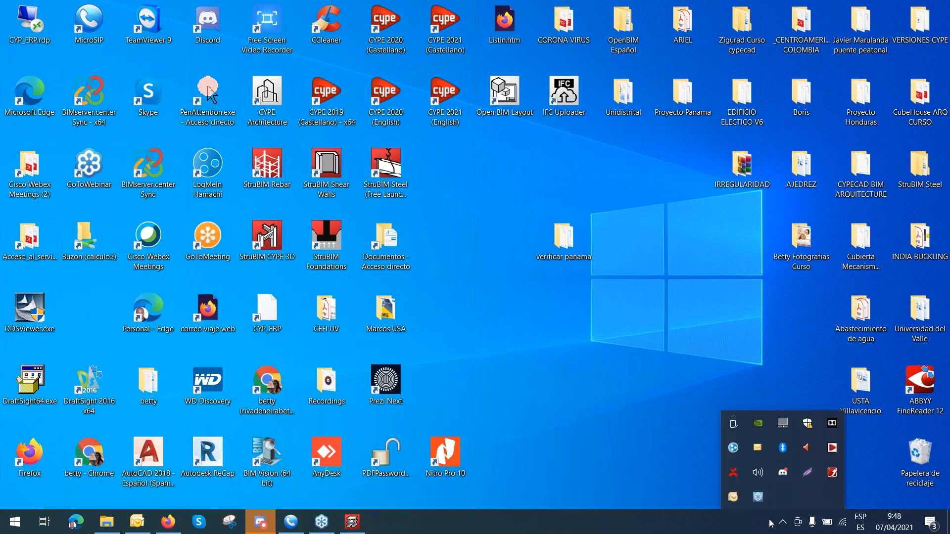
click(830, 449)
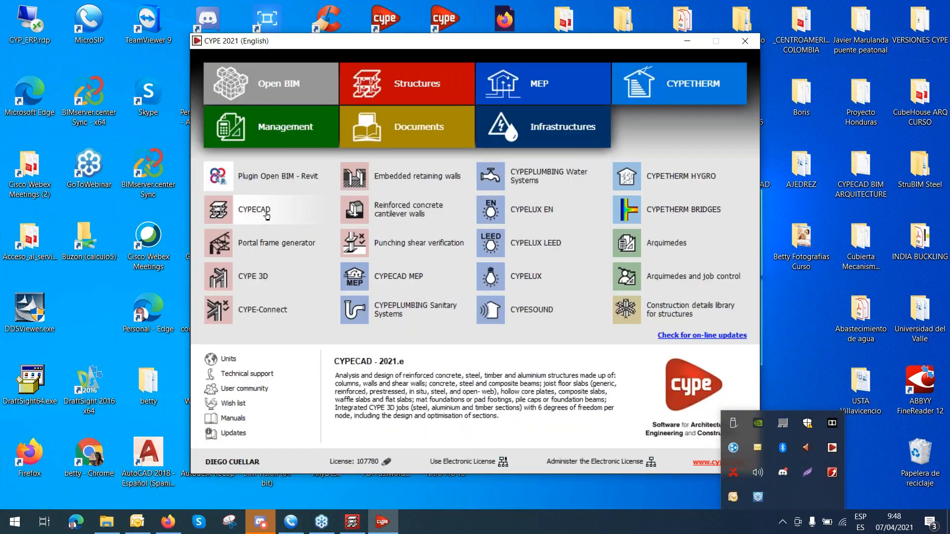
click(266, 214)
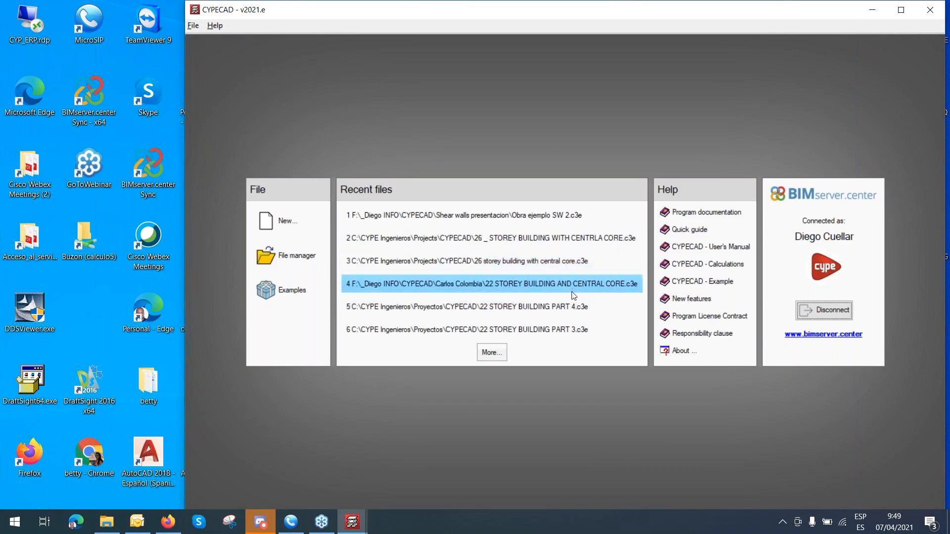
click(491, 354)
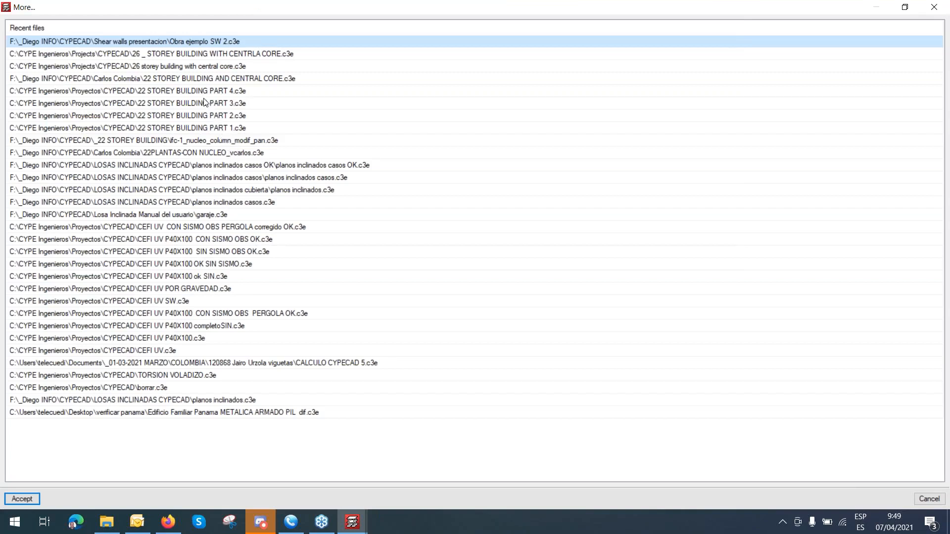
click(212, 156)
double_click(211, 157)
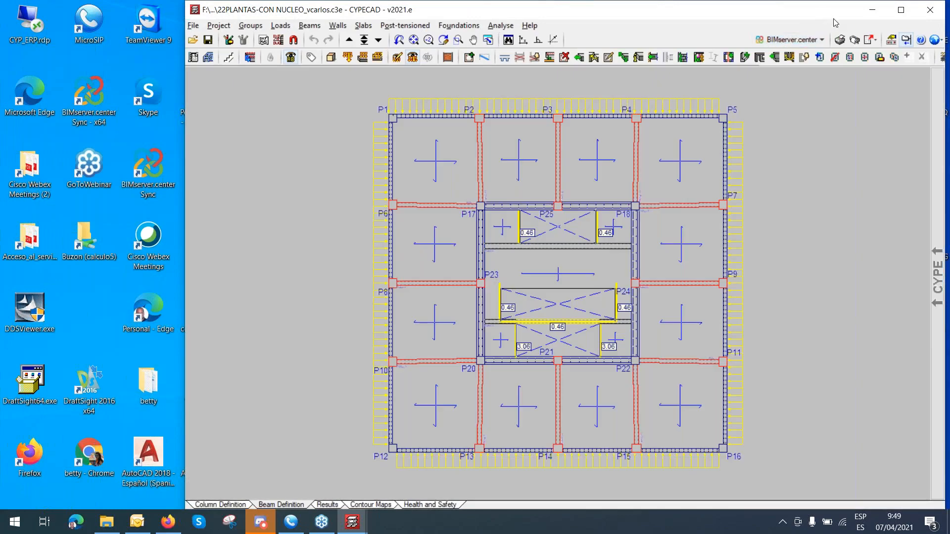
click(872, 9)
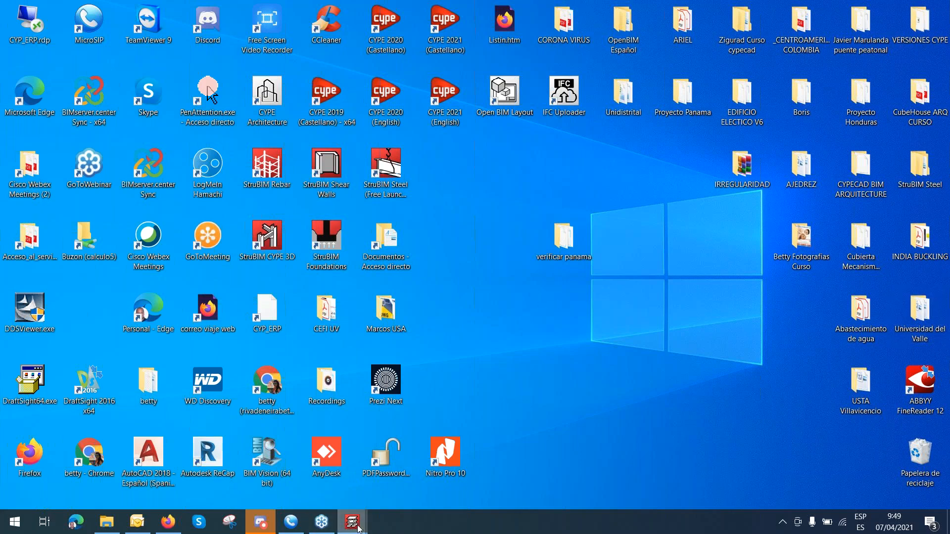
Start a third CYPECAD session and begin a new job with the file name "26 _ STOREY BUILDING WITH CENTRAL CORE".
click(782, 522)
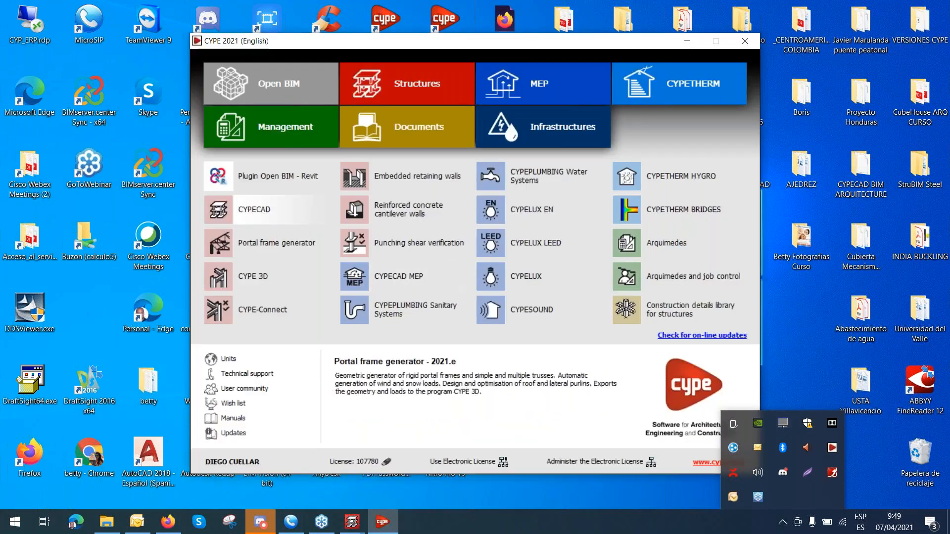
click(258, 212)
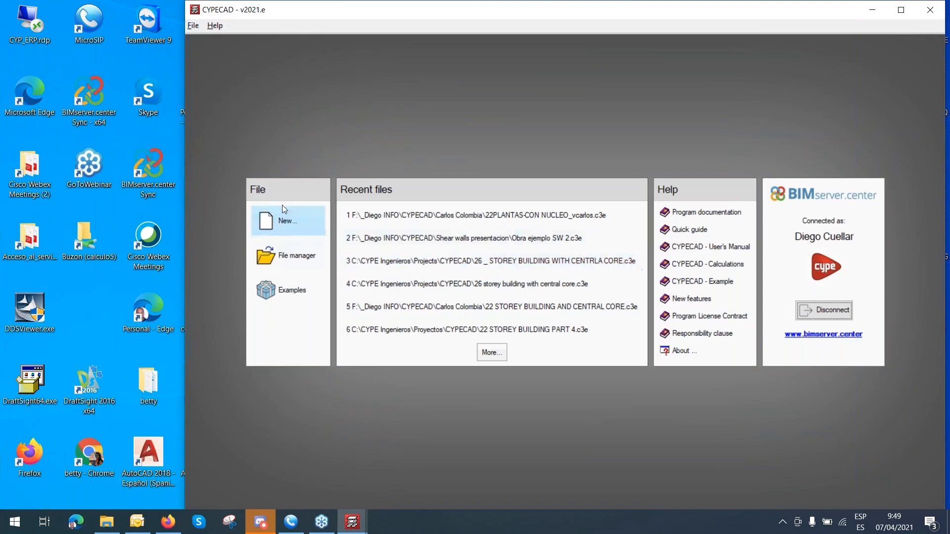
click(281, 224)
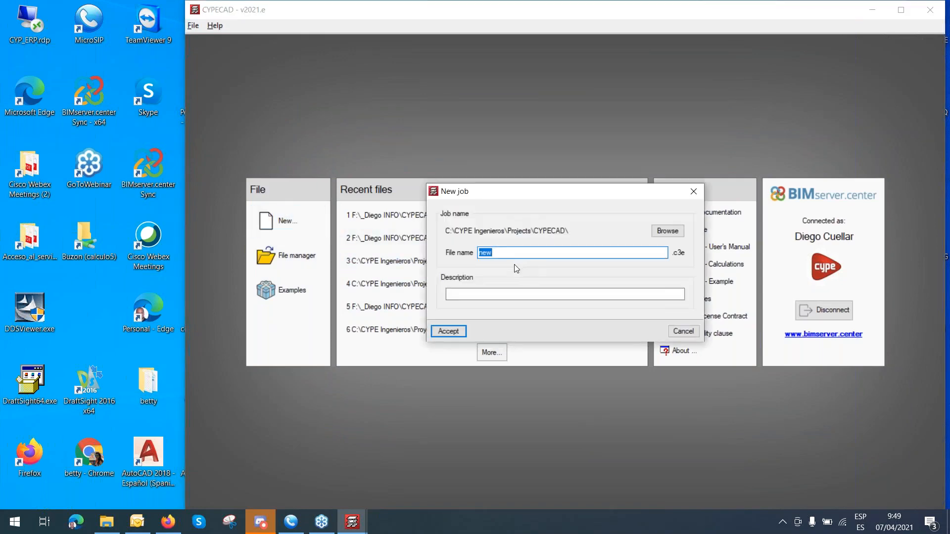
text(26 _ STOREY  BUILDING WITH CEN)
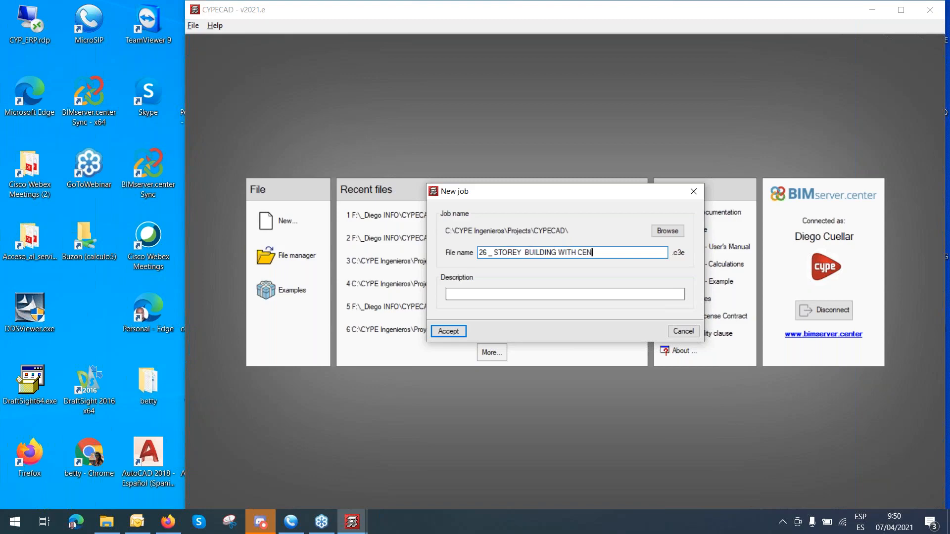
text(TRAL CORE)
Copy the job's file name into its description and accept the job name data.
drag(630, 252, 478, 252)
right_click(543, 254)
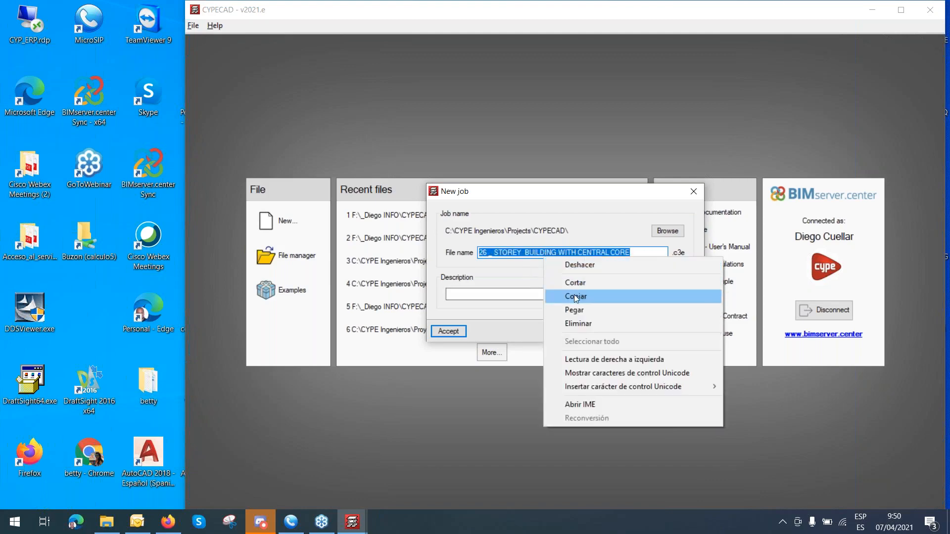
click(544, 296)
click(542, 293)
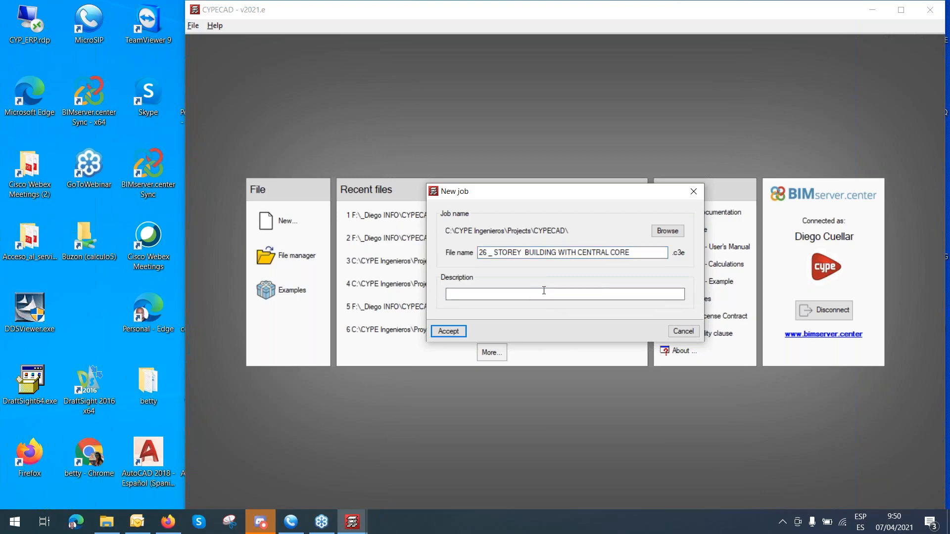
key(ctrl+v)
click(448, 330)
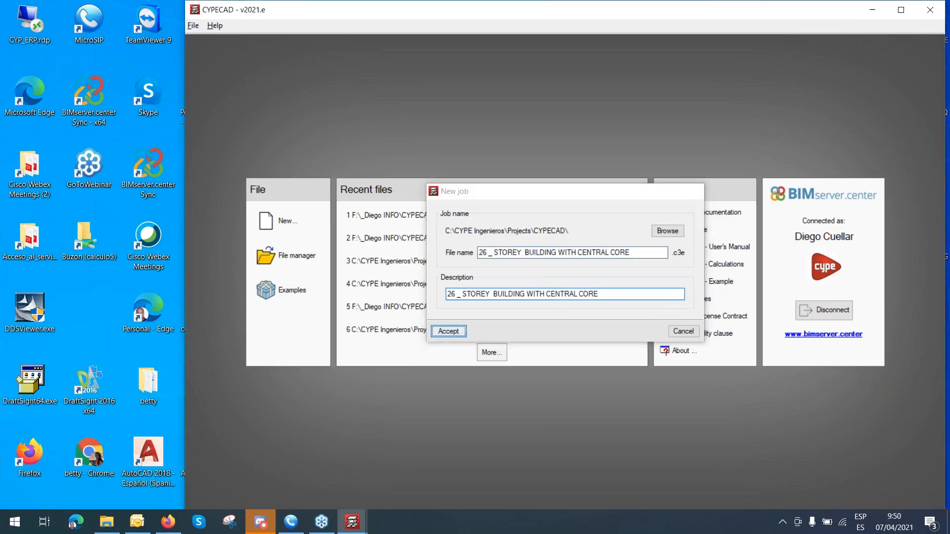
Create the job as an empty project and accept the code selection with NSR-10 (Colombia) for concrete.
click(664, 297)
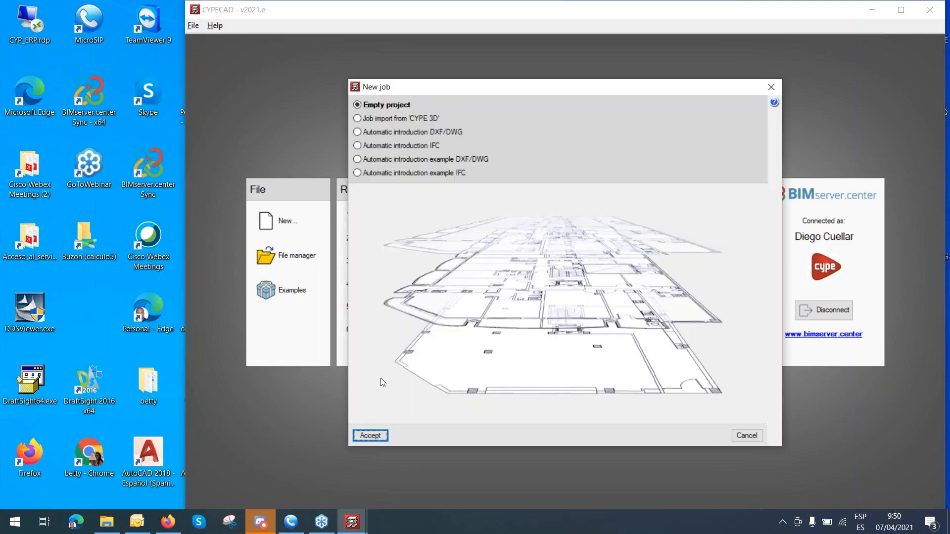
click(370, 436)
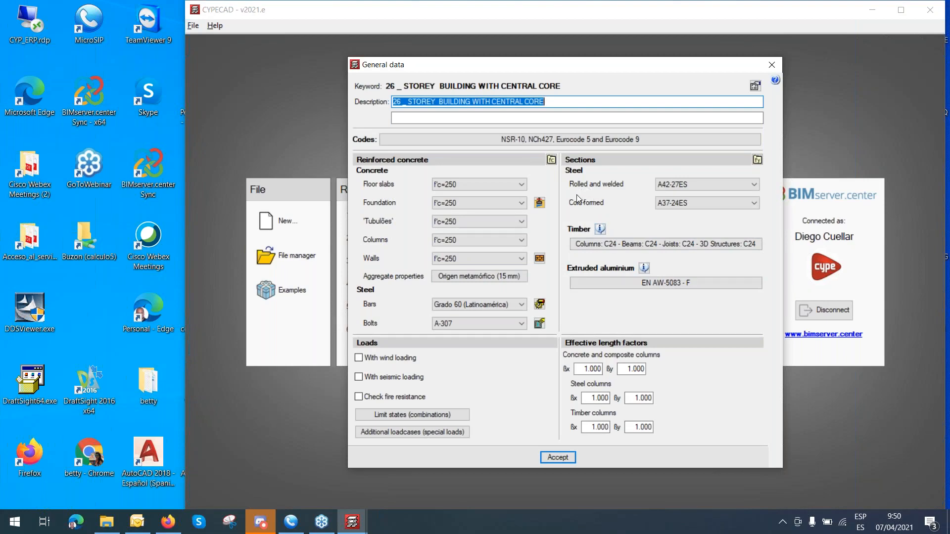
click(643, 140)
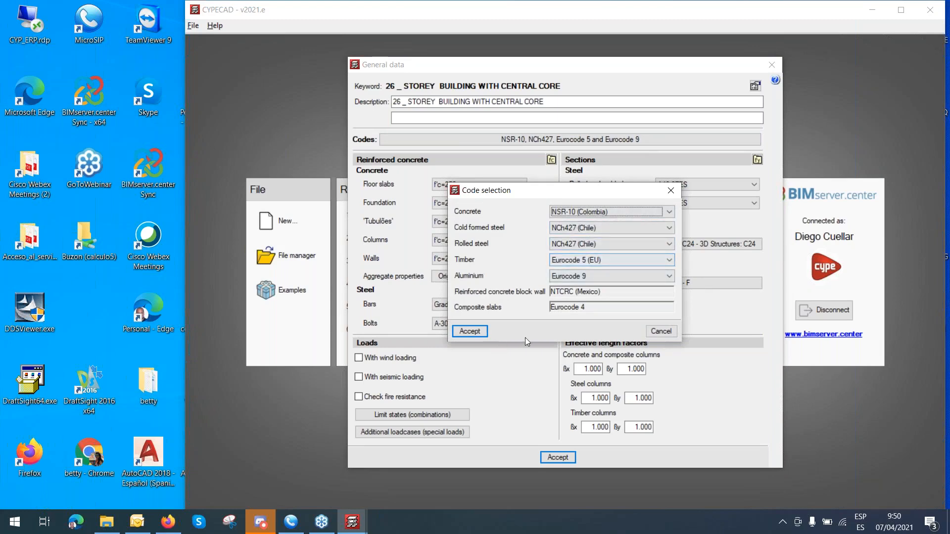
click(478, 332)
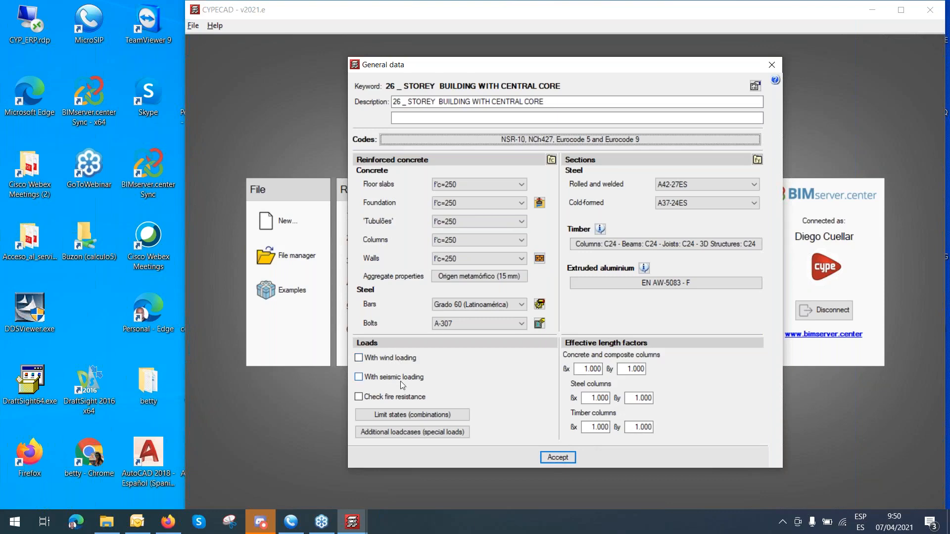
Enable wind loading with Colombia's NSR-10 code, tributary widths of 26.50 in Y and X, basic wind speed 24.0 m/s and terrain category B.
click(402, 356)
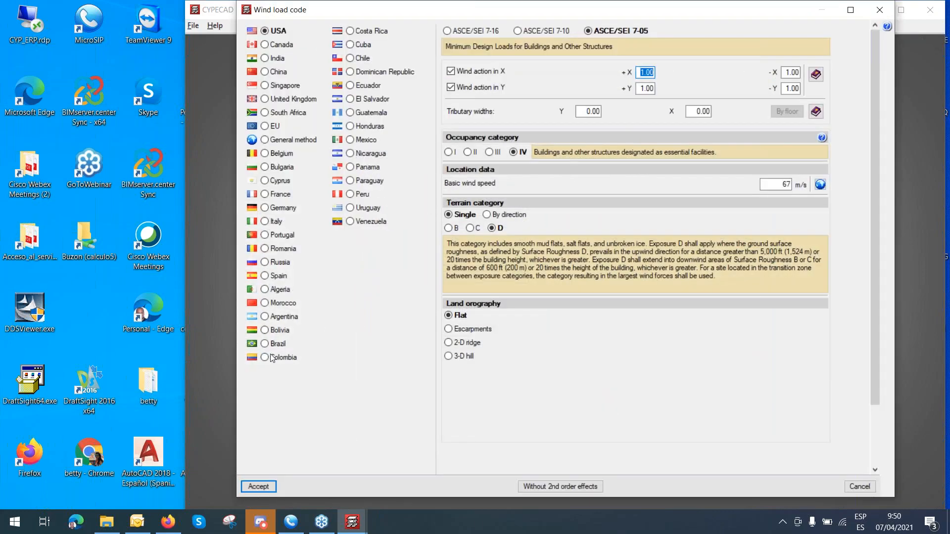
click(271, 355)
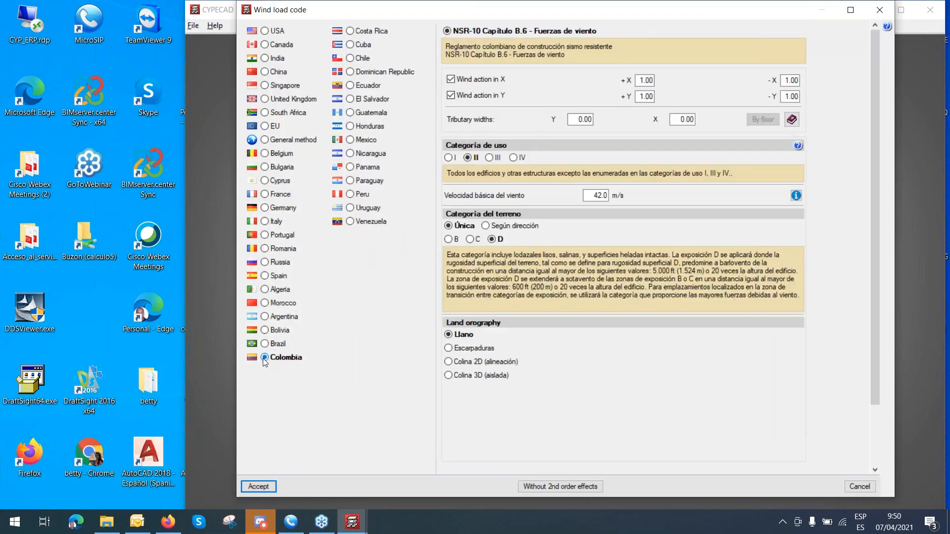
drag(569, 119, 727, 135)
text(26.50)
key(Tab)
text(26.50)
key(Tab)
text(24.0)
mouse_move(450, 241)
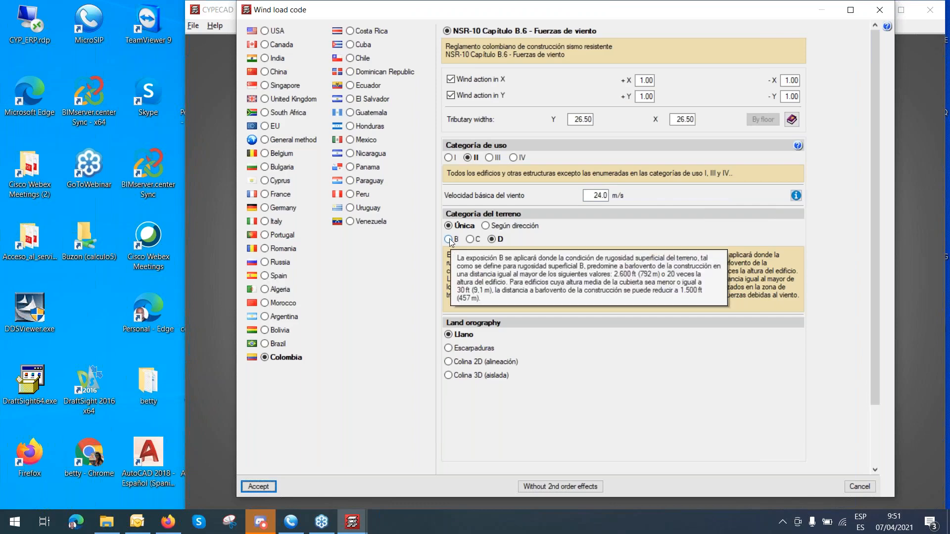
click(448, 239)
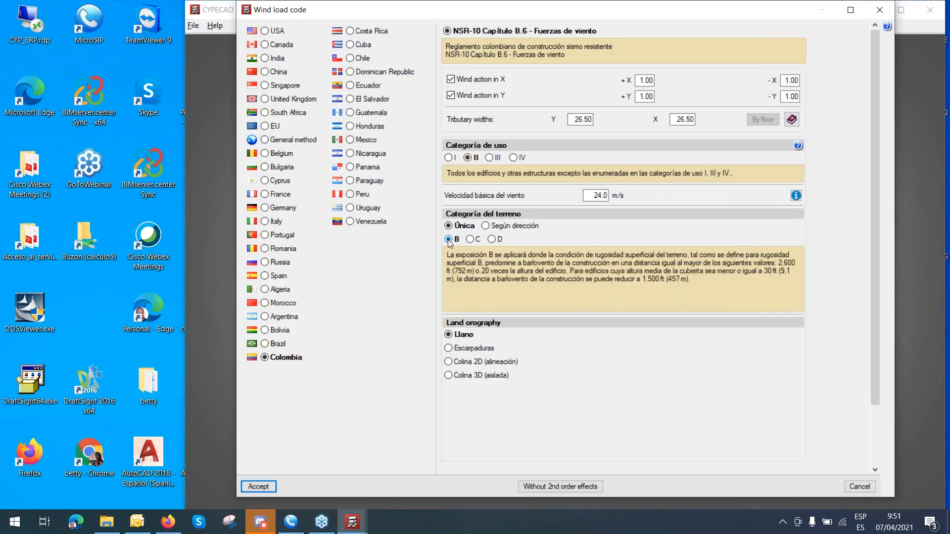
Consider second order effects for wind with a displacement multiplier of 2.00, and accept the wind load settings.
click(571, 488)
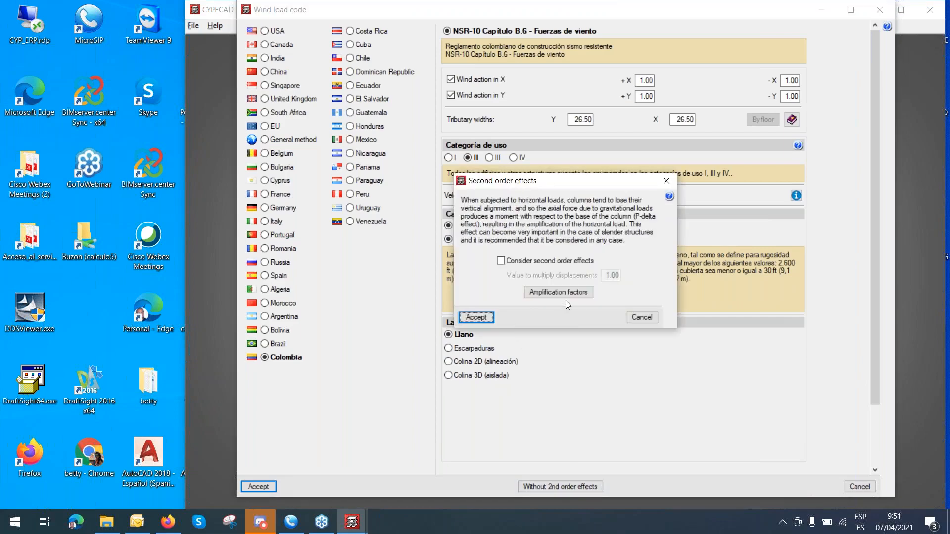
click(501, 261)
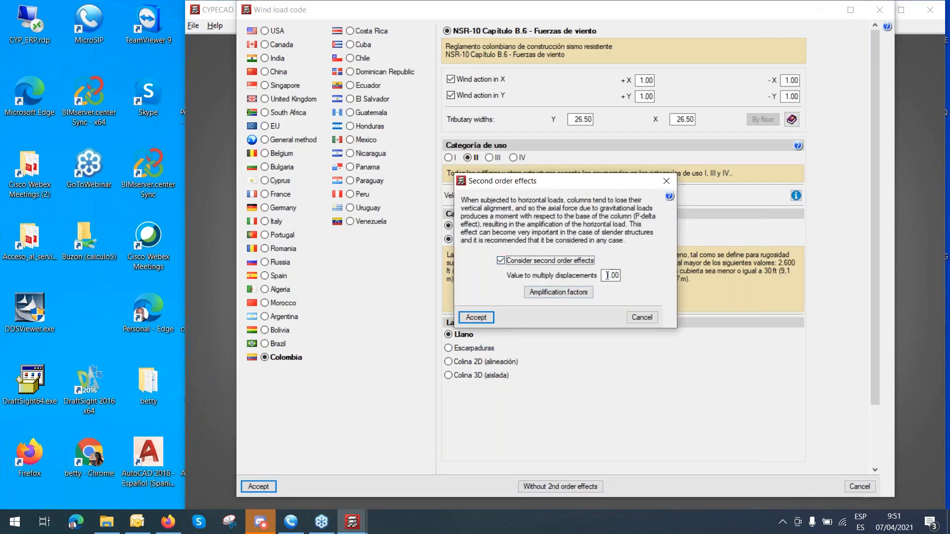
key(Tab)
text(2)
key(Tab)
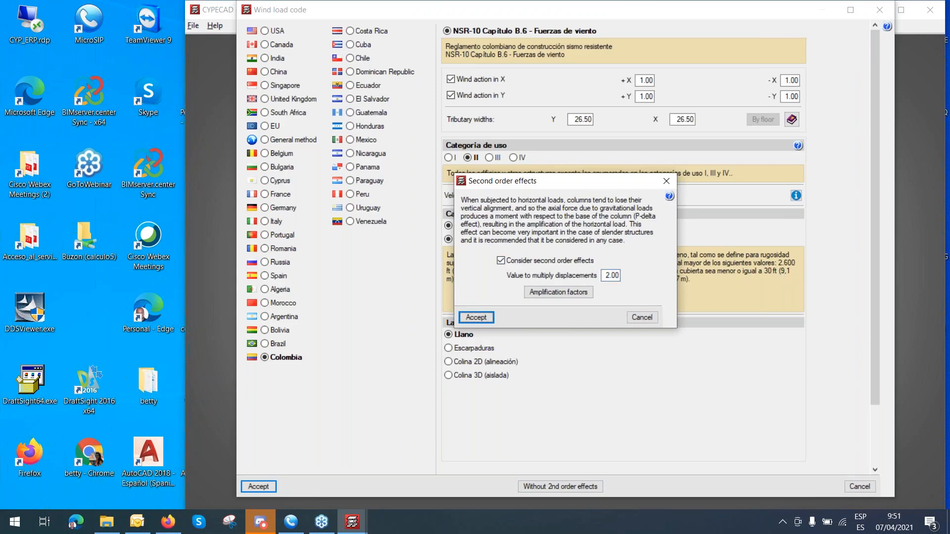
click(476, 318)
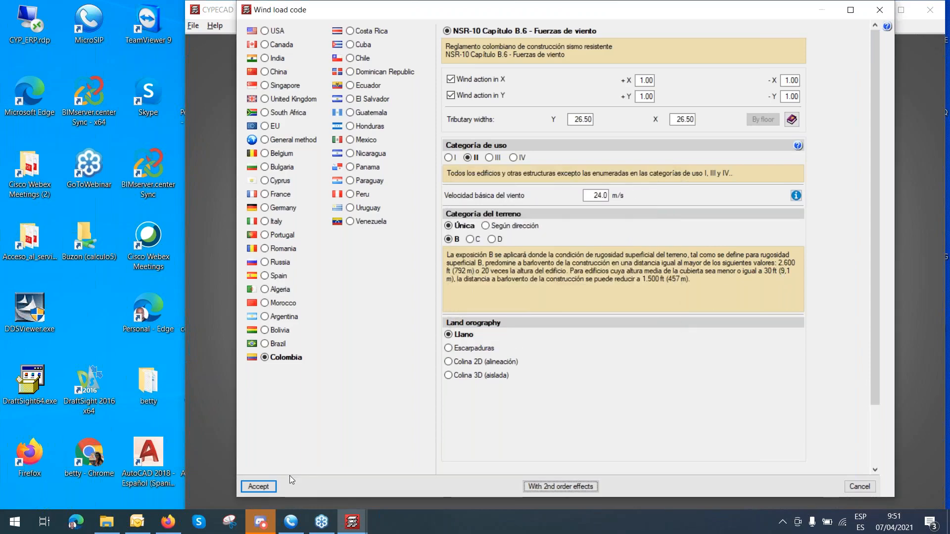
click(270, 487)
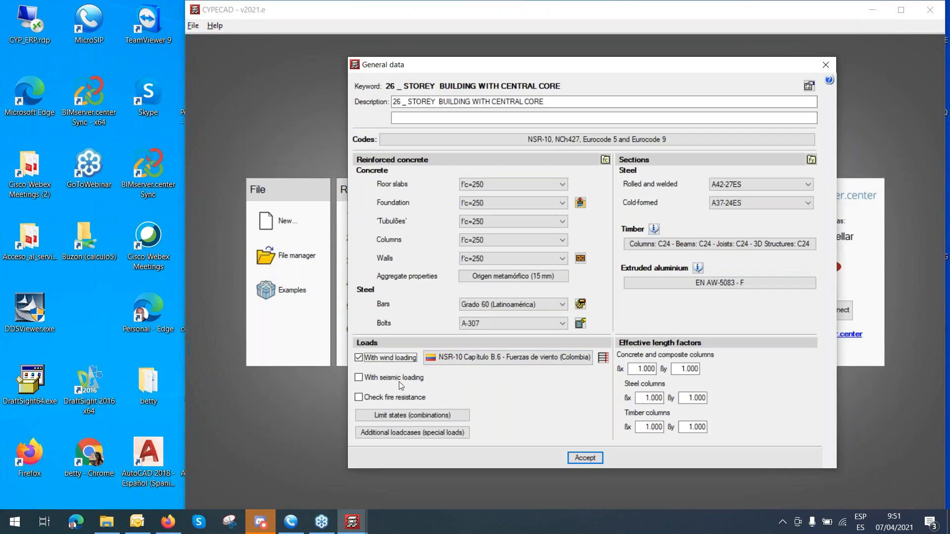
Enable seismic loading with Colombia's NSR-10, using automatic vibration modes up to 90 % displaced mass and considering the floors below ground level.
click(399, 378)
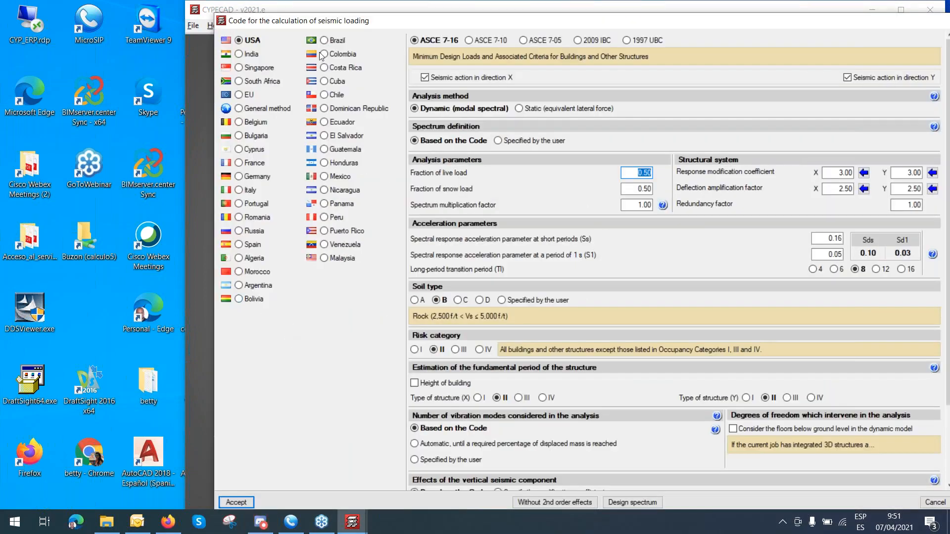
click(324, 54)
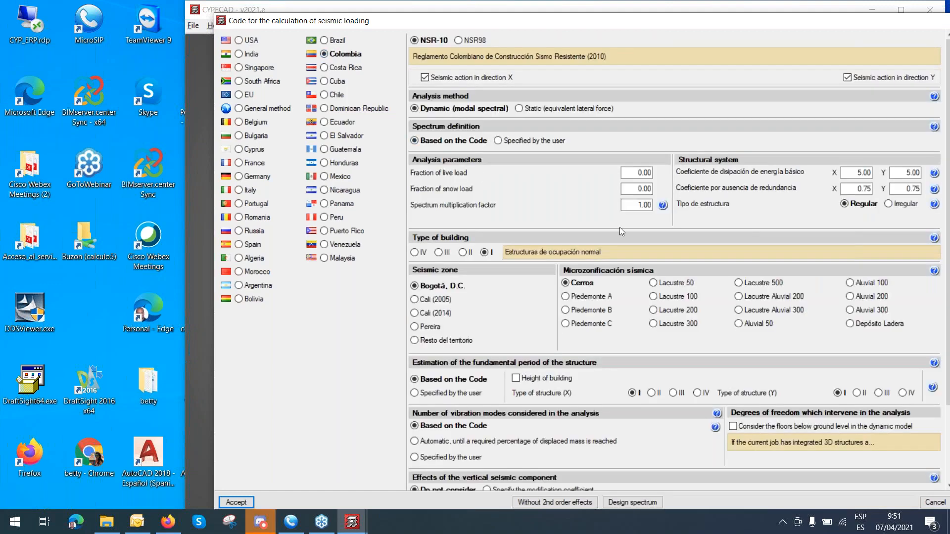
click(863, 172)
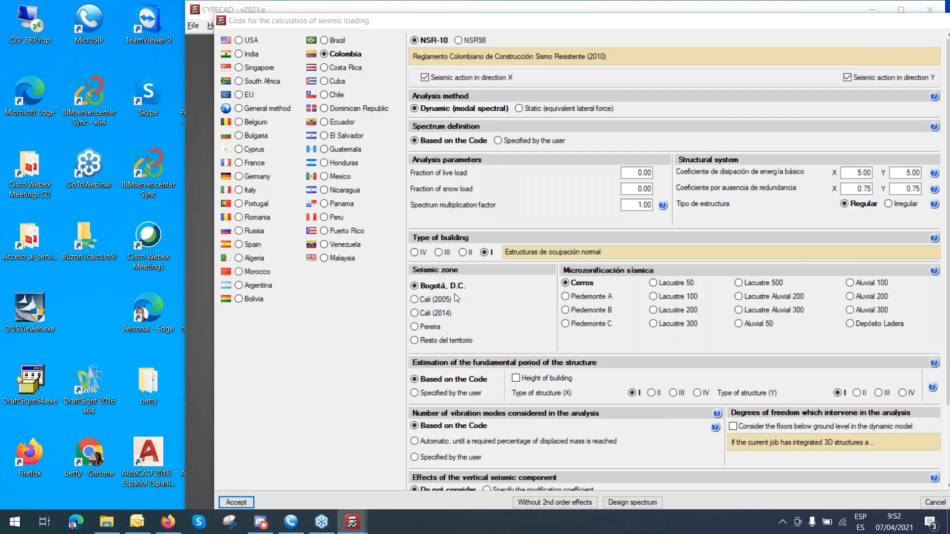
scroll(457, 296, down, 1)
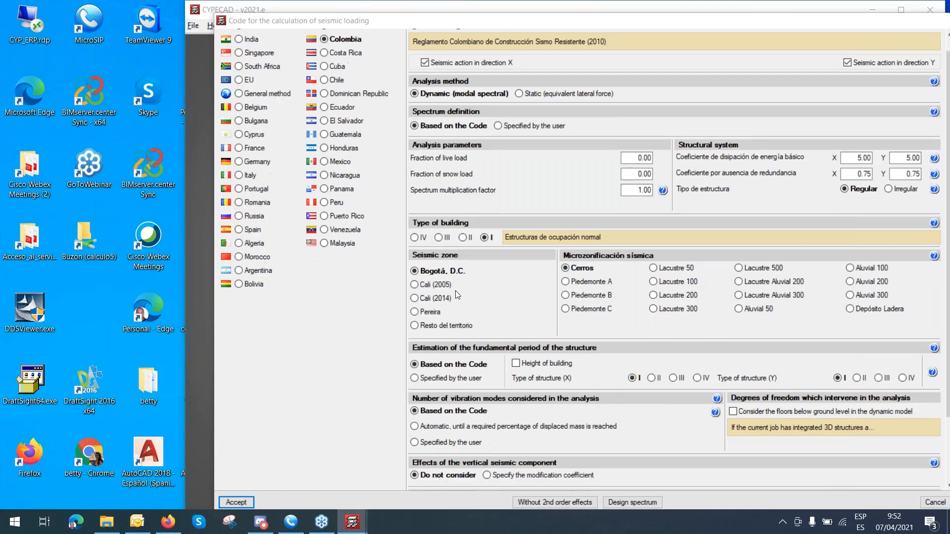
scroll(458, 295, down, 5)
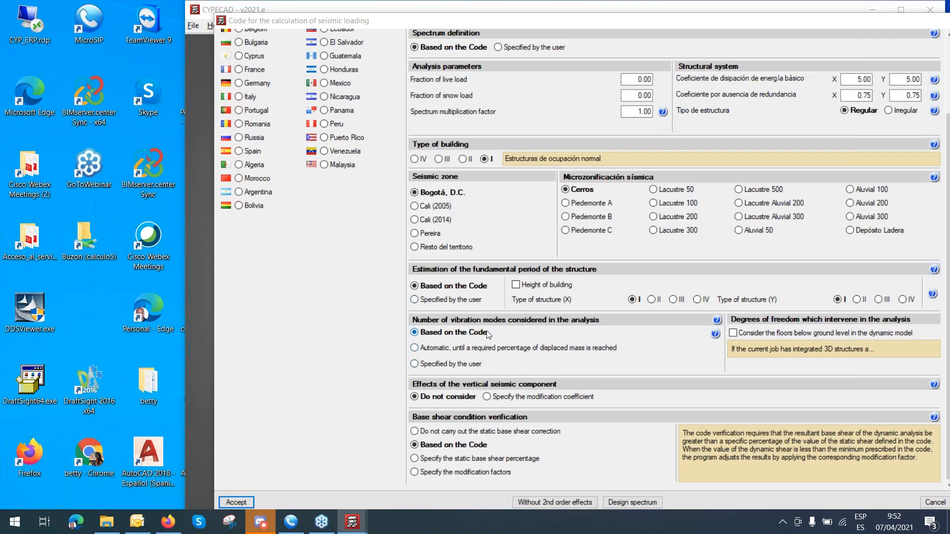
click(414, 347)
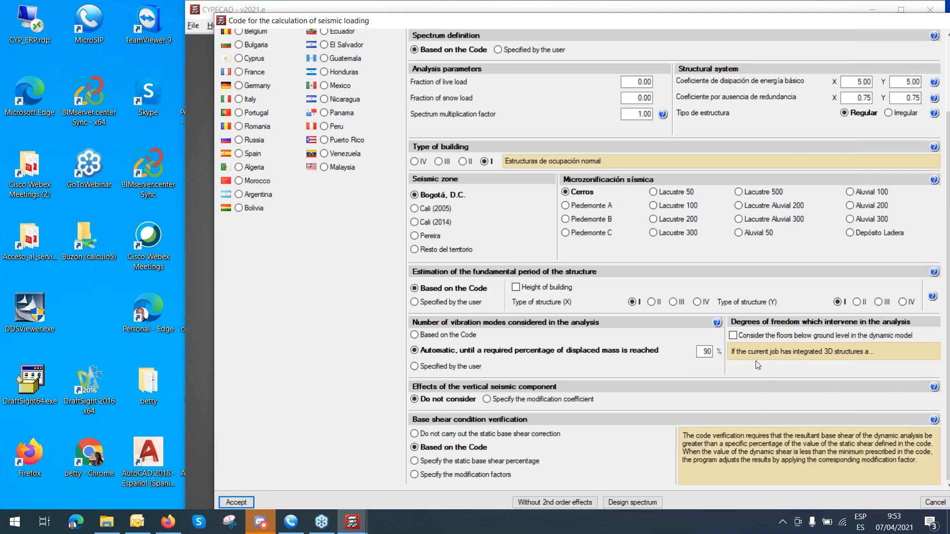
click(733, 335)
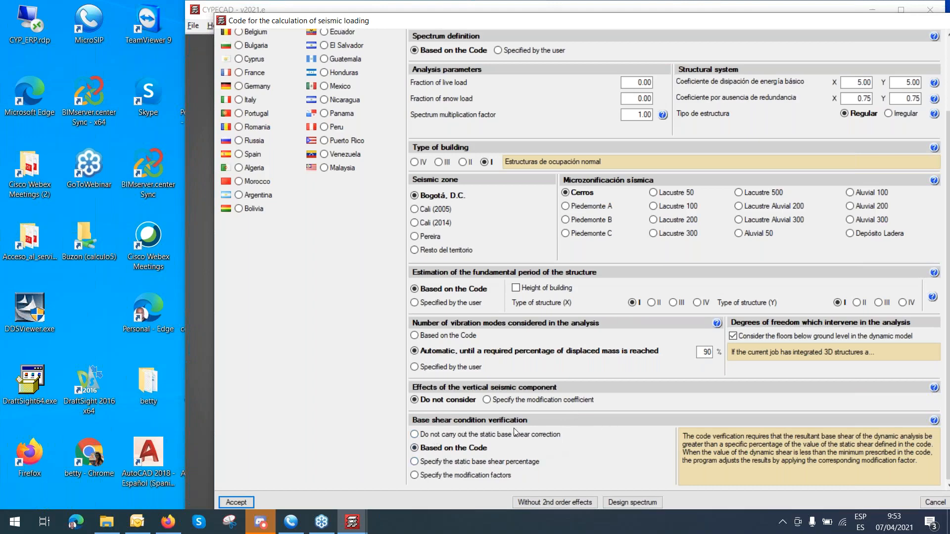
Consider second order effects for the seismic loading with a displacement multiplier of 2.00.
click(555, 502)
click(527, 273)
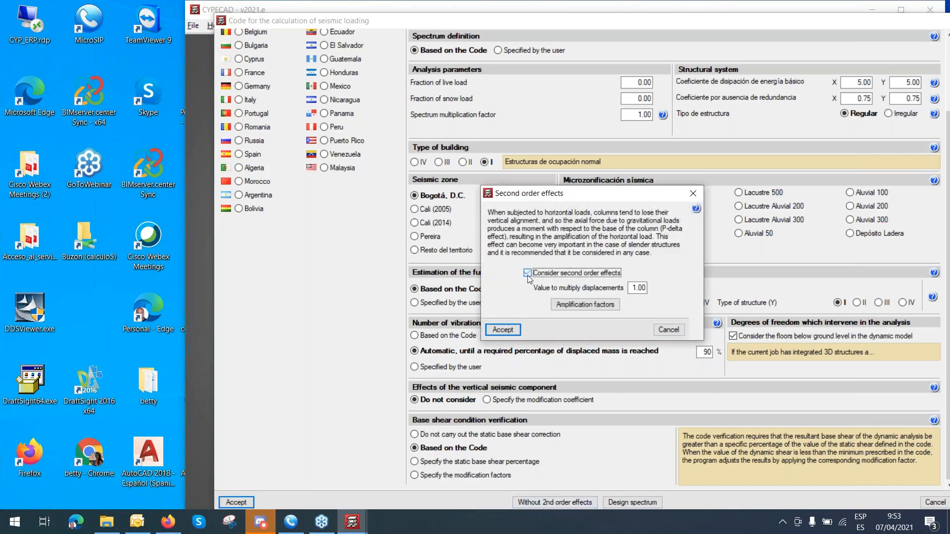
click(638, 288)
text(2.00)
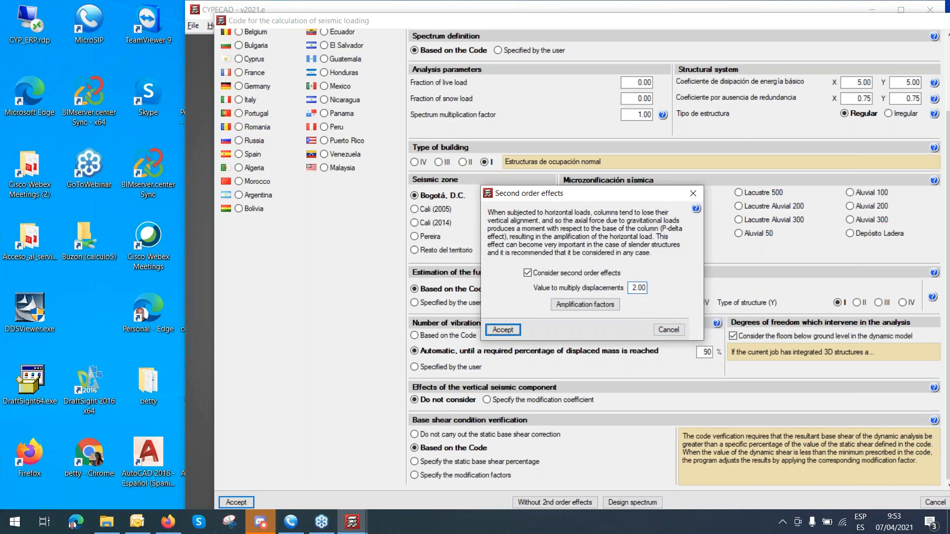
click(503, 330)
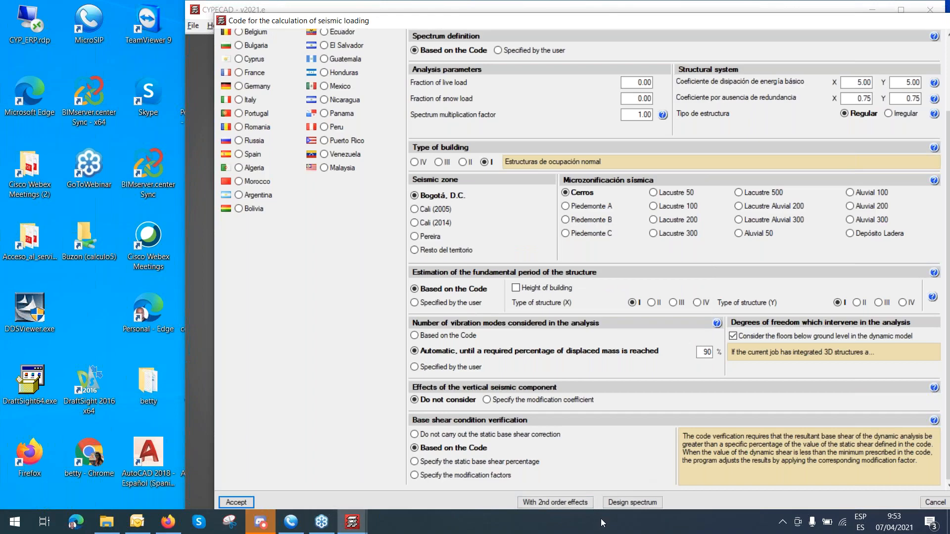
View the seismic design spectrum and accept the seismic loading settings.
click(627, 503)
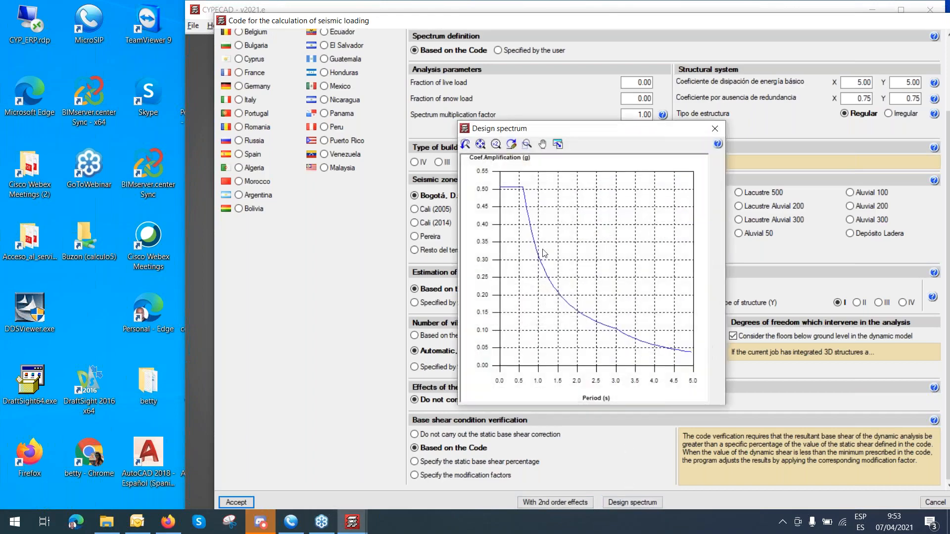
click(714, 129)
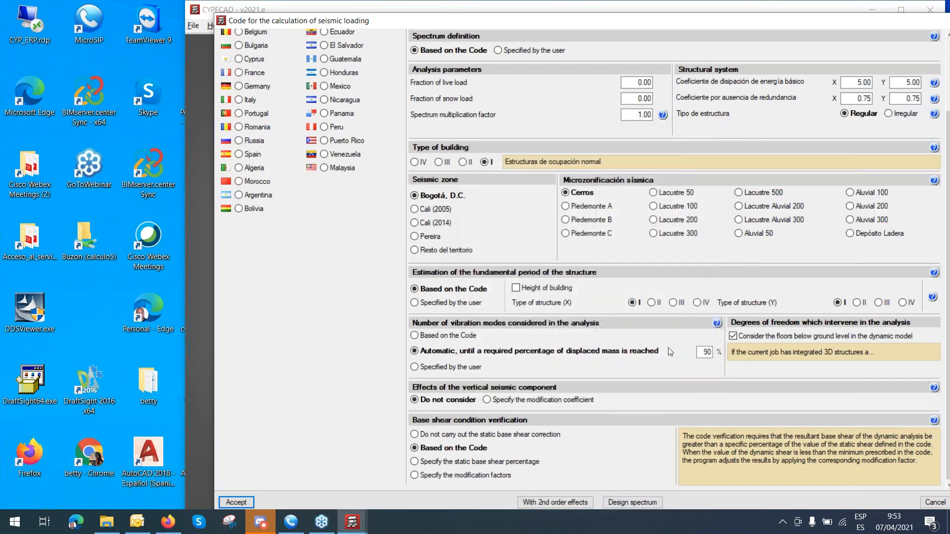
click(236, 502)
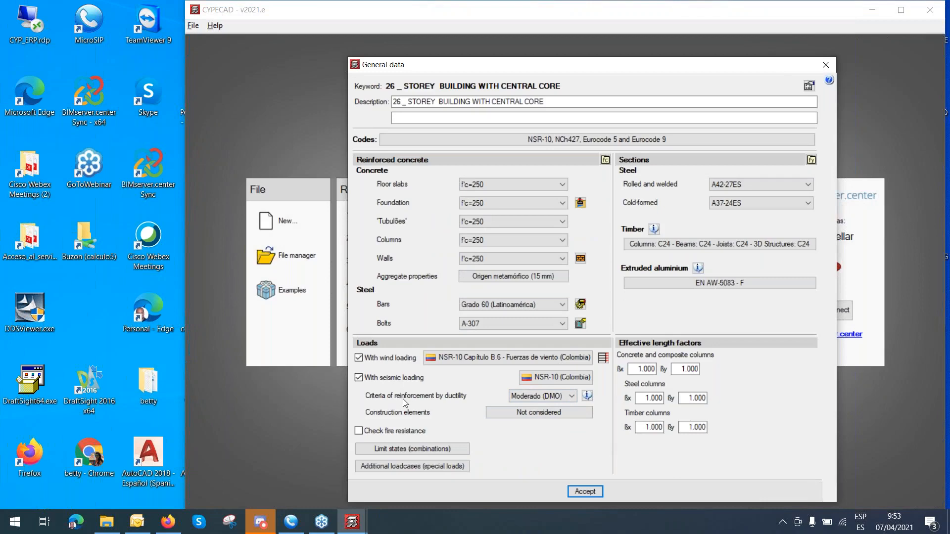
Examine the additional loadcases with their use categories, and the steel types used for the reinforcement bars.
click(440, 465)
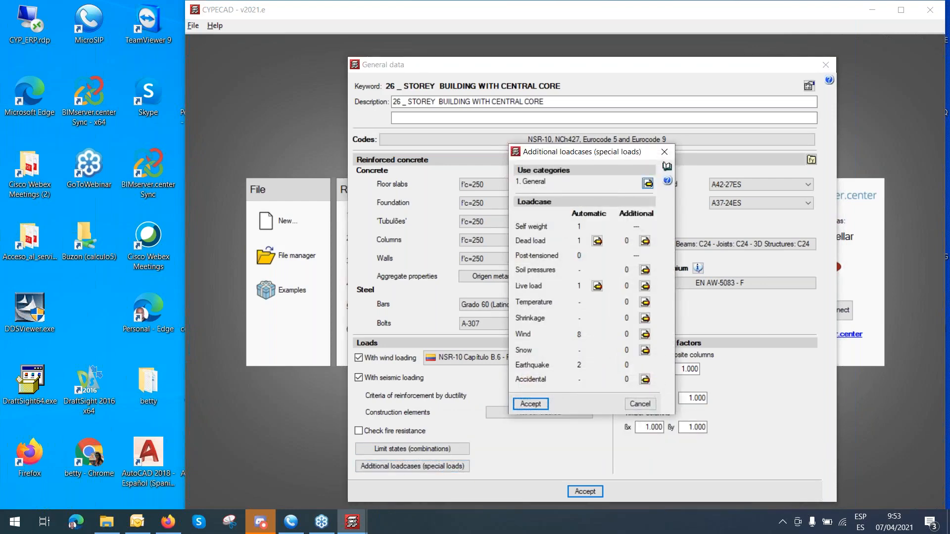
click(648, 183)
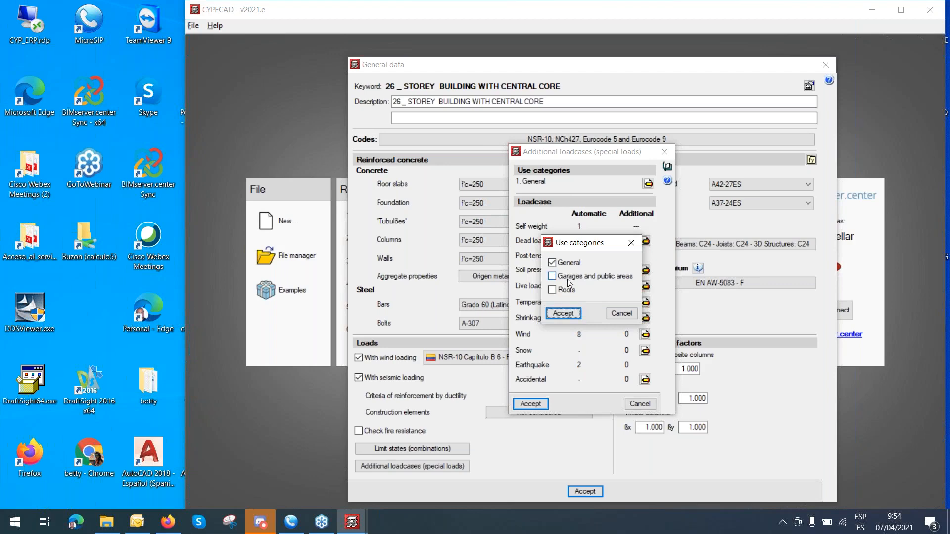
click(563, 313)
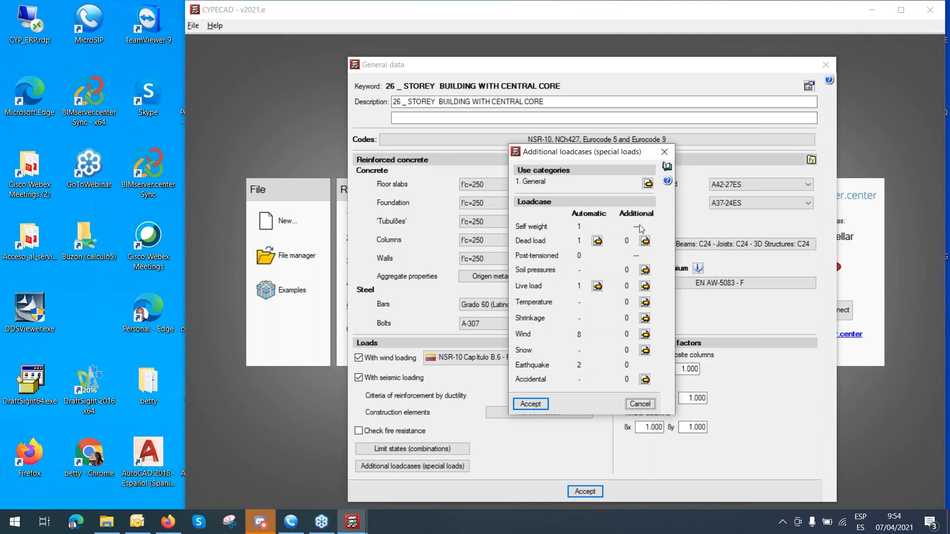
click(640, 404)
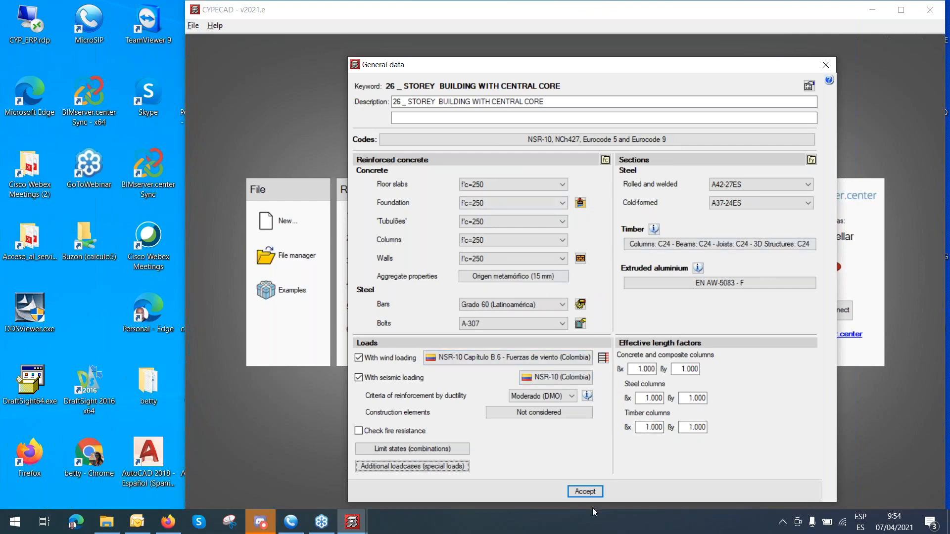
click(580, 304)
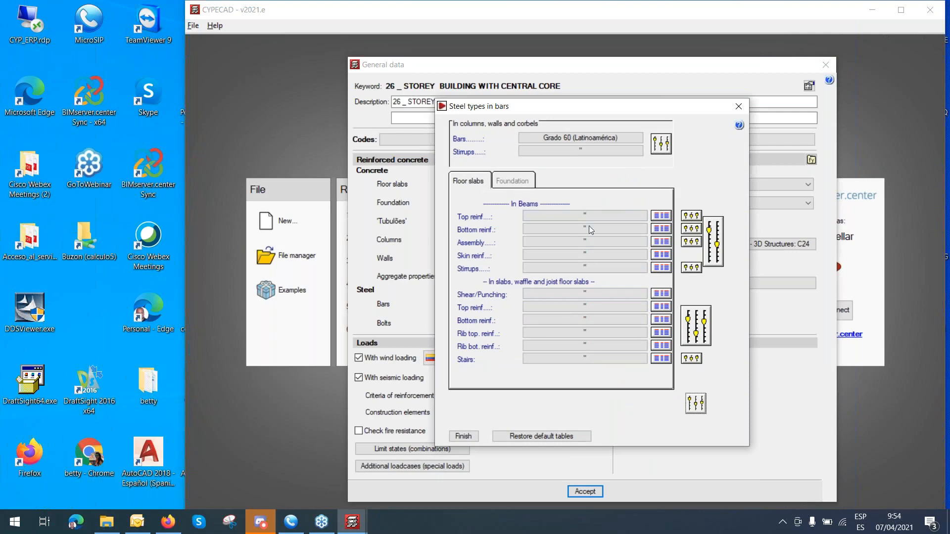
click(737, 106)
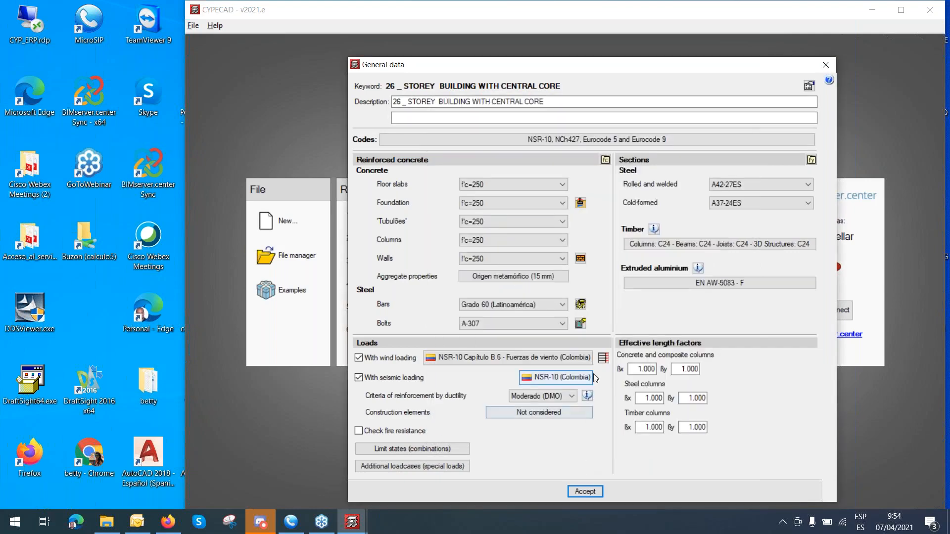
Examine the reinforcement options for beam assembly, bottom, top and stirrup bars in the steel types settings.
click(582, 305)
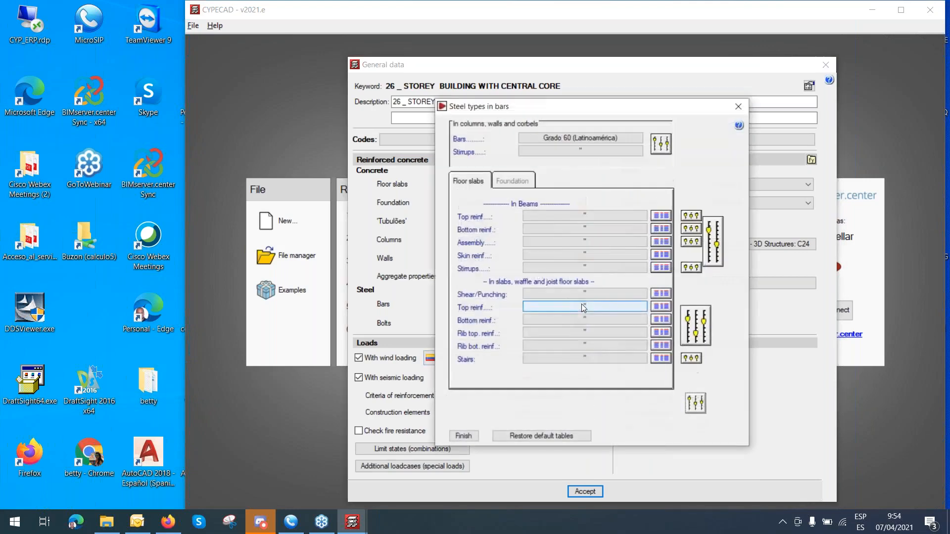
click(690, 243)
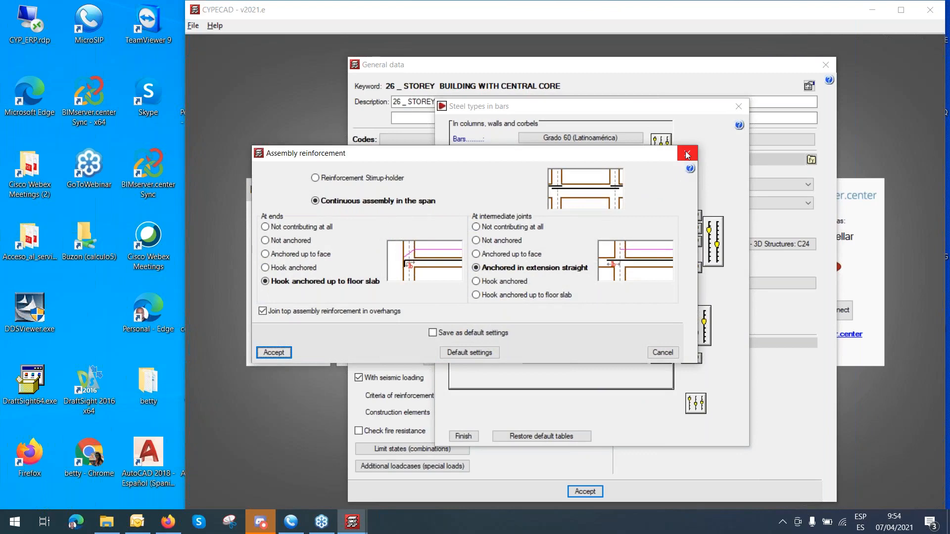
click(687, 155)
click(692, 230)
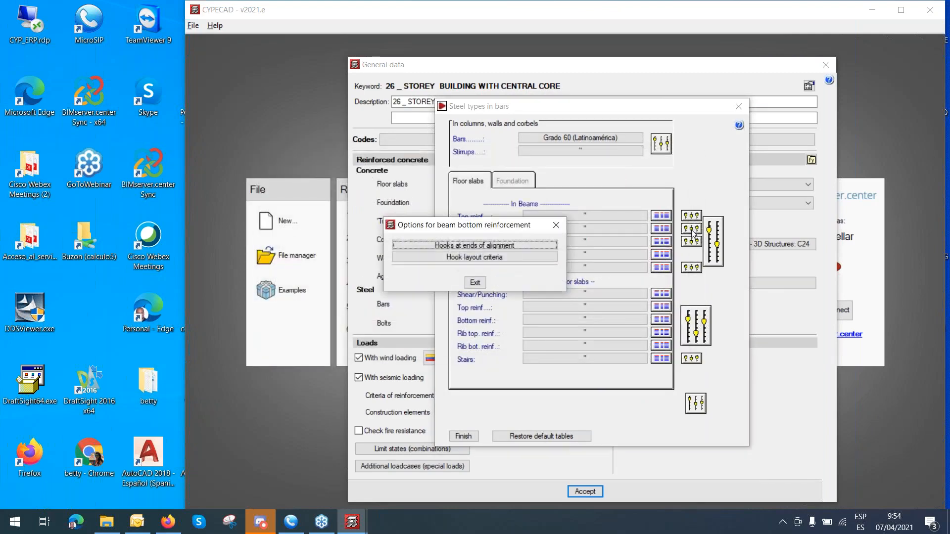
click(556, 225)
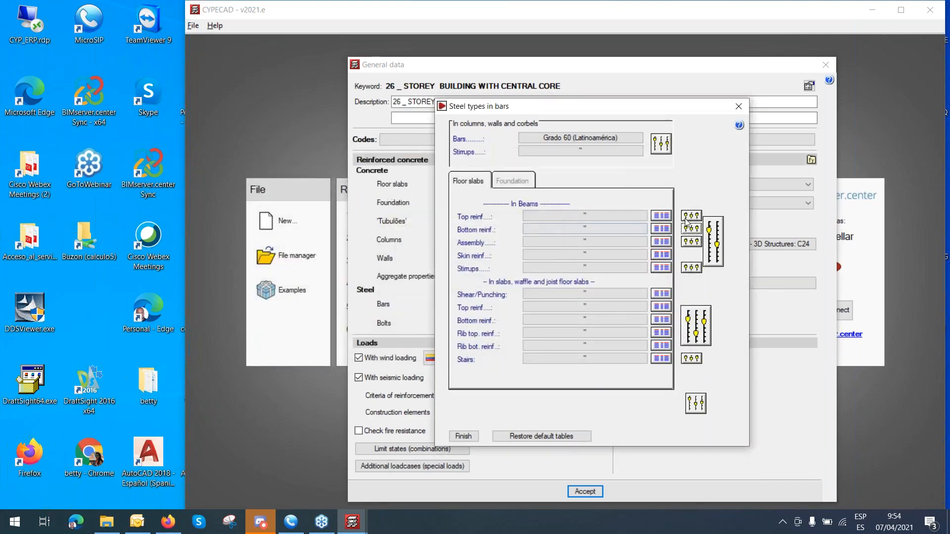
click(691, 215)
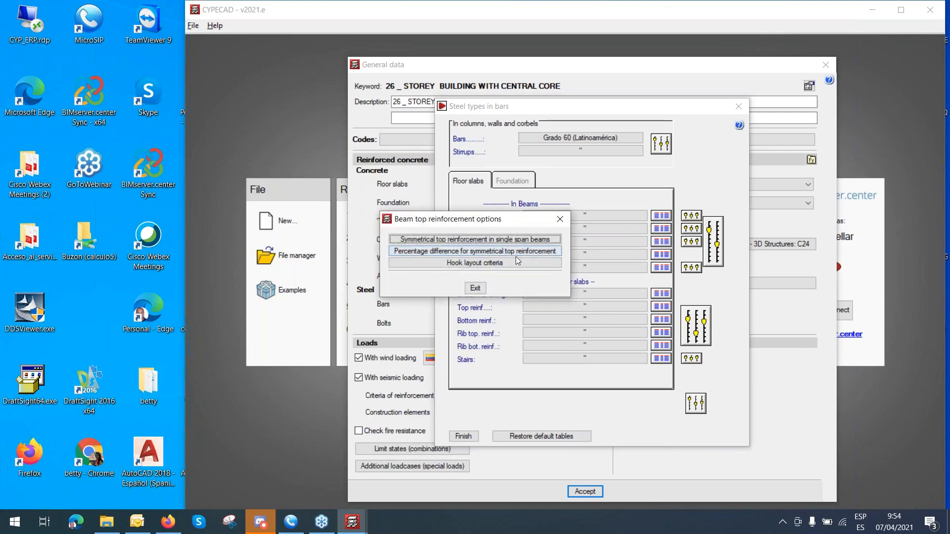
click(560, 219)
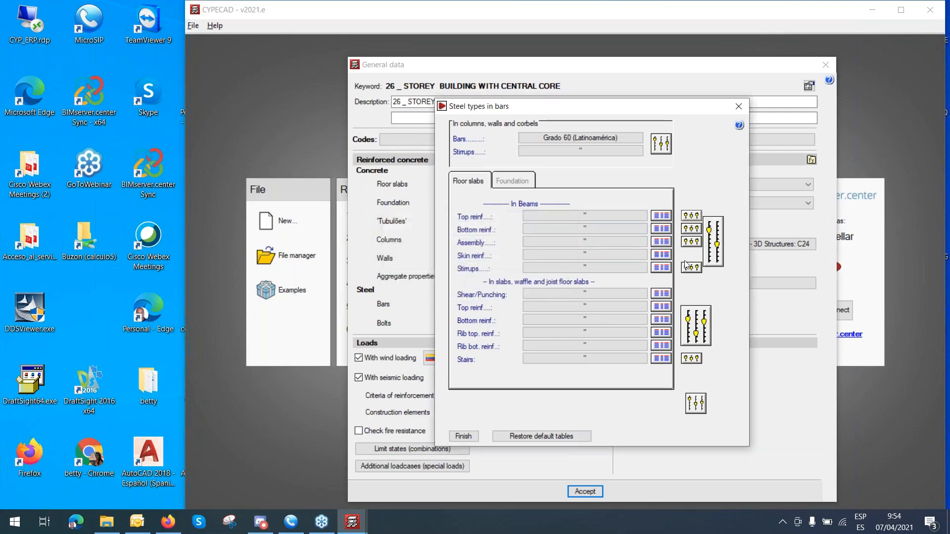
click(690, 267)
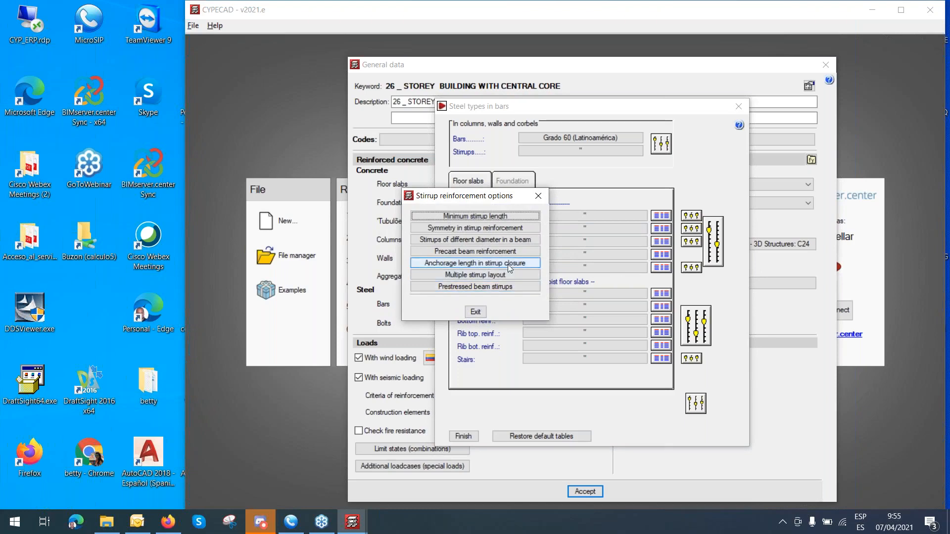
click(538, 196)
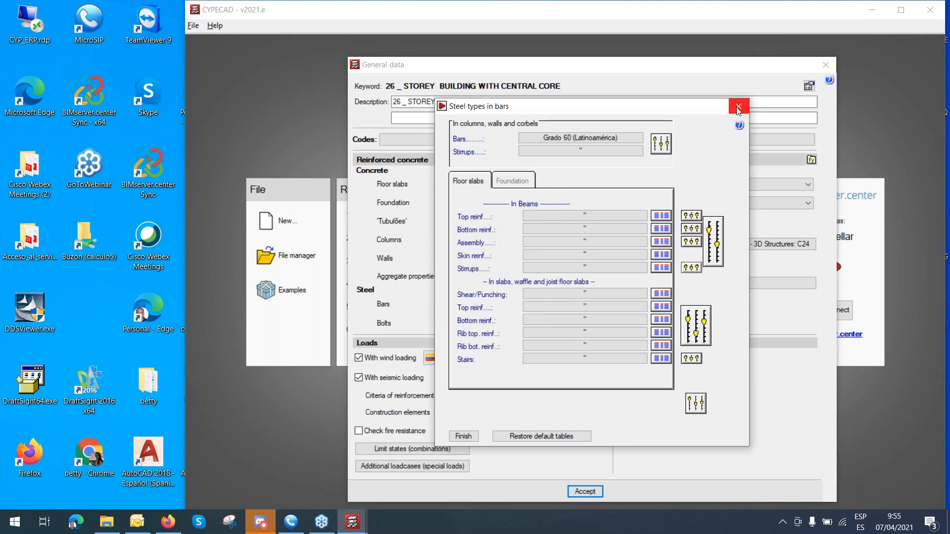
Finish the bar steel types and accept both the general data and the limit states.
click(464, 437)
click(585, 491)
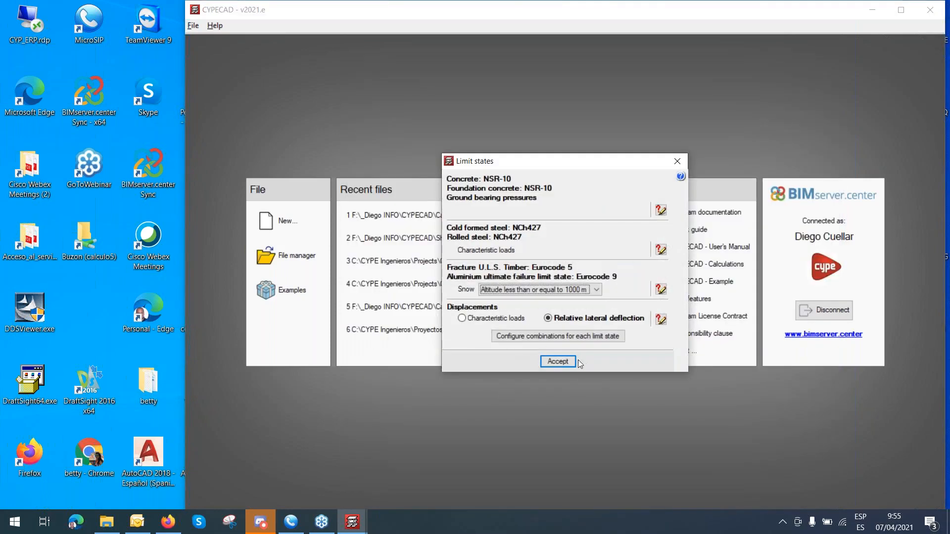
click(558, 362)
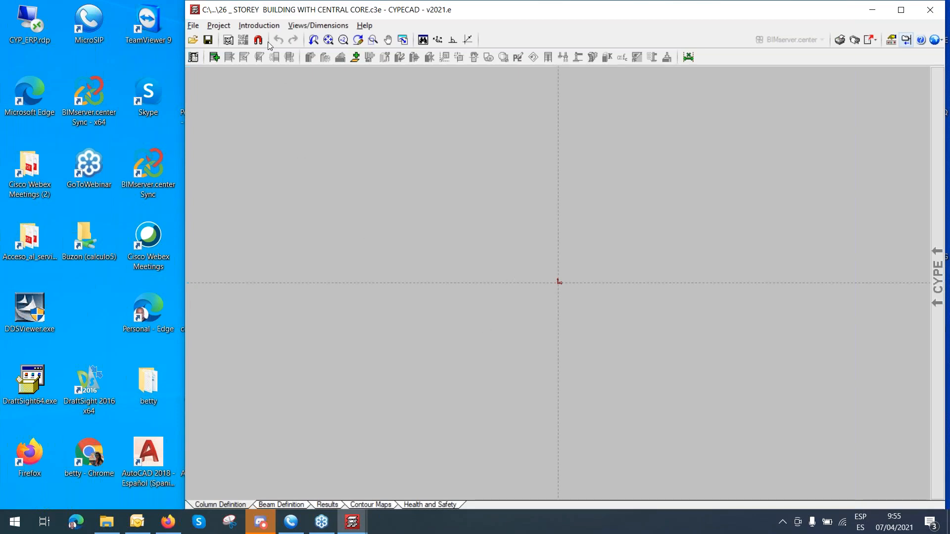
Start introducing new floors as single floors and set Floor 1's height to 2.80 m.
click(265, 26)
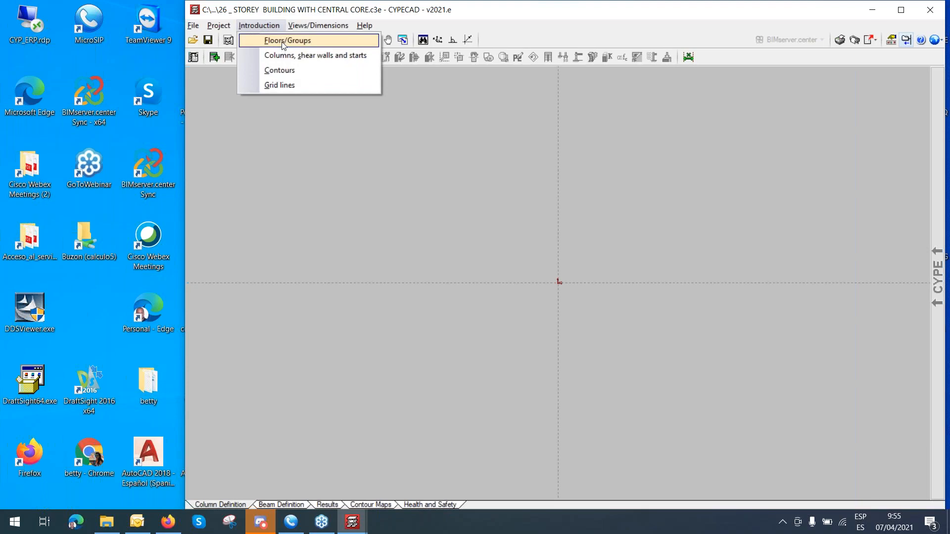
click(280, 40)
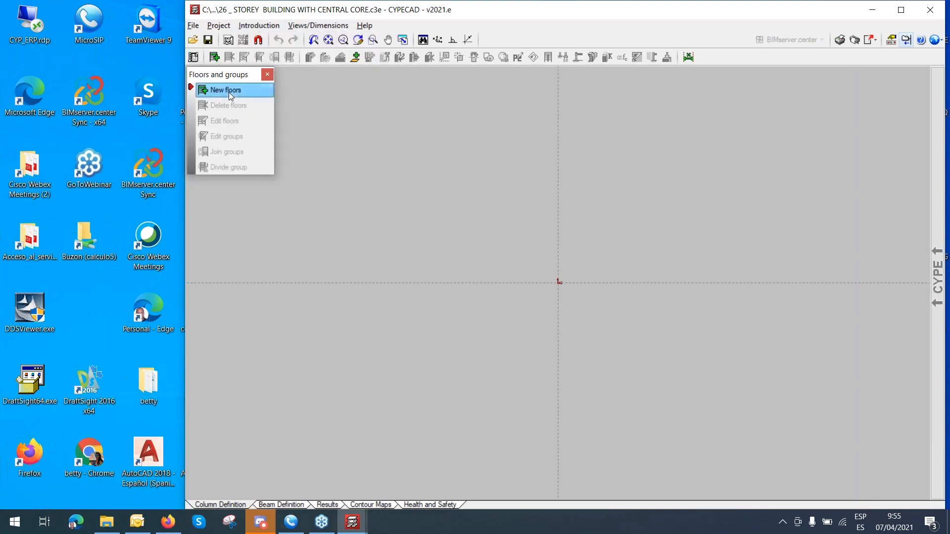
click(229, 91)
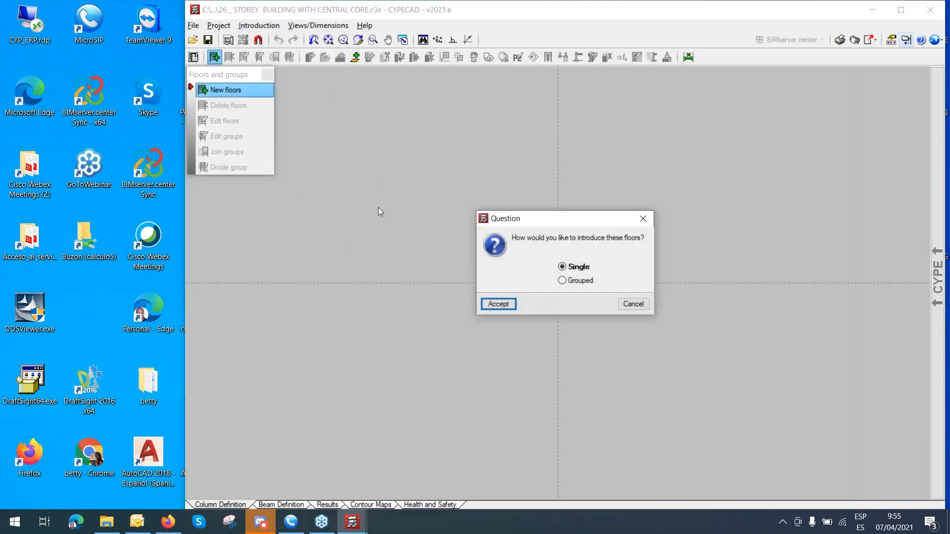
click(499, 304)
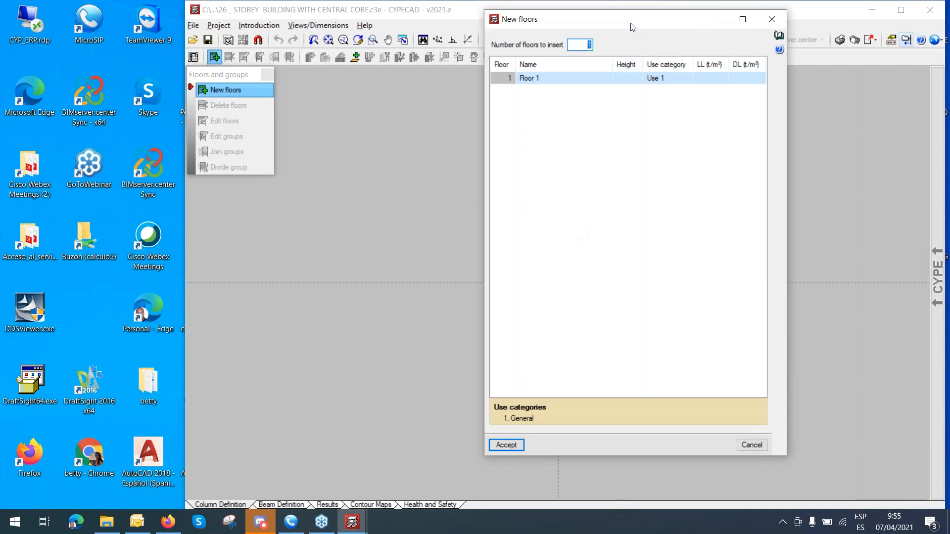
drag(632, 27, 583, 45)
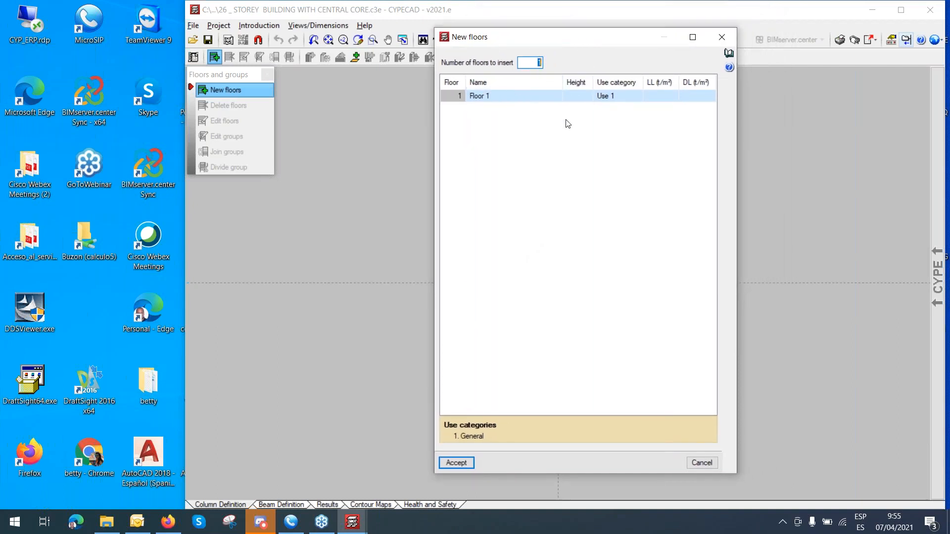
click(581, 97)
click(581, 97)
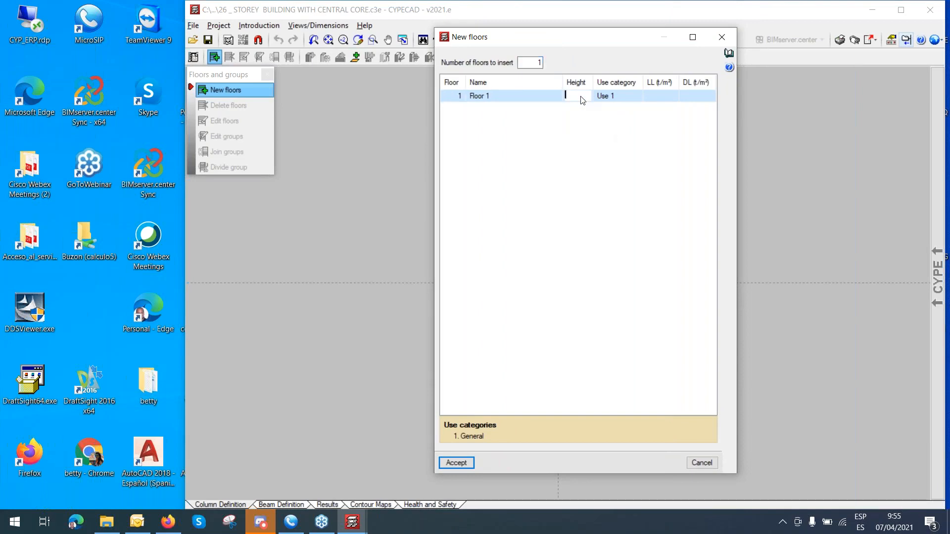
text(2.8)
key(Tab)
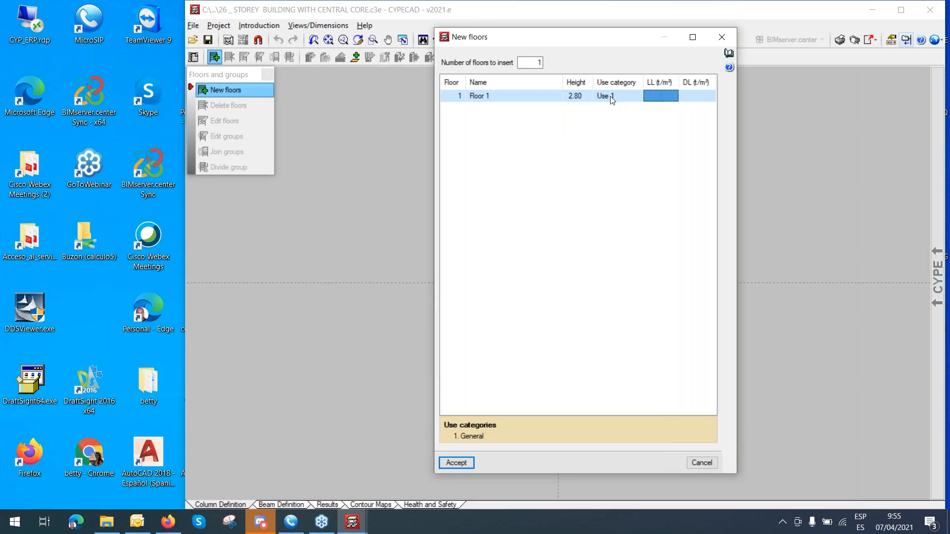
Set the live and dead loads to 0.00 t/m² and the number of floors to insert to 26.
text(00)
key(BackSpace)
key(Tab)
key(Tab)
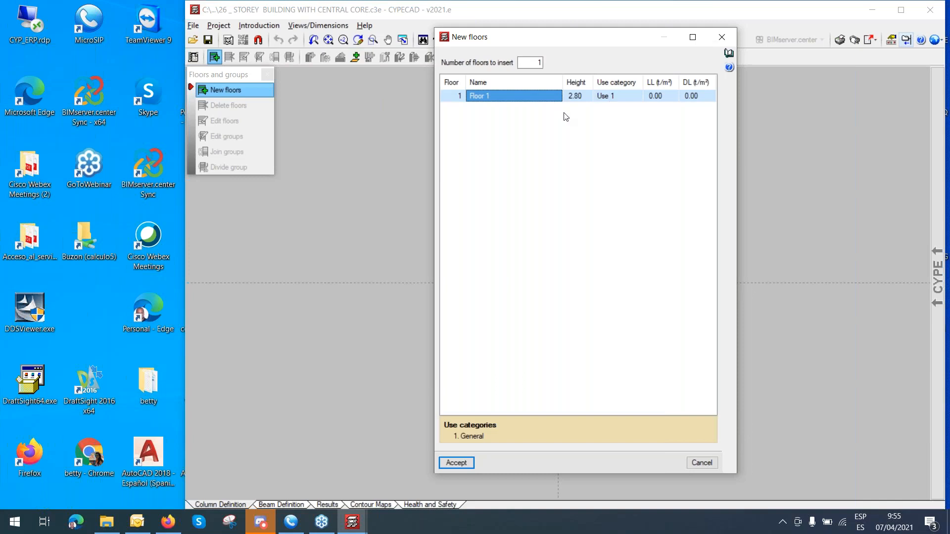
click(534, 63)
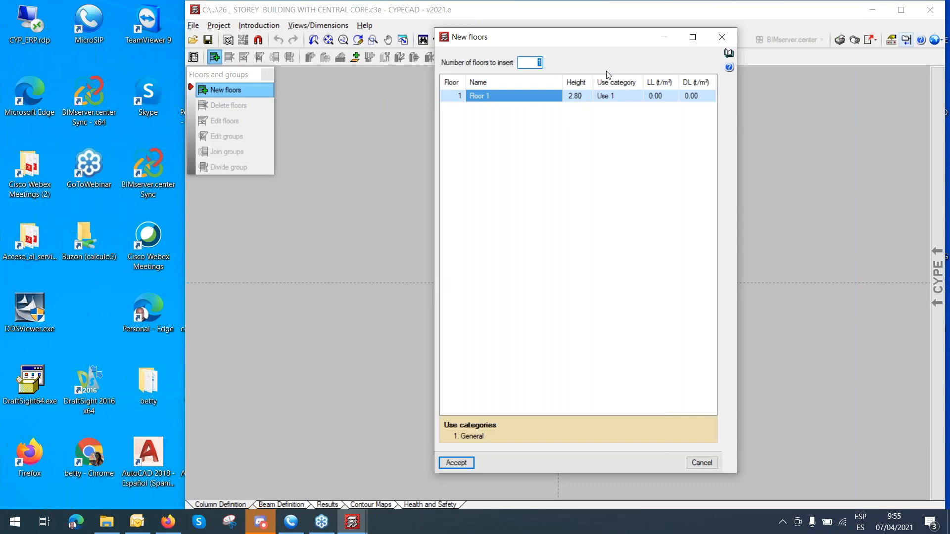
text(26)
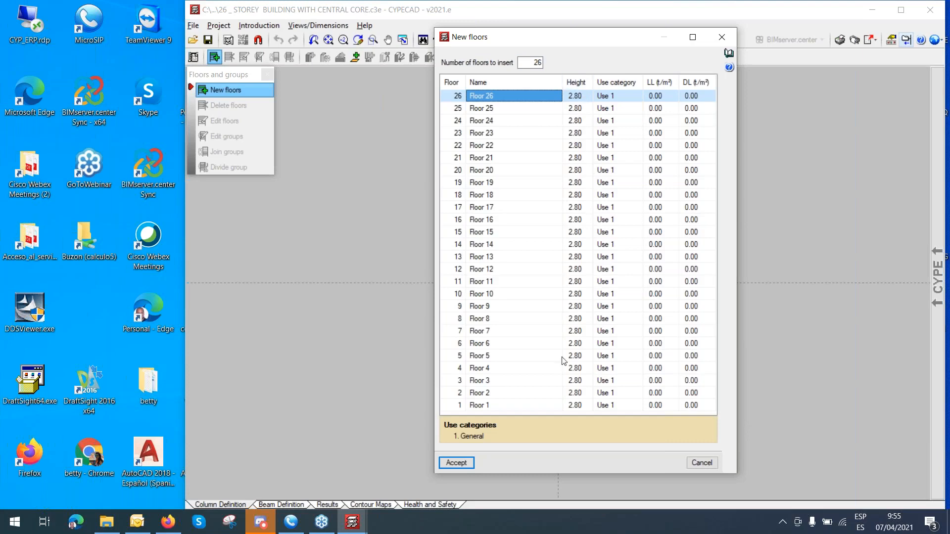
Set the heights of Floor 26 and Floor 25 to 2.50 m and accept the new floors.
click(581, 99)
click(581, 99)
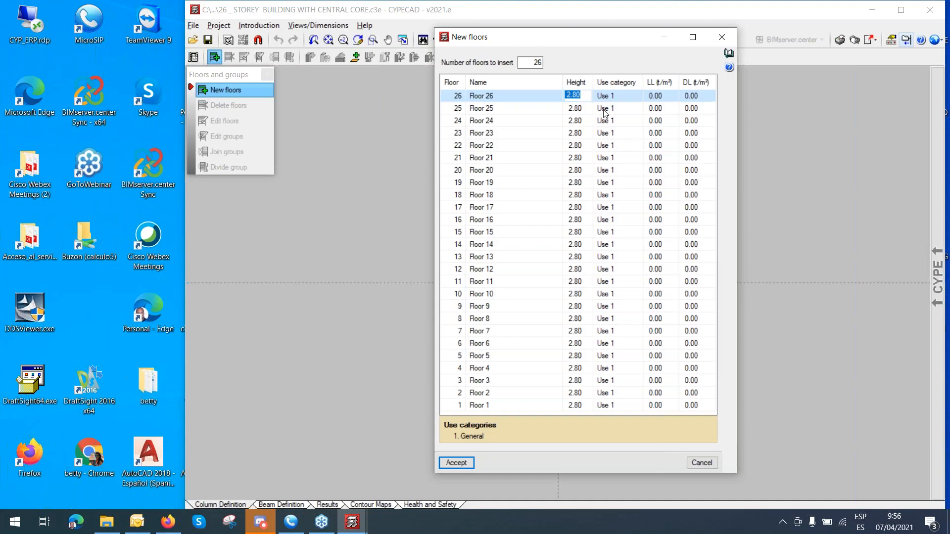
text(2.5)
key(Tab)
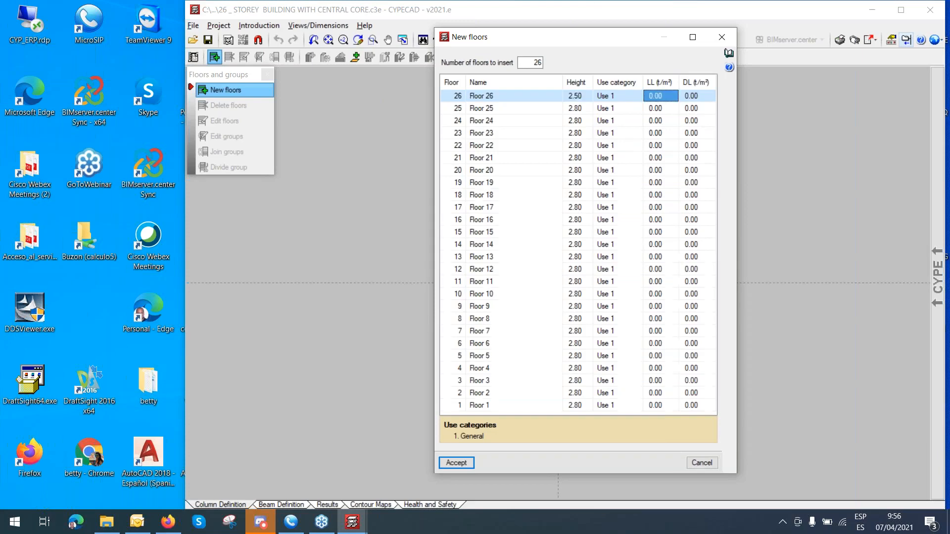
click(582, 111)
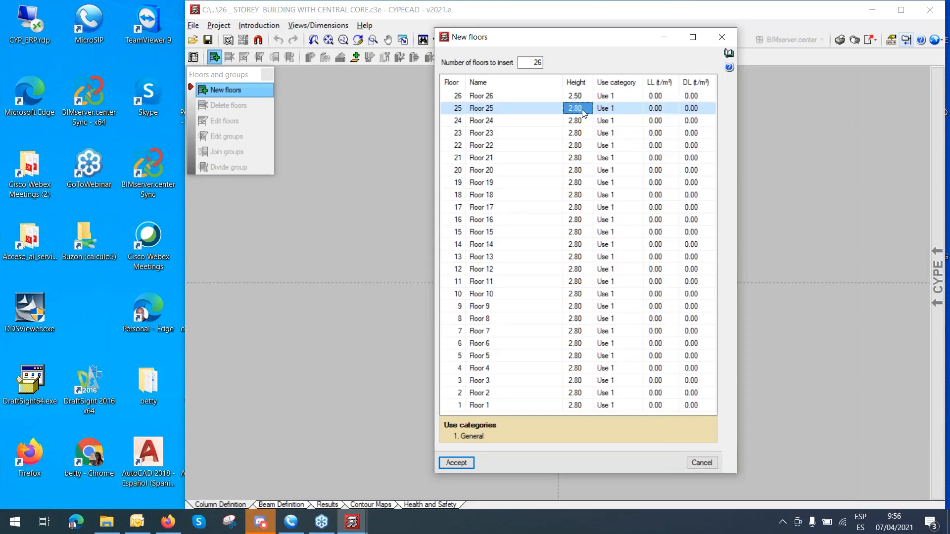
click(582, 112)
text(2.5)
key(Tab)
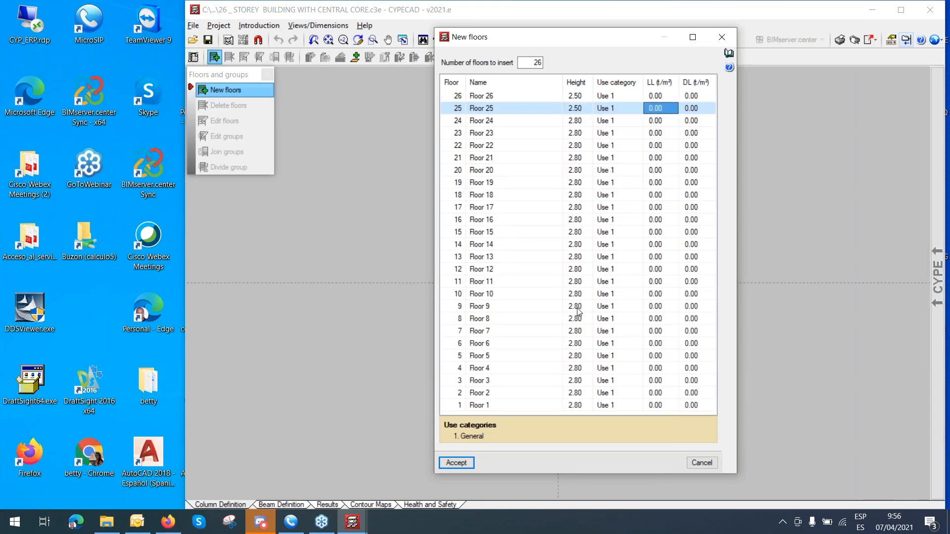
click(462, 463)
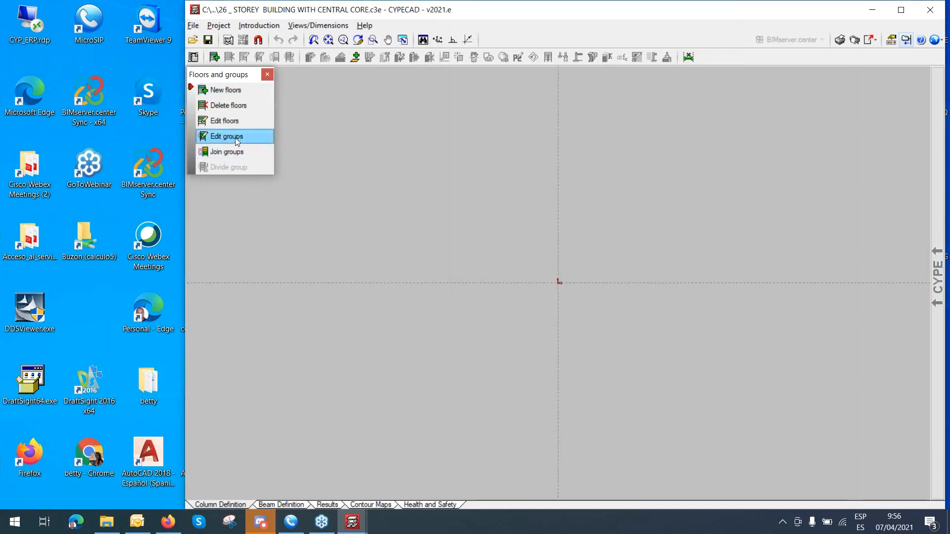
Review the floor groups without changes, and set the elevation of the foundation plane to -5.60 m in the floor data.
click(235, 136)
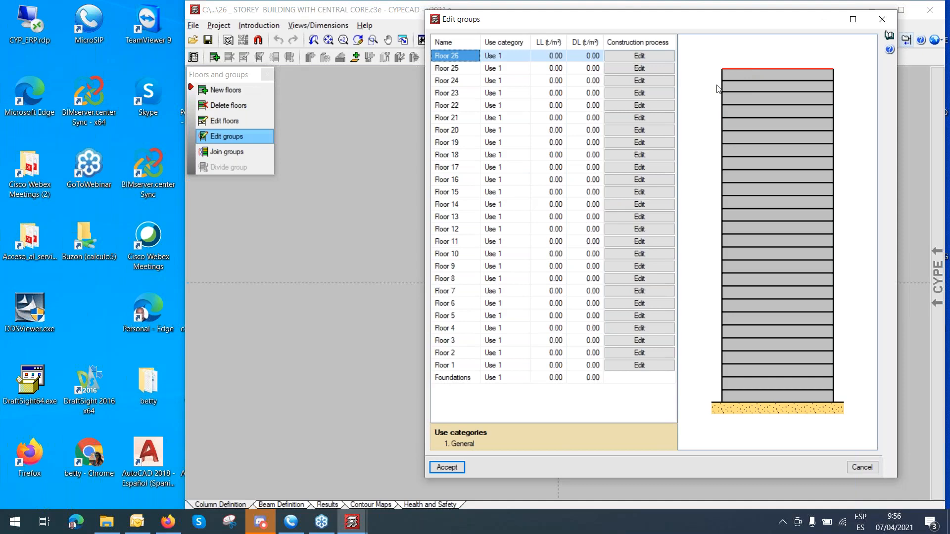
click(860, 468)
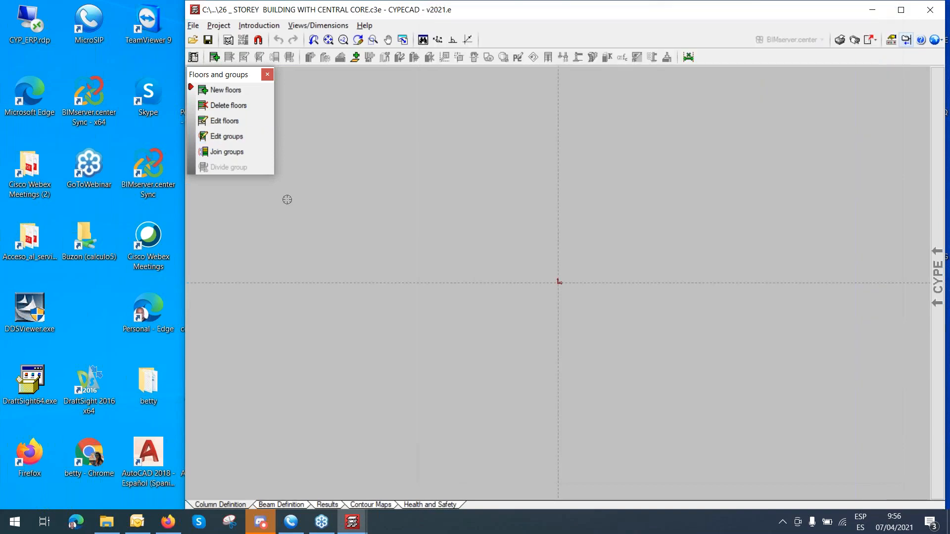
click(227, 122)
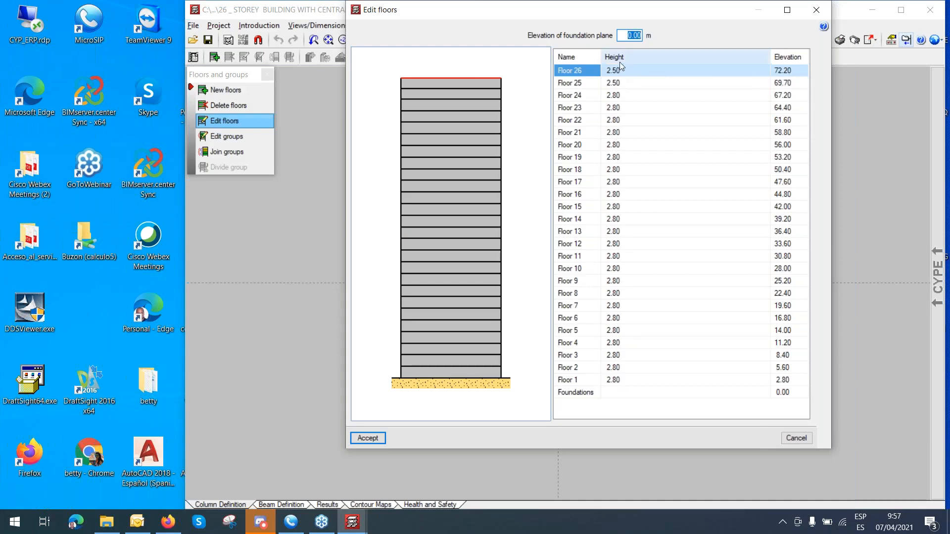
mouse_move(702, 36)
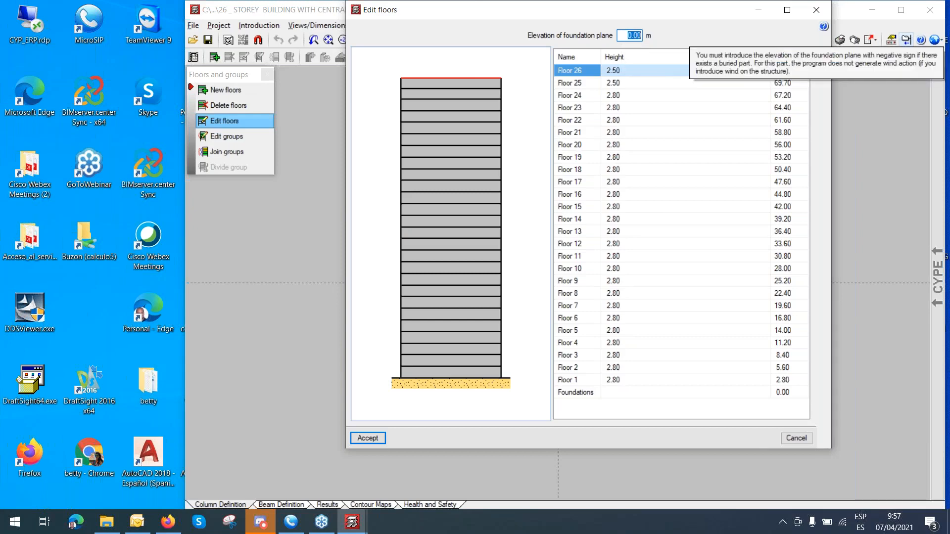
text(-54)
key(BackSpace)
text(.60)
key(Tab)
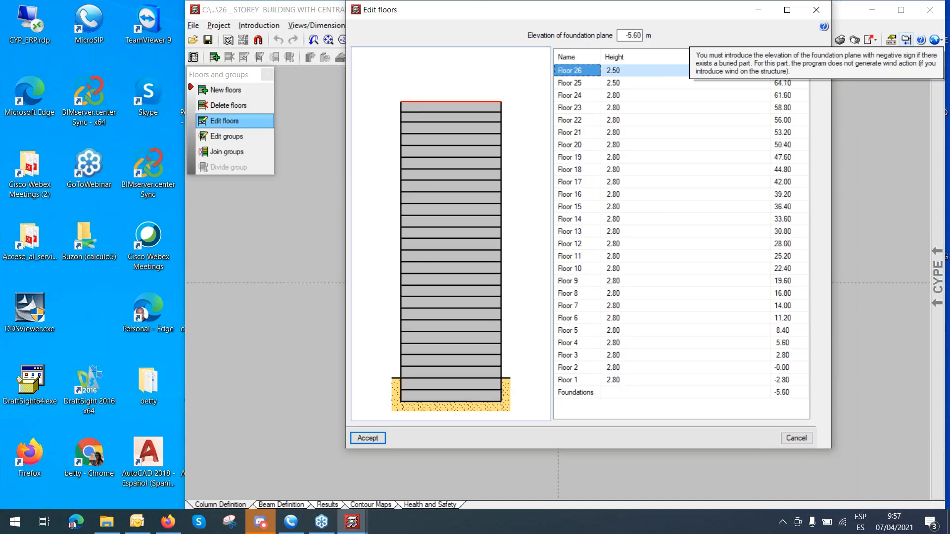
Rename Floor 2 as GROUND and Floor 1 as BASEMENT.
click(575, 370)
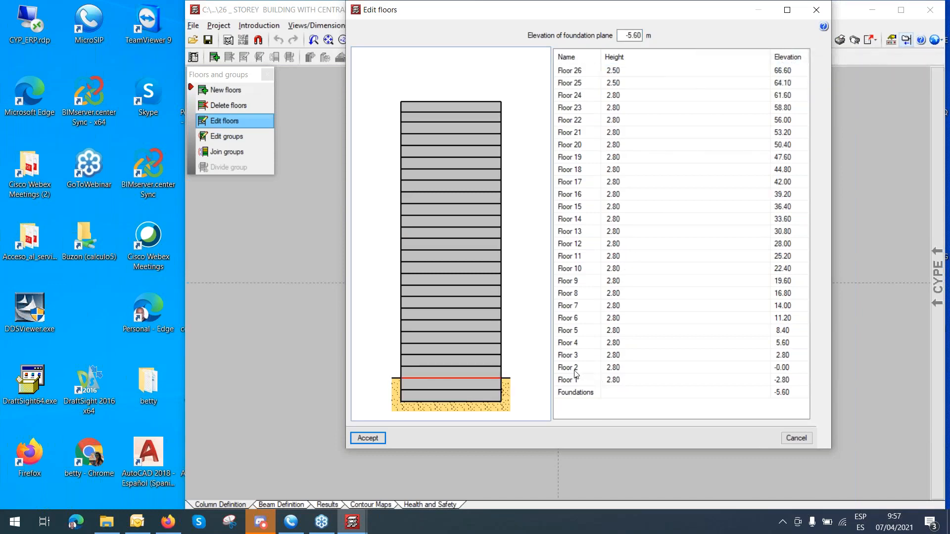
click(574, 370)
click(576, 374)
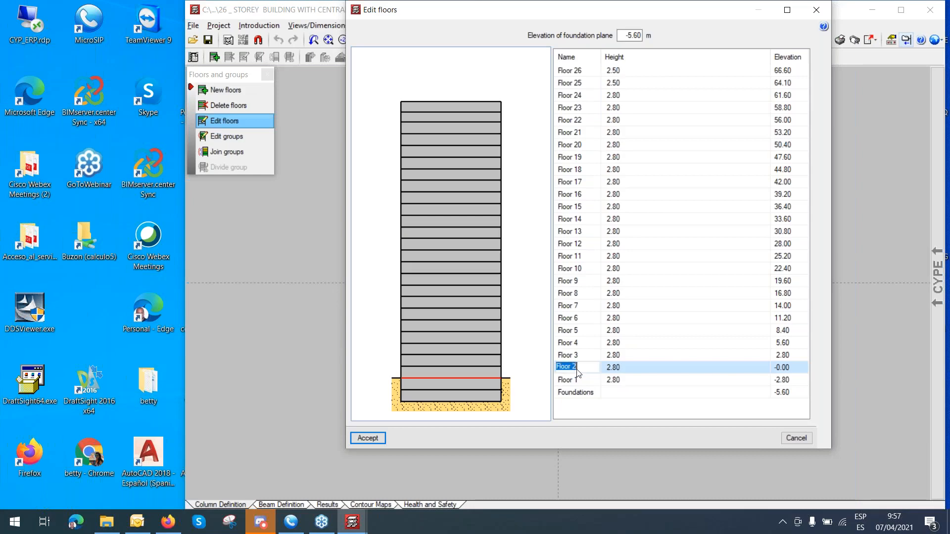
text(GROUND)
click(578, 380)
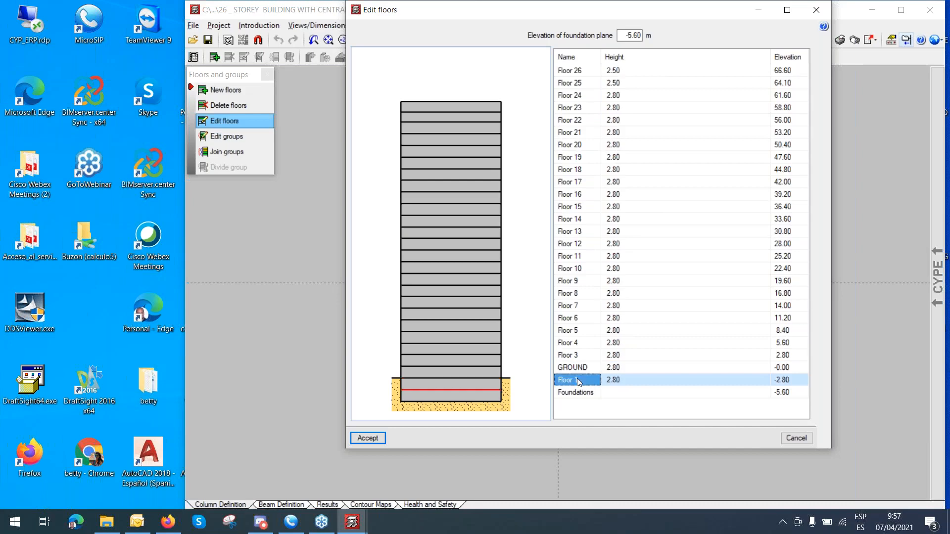
click(577, 380)
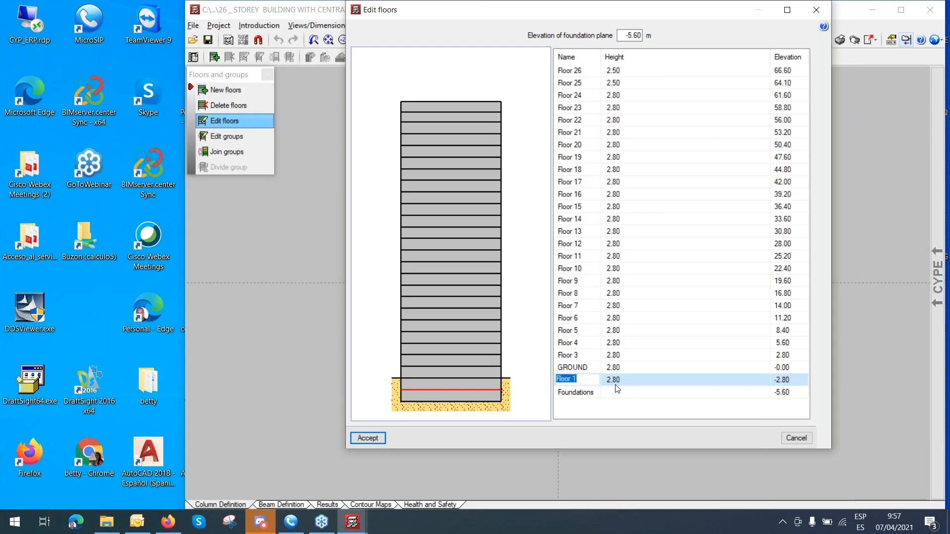
text(BASEMENT)
click(580, 392)
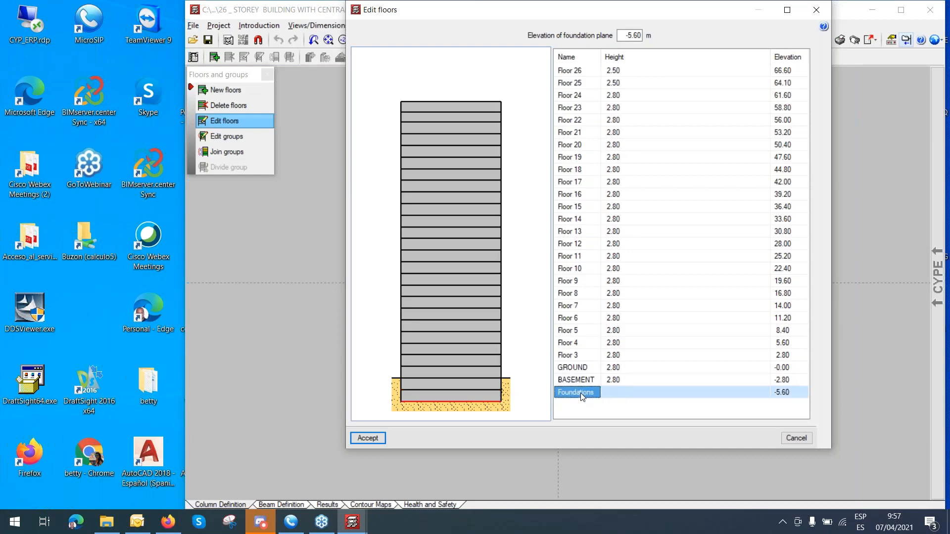
Check the GROUND, BASEMENT and Foundations levels in the floor data and accept the edited floors.
click(581, 379)
click(581, 368)
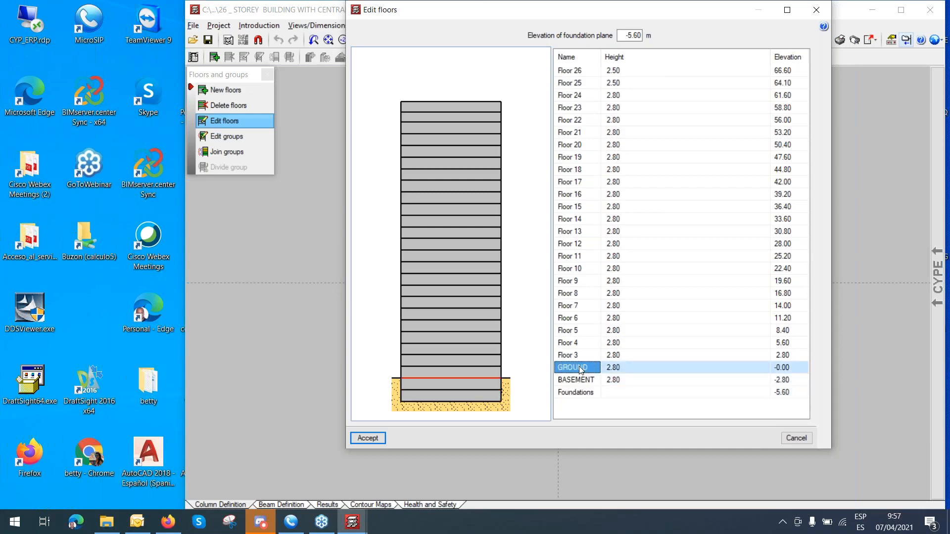
click(582, 390)
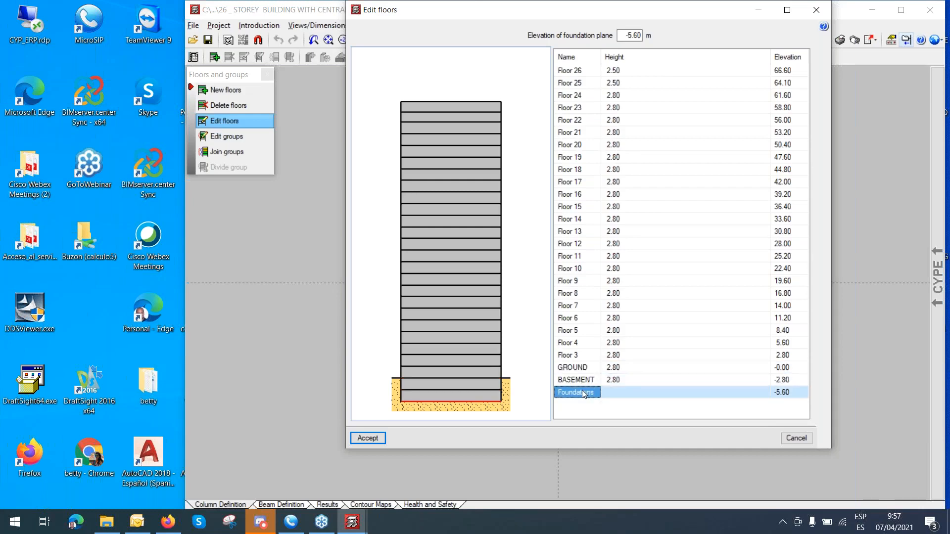
click(578, 381)
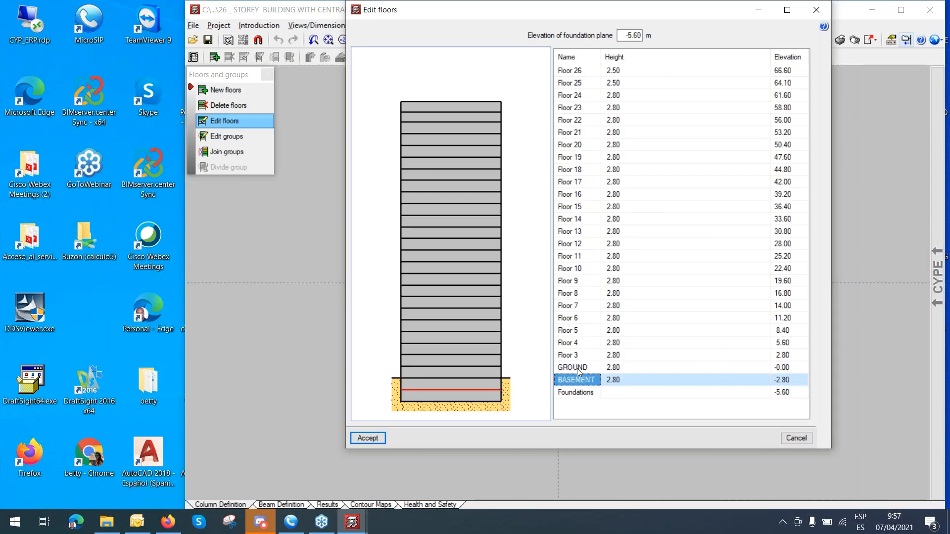
click(577, 368)
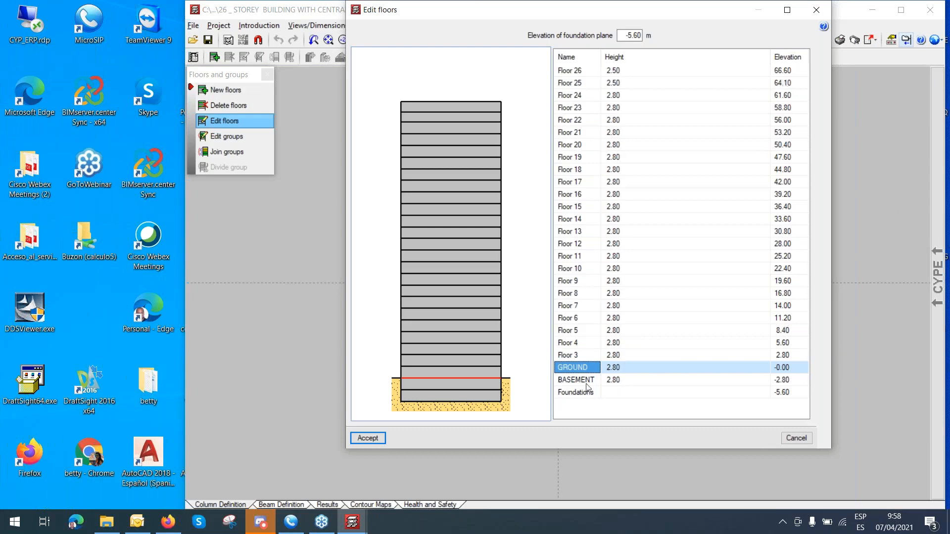
click(369, 439)
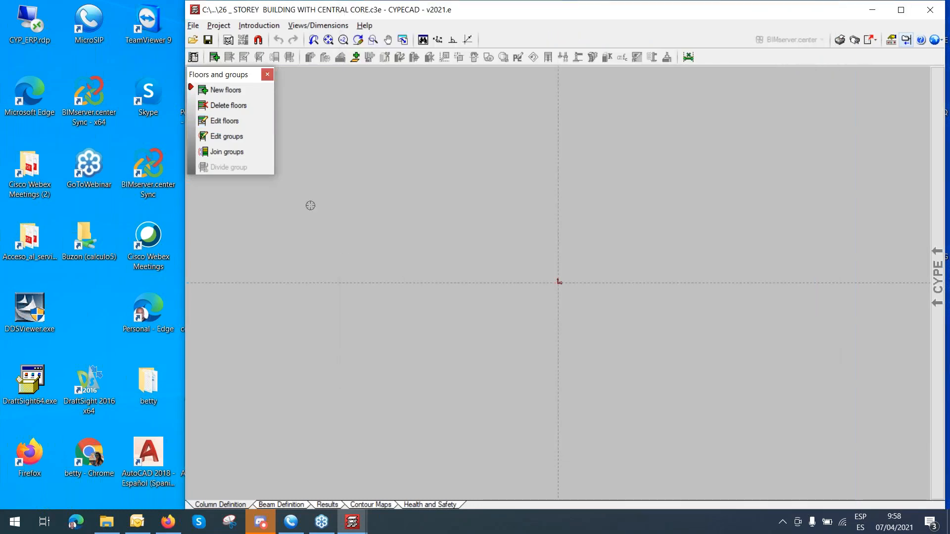
Join Floor 3 and Floor 4 into one group, keeping the beam and load information of Floor 3.
click(228, 152)
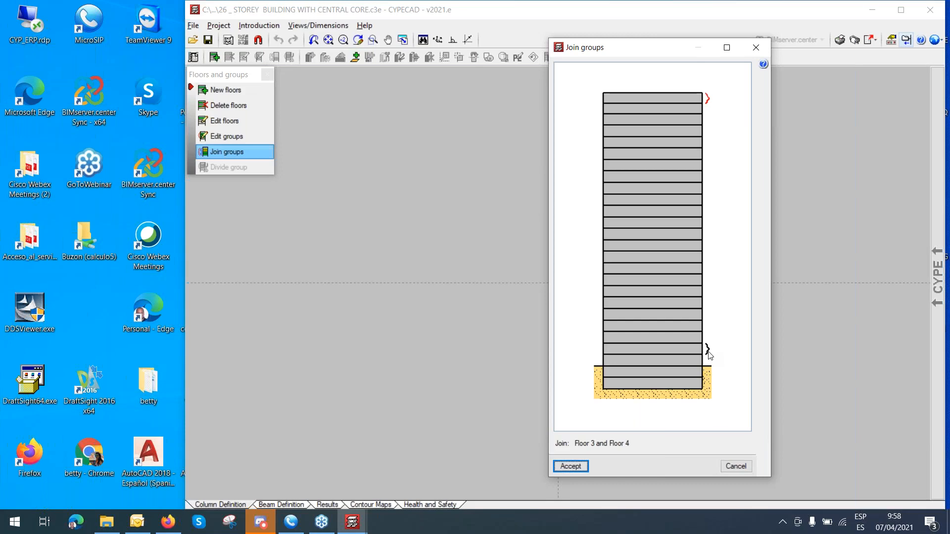
click(709, 353)
click(571, 466)
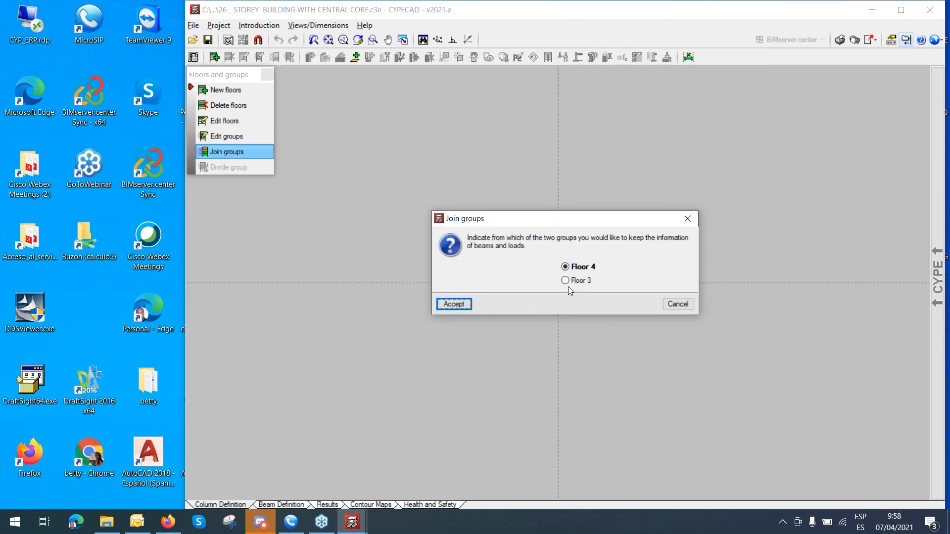
click(572, 282)
click(453, 304)
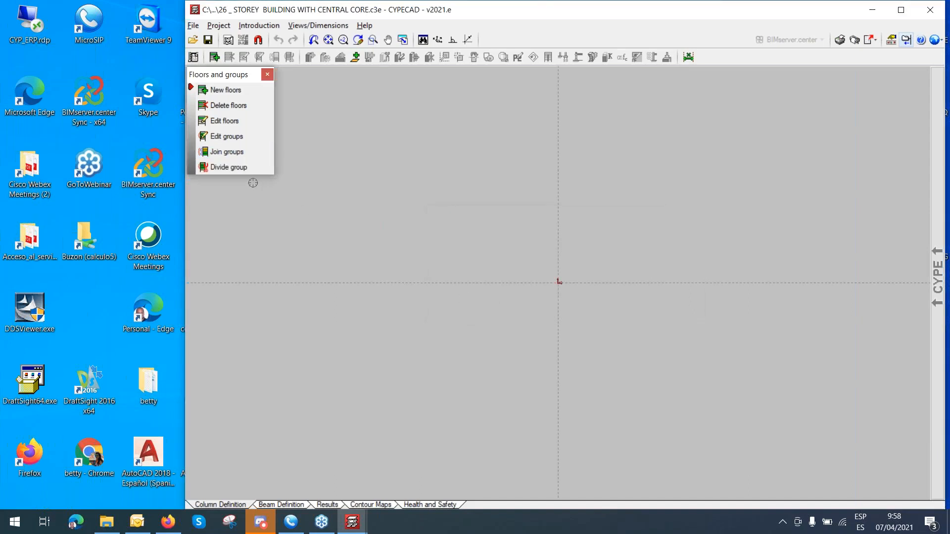
Join Floor 5 to the group of Floors 3 and 4, keeping the beam and load information of Floors 3 and 4.
click(247, 156)
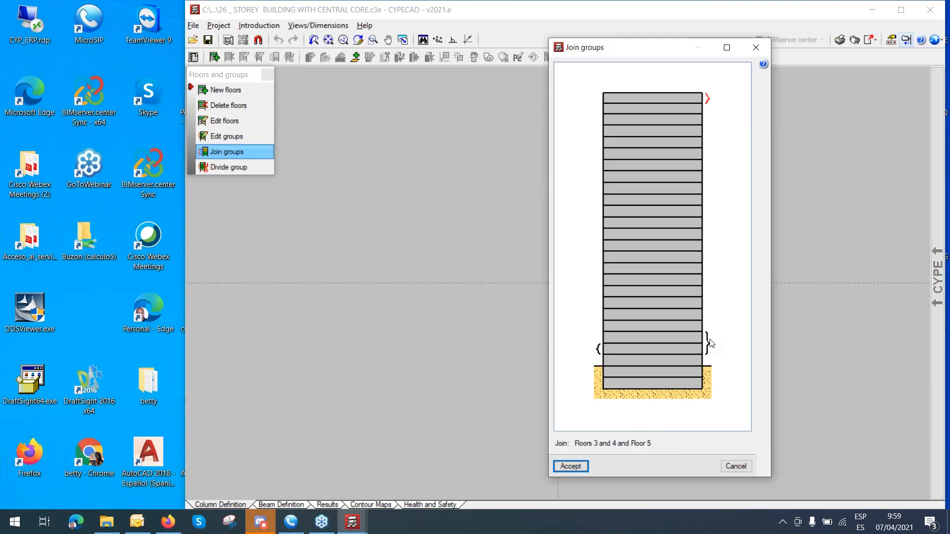
click(707, 342)
click(570, 466)
click(558, 280)
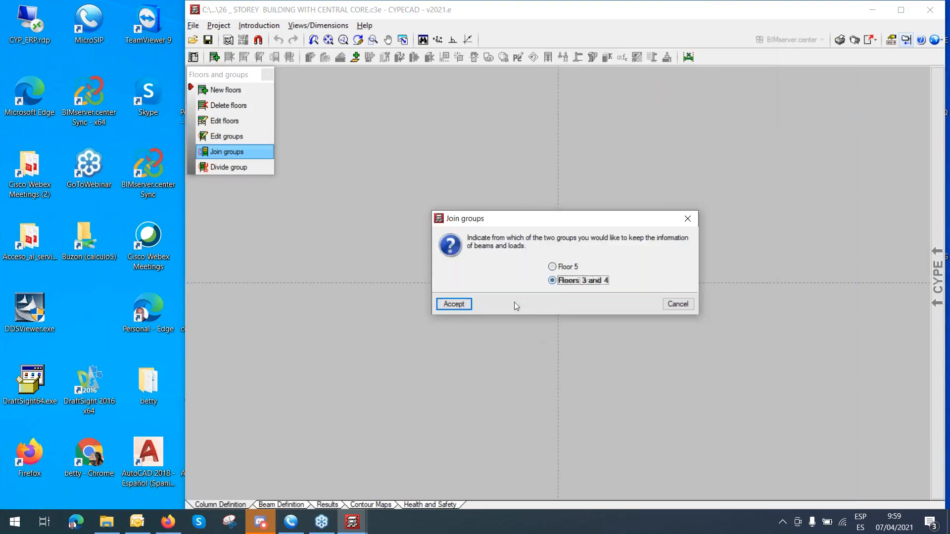
click(453, 303)
Join Floor 6 to the group of Floors 3 to 5, keeping the beam and load information of Floors 3 to 5.
click(236, 153)
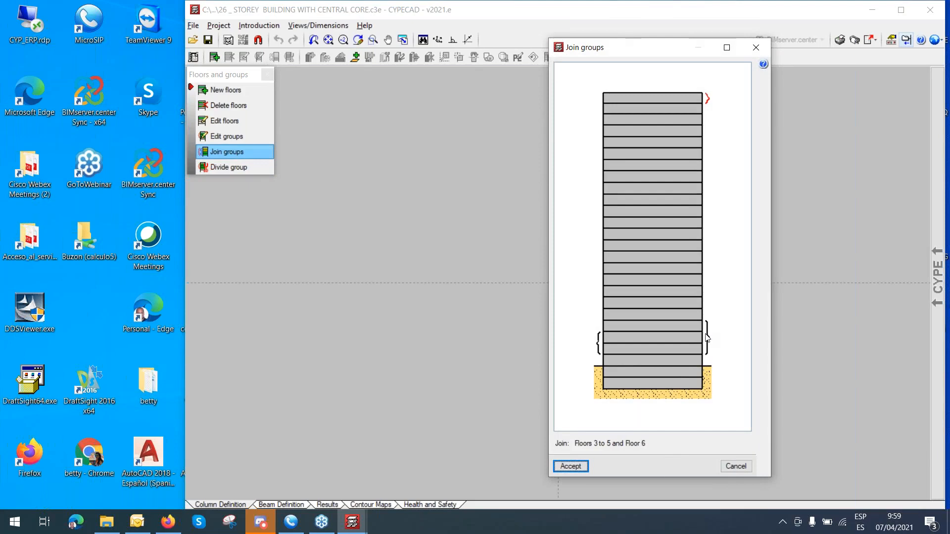
click(577, 468)
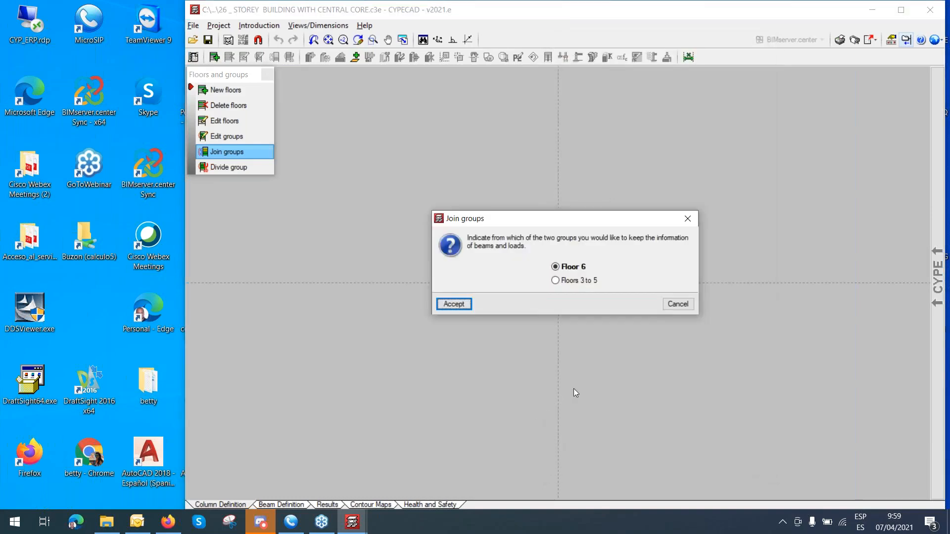
click(556, 280)
click(453, 303)
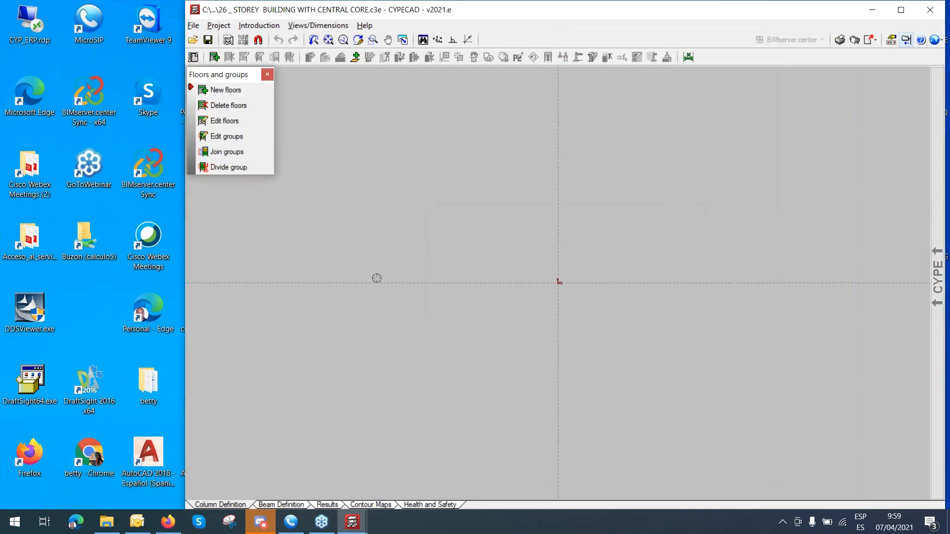
Join Floor 7 to the group of Floors 3 to 6, keeping the beam and load information of Floors 3 to 6.
click(239, 156)
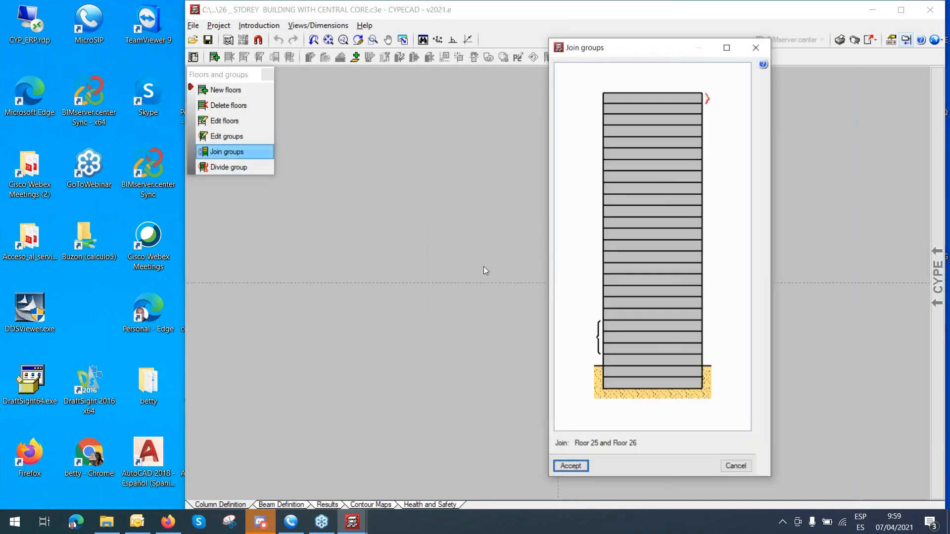
click(696, 324)
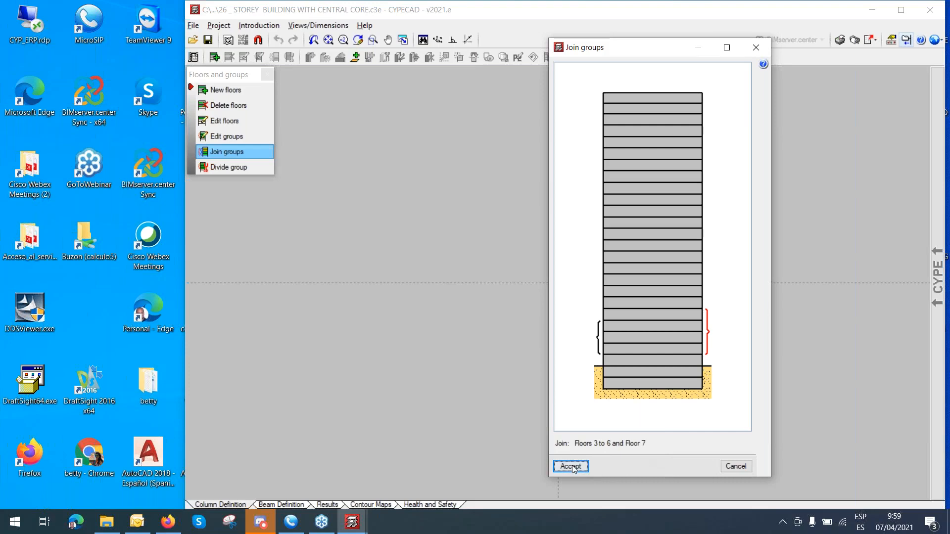
key(Return)
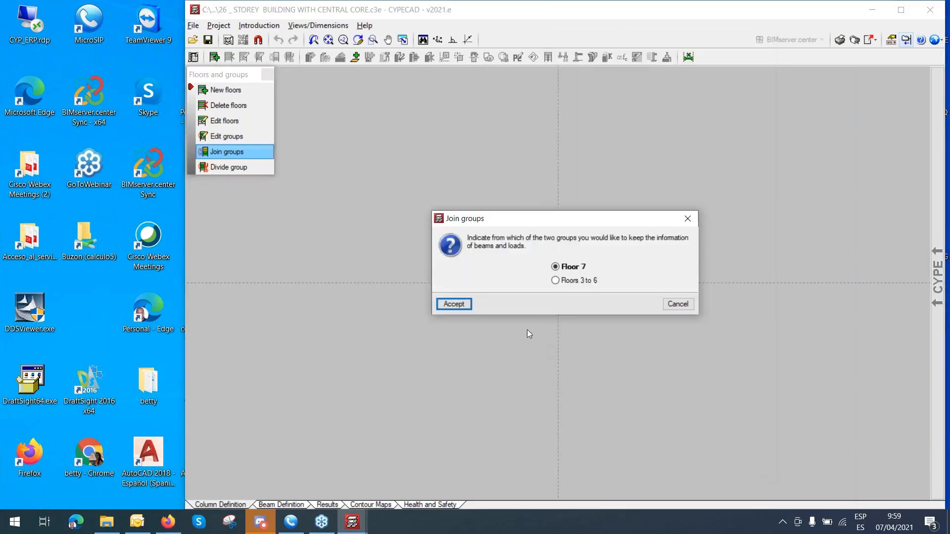
click(556, 280)
click(462, 306)
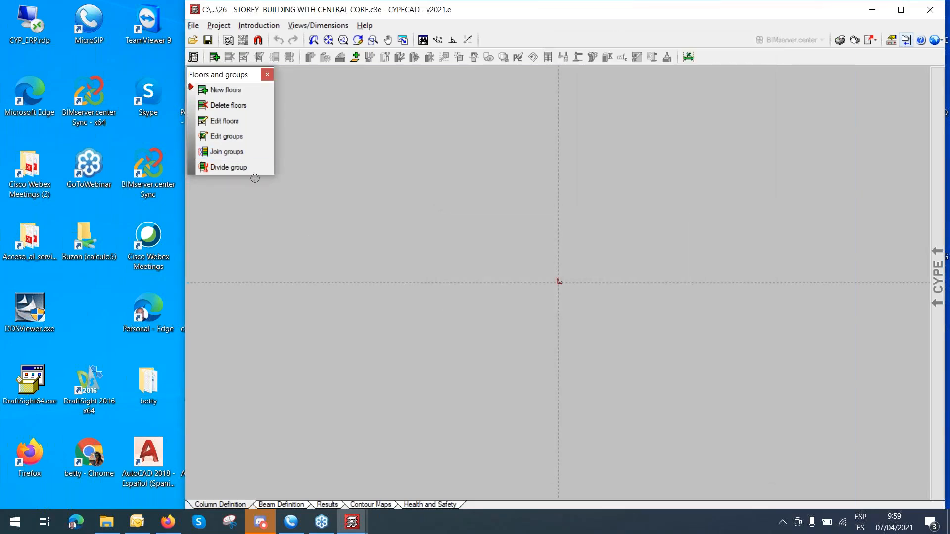
Join Floor 10 and Floor 11 into one group, keeping the beam and load information of Floor 10.
click(238, 150)
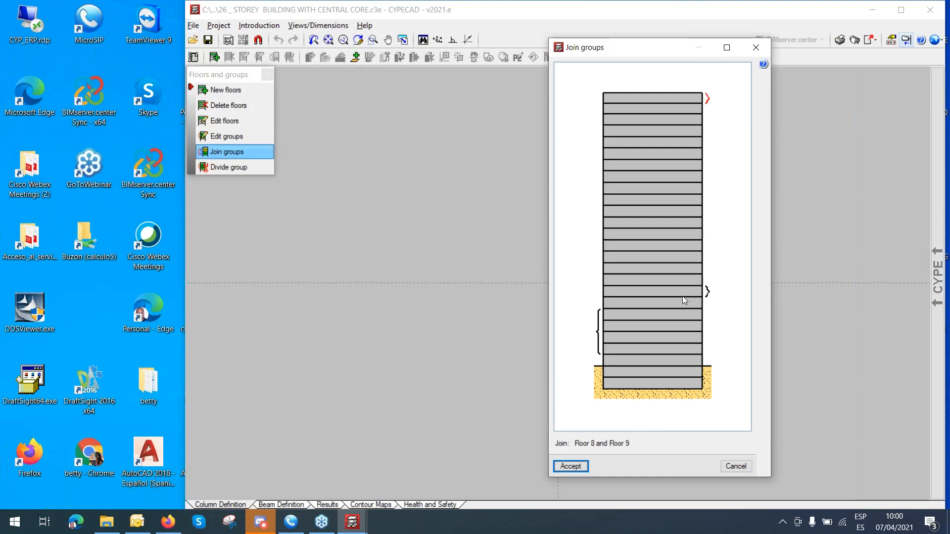
click(687, 267)
click(570, 466)
click(574, 281)
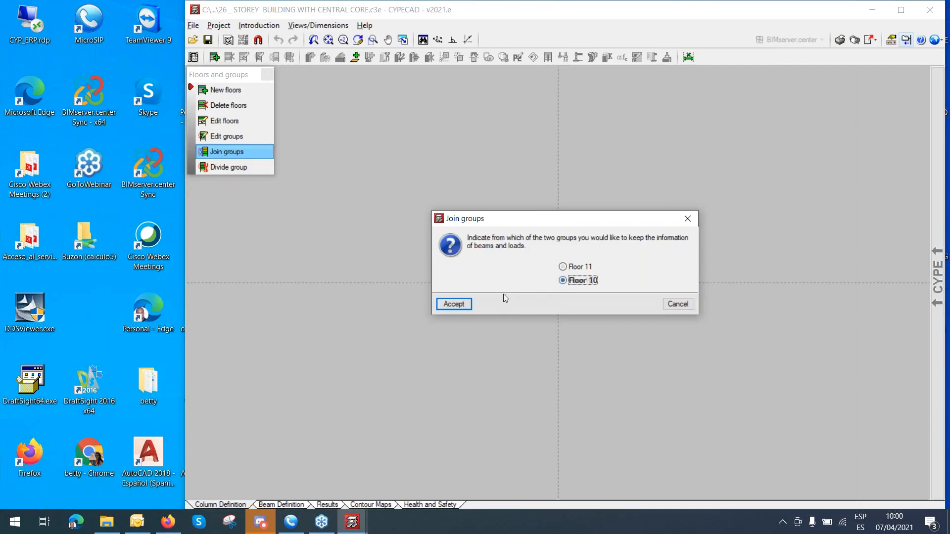
click(454, 304)
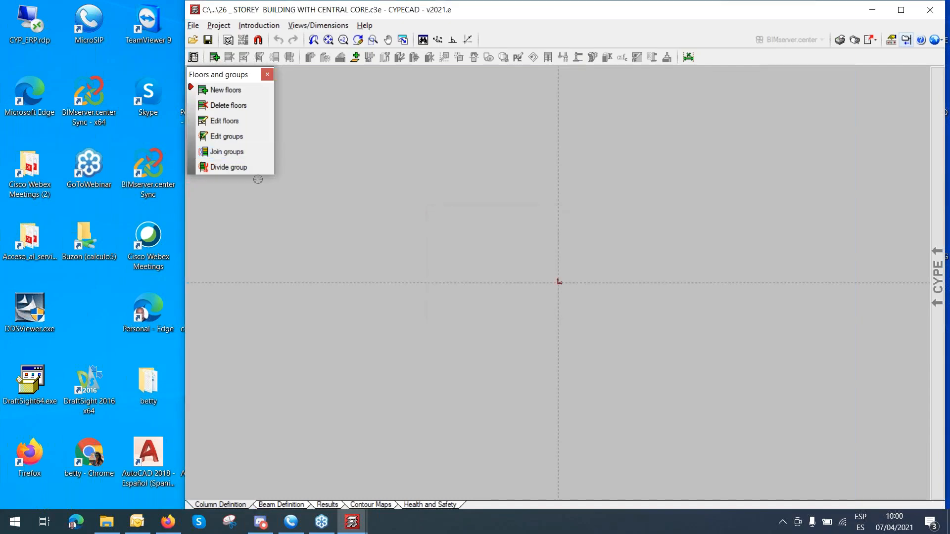
Join Floor 12 to the group of Floors 10 and 11, keeping the beam and load information of Floors 10 and 11.
click(239, 152)
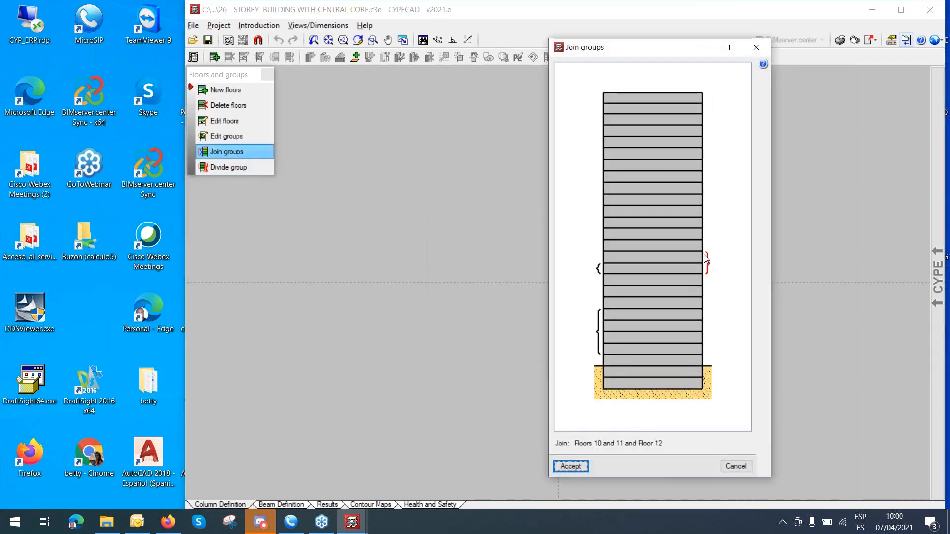
click(570, 467)
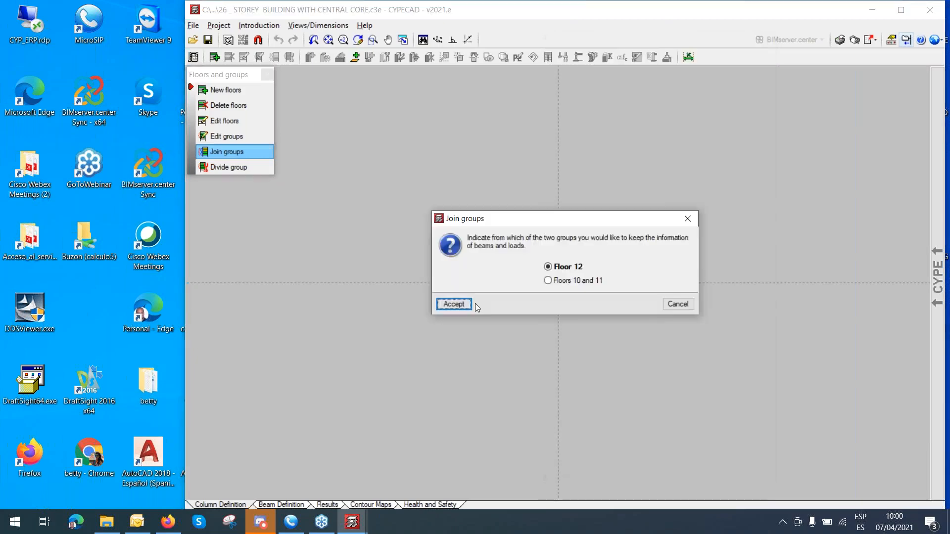
click(548, 281)
click(454, 303)
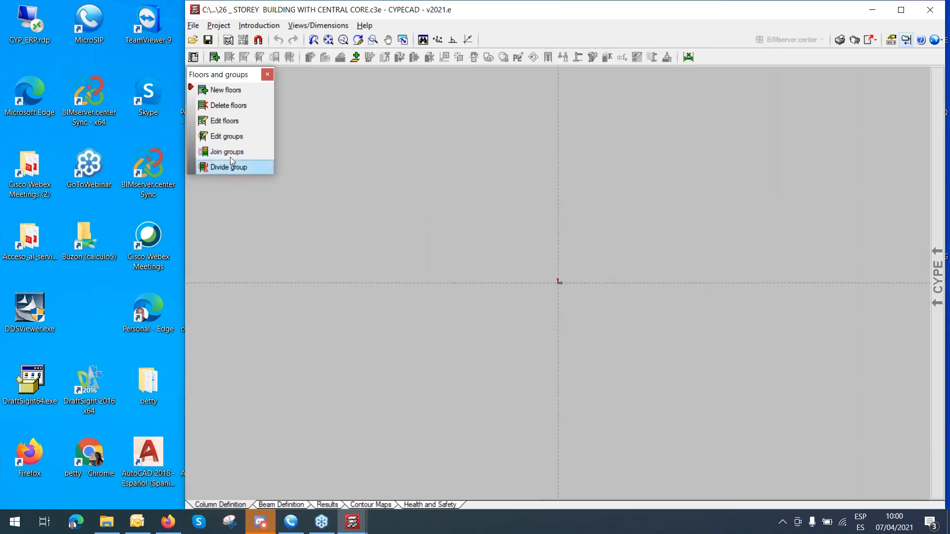
Join Floor 13 to the group of Floors 10 to 12, keeping the beam and load information of Floors 10 to 12.
click(232, 151)
click(708, 255)
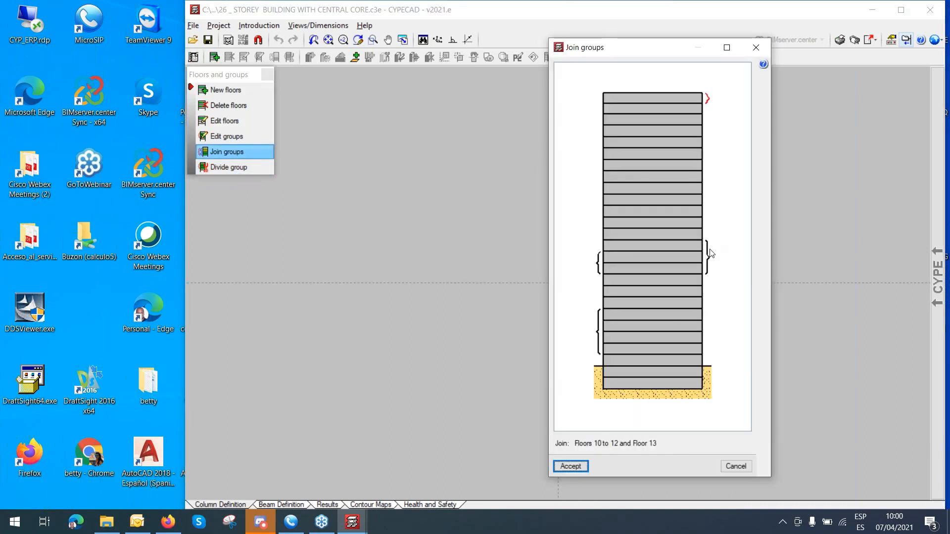
click(576, 466)
click(558, 280)
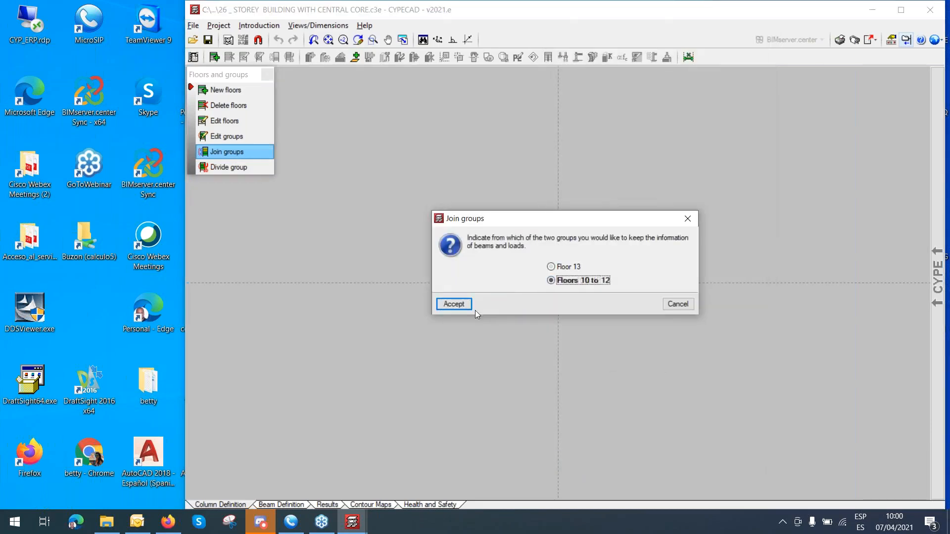
click(454, 304)
Join Floor 14 to the group of Floors 10 to 13, keeping the beam and load information of Floors 10 to 13.
click(226, 151)
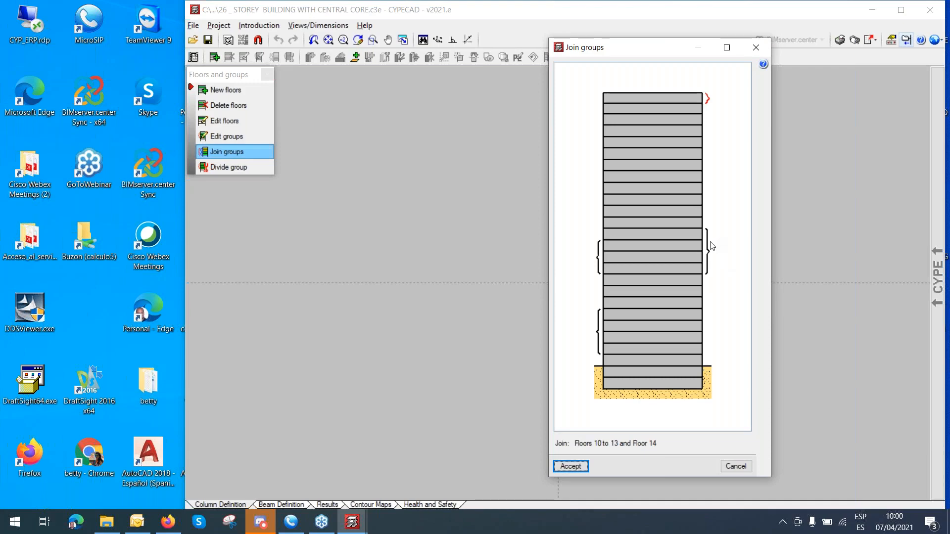
click(710, 245)
click(572, 466)
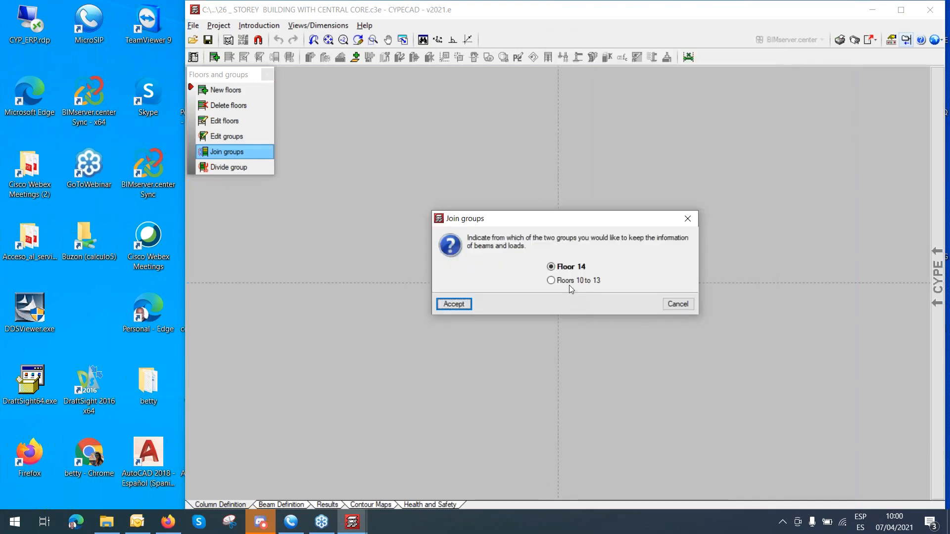
click(569, 282)
click(453, 303)
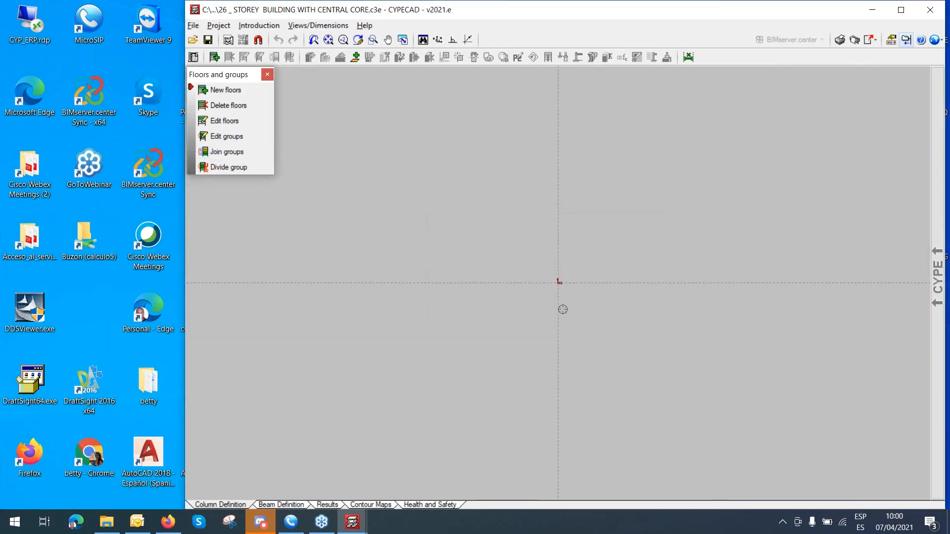
Join Floor 15 and Floor 16 into one group, keeping the beam and load information of Floor 15.
click(233, 152)
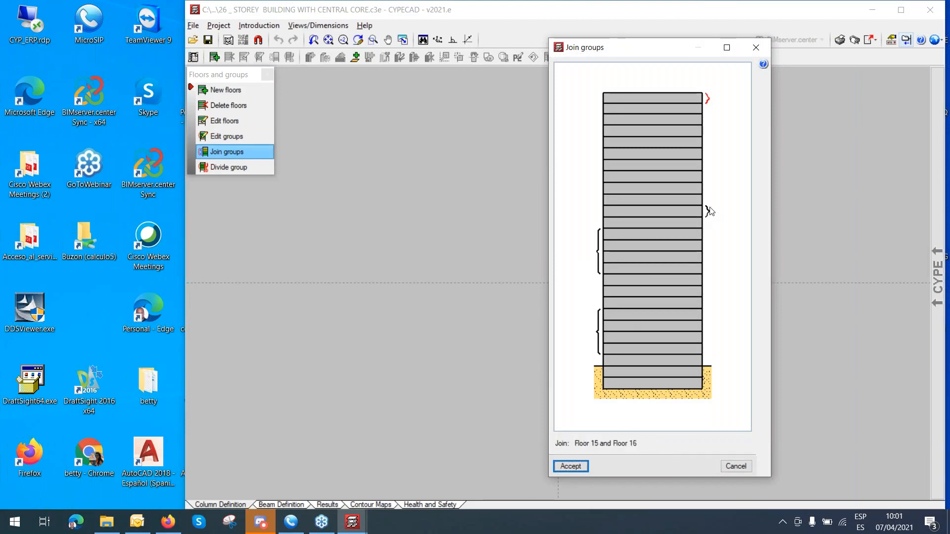
click(709, 211)
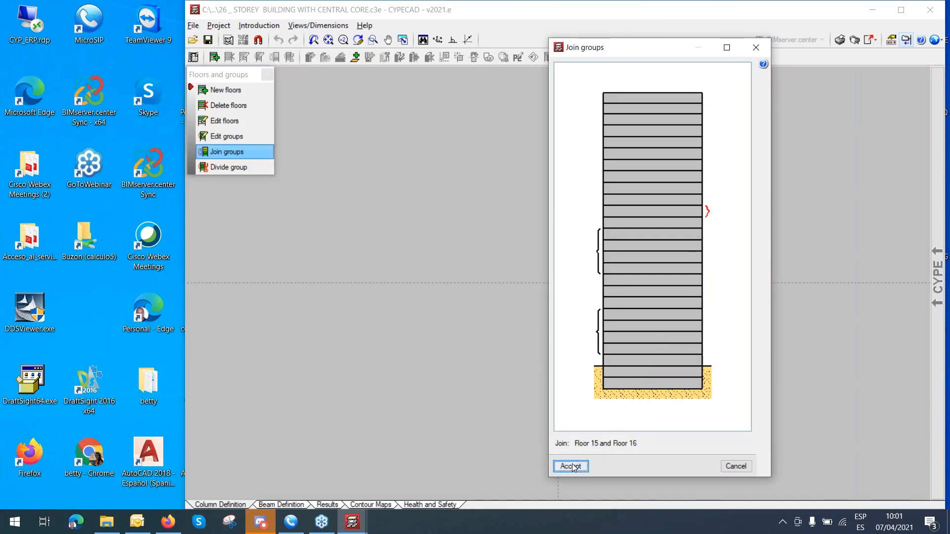
click(572, 466)
click(583, 281)
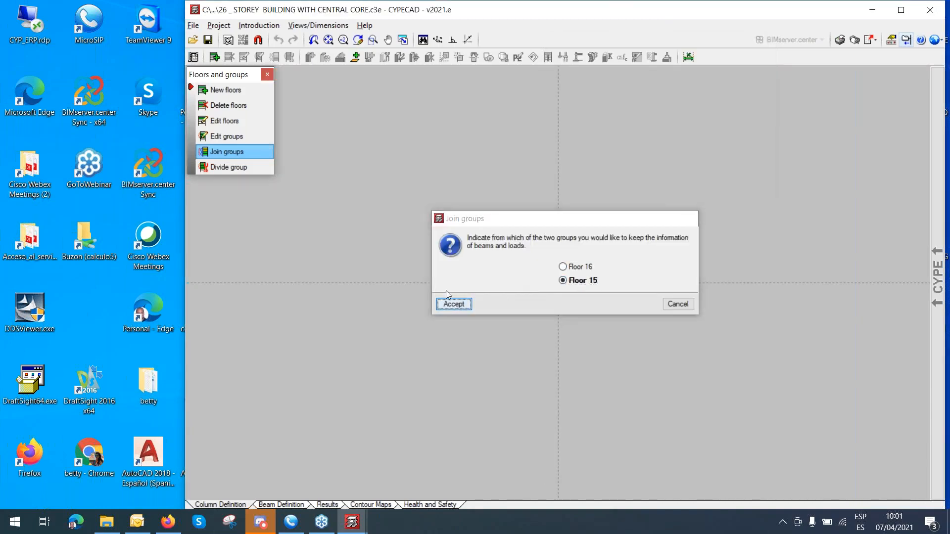
click(453, 303)
Join Floor 17 to the group of Floors 15 and 16, keeping the beam and load information of Floor 17.
click(234, 152)
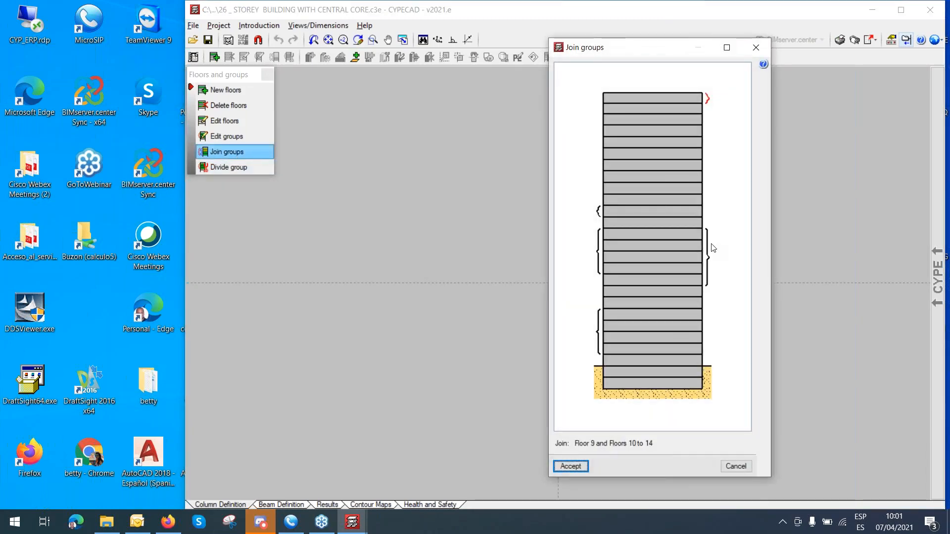
click(709, 206)
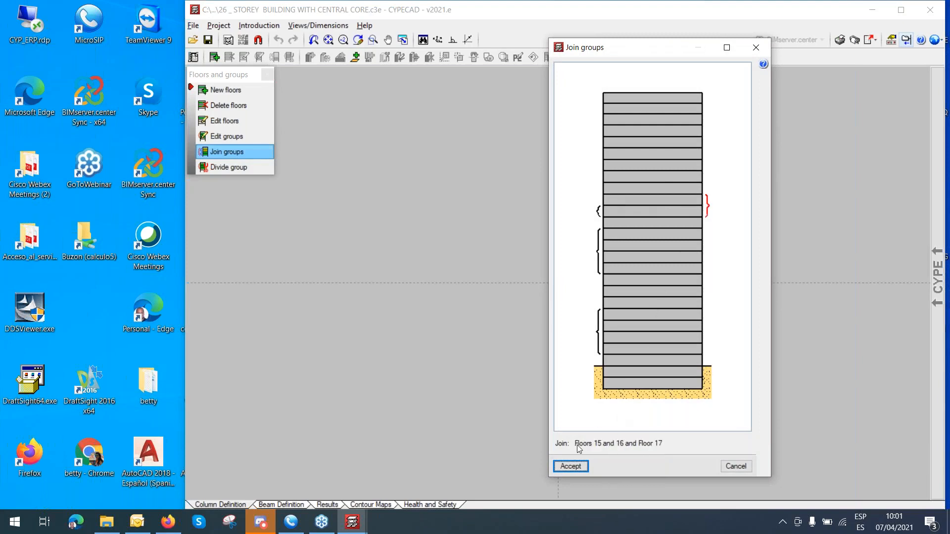
click(571, 466)
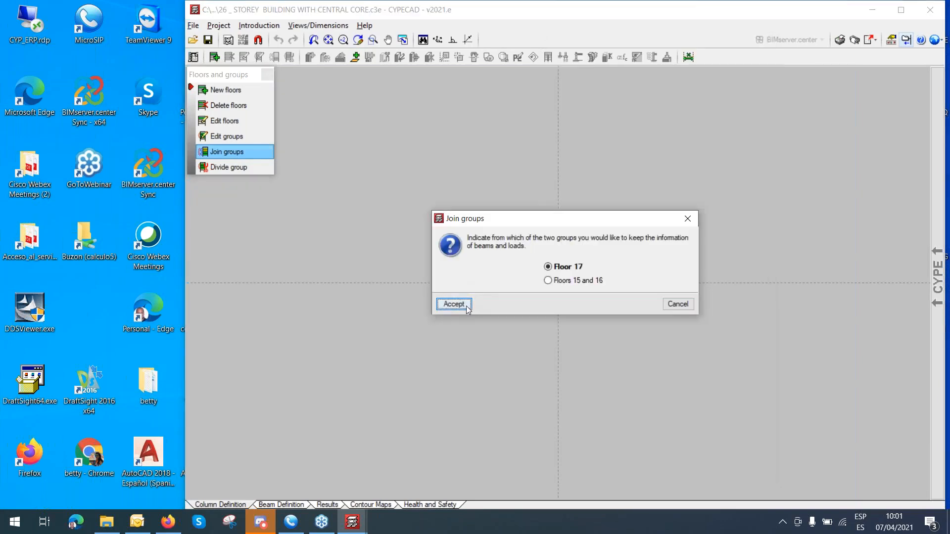
click(467, 307)
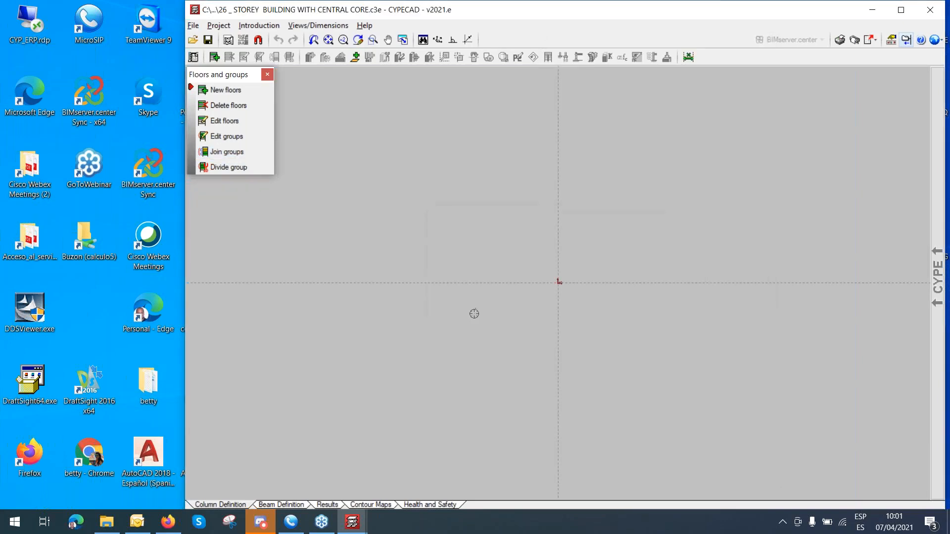
Join Floor 18 to the group of Floors 15 to 17, keeping the beam and load information of Floors 15 to 17.
click(239, 152)
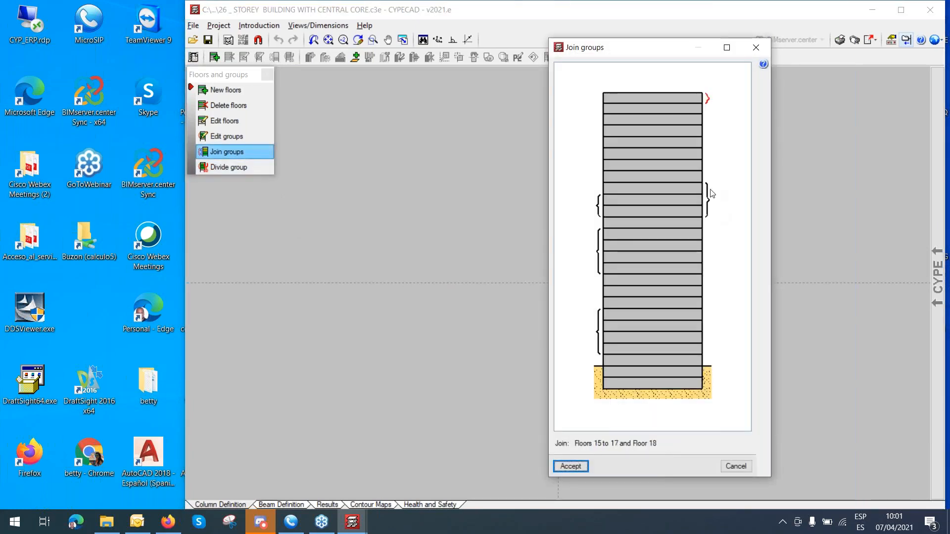
click(711, 194)
click(571, 466)
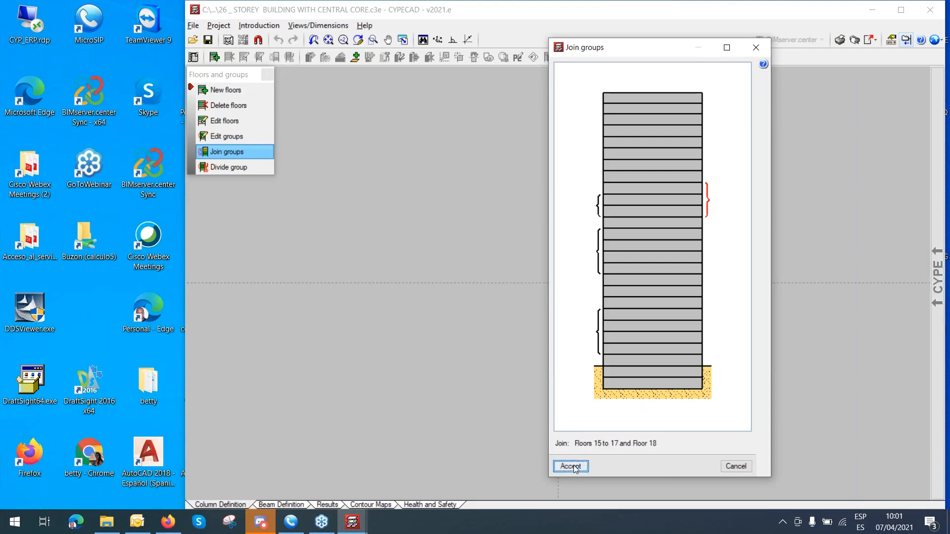
click(566, 281)
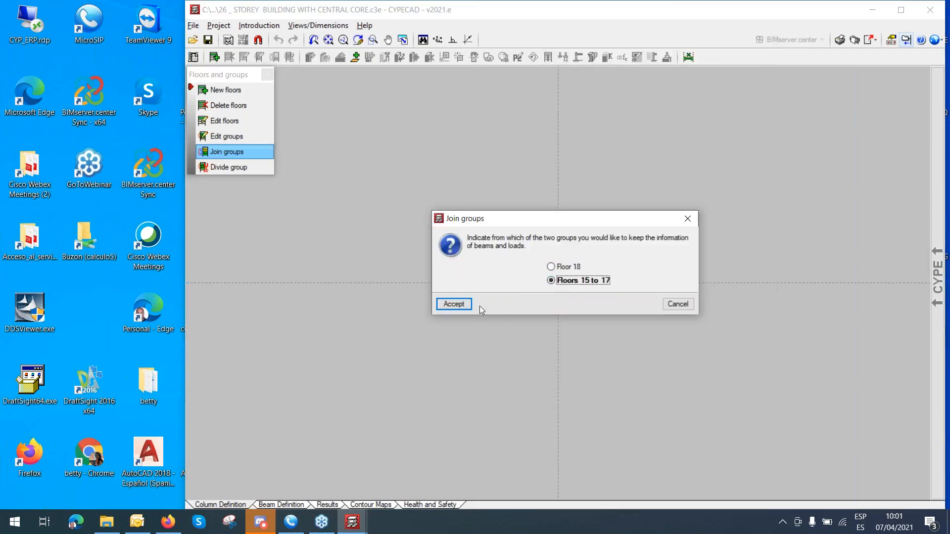
click(454, 304)
Join Floor 19 to the group of Floors 15 to 18, keeping the beam and load information of Floors 15 to 18.
click(227, 152)
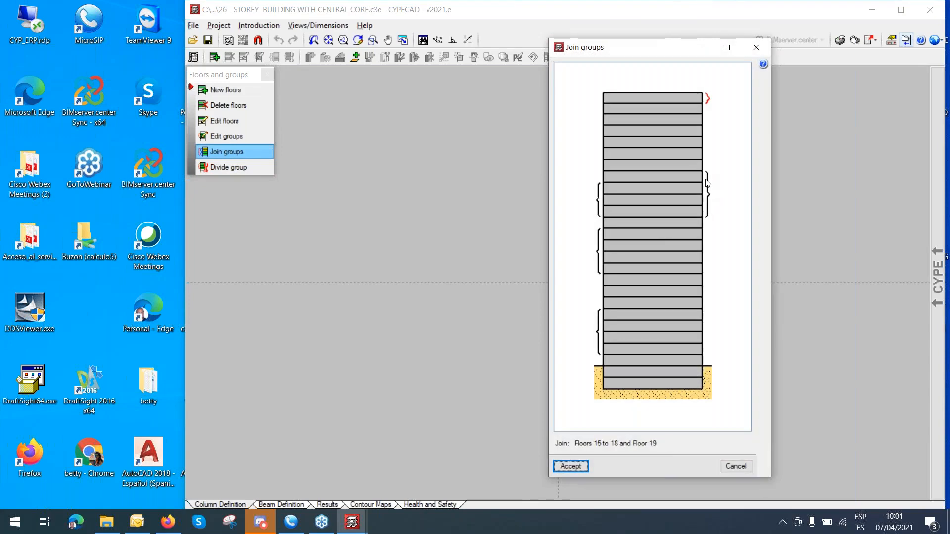
click(706, 183)
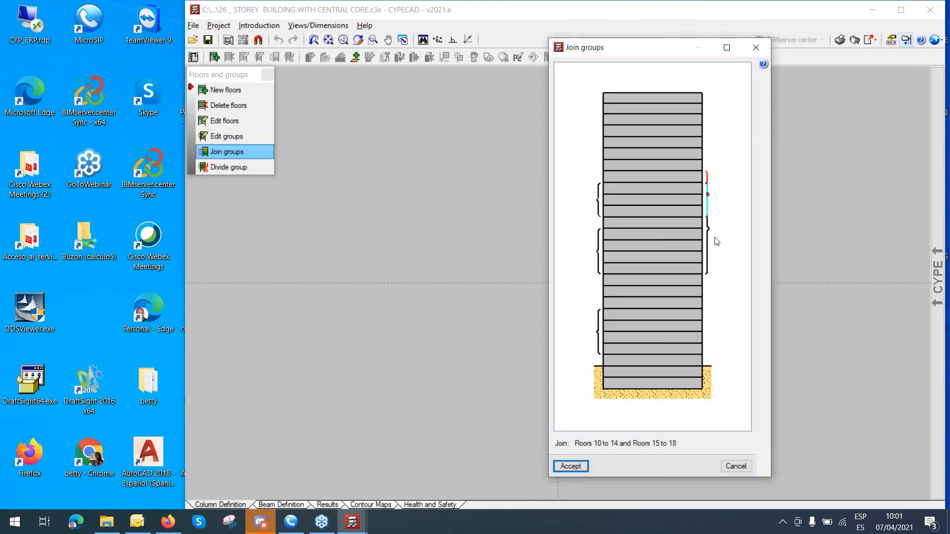
click(572, 467)
click(561, 280)
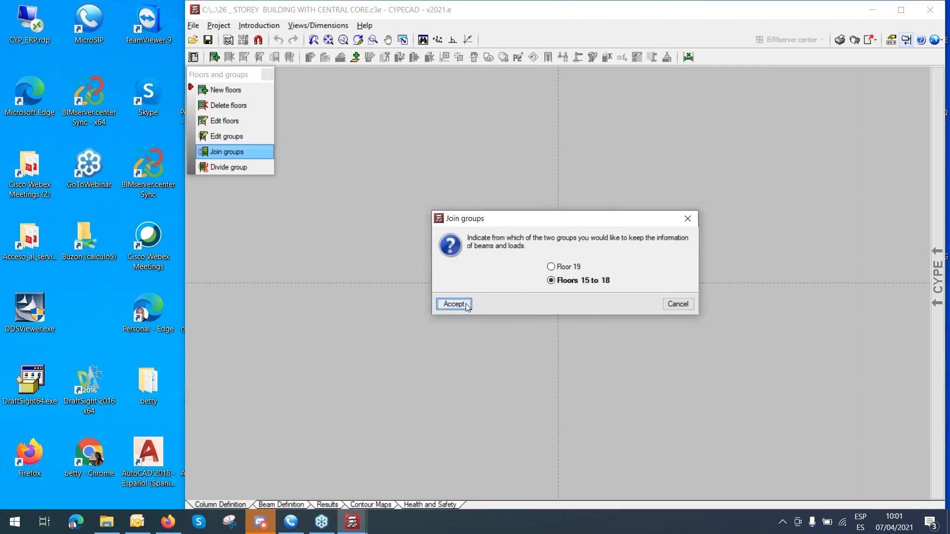
click(453, 304)
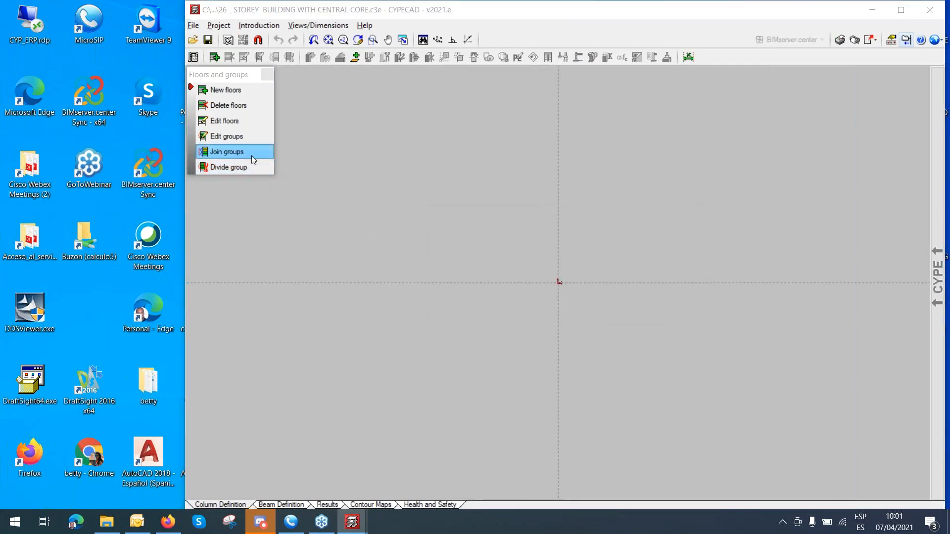
Join Floor 20 and Floor 21 into one group, keeping the beam and load information of Floor 20.
click(251, 156)
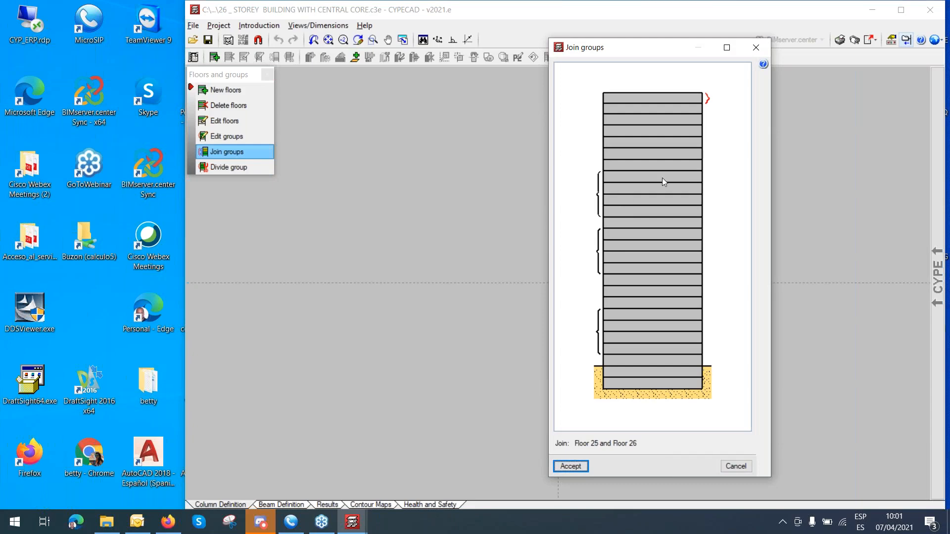
click(721, 158)
click(570, 467)
click(564, 281)
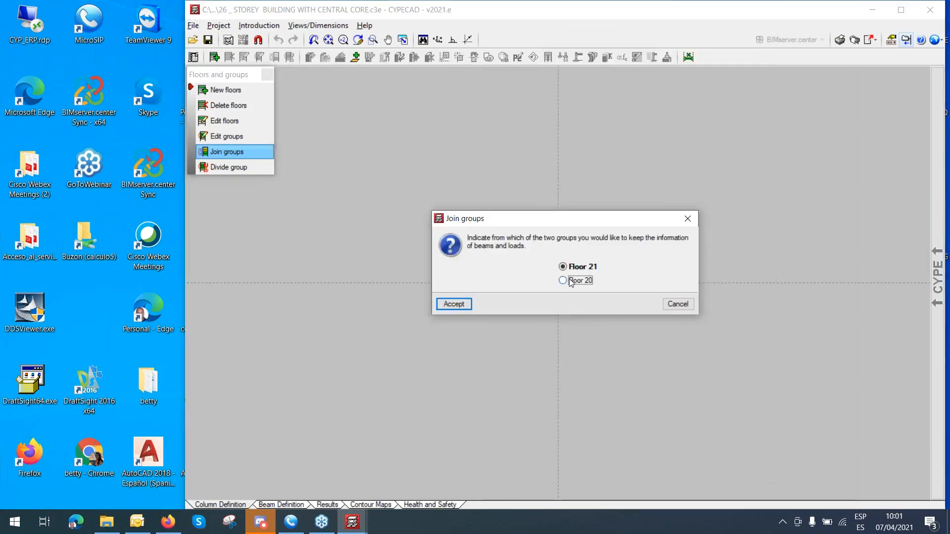
click(454, 304)
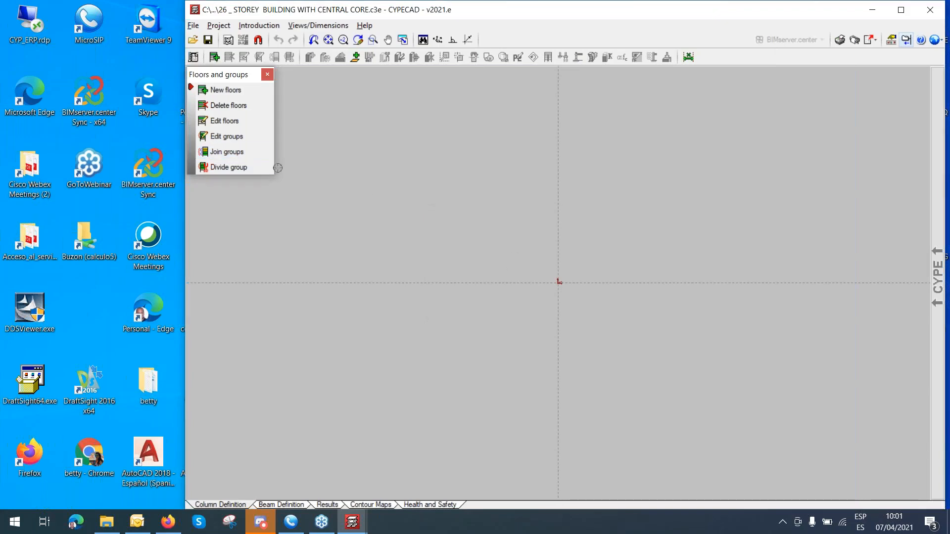
Join Floor 22 to the group of Floors 20 and 21, keeping the beam and load information of Floors 20 and 21.
click(247, 153)
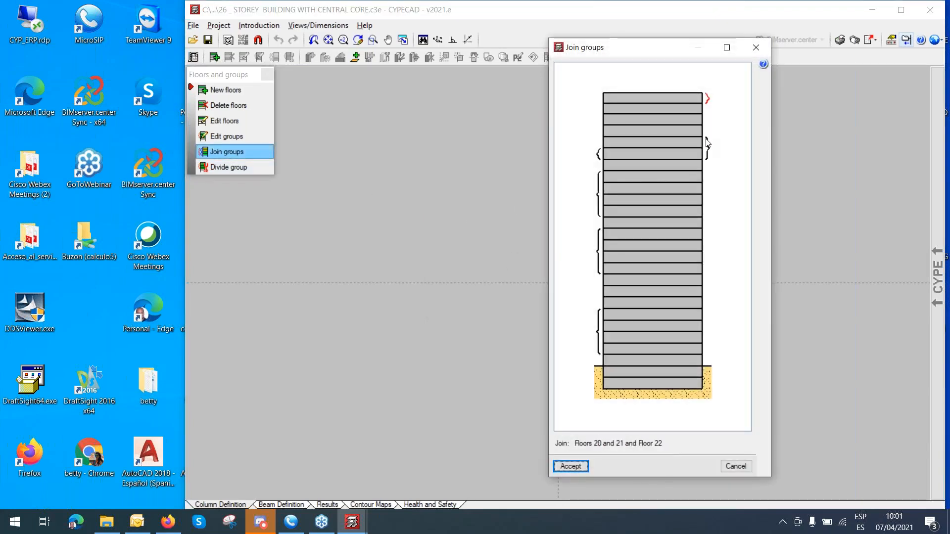
click(707, 140)
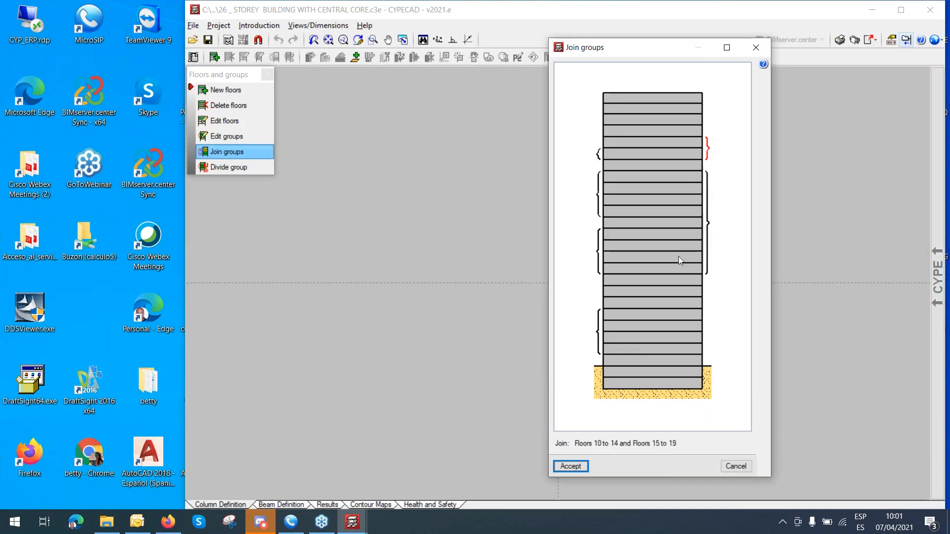
click(573, 466)
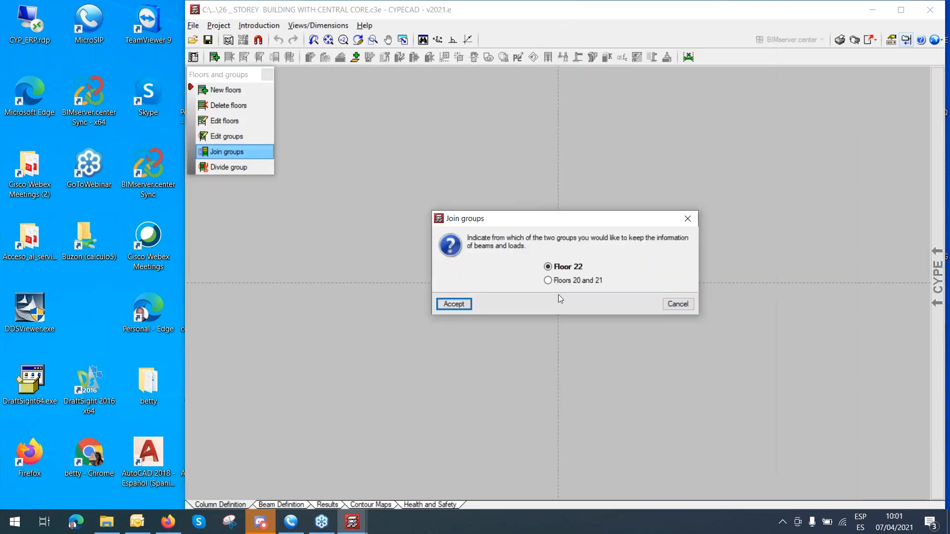
click(556, 282)
click(454, 304)
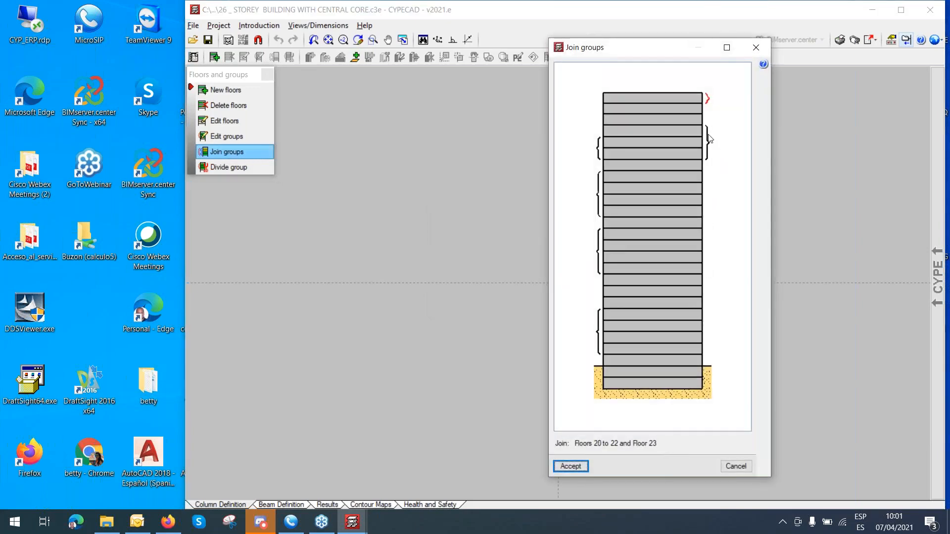
Join Floor 23 to the group of Floors 20 to 22, keeping the beam and load information of Floors 20 to 22.
click(708, 141)
click(570, 466)
click(552, 280)
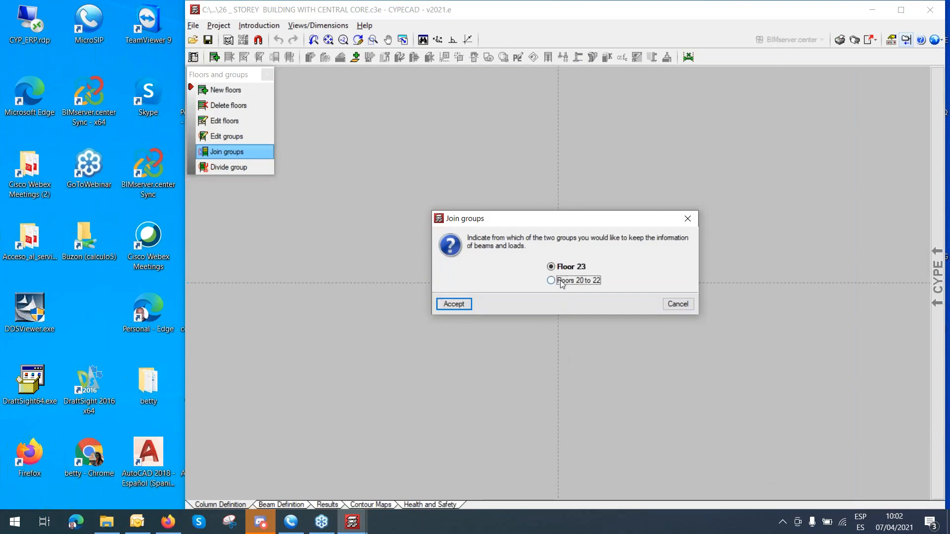
click(453, 304)
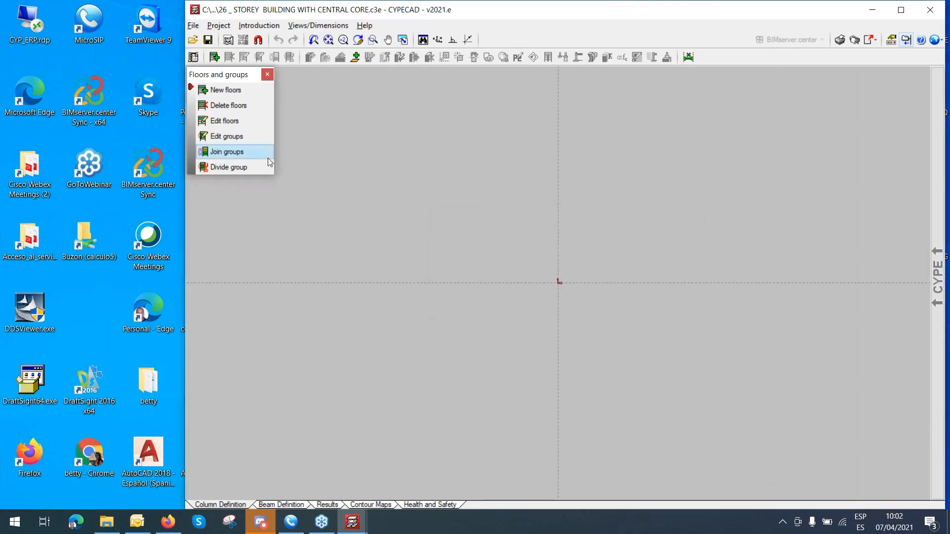
Join Floor 25 and Floor 26 into one group, keeping the beam and load information of Floor 25.
click(236, 151)
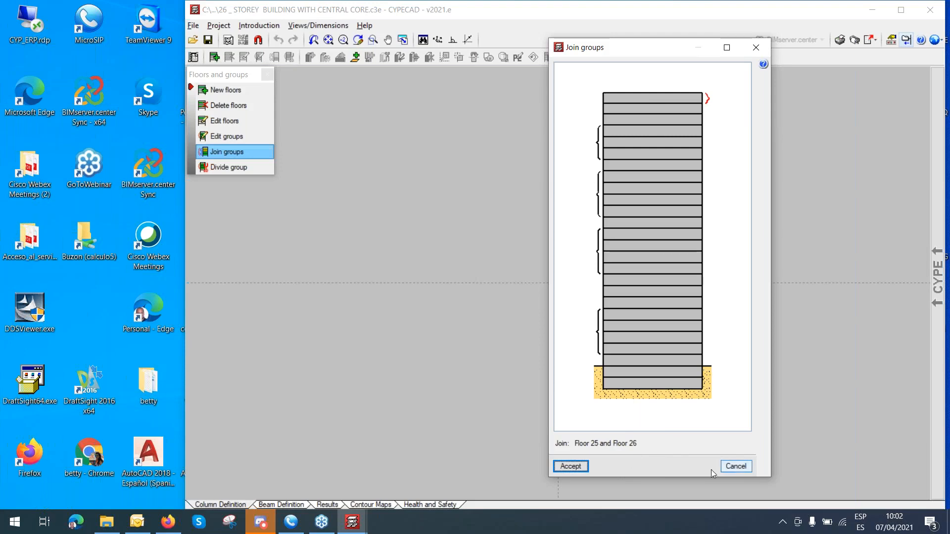
click(572, 467)
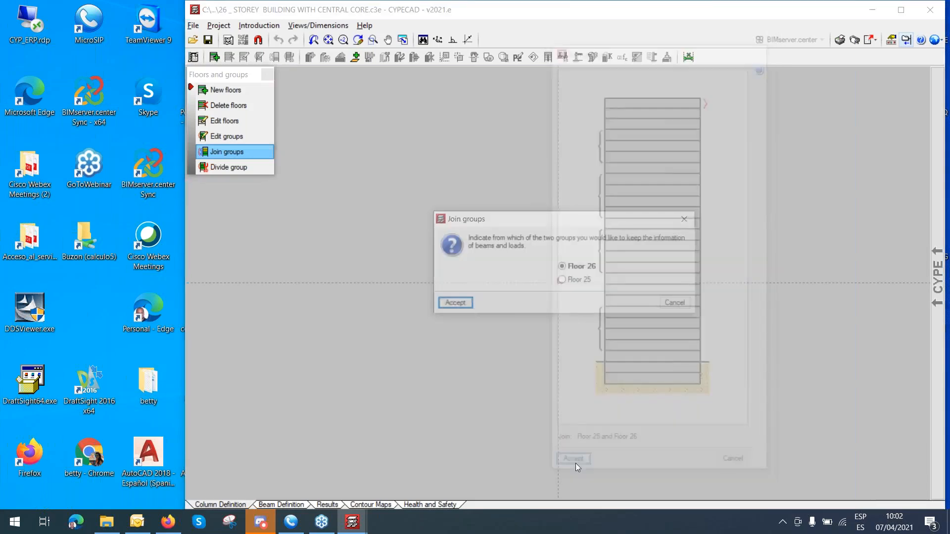
click(569, 280)
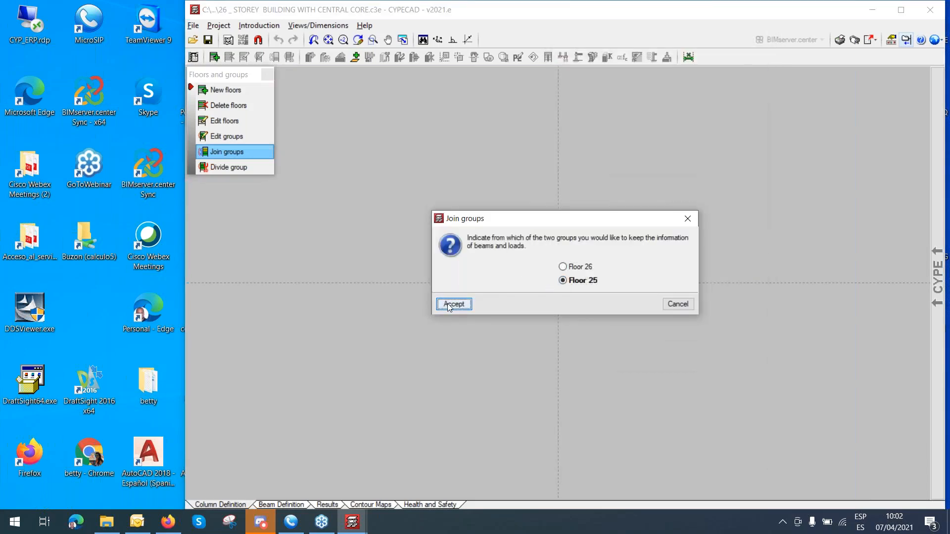
click(453, 304)
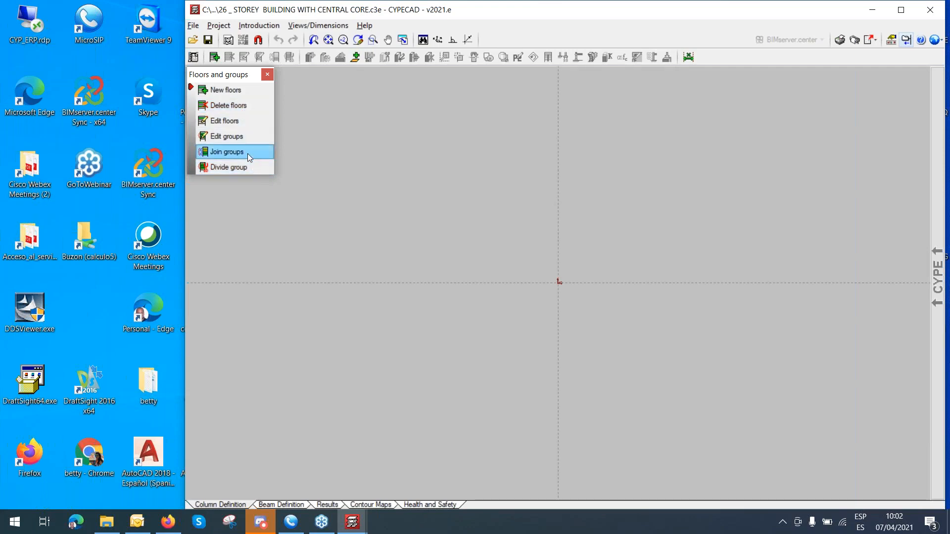
Edit the floor groups and set the live load of the GROUND, BASEMENT and Foundations groups to 0.41 t/m².
click(241, 138)
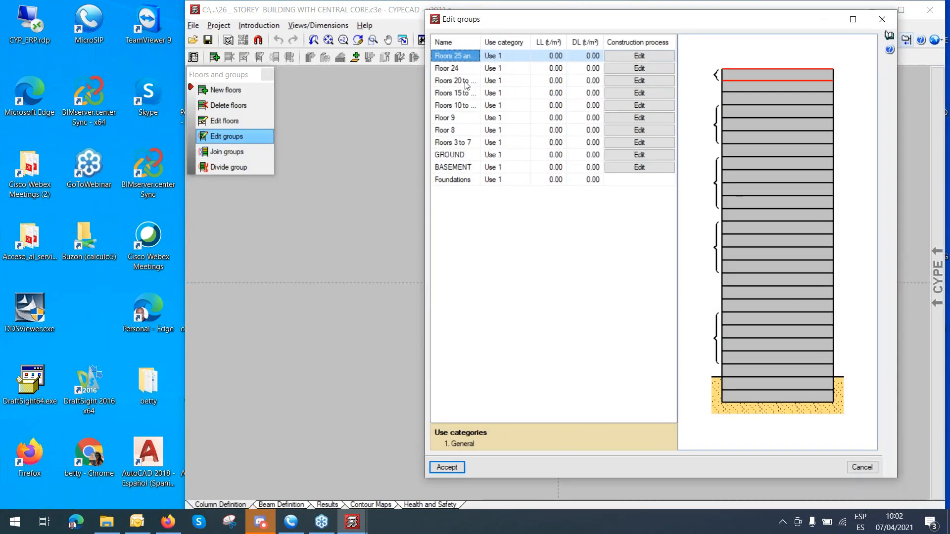
drag(425, 22, 306, 27)
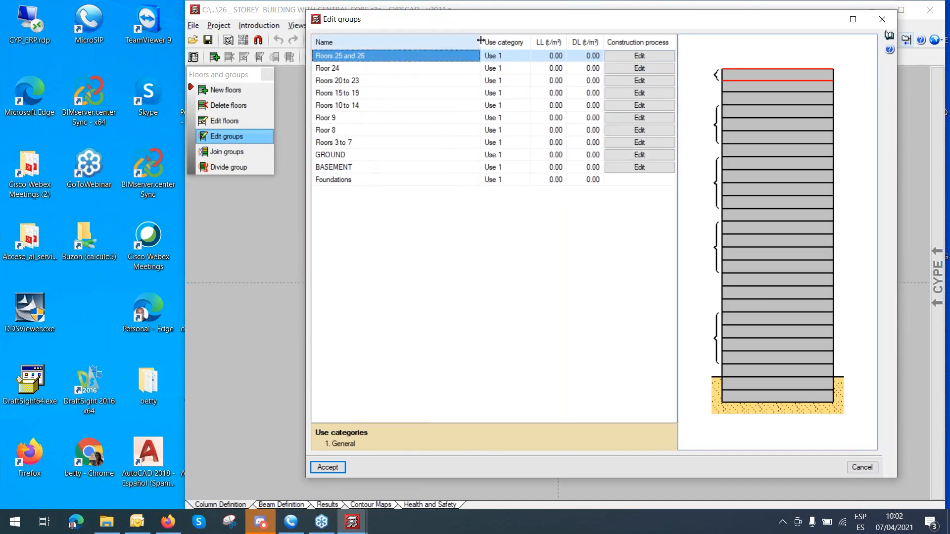
drag(480, 40, 393, 41)
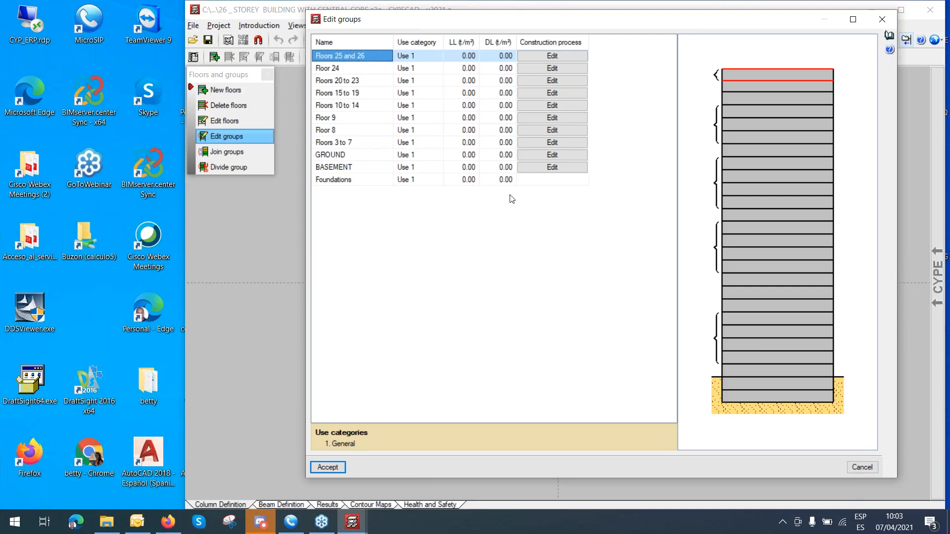
drag(513, 192, 469, 155)
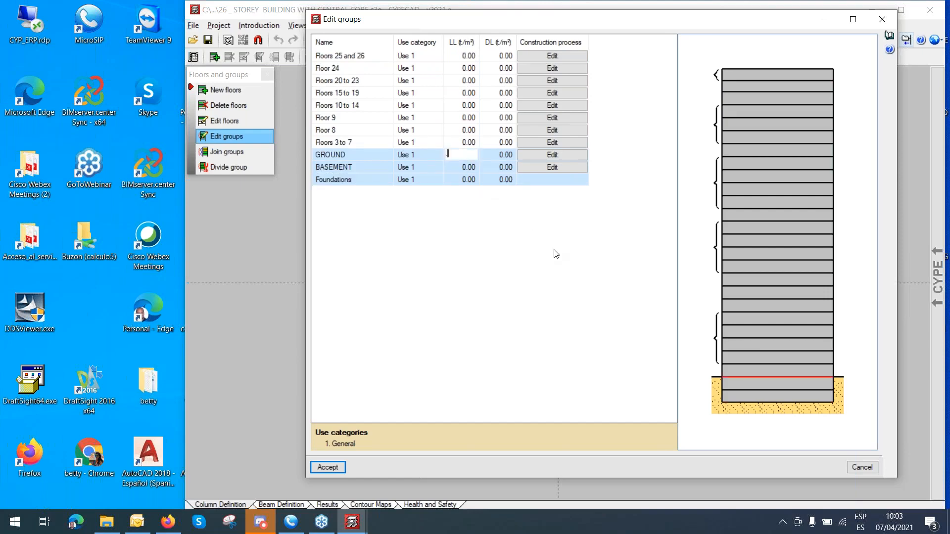
text(0.41)
key(Return)
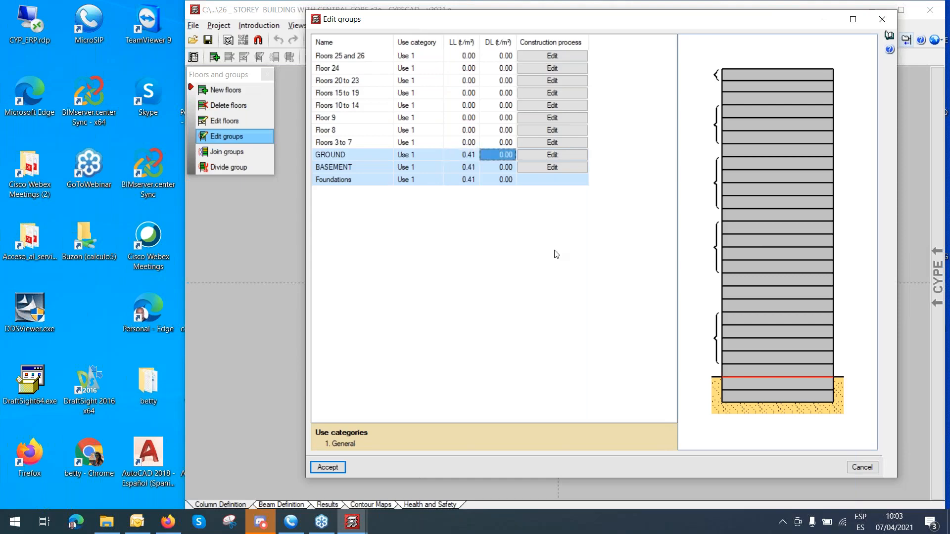
Try a dead load of 0.4 t/m² on the GROUND, BASEMENT and Foundations groups and reset it to 0.
text(.4)
key(Return)
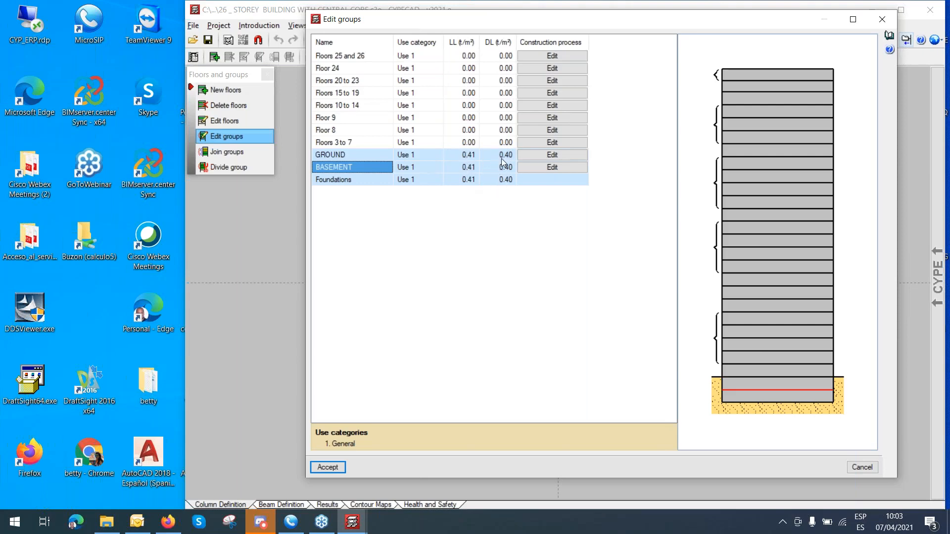
click(504, 179)
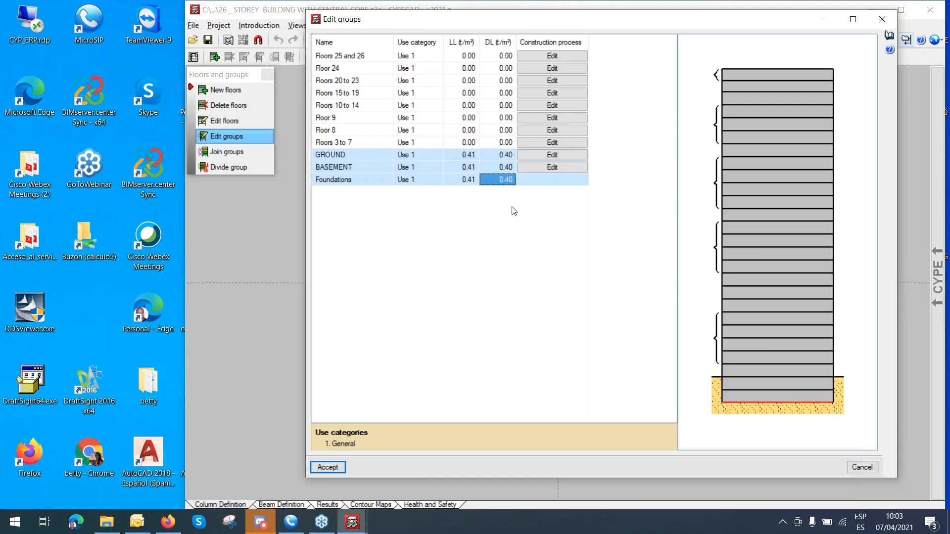
text(0)
key(Return)
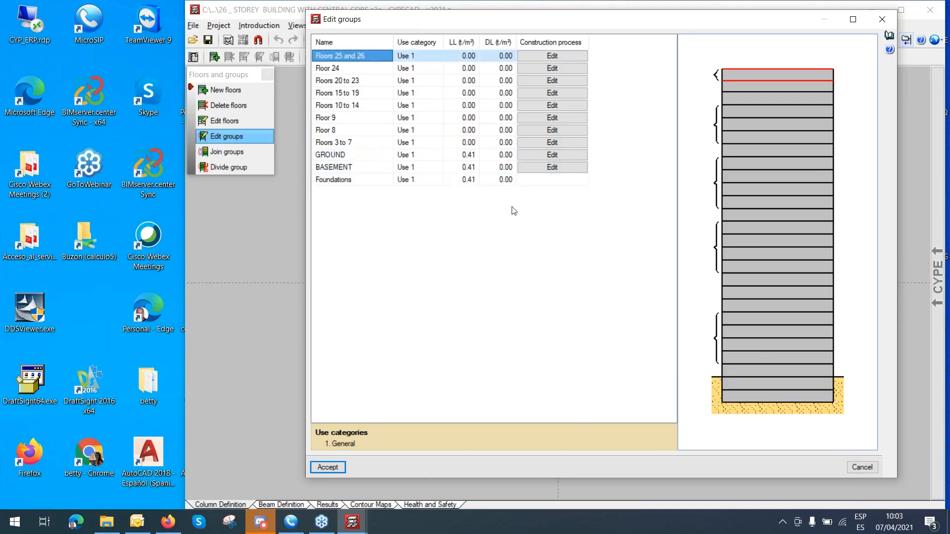
Set the live load to 0.31 t/m² and the dead load to 0.2 t/m² for Floors 3 to 7, Floor 8 and Floor 9.
click(510, 143)
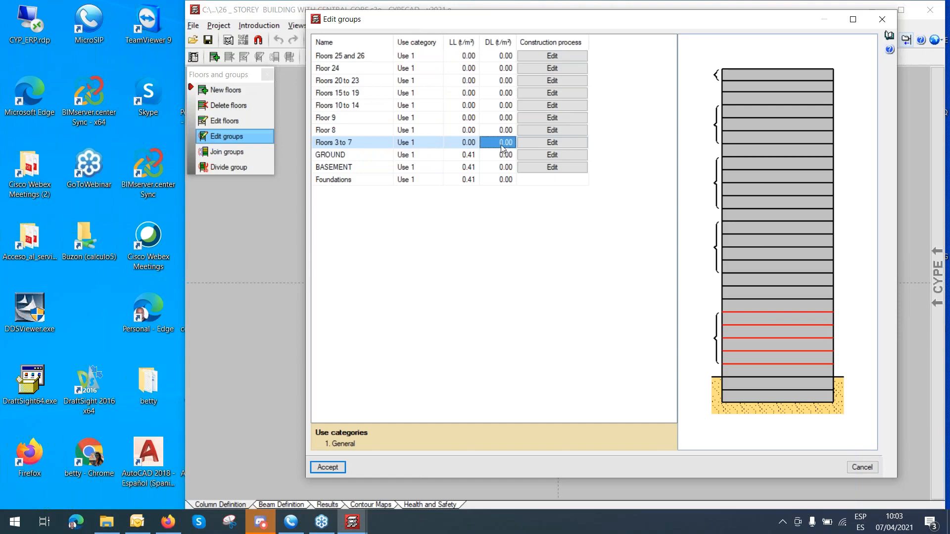
drag(500, 143, 450, 118)
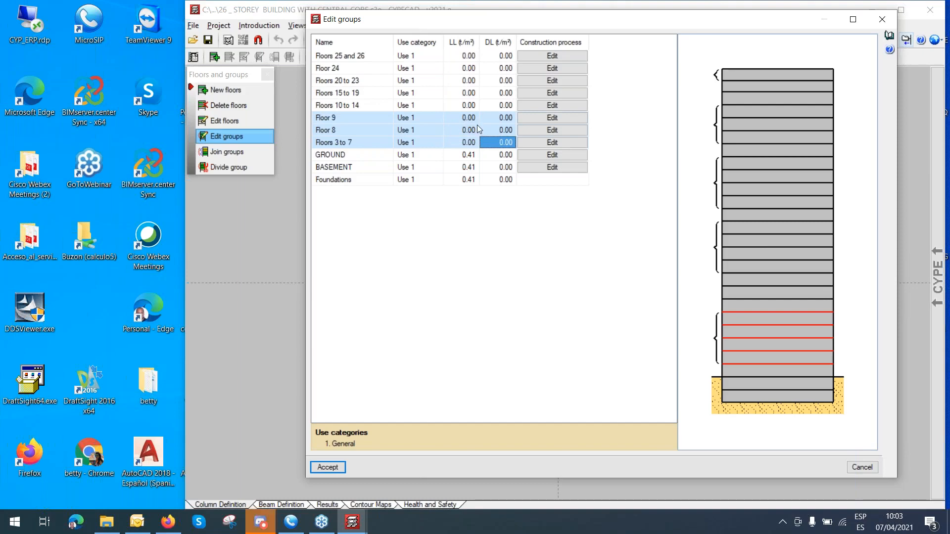
click(473, 120)
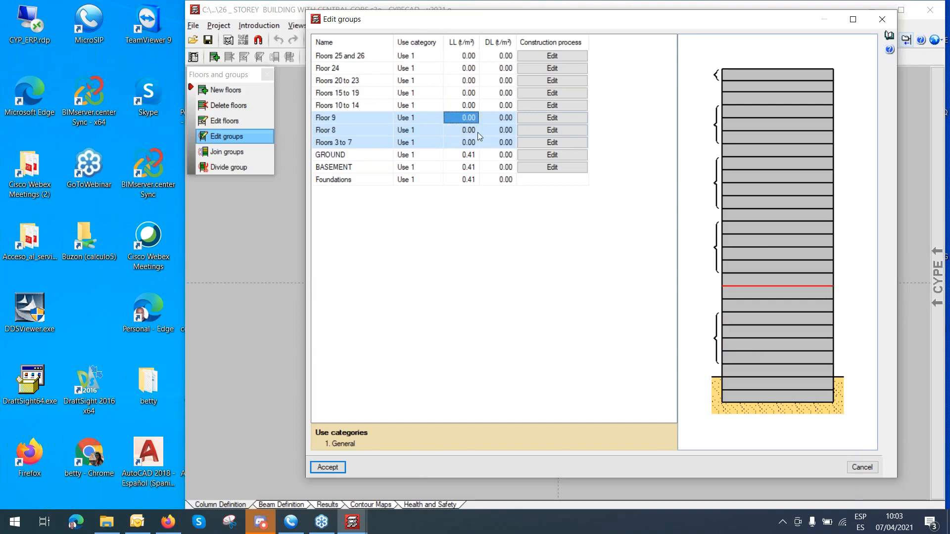
text(0.31)
key(Tab)
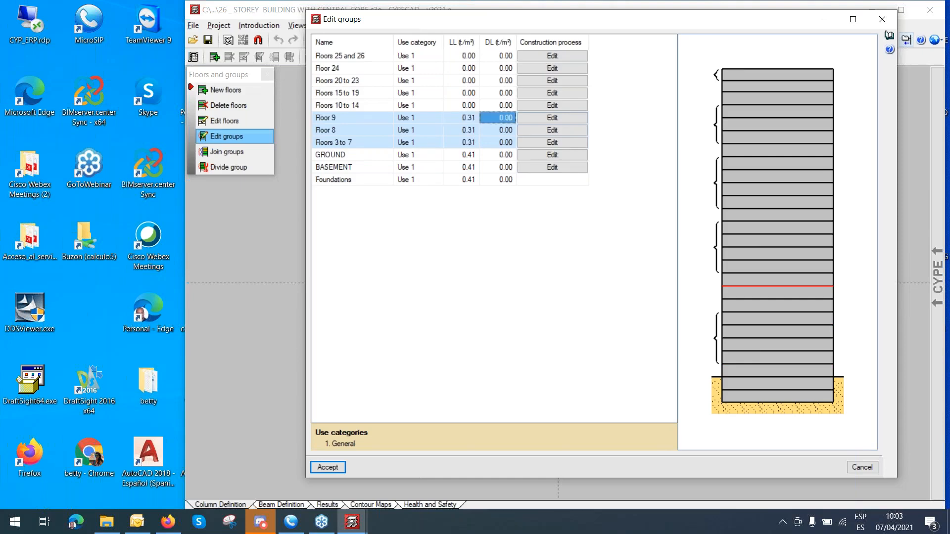
text(0.2)
key(Tab)
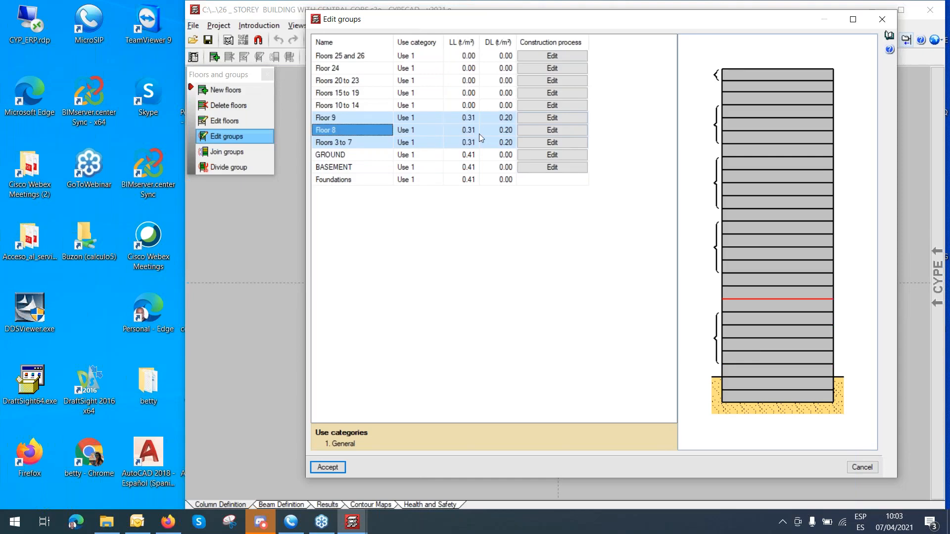
Set the live load and dead load to 0.2 t/m² for all groups from Floors 10 to 14 up to Floors 25 and 26, and accept the group loads.
click(511, 106)
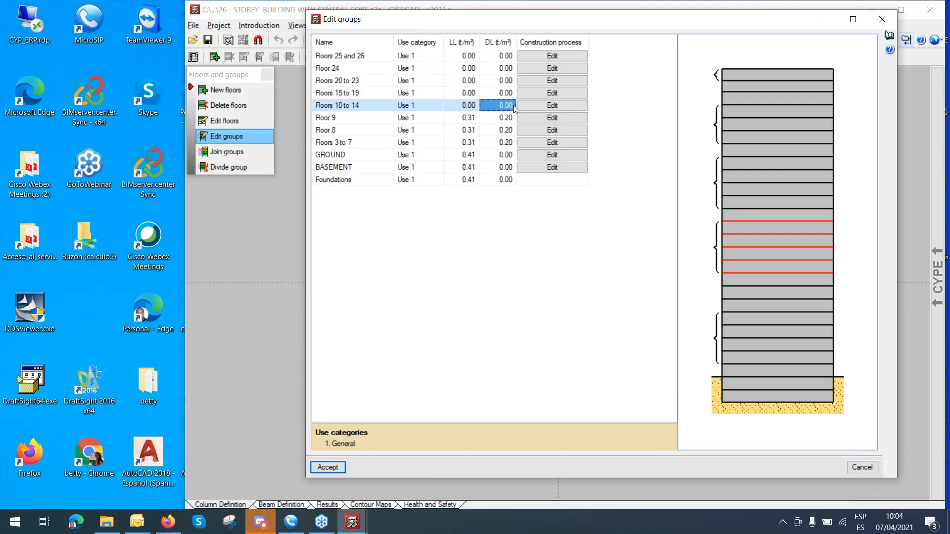
drag(494, 107, 459, 79)
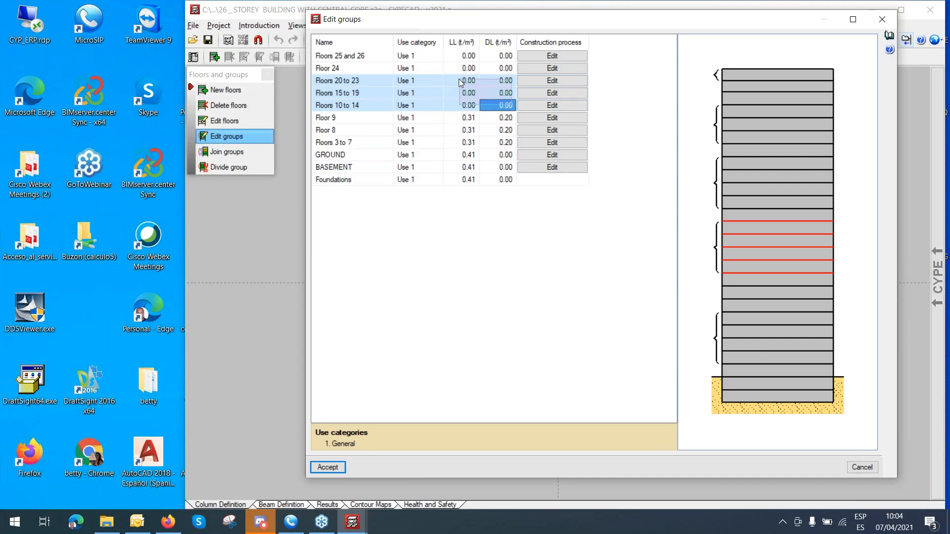
drag(459, 79, 467, 56)
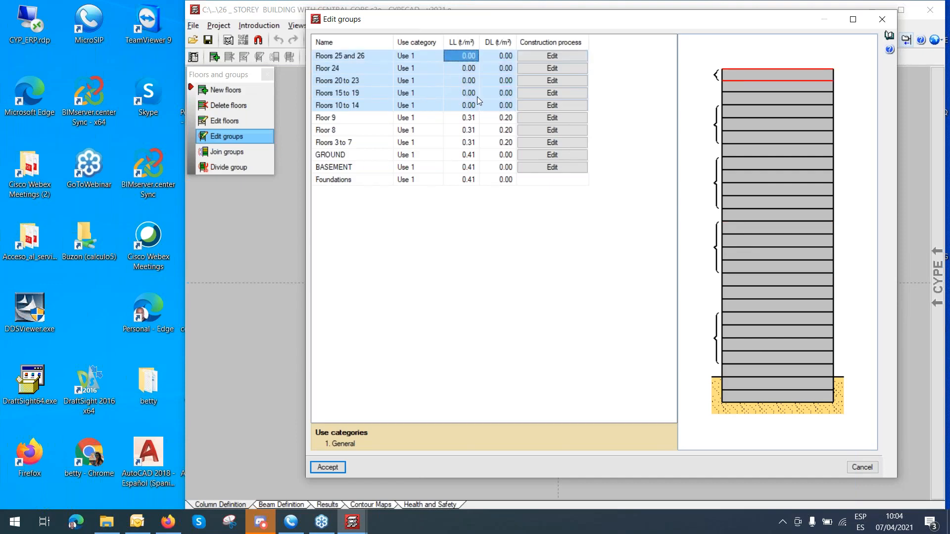
text(.2)
key(Tab)
text(.2)
key(Tab)
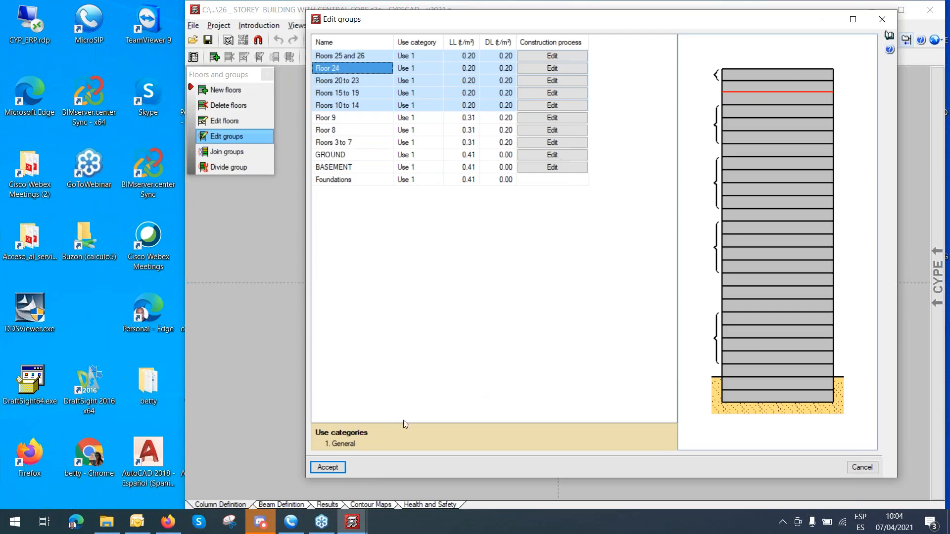
click(340, 468)
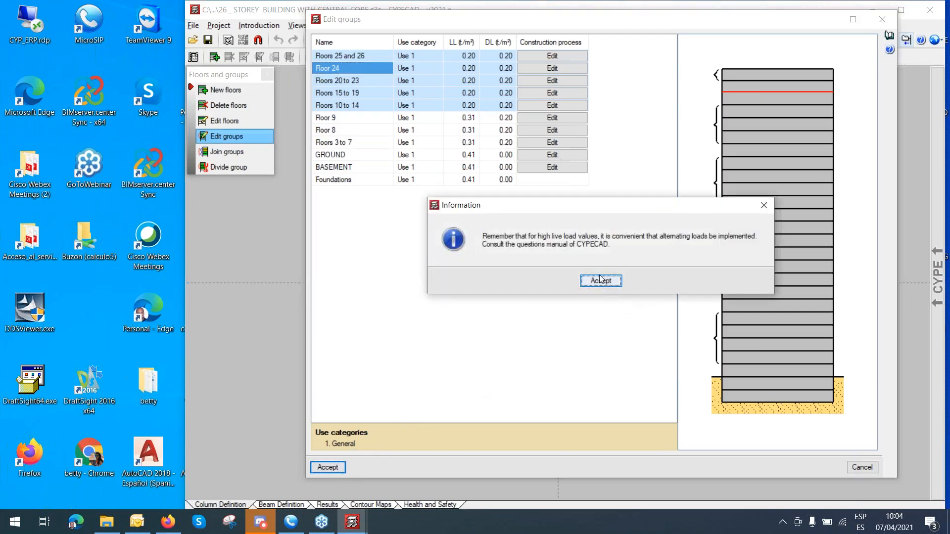
click(600, 280)
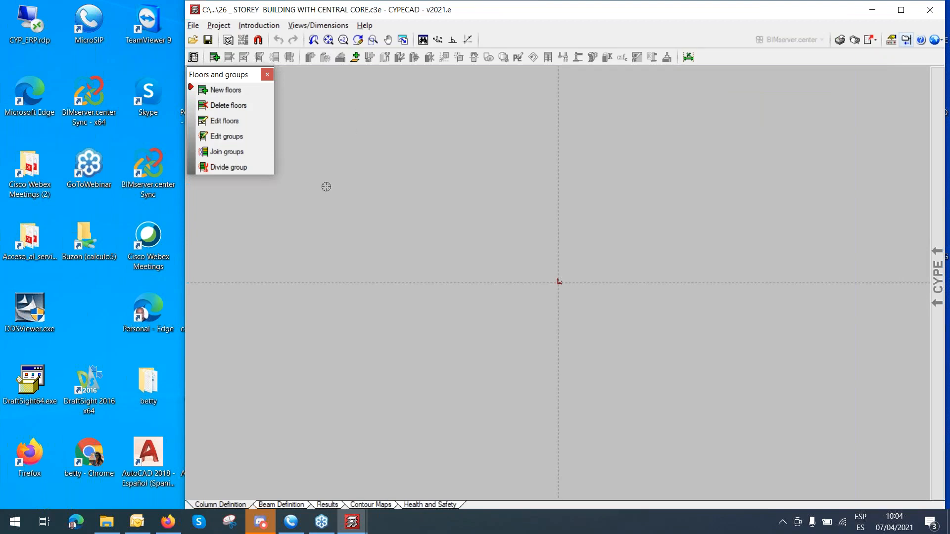
Look over the commands available for columns, shear walls and starts.
click(273, 28)
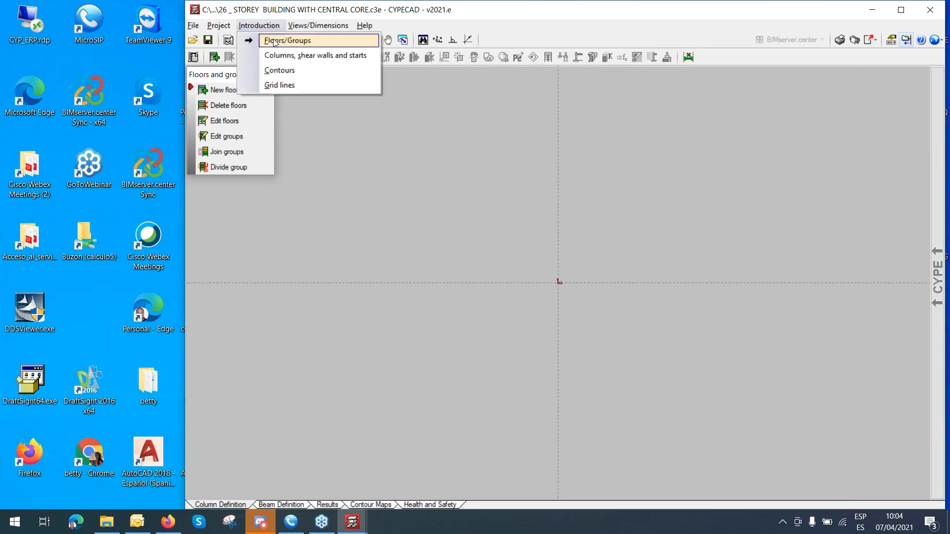
click(281, 56)
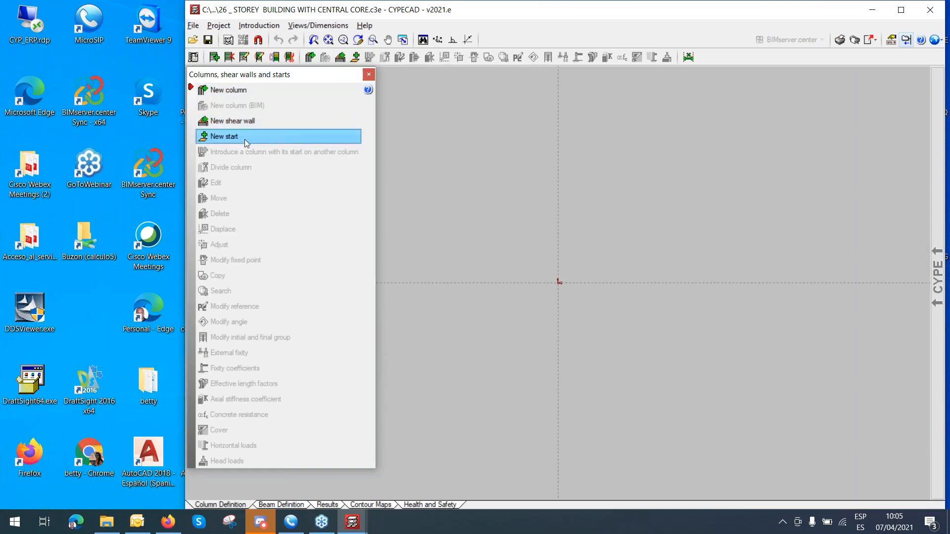
click(369, 75)
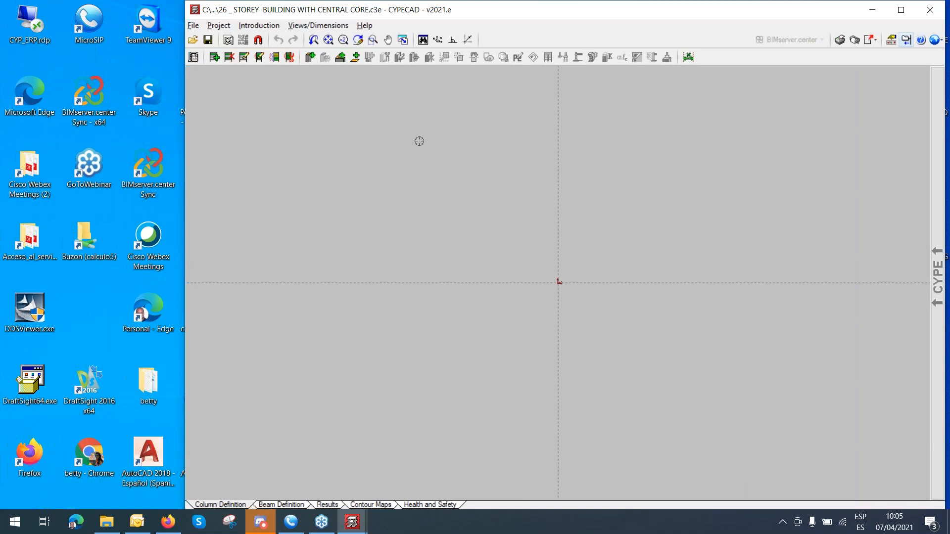
Import all five DWG floor plans from the 22 STOREY BUILDING AND CORE folder as template views.
click(229, 41)
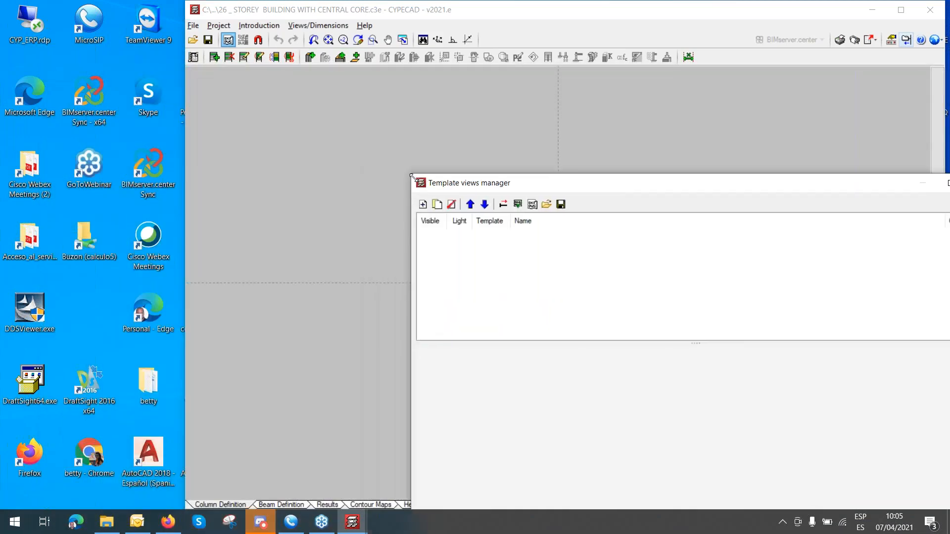
drag(634, 190, 381, 90)
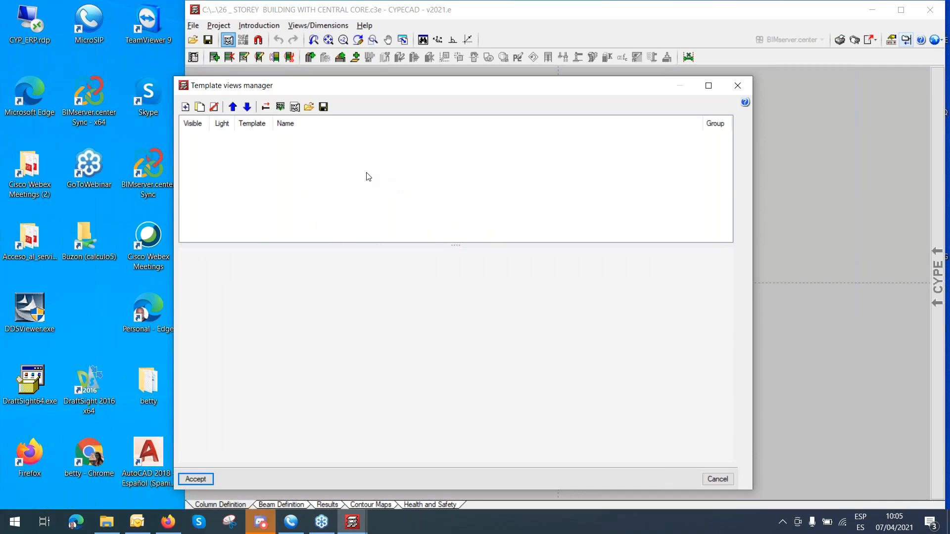
click(186, 107)
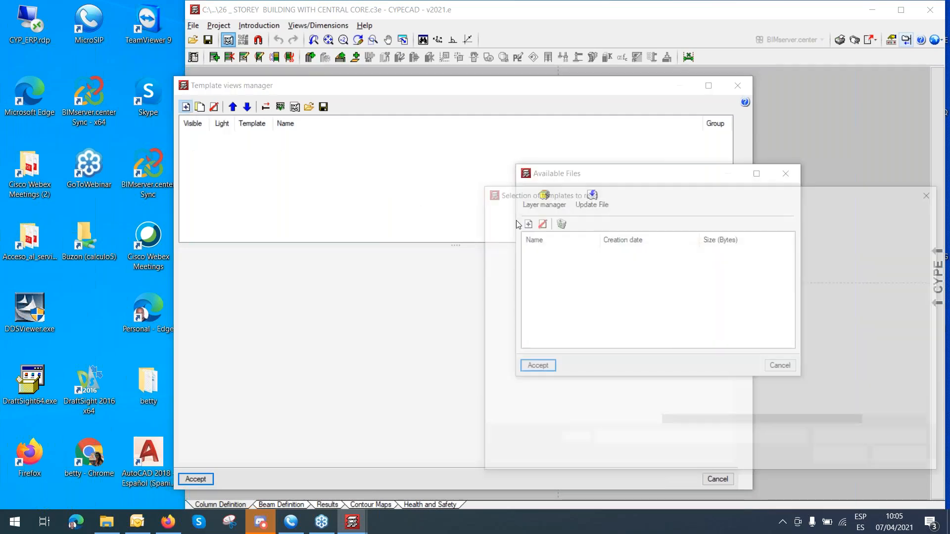
drag(755, 198, 323, 126)
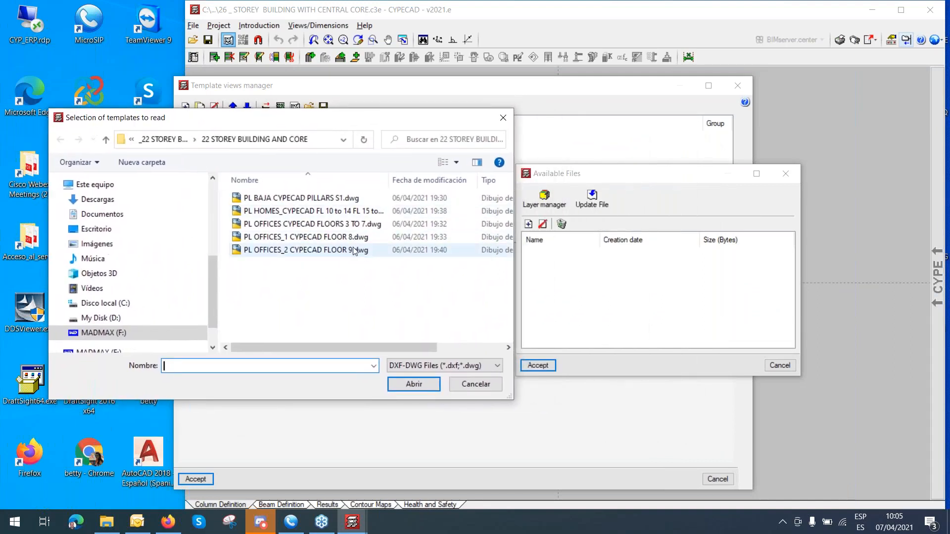
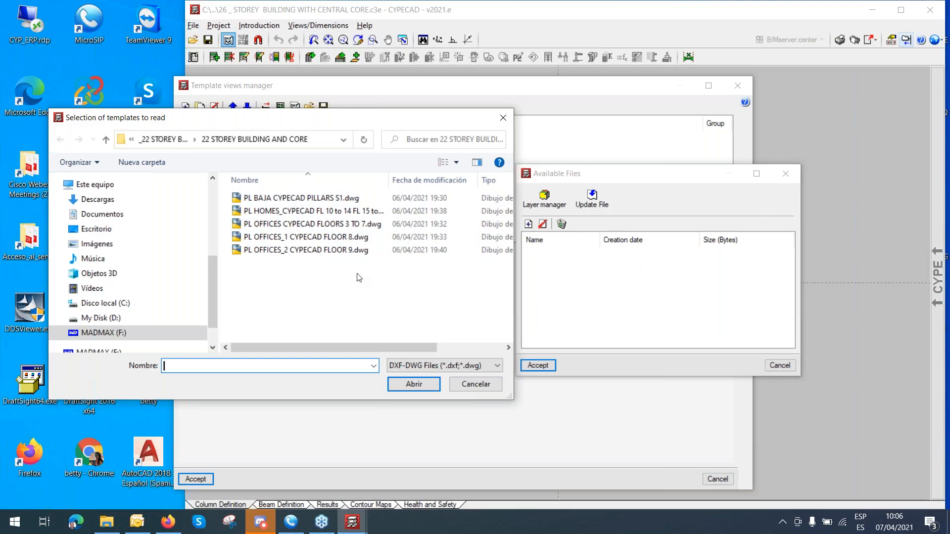
drag(363, 272, 330, 189)
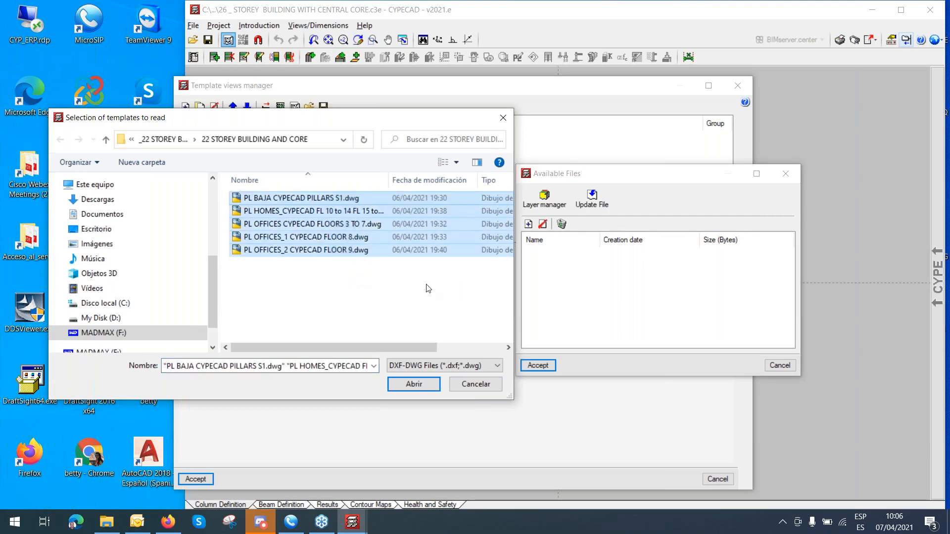
click(414, 385)
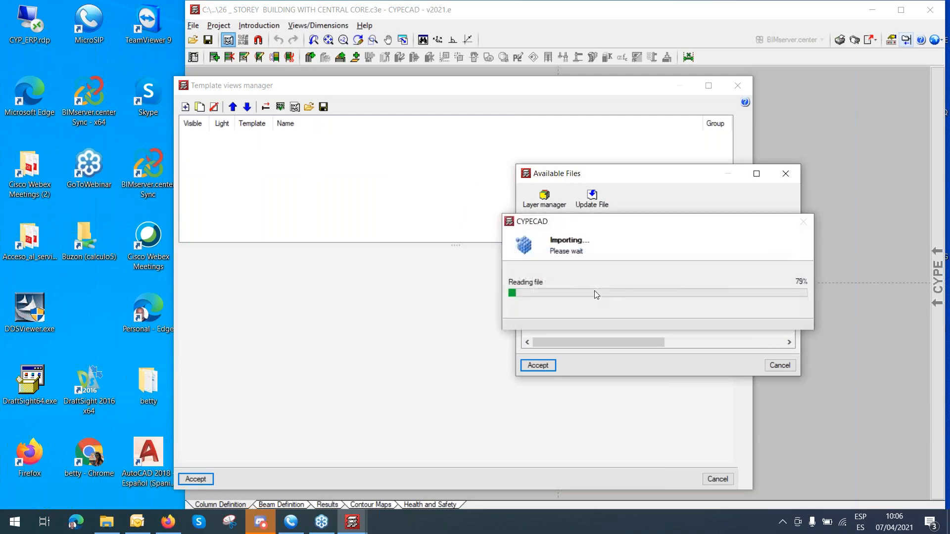
drag(655, 180, 541, 163)
click(424, 342)
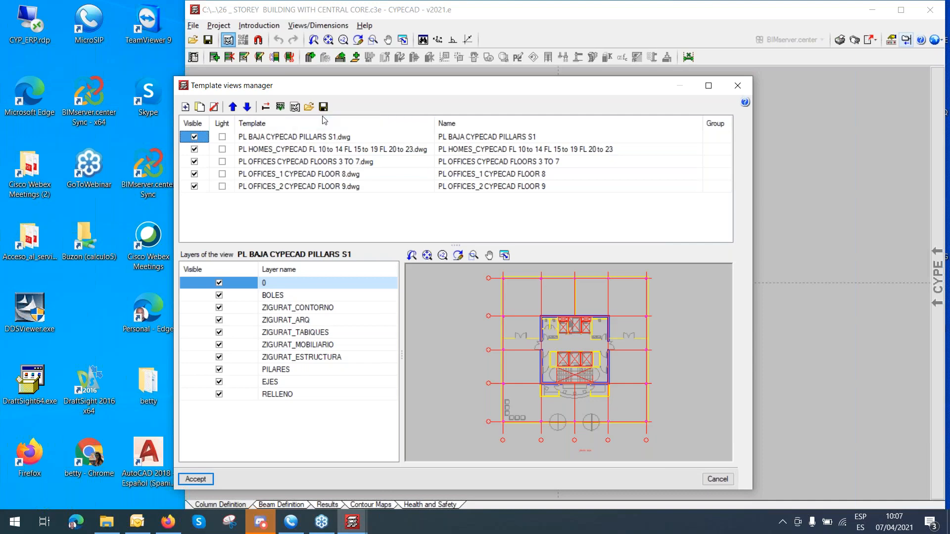
Assign the PL BAJA CYPECAD PILLARS S1 template view to the Column Definition group.
click(280, 107)
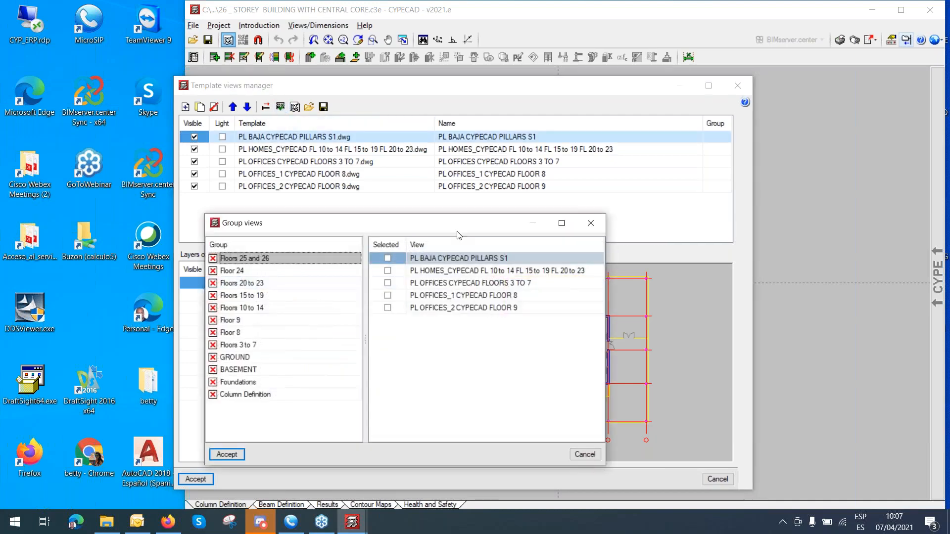
drag(456, 230, 600, 223)
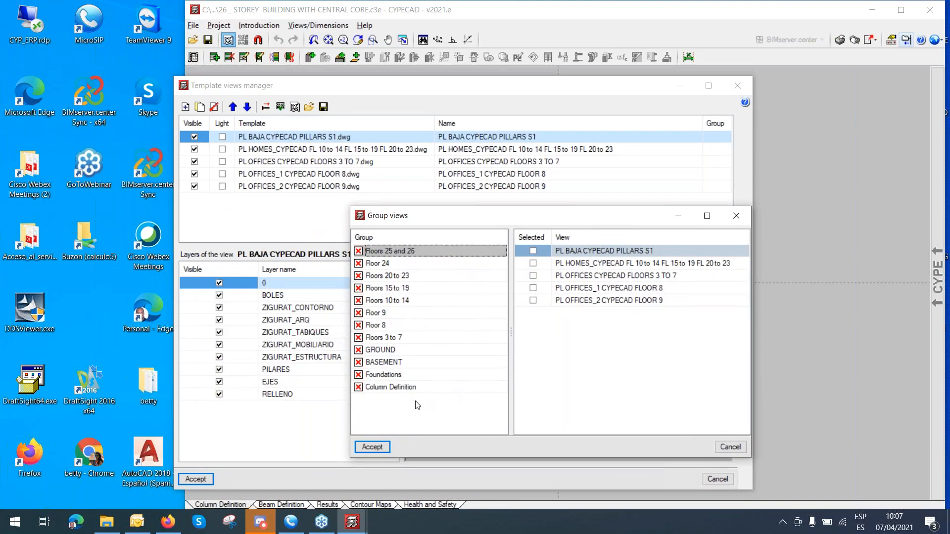
click(396, 391)
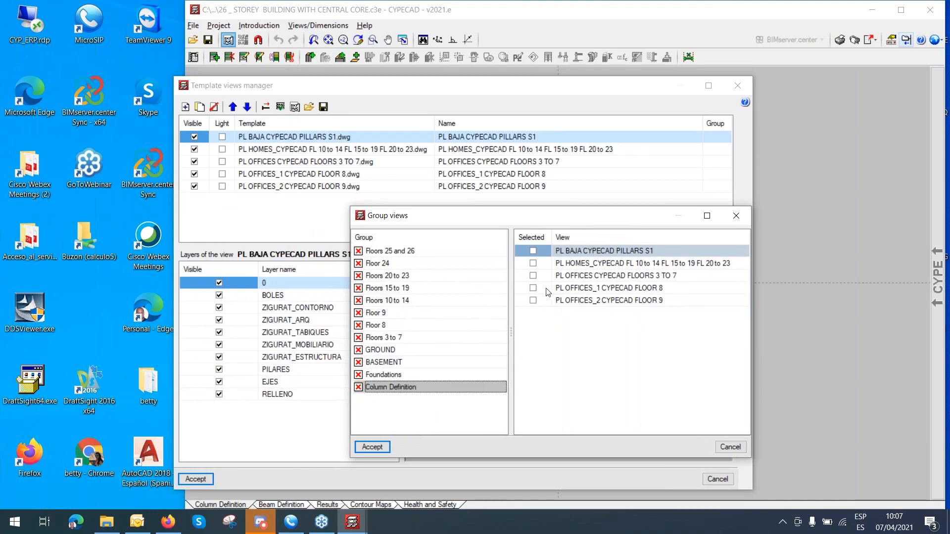
click(532, 251)
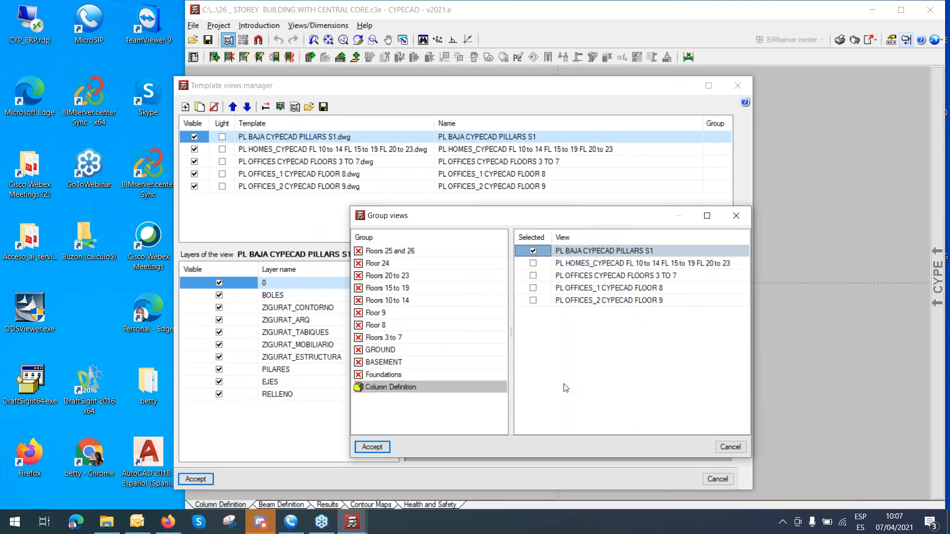
Assign the matching PL OFFICES template views to the Floors 3 to 7, Floor 8 and Floor 9 groups.
click(391, 376)
click(385, 362)
click(383, 350)
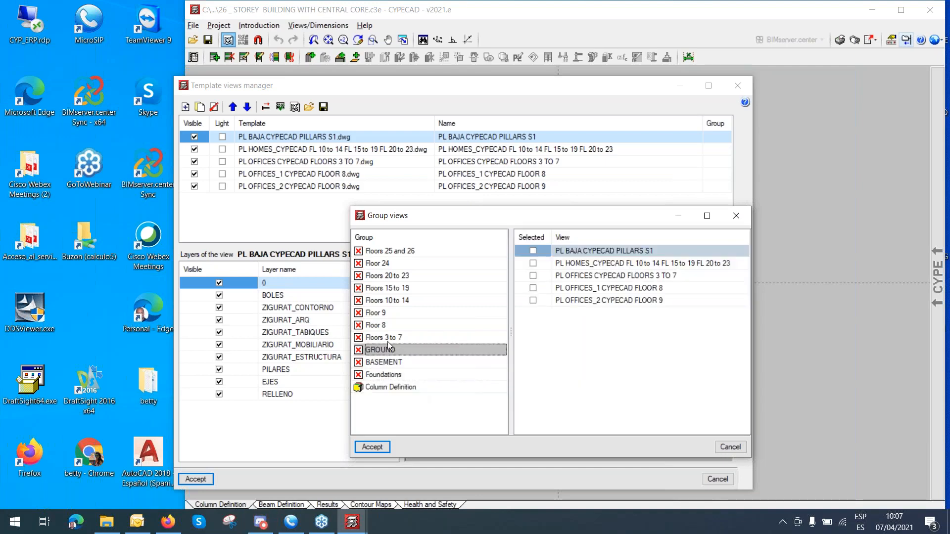
click(394, 341)
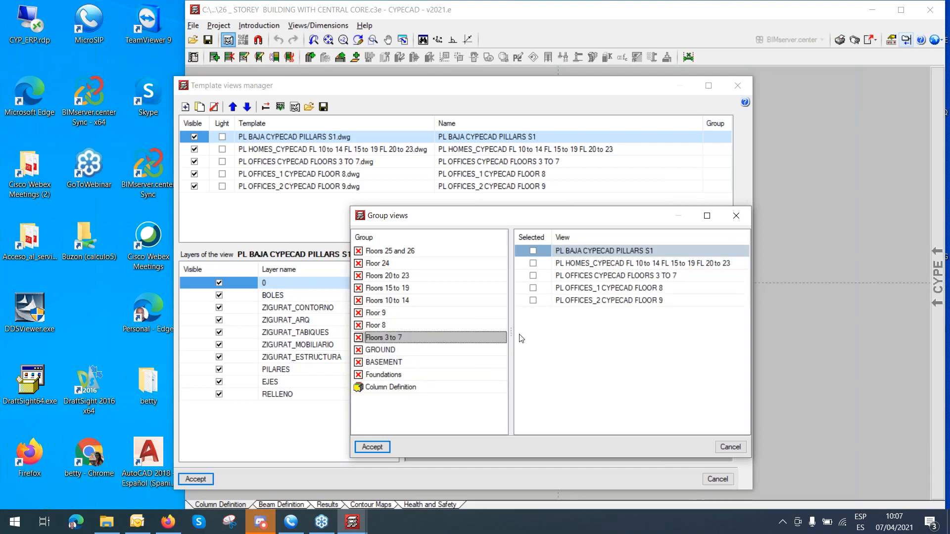
click(534, 275)
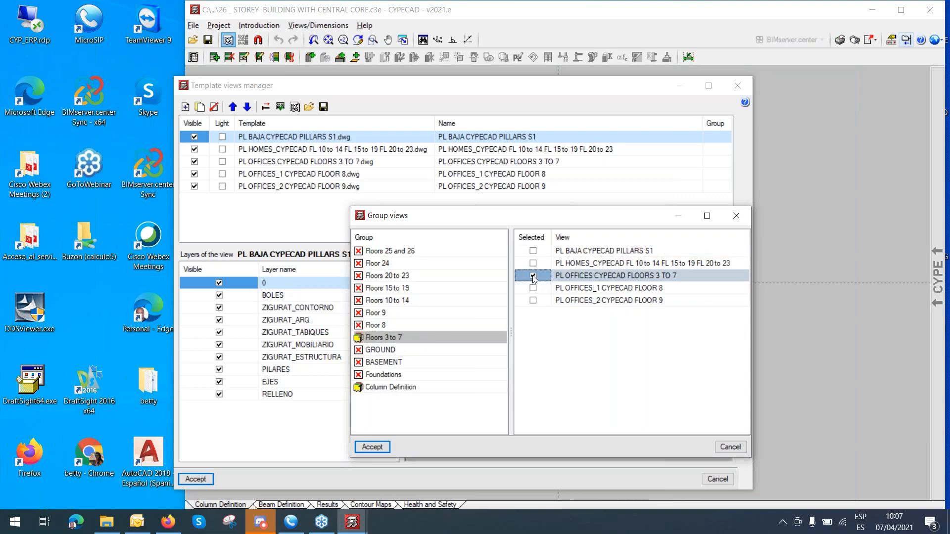
click(388, 325)
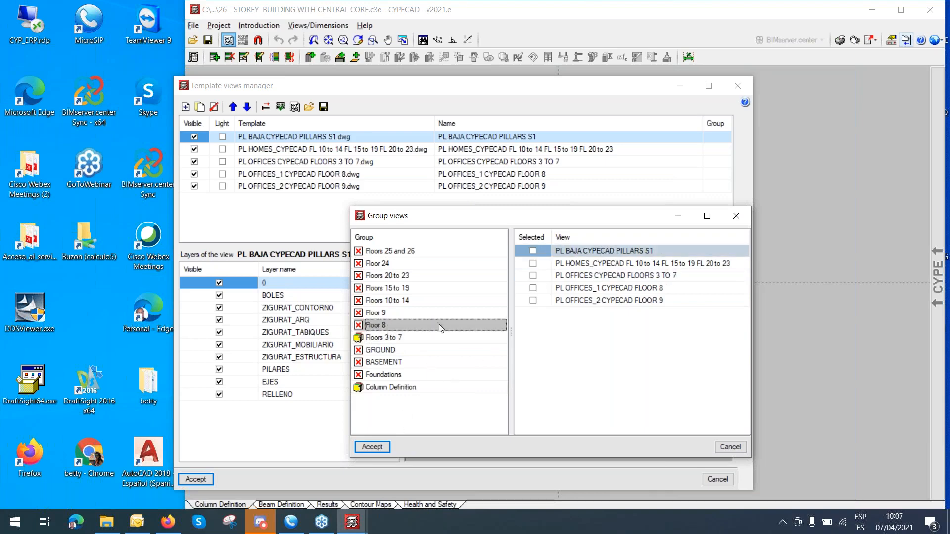
click(533, 289)
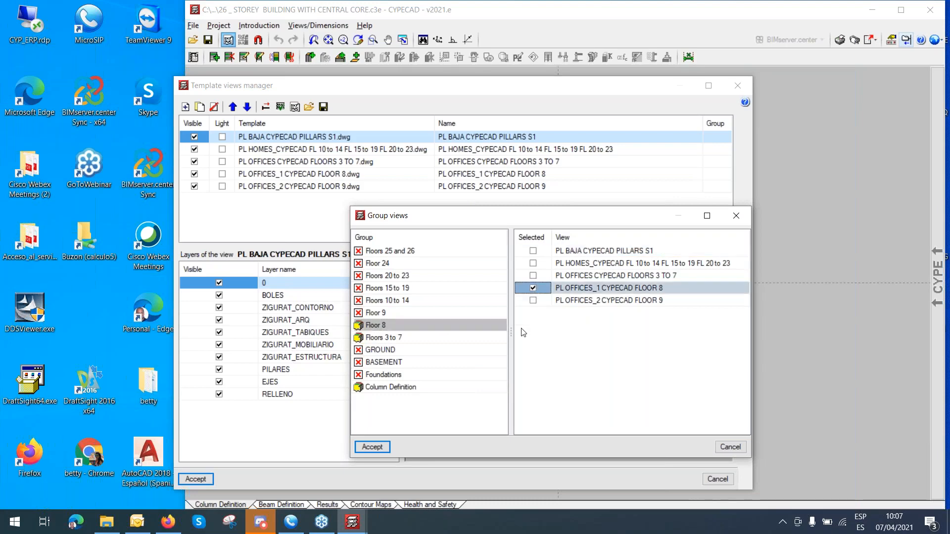
click(379, 313)
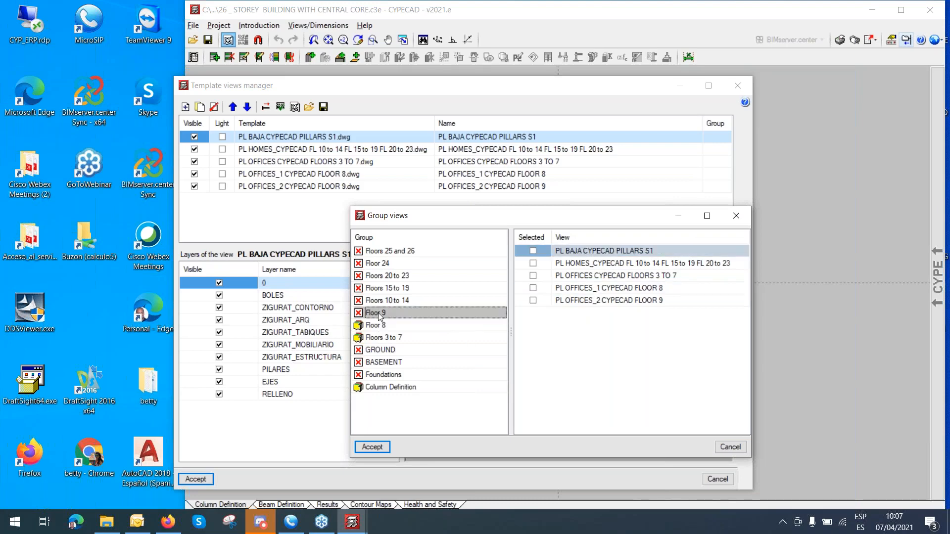
click(533, 301)
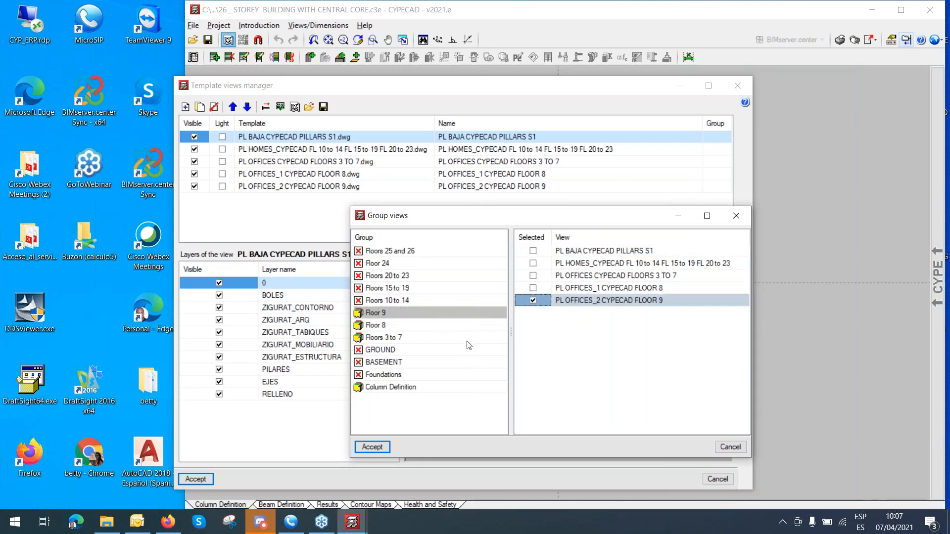
Assign the PL HOMES_CYPECAD template view to Floors 10 to 14, 15 to 19 and 20 to 23, and accept the template views.
click(406, 301)
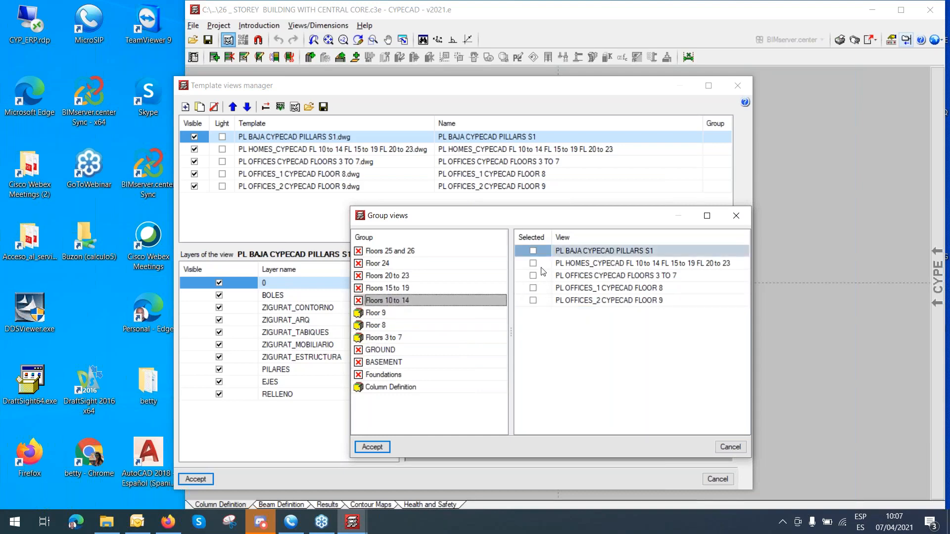
click(533, 263)
click(416, 291)
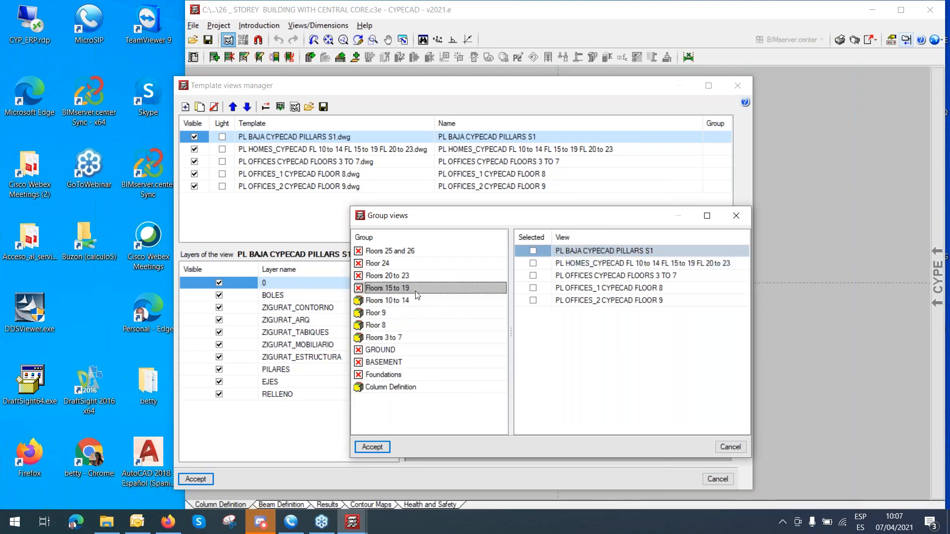
click(533, 263)
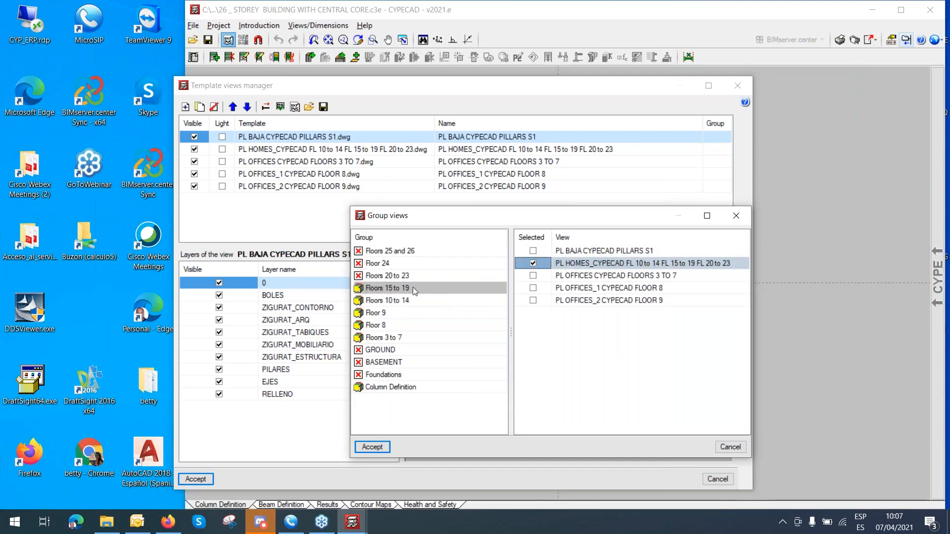
click(405, 276)
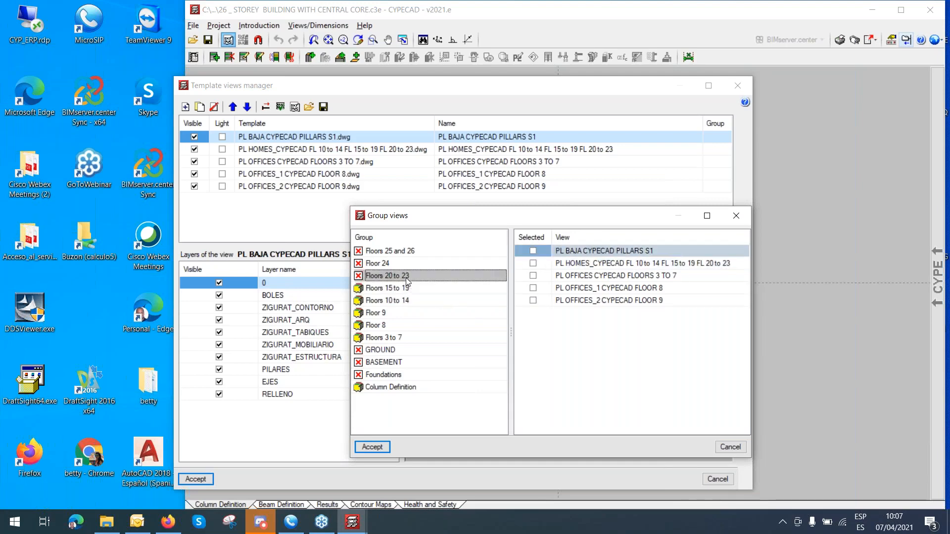
click(533, 263)
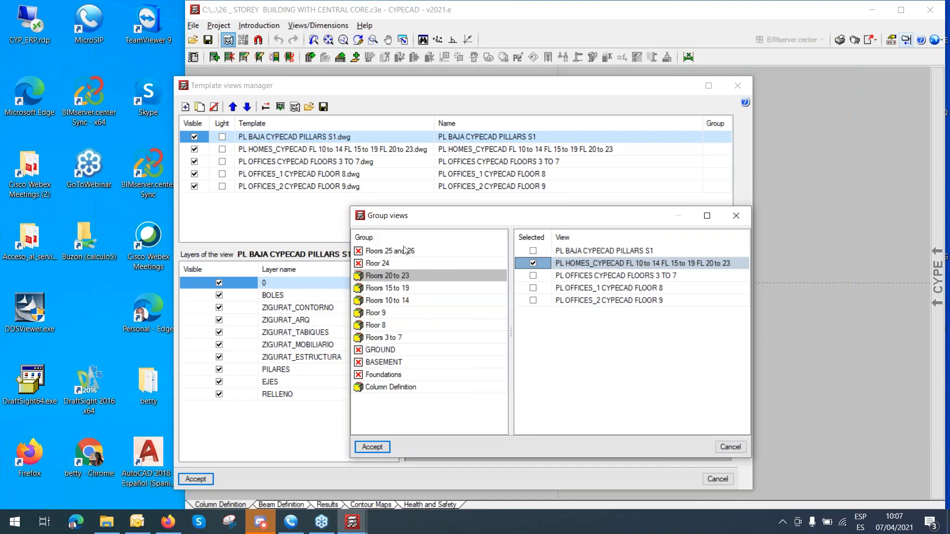
click(381, 449)
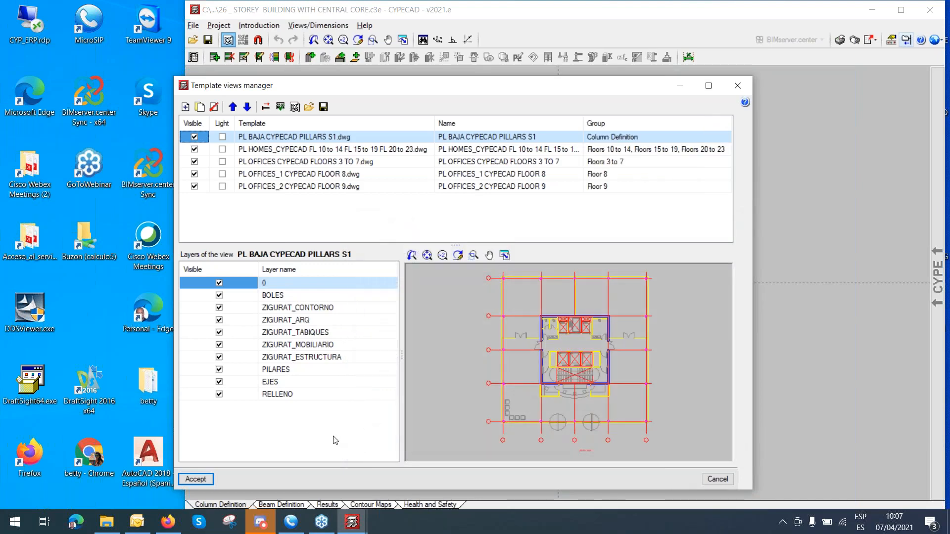
click(195, 479)
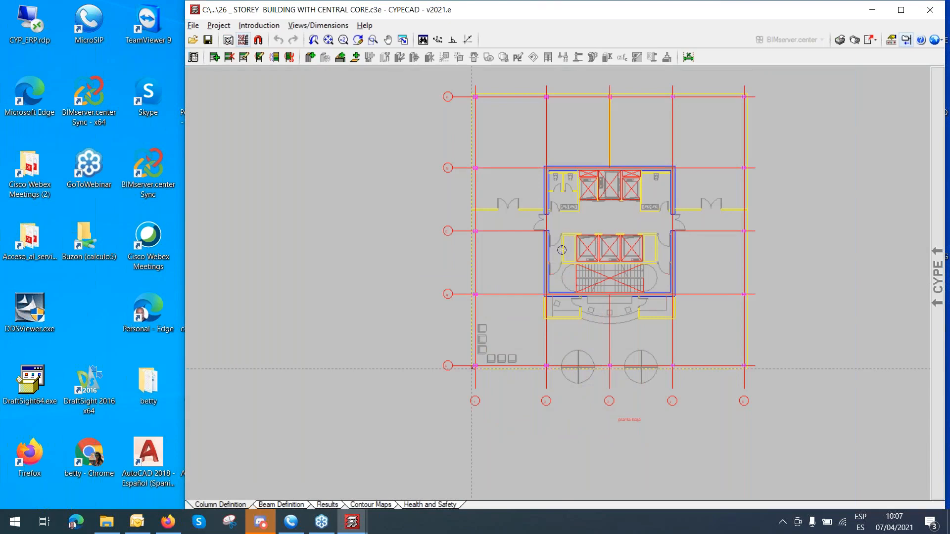
middle_drag(561, 250, 548, 312)
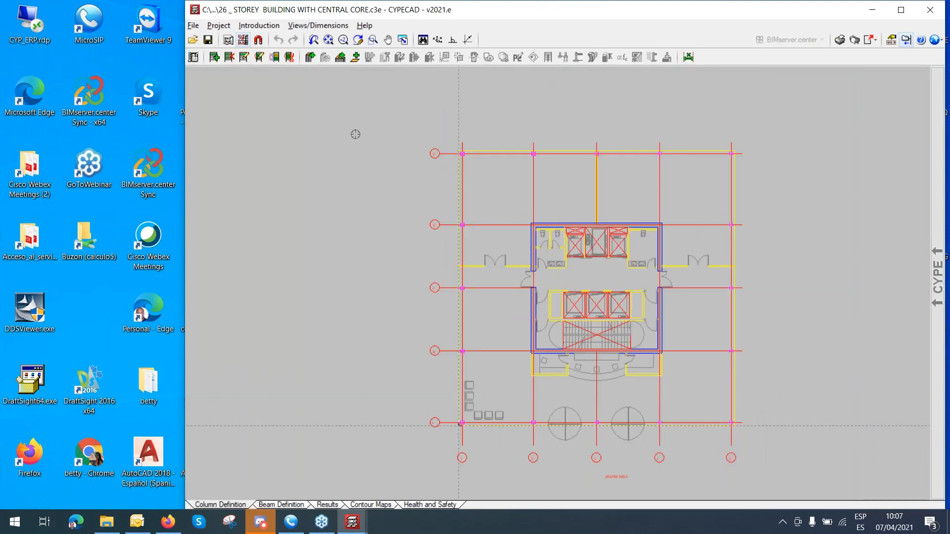
click(244, 41)
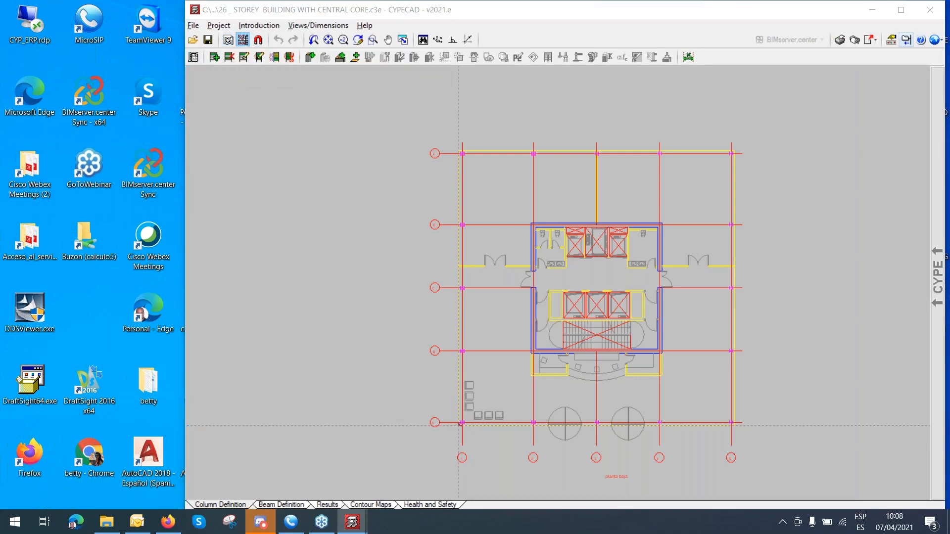
drag(713, 204, 526, 111)
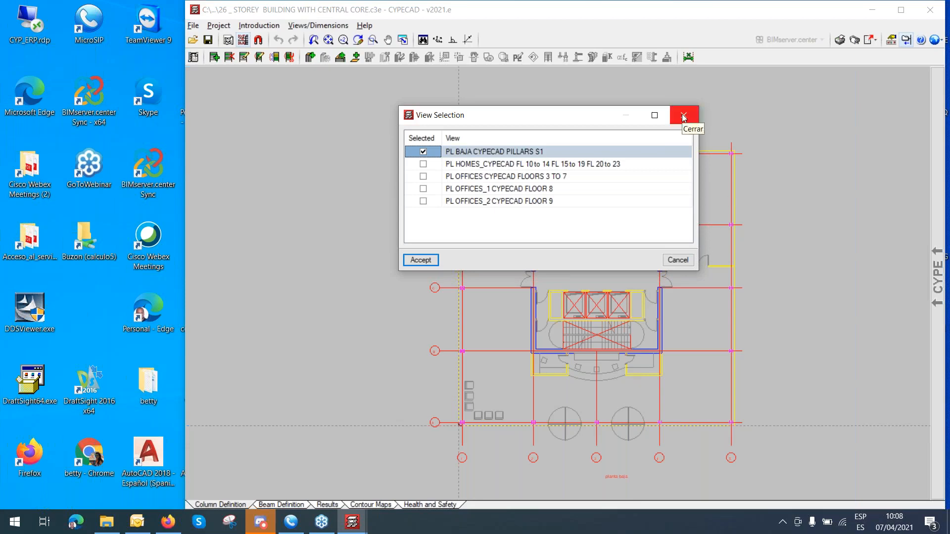
click(677, 260)
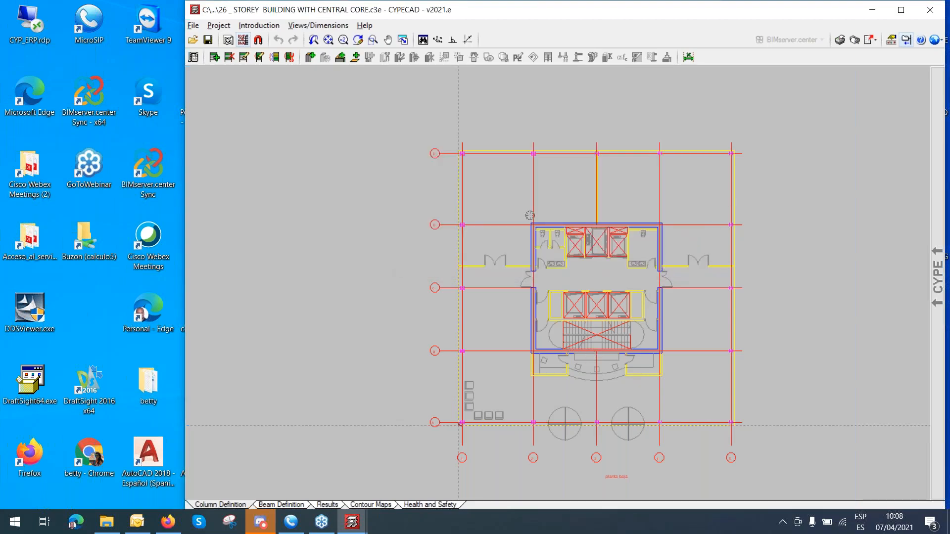
Start a new column from Foundations to Floor 24 and set its X and Y widths to 60 cm on all floors.
click(259, 26)
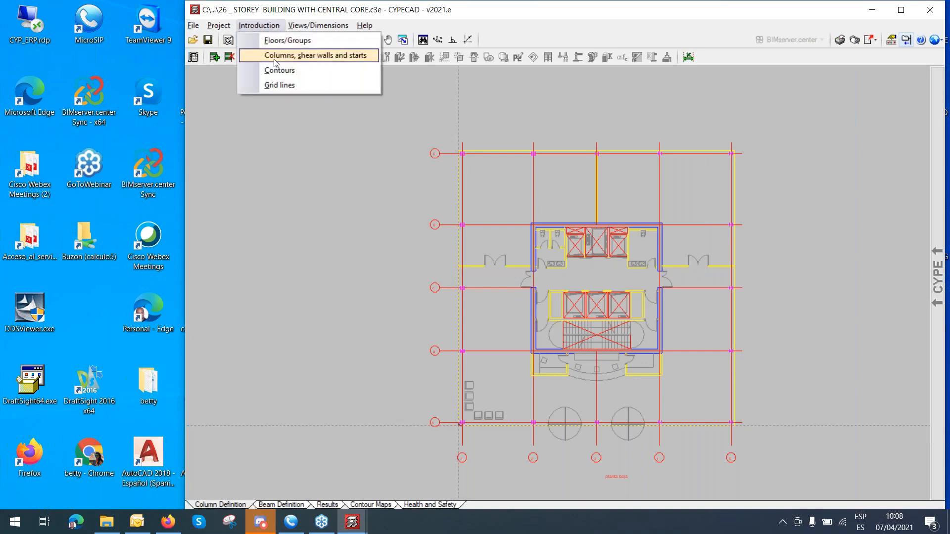
click(277, 58)
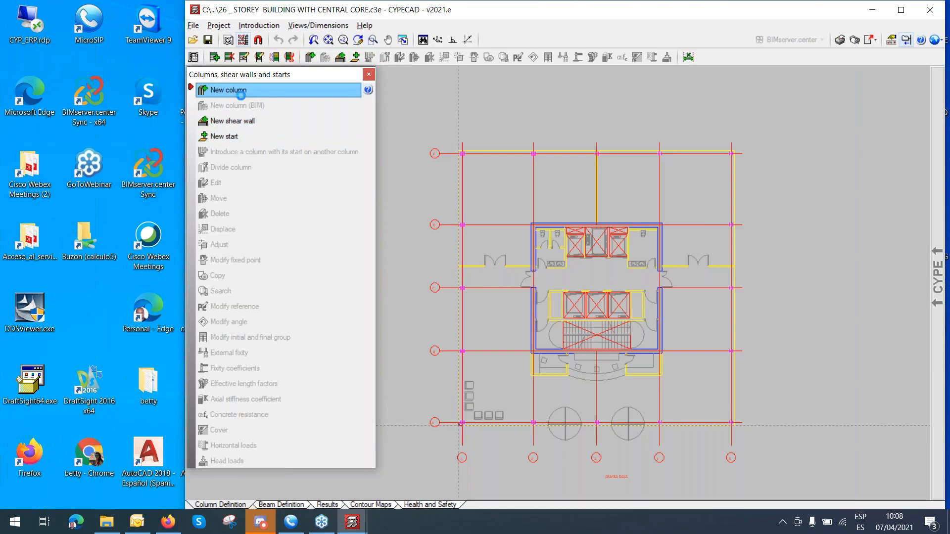
click(239, 92)
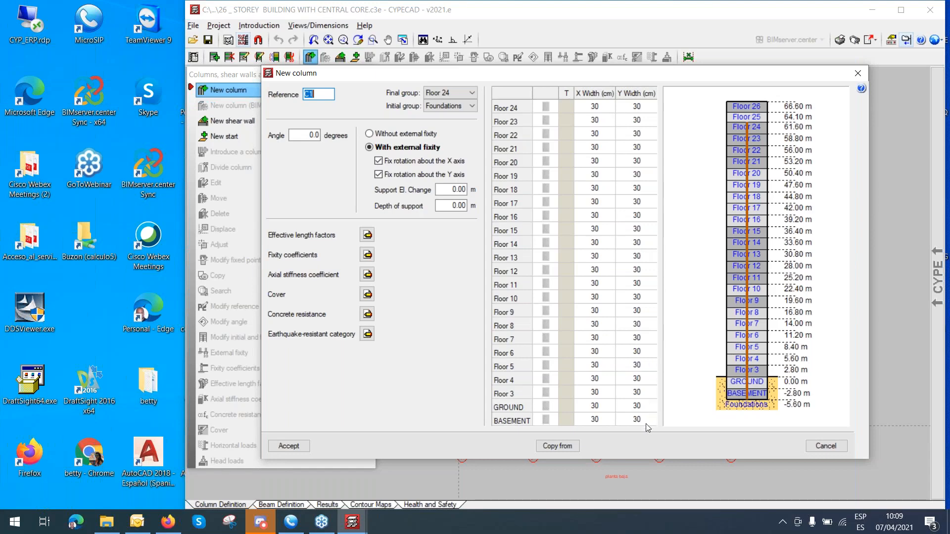
drag(646, 421, 588, 110)
click(588, 110)
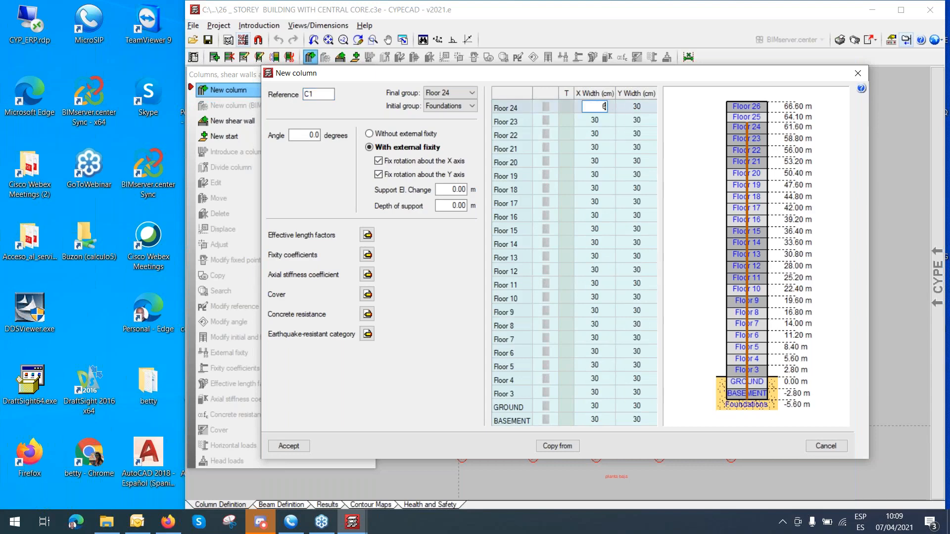
text(60)
key(Tab)
text(60)
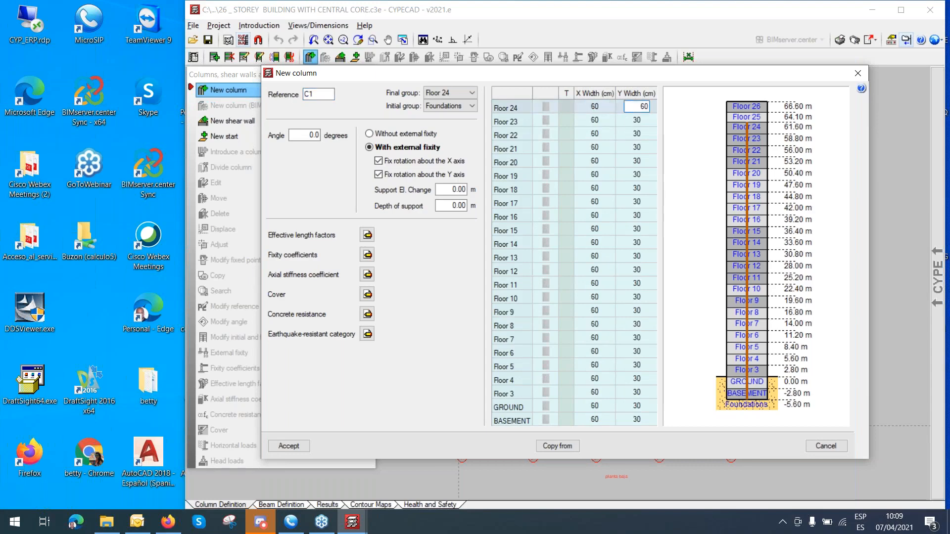
key(Return)
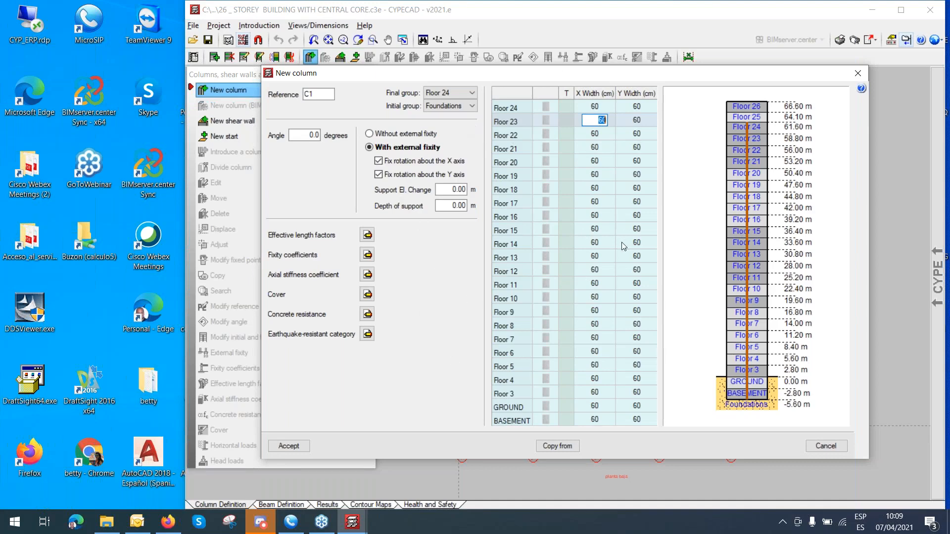
Set the new column's reference to P1 and accept the column definition.
click(328, 95)
drag(328, 95, 278, 89)
text(P1)
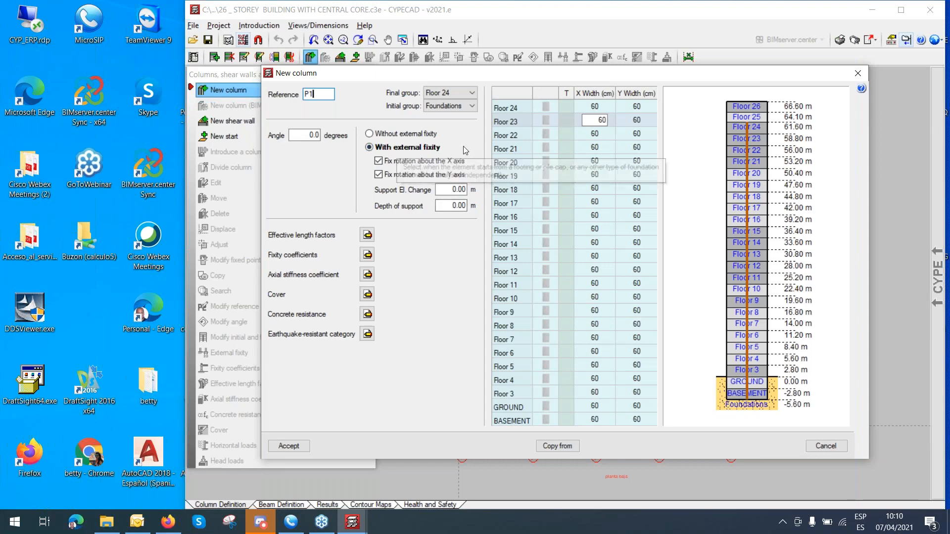
click(289, 446)
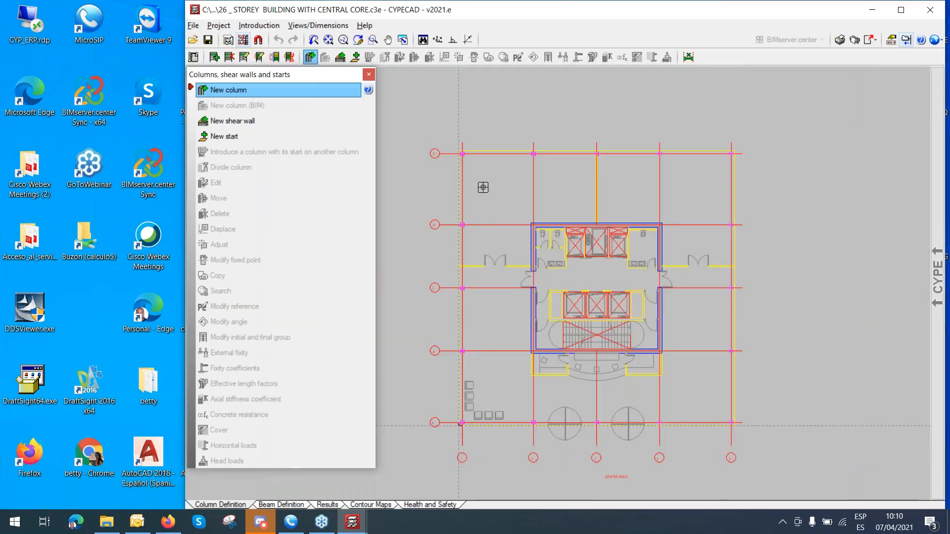
Activate the template object snaps, clear the existing selection and enable only the Intersection snap.
scroll(467, 180, up, 6)
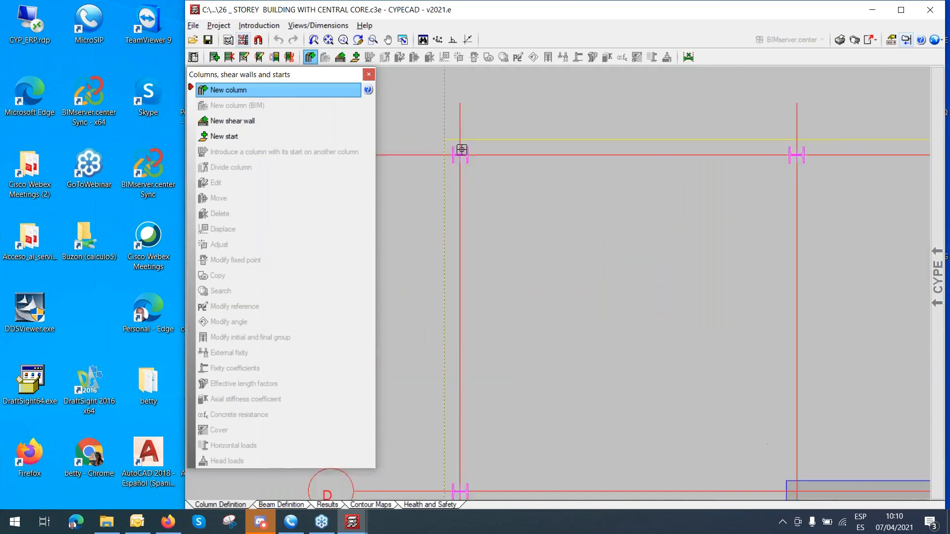
scroll(461, 149, up, 2)
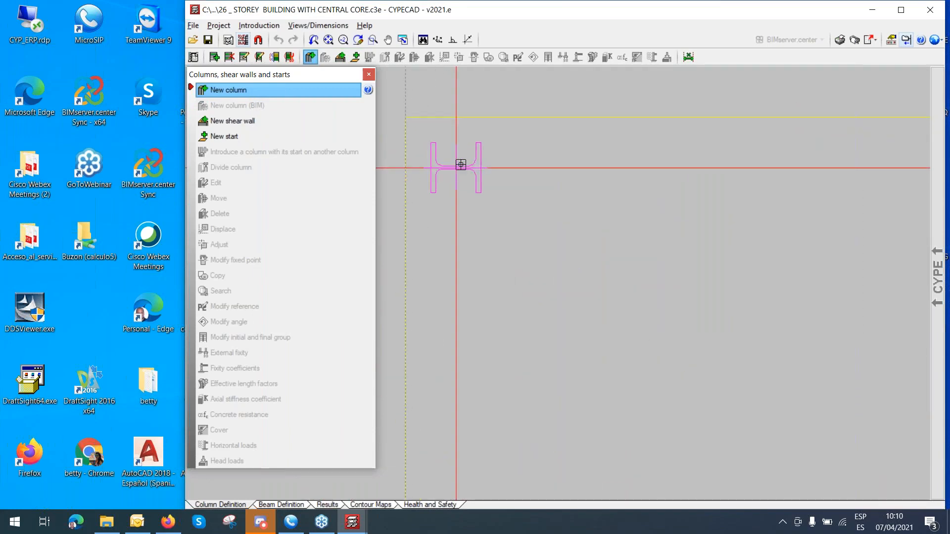
click(259, 41)
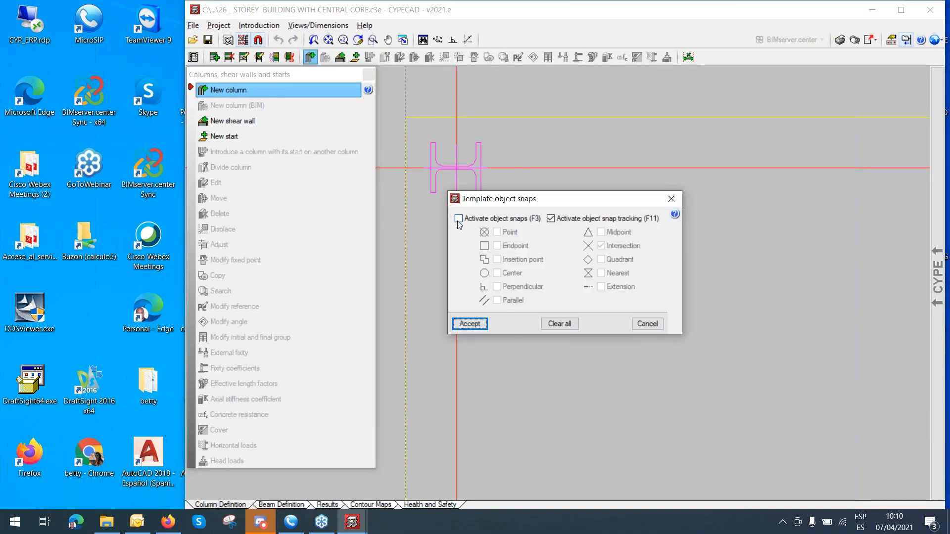
click(459, 219)
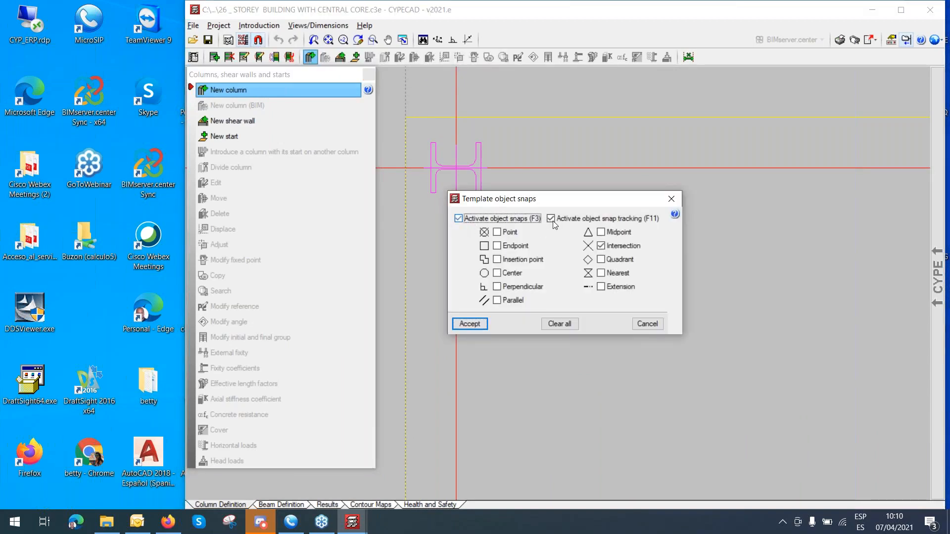
click(562, 325)
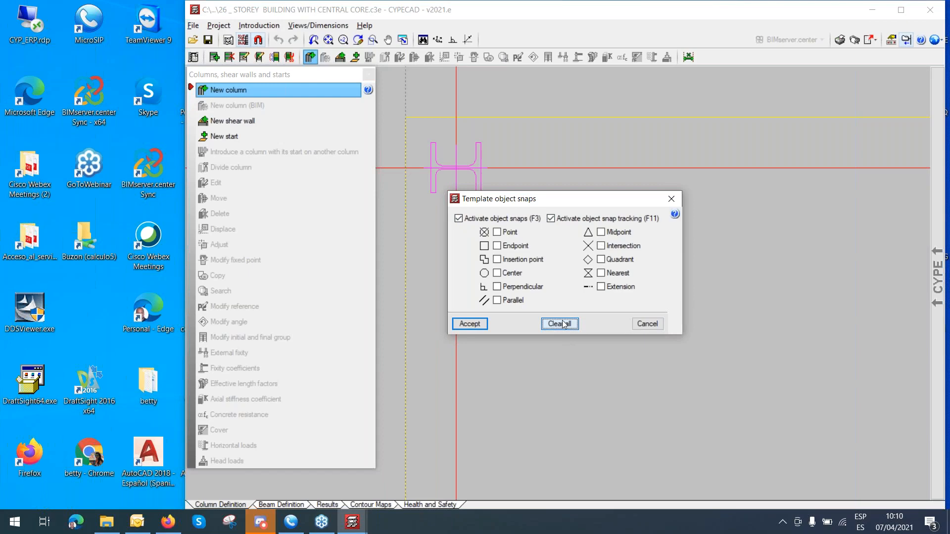
click(601, 246)
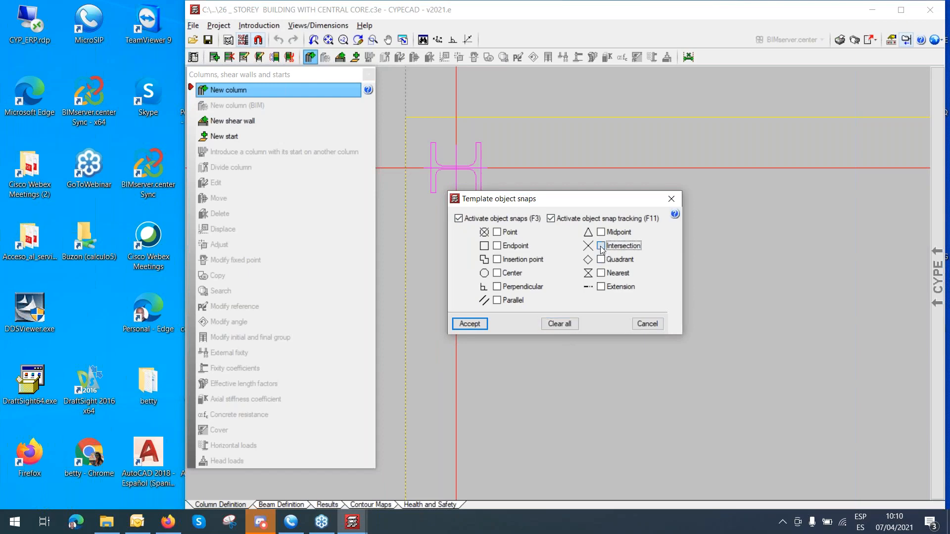
click(464, 325)
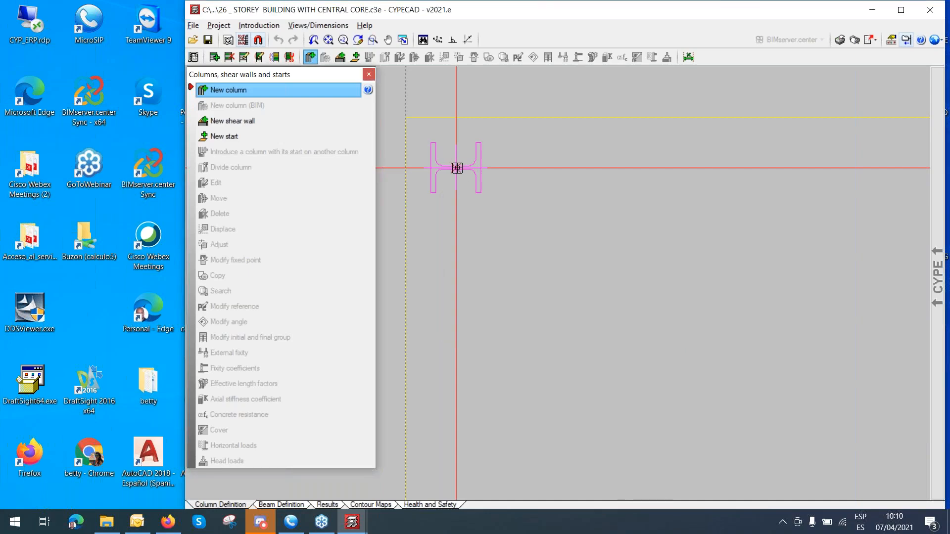
Place column P1 at the plan's upper-left grid intersection and another column at the next intersection along the same grid line.
click(457, 168)
scroll(470, 202, down, 3)
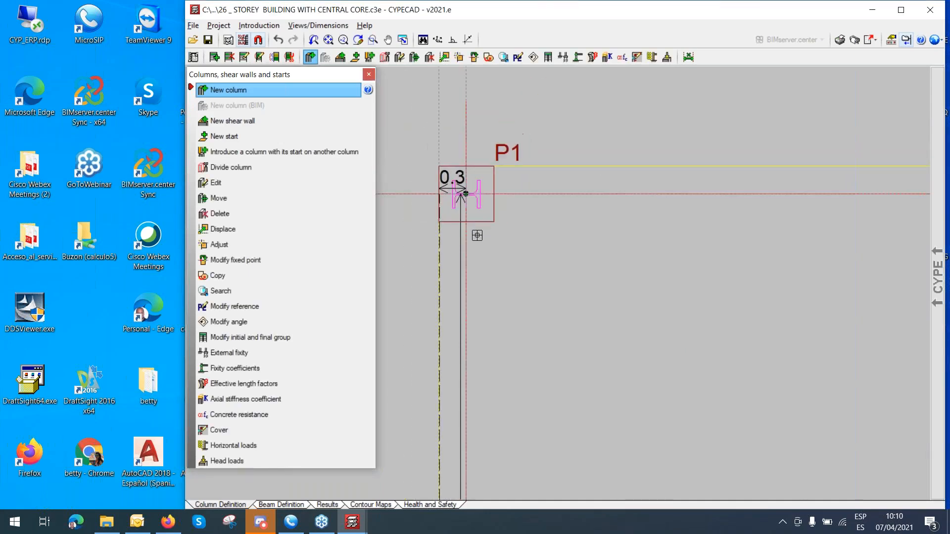
middle_drag(613, 287, 431, 304)
scroll(640, 253, up, 3)
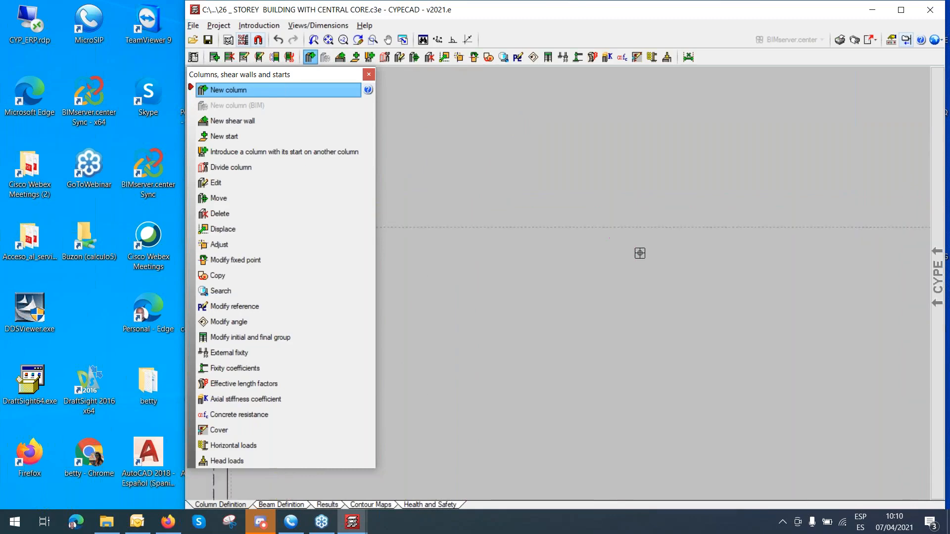
scroll(644, 253, up, 2)
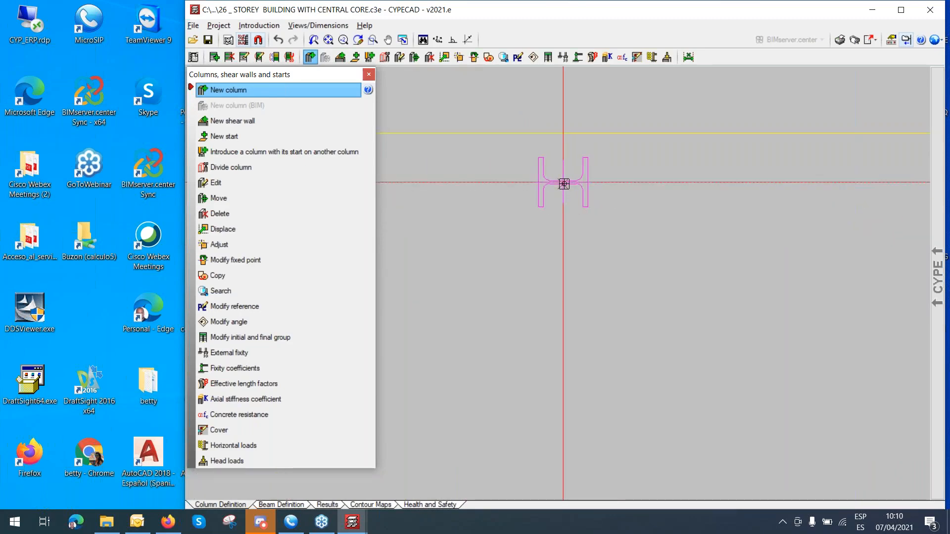
scroll(621, 218, down, 6)
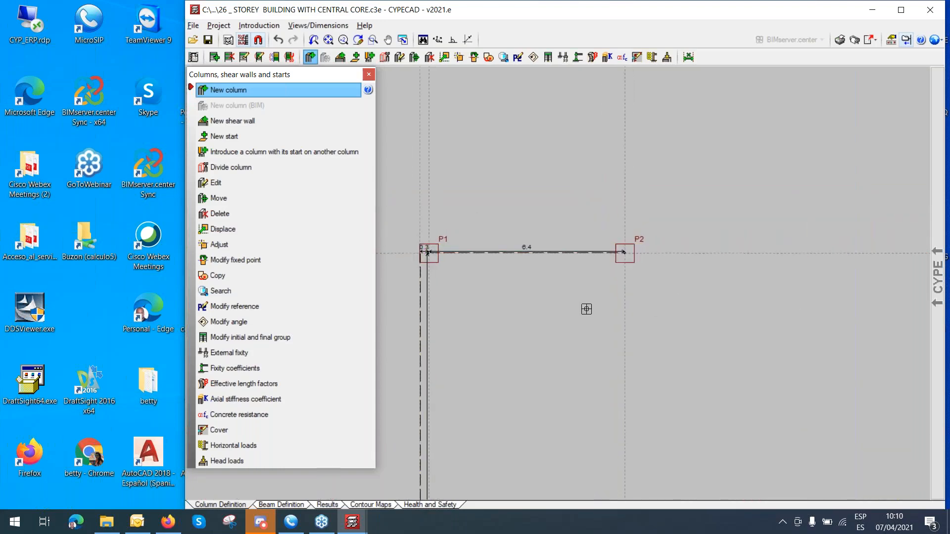
Place three more columns at the remaining intersections of the plan's uppermost grid line, ending at its upper-right corner.
scroll(663, 282, up, 4)
scroll(640, 245, up, 2)
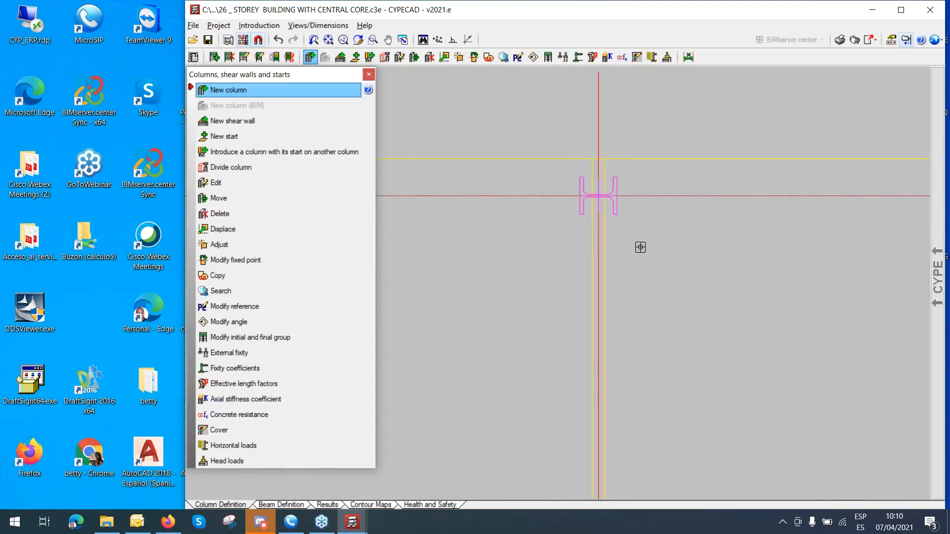
scroll(660, 233, down, 4)
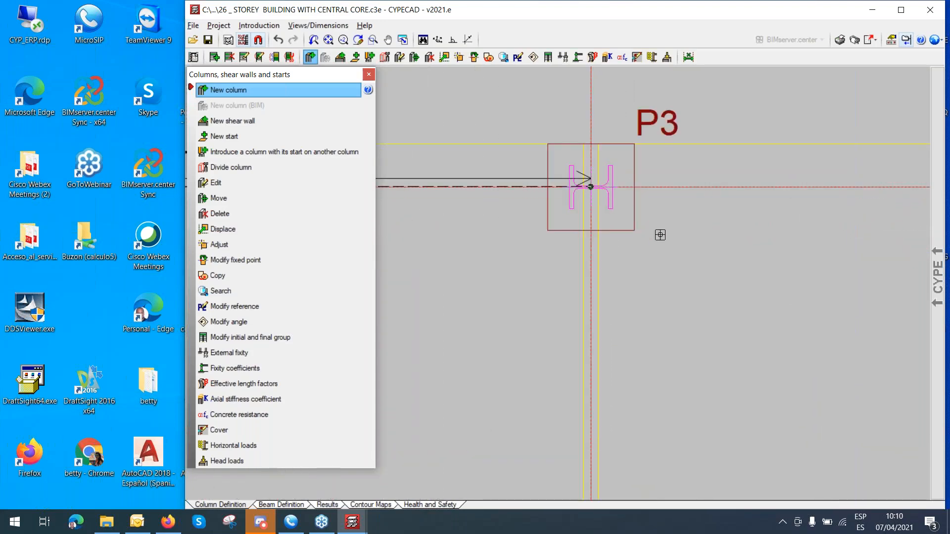
middle_drag(678, 271, 455, 329)
middle_drag(816, 277, 625, 259)
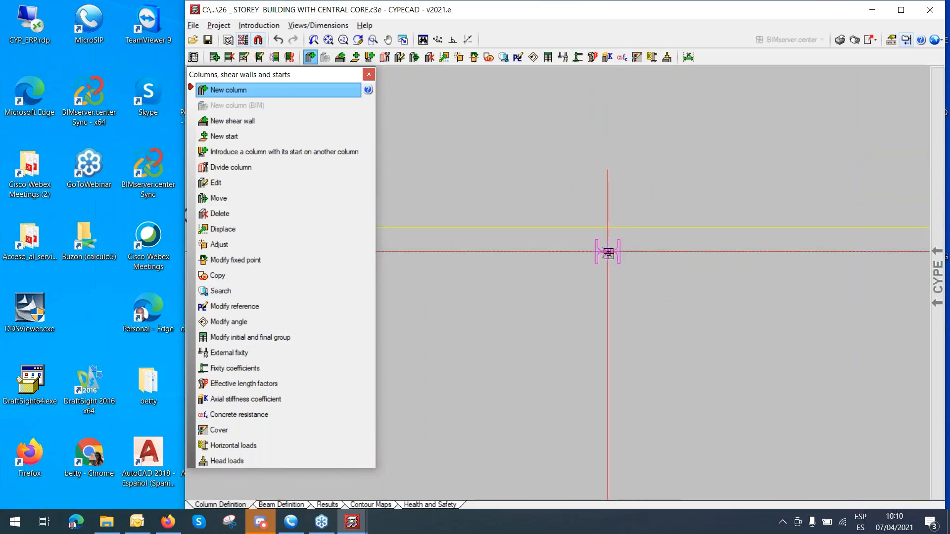
scroll(624, 258, up, 2)
scroll(650, 280, down, 4)
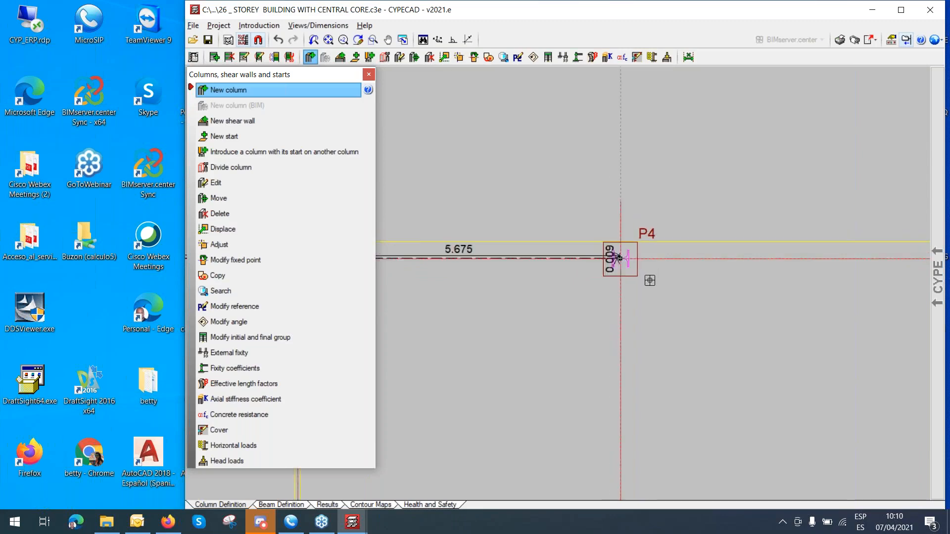
scroll(672, 310, up, 2)
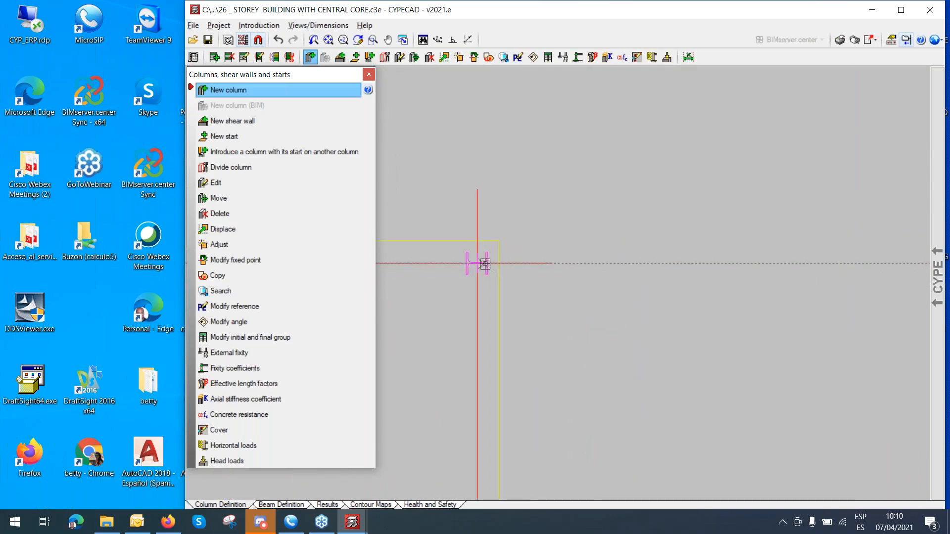
scroll(515, 277, down, 4)
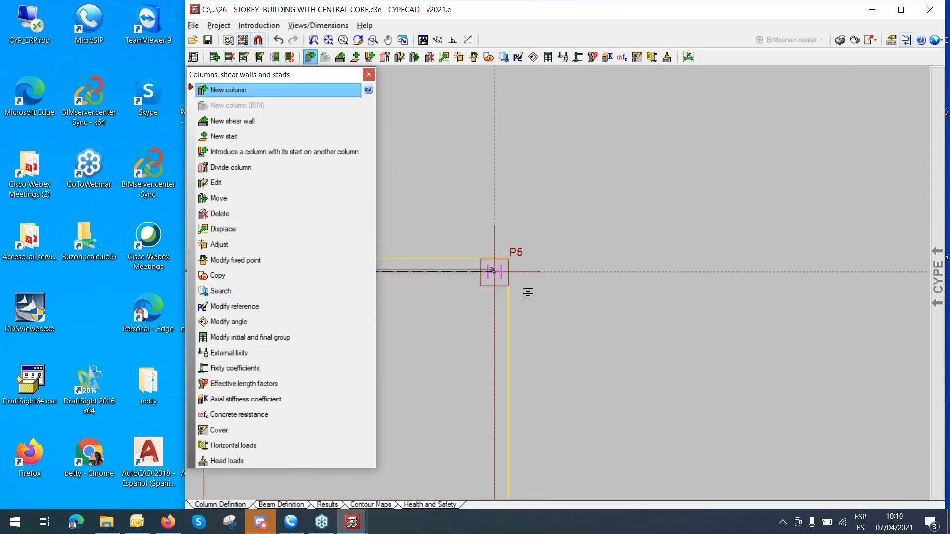
Place one column at each outer end of grid line D, the second horizontal grid line from the top of the plan.
scroll(493, 251, up, 5)
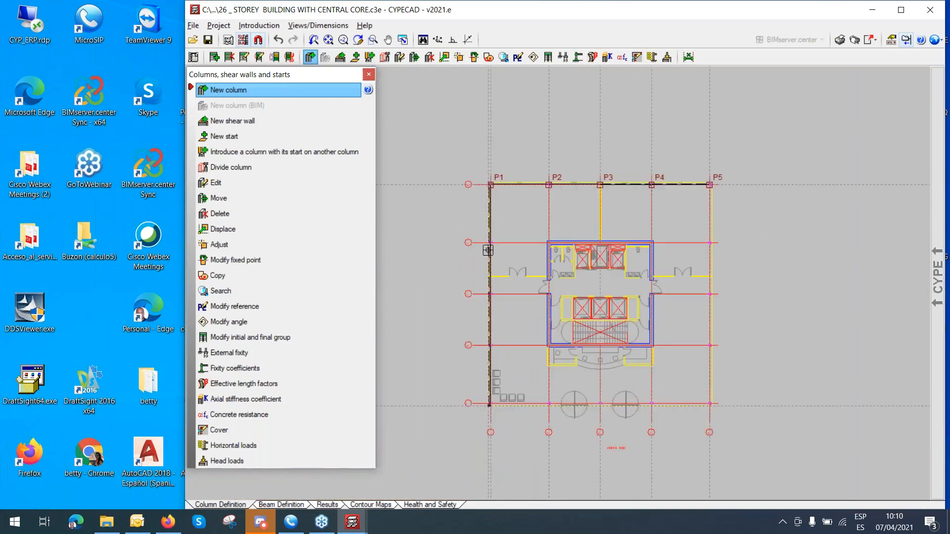
scroll(493, 252, up, 3)
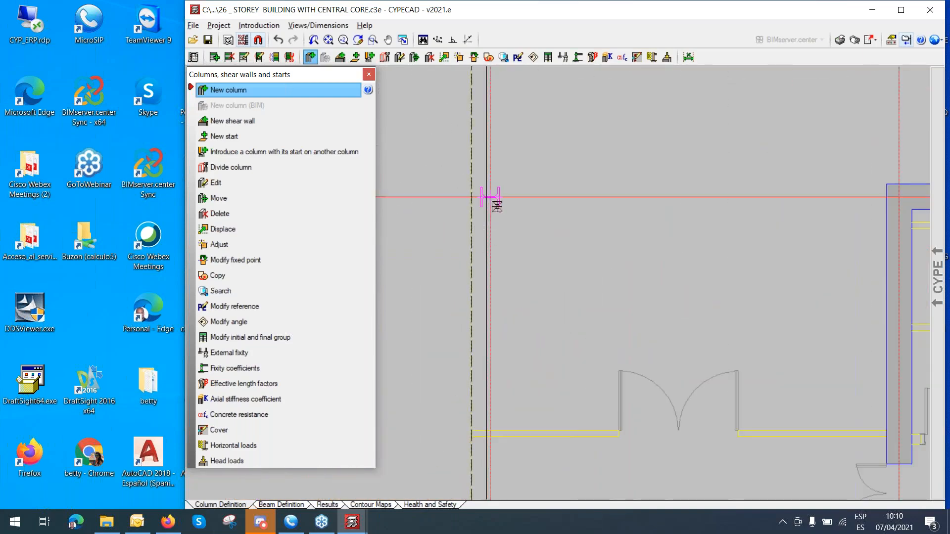
click(490, 197)
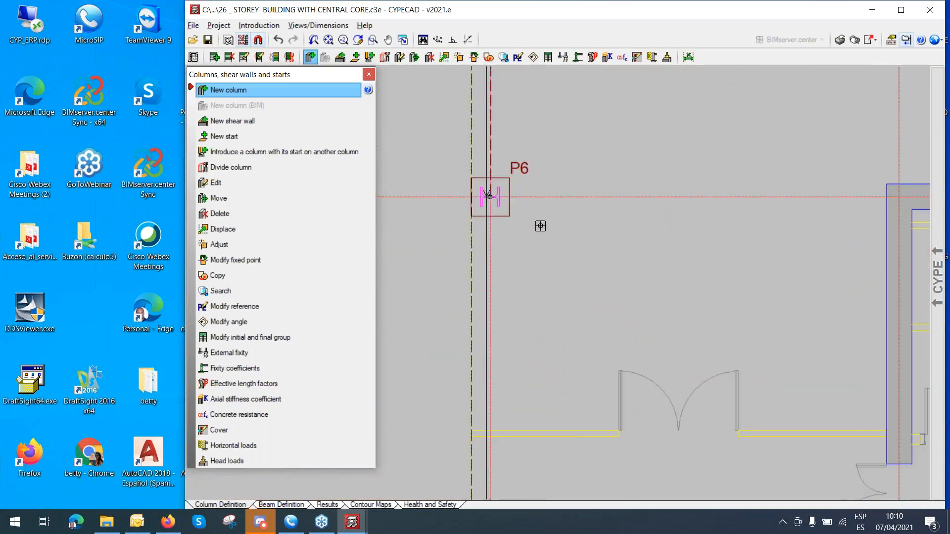
scroll(540, 225, down, 4)
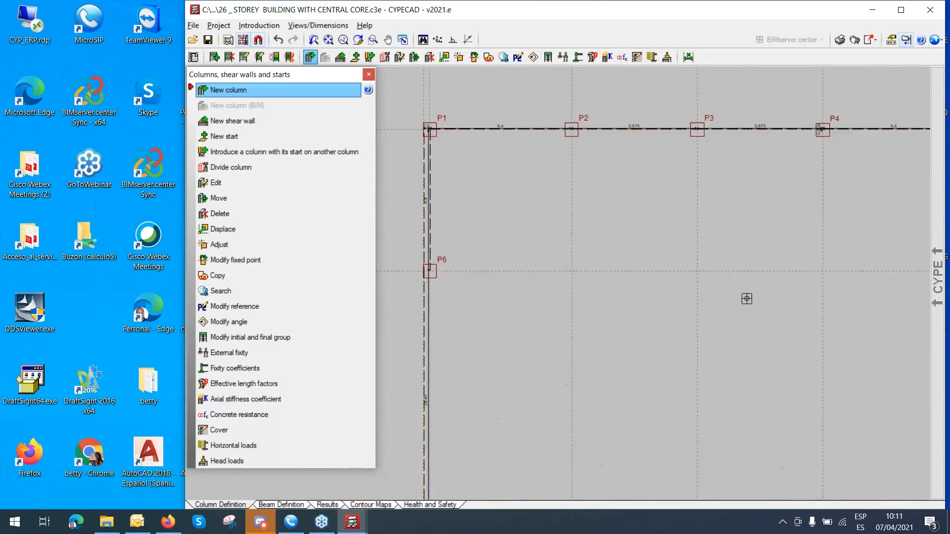
scroll(797, 265, up, 5)
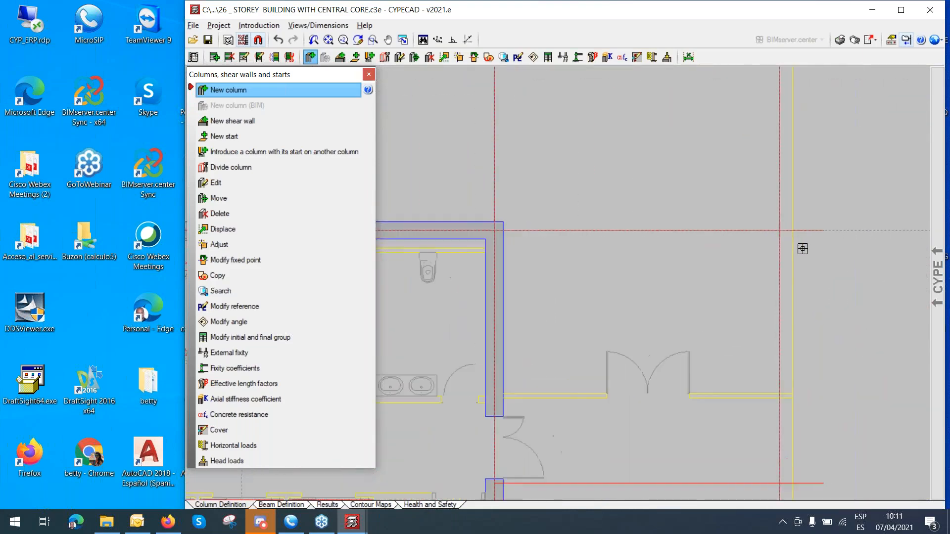
scroll(802, 249, up, 1)
click(772, 226)
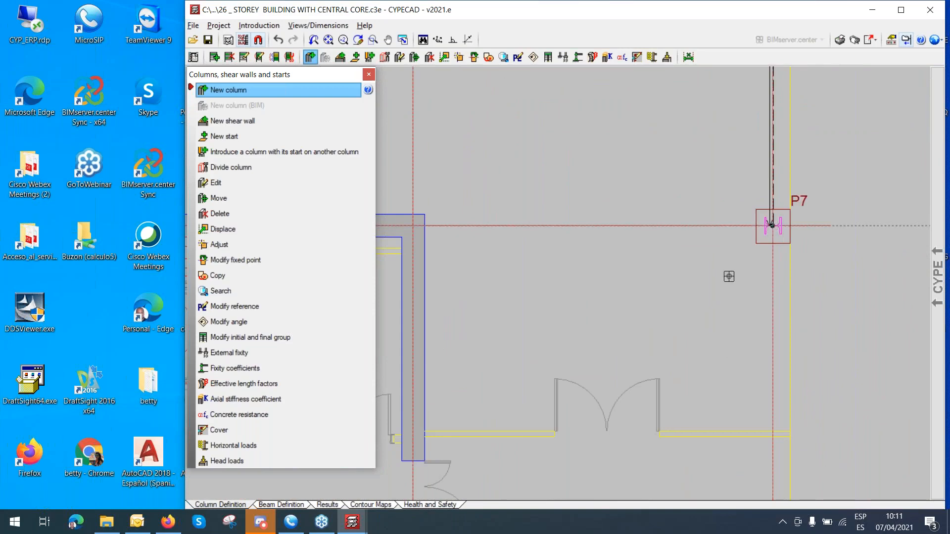
Place one column at each outer end of grid line C, the third horizontal grid line from the top of the plan.
scroll(727, 275, down, 4)
scroll(478, 305, up, 5)
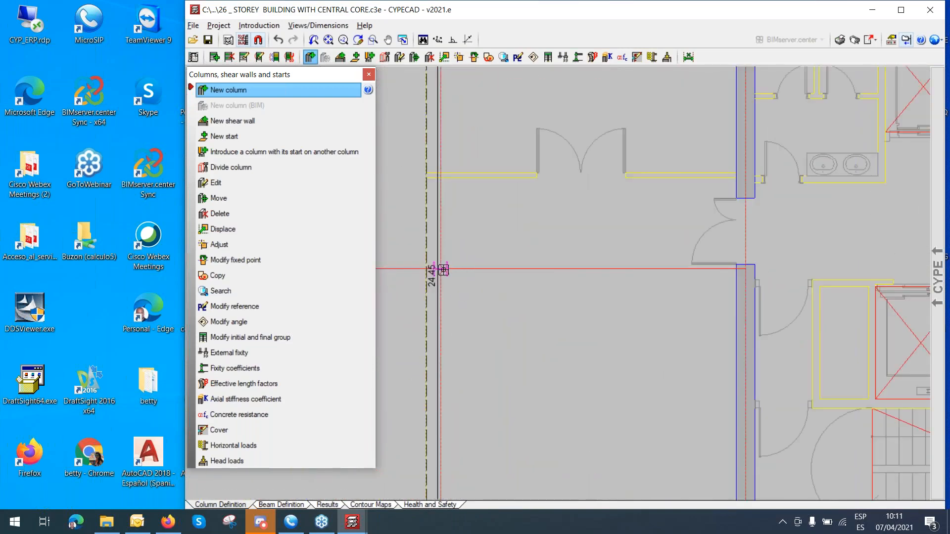
click(439, 269)
scroll(475, 287, down, 5)
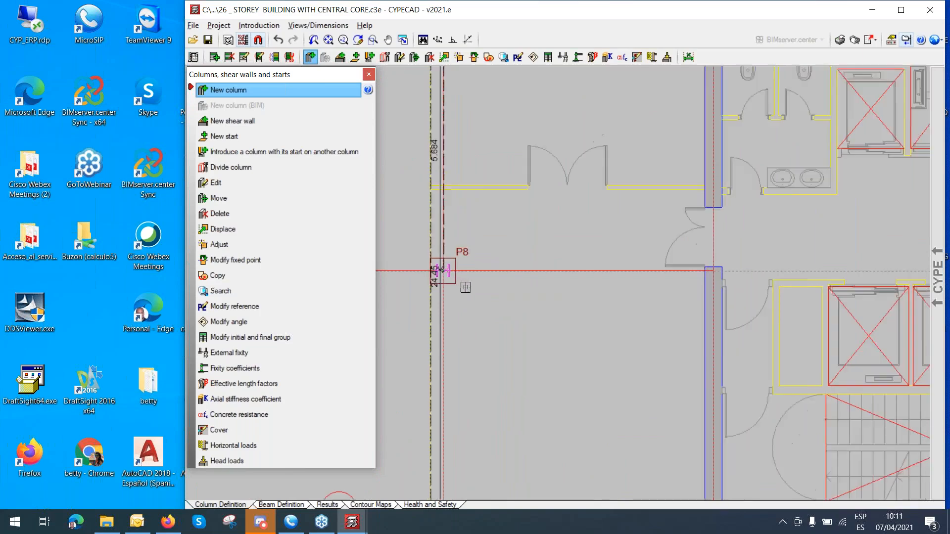
scroll(484, 289, down, 3)
scroll(869, 276, up, 6)
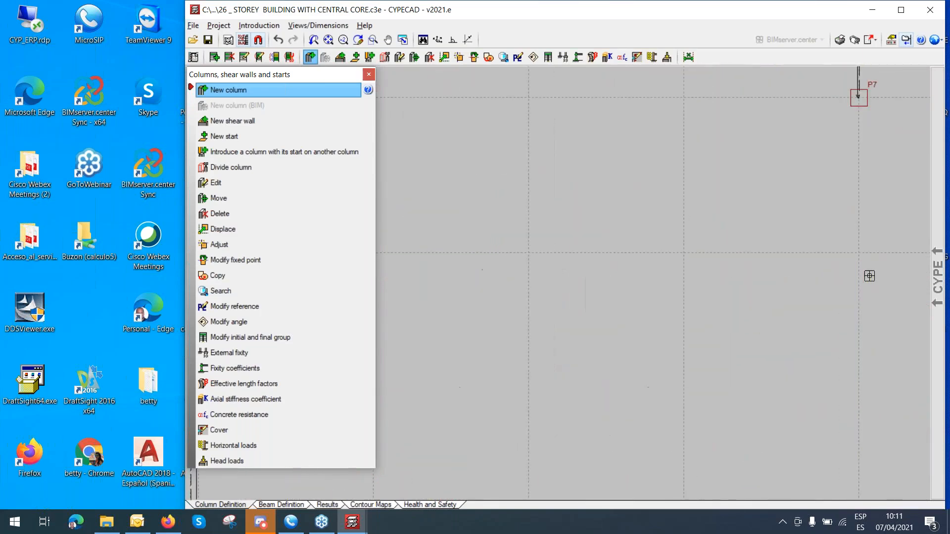
click(851, 229)
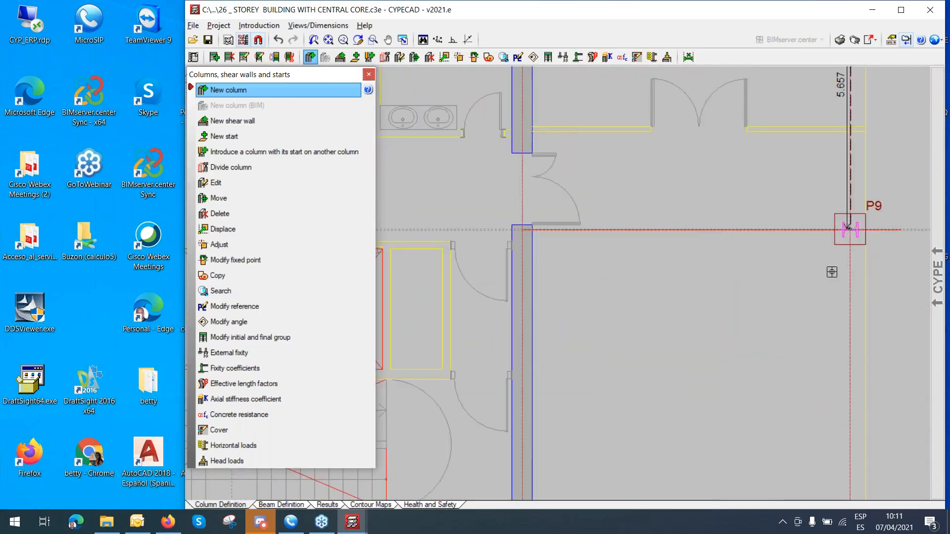
Place one column at each outer end of grid line B, the horizontal grid line along the core's lower wall.
scroll(774, 311, down, 3)
scroll(773, 311, up, 5)
scroll(632, 383, down, 3)
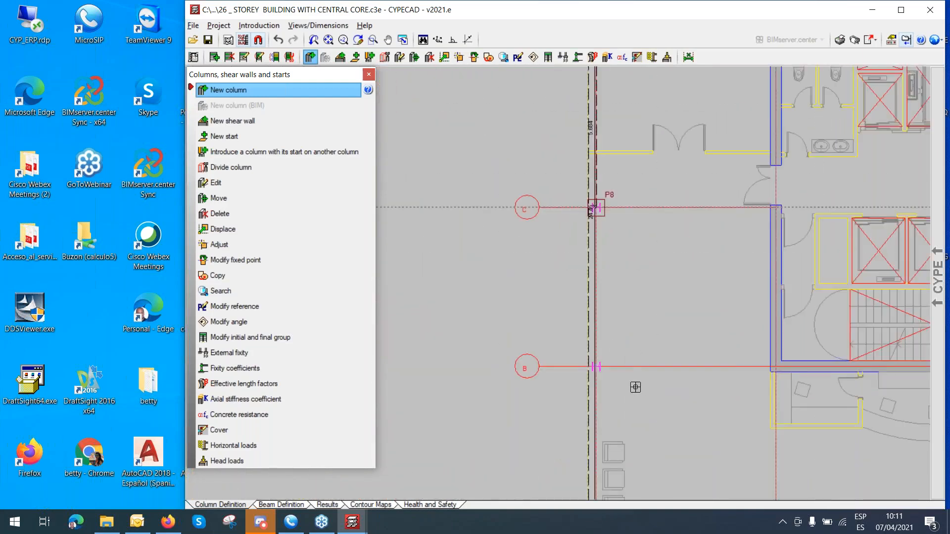
scroll(627, 384, up, 5)
scroll(552, 361, up, 1)
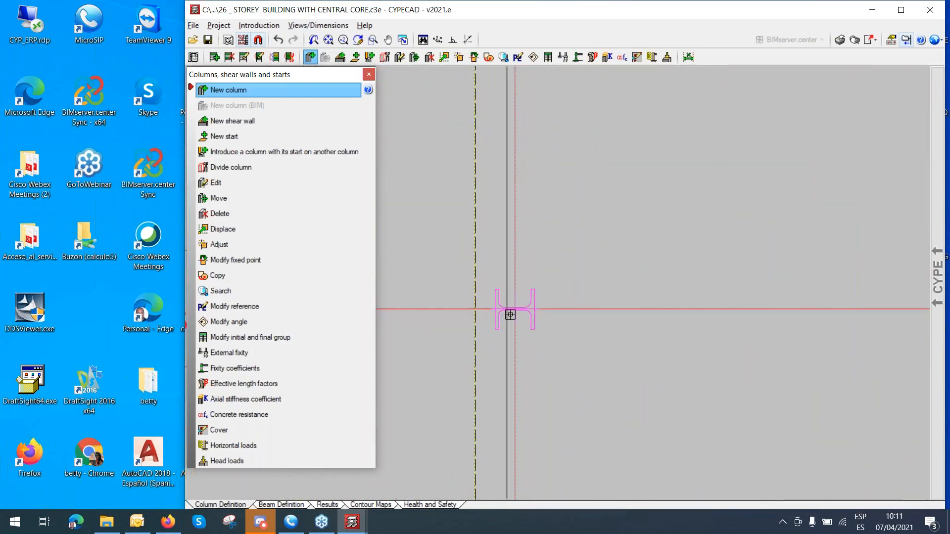
click(514, 308)
scroll(544, 329, down, 3)
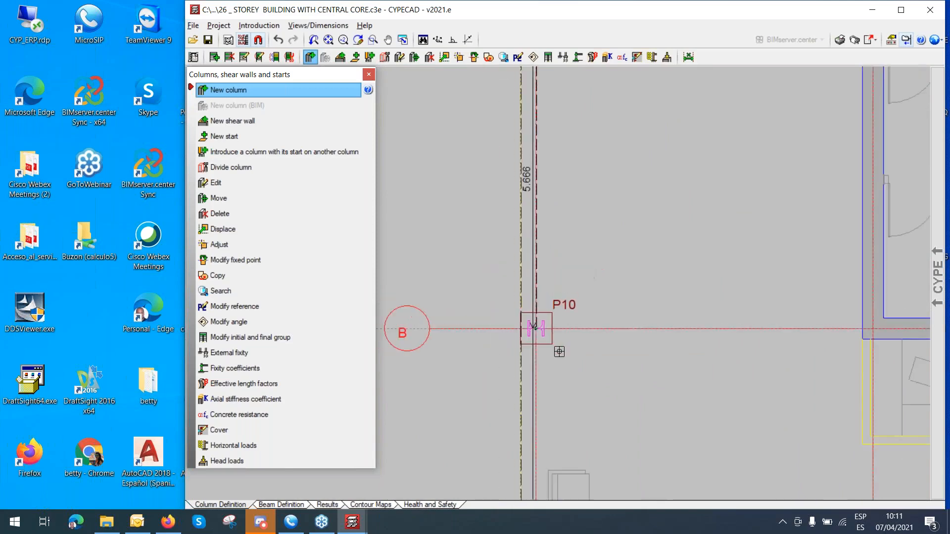
middle_drag(701, 367, 470, 307)
middle_drag(692, 338, 449, 348)
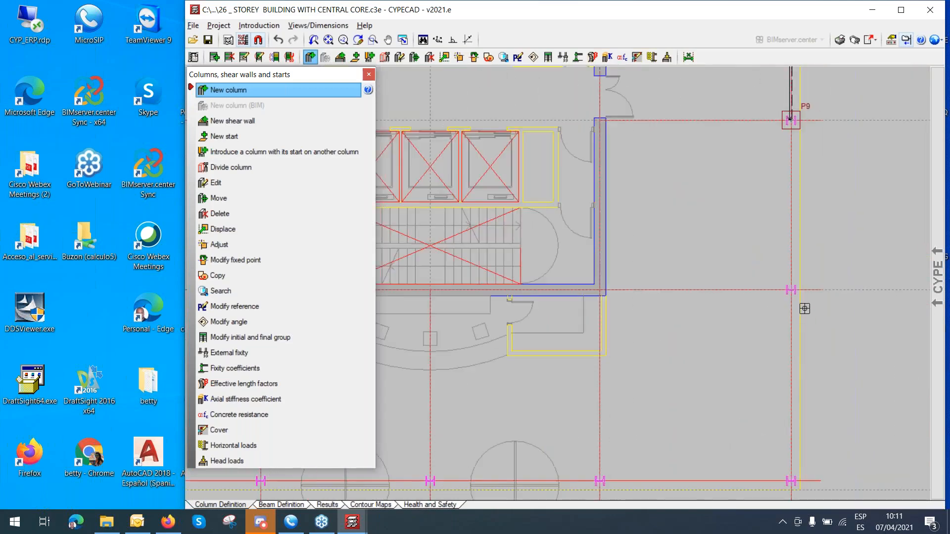
scroll(804, 308, up, 2)
scroll(804, 307, up, 2)
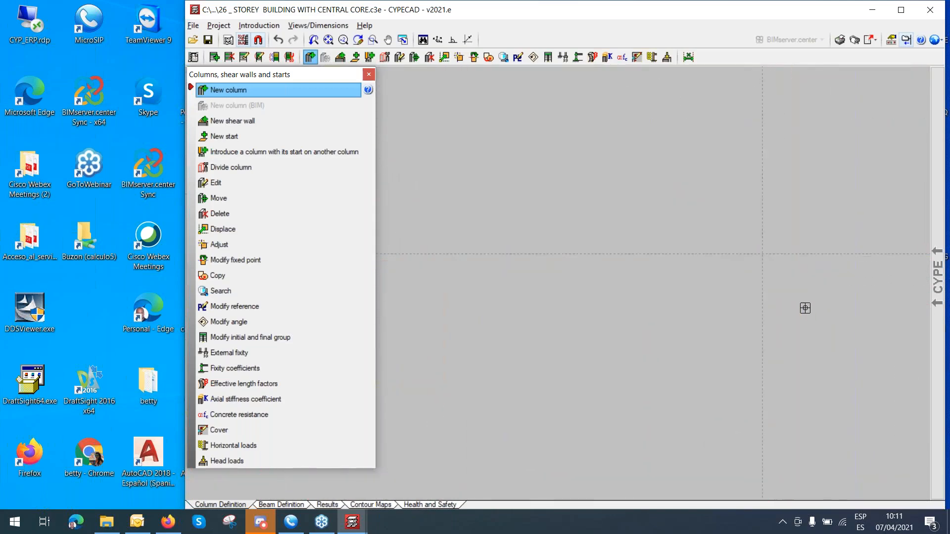
click(759, 250)
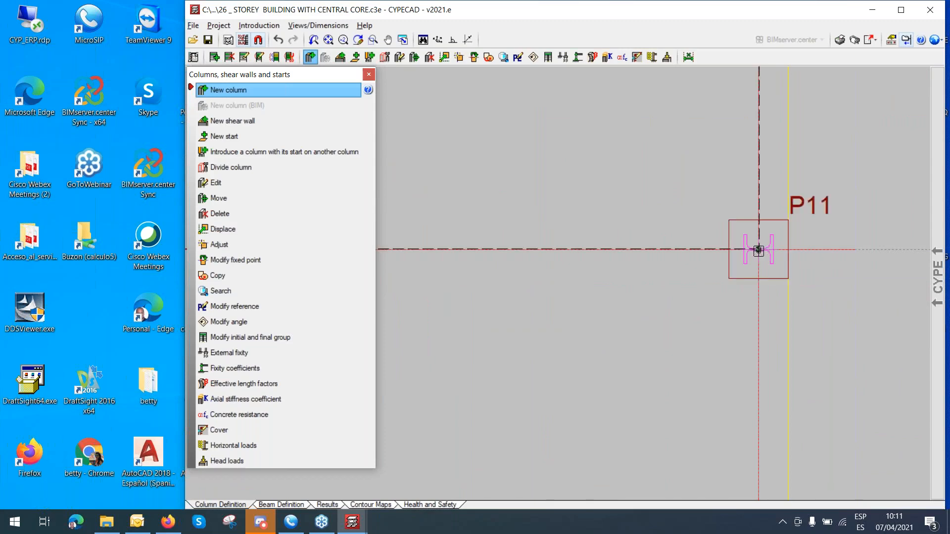
Place a column at the plan's lower-left corner, where grid line 1 crosses the lowermost horizontal grid line.
scroll(752, 255, down, 3)
middle_drag(708, 303, 895, 199)
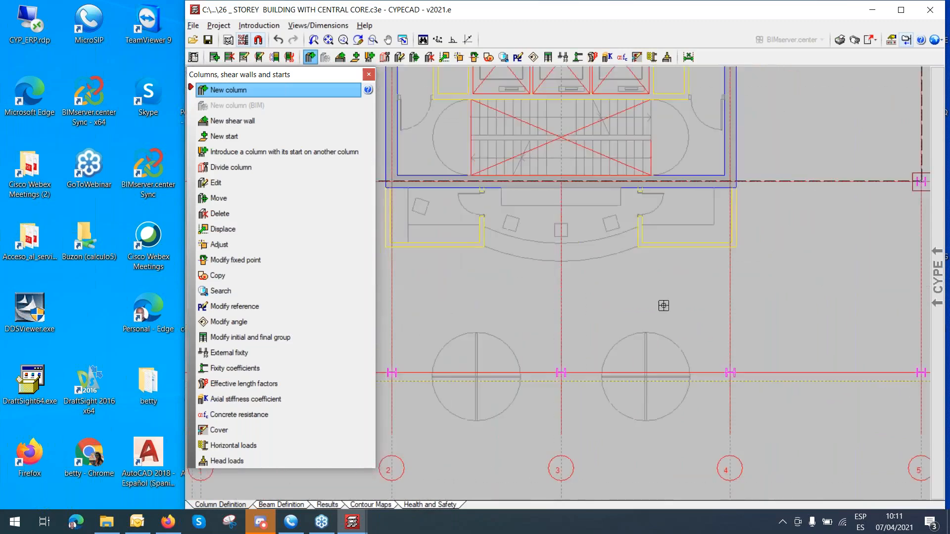
middle_drag(663, 305, 845, 303)
middle_drag(543, 387, 621, 399)
scroll(459, 398, up, 1)
scroll(459, 398, up, 3)
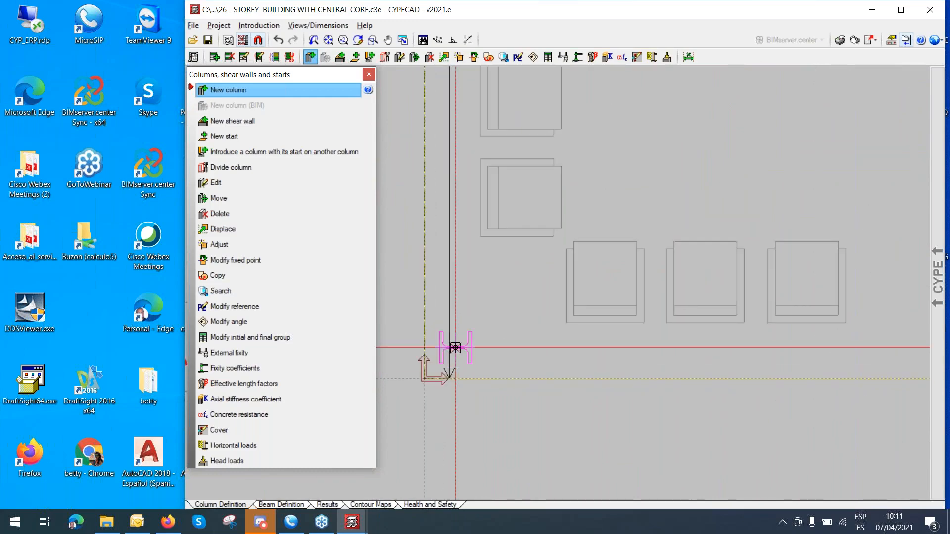
click(455, 347)
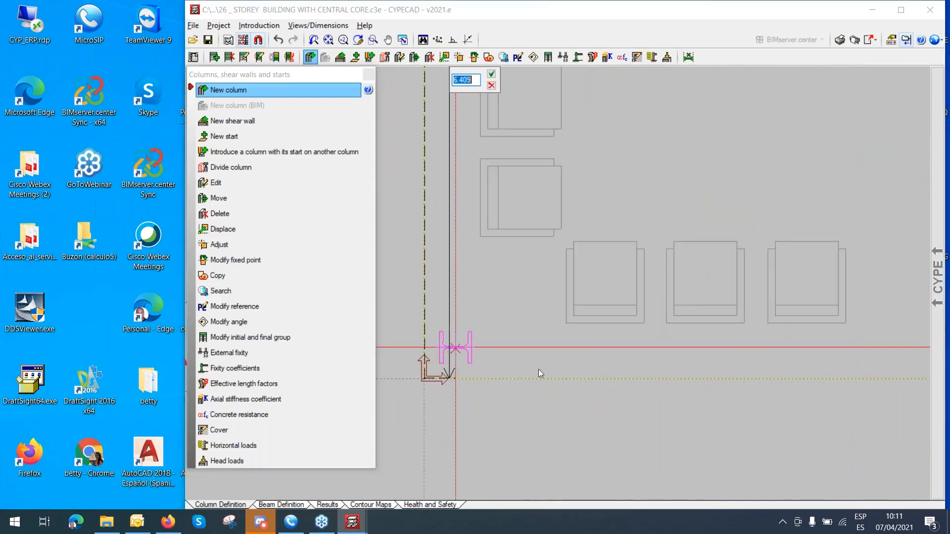
click(491, 85)
scroll(477, 361, up, 4)
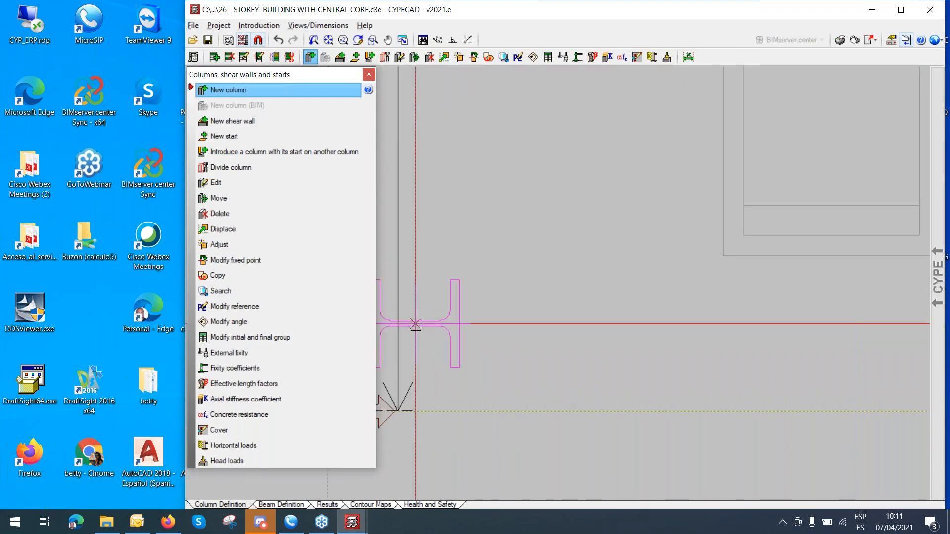
scroll(556, 282, down, 4)
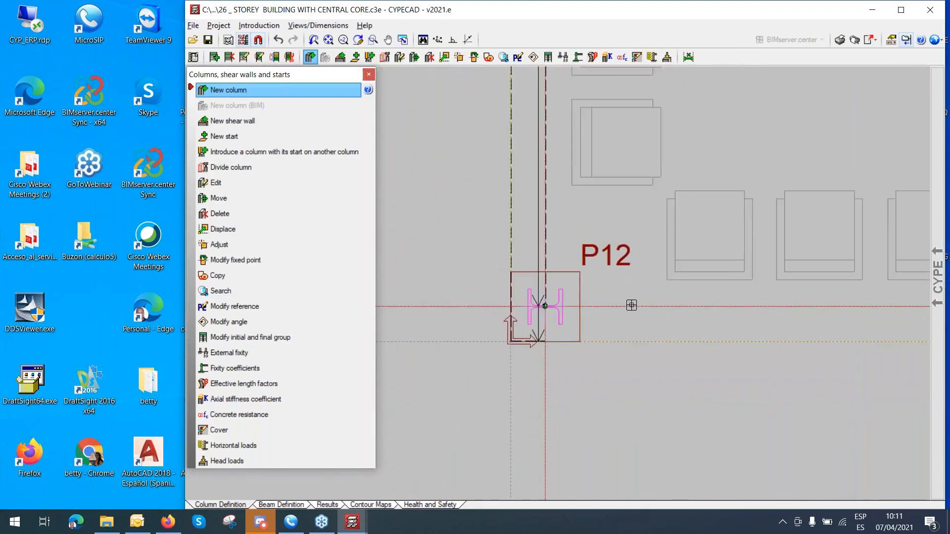
Place columns where grid lines 2 and 3 cross the plan's lowermost horizontal grid line.
middle_drag(655, 338, 526, 340)
scroll(662, 337, down, 1)
middle_drag(651, 341, 436, 344)
scroll(684, 322, up, 5)
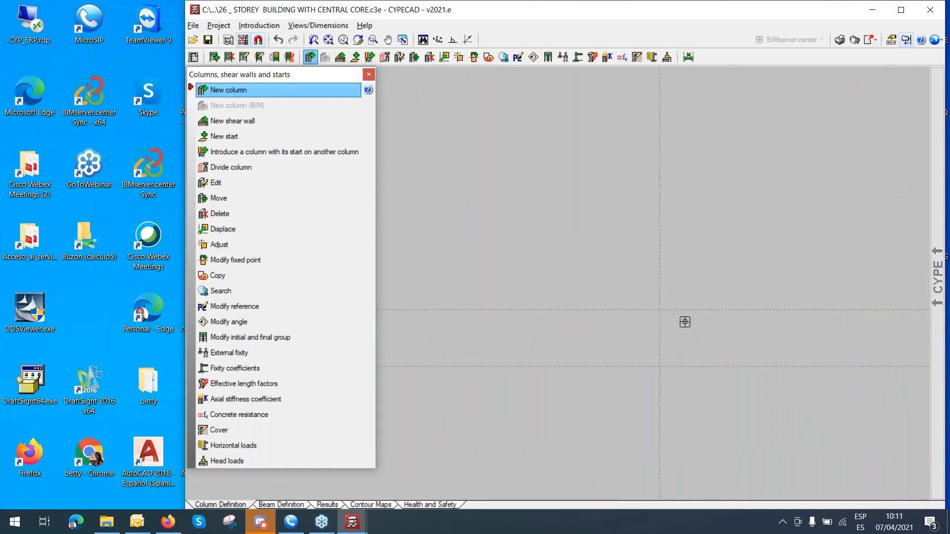
scroll(684, 322, up, 2)
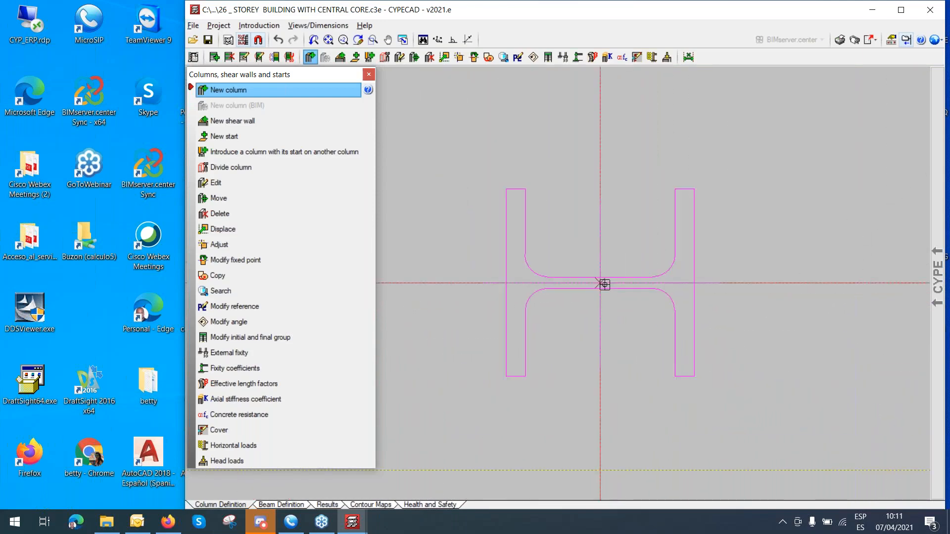
click(602, 284)
scroll(622, 301, down, 3)
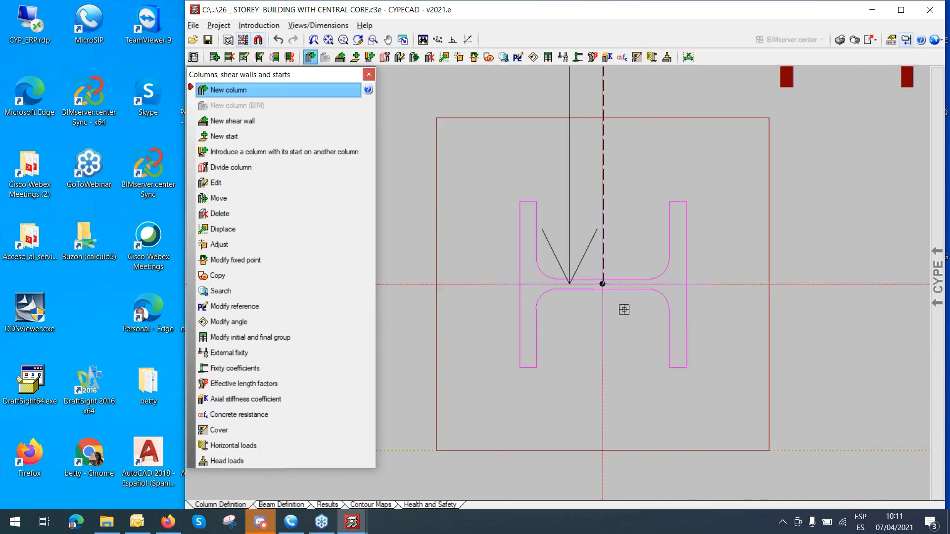
scroll(625, 320, down, 6)
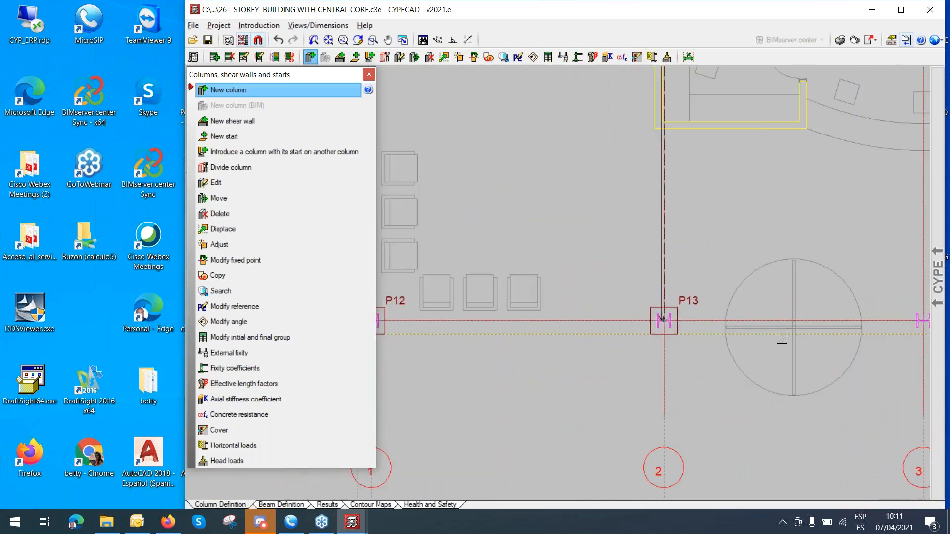
scroll(620, 349, up, 5)
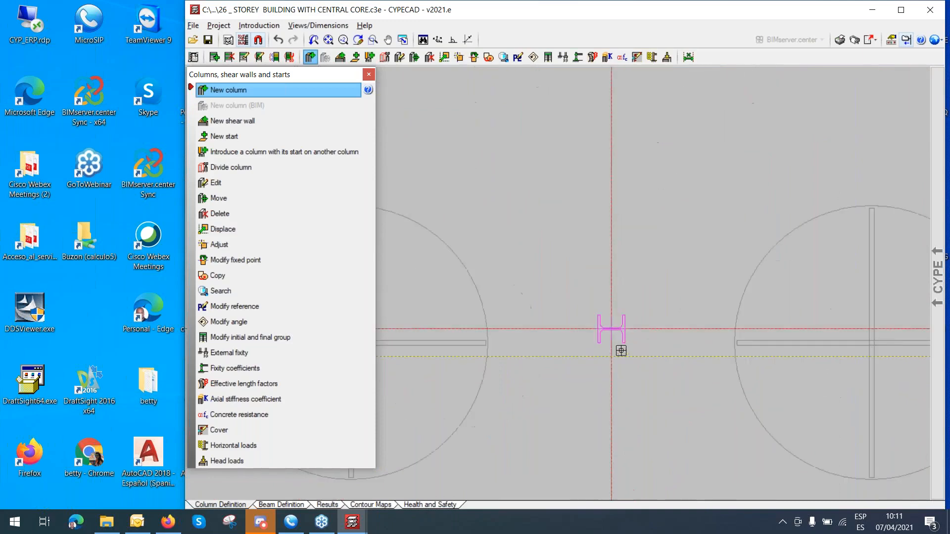
scroll(621, 351, up, 4)
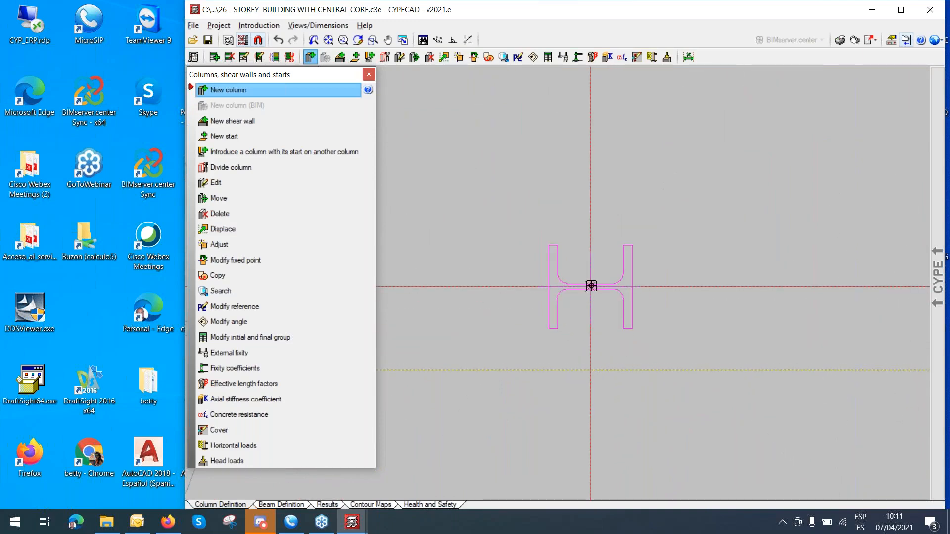
click(590, 287)
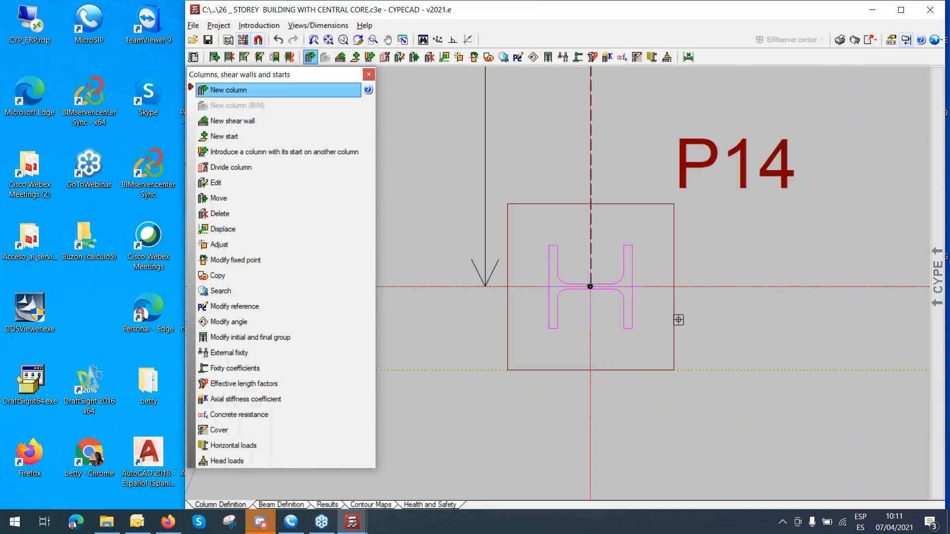
Place a column where grid line 4 crosses the plan's lowermost horizontal grid line.
scroll(678, 320, down, 6)
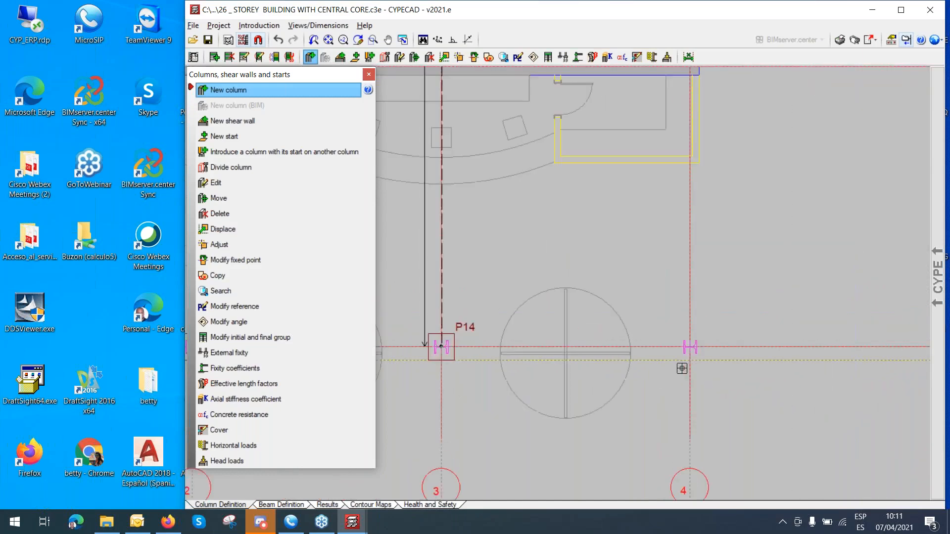
scroll(681, 364, up, 4)
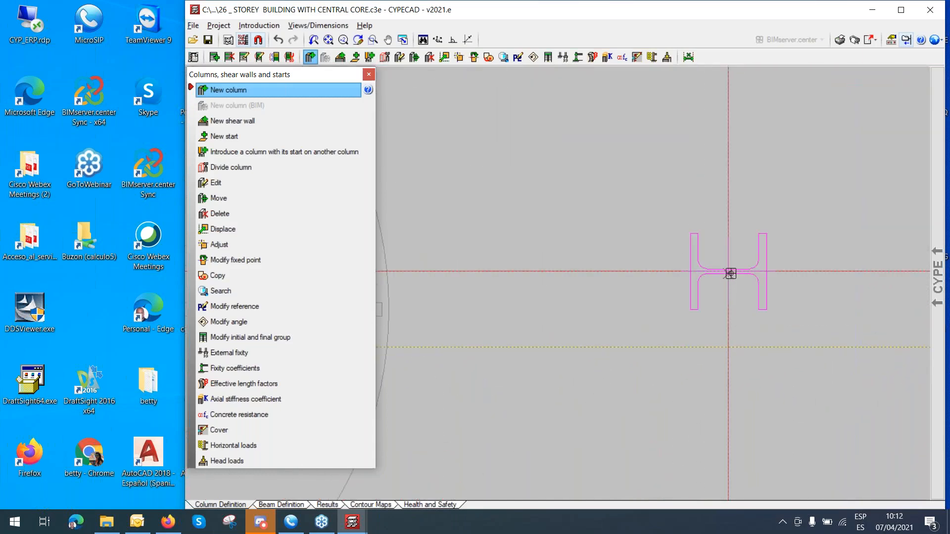
scroll(730, 274, up, 3)
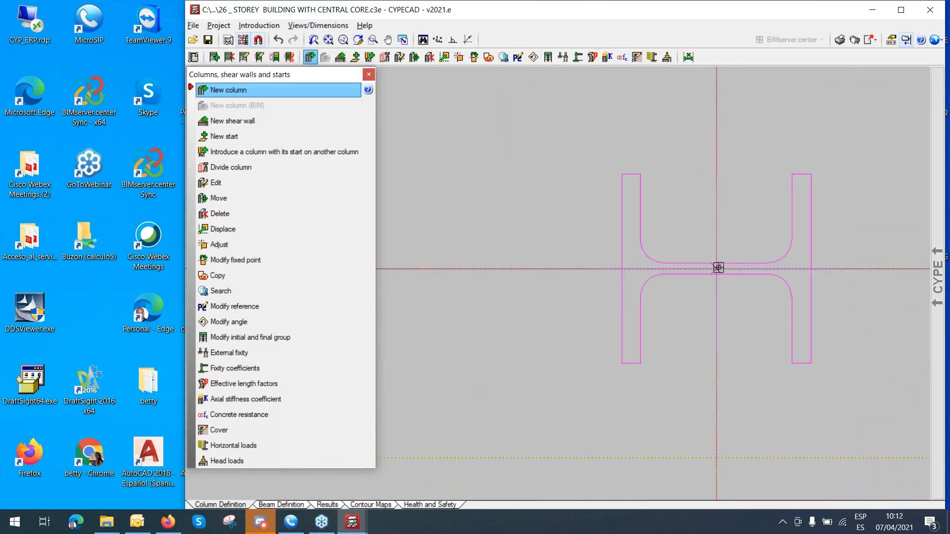
scroll(720, 282, down, 5)
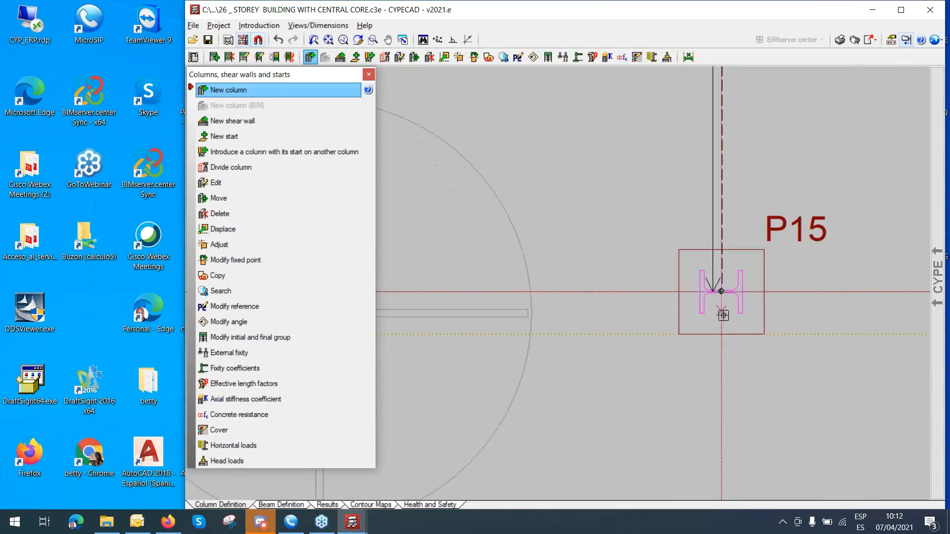
scroll(725, 324, down, 6)
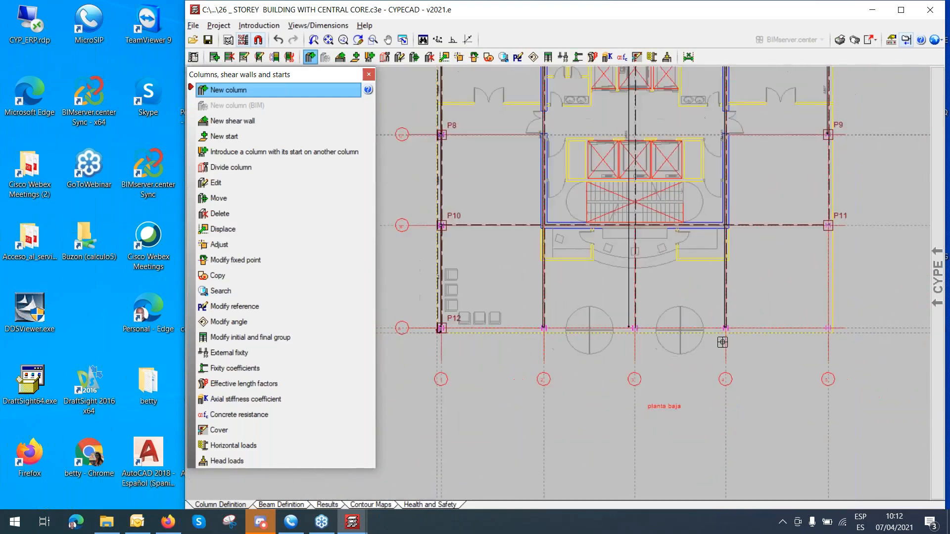
Open the new column's settings and review the available final and initial groups, keeping Floor 24 and Foundations selected.
scroll(689, 322, up, 2)
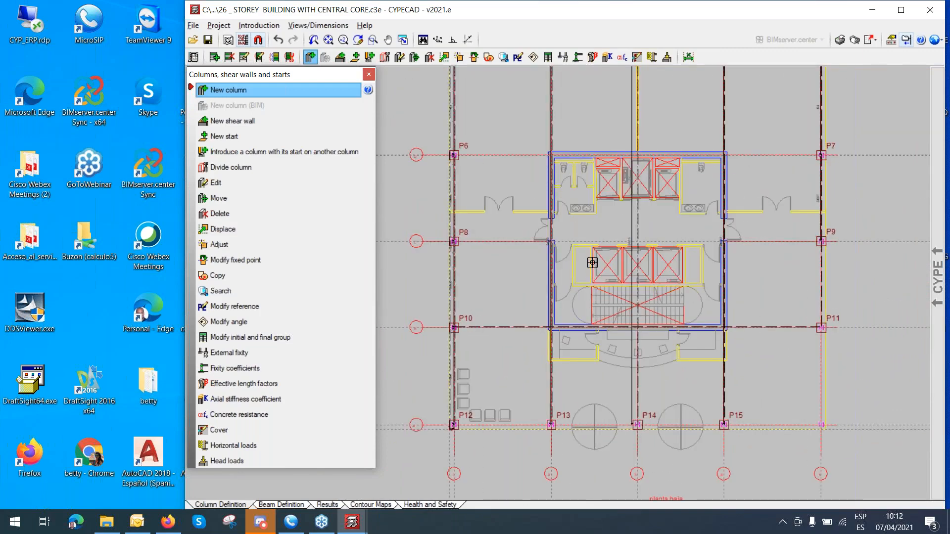
click(565, 223)
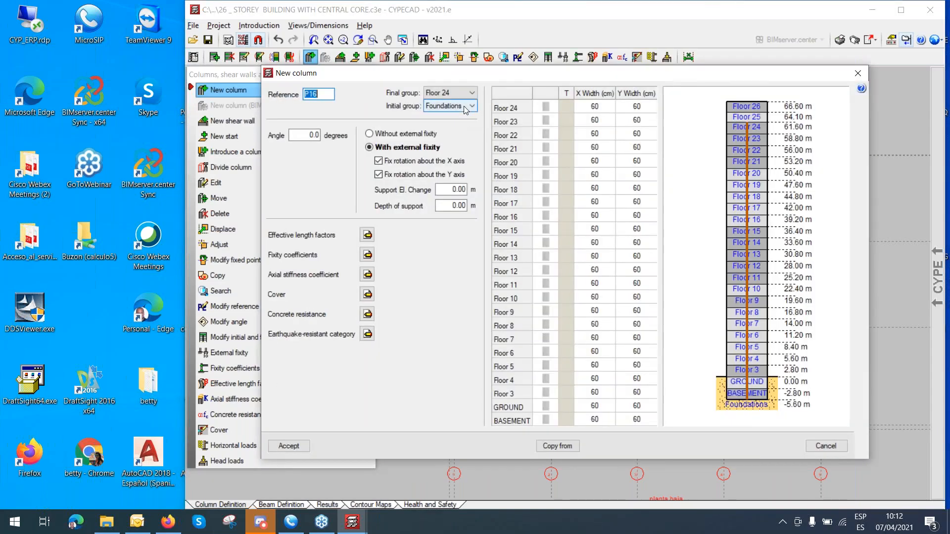
click(471, 93)
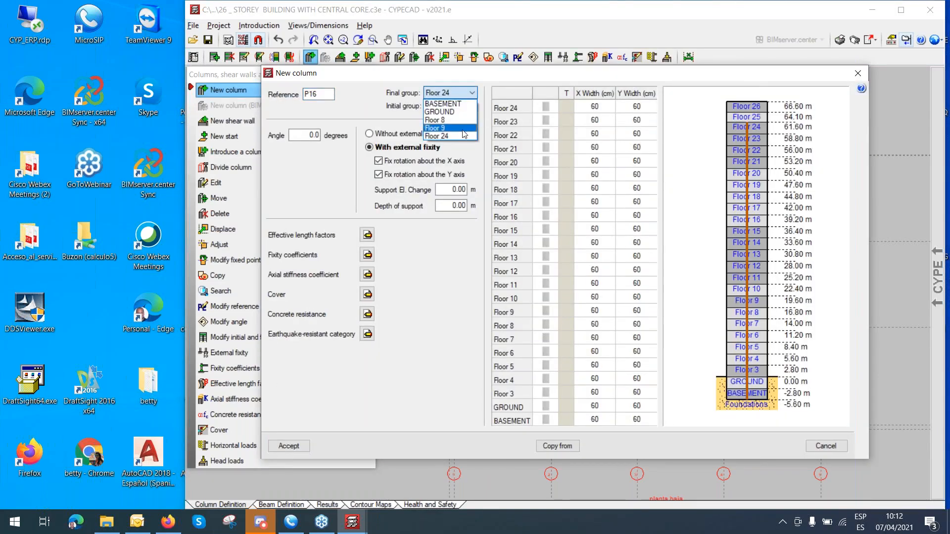
click(472, 93)
click(472, 93)
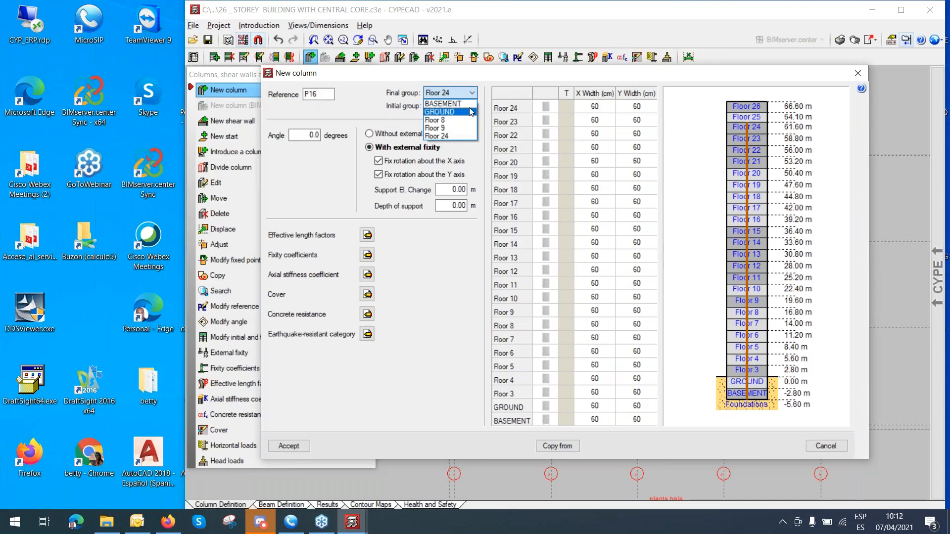
click(462, 135)
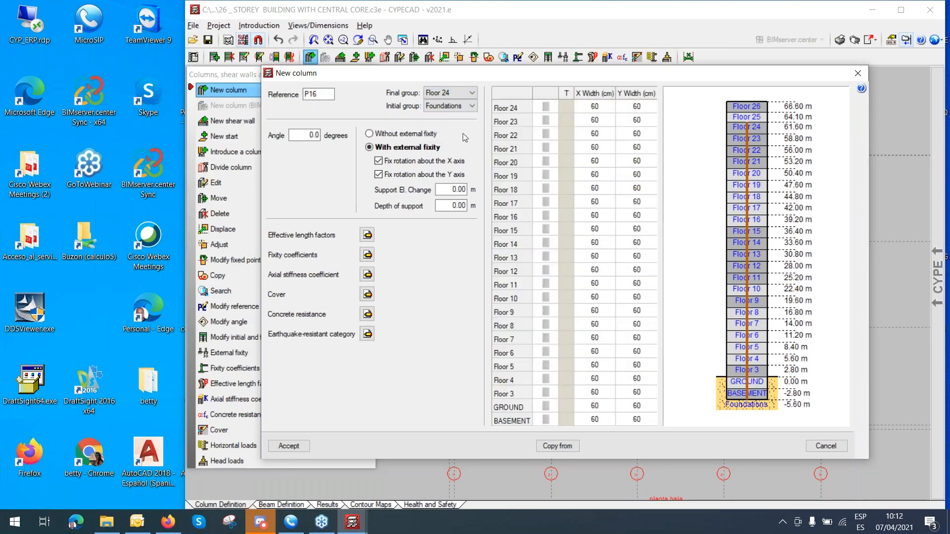
click(473, 103)
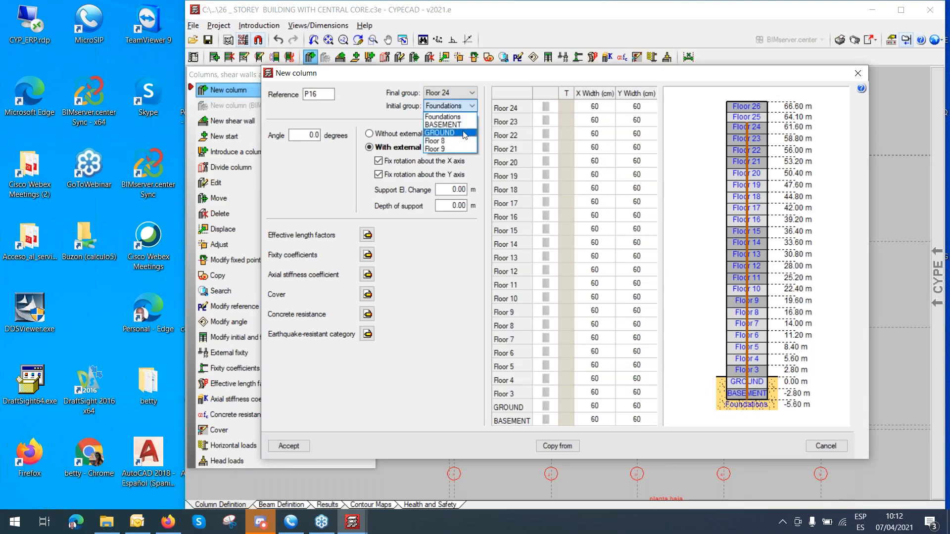
click(465, 107)
click(472, 93)
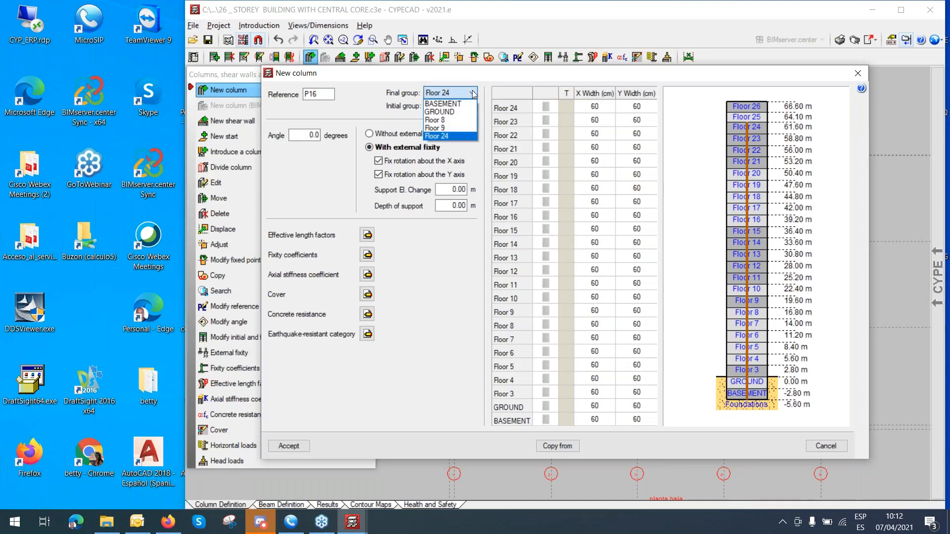
click(471, 151)
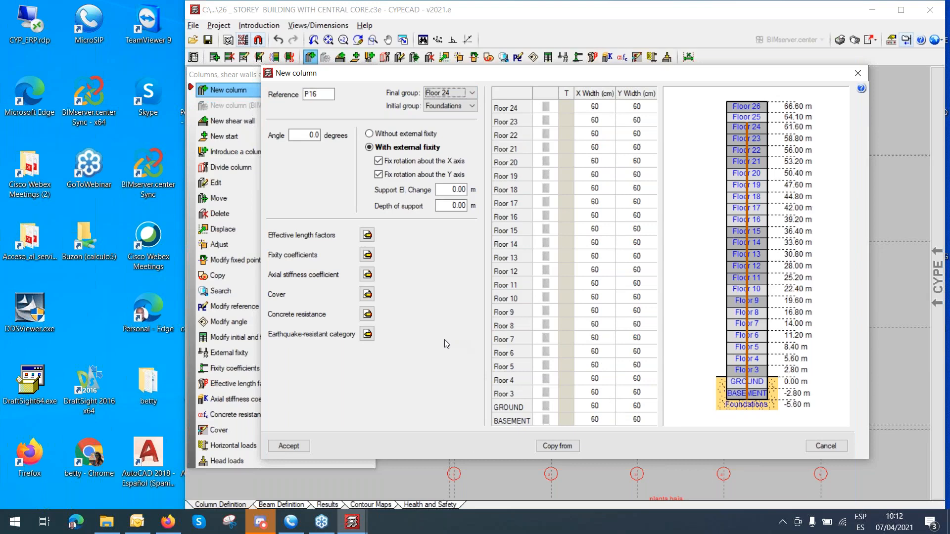
Accept the new column's settings and place the column at the core's upper-left corner, on the left wall's outer face in line with P6.
click(288, 445)
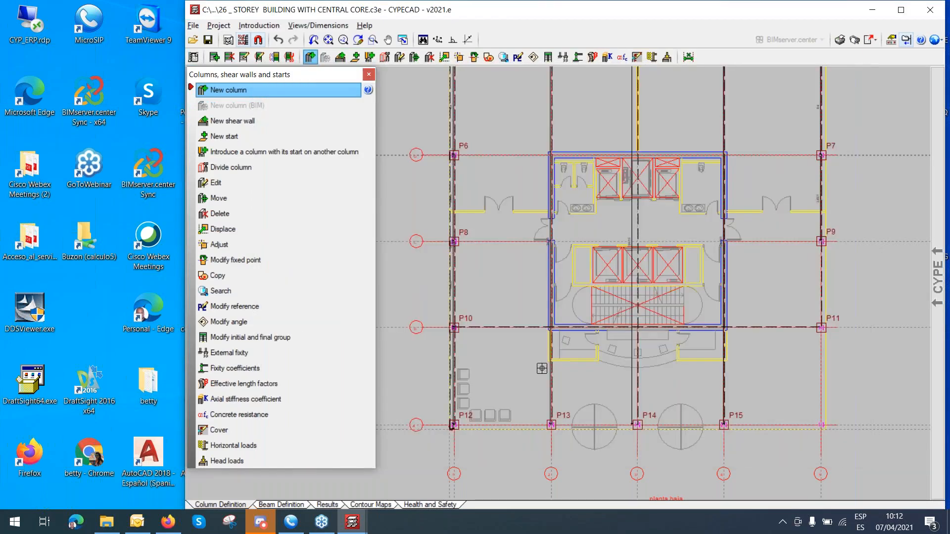
scroll(542, 368, up, 3)
middle_drag(542, 368, 495, 452)
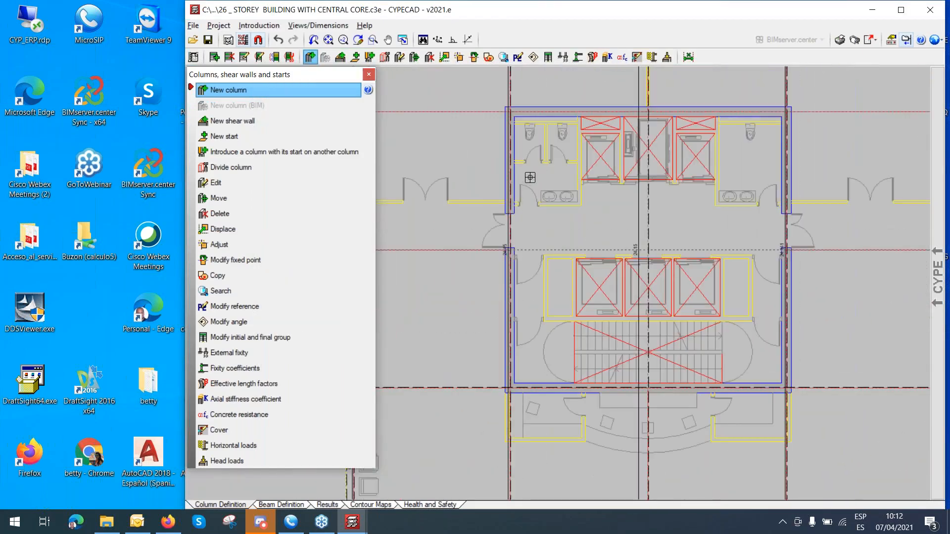
middle_drag(530, 207, 530, 242)
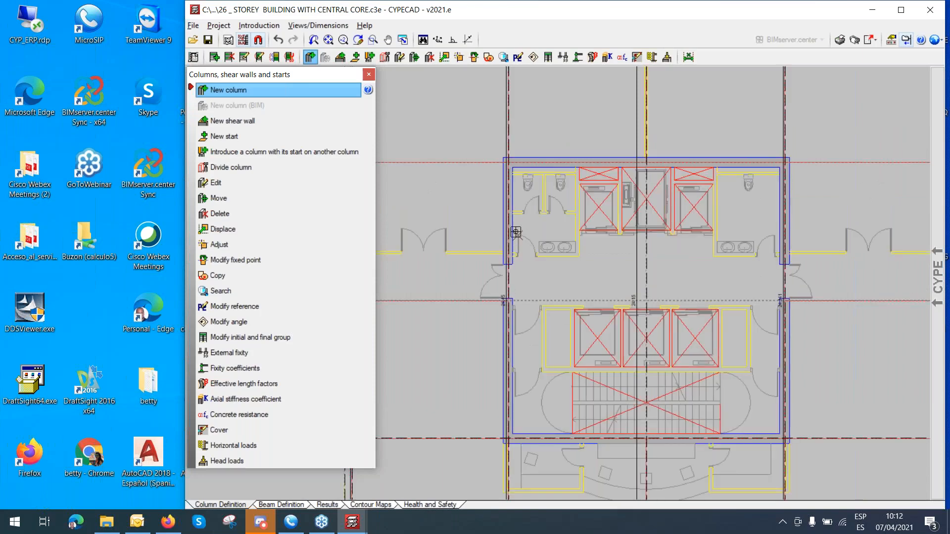
scroll(515, 169, up, 2)
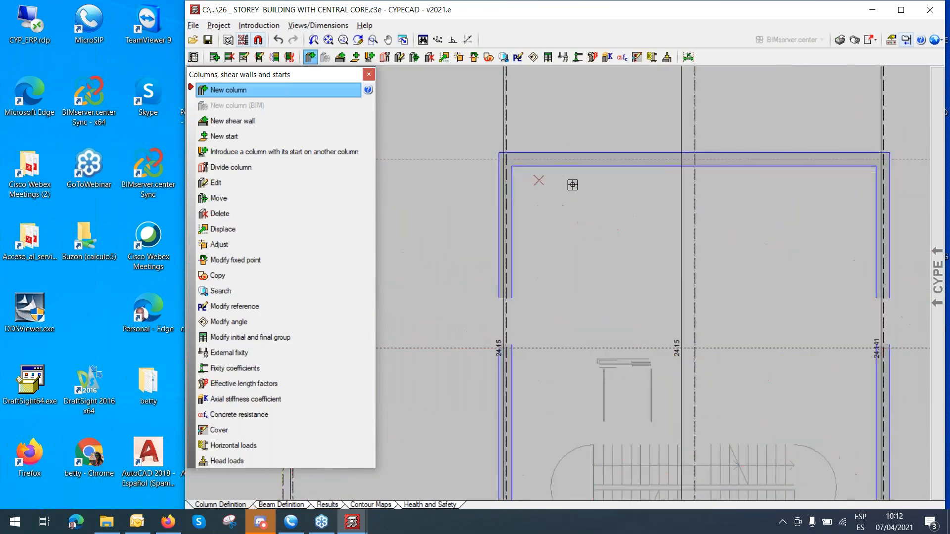
middle_drag(573, 185, 642, 195)
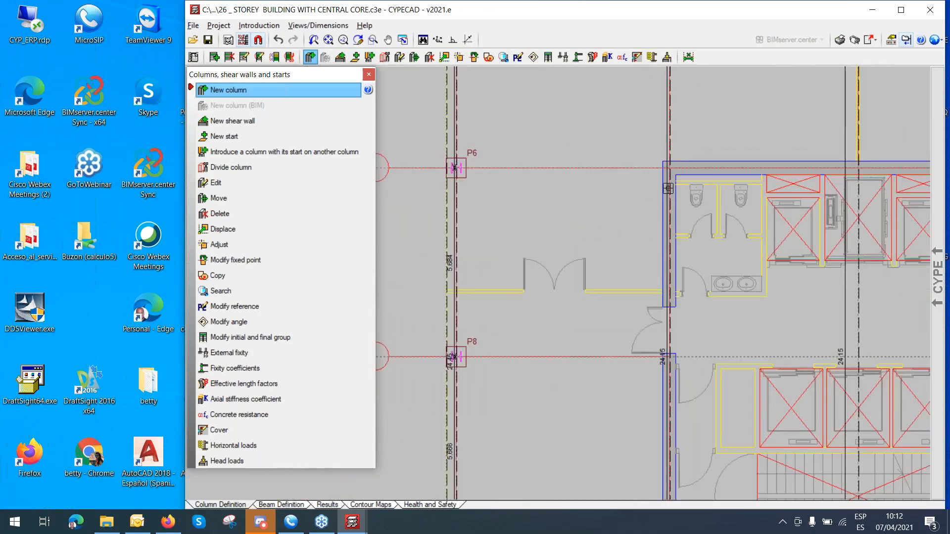
scroll(668, 188, up, 3)
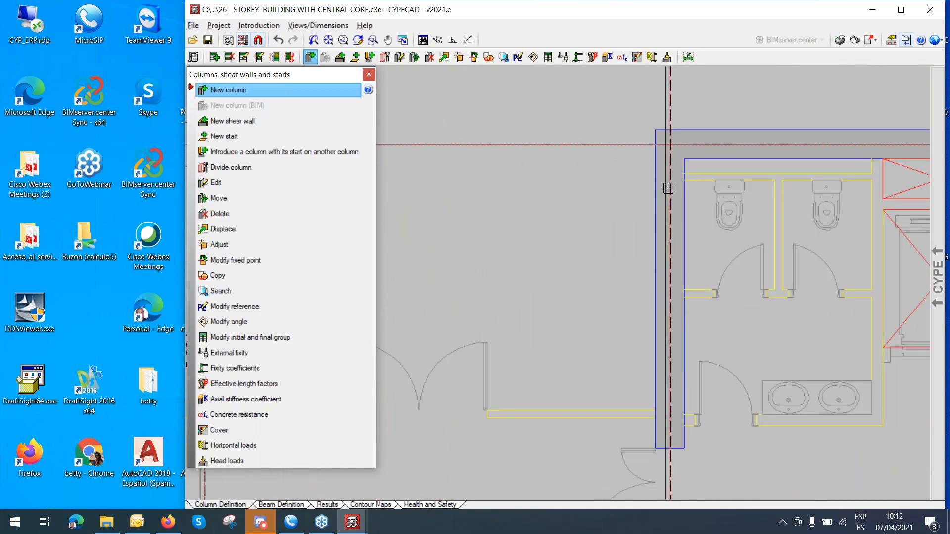
click(658, 147)
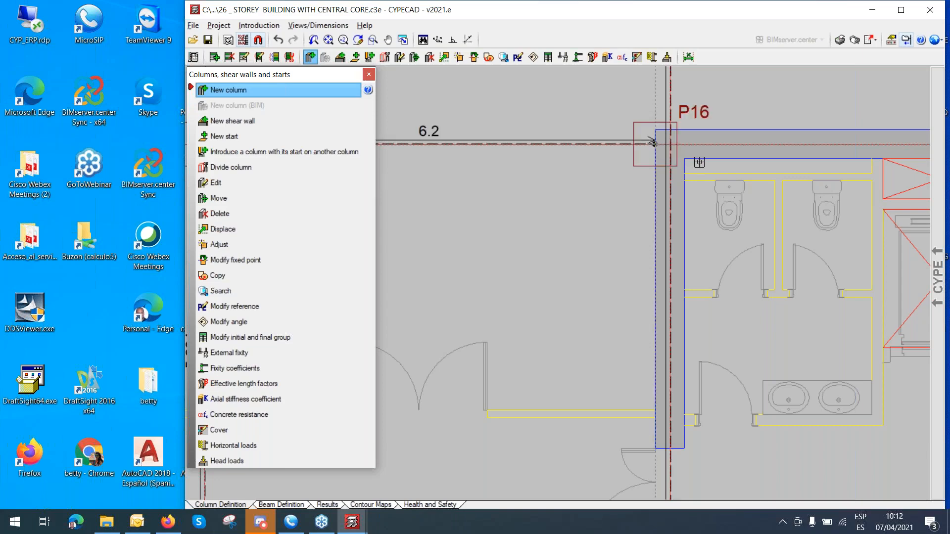
Place a column where the central vertical grid line meets the outer face of the core's upper wall.
scroll(697, 164, down, 5)
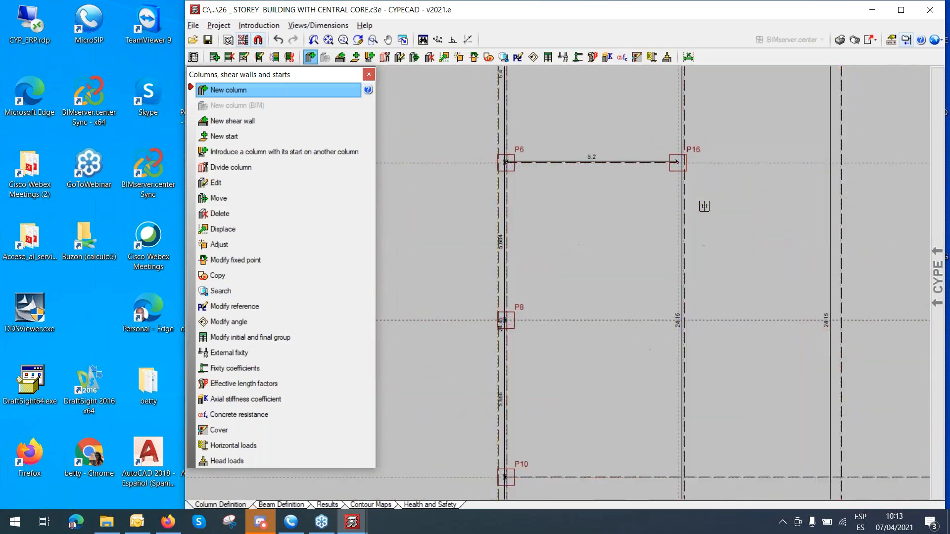
scroll(535, 223, up, 5)
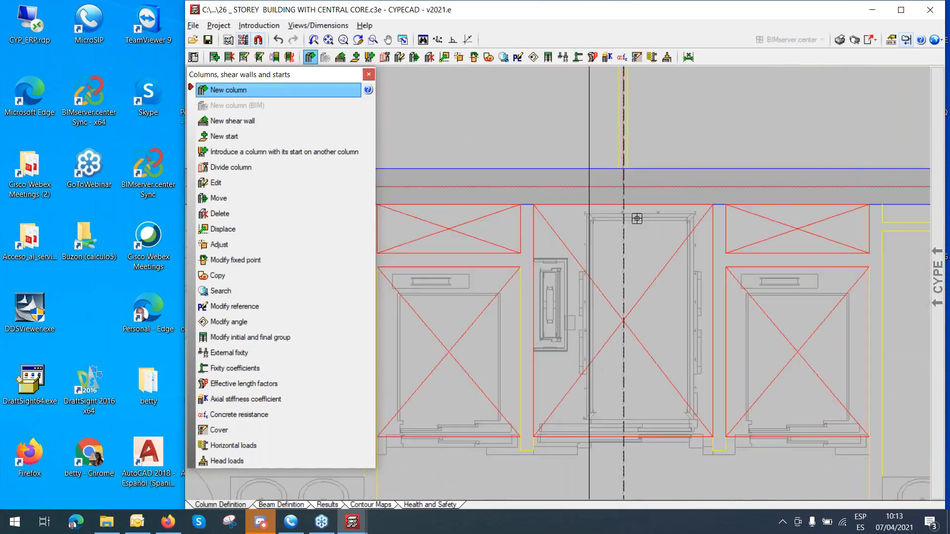
scroll(637, 218, up, 2)
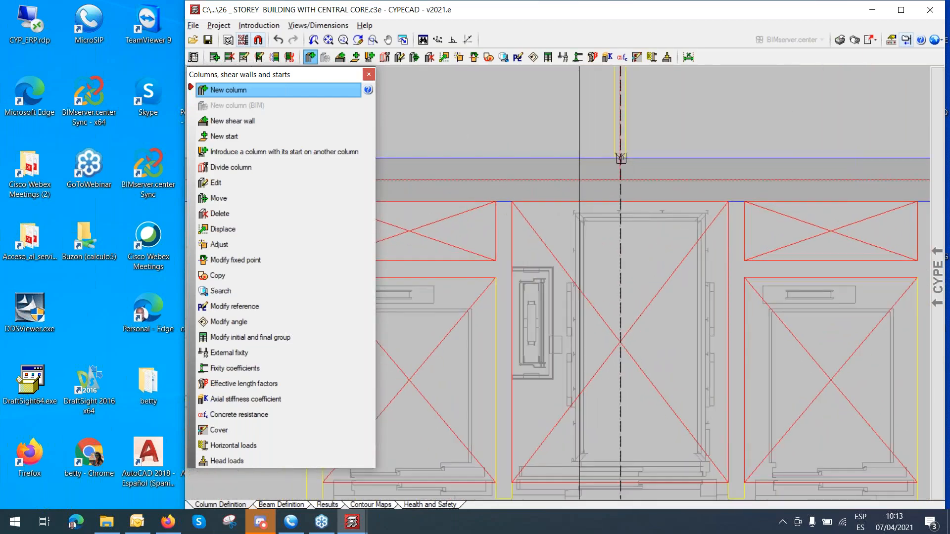
scroll(620, 158, down, 4)
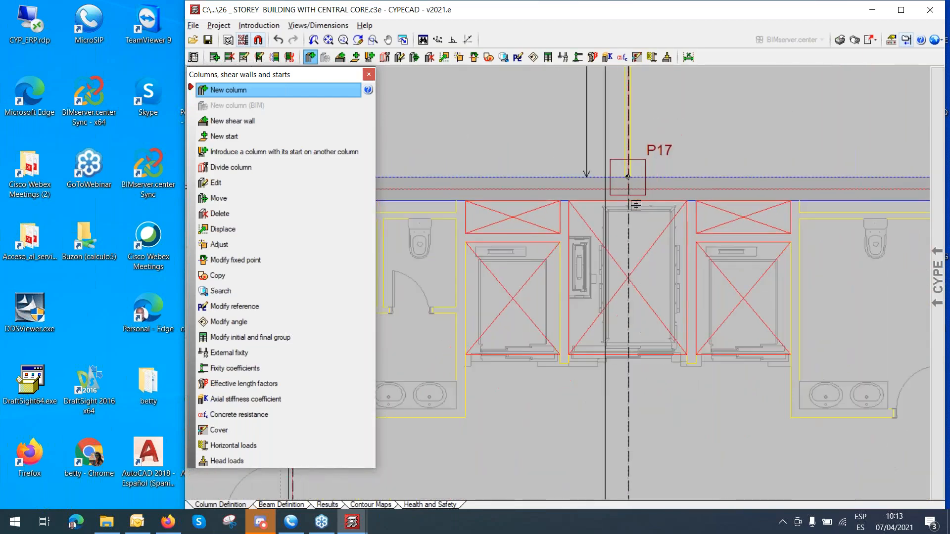
Try placing another column where the central vertical grid line crosses the upper core wall's axis, and undo it.
scroll(423, 198, up, 3)
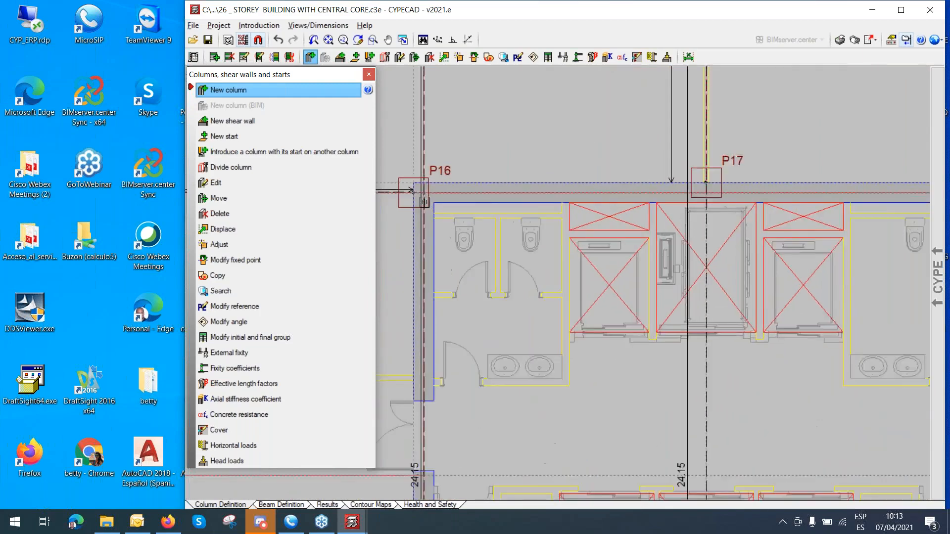
middle_drag(521, 210, 908, 214)
scroll(819, 243, down, 1)
scroll(818, 243, down, 1)
scroll(792, 249, up, 2)
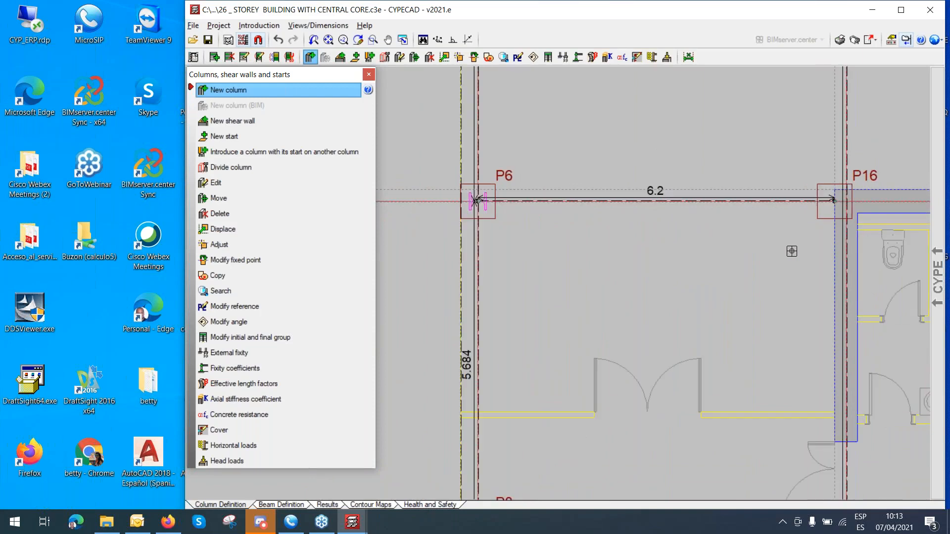
middle_drag(782, 244, 503, 243)
middle_drag(670, 266, 445, 275)
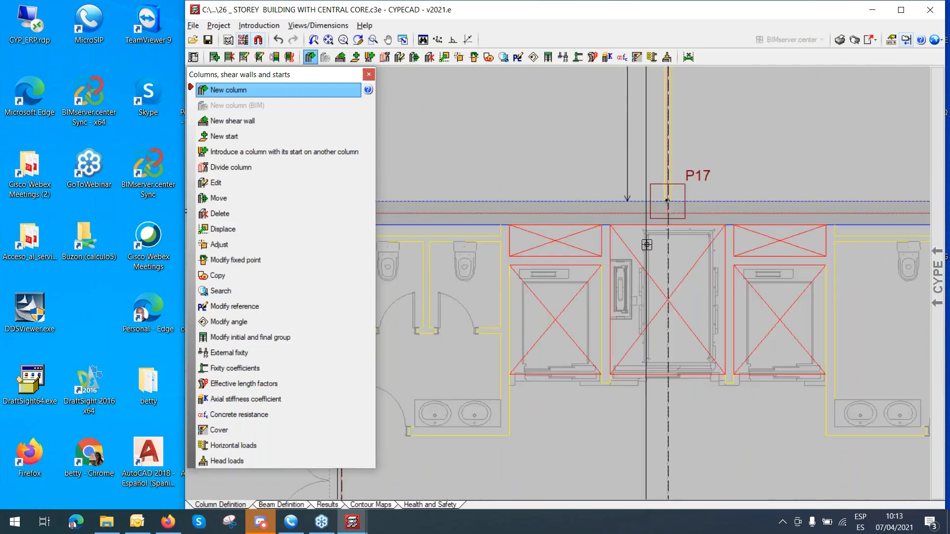
scroll(651, 244, up, 1)
scroll(651, 243, up, 1)
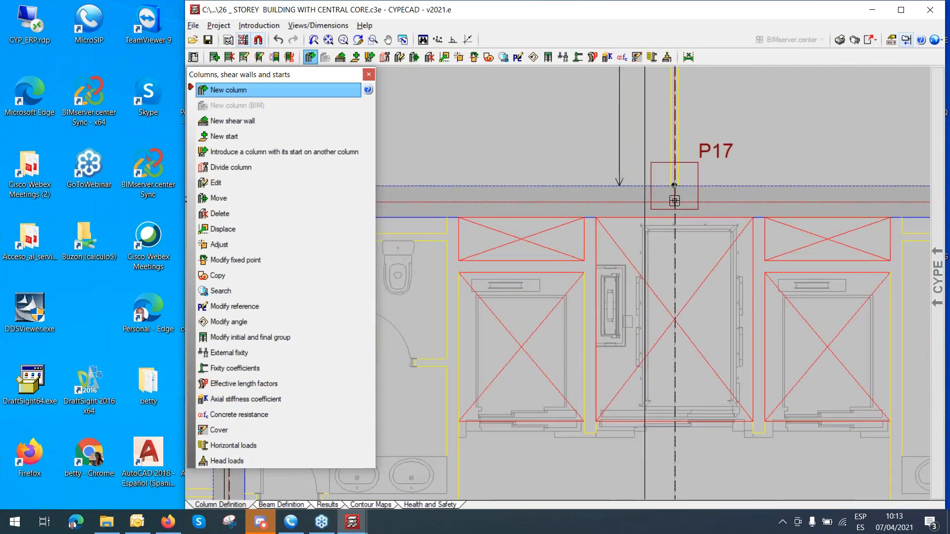
click(674, 201)
scroll(673, 199, up, 2)
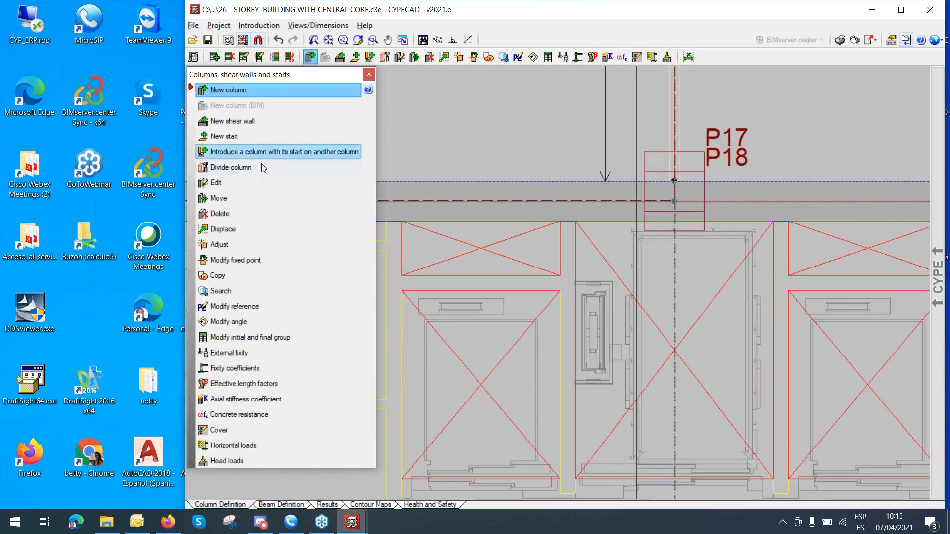
click(279, 40)
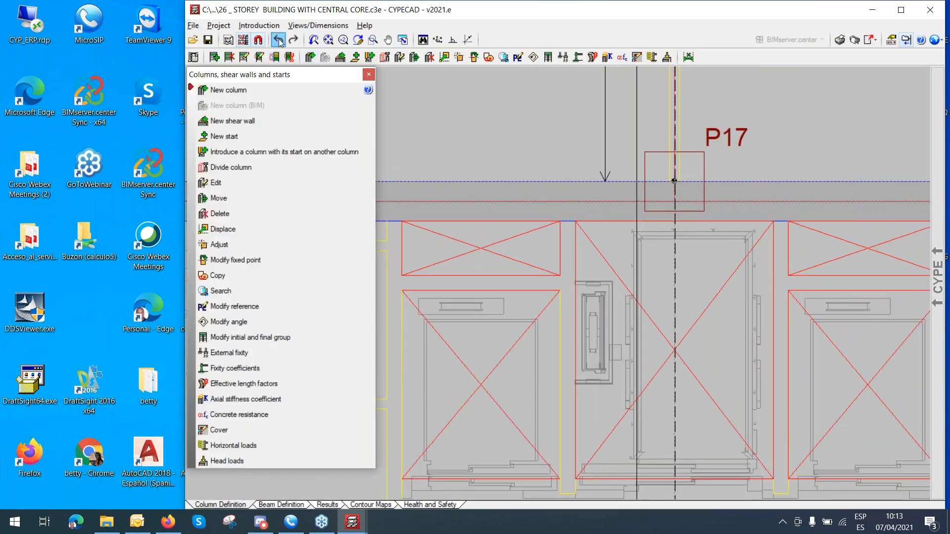
Review the available final groups in a new column's settings, and close the settings and the column tools.
click(242, 90)
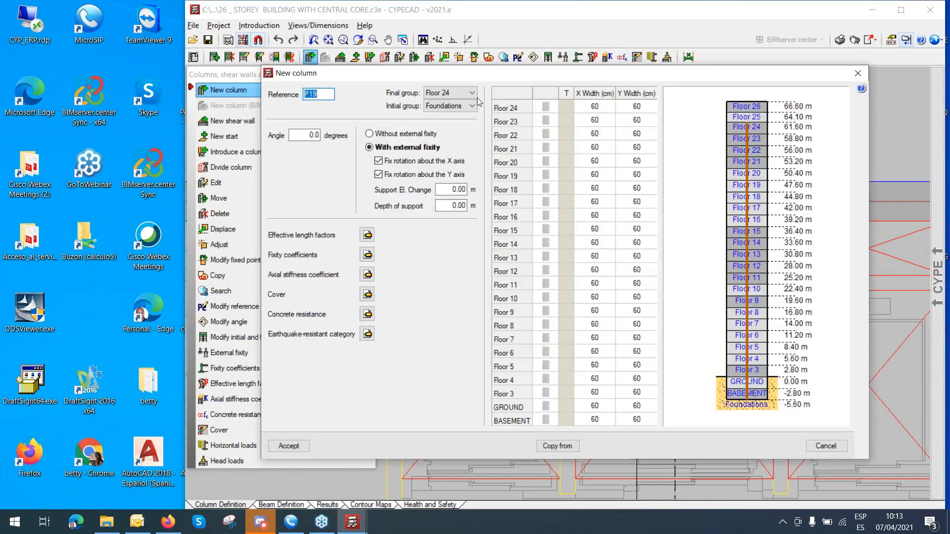
click(472, 92)
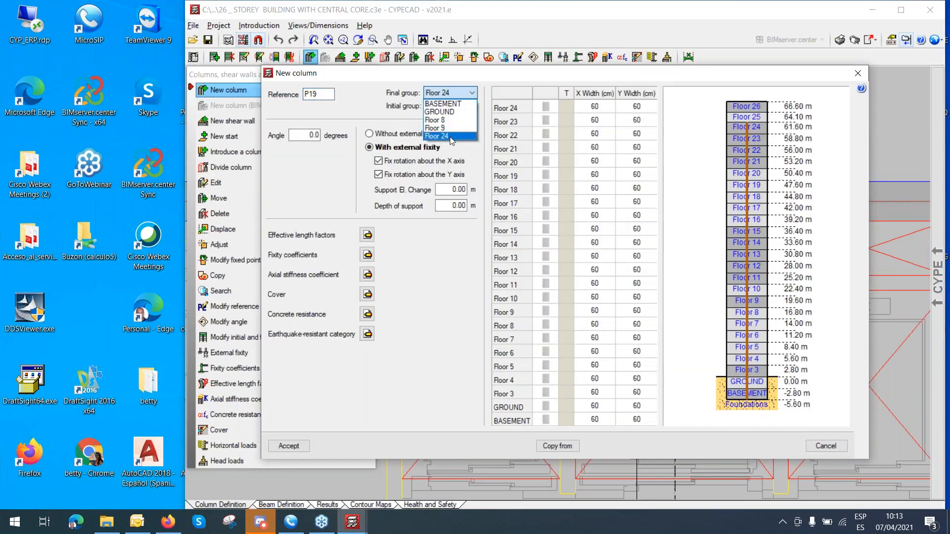
click(463, 95)
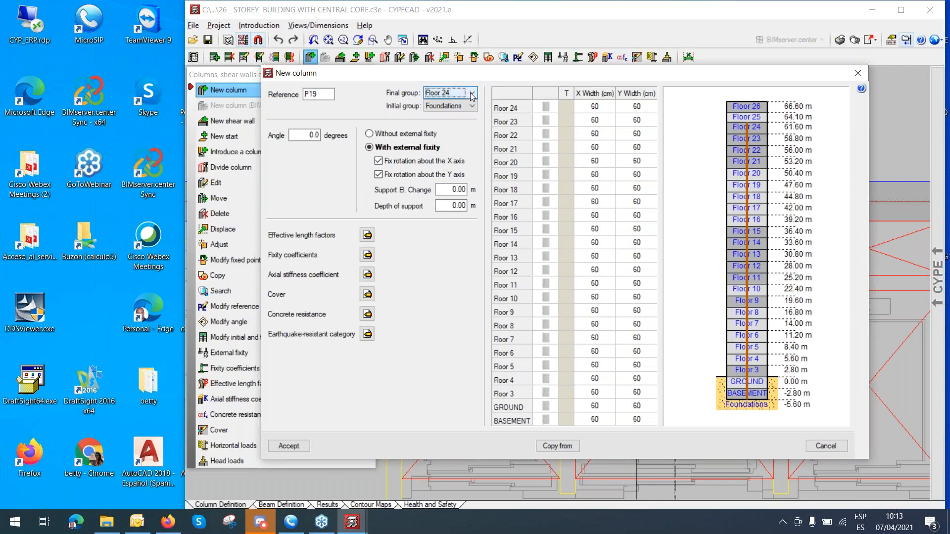
click(472, 94)
click(472, 95)
click(857, 76)
click(374, 75)
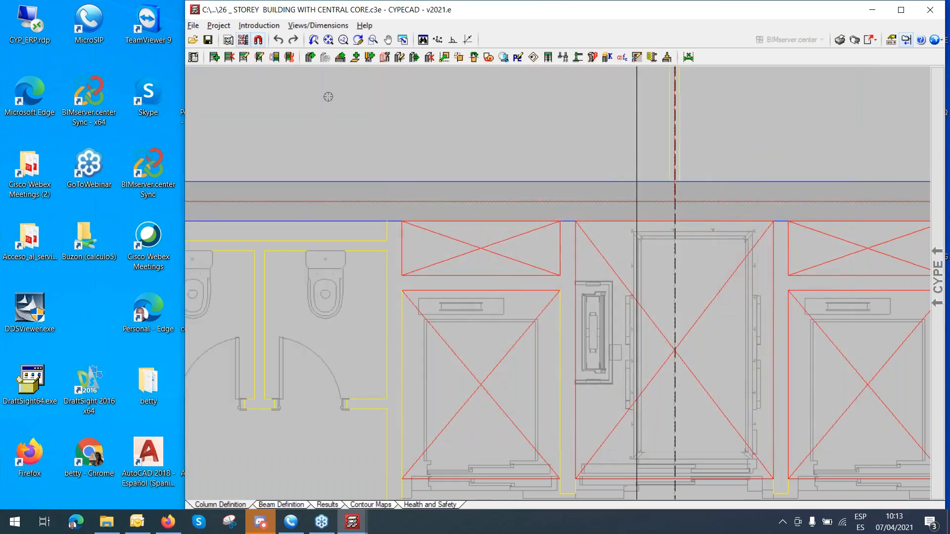
Review the floor heights and elevations, and the group names, use categories and loads.
click(259, 25)
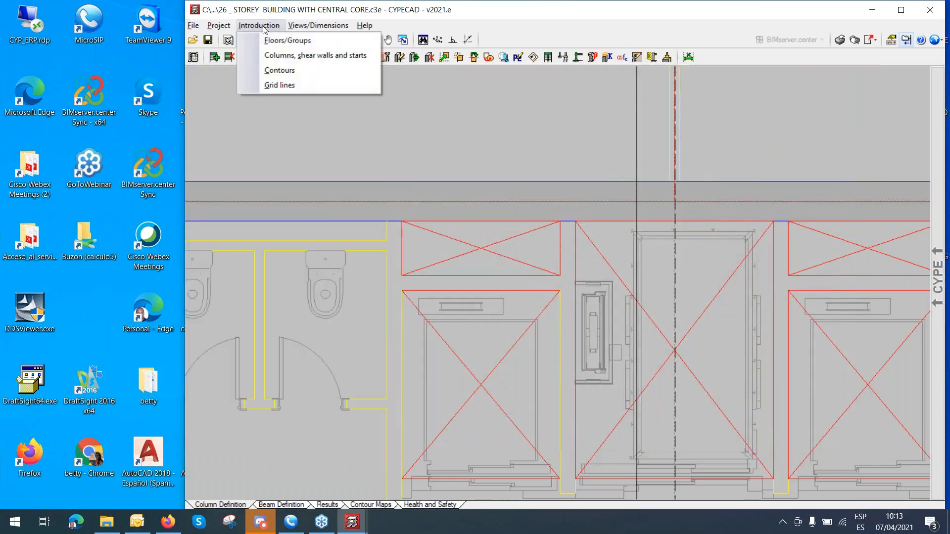
click(286, 40)
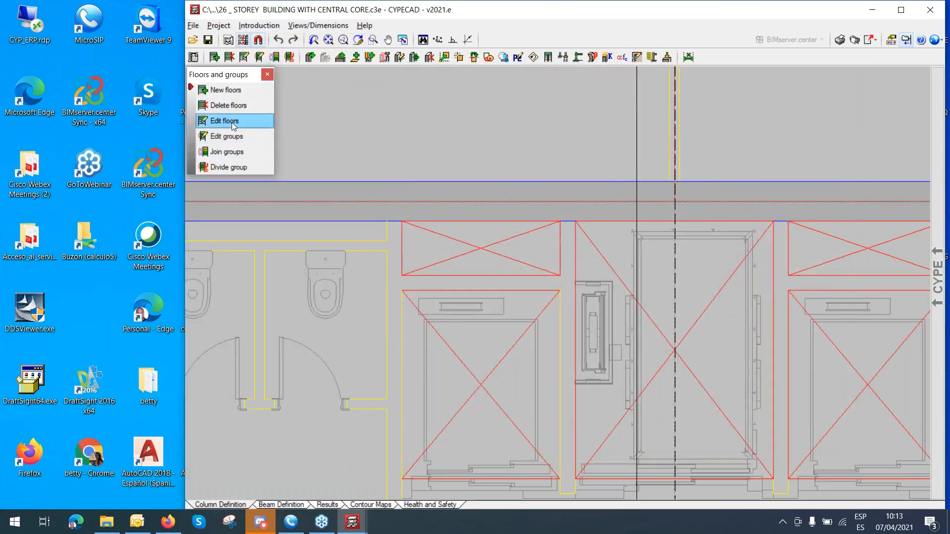
click(235, 123)
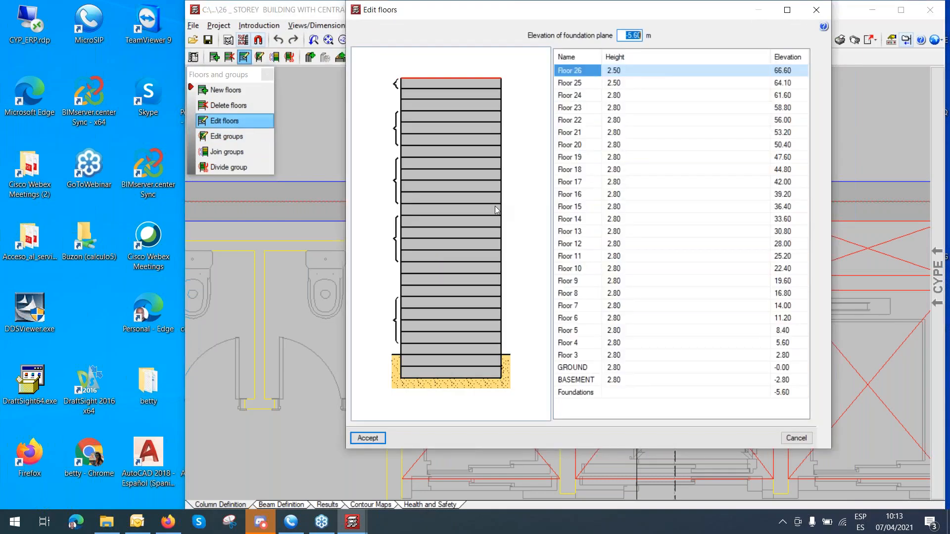
click(379, 439)
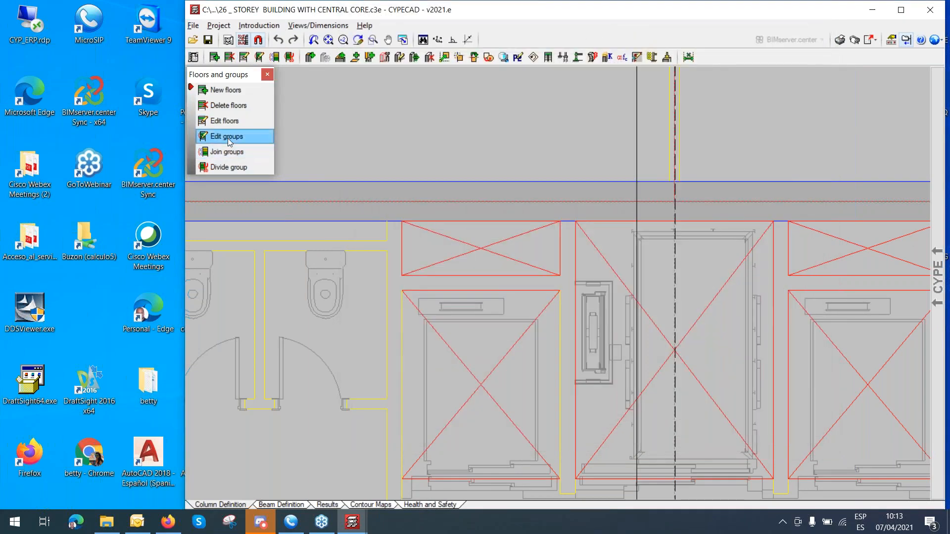
click(228, 137)
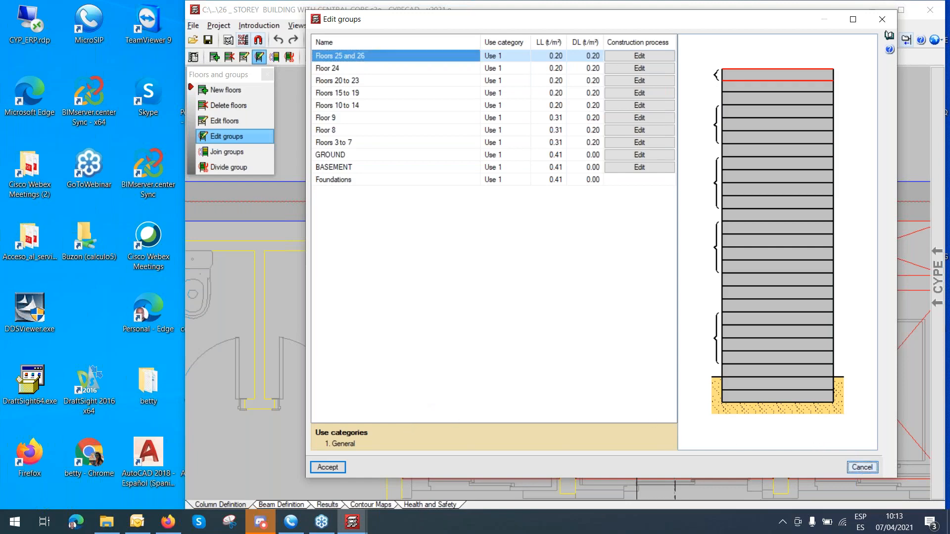
click(863, 467)
Inspect the options for joining and dividing groups, cancel both, and recheck the floor list.
click(236, 151)
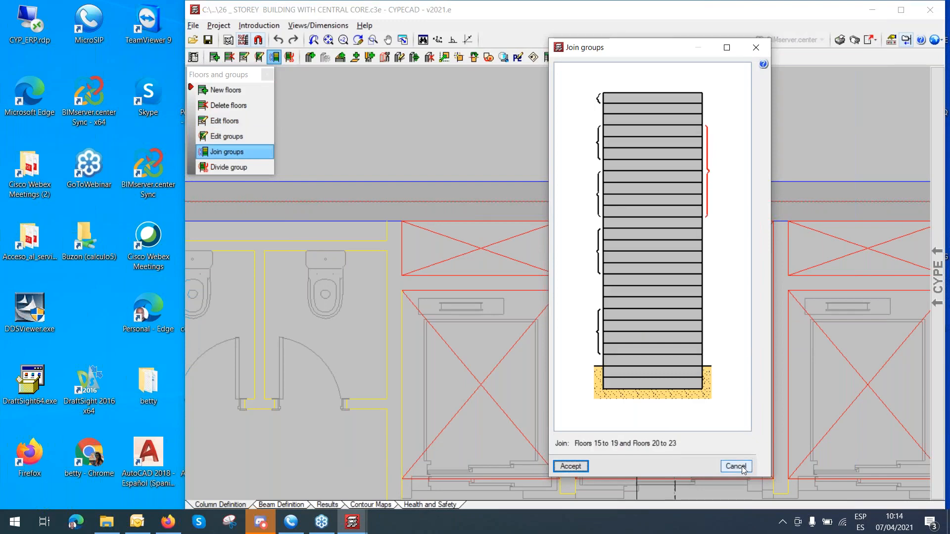
click(736, 466)
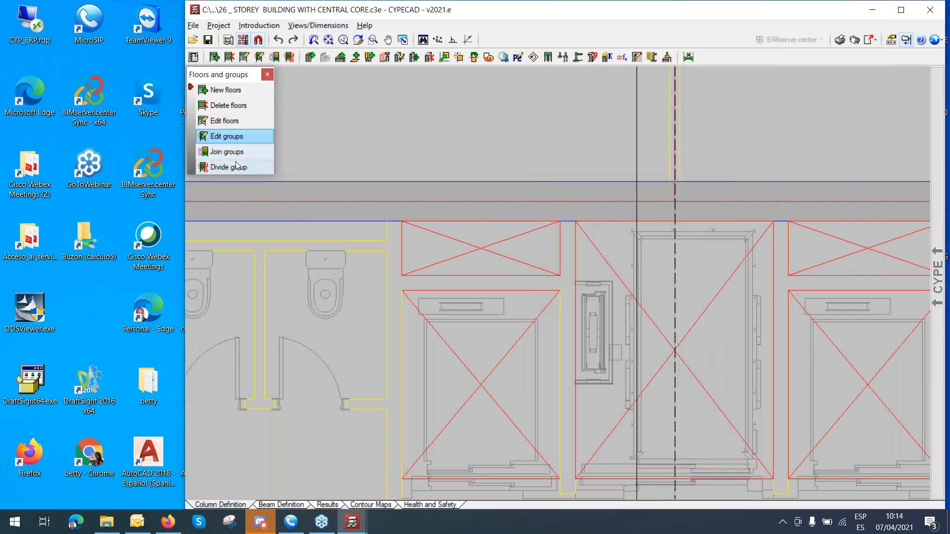
click(230, 167)
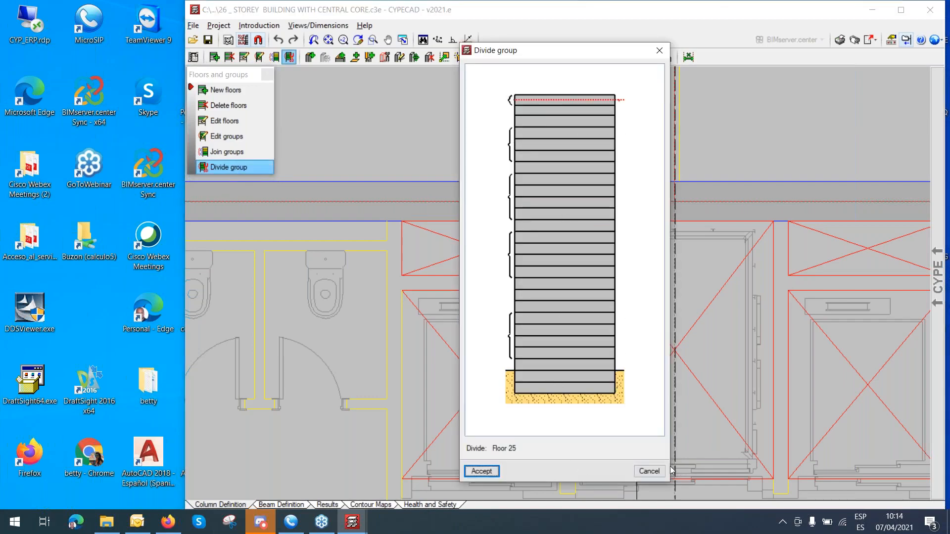
click(648, 471)
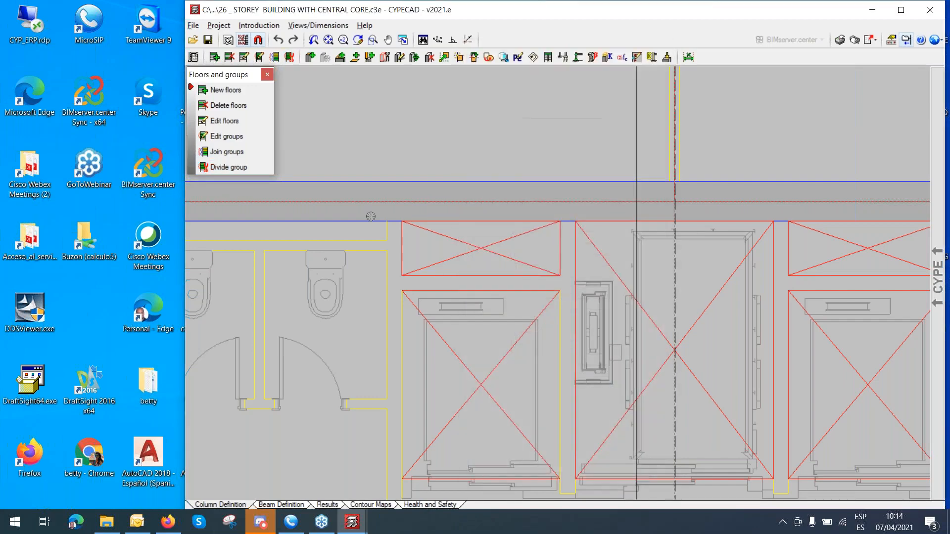
click(230, 122)
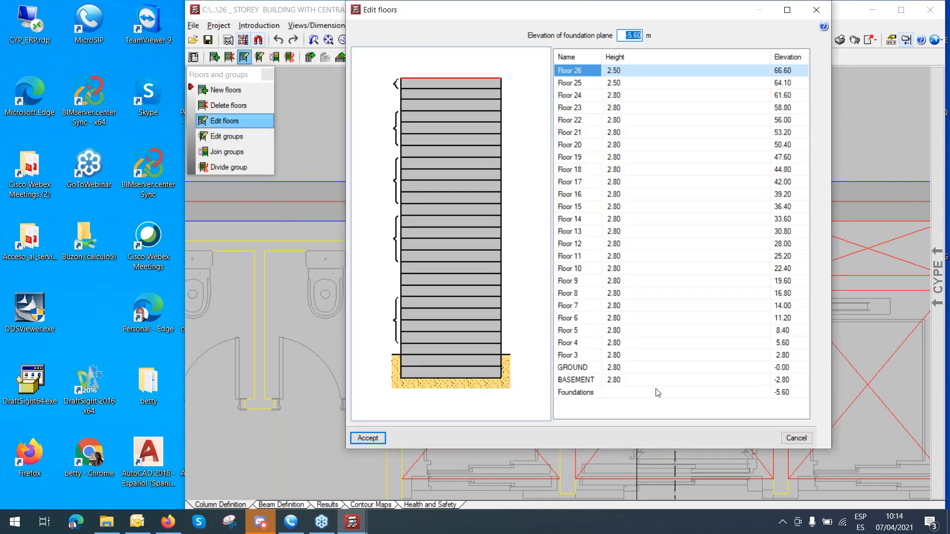
click(796, 438)
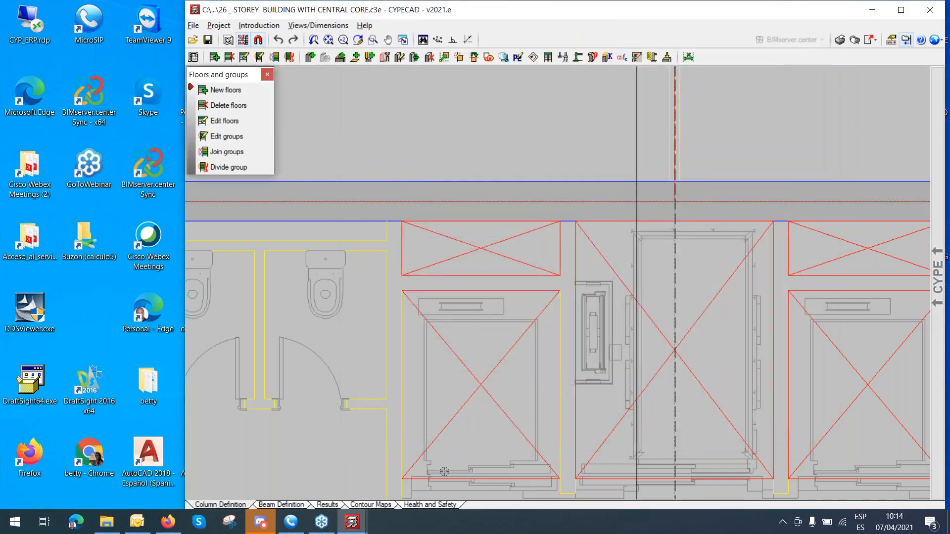
Set up a new 60x60 cm column with external fixity, running from Foundations to Floor 24.
click(258, 26)
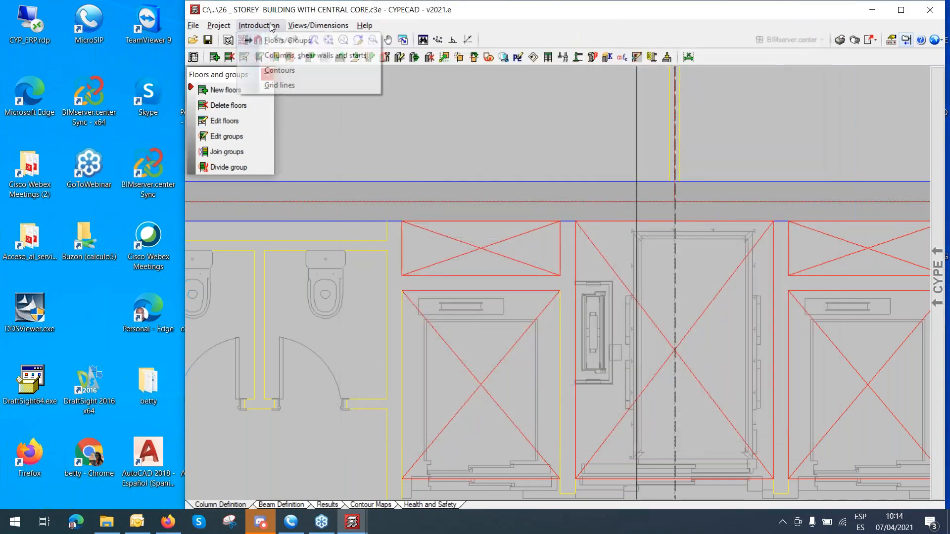
click(280, 55)
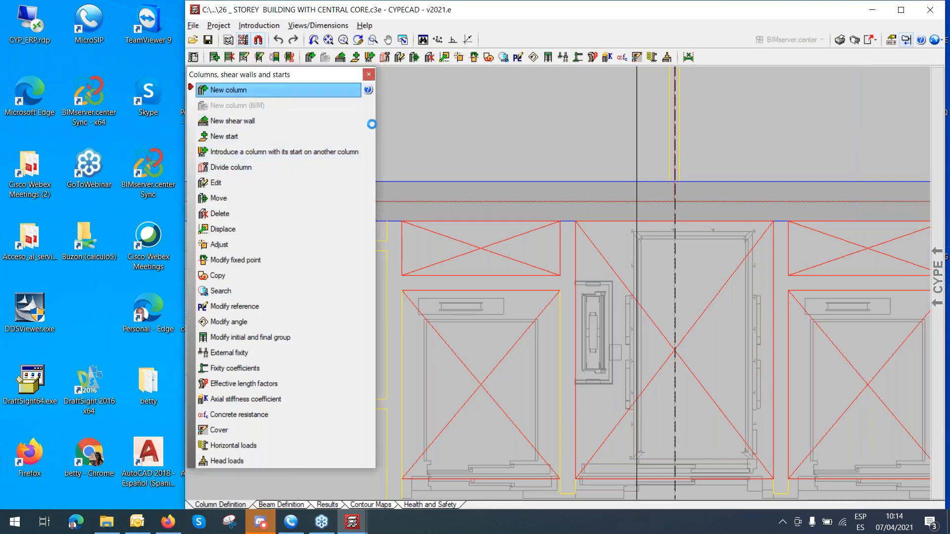
click(231, 90)
click(474, 92)
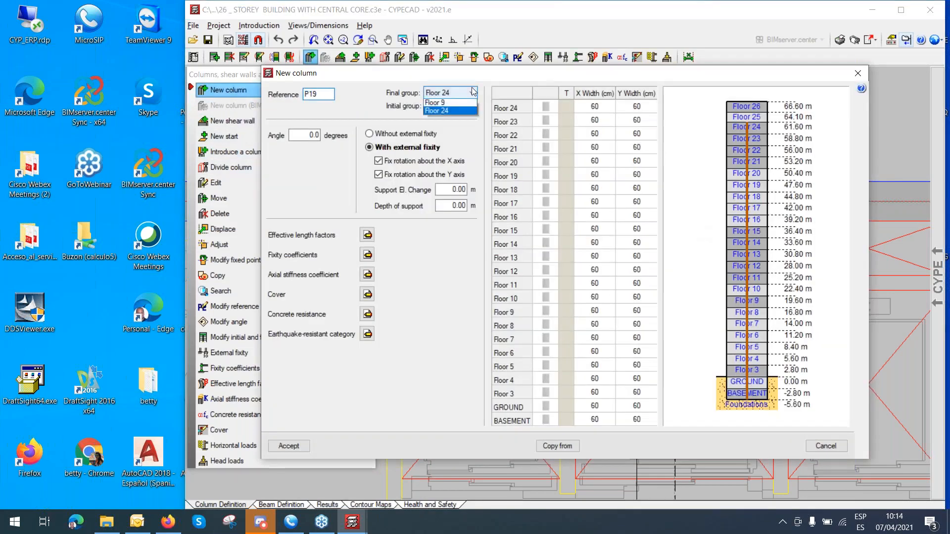
click(460, 135)
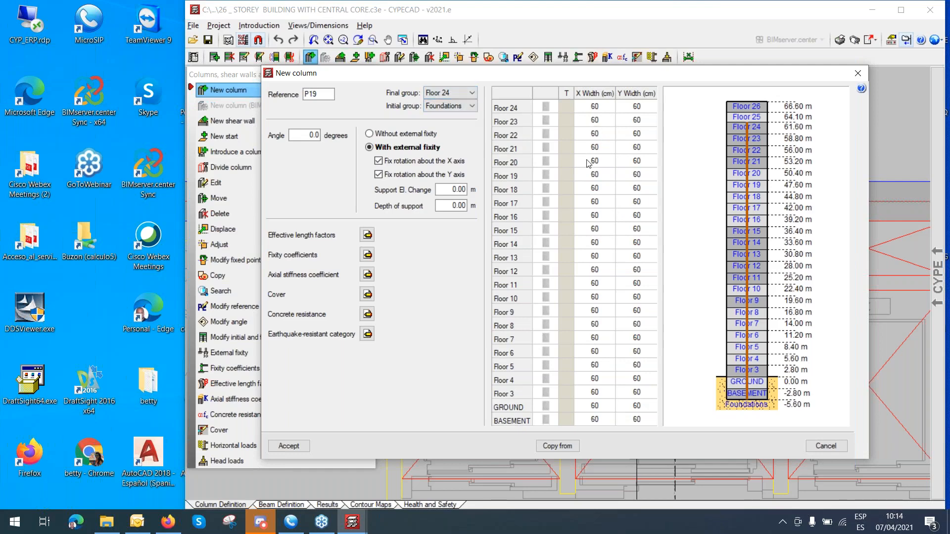
click(472, 94)
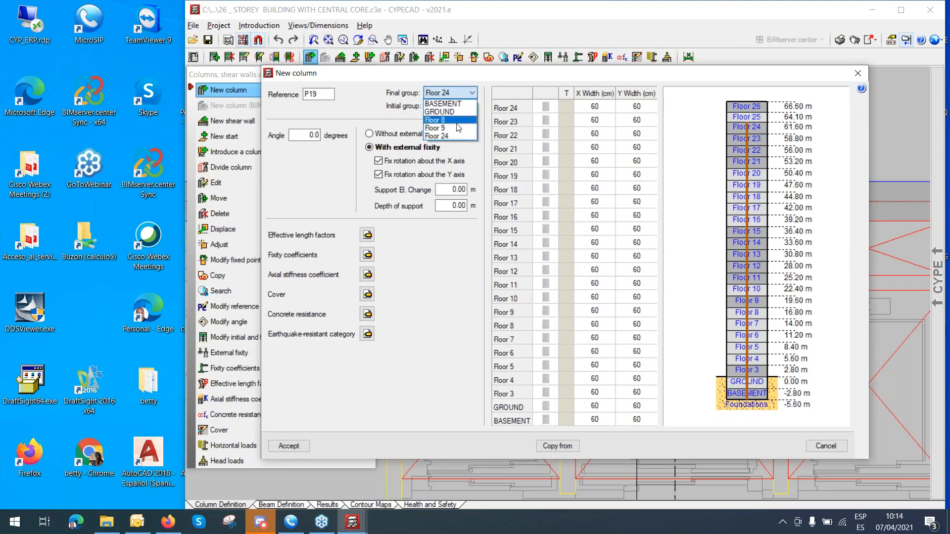
click(452, 136)
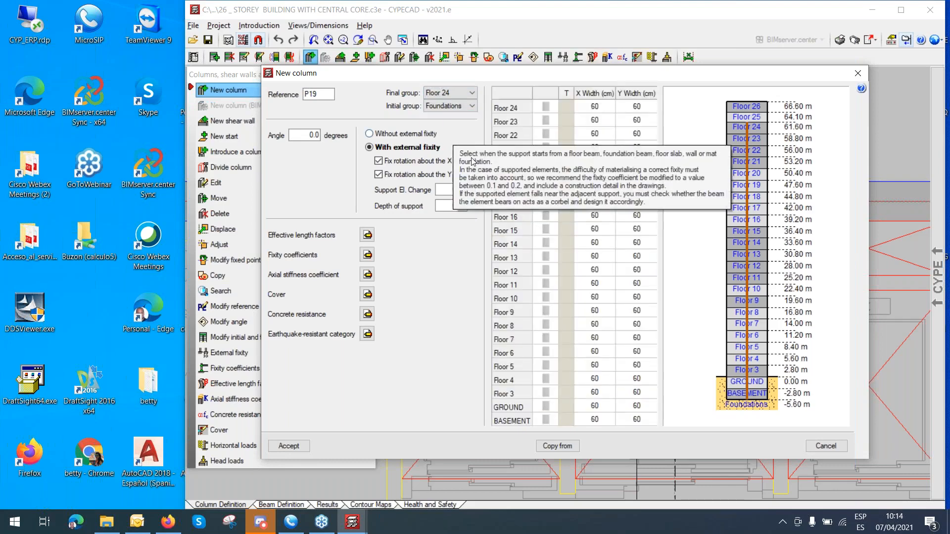
click(297, 446)
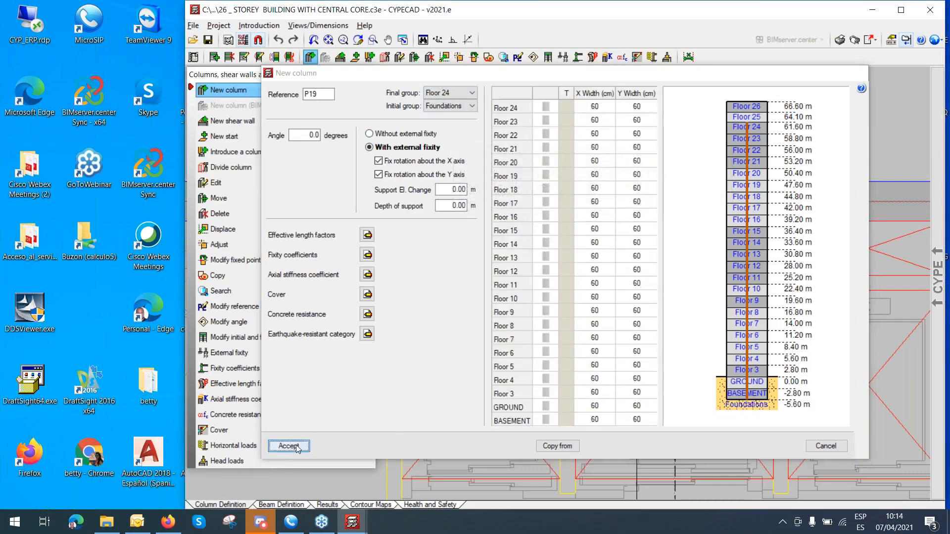
Place the column where the central vertical grid line crosses the axis of the upper core wall.
scroll(576, 294, down, 5)
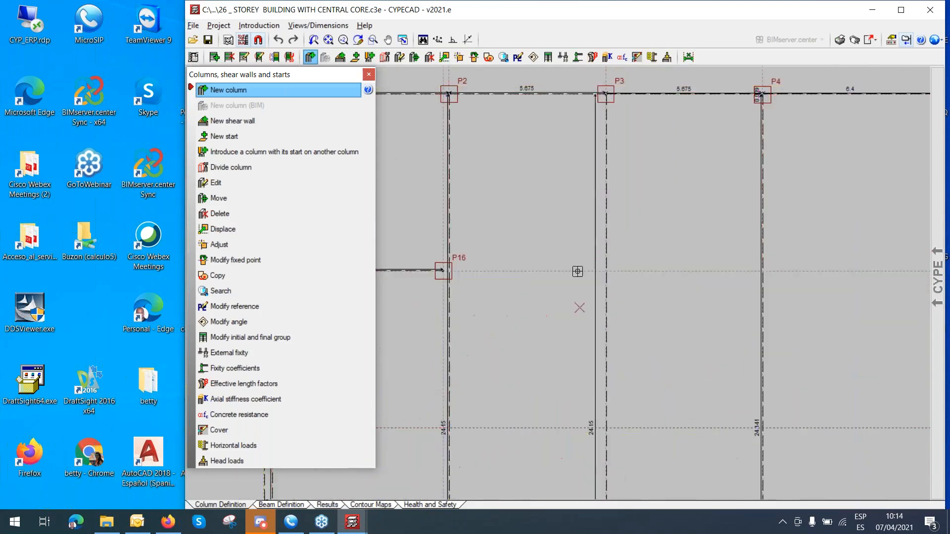
middle_drag(576, 271, 587, 130)
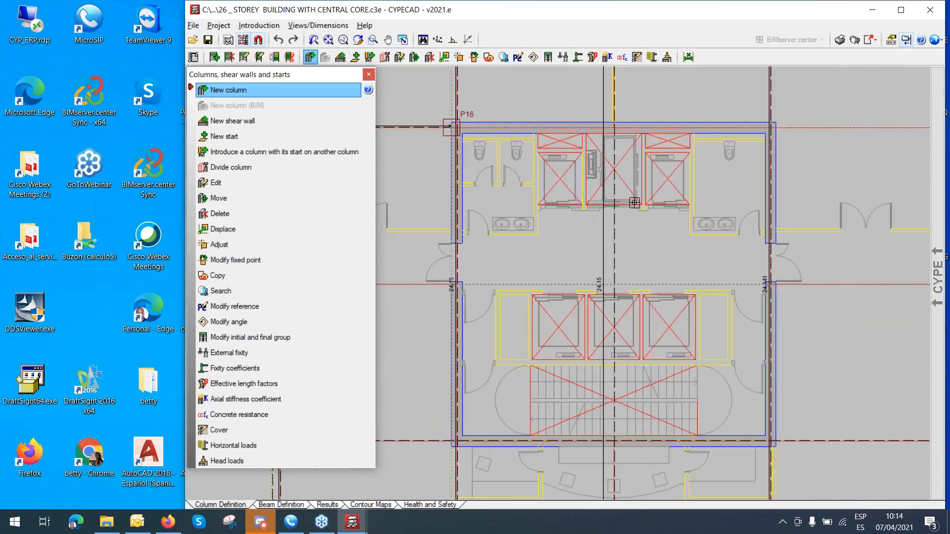
scroll(634, 202, down, 2)
scroll(691, 228, up, 3)
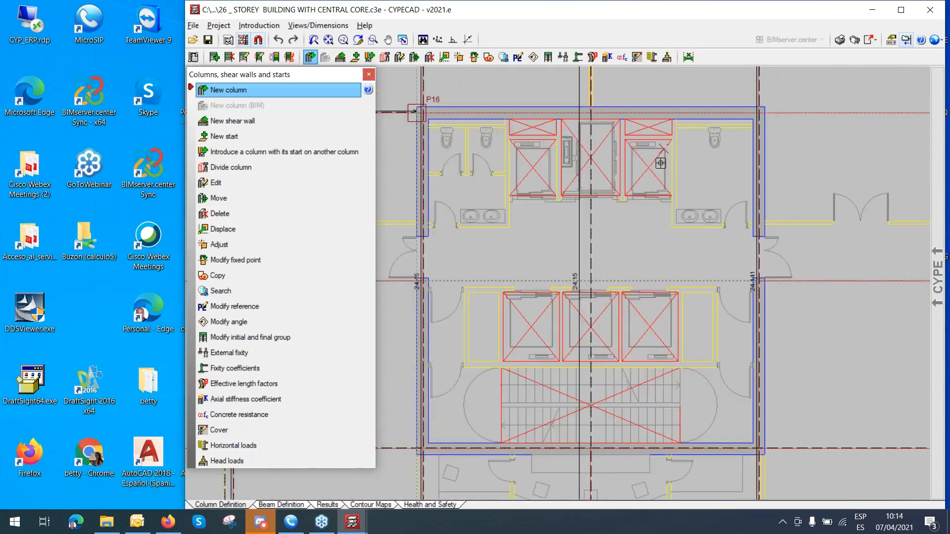
middle_drag(643, 173, 719, 263)
scroll(688, 196, up, 4)
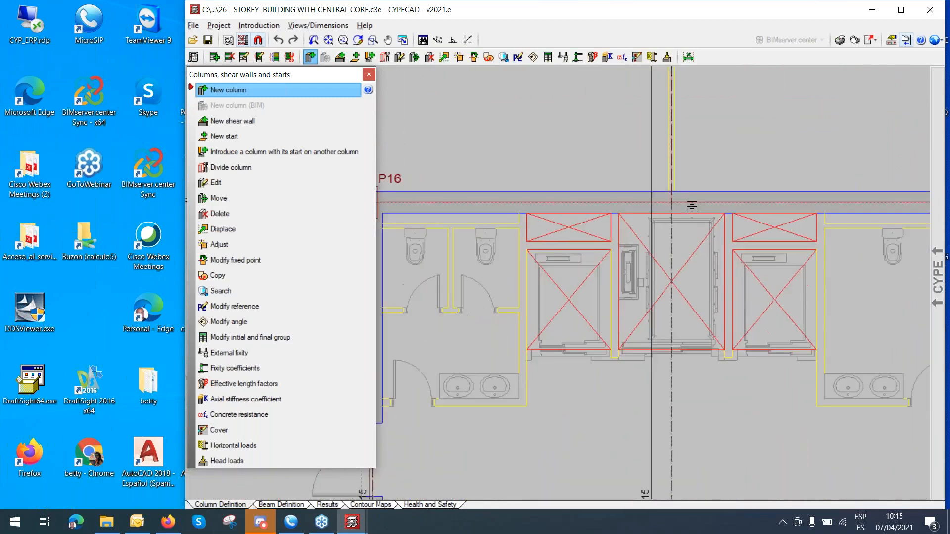
scroll(691, 206, down, 2)
scroll(689, 207, up, 2)
middle_drag(687, 207, 731, 174)
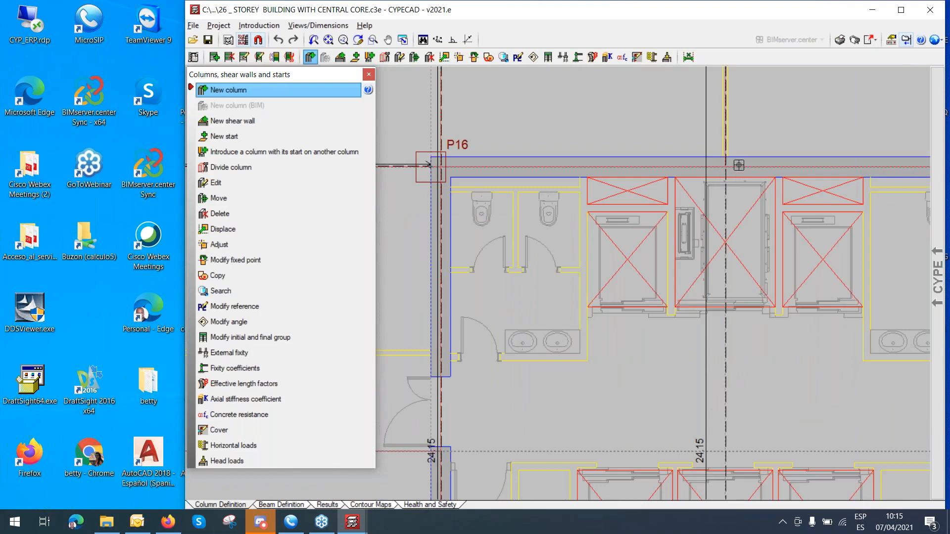
click(726, 167)
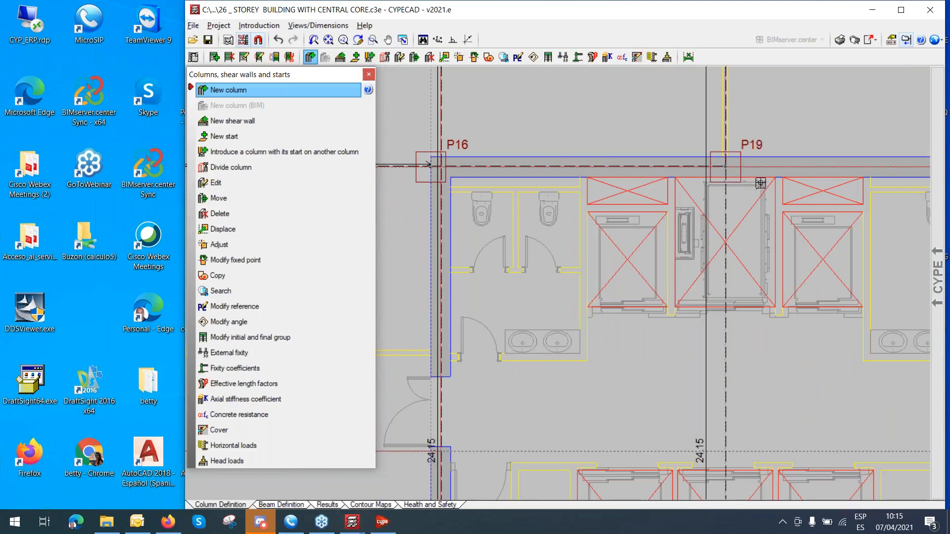
Place a column at the core's upper right corner, where the wall axes intersect.
scroll(747, 193, down, 2)
scroll(692, 206, up, 5)
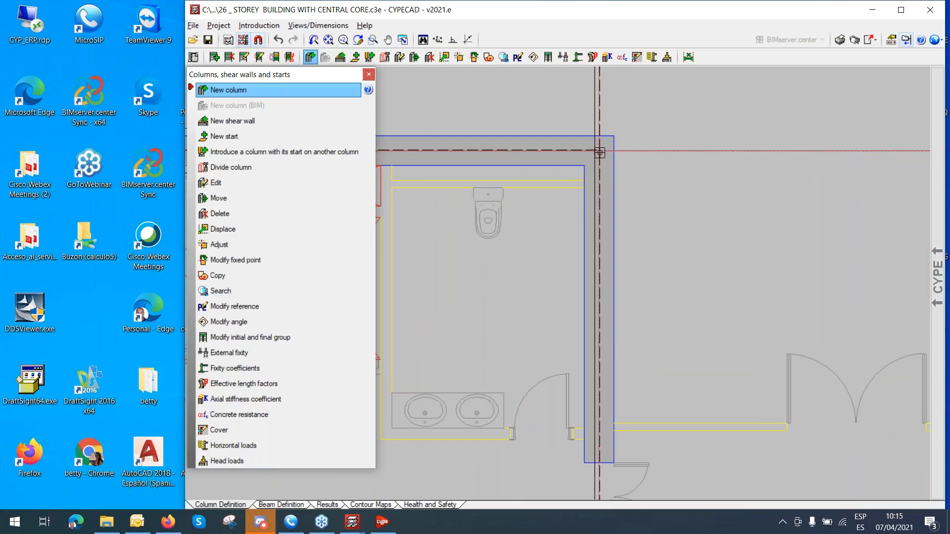
click(599, 151)
Place a column on the core's left wall axis where it meets horizontal grid line C.
scroll(604, 159, down, 2)
scroll(637, 249, down, 3)
scroll(634, 272, up, 3)
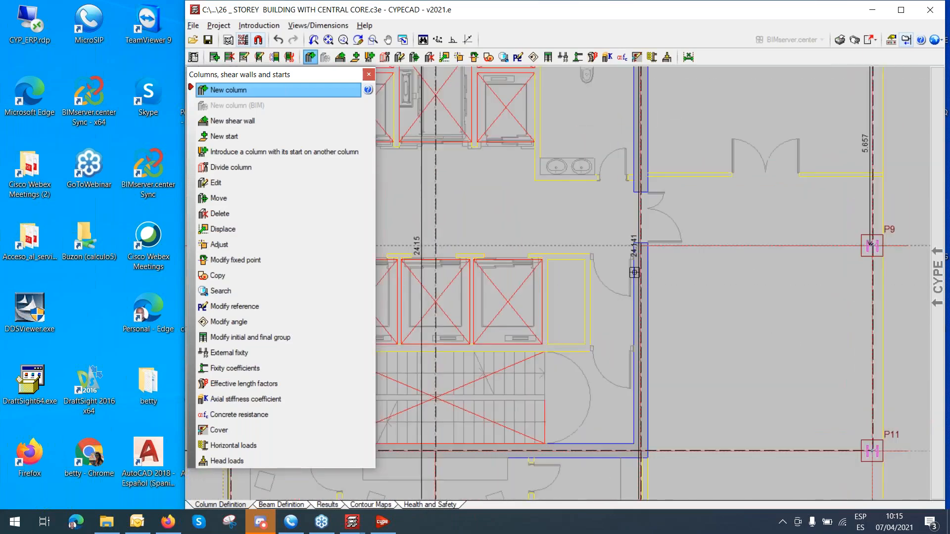
scroll(639, 255, down, 4)
scroll(594, 263, up, 7)
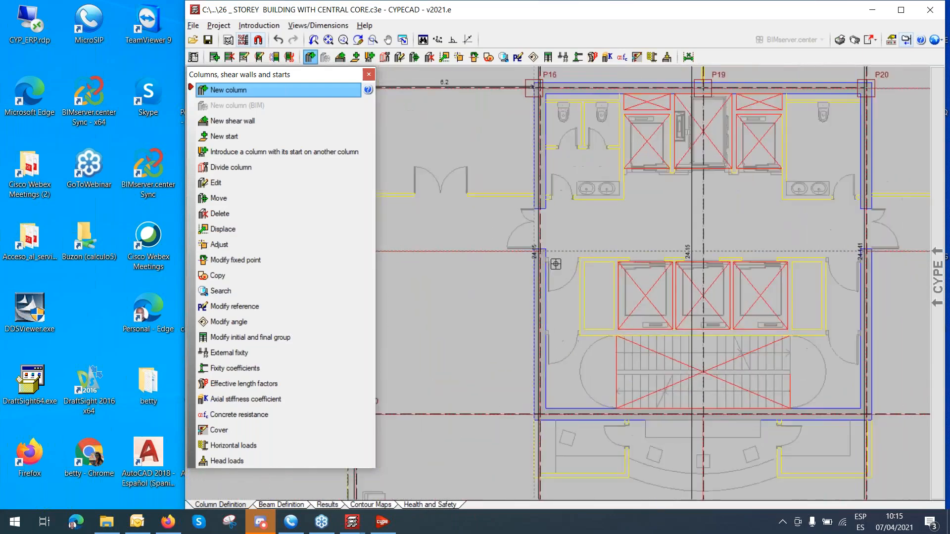
scroll(556, 264, up, 1)
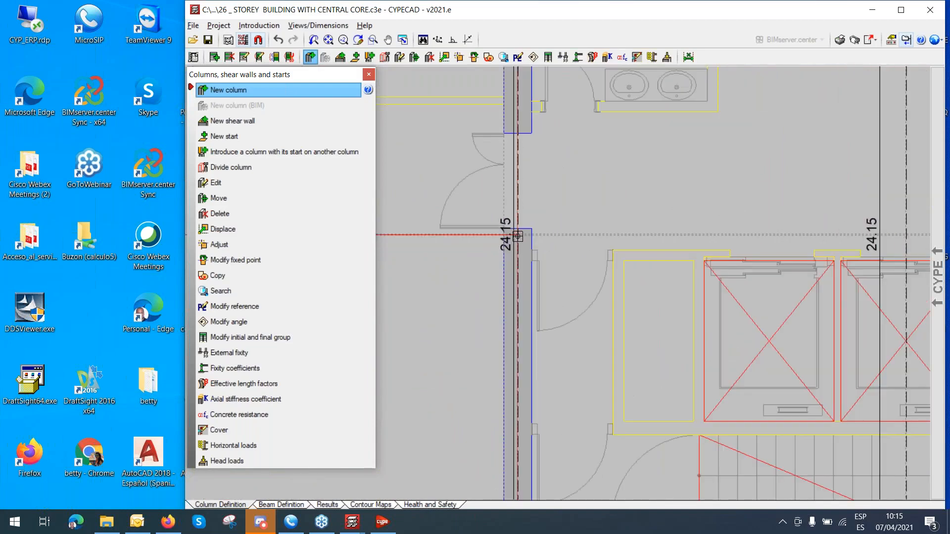
click(517, 236)
Place a column on the core's right wall axis where it meets horizontal grid line C.
scroll(563, 260, down, 4)
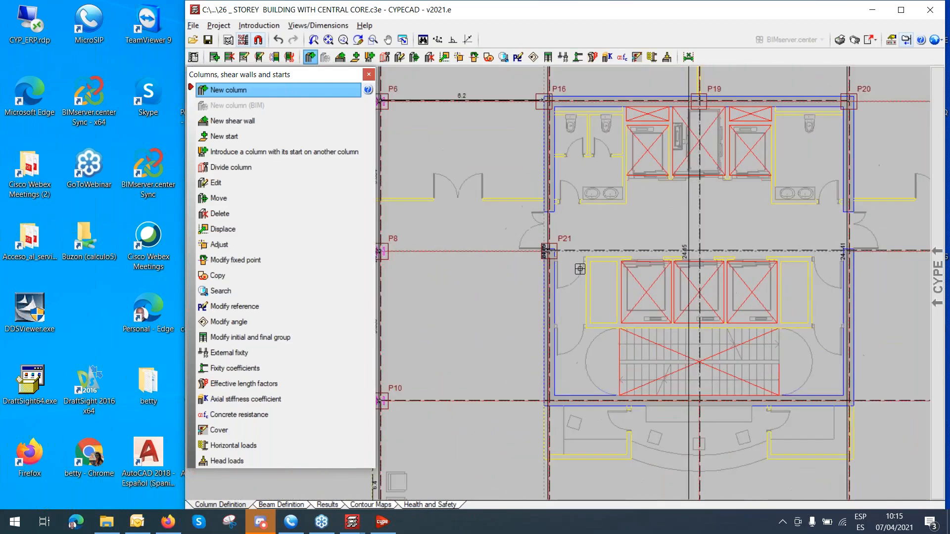
scroll(580, 269, down, 3)
scroll(677, 273, up, 6)
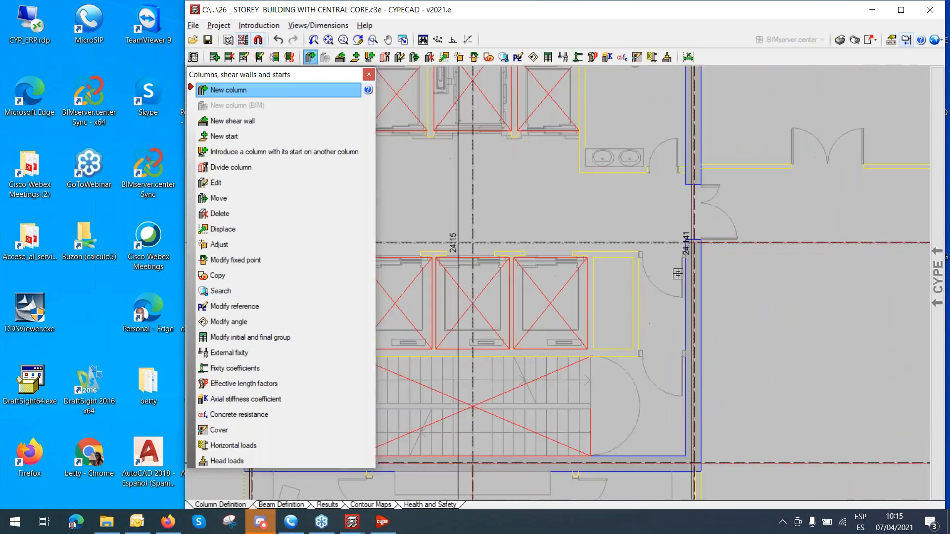
scroll(678, 273, up, 2)
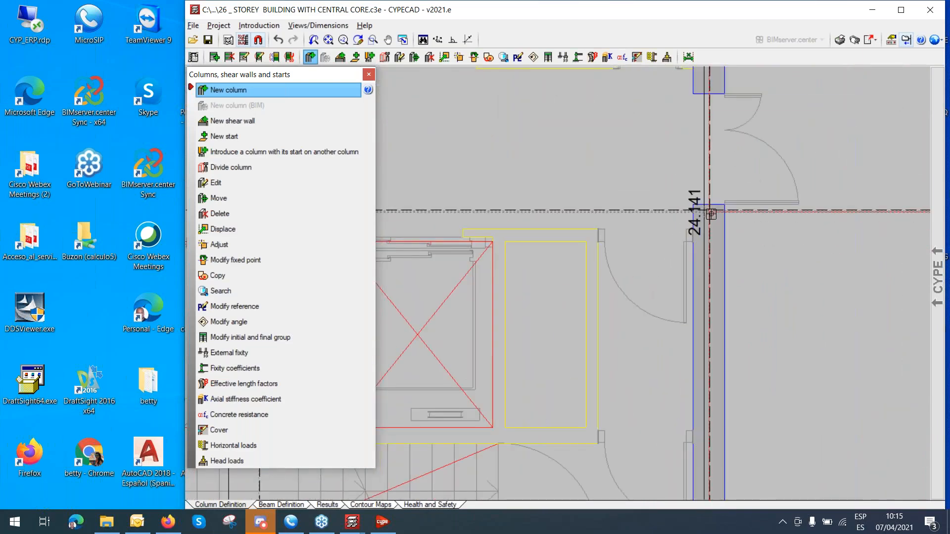
click(710, 210)
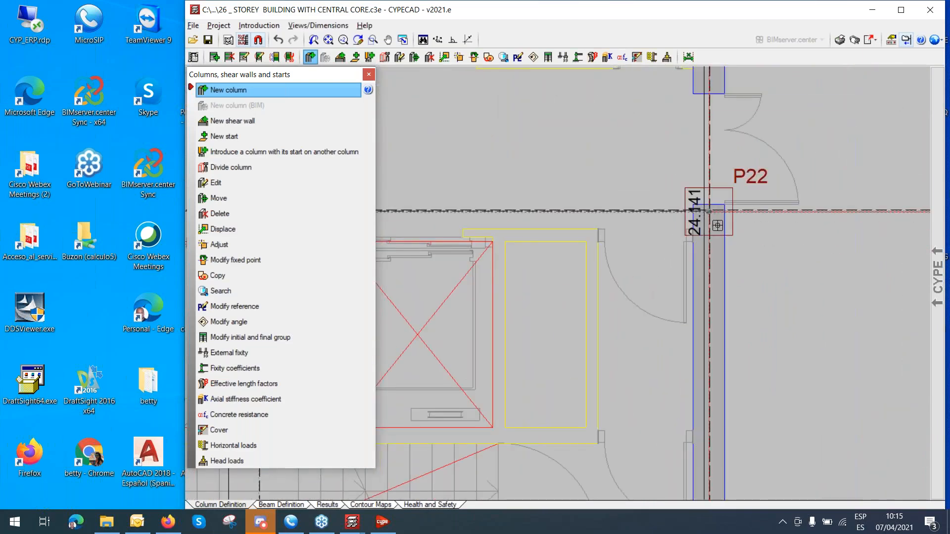
Place a column at the core's lower left corner, at the intersection of the grid lines.
scroll(723, 258, down, 3)
scroll(723, 258, up, 6)
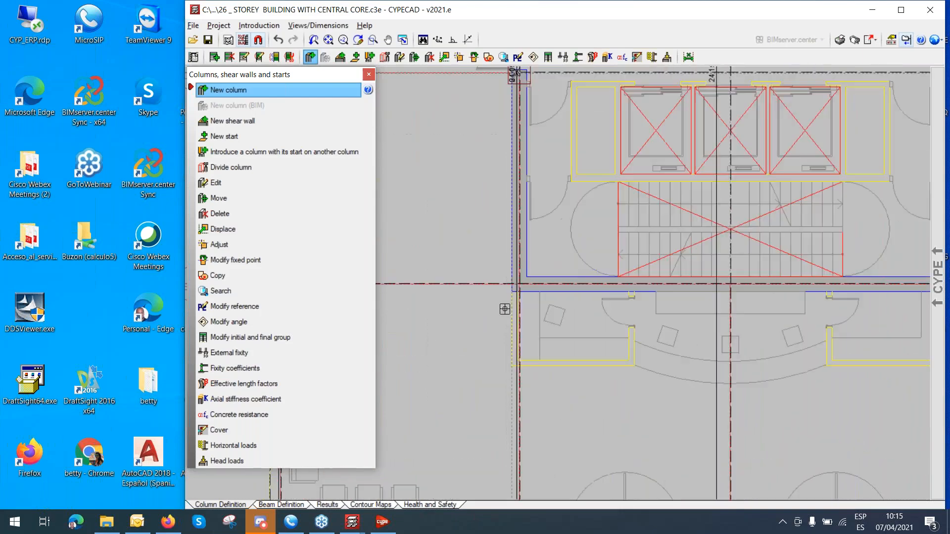
scroll(512, 302, down, 2)
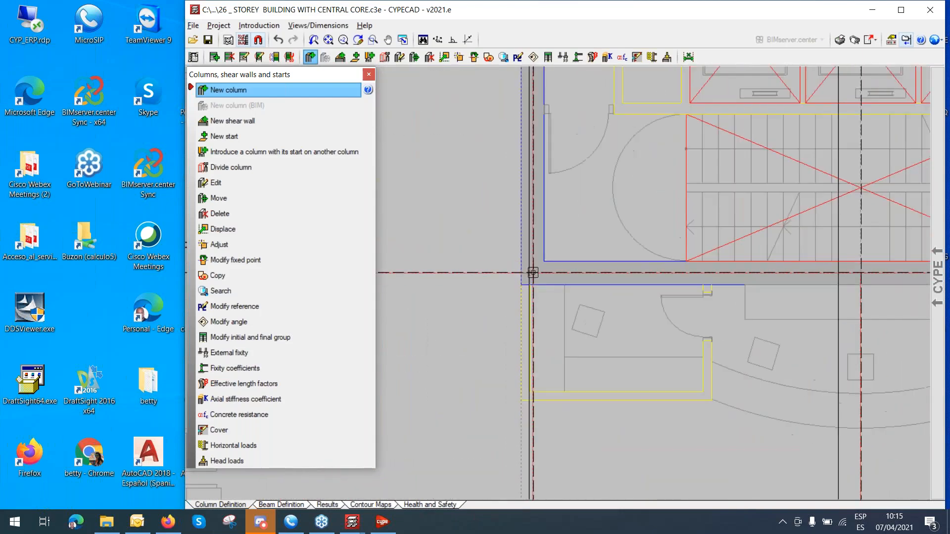
click(533, 273)
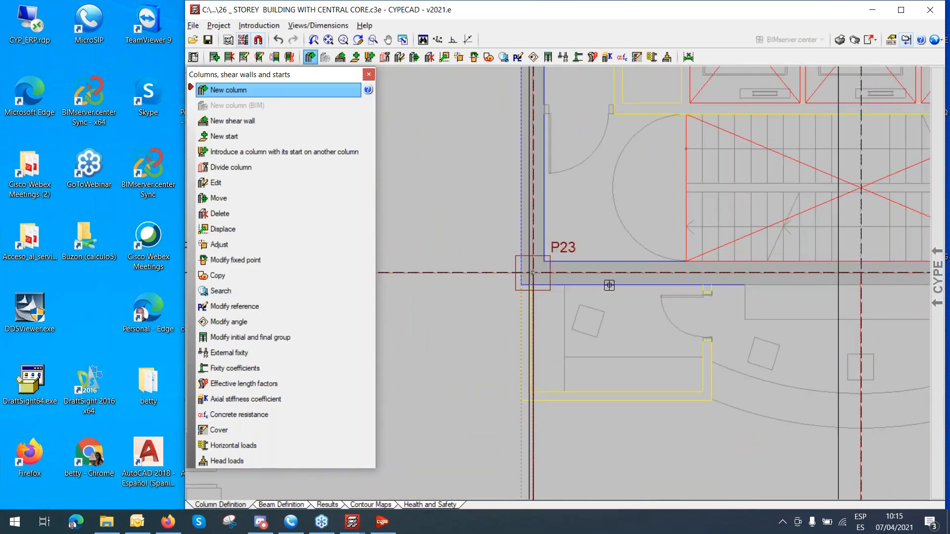
Place a column at the core's lower right corner, at the intersection of the grid lines.
scroll(609, 284, down, 3)
scroll(476, 296, up, 4)
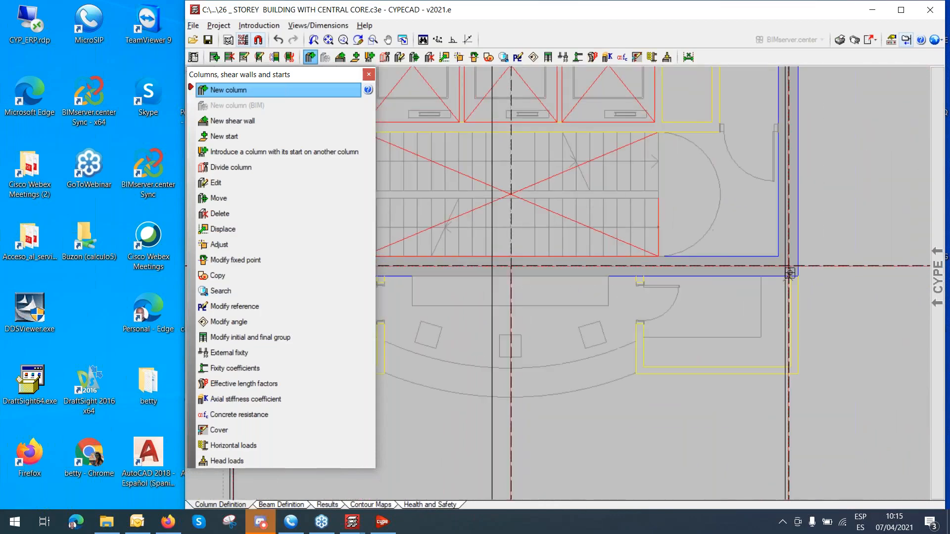
click(788, 266)
scroll(788, 270, down, 4)
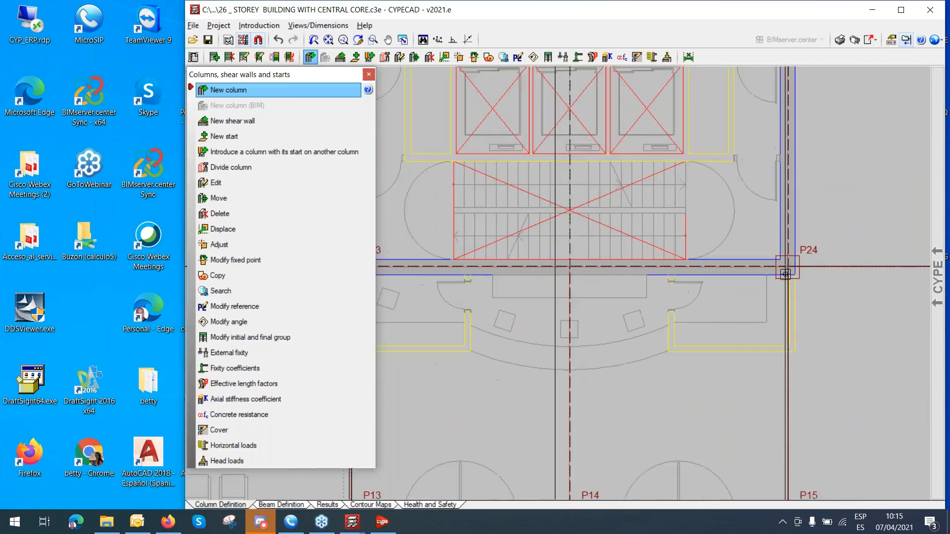
middle_drag(695, 300, 672, 375)
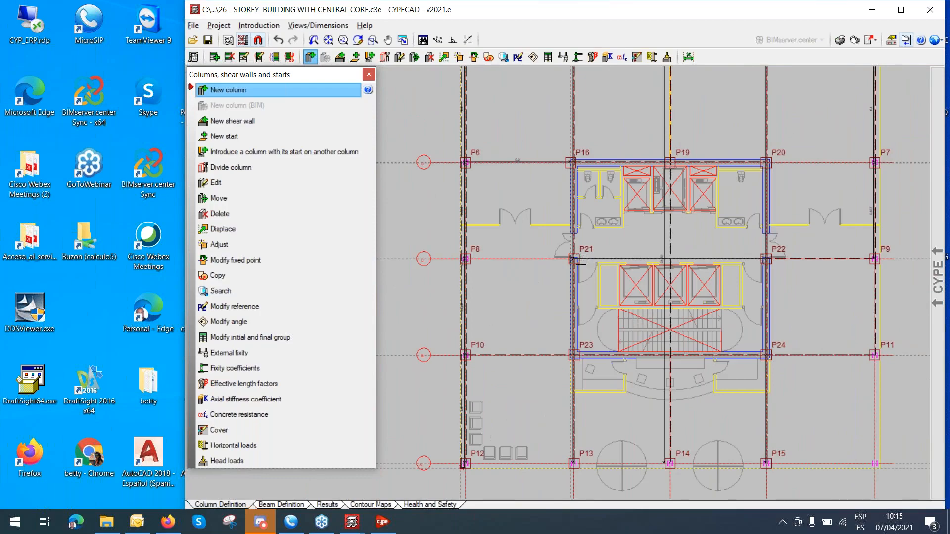
Move column P16 onto the intersection of the wall axes at the core's upper left corner.
scroll(587, 218, up, 1)
scroll(586, 218, up, 1)
middle_drag(600, 189, 582, 238)
scroll(543, 186, up, 1)
scroll(543, 186, up, 1)
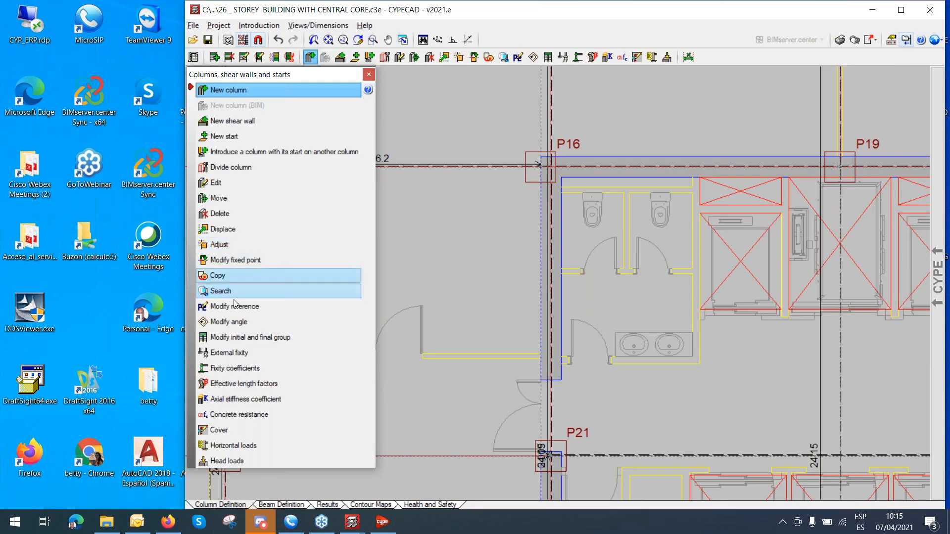
click(222, 201)
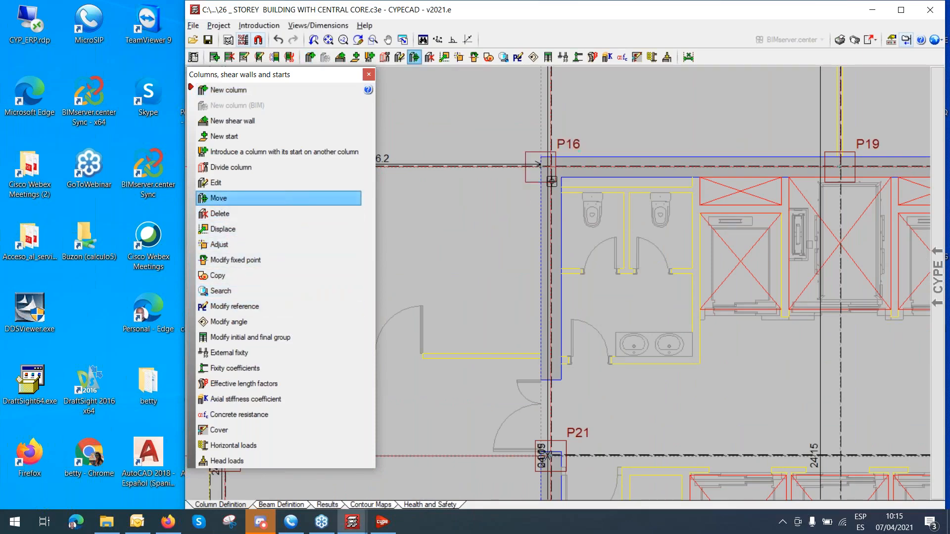
scroll(551, 182, up, 2)
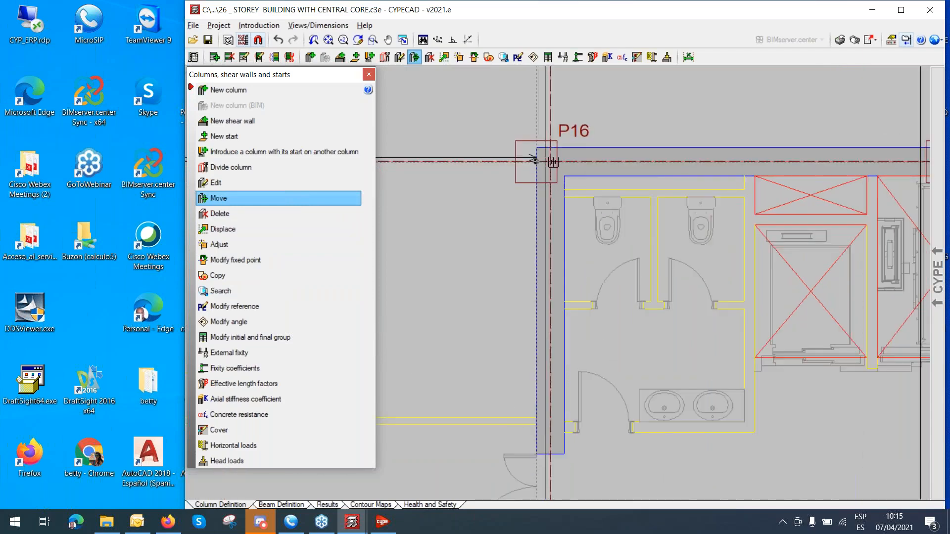
scroll(579, 132, down, 4)
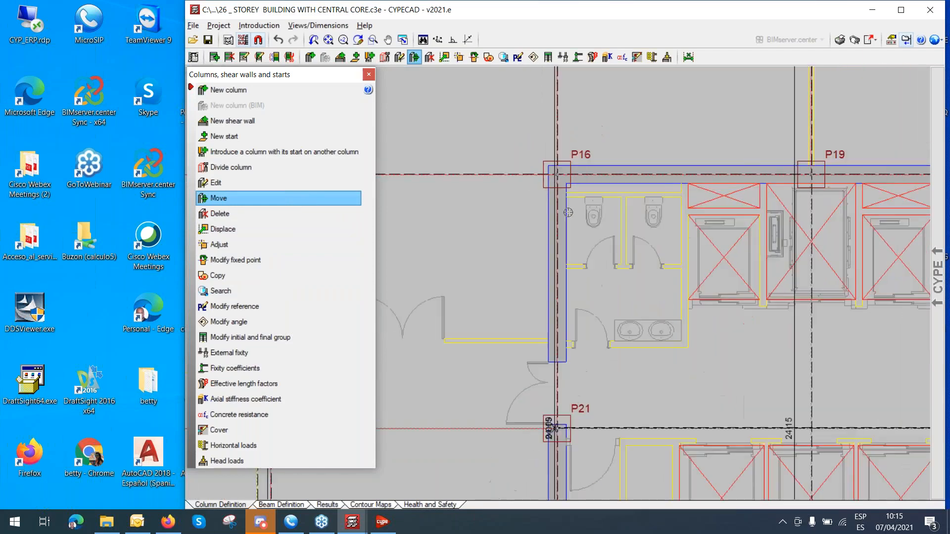
middle_drag(620, 312, 586, 234)
scroll(587, 235, down, 3)
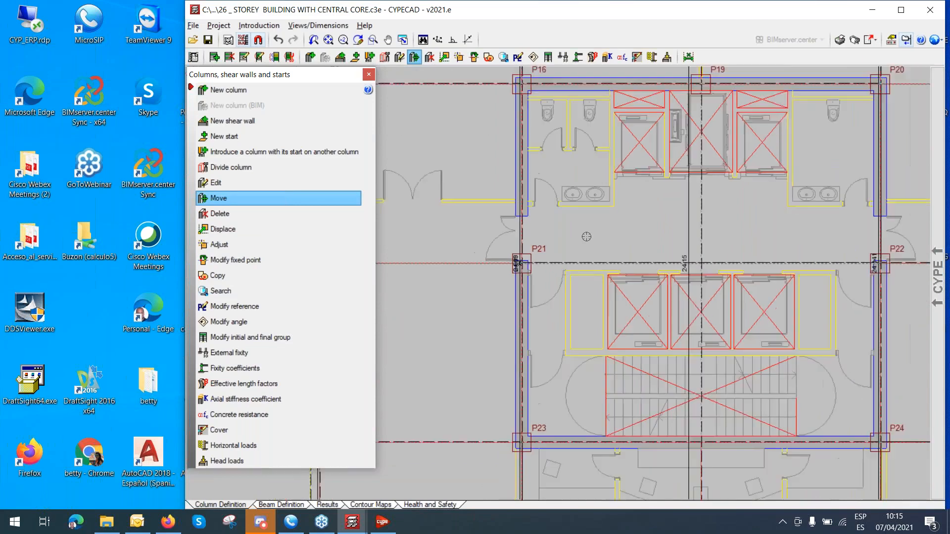
middle_drag(614, 269, 595, 262)
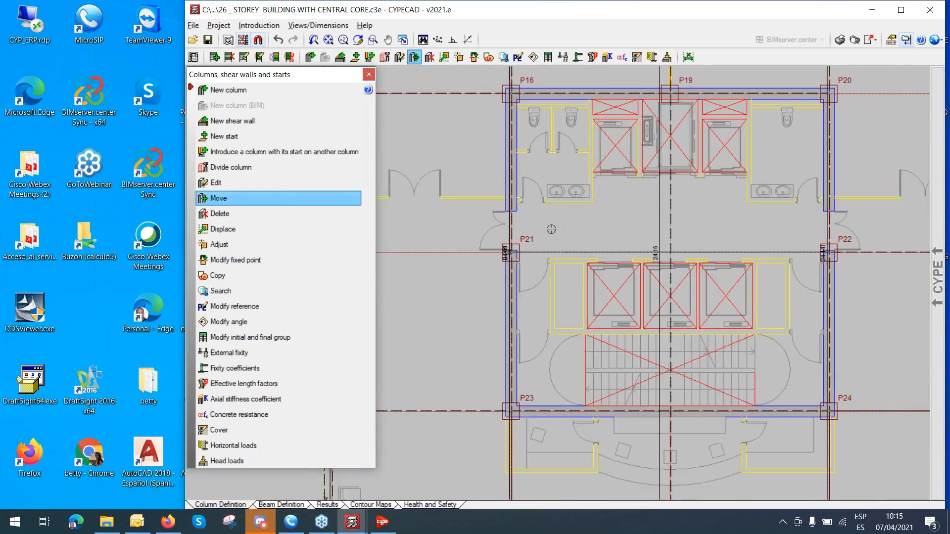
Close the column tools and switch to Beam Definition, showing the whole column layout.
click(368, 75)
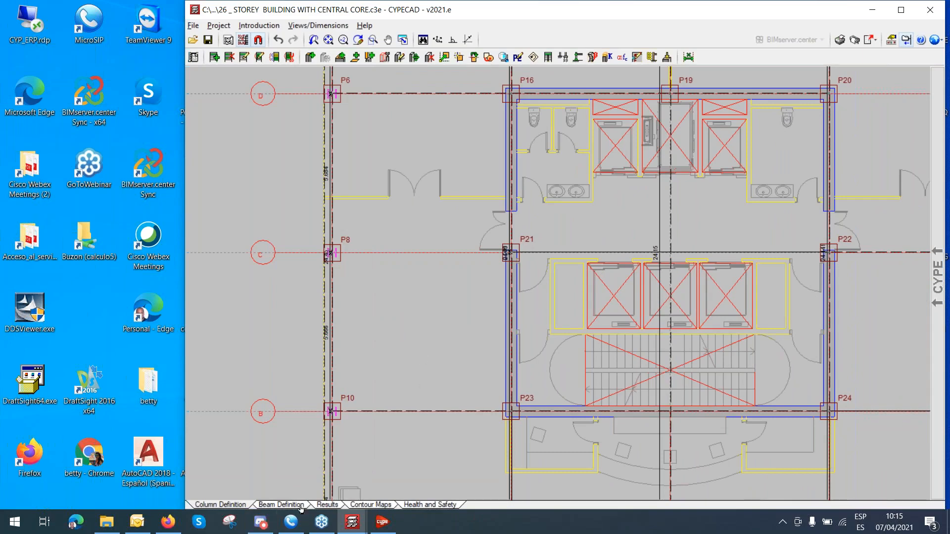
click(286, 505)
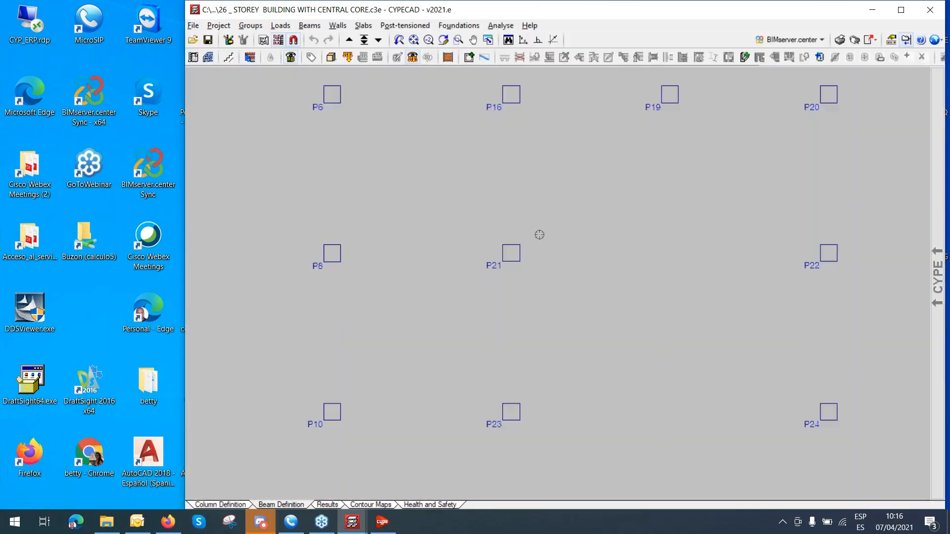
scroll(532, 242, down, 1)
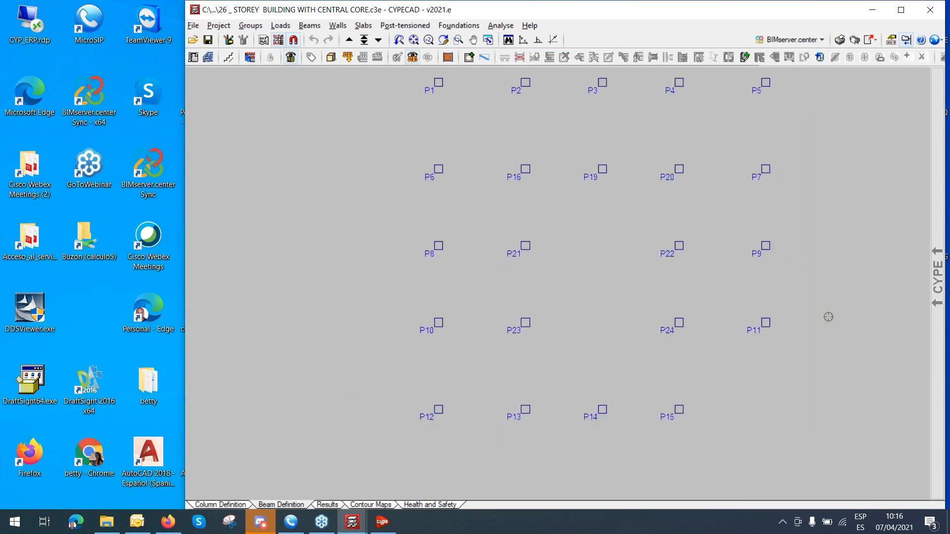
middle_drag(859, 356, 769, 346)
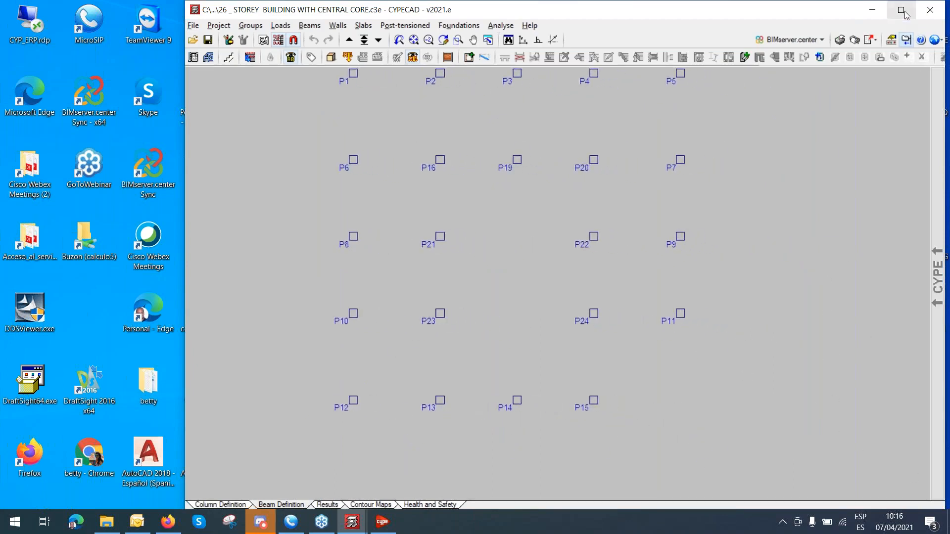
Maximize the program window and switch to the Column Definition view of the floor plan.
click(901, 10)
middle_drag(800, 430, 719, 399)
scroll(717, 400, down, 1)
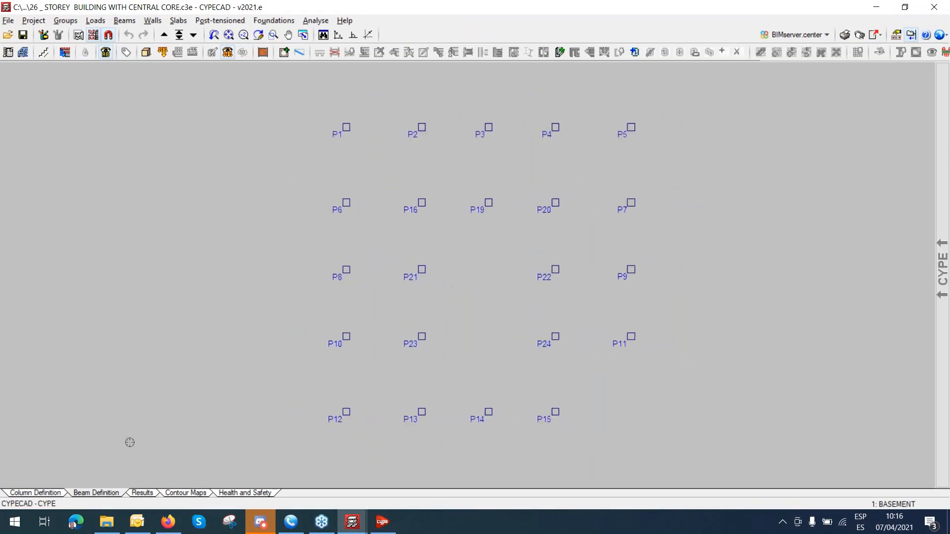
click(48, 494)
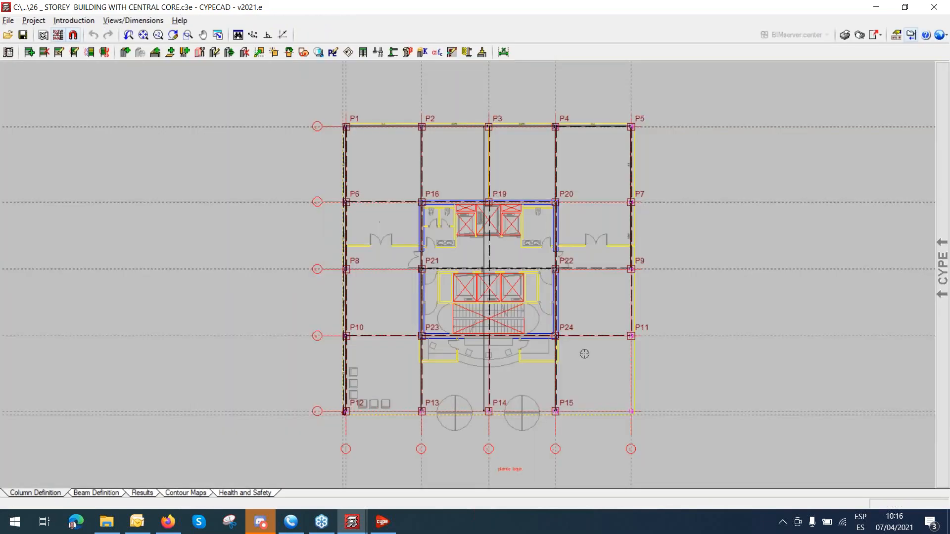
scroll(633, 408, up, 2)
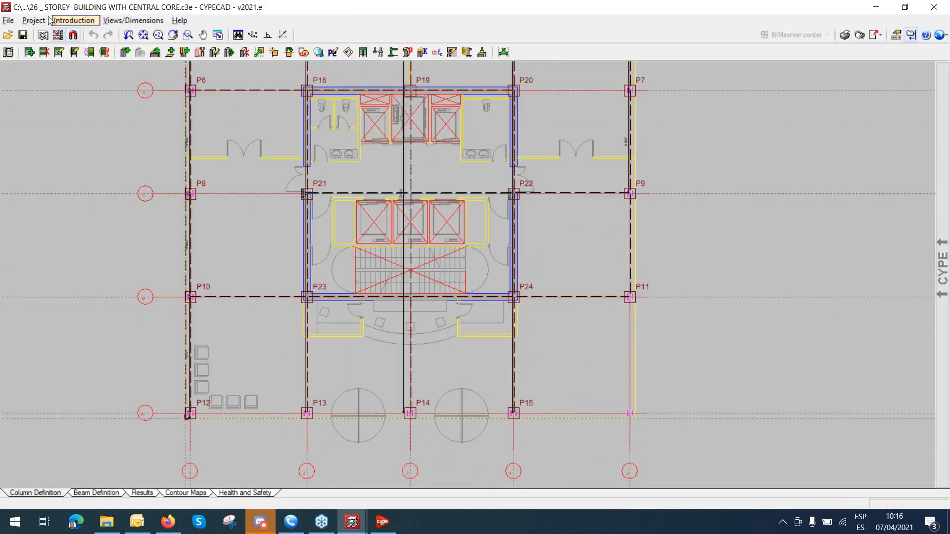
click(73, 21)
click(91, 34)
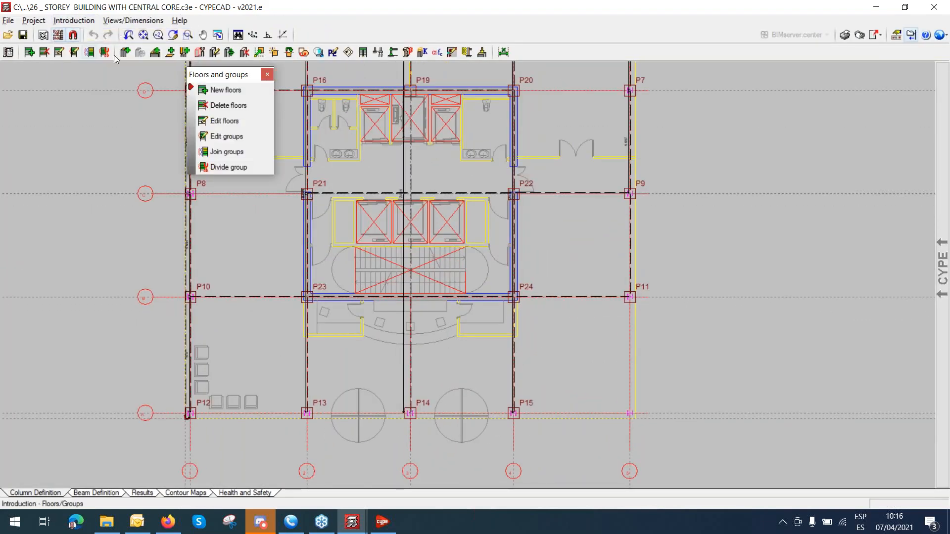
click(267, 74)
Place a new 60 x 60 cm column with external fixity, from Foundations to Floor 24, at the empty corner intersection below P11.
click(73, 21)
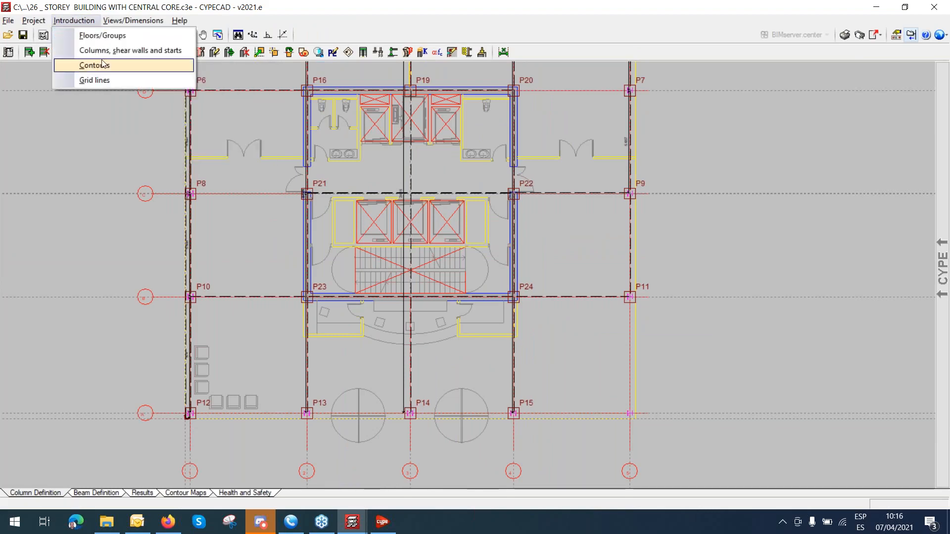
click(94, 50)
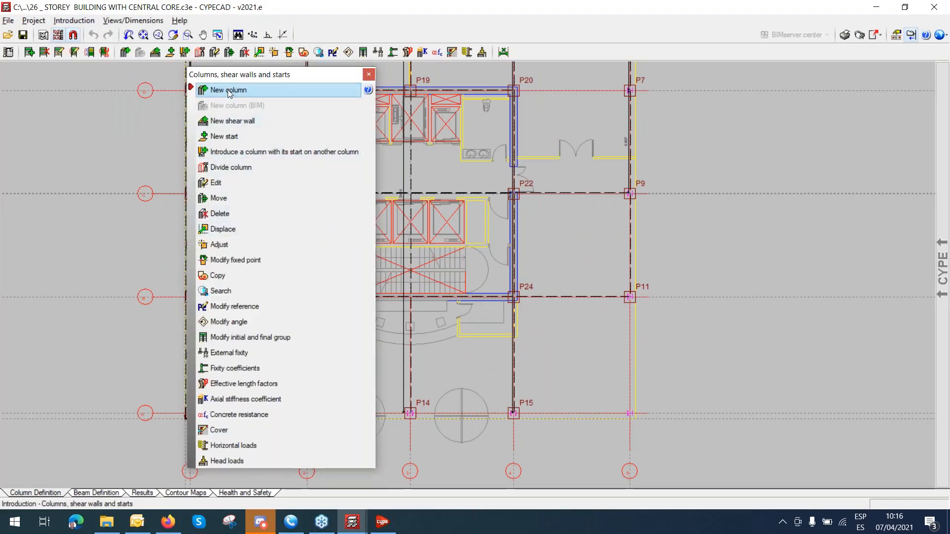
click(228, 90)
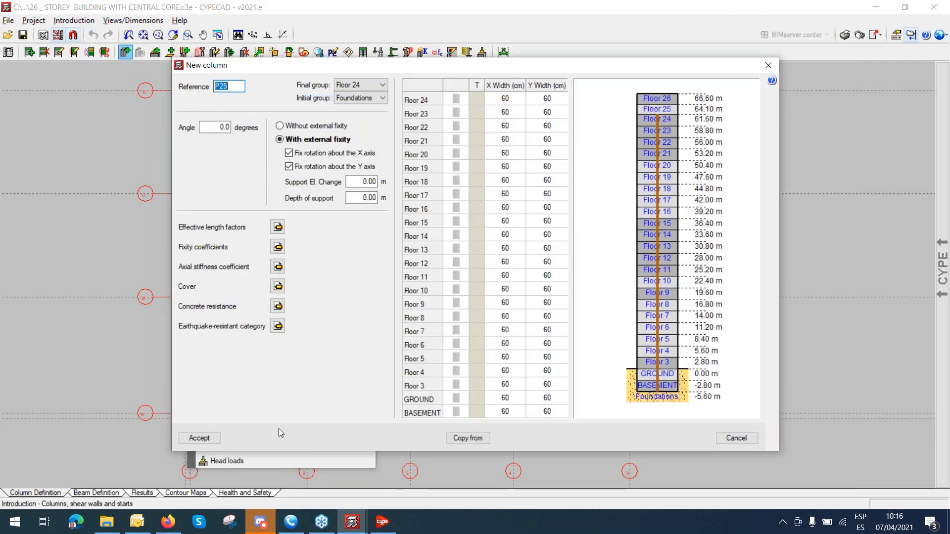
click(210, 441)
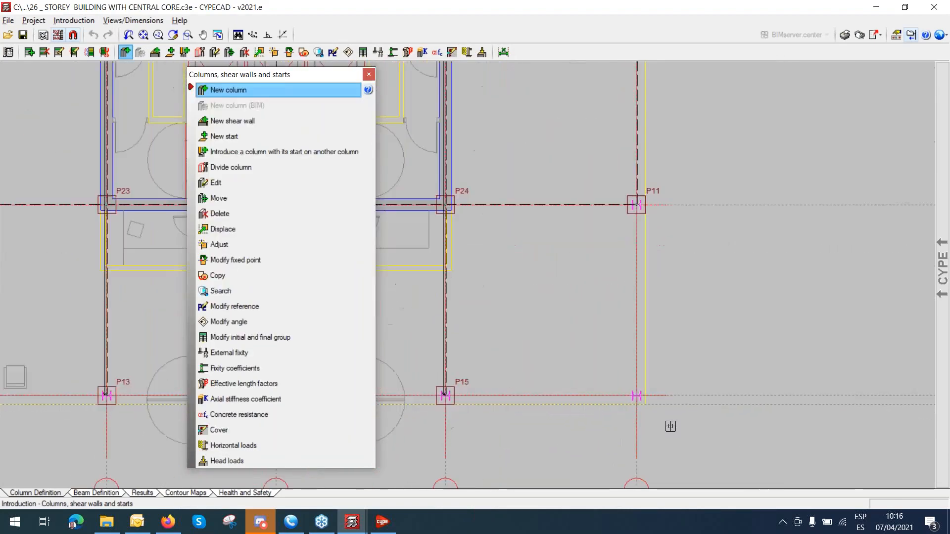
scroll(670, 426, up, 7)
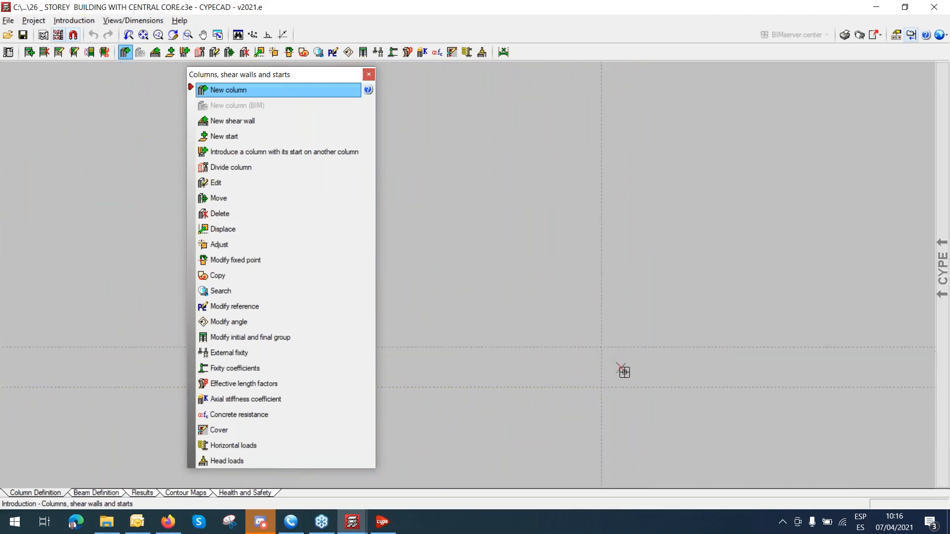
scroll(624, 372, up, 2)
click(587, 331)
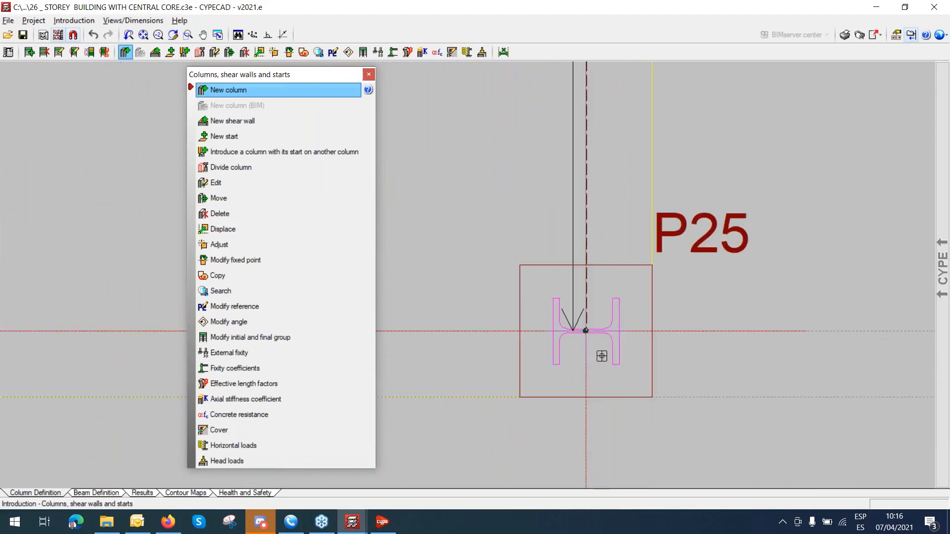
scroll(601, 355, down, 4)
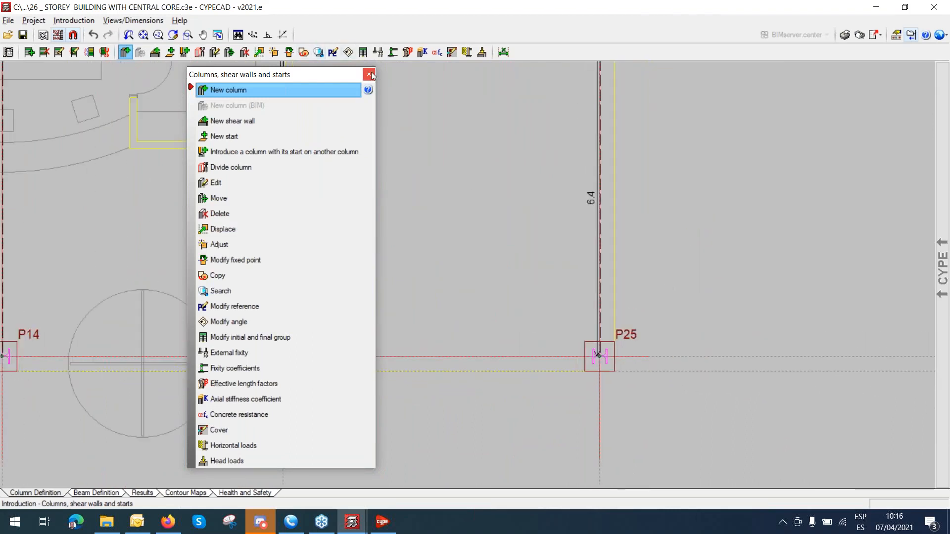
click(367, 75)
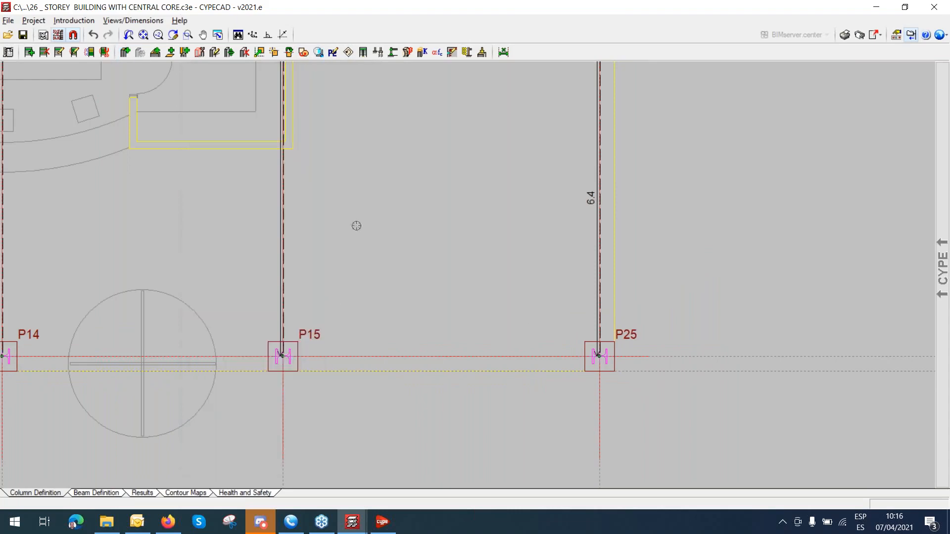
In the Beam Definition view, define a reinforced concrete wall from Foundations to GROUND, 0.150 left and right, with Fixity as its foundation.
click(116, 495)
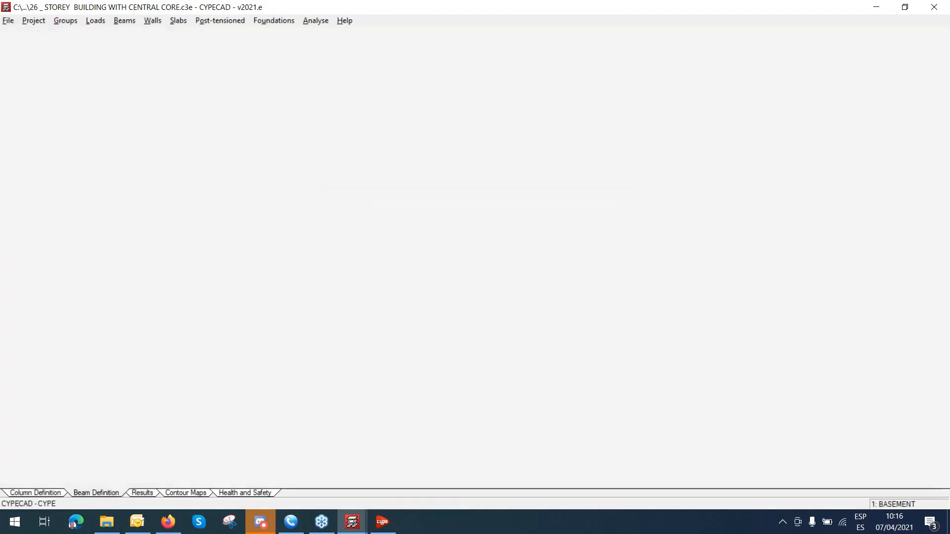
scroll(469, 207, down, 4)
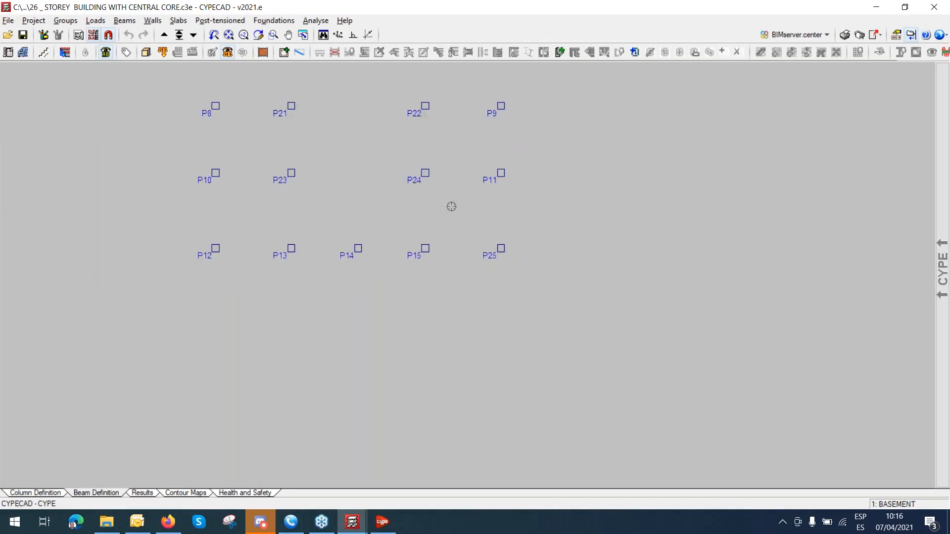
mouse_move(453, 192)
middle_down()
mouse_move(483, 320)
mouse_move(472, 293)
mouse_move(476, 310)
middle_up()
scroll(484, 315, down, 1)
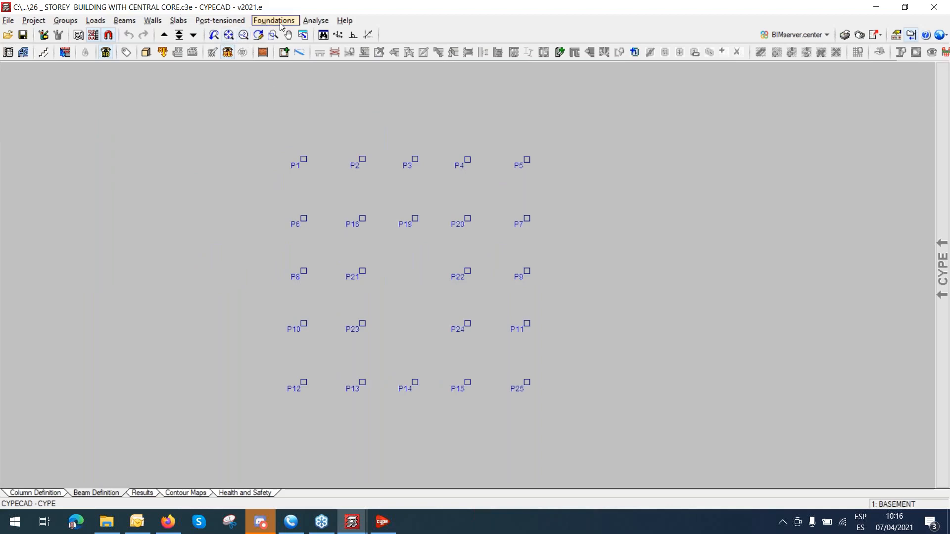
click(155, 21)
click(187, 35)
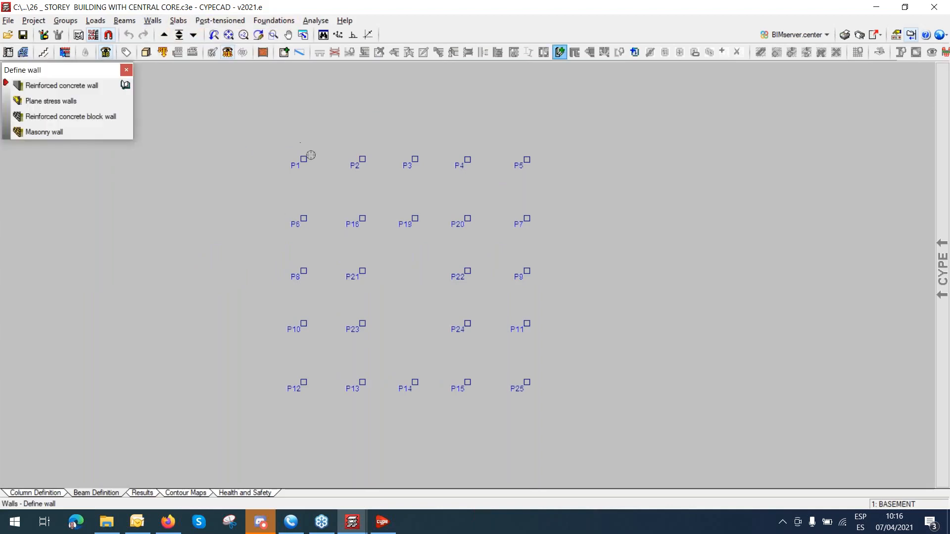
click(72, 89)
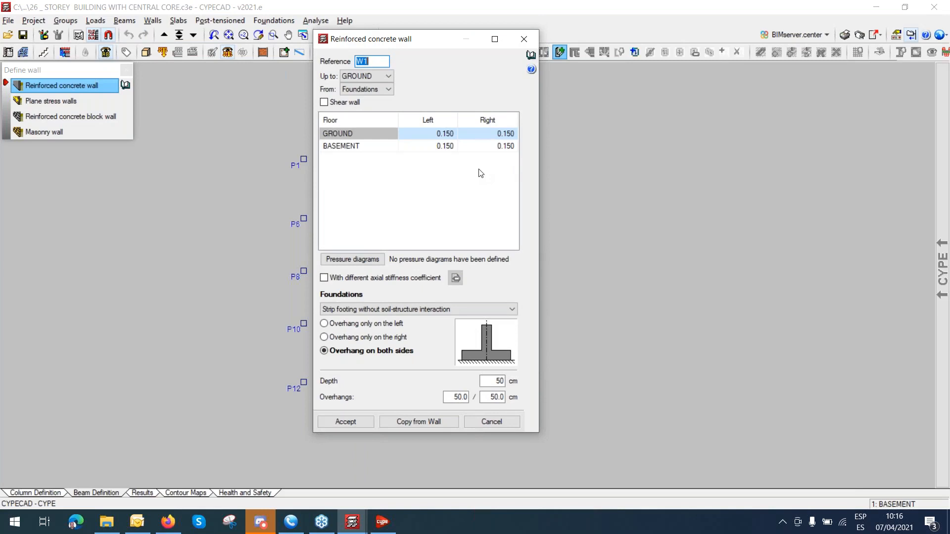
click(435, 309)
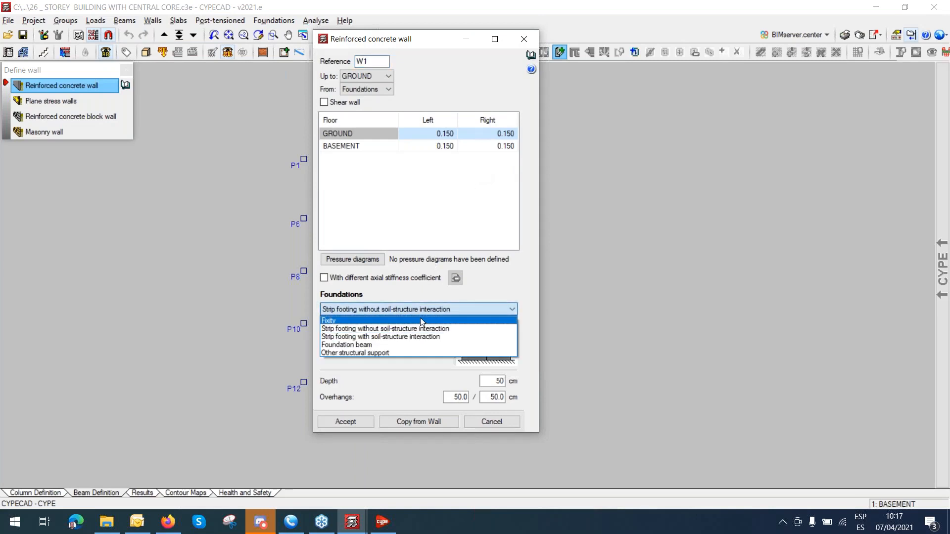
click(420, 319)
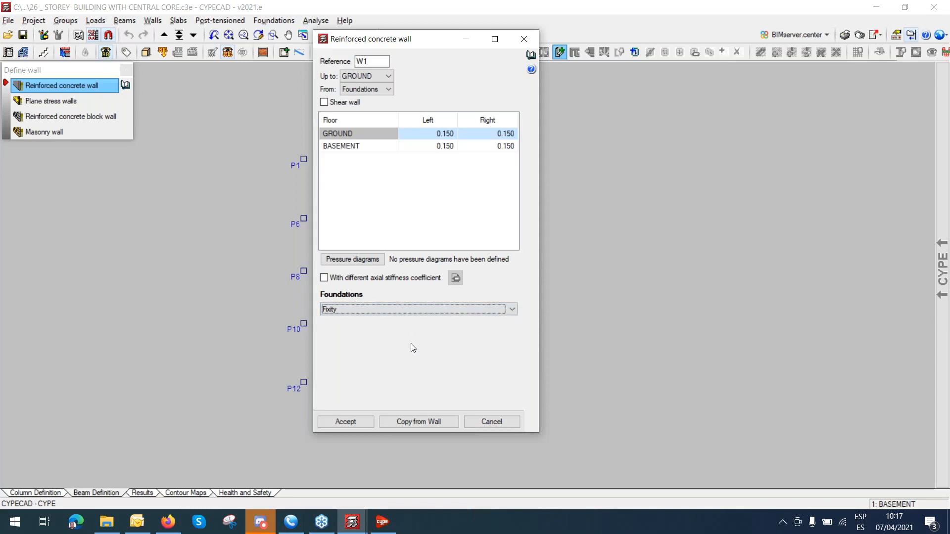
click(345, 422)
Draw the reinforced concrete perimeter walls from P12 to P1, P5, P25 and back to P12.
click(303, 382)
click(303, 159)
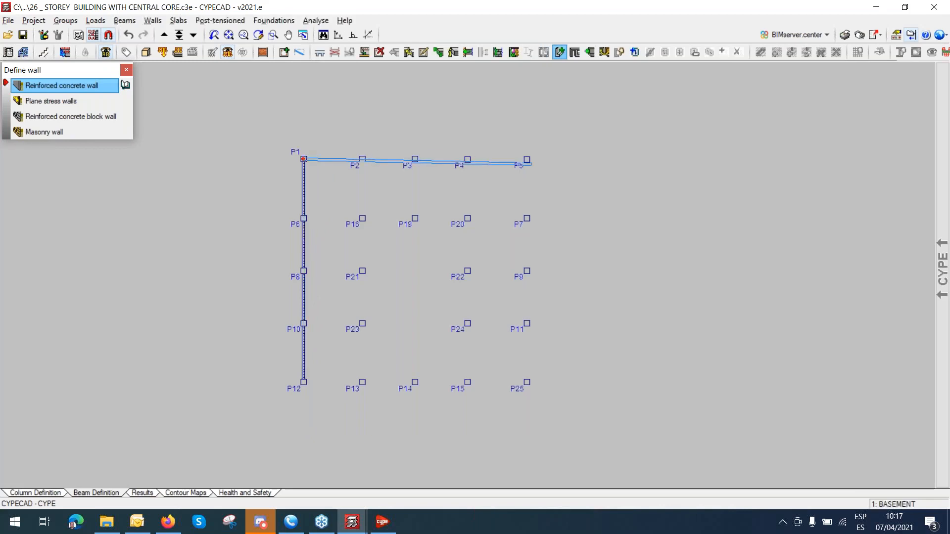
click(527, 160)
right_click(538, 162)
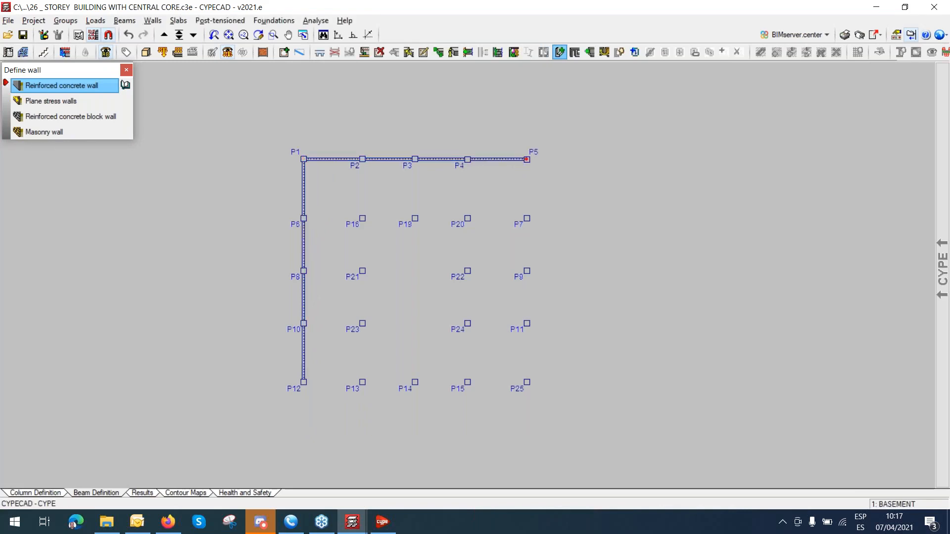
click(527, 382)
right_click(547, 399)
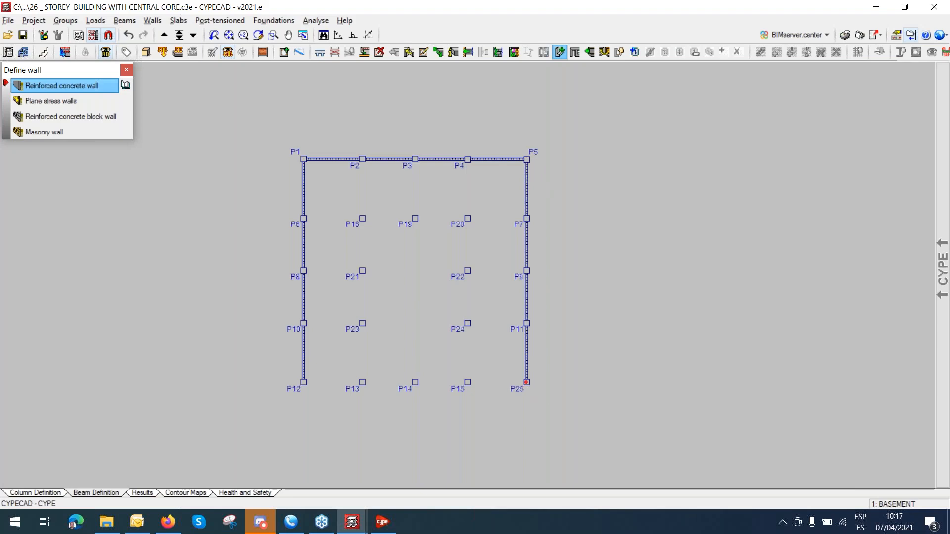
click(527, 382)
click(303, 382)
right_click(415, 270)
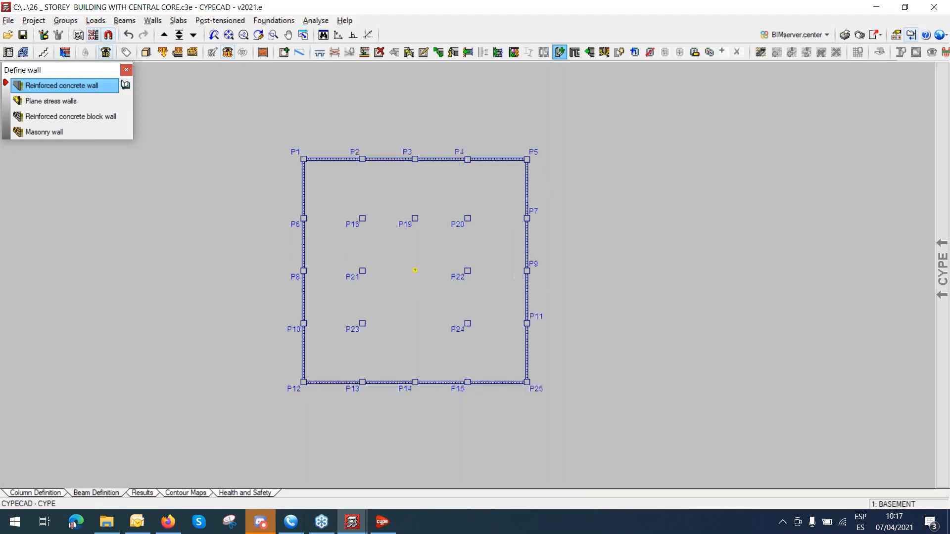
Edit the wall between P12 and P1 and add a pressure diagram with fill to its list.
scroll(408, 391, up, 3)
middle_drag(405, 394, 409, 435)
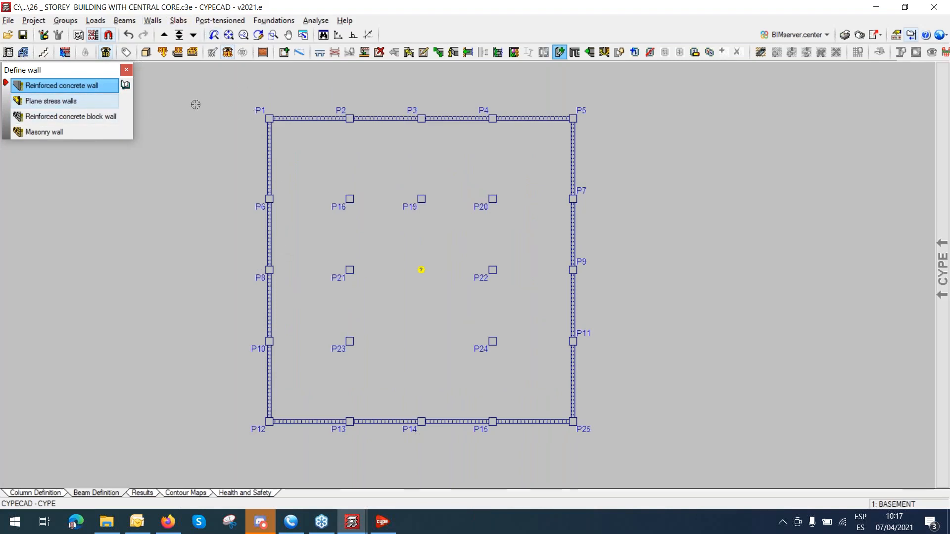
click(153, 21)
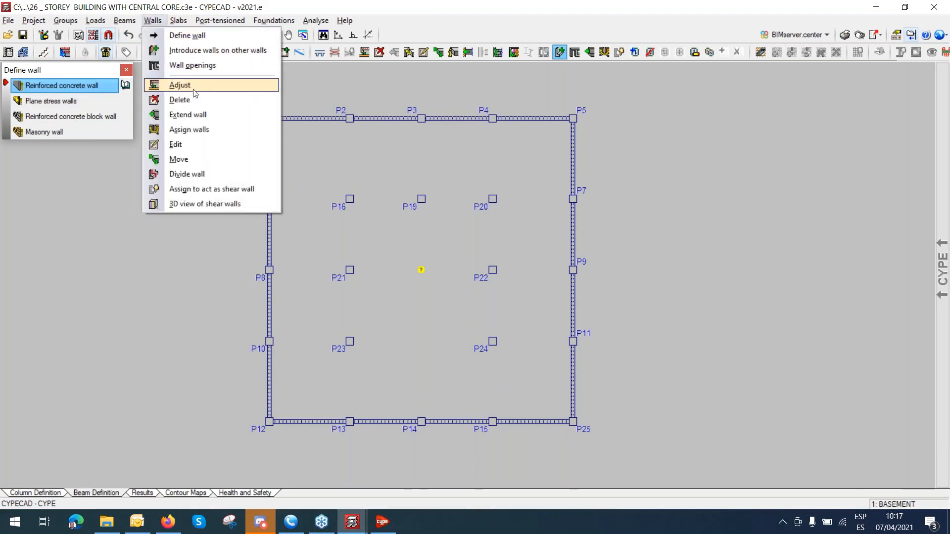
click(178, 145)
click(269, 256)
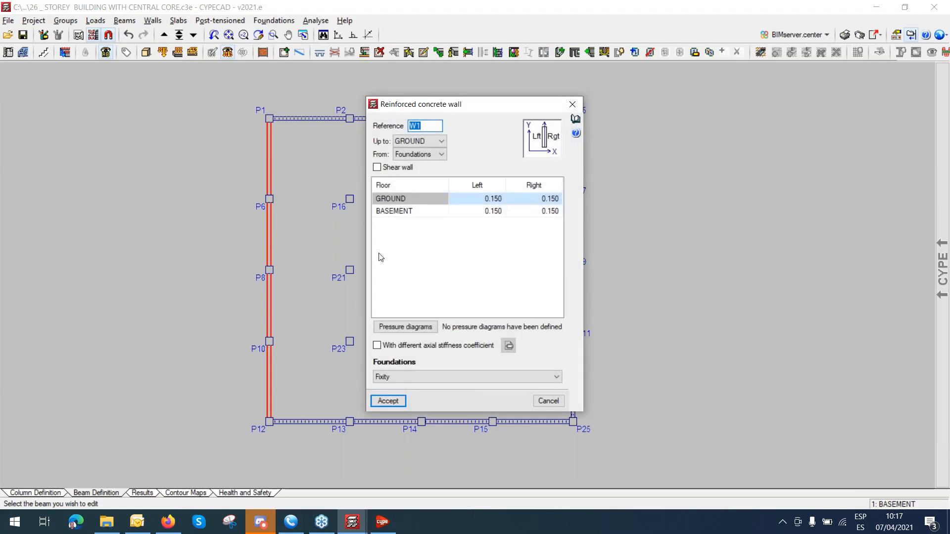
click(429, 328)
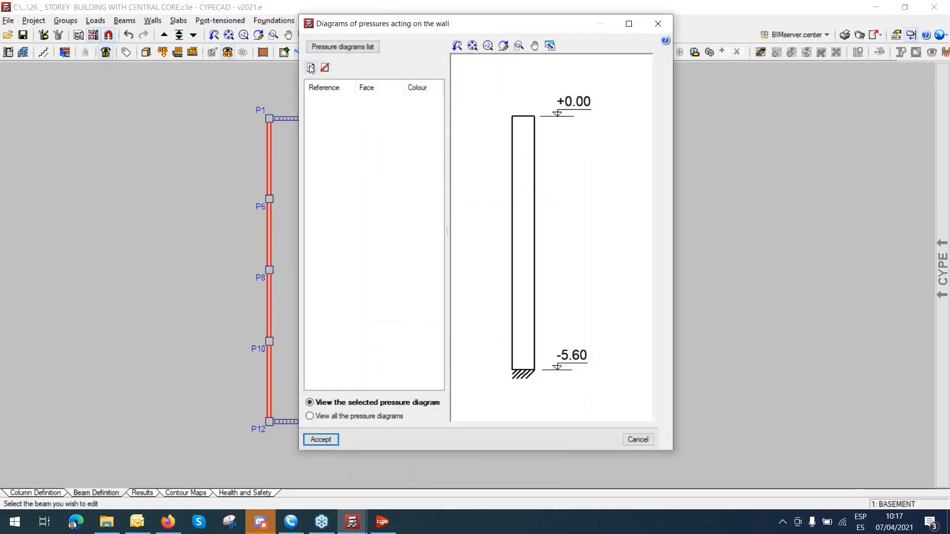
click(310, 68)
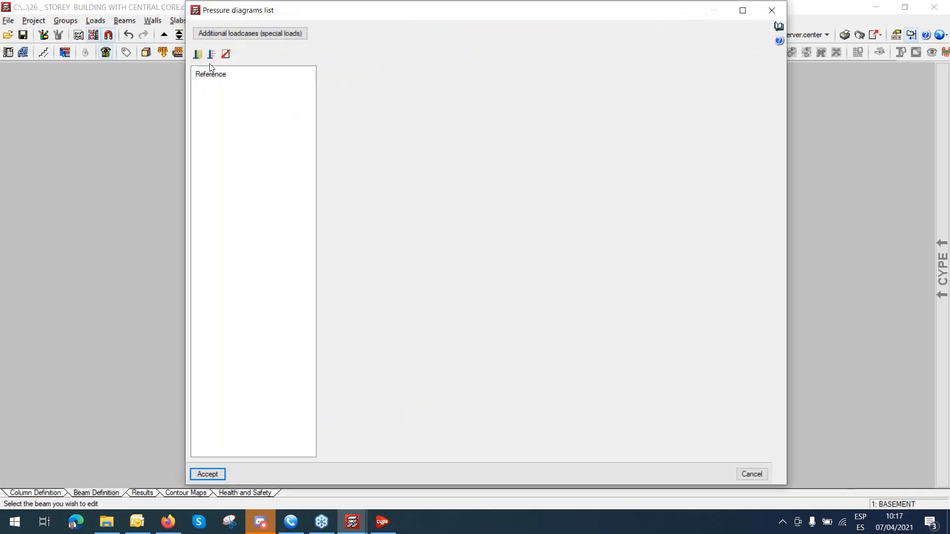
click(198, 54)
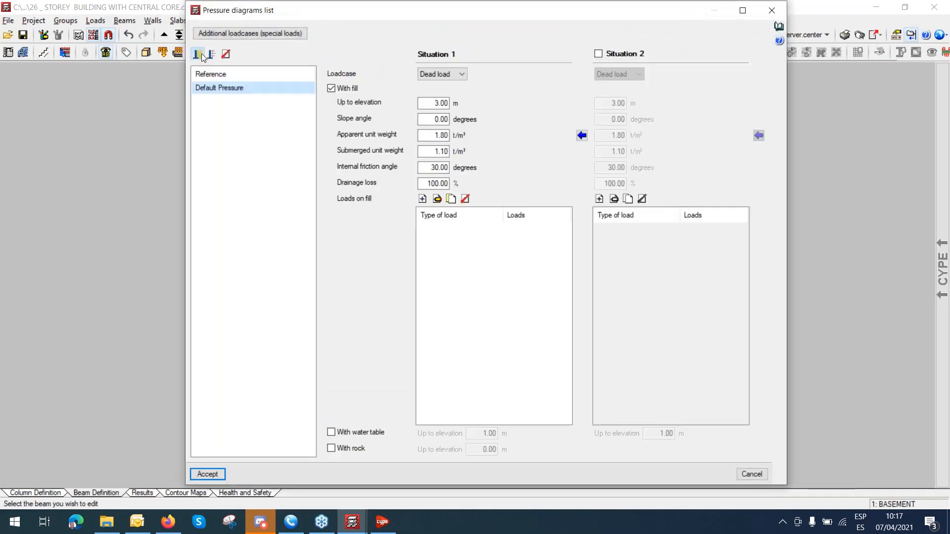
Set the pressure's loadcase to Self weight and fill elevation to 0 m, and add a uniform 1 t/m² load on the fill.
click(460, 75)
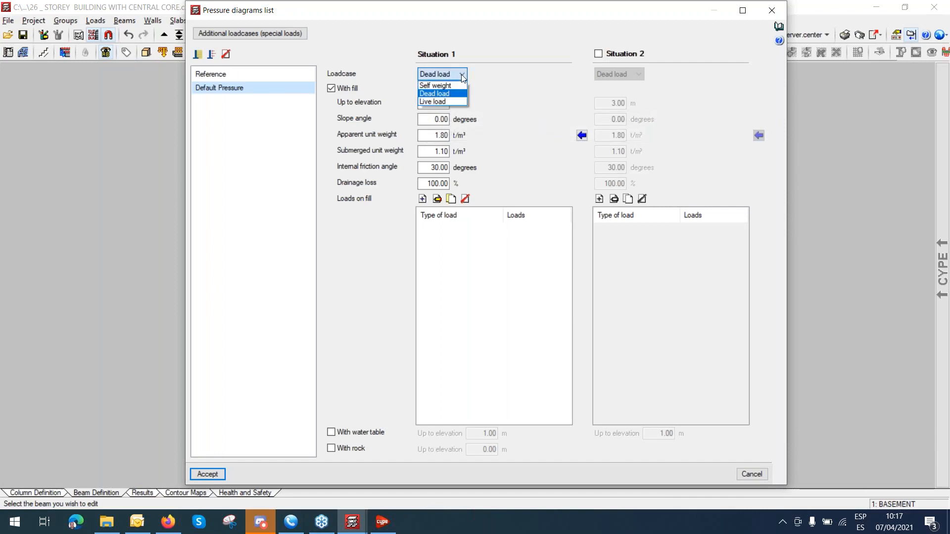
click(458, 86)
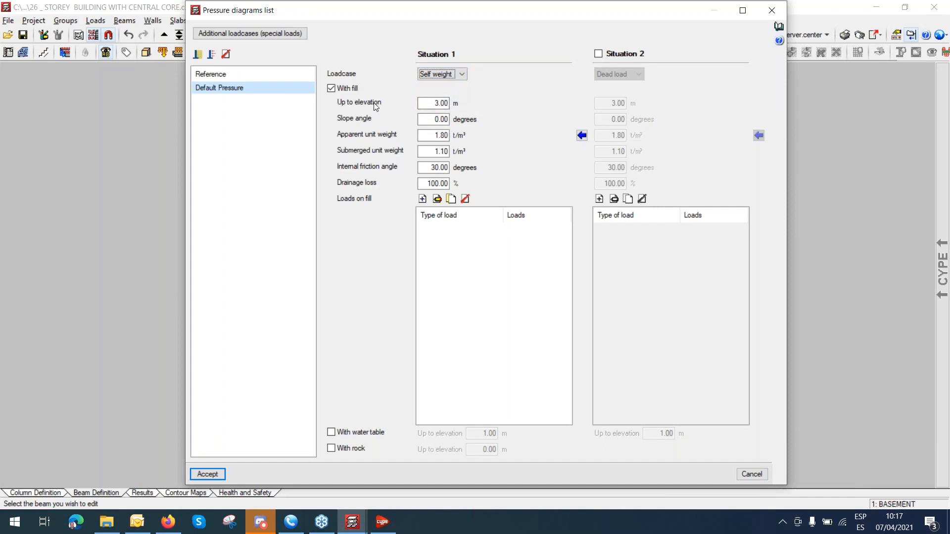
click(437, 103)
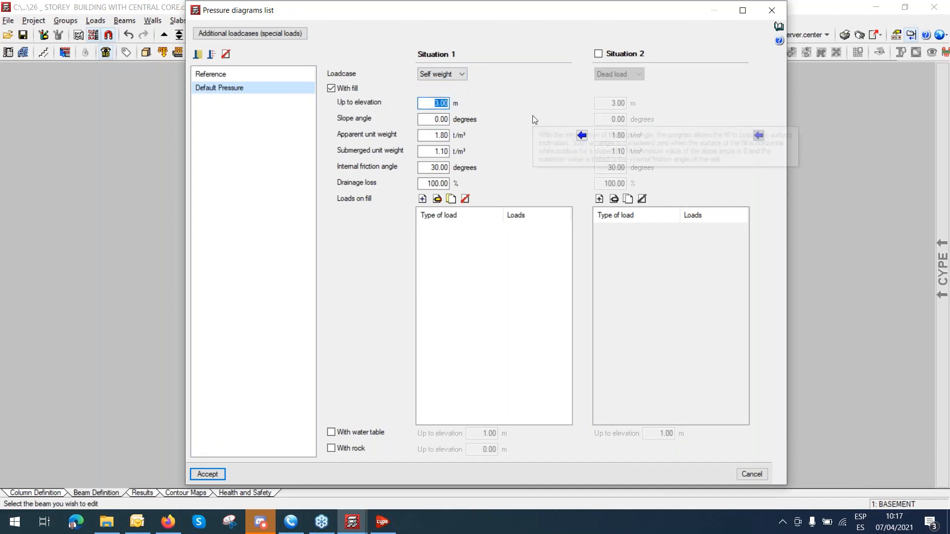
text(0)
key(Tab)
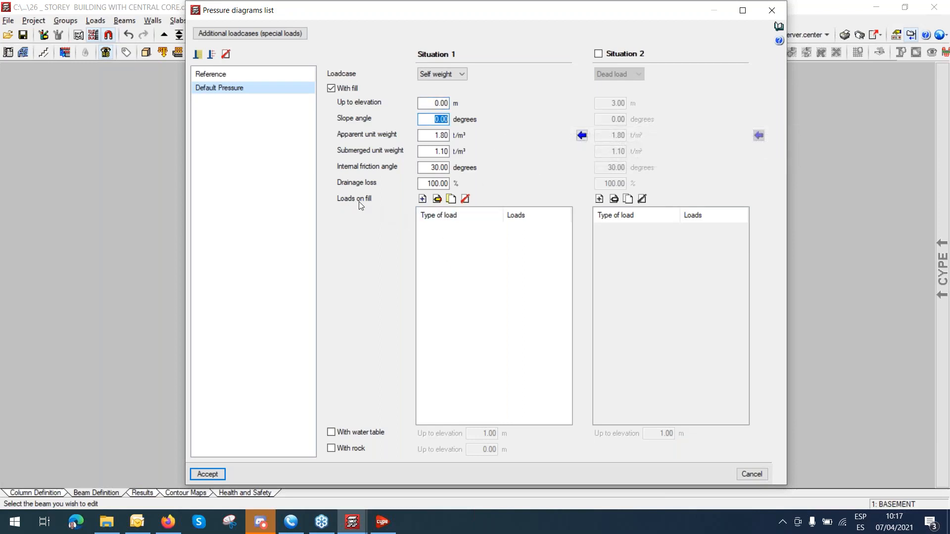
click(422, 200)
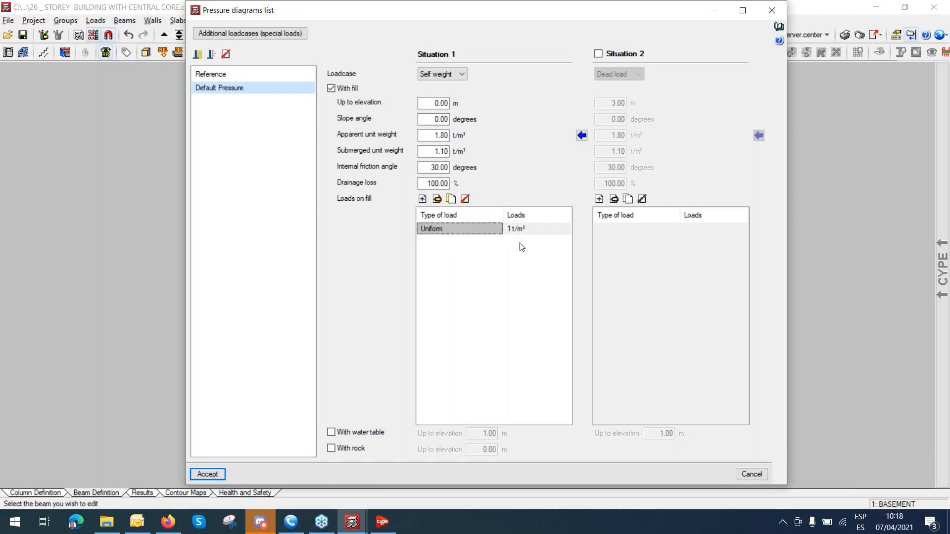
click(208, 474)
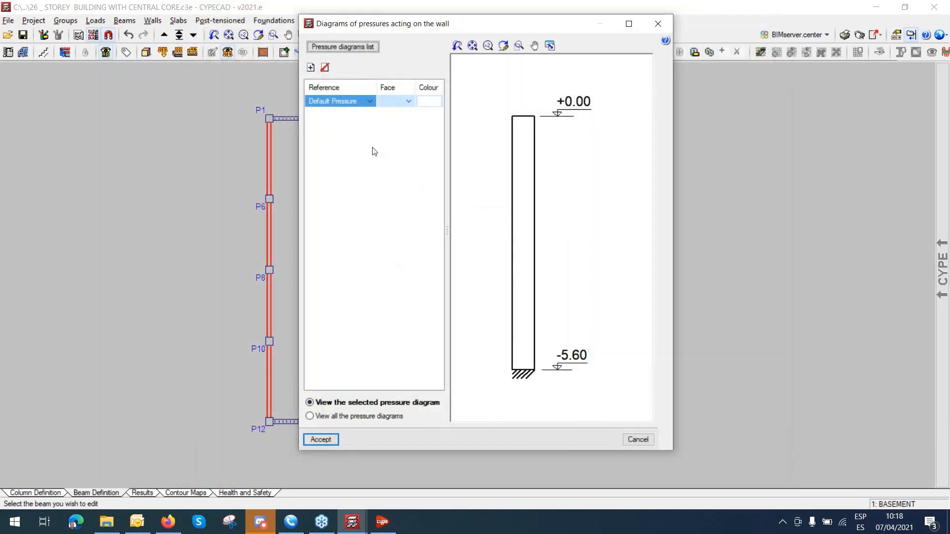
Apply the Default Pressure diagram to the Left face of the wall between P12 and P1 and accept the wall edits.
click(403, 98)
click(405, 101)
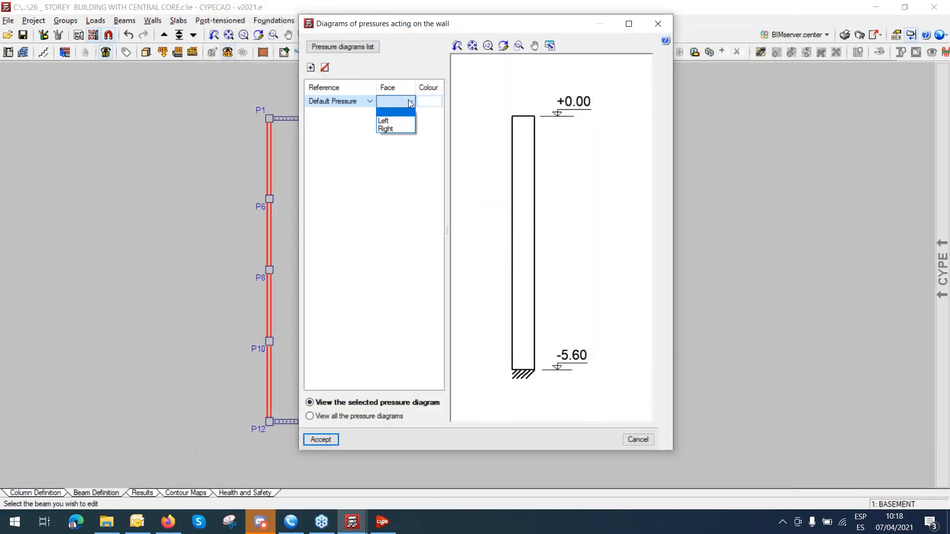
click(398, 129)
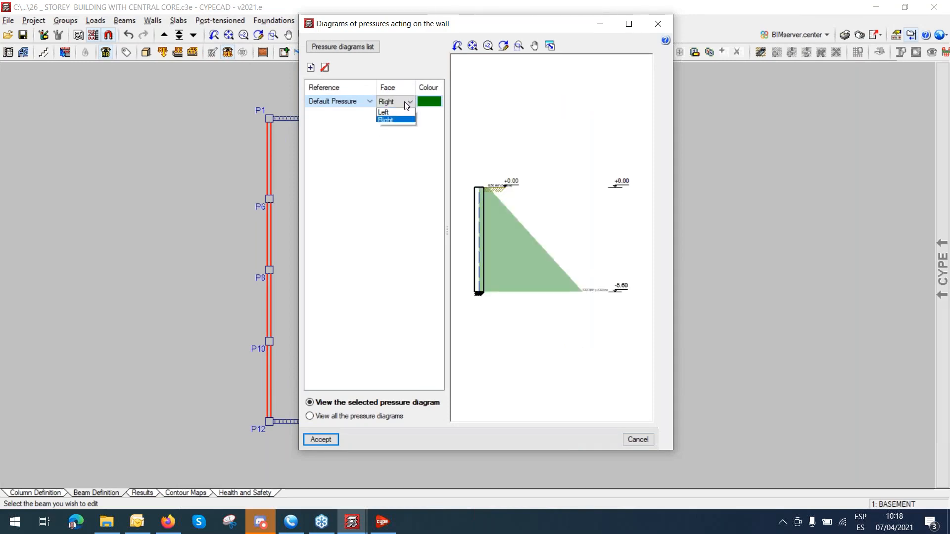
click(395, 113)
click(409, 101)
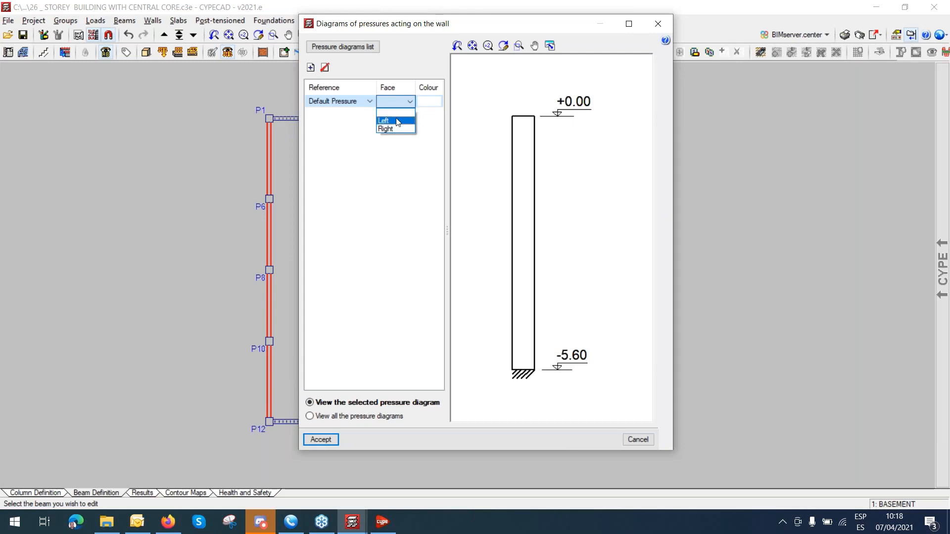
click(396, 120)
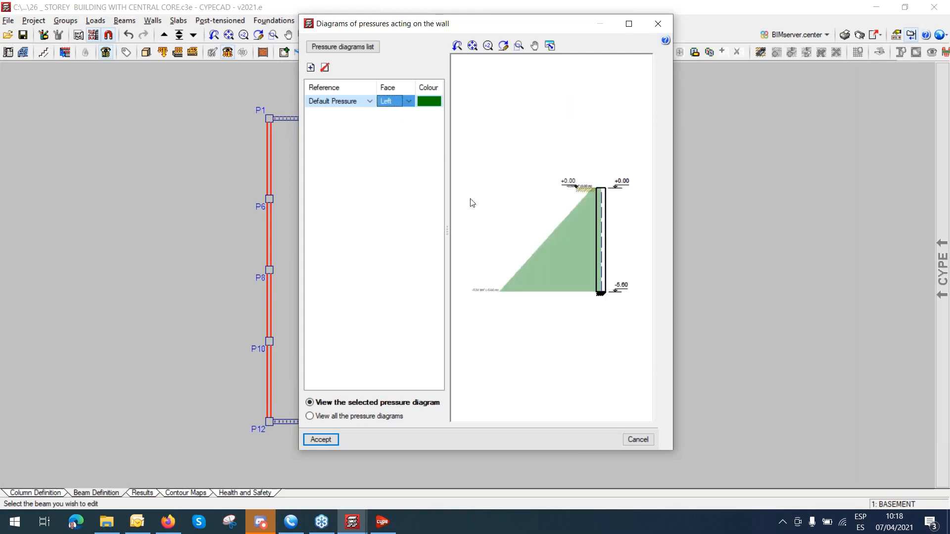
click(321, 439)
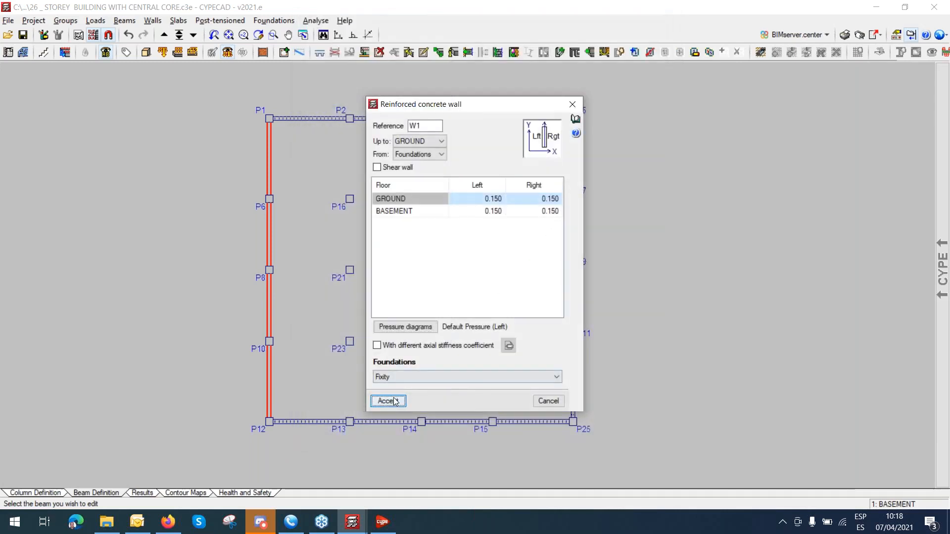
click(389, 401)
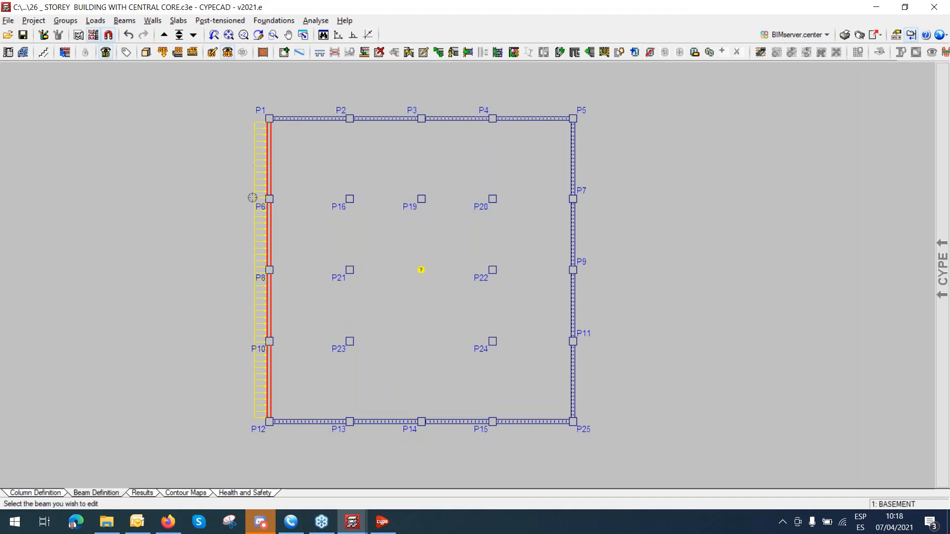
Edit the wall between P5 and P25, adding the Default Pressure diagram on its Right face.
scroll(252, 198, up, 1)
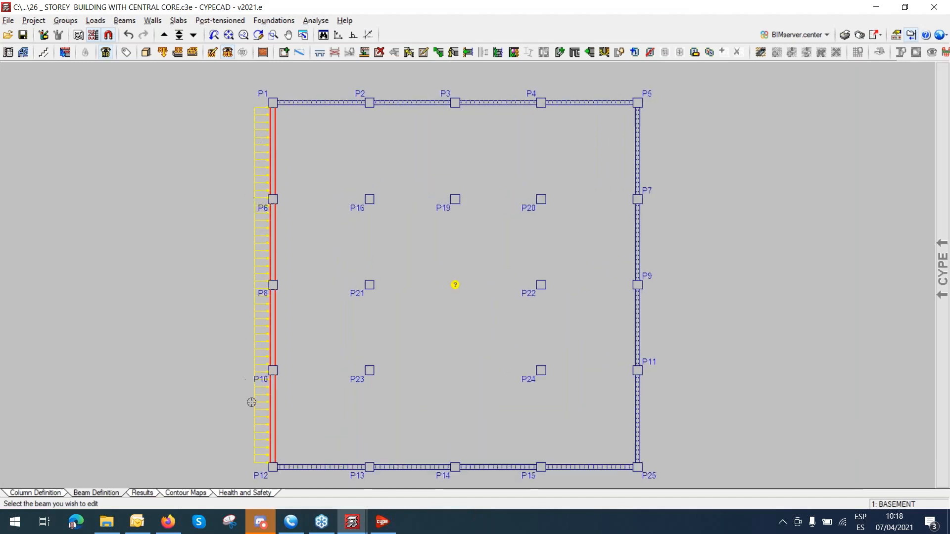
middle_drag(271, 265, 267, 312)
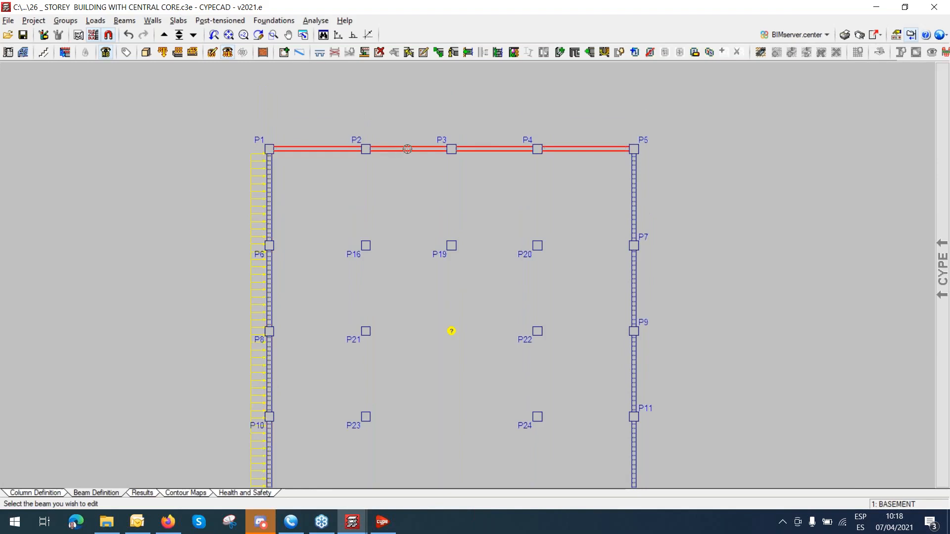
click(632, 302)
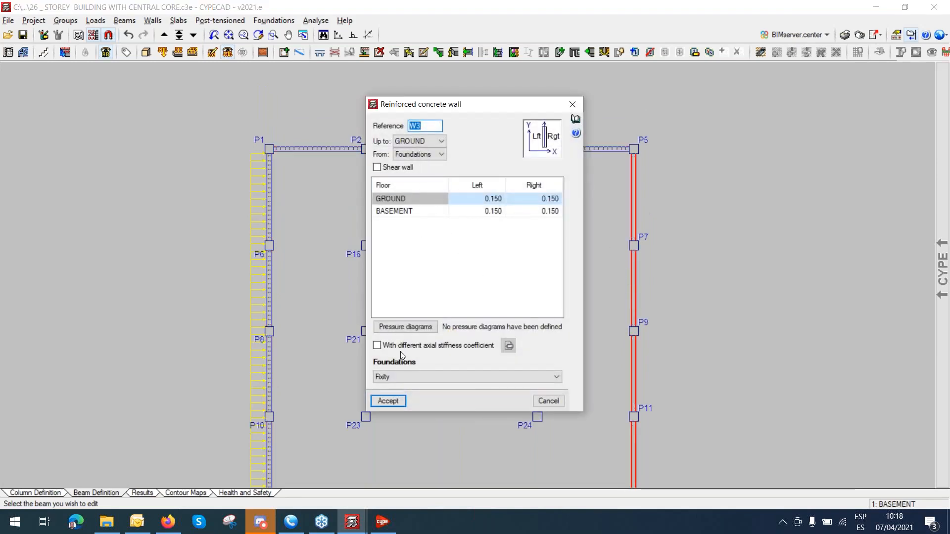
click(434, 327)
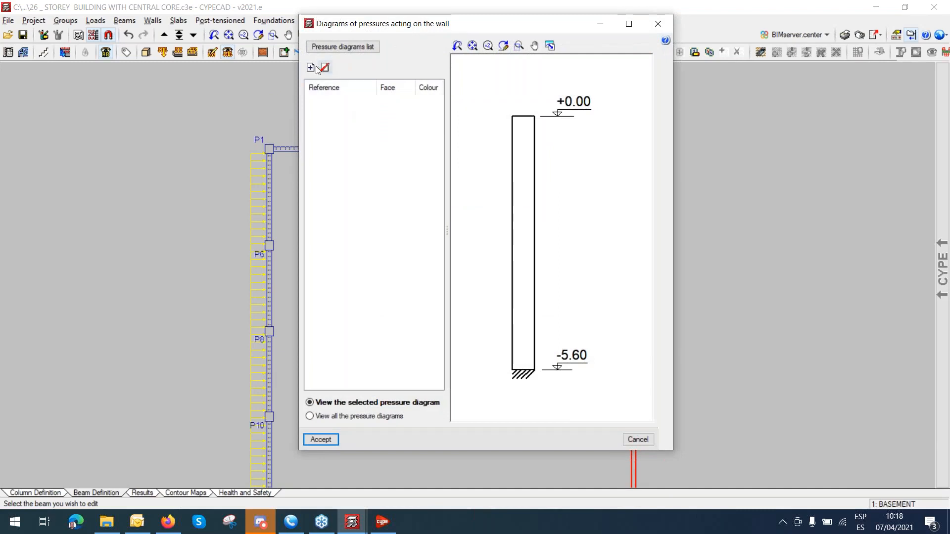
click(311, 68)
click(408, 103)
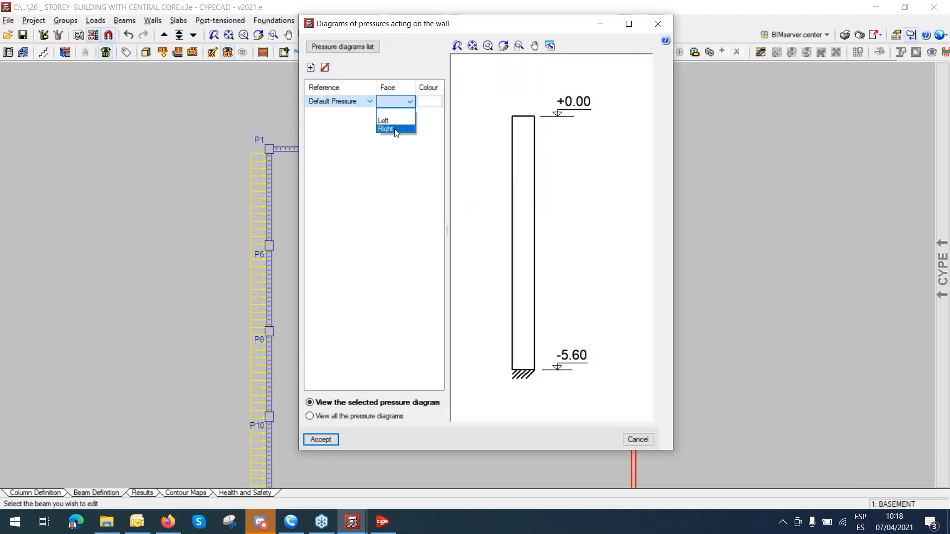
click(395, 129)
click(321, 439)
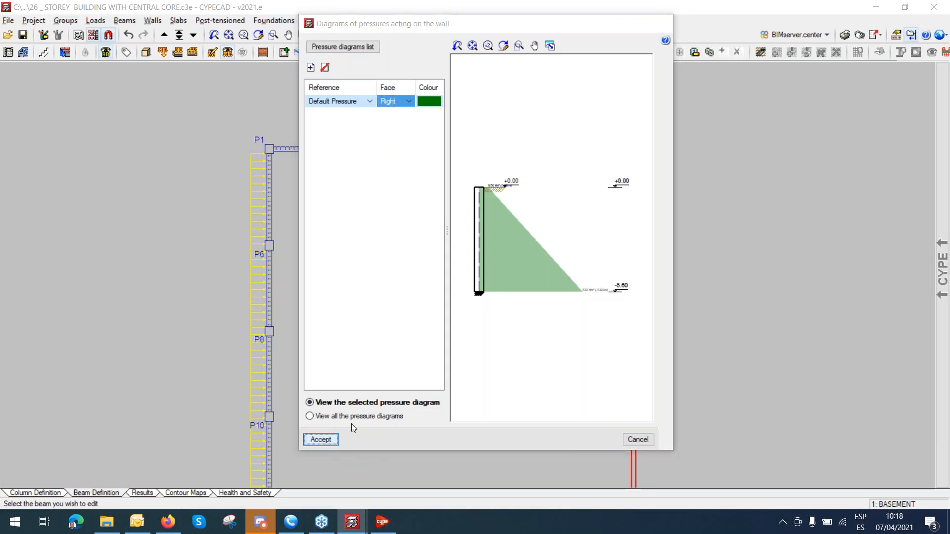
click(388, 400)
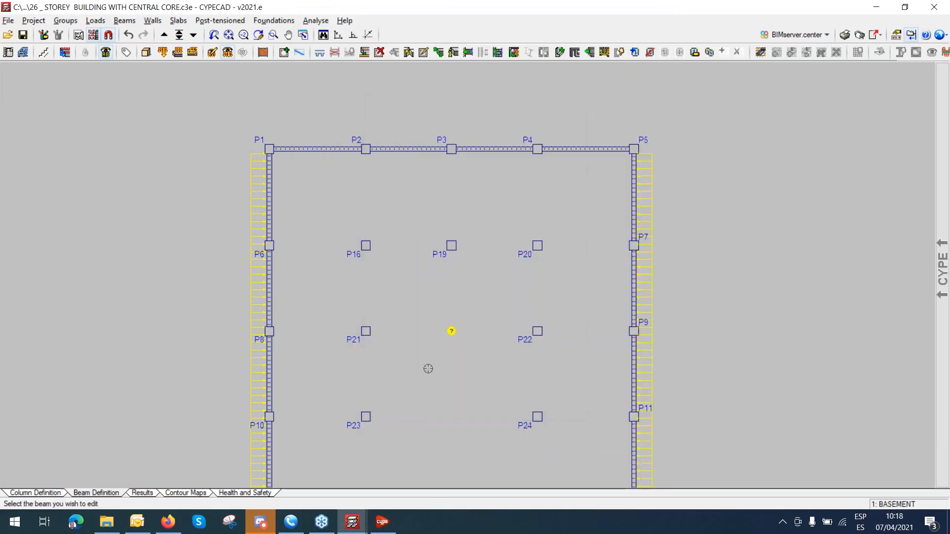
Edit the wall between P1 and P5, adding the Default Pressure diagram on its Right face.
mouse_move(433, 346)
middle_down()
mouse_move(412, 289)
mouse_move(409, 308)
middle_up()
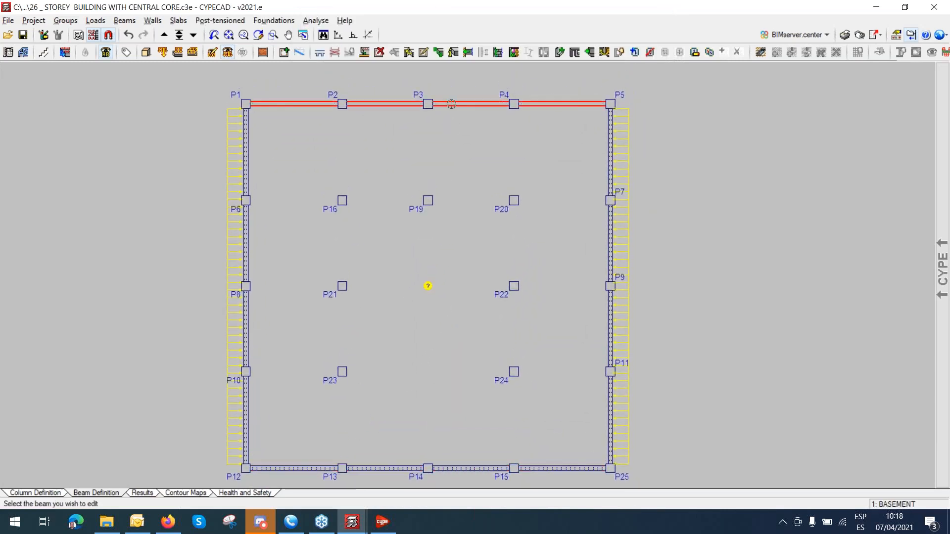
click(451, 104)
click(405, 326)
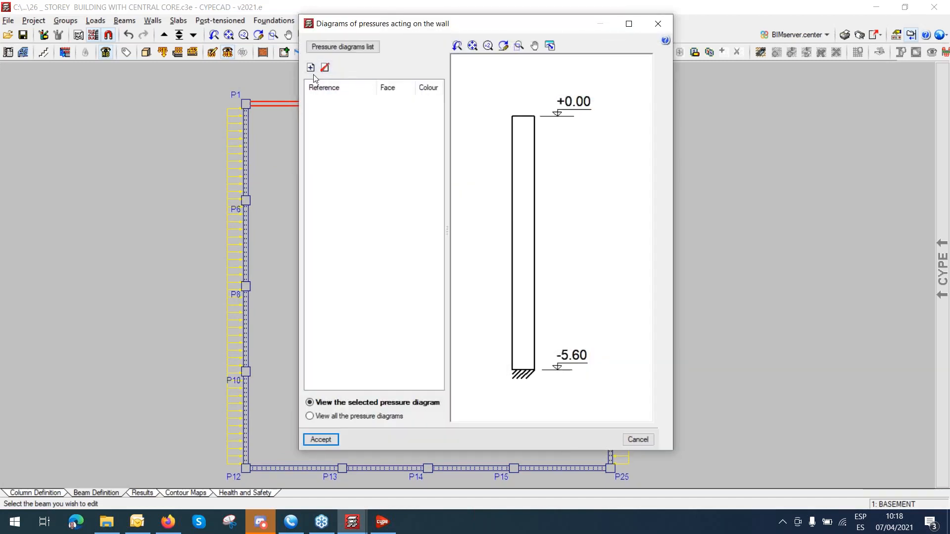
click(311, 68)
click(405, 102)
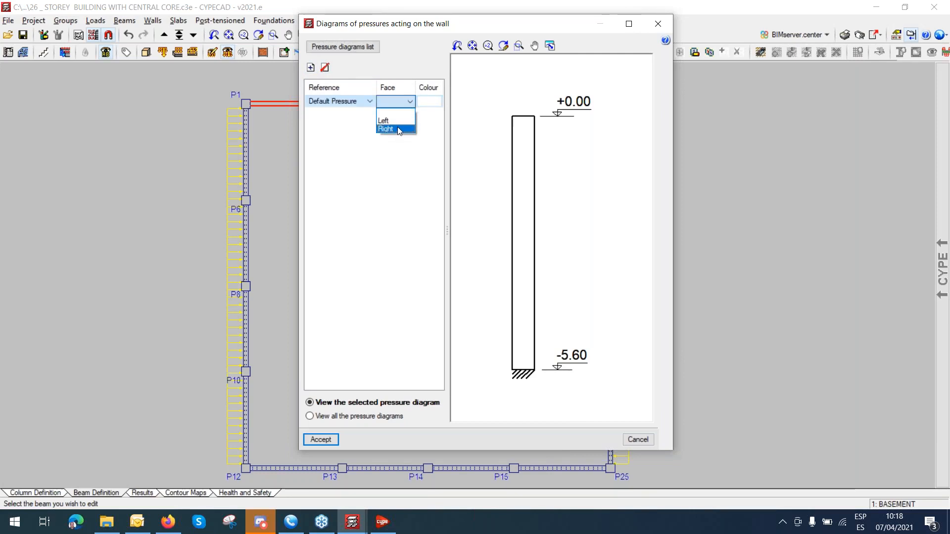
click(399, 129)
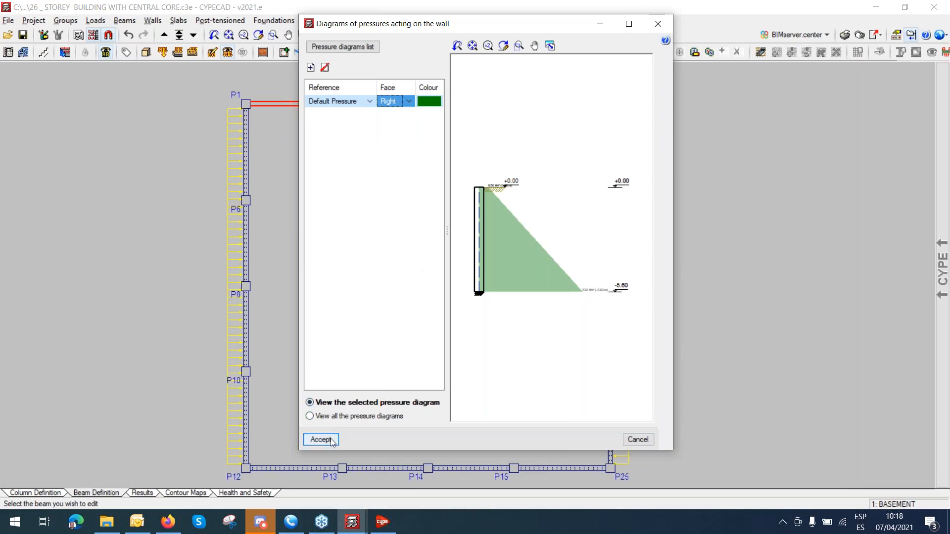
click(331, 441)
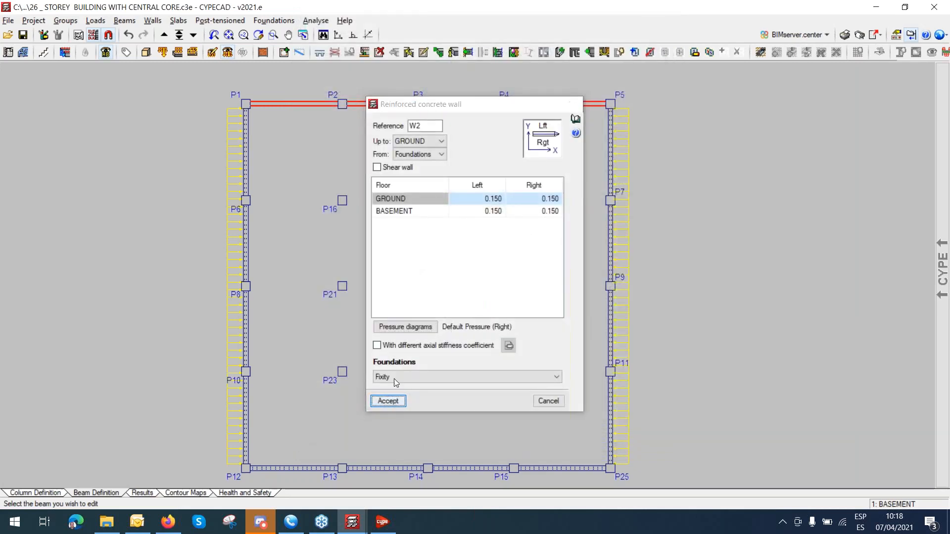
click(388, 400)
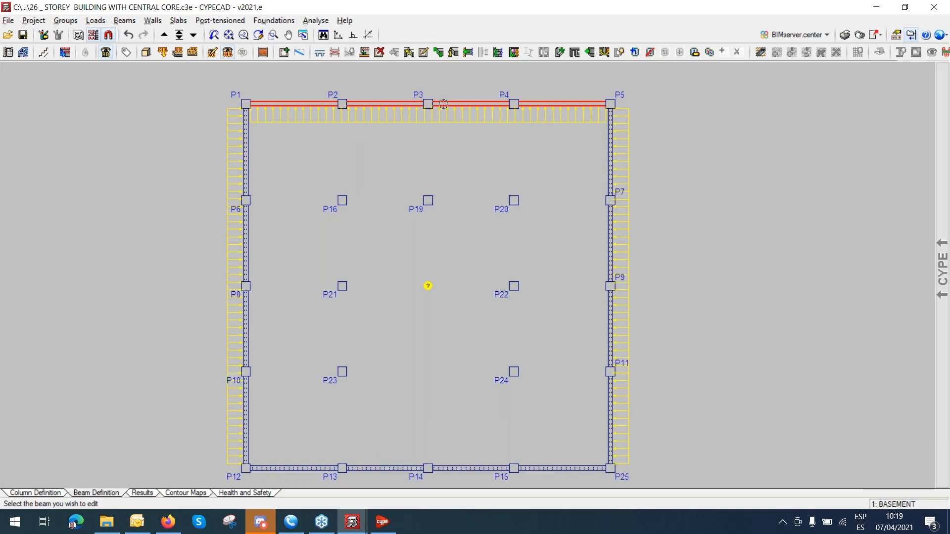
Change the face of the Default Pressure diagram on the wall between P1 and P5 to Left.
click(443, 102)
click(420, 327)
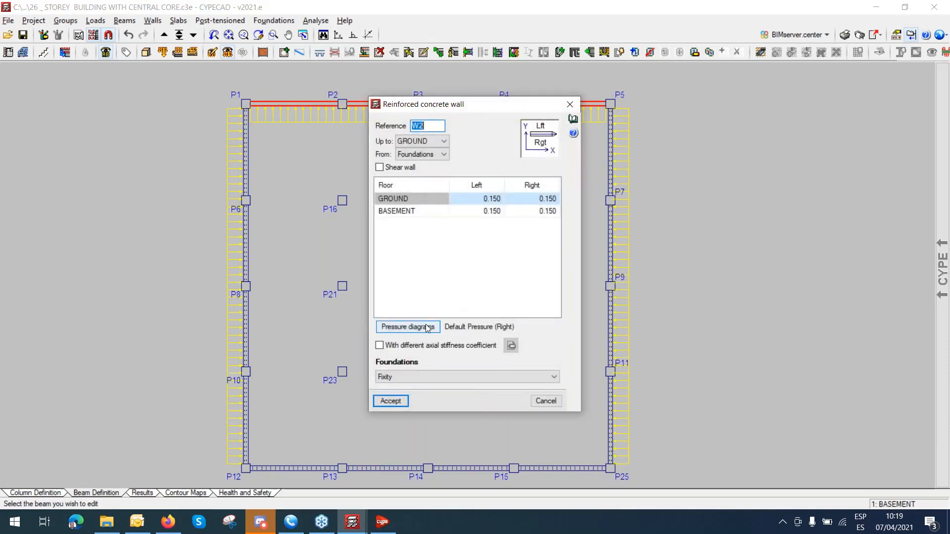
click(412, 102)
click(412, 102)
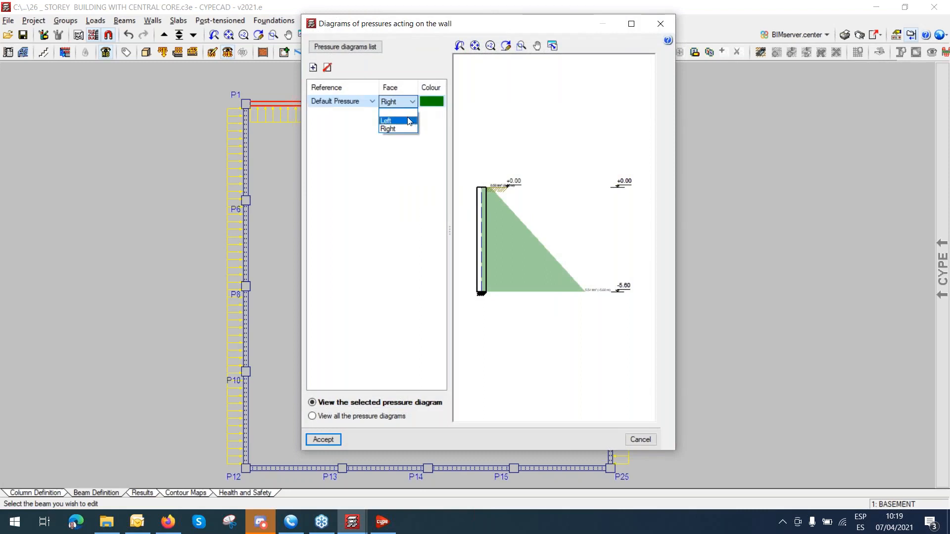
click(409, 121)
click(324, 439)
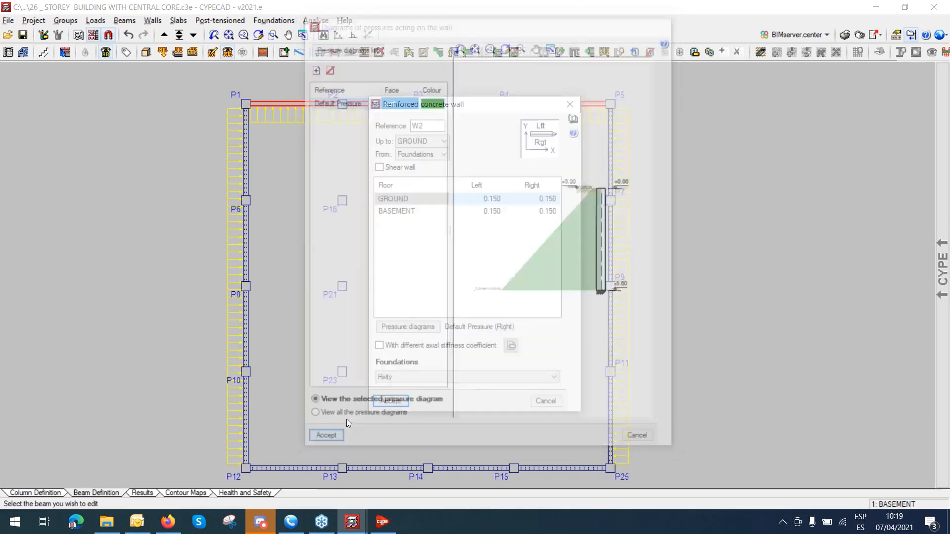
click(392, 398)
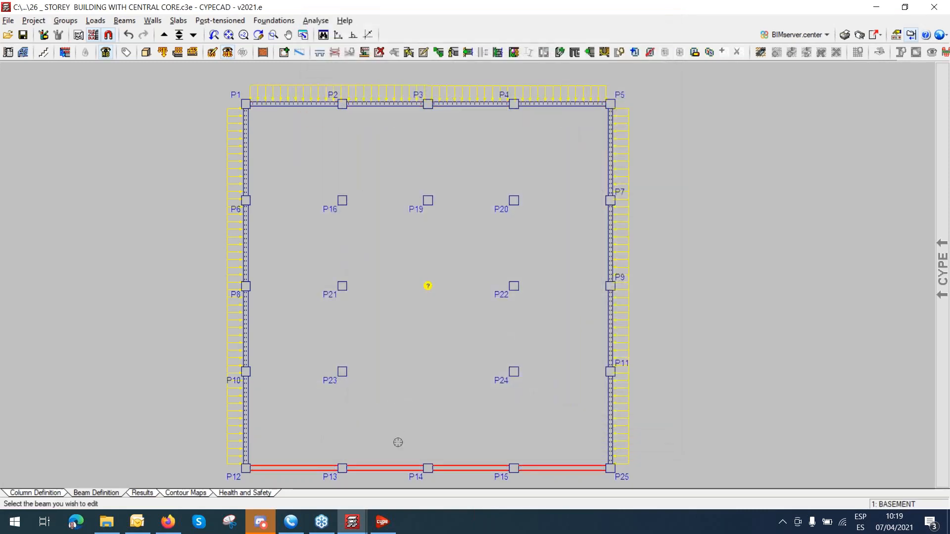
Edit the wall between P12 and P25, adding the Default Pressure diagram on its Right face.
middle_drag(433, 470, 438, 358)
click(438, 358)
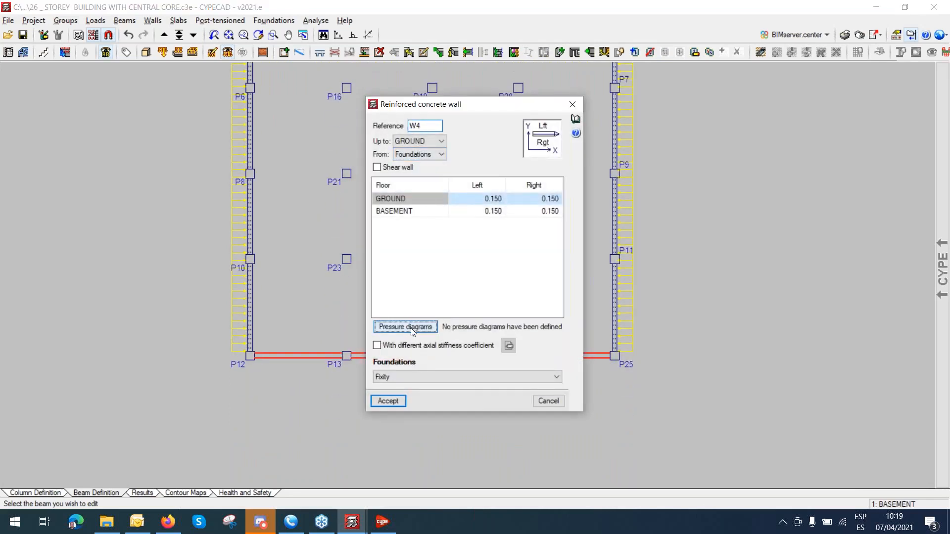
click(391, 327)
click(311, 67)
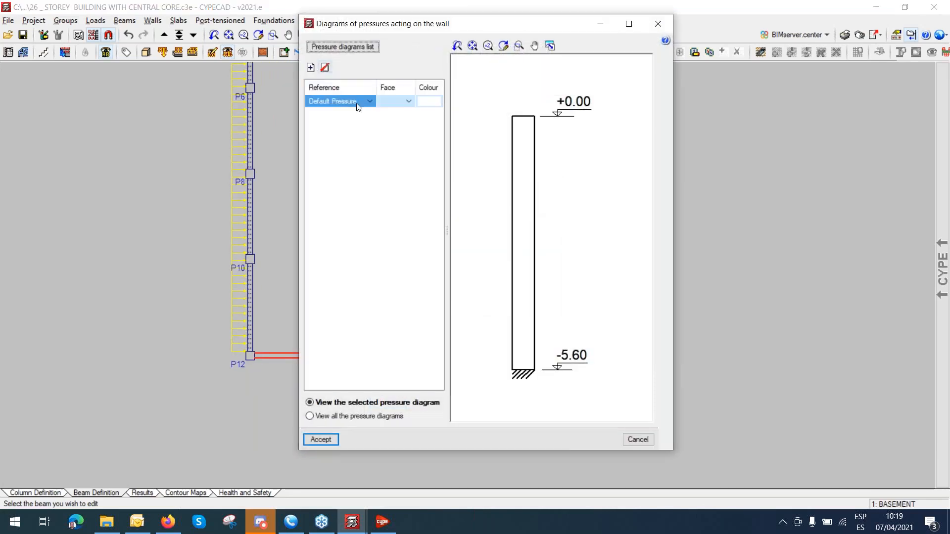
click(409, 99)
click(396, 124)
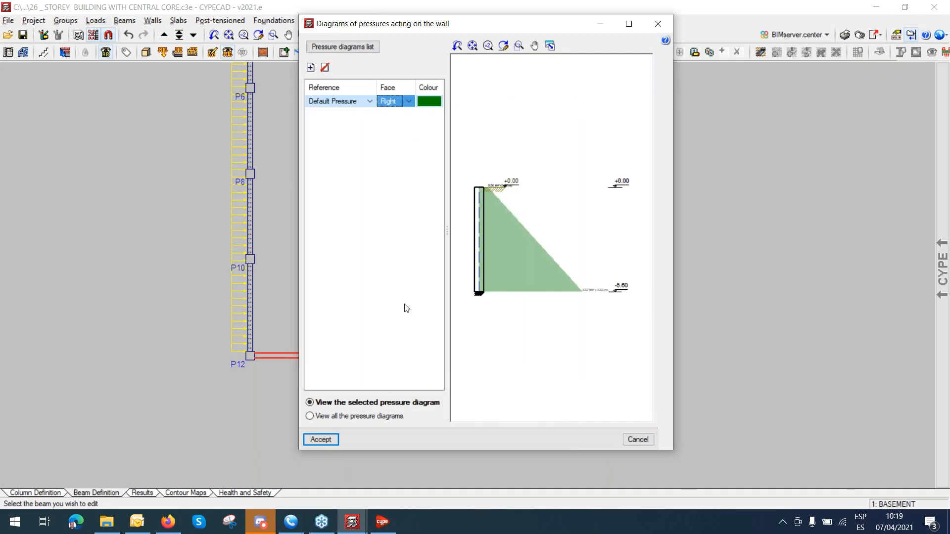
click(320, 440)
click(391, 395)
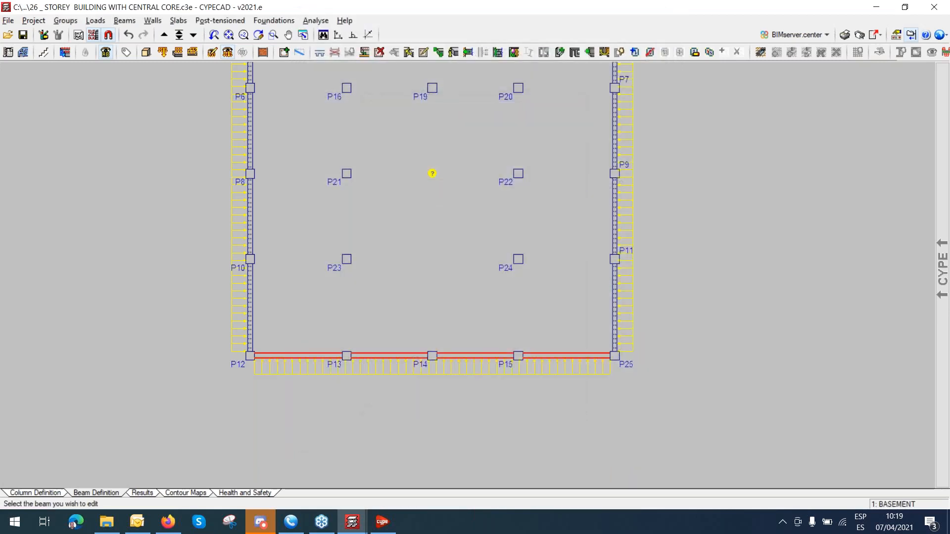
Start a new reinforced concrete wall with thicknesses of 0.2 Left and 0.4 Right on the GROUND and BASEMENT floors.
scroll(403, 407, down, 3)
middle_drag(399, 340, 391, 371)
scroll(411, 349, up, 3)
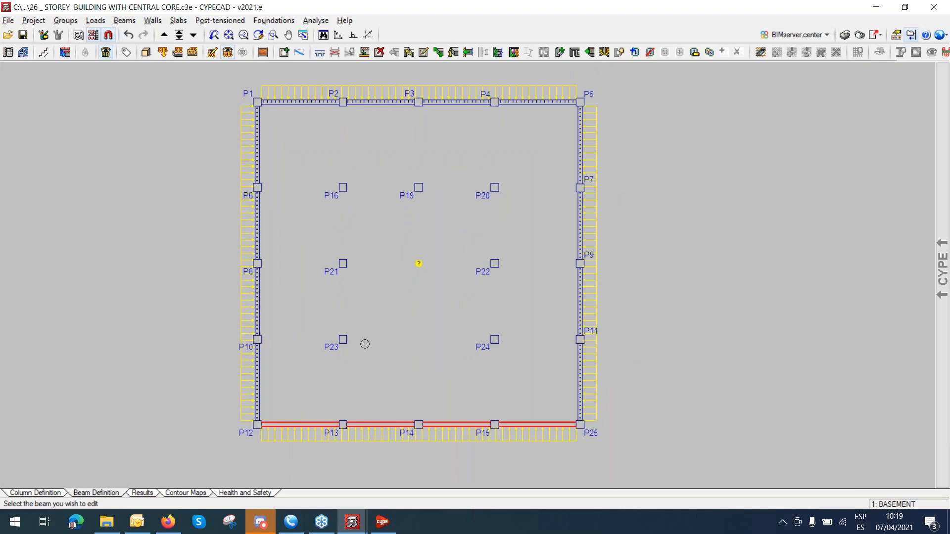
click(125, 21)
mouse_move(152, 20)
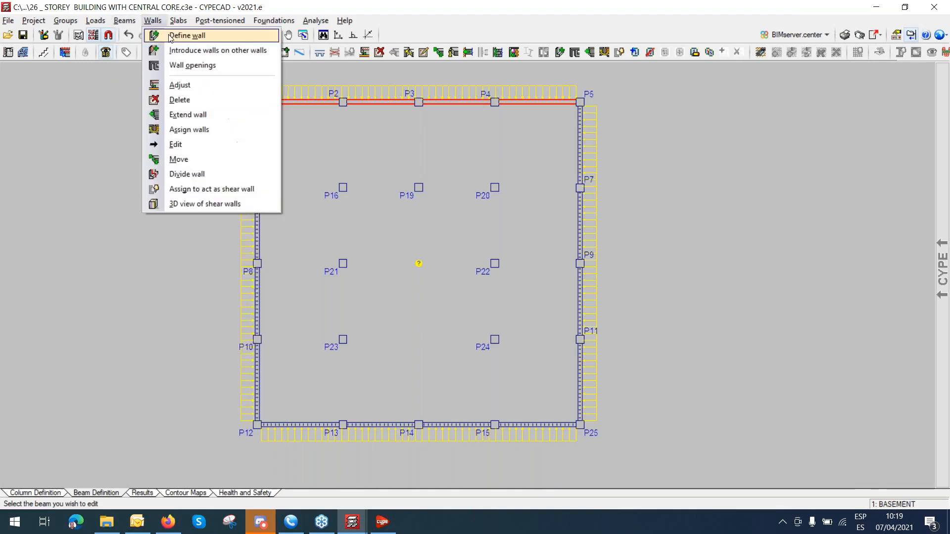
click(170, 35)
click(73, 85)
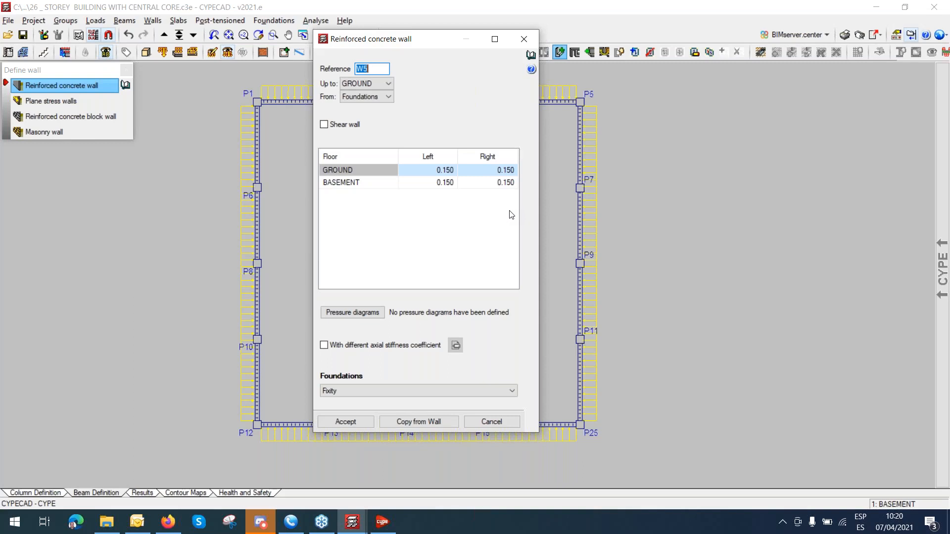
drag(513, 214, 431, 170)
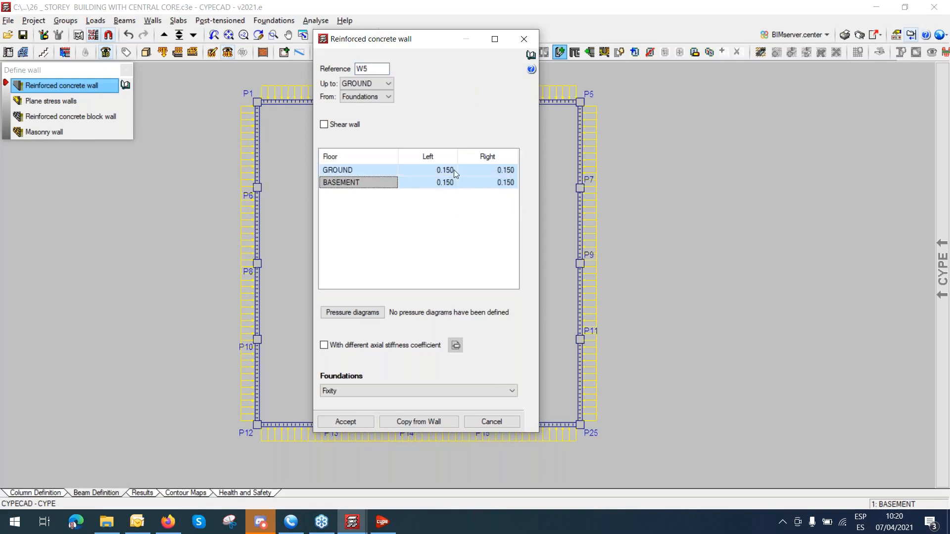
click(454, 170)
text(0.2)
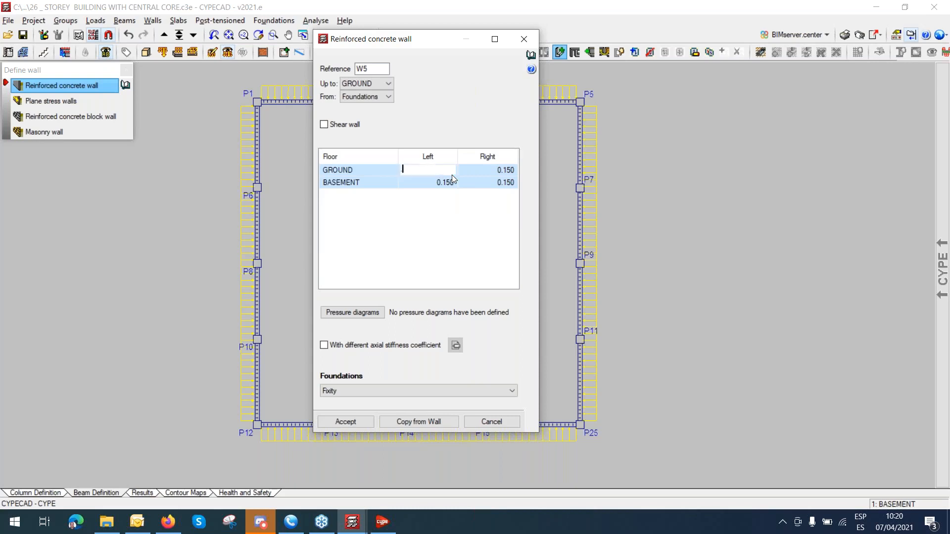
key(Tab)
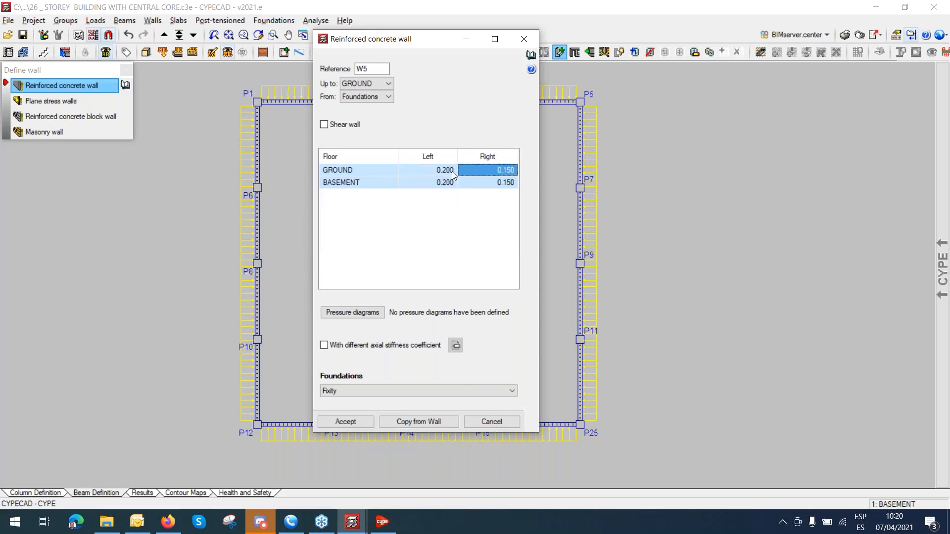
text(0.4)
key(Tab)
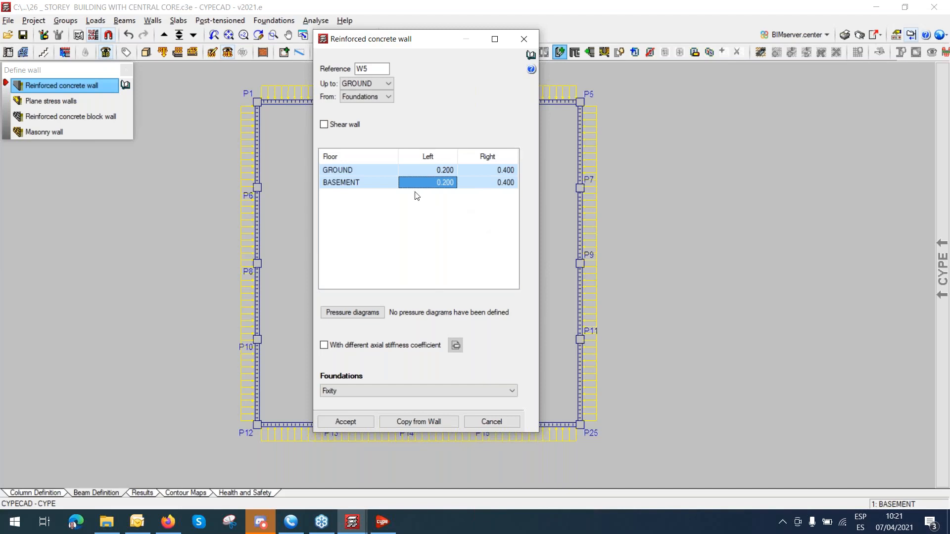
Extend the new reinforced concrete wall up to Floor 24 and accept its definition.
click(387, 83)
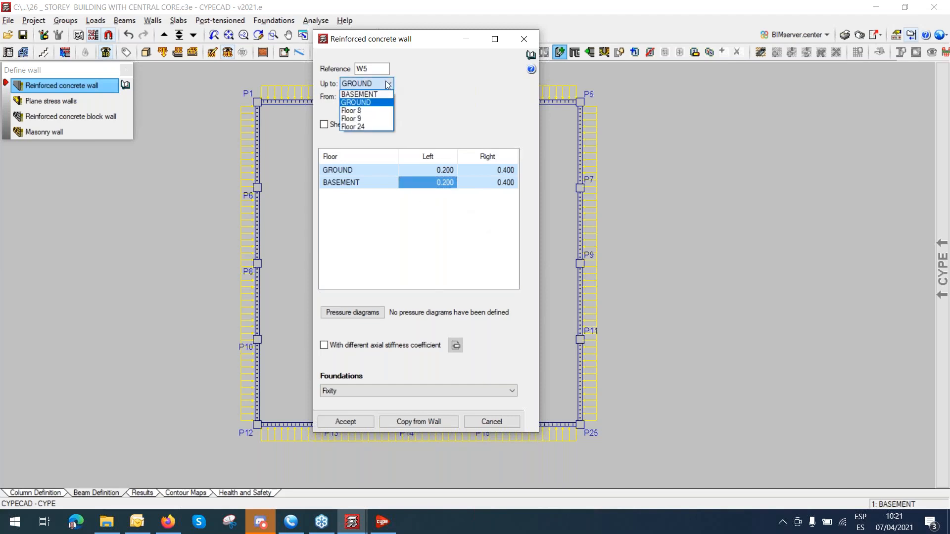
click(378, 127)
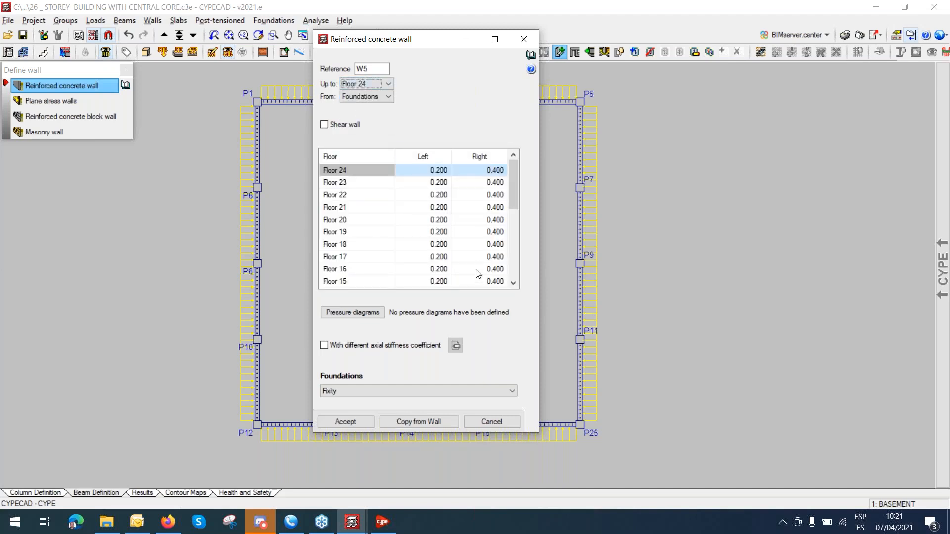
mouse_move(516, 189)
mouse_down()
mouse_move(521, 259)
mouse_move(531, 196)
mouse_up()
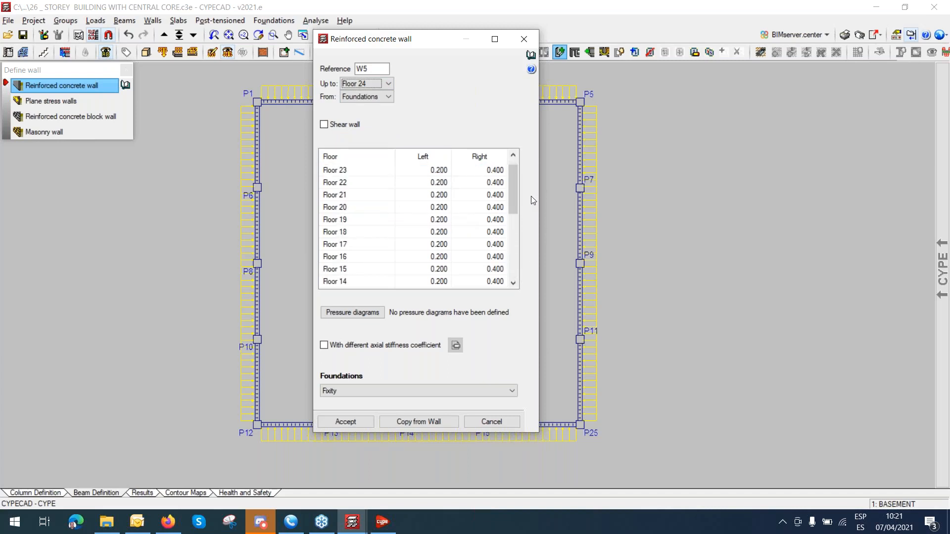
click(349, 423)
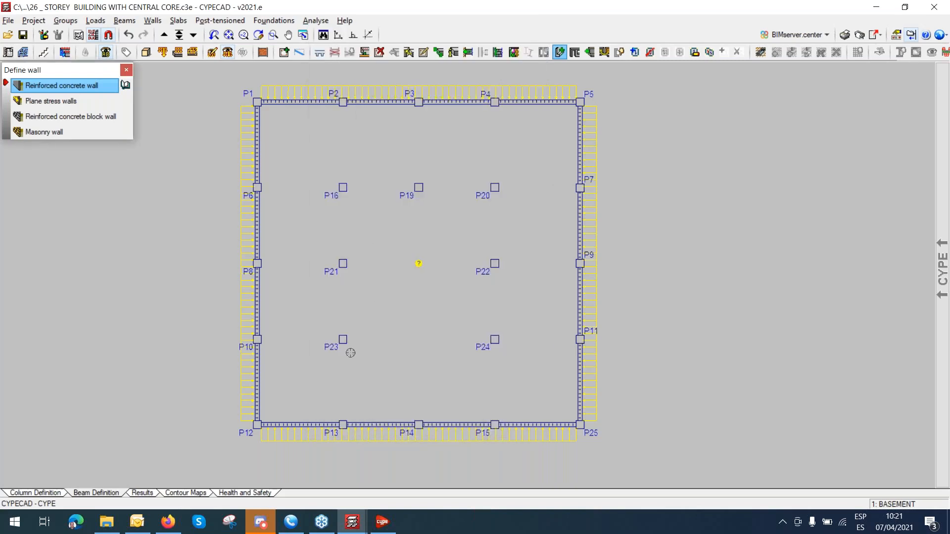
Draw the four central core walls as a closed loop through columns P23, P16, P20 and P24, back to P23.
click(342, 339)
click(343, 187)
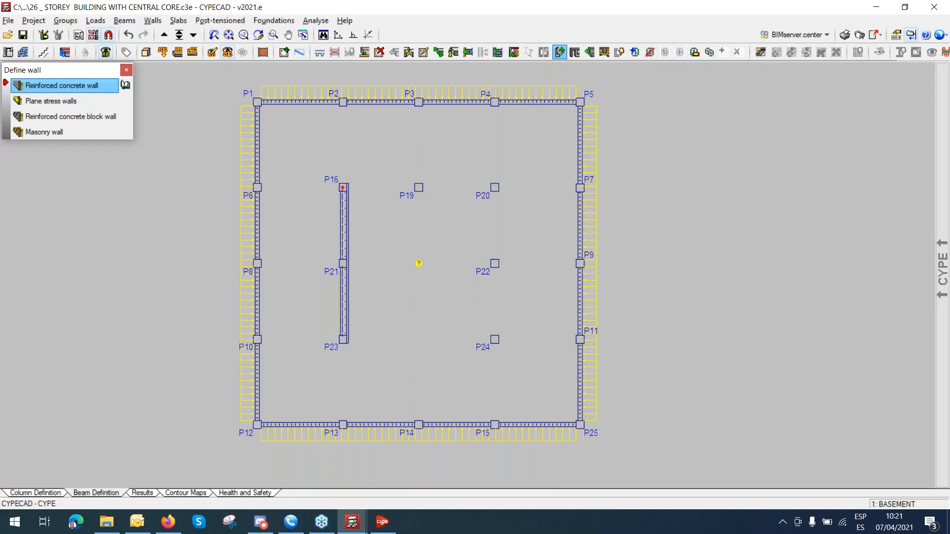
click(494, 187)
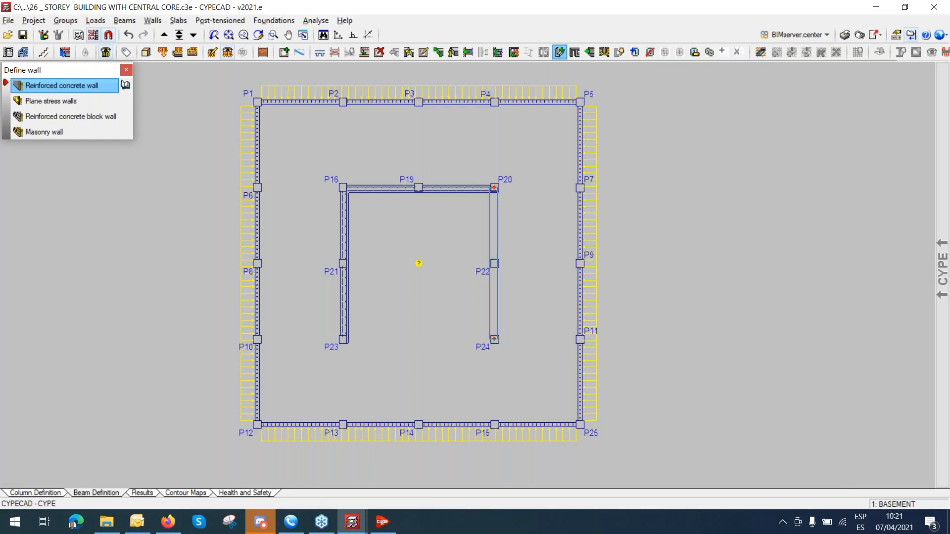
click(494, 339)
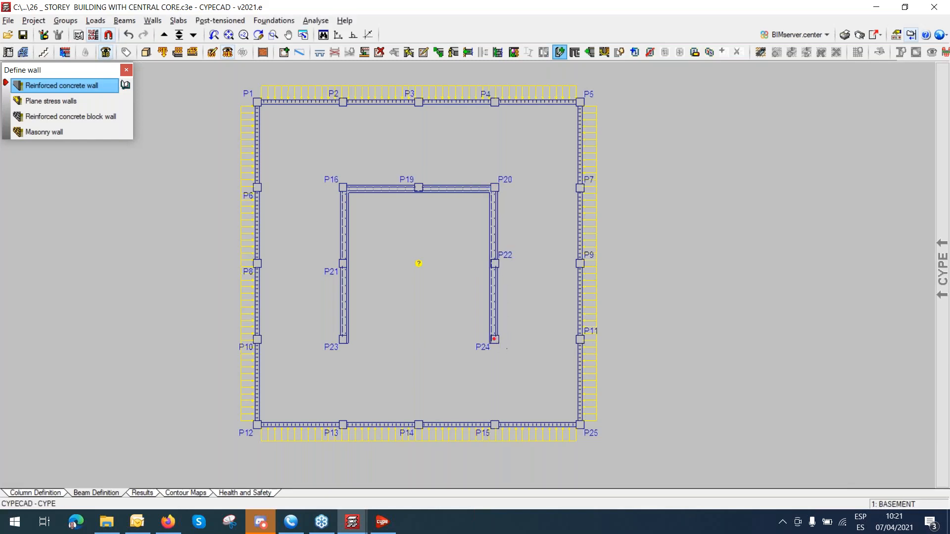
click(347, 346)
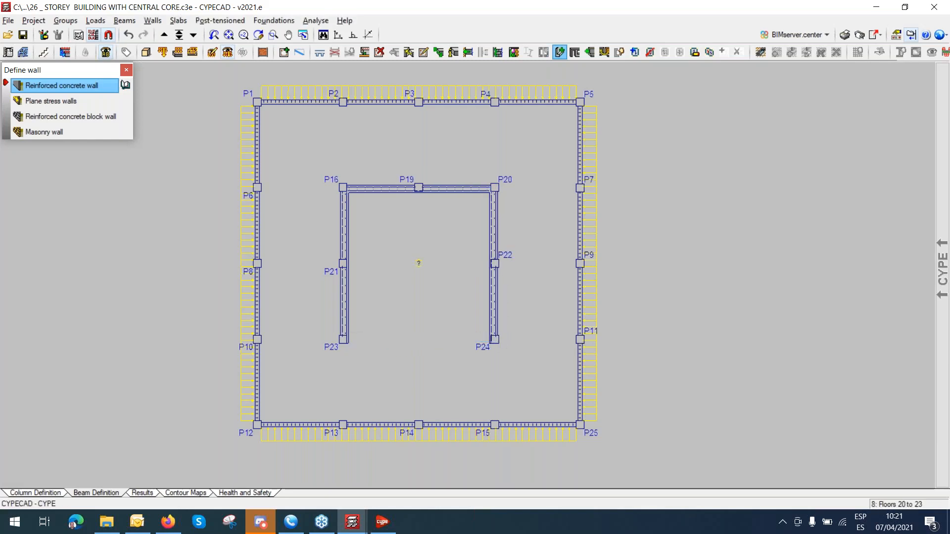
scroll(400, 340, up, 2)
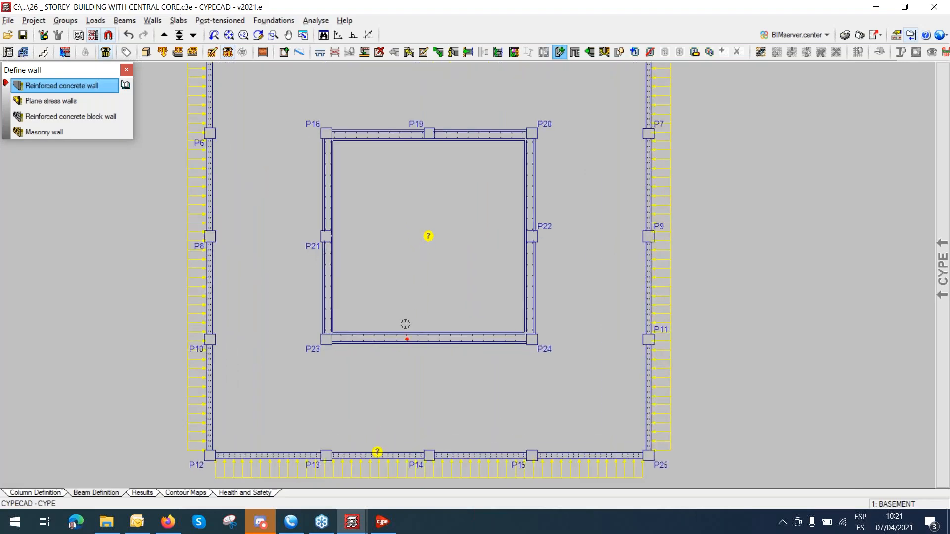
scroll(400, 340, up, 1)
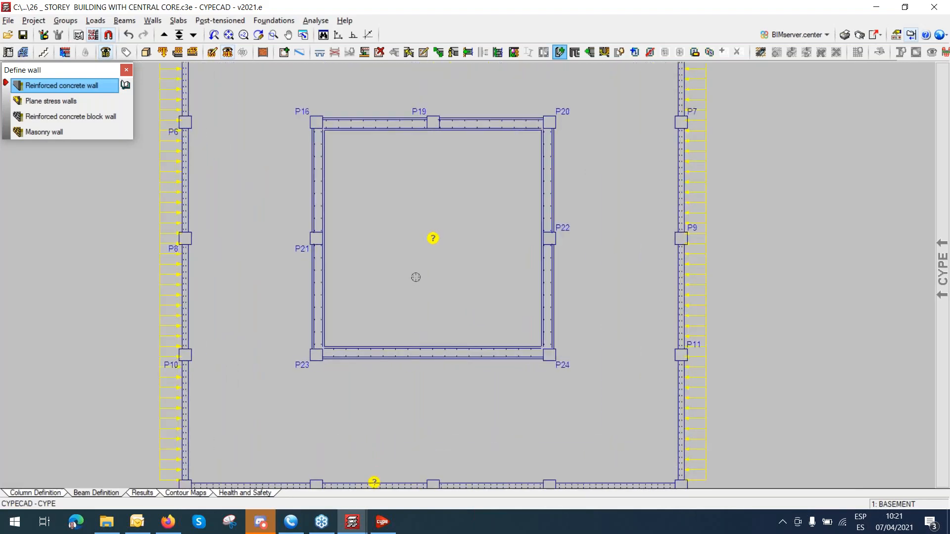
scroll(416, 277, down, 2)
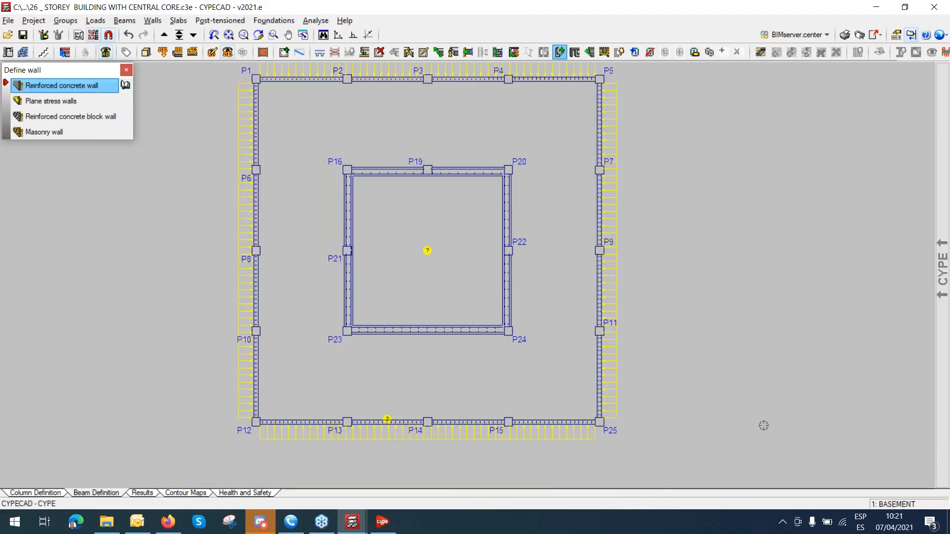
Go down to the Foundations group and move the core wall between P16 and P20 outward by 0.090 m.
click(193, 35)
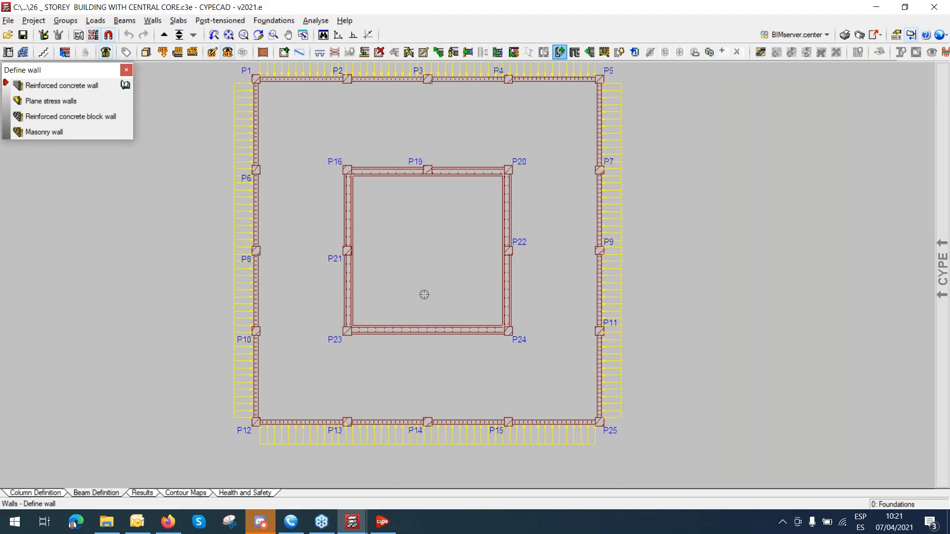
middle_drag(423, 294, 430, 318)
scroll(429, 318, up, 1)
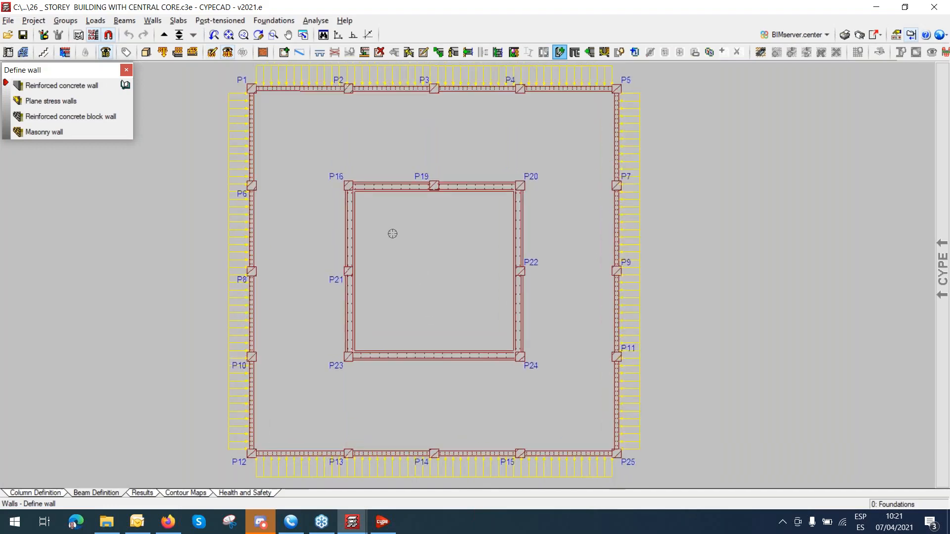
scroll(392, 233, up, 3)
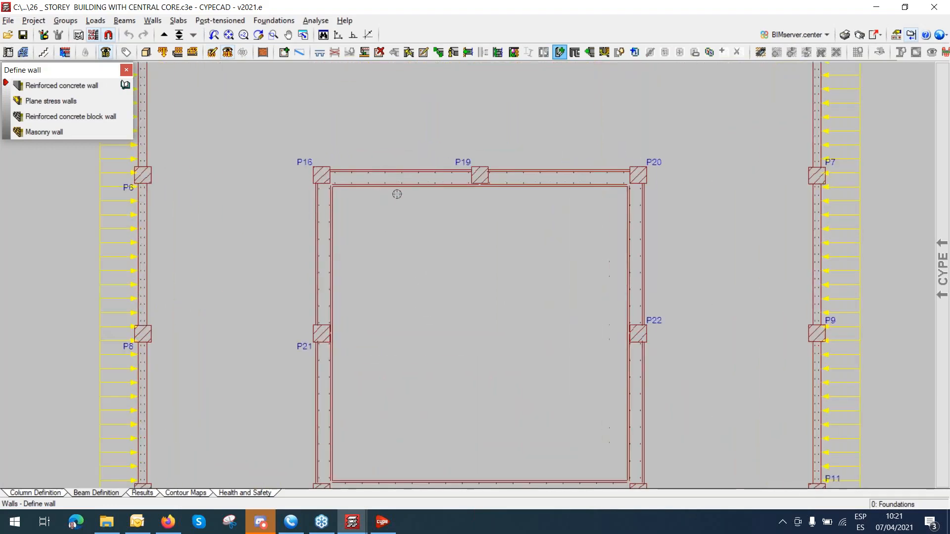
scroll(400, 193, up, 1)
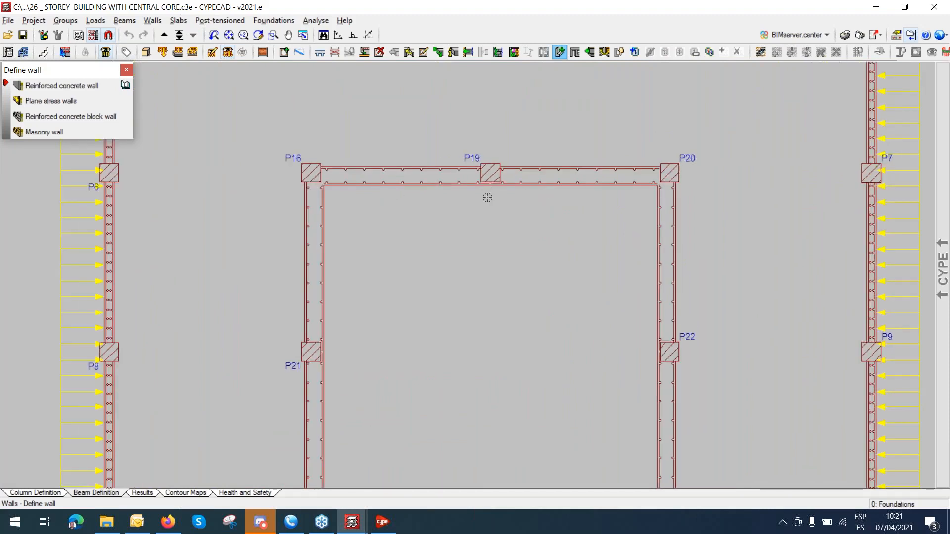
click(153, 22)
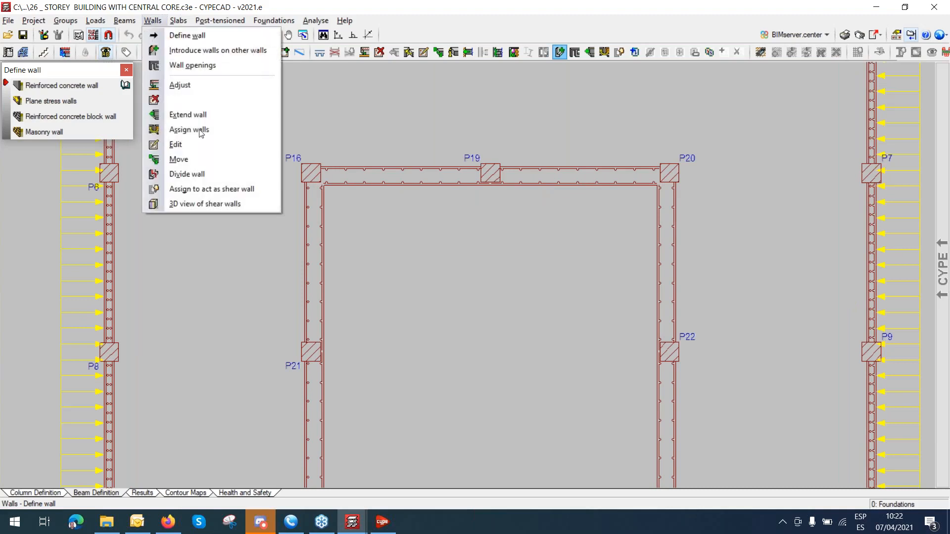
click(193, 160)
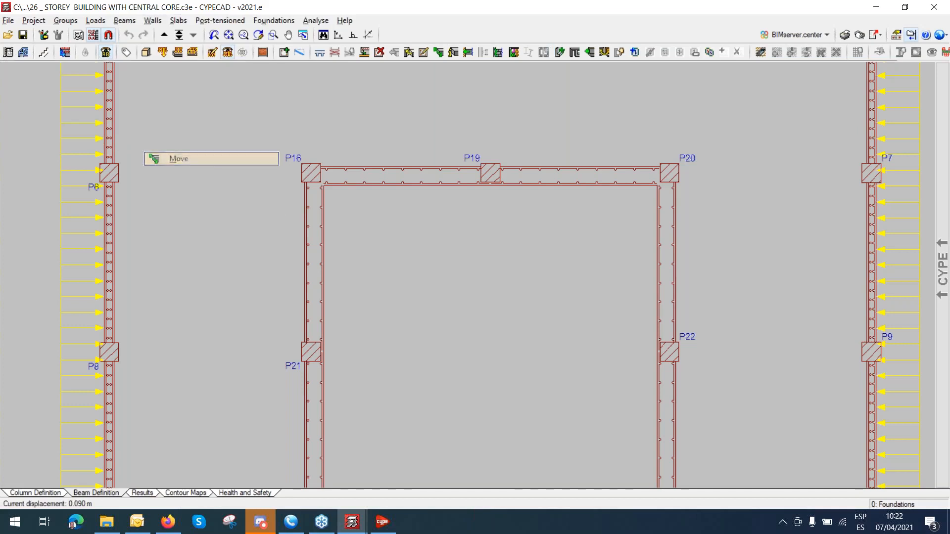
click(398, 154)
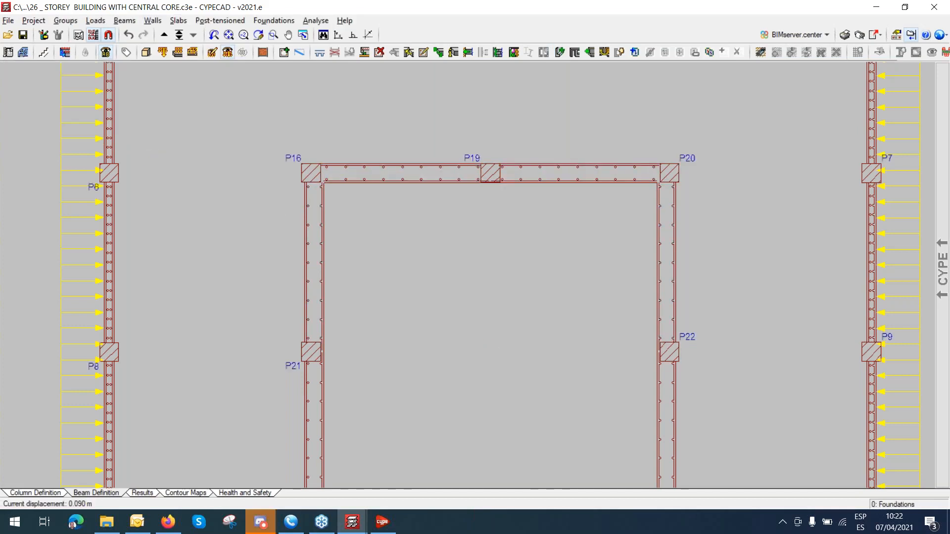
Check the displacement distance set for moving walls, then cancel the dialog.
scroll(535, 188, up, 1)
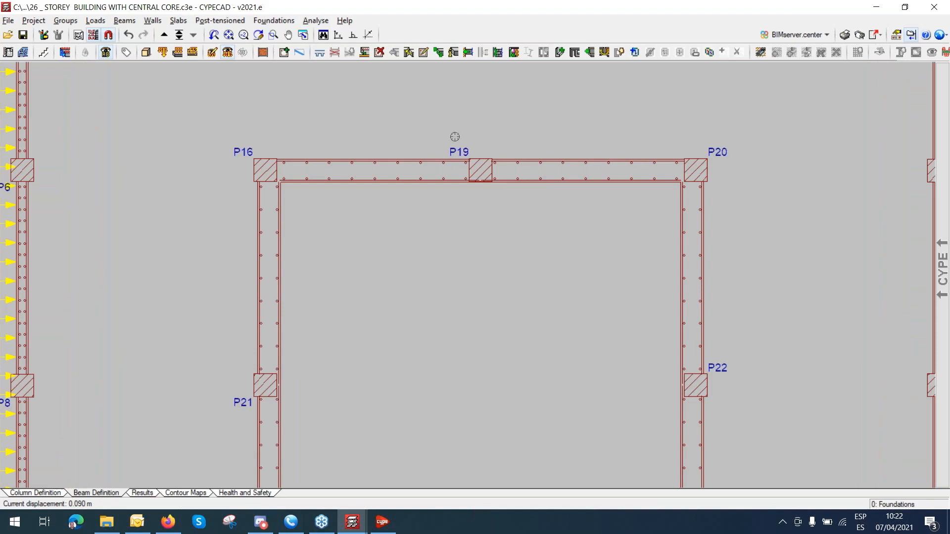
right_click(417, 125)
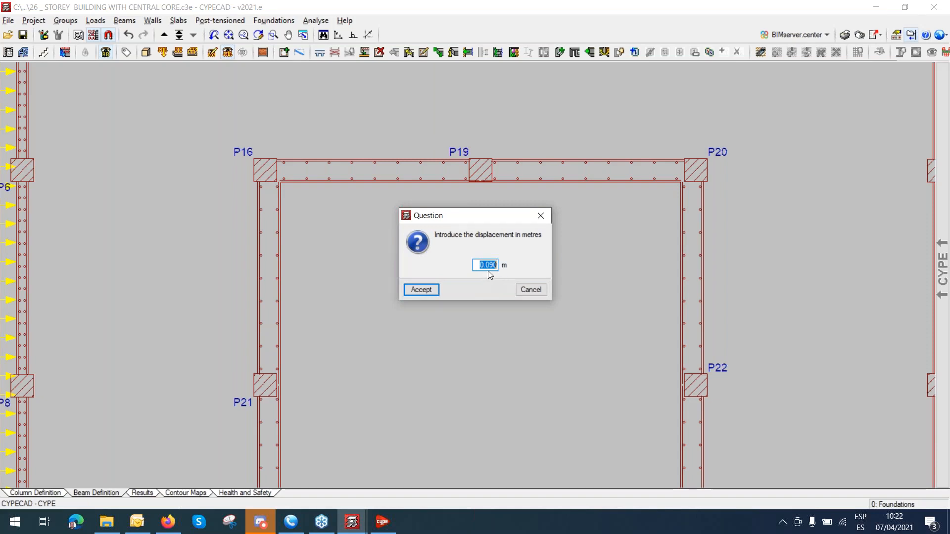
click(527, 290)
Move the core walls between P20 and P24, P23 and P24, and P16 and P23 outward by 0.090 m each.
scroll(592, 288, down, 1)
middle_drag(570, 278, 458, 206)
click(588, 206)
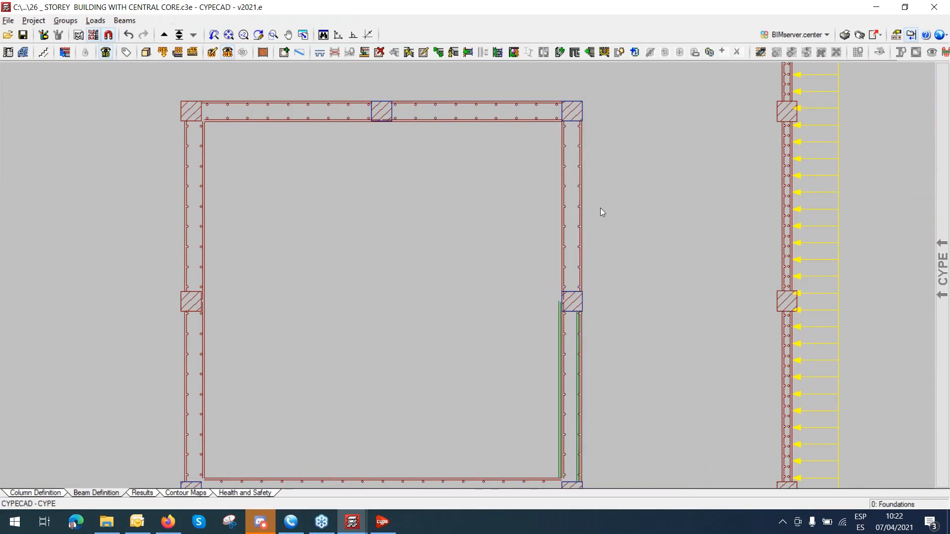
middle_drag(617, 295, 680, 164)
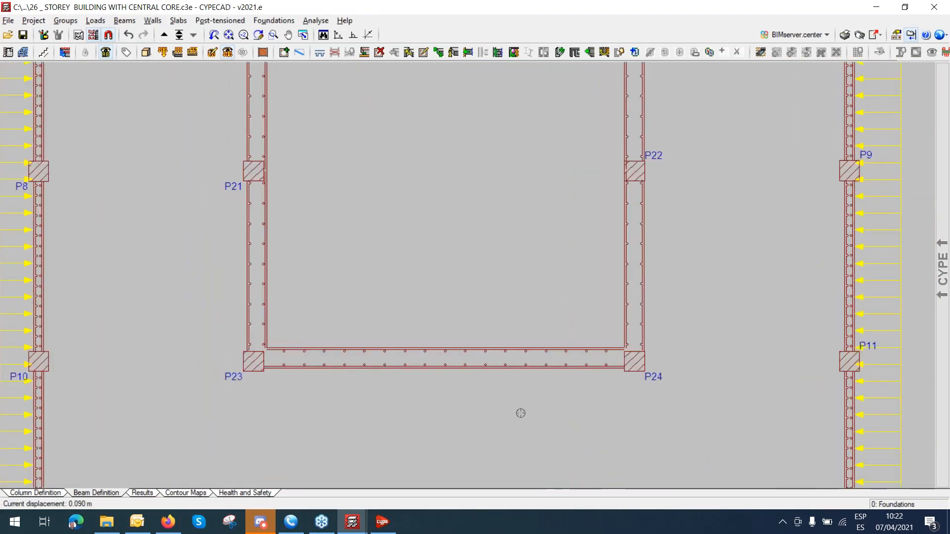
click(455, 387)
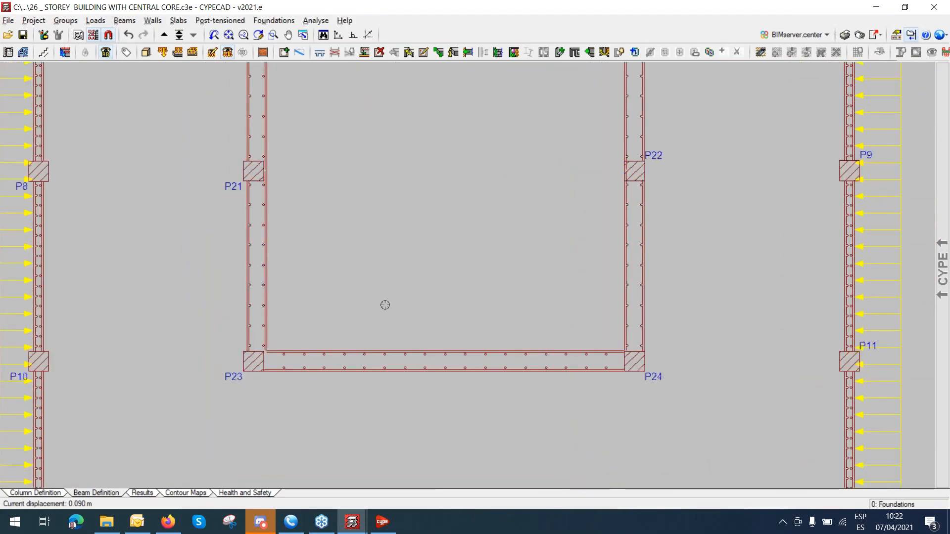
middle_drag(371, 297, 390, 411)
click(247, 191)
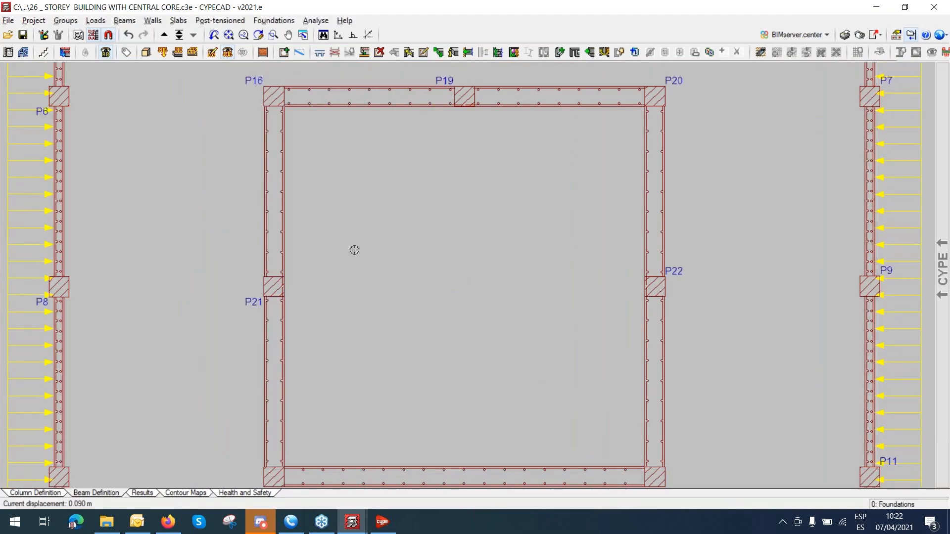
Return to the BASEMENT floor group with the whole core and perimeter walls in view.
scroll(354, 250, down, 1)
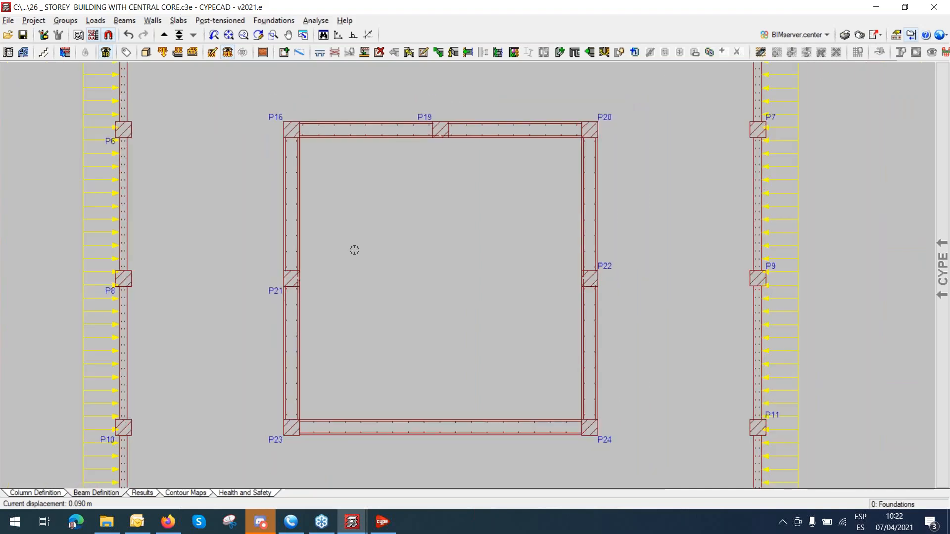
scroll(354, 249, down, 2)
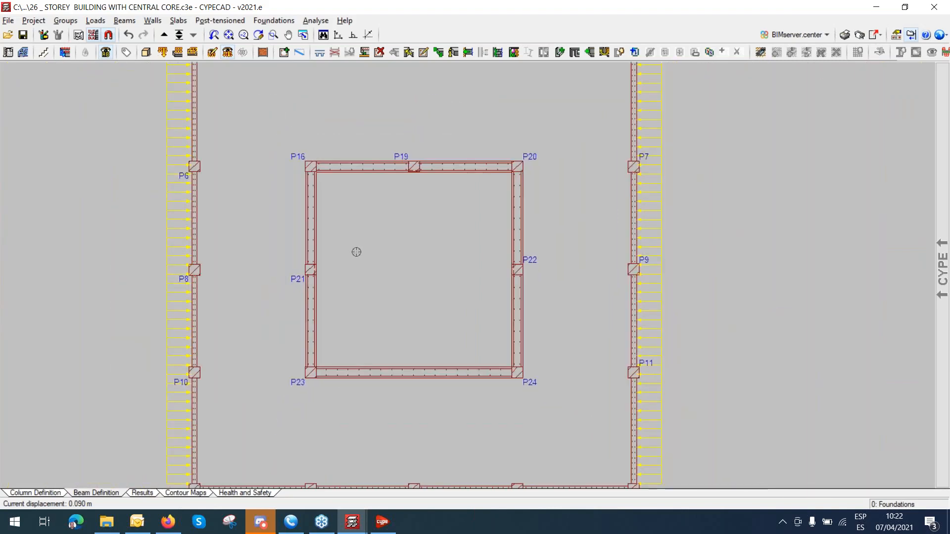
scroll(374, 241, down, 1)
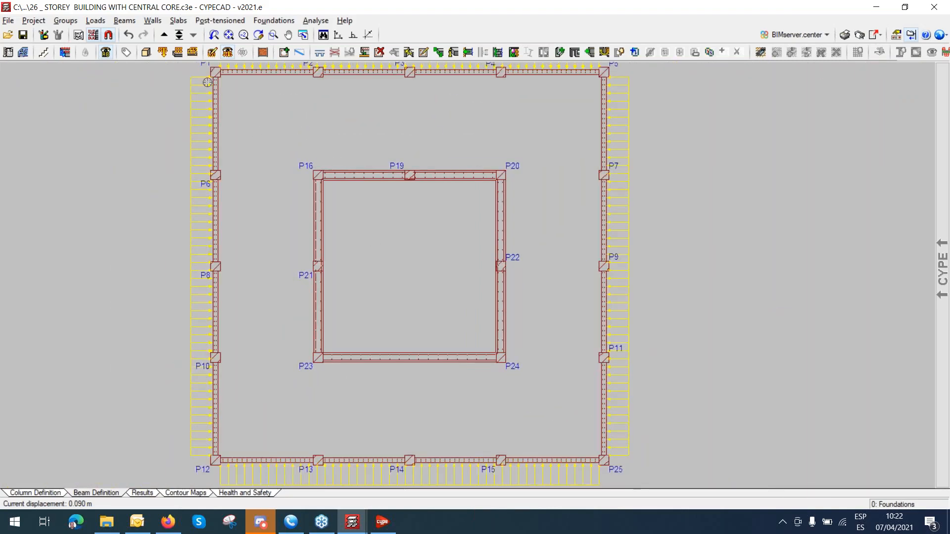
click(163, 34)
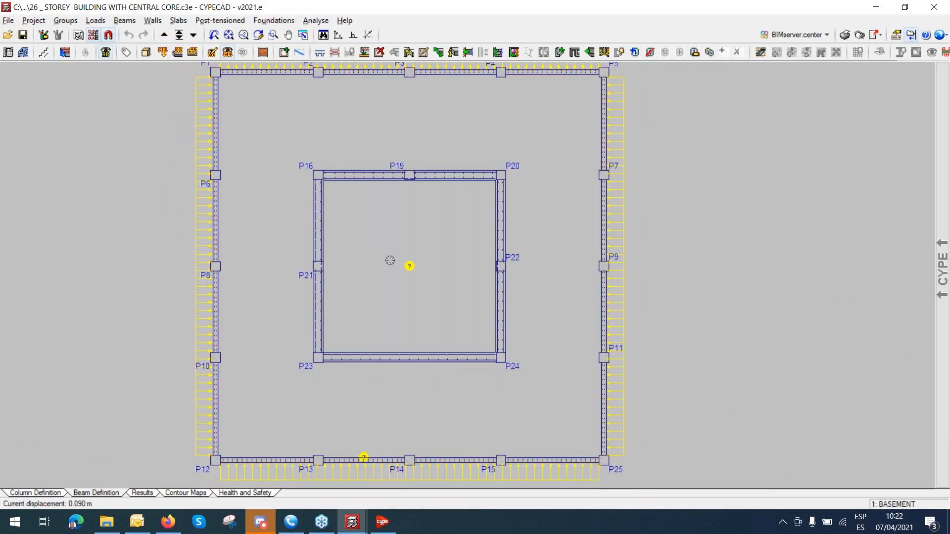
Examine the core walls and perimeter walls around the columns on the BASEMENT floor plan.
middle_drag(388, 261, 423, 265)
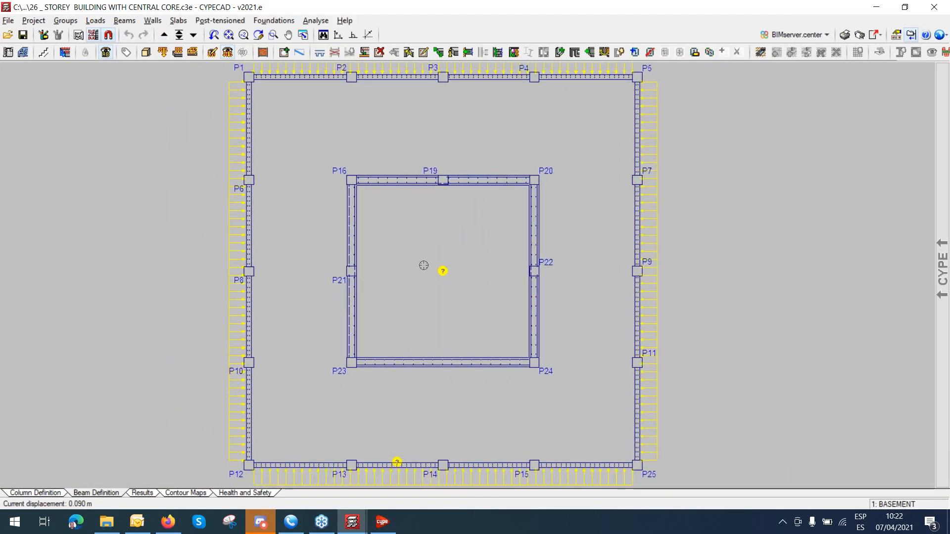
scroll(445, 282, up, 2)
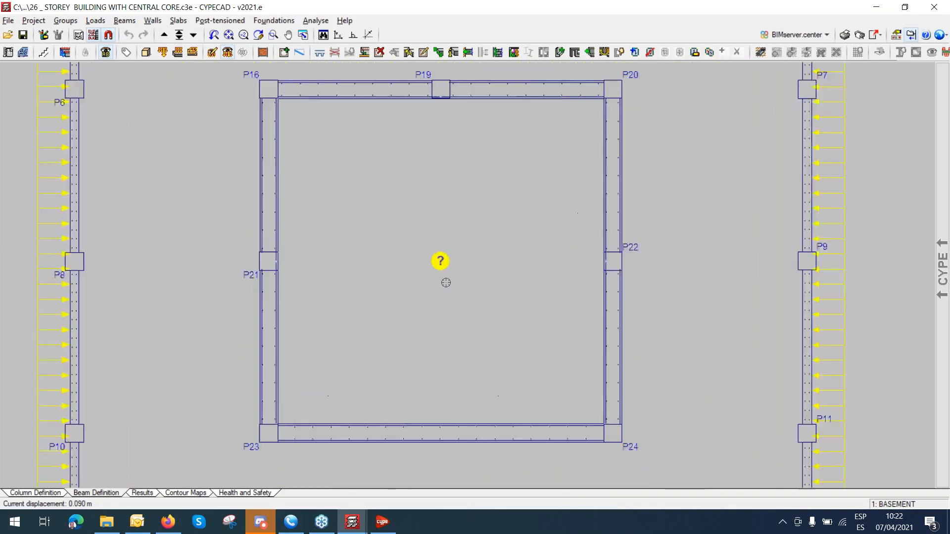
scroll(445, 282, up, 1)
scroll(458, 264, down, 1)
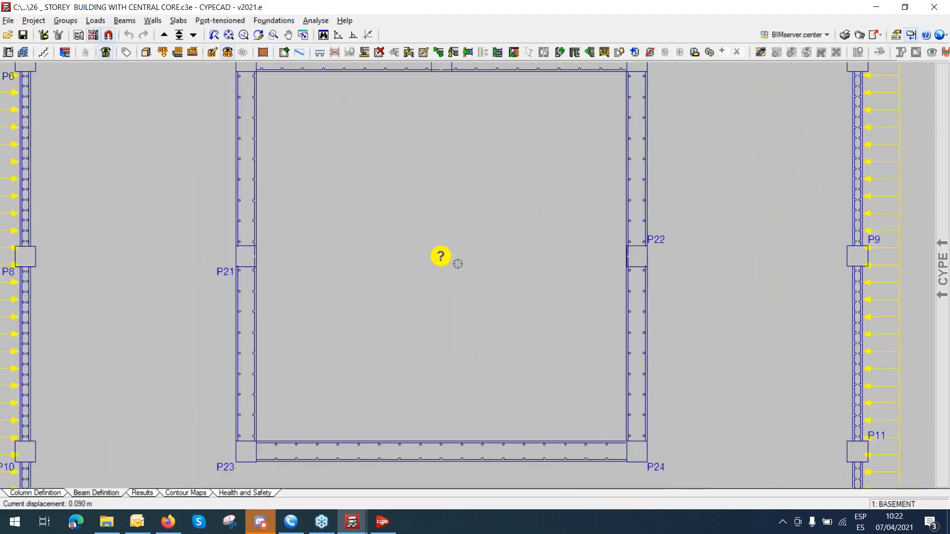
scroll(458, 264, down, 2)
mouse_move(477, 280)
middle_down()
mouse_move(489, 262)
mouse_move(491, 271)
middle_up()
scroll(450, 332, down, 1)
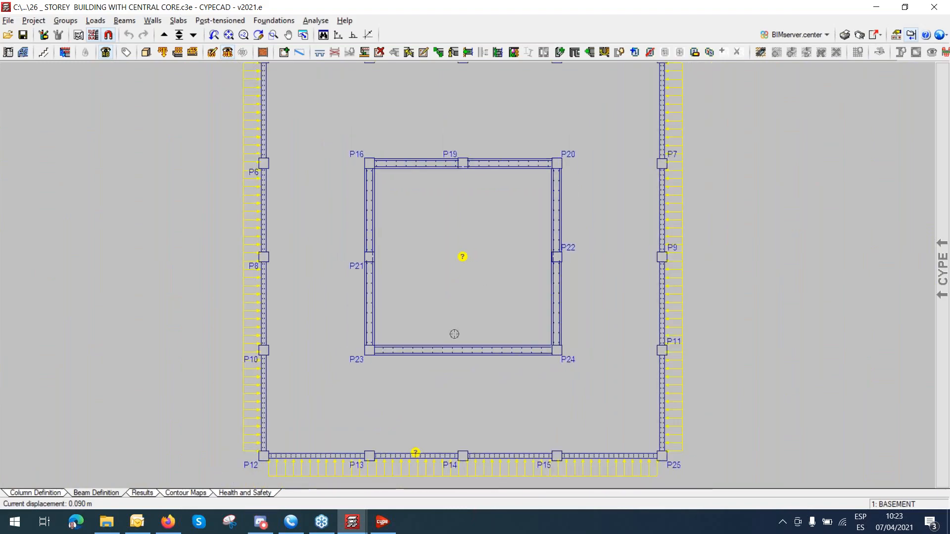
middle_drag(454, 334, 459, 366)
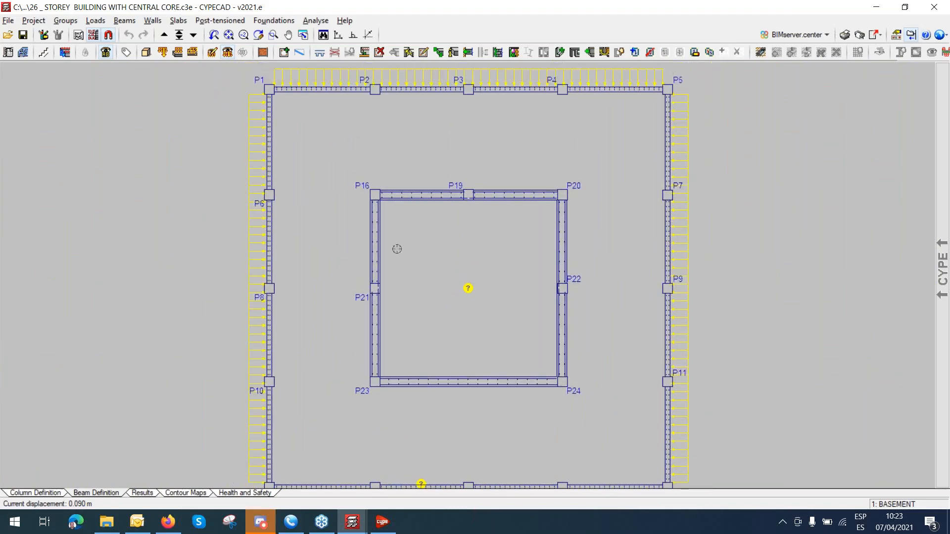
Define 15 cm flat slab panels inside the core and between core and perimeter walls, with reinforcement parallel to the P16–P19 and P2–P3 walls.
click(178, 21)
click(216, 34)
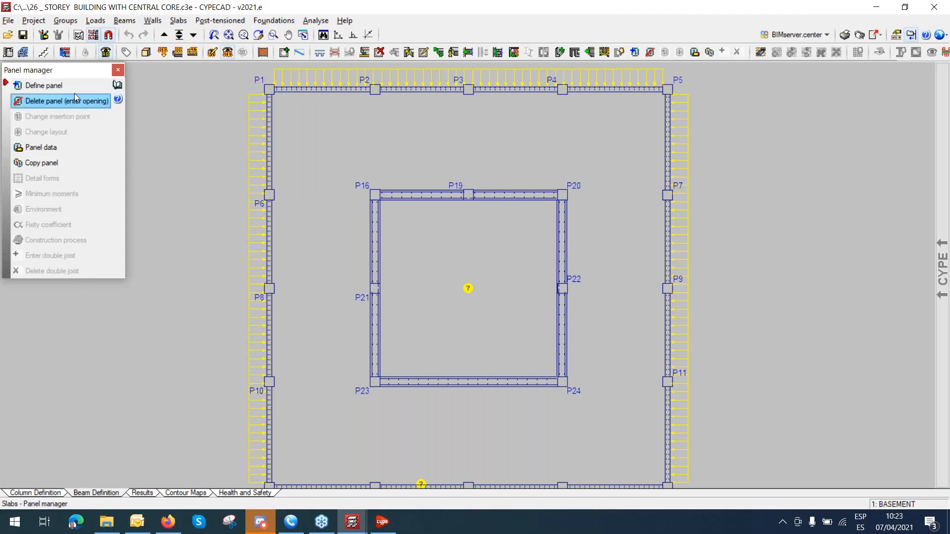
click(60, 87)
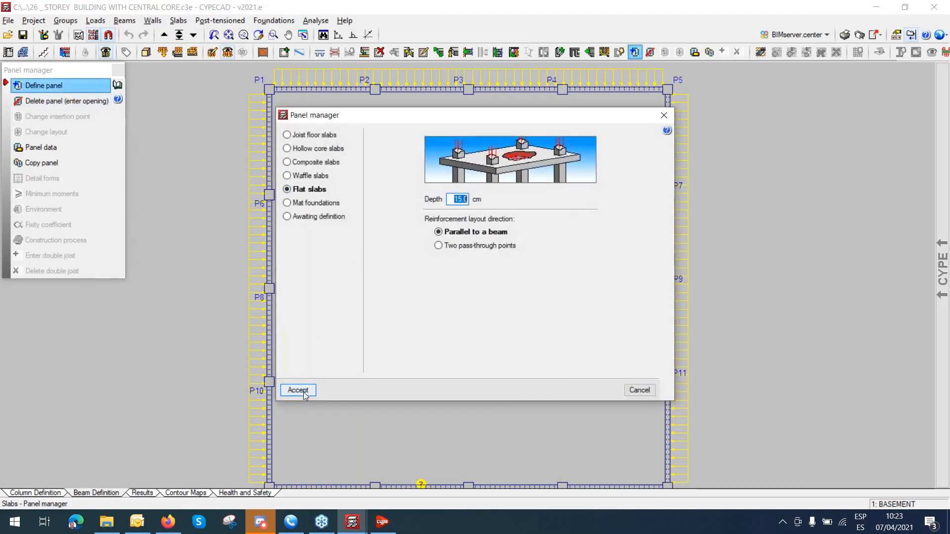
click(298, 391)
click(436, 272)
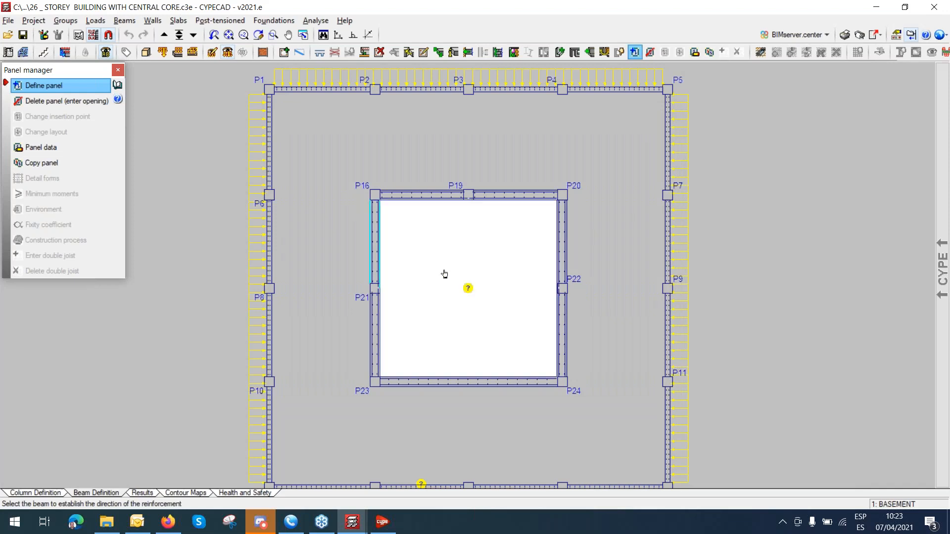
click(440, 205)
click(436, 144)
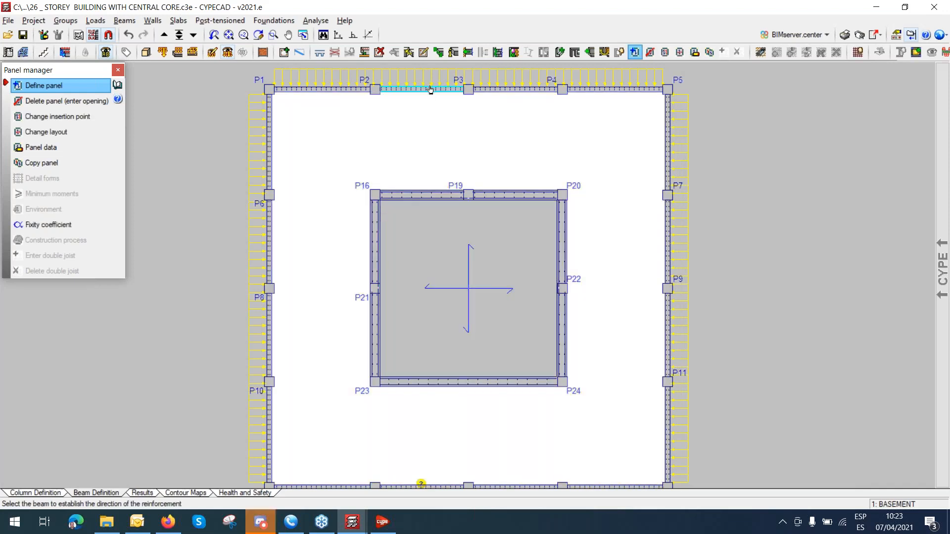
click(430, 88)
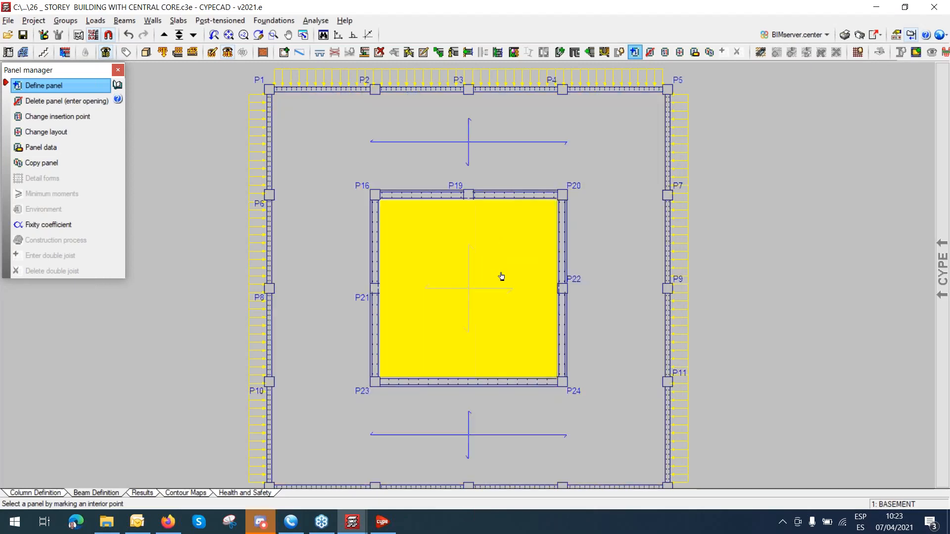
Display the PL BAJA CYPECAD PILLARS S1 template view beneath the basement plan.
middle_drag(500, 276, 497, 313)
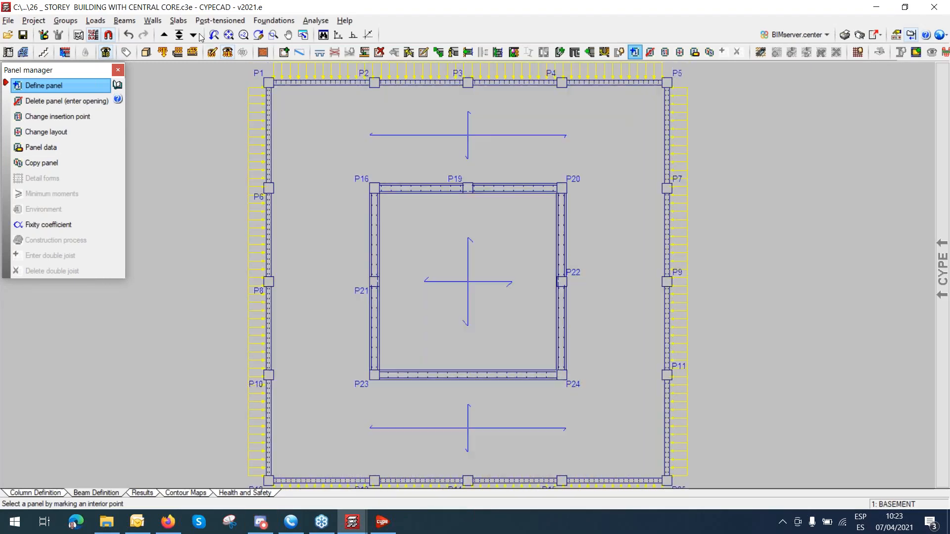
click(94, 36)
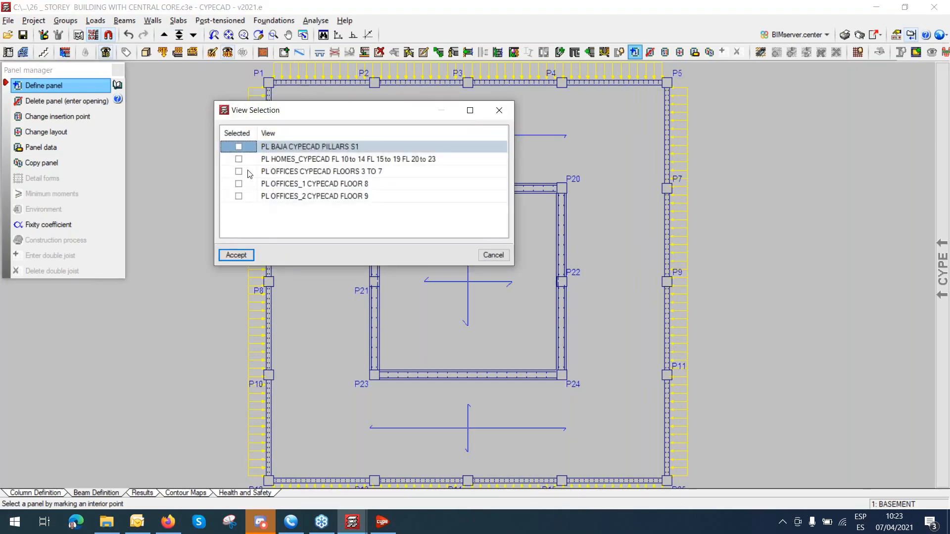
click(240, 149)
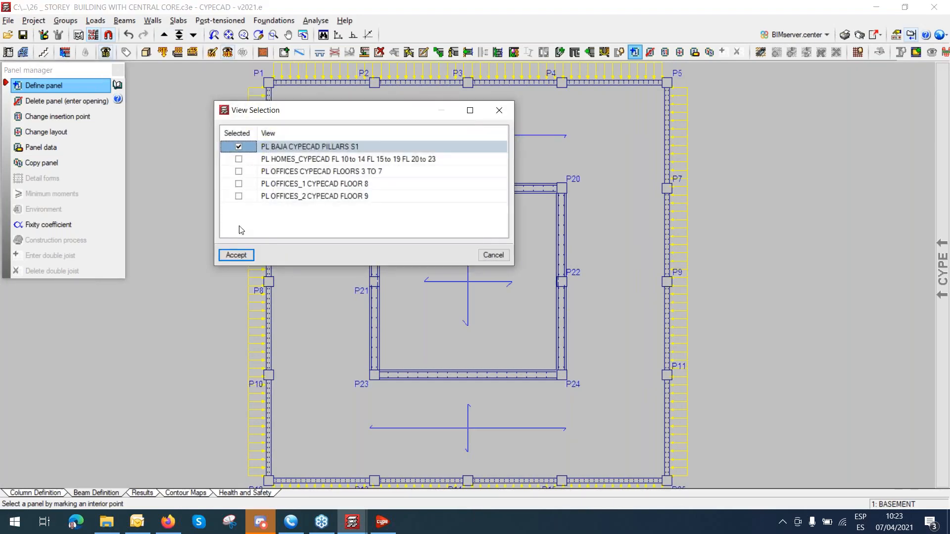
click(236, 255)
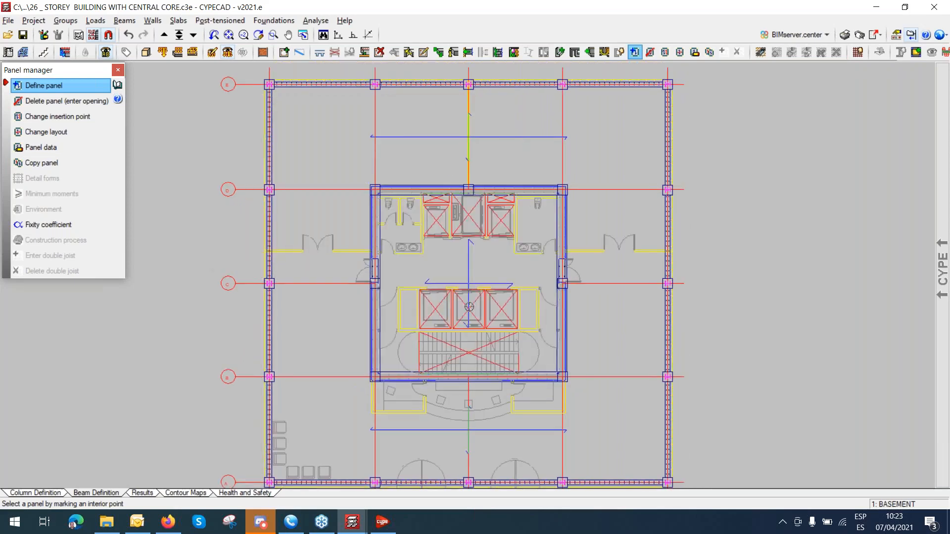
Examine the lift shafts and staircase in the template inside the core to locate the slab openings.
click(469, 307)
middle_drag(480, 314, 486, 299)
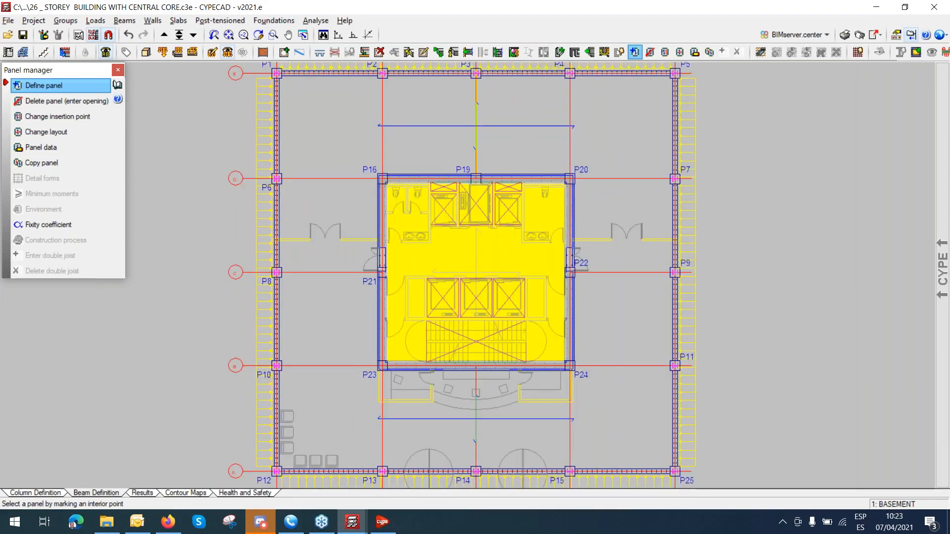
scroll(478, 255, up, 4)
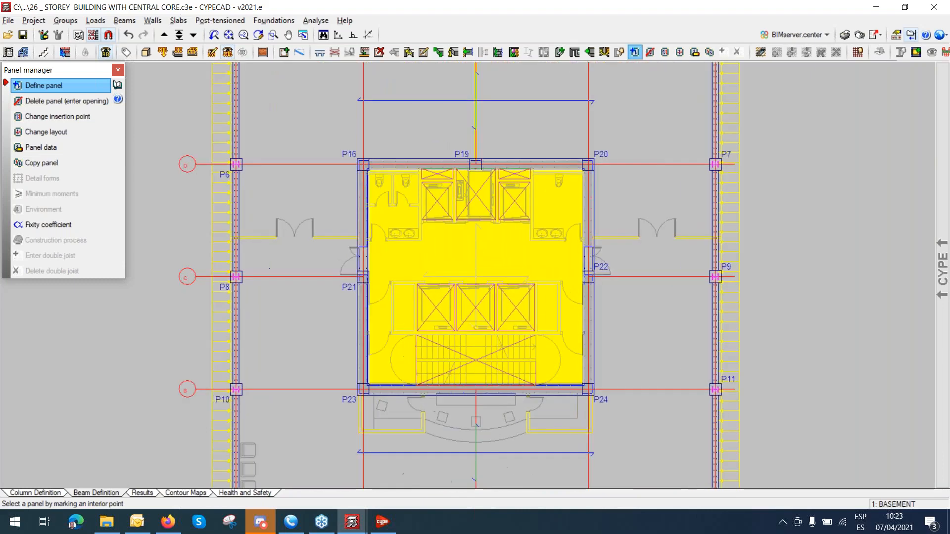
scroll(490, 291, up, 3)
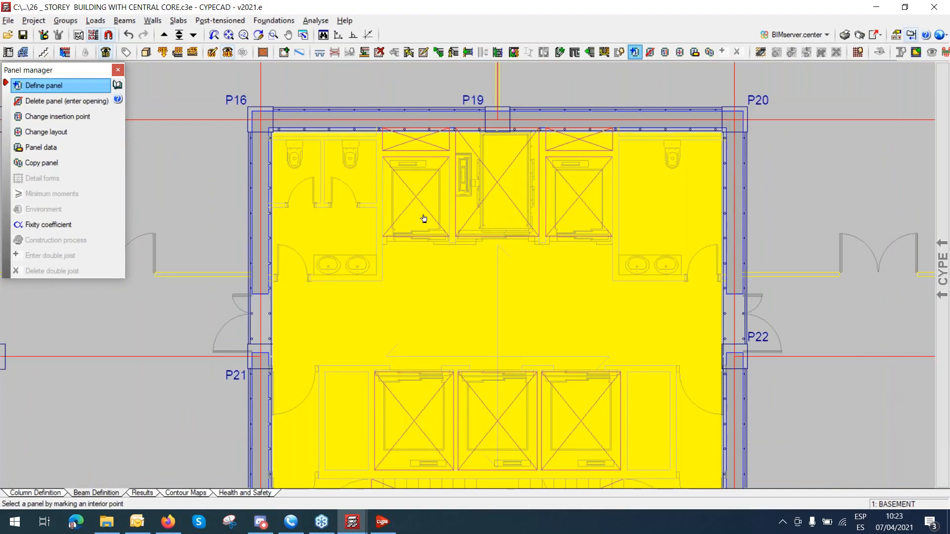
click(591, 210)
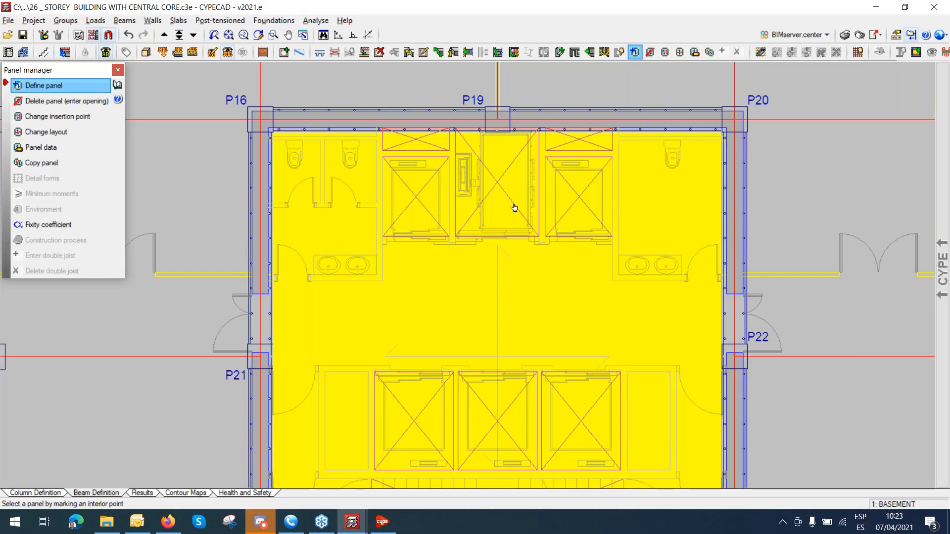
click(497, 204)
scroll(523, 399, down, 2)
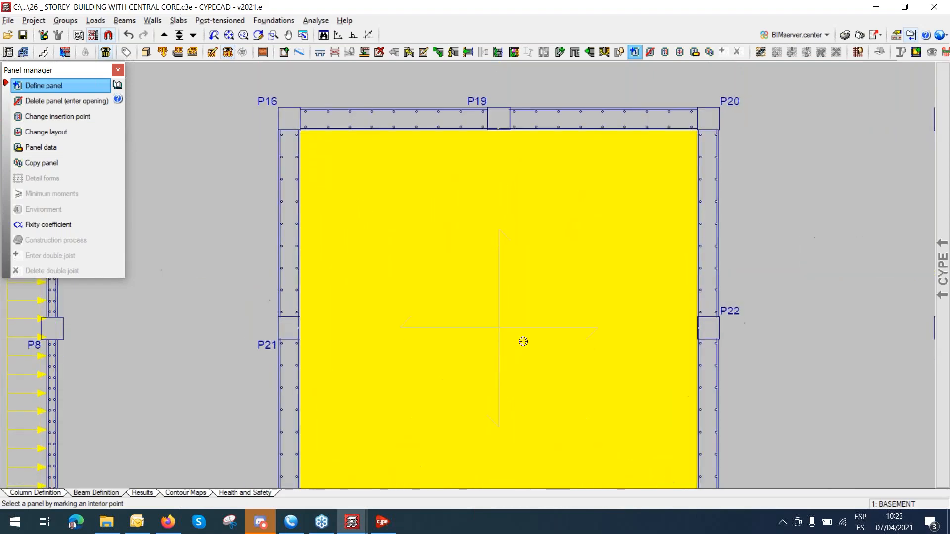
middle_drag(523, 341, 515, 281)
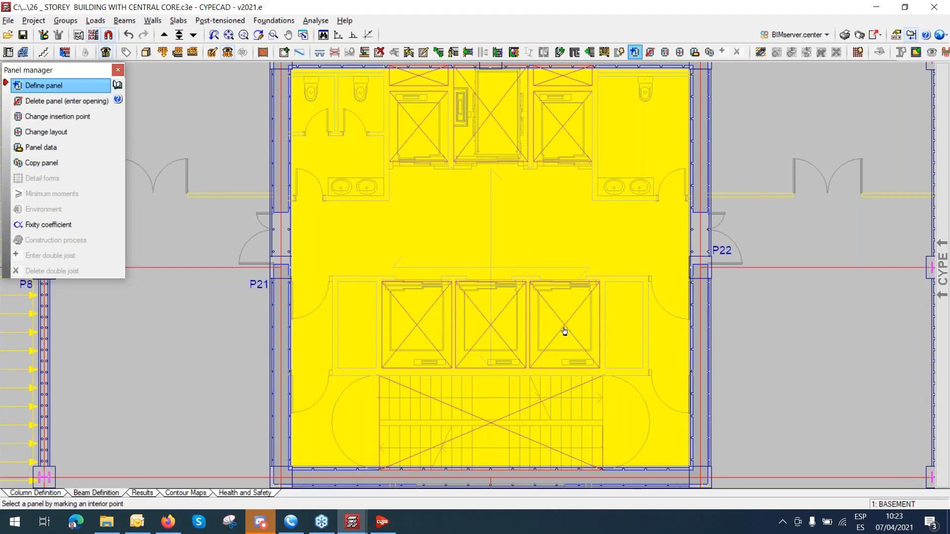
scroll(506, 346, down, 3)
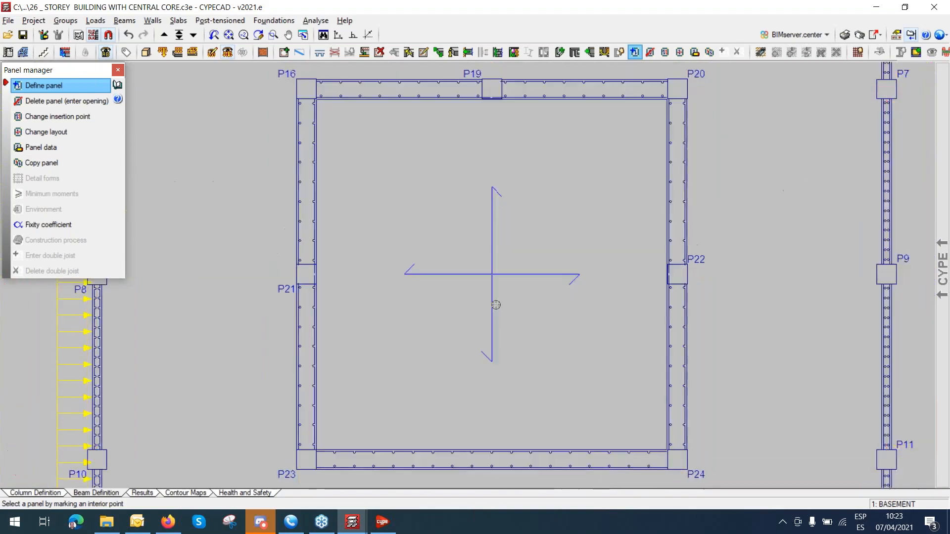
scroll(469, 269, up, 2)
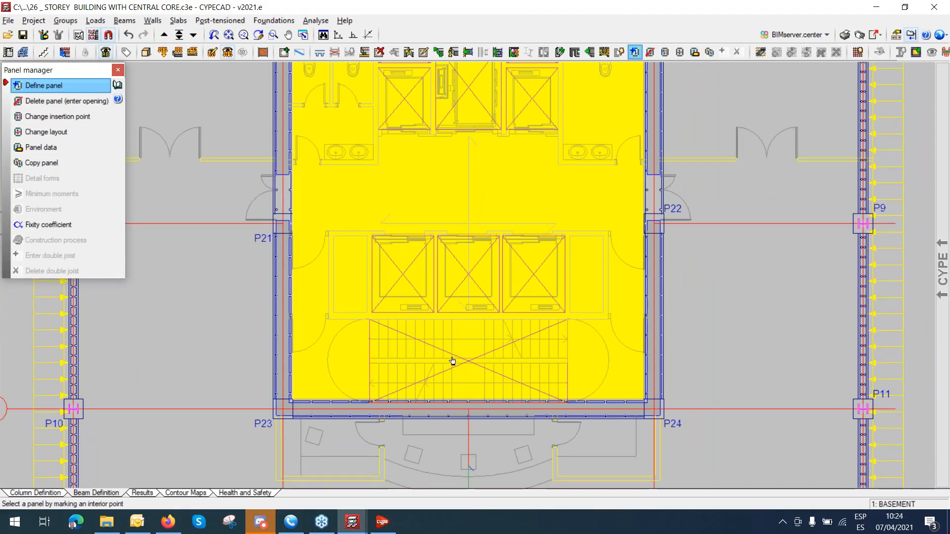
middle_drag(451, 362, 455, 442)
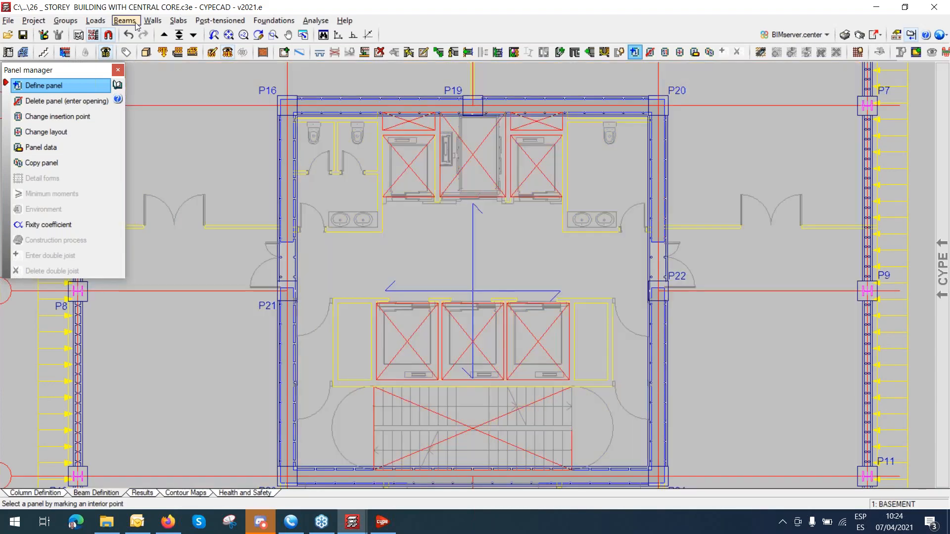
Set up a rectangular dropped beam 40 cm wide and 80 cm deep as the current beam to define.
click(125, 21)
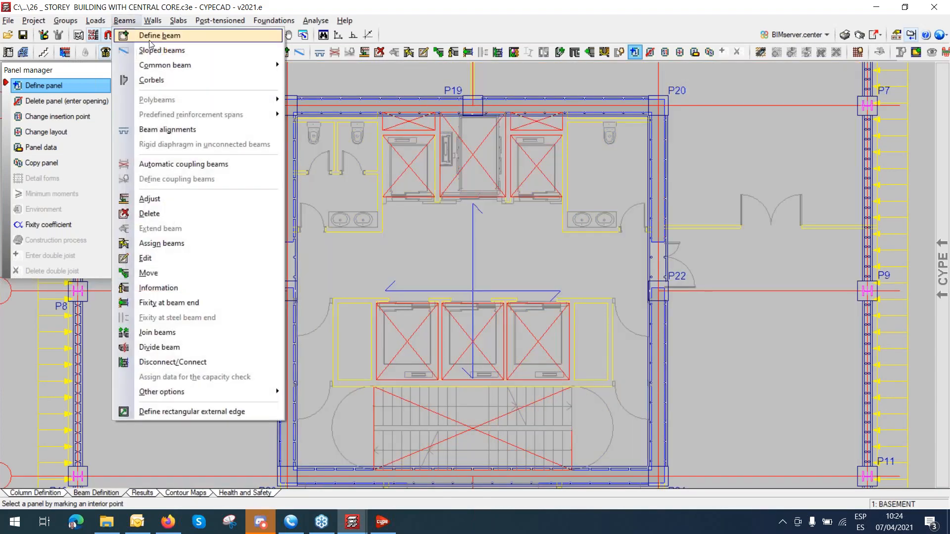
click(150, 44)
click(332, 179)
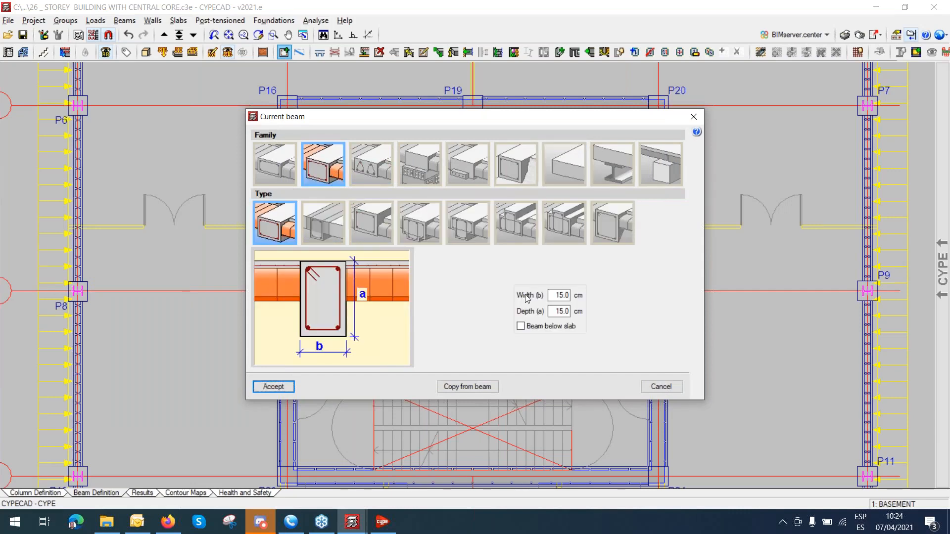
double_click(554, 293)
text(40)
key(Tab)
text(80)
key(Tab)
click(281, 386)
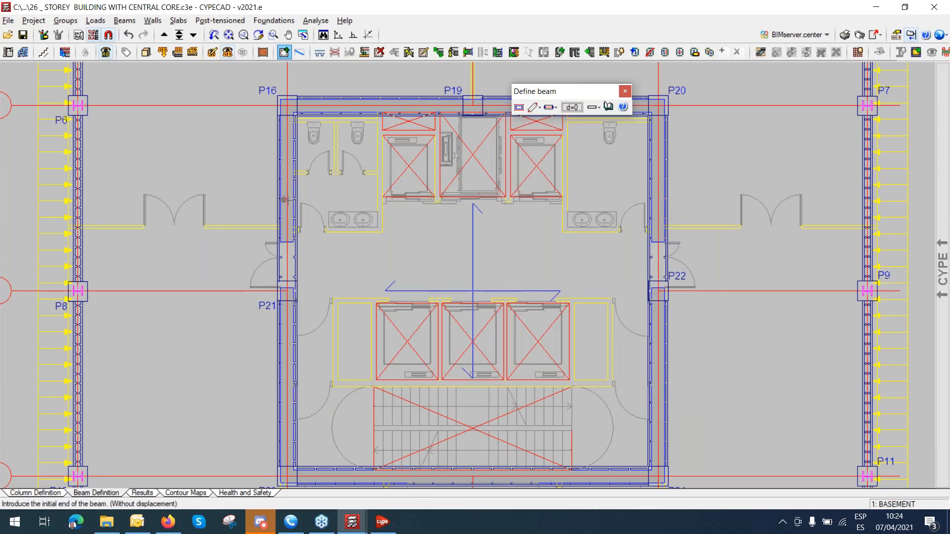
Turn off both the template object snaps and object snap tracking.
click(113, 37)
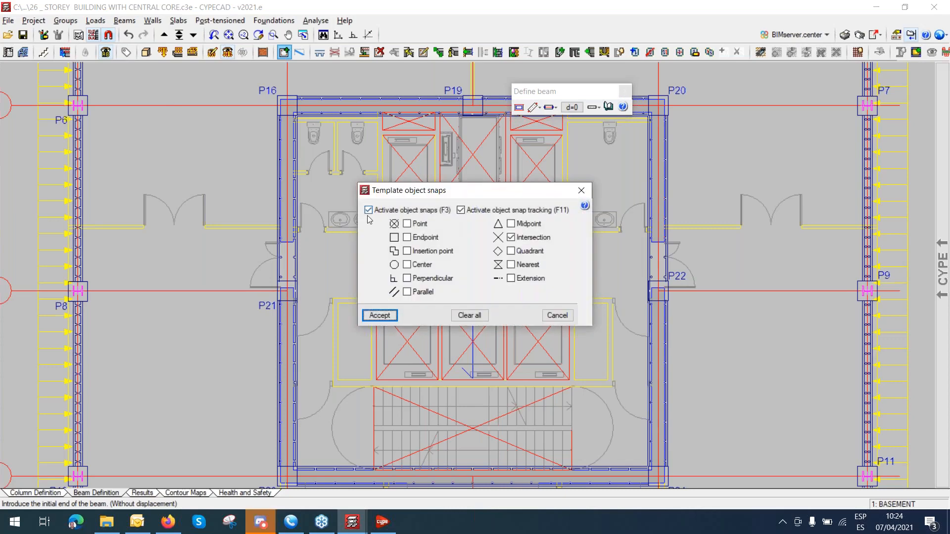
click(368, 210)
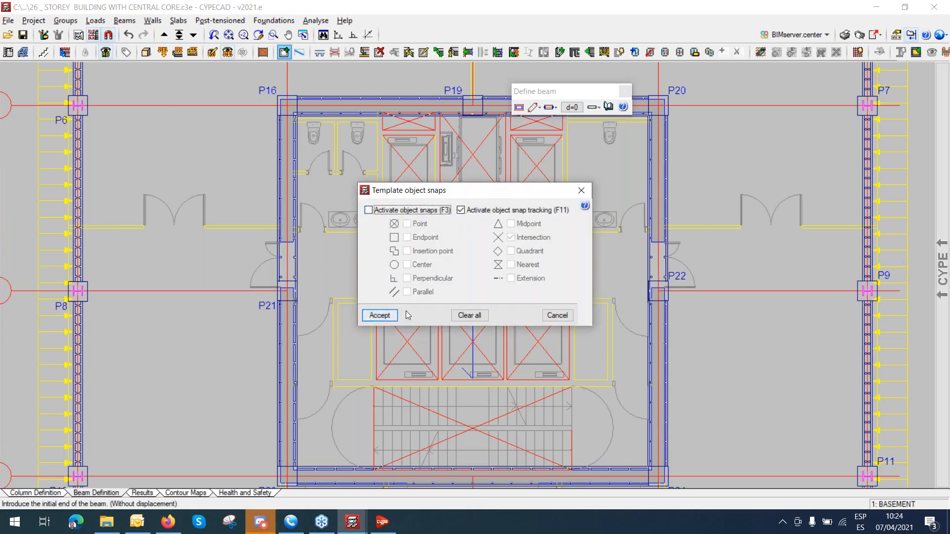
click(460, 210)
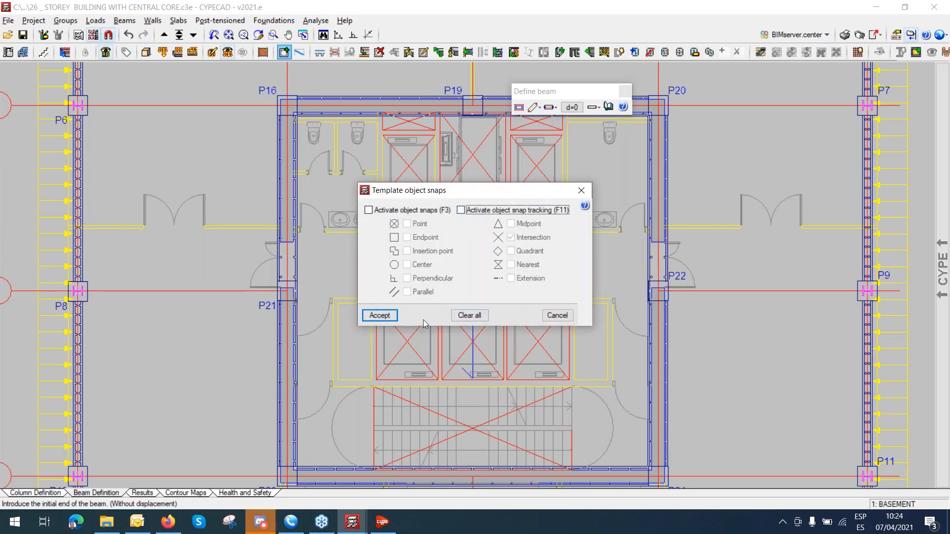
click(380, 315)
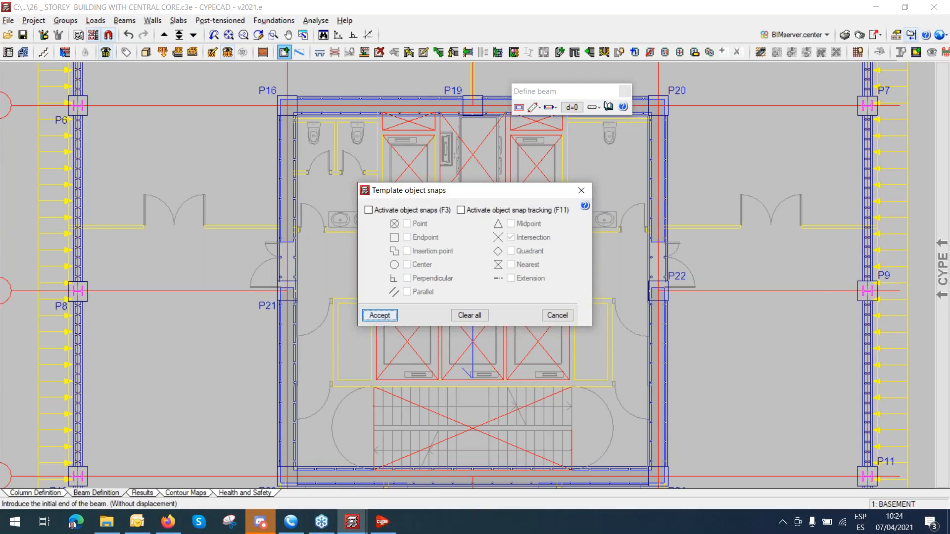
Place two horizontal beams across the core in orthogonal mode, one at the upper lifts' front and one between the lower lifts and staircase.
click(285, 196)
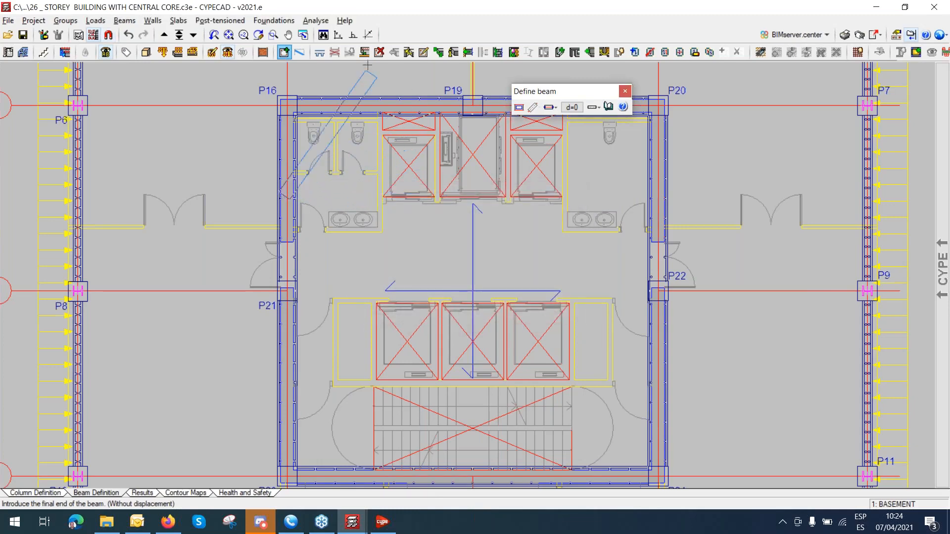
click(352, 38)
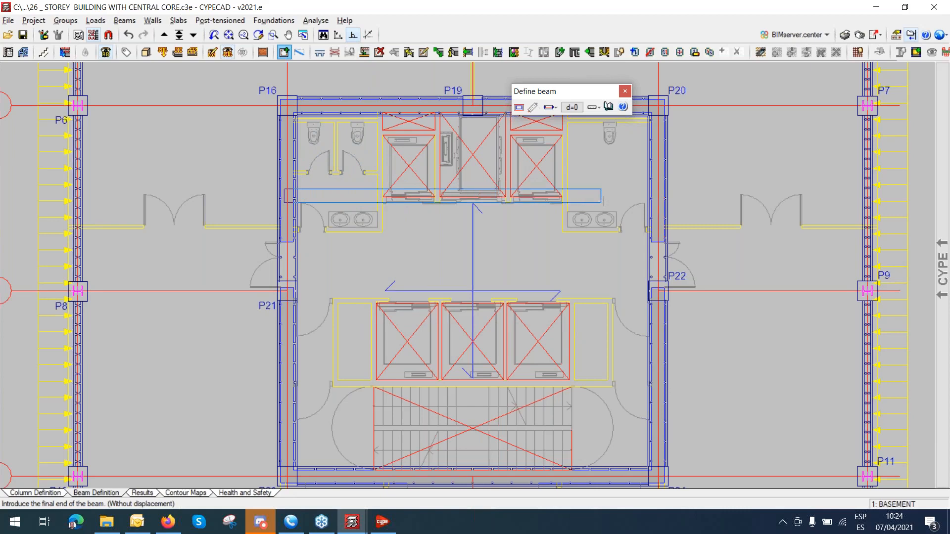
click(659, 196)
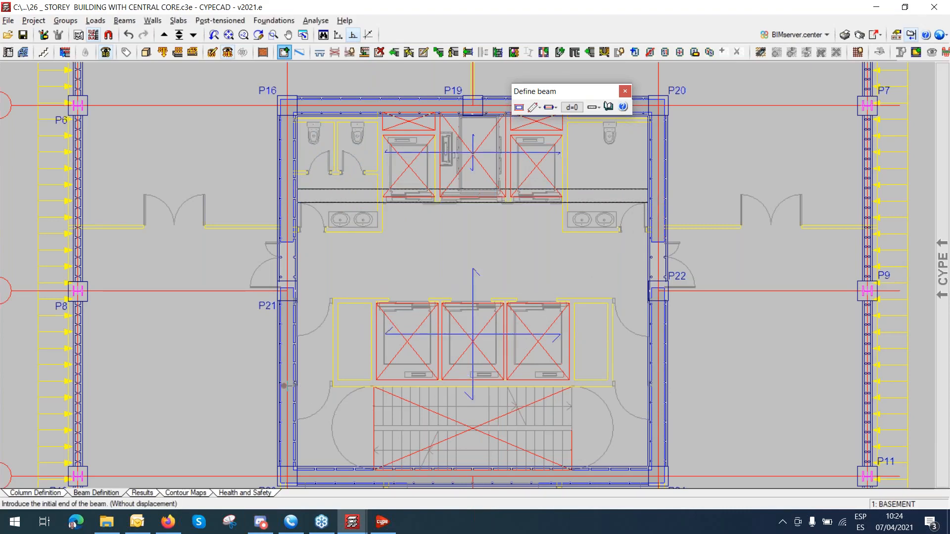
click(294, 384)
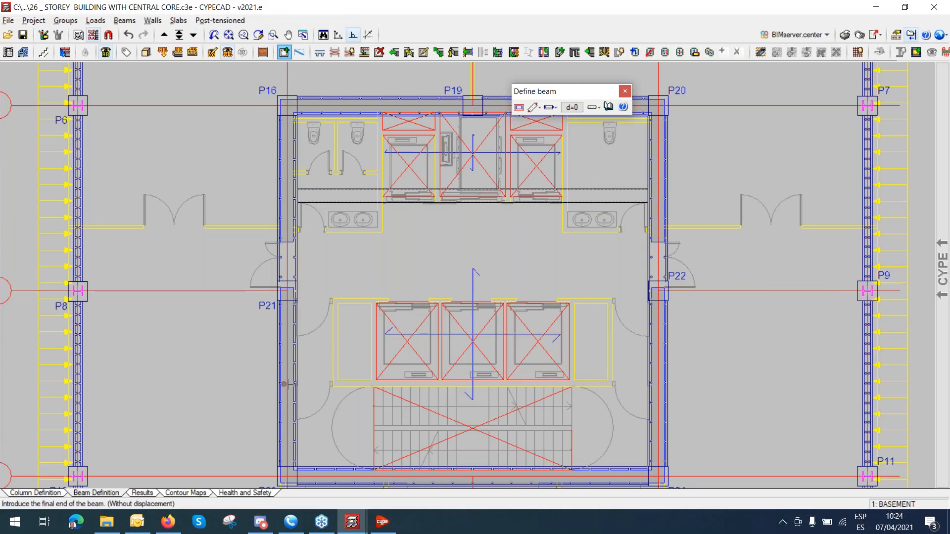
click(651, 384)
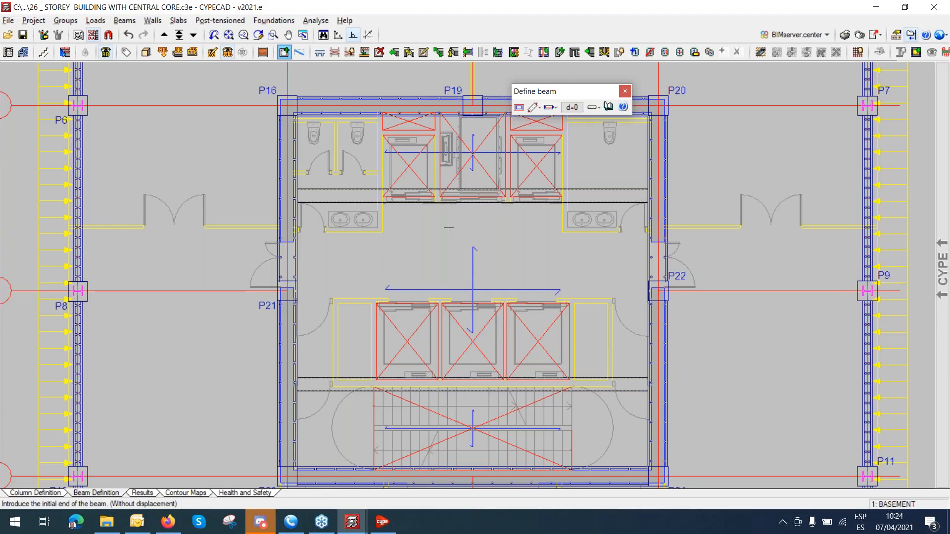
Set the current beam to the slab limit without width, using the plain second type of the edge family.
scroll(485, 224, up, 3)
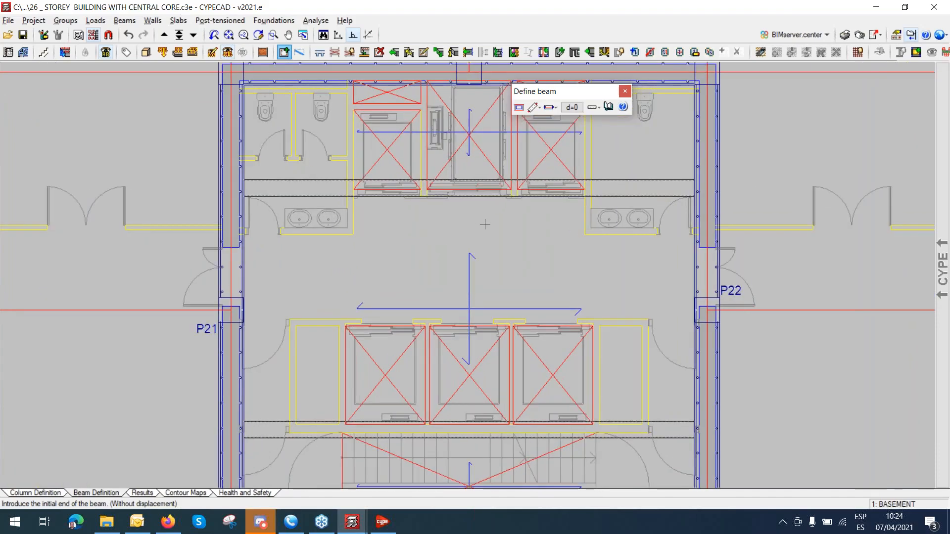
scroll(484, 224, down, 2)
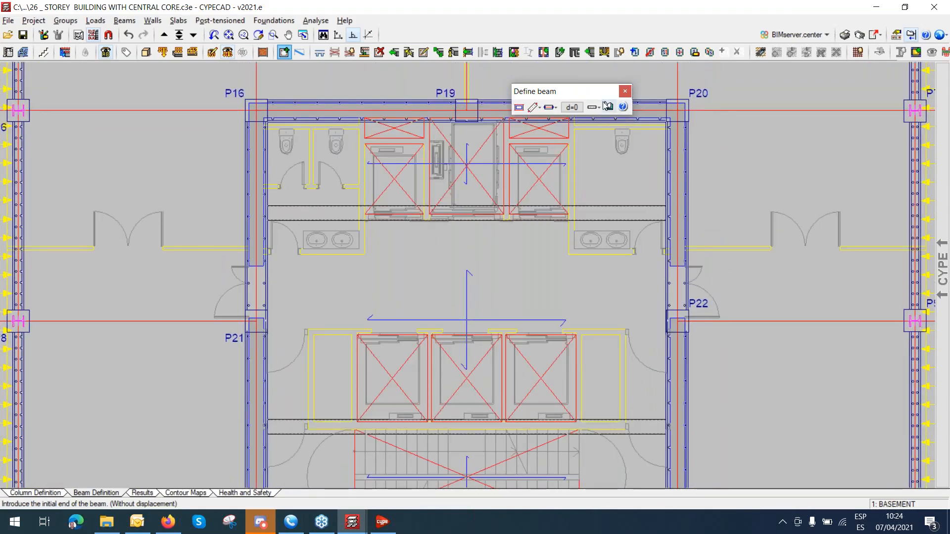
click(521, 110)
click(563, 163)
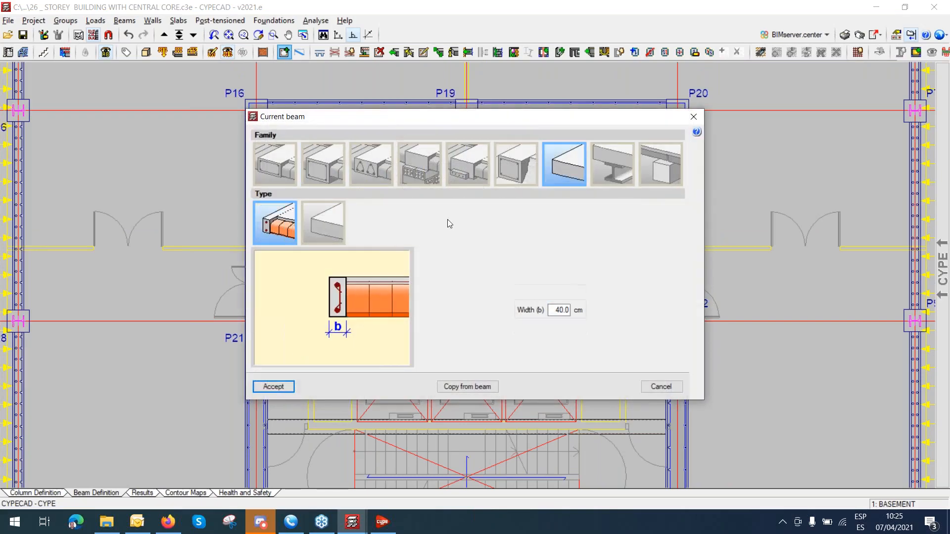
click(323, 222)
click(287, 384)
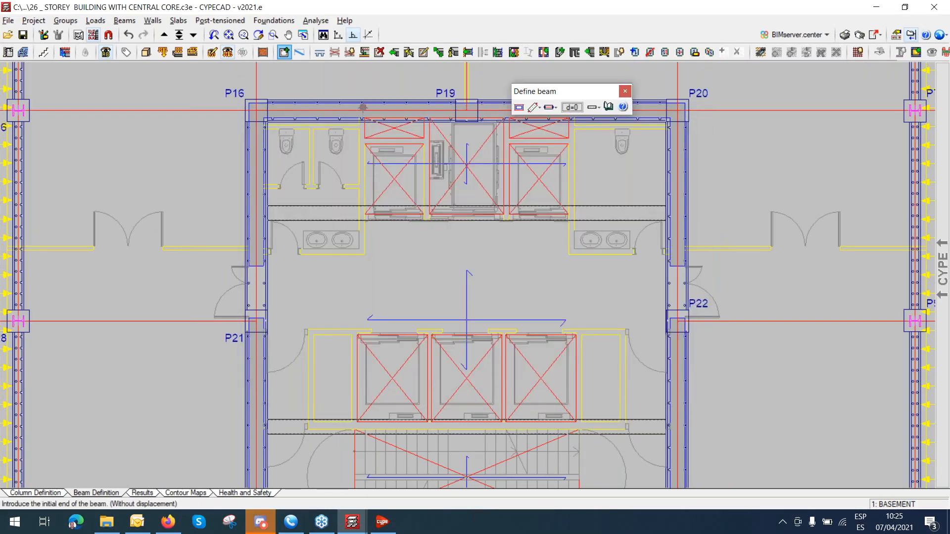
Place two vertical slab limits flanking the upper lifts, from the P16–P20 wall down to the upper core beam.
click(363, 108)
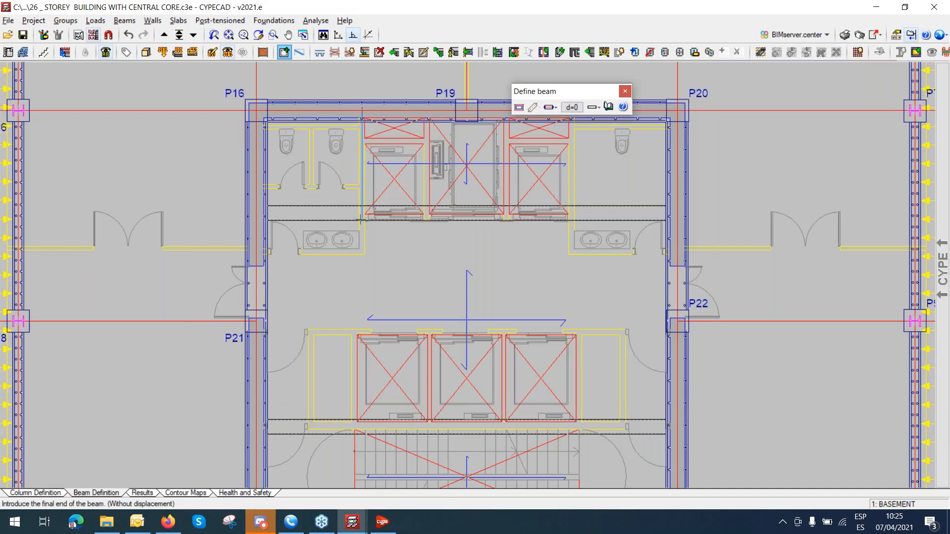
click(362, 214)
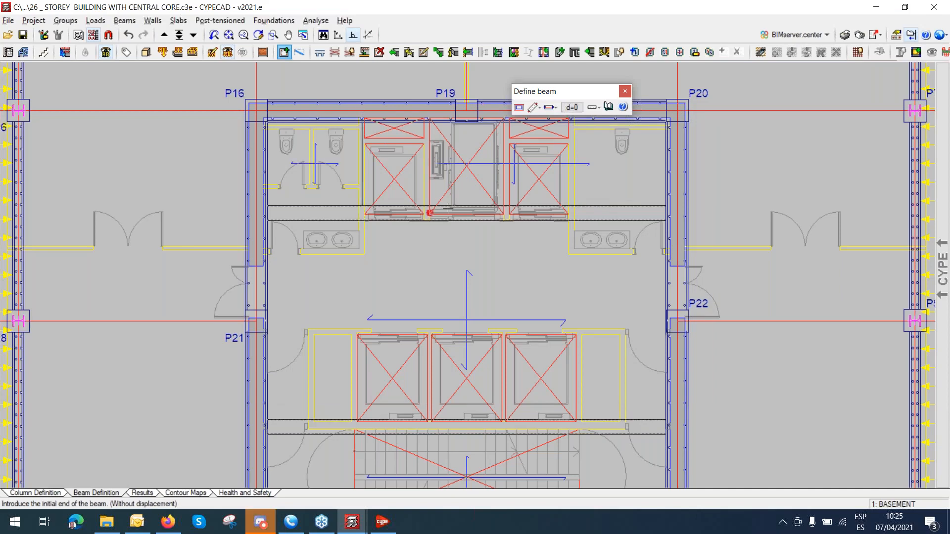
drag(584, 92, 536, 58)
click(573, 107)
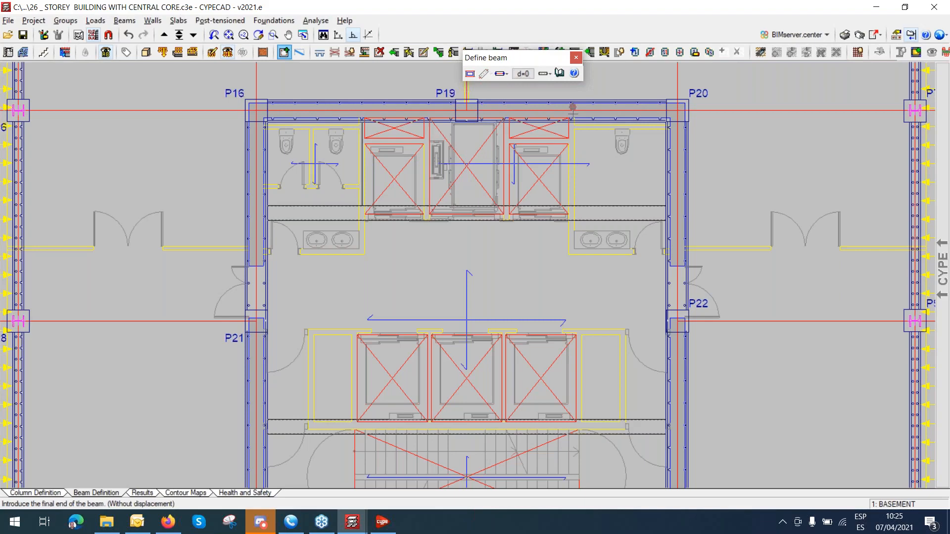
click(572, 213)
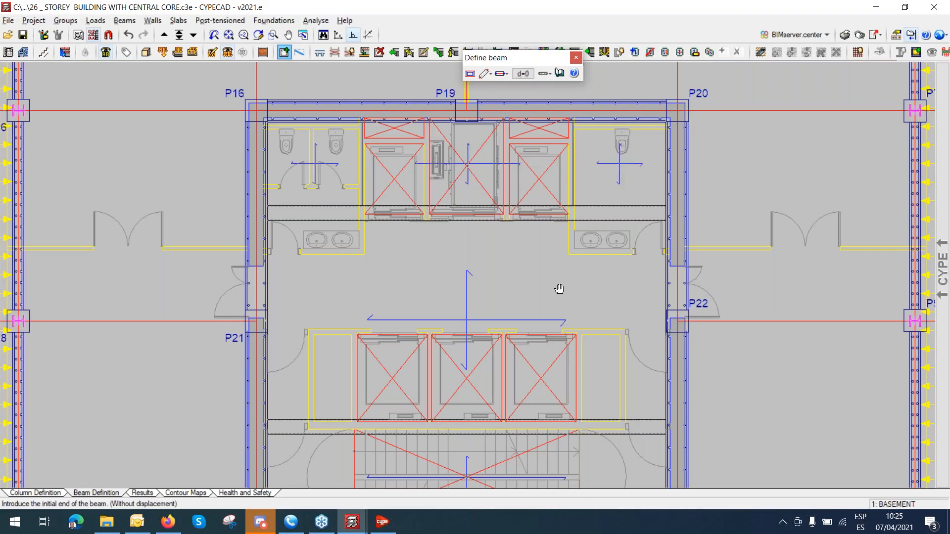
Place two vertical slab limits along the outer sides of the lower lift block, ending at the lower core beam.
middle_drag(559, 289, 575, 129)
scroll(407, 253, up, 1)
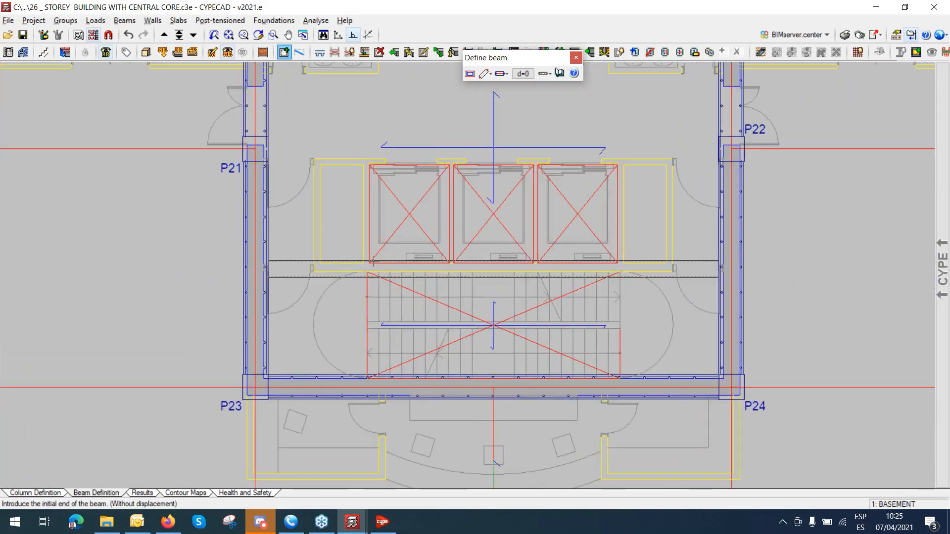
click(316, 160)
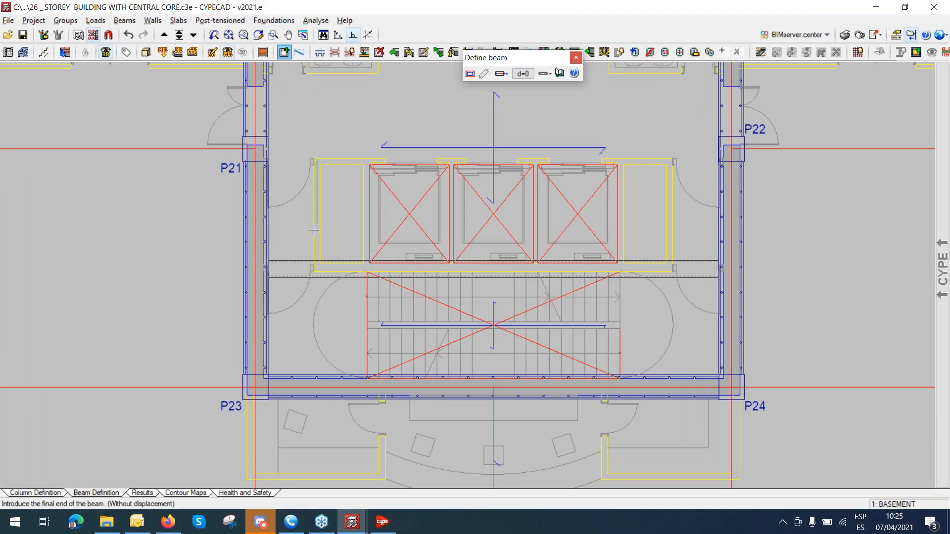
click(316, 268)
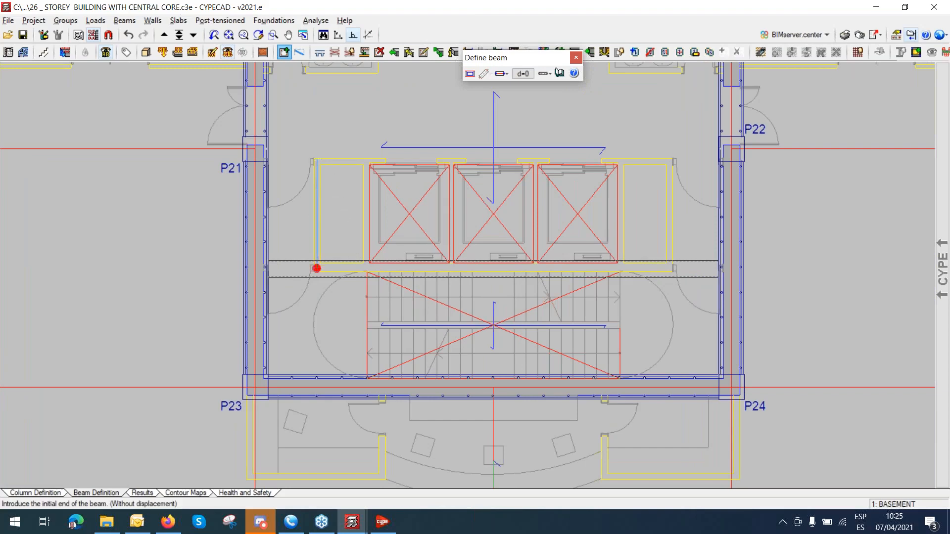
click(669, 162)
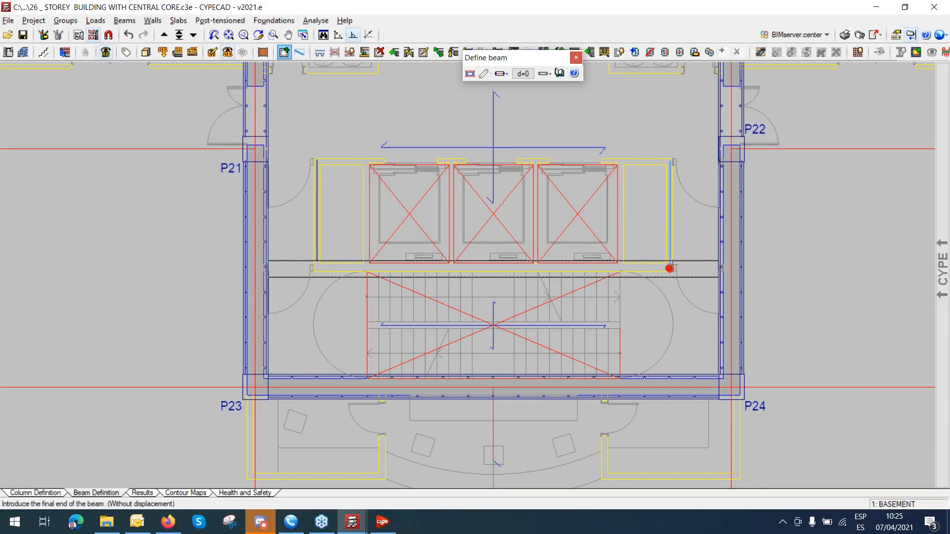
click(669, 269)
Place a horizontal slab limit along the front of the three lower lifts, joining the upper ends of the two vertical limits.
scroll(534, 220, up, 1)
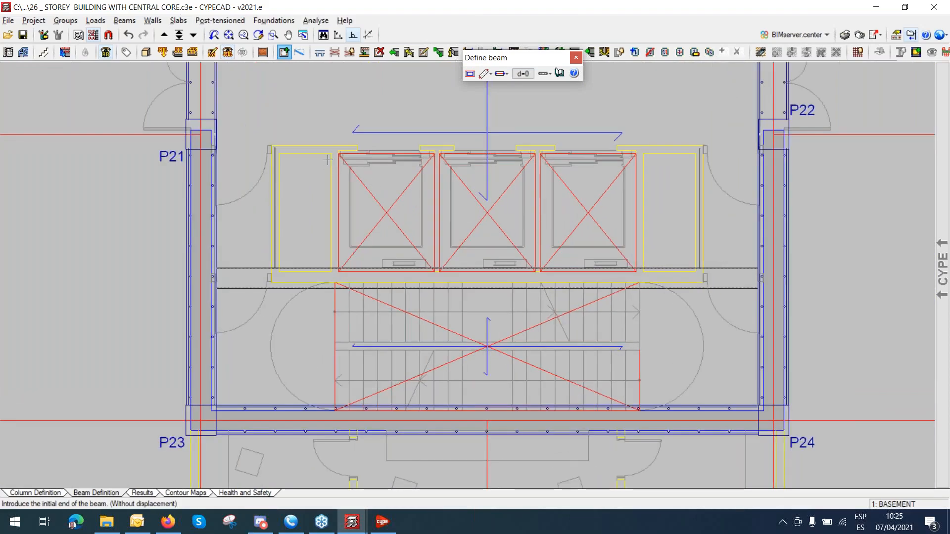
scroll(327, 160, up, 2)
click(275, 147)
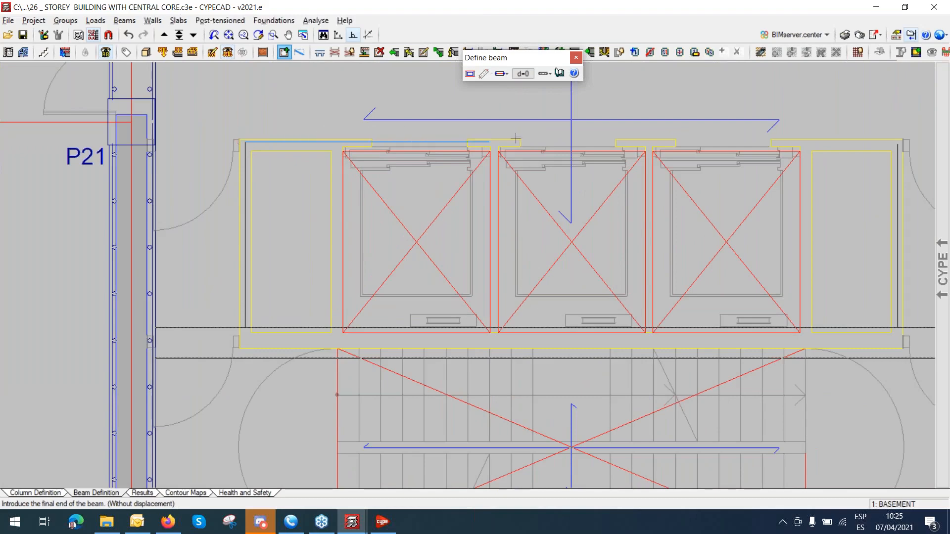
middle_drag(628, 165, 312, 175)
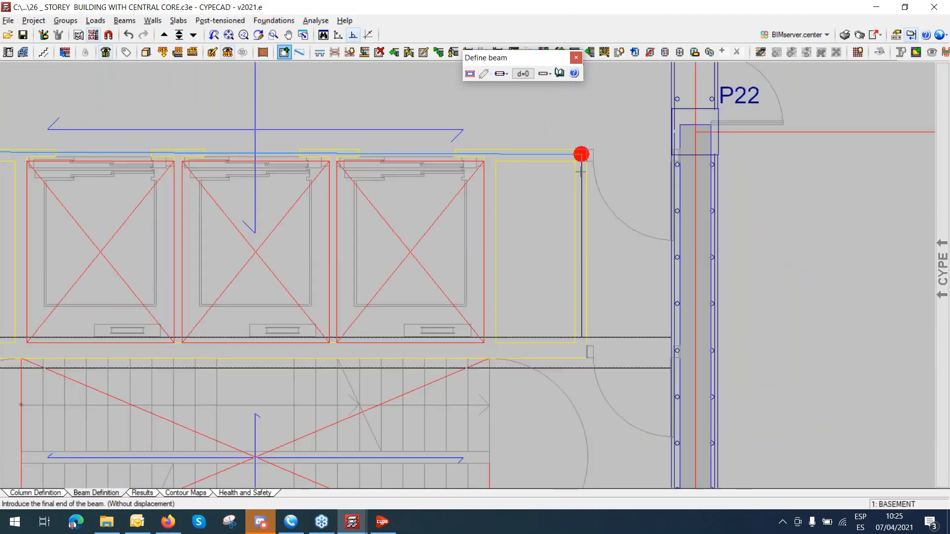
click(581, 154)
scroll(591, 183, down, 3)
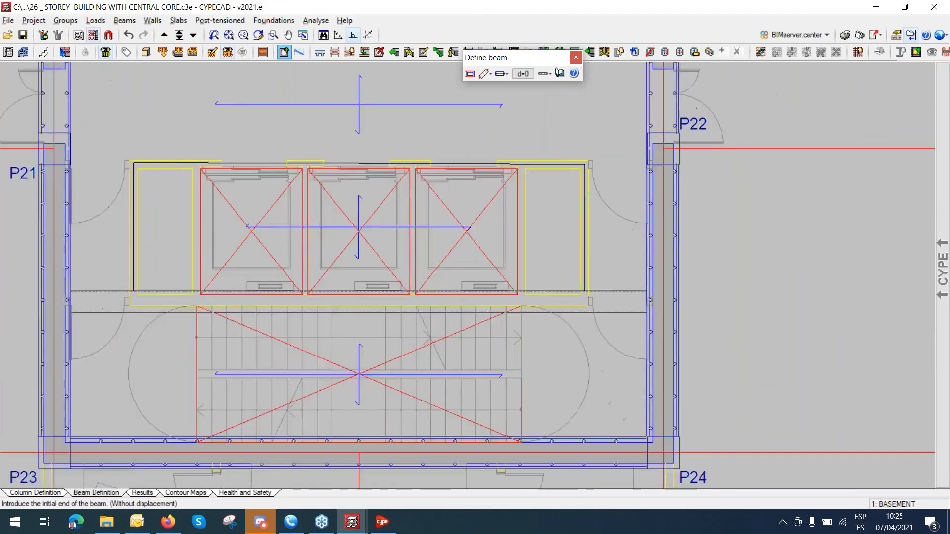
Place two vertical slab limits at both ends of the staircase, from the lower core beam to the P23–P24 wall.
middle_drag(588, 174, 609, 108)
scroll(337, 277, up, 1)
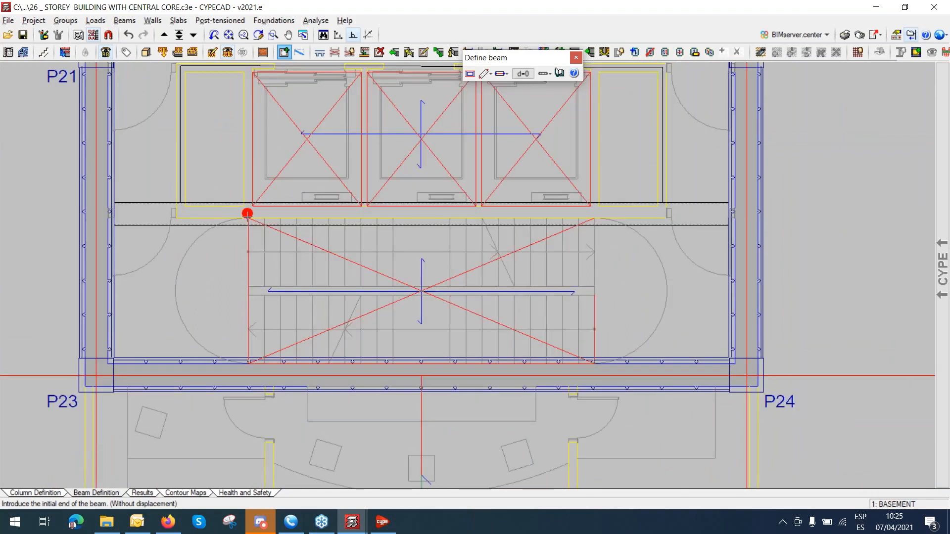
click(247, 213)
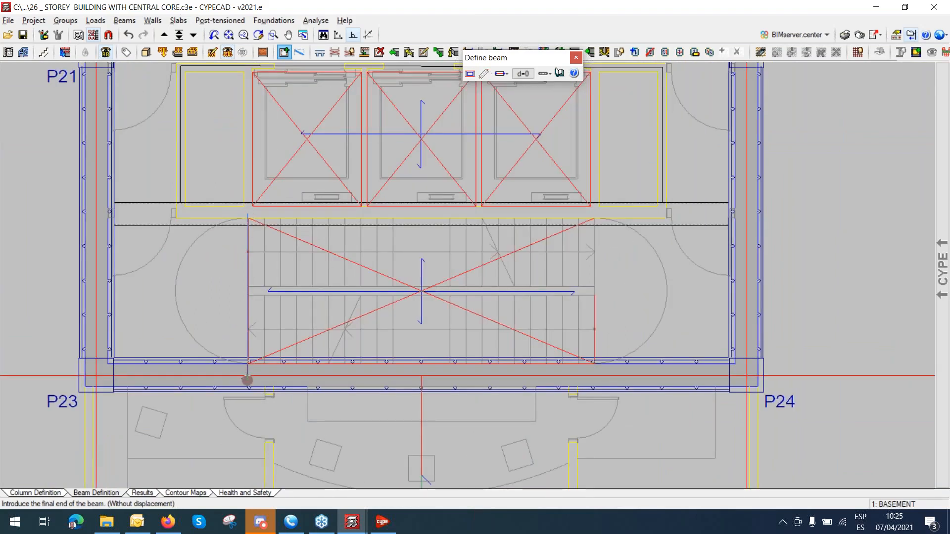
right_click(253, 221)
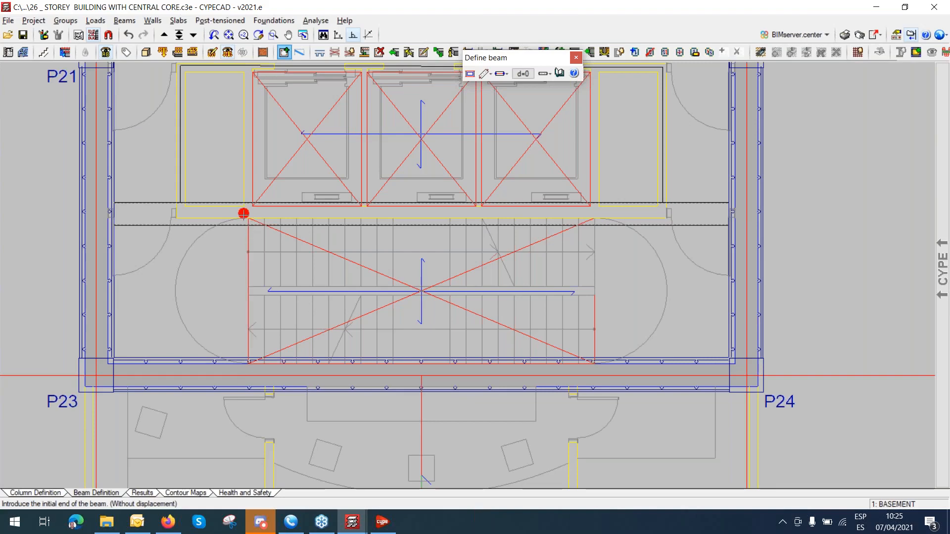
click(245, 213)
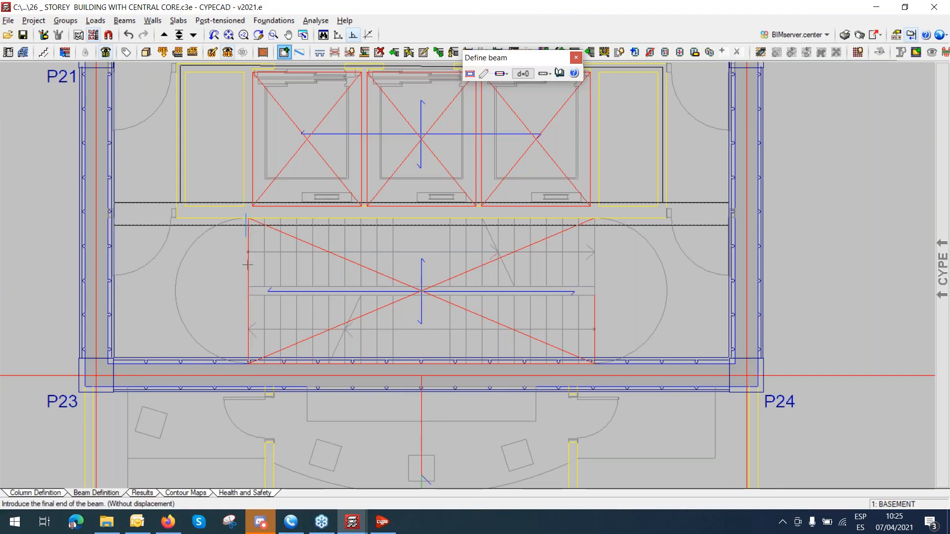
click(245, 380)
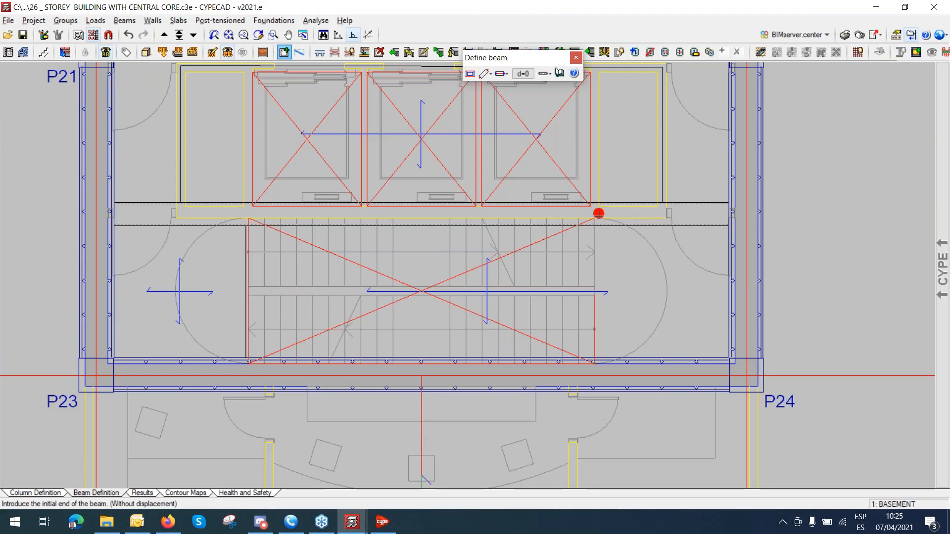
click(599, 213)
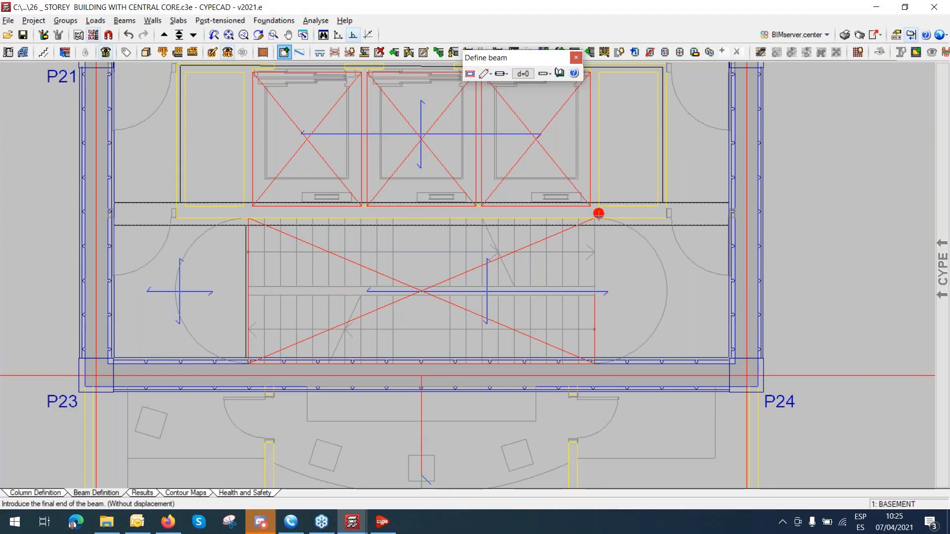
click(596, 372)
scroll(601, 364, up, 2)
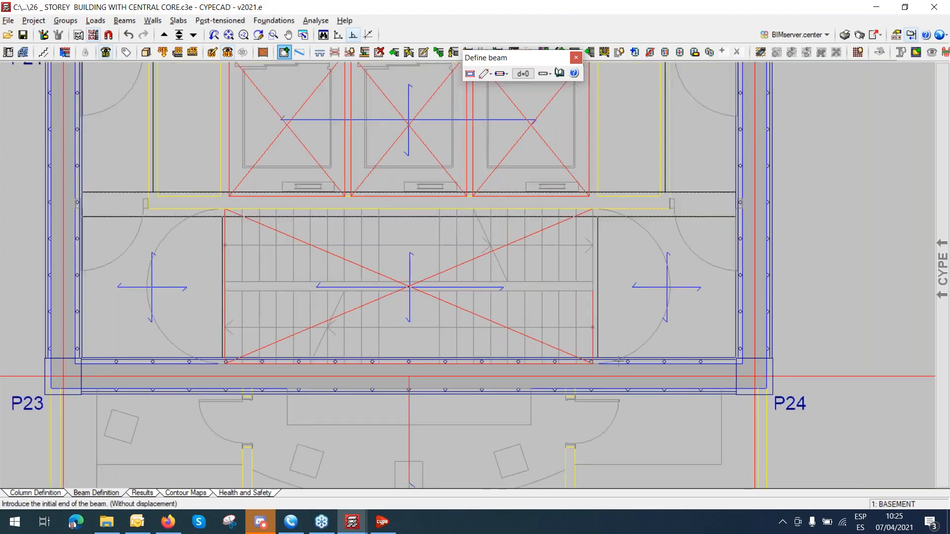
scroll(510, 230, down, 3)
Delete the slab panels at the staircase, the lower lifts and the upper lifts to create openings in the core.
middle_drag(450, 223, 450, 366)
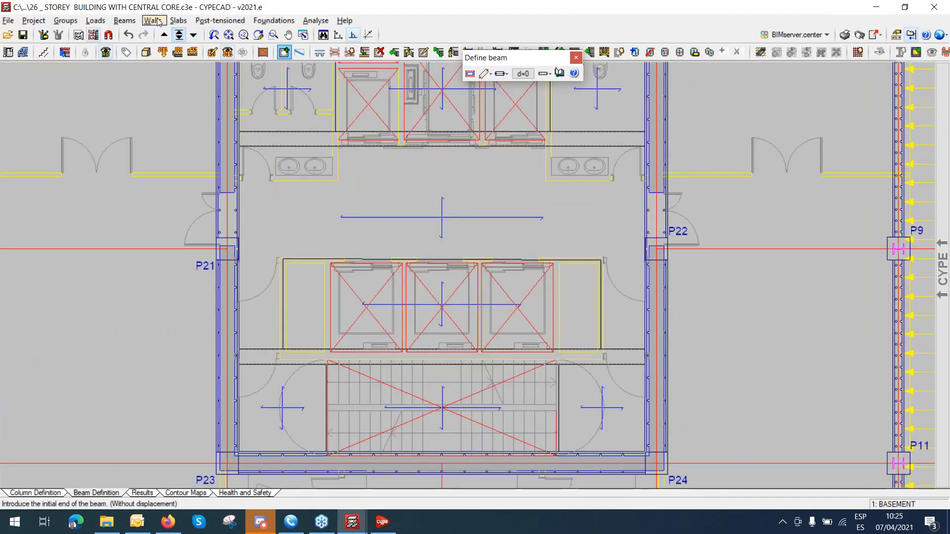
click(124, 20)
mouse_move(165, 23)
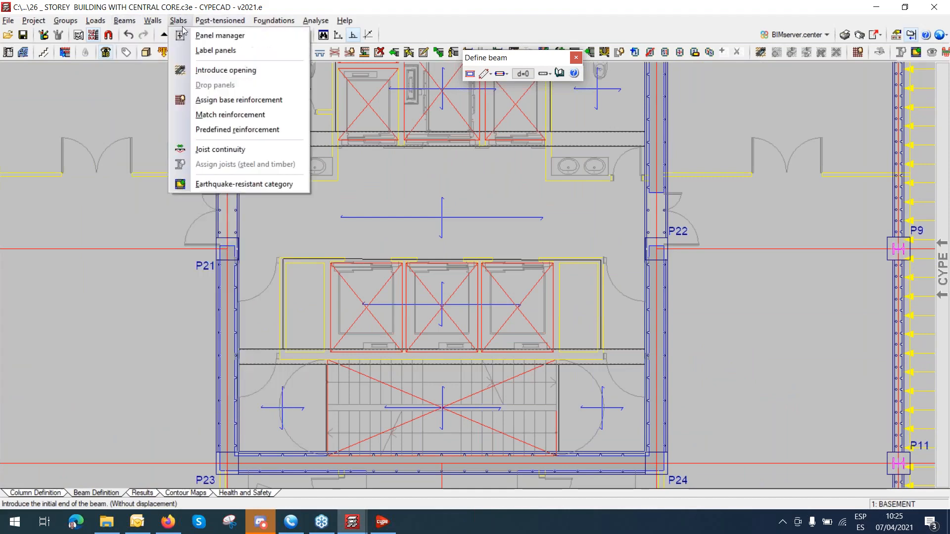
click(207, 35)
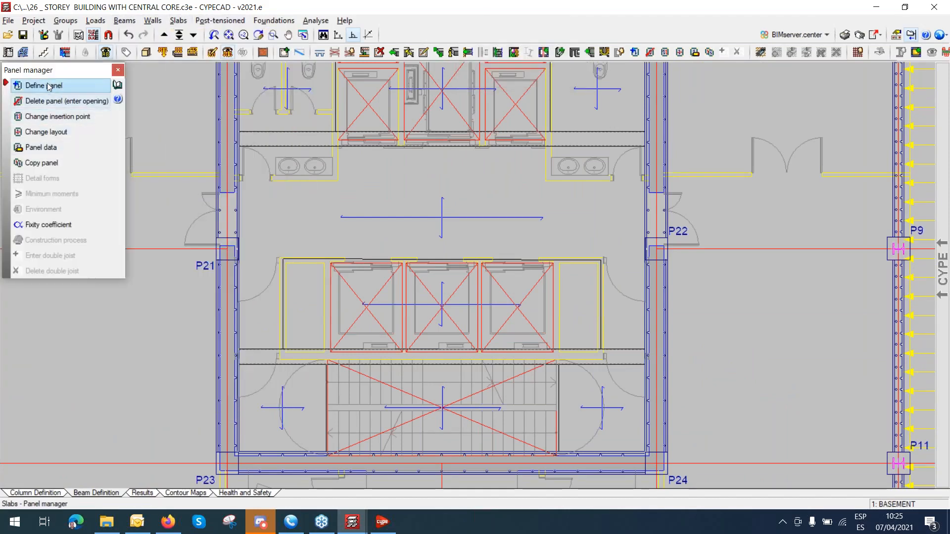
click(72, 102)
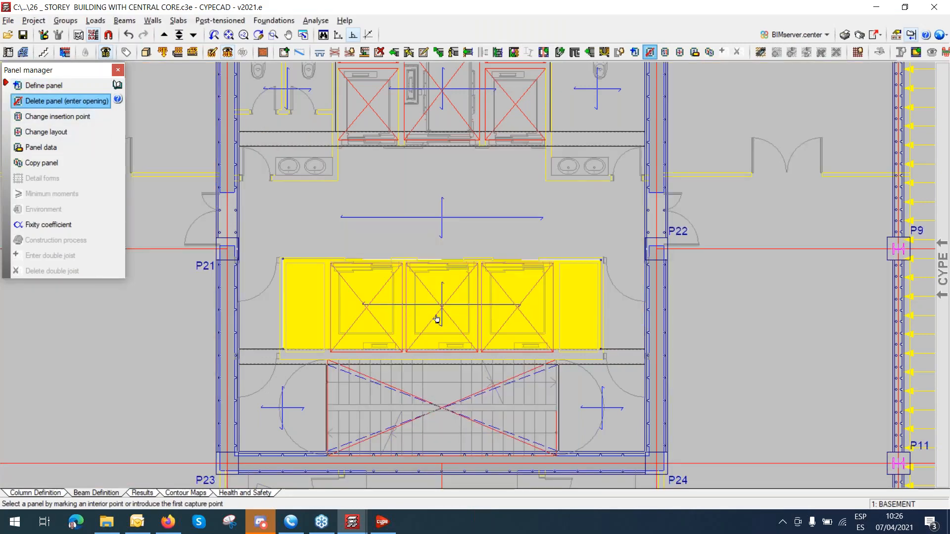
click(436, 319)
middle_drag(444, 290, 430, 458)
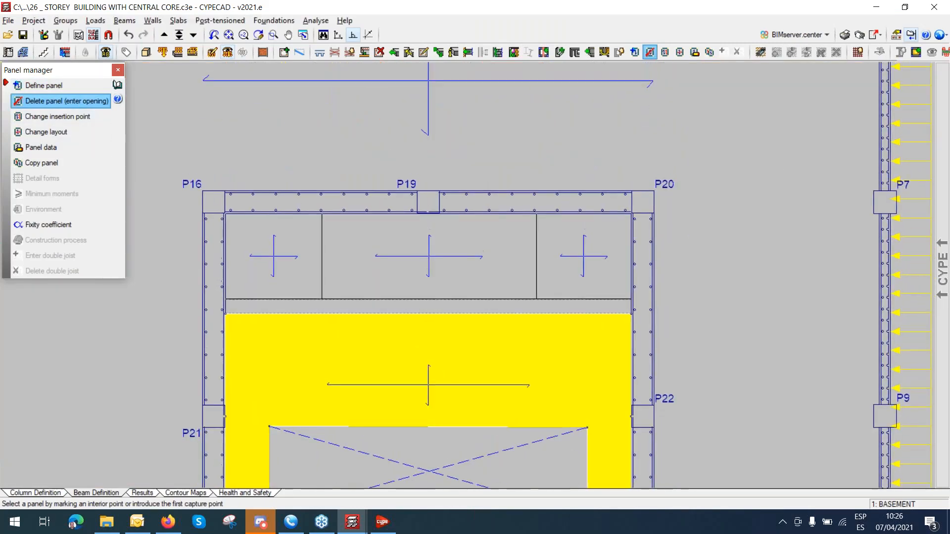
scroll(411, 268, down, 2)
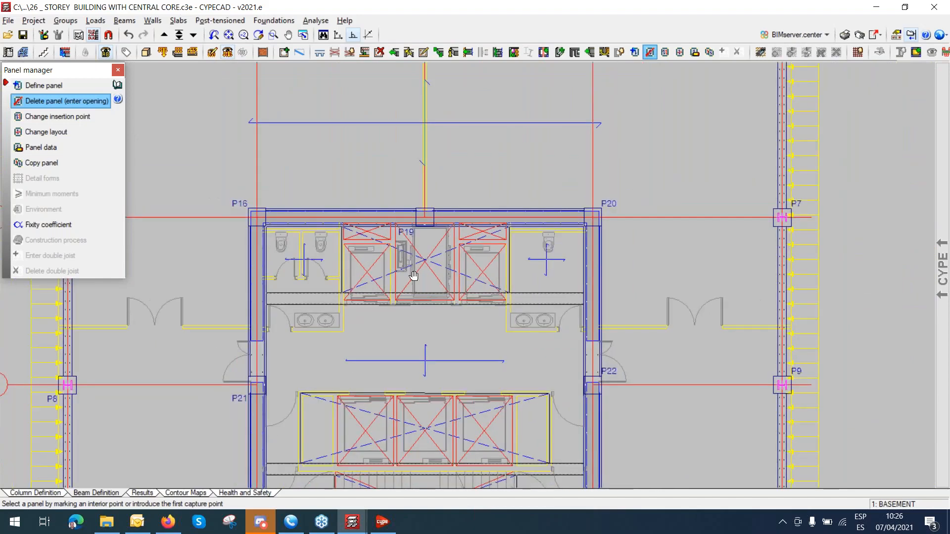
middle_drag(413, 272, 435, 192)
scroll(434, 200, down, 1)
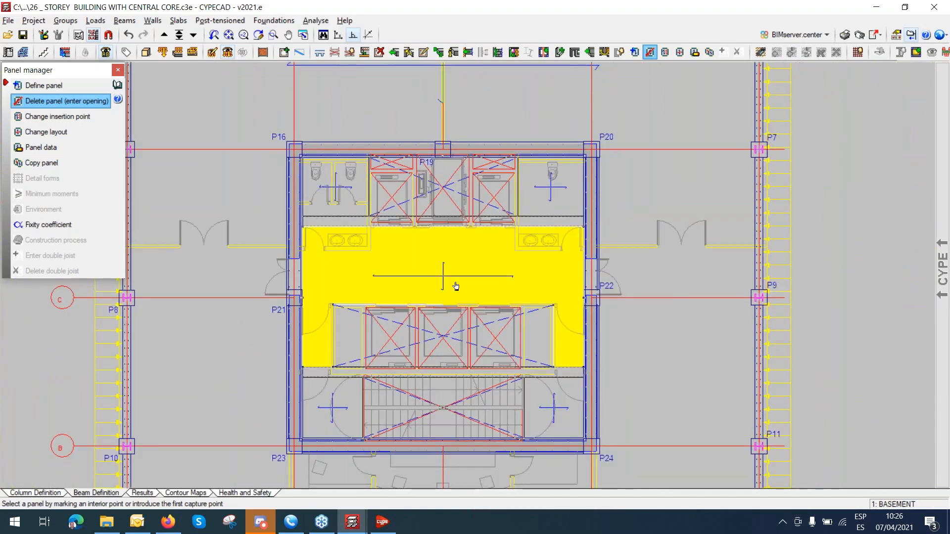
click(483, 289)
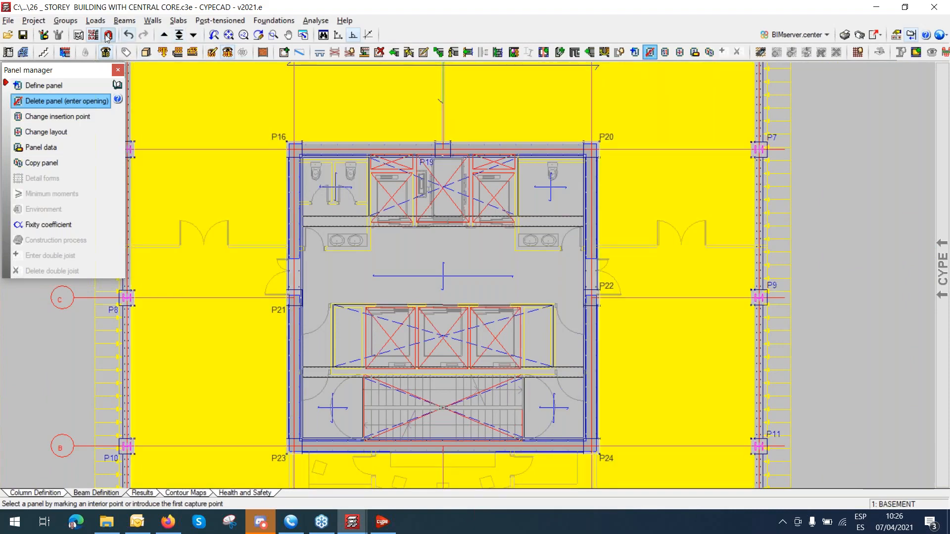
Hide the PL BAJA CYPECAD PILLARS S1 template view and inspect the openings inside the core.
click(93, 35)
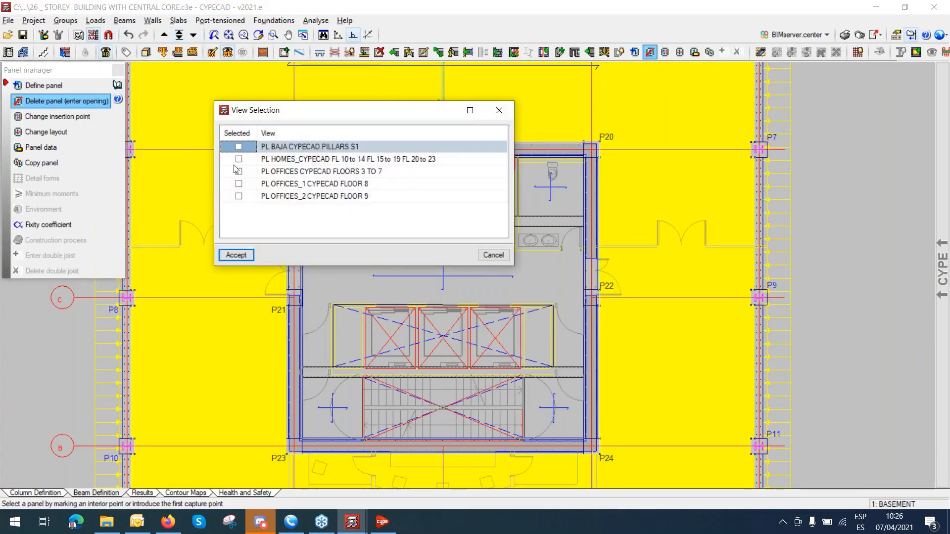
click(238, 255)
scroll(350, 255, down, 1)
middle_drag(363, 277, 387, 286)
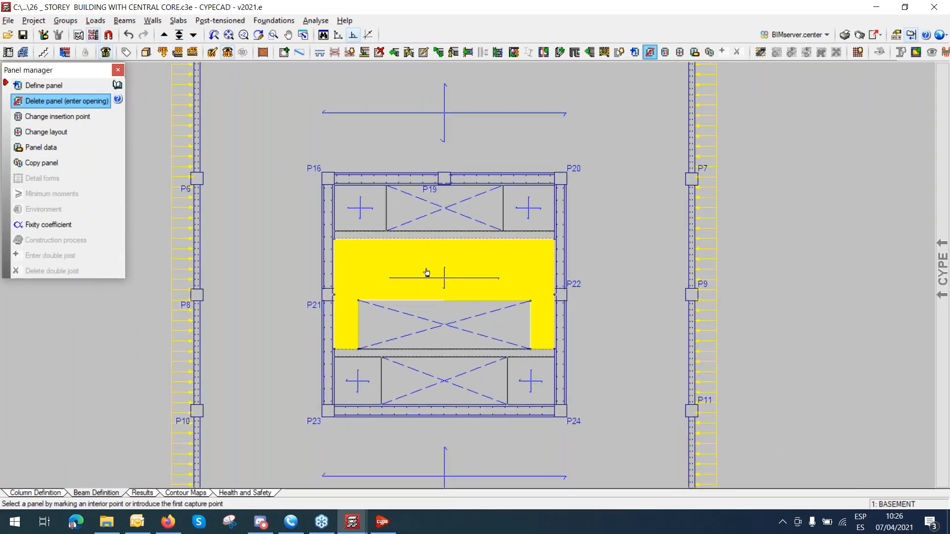
scroll(435, 238, up, 2)
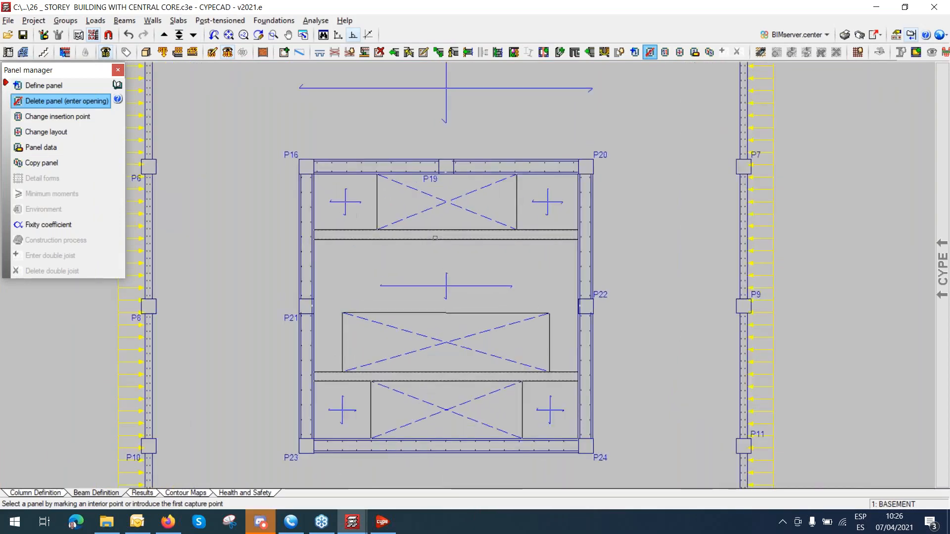
scroll(434, 238, up, 1)
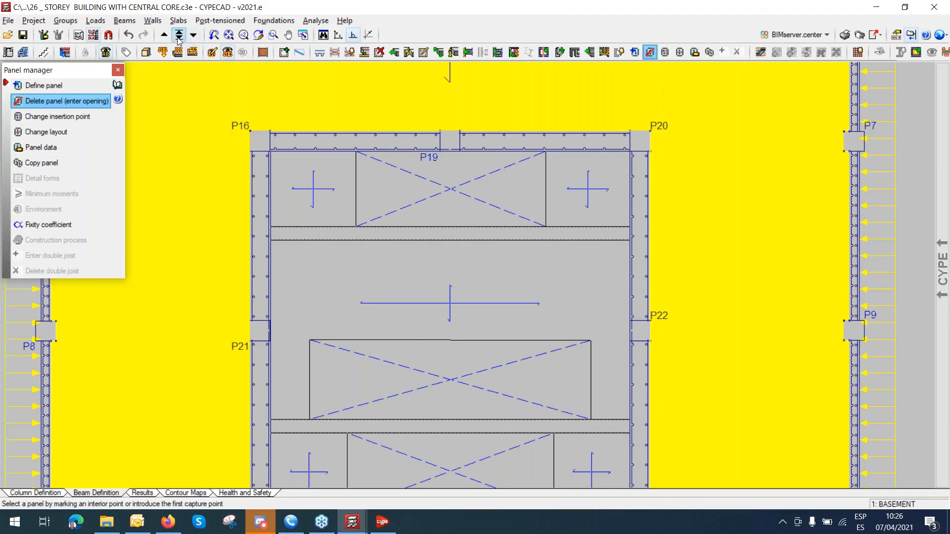
Place uniform 3.06 t/m dead line loads along both vertical edges of the lower lift opening.
click(95, 20)
click(114, 35)
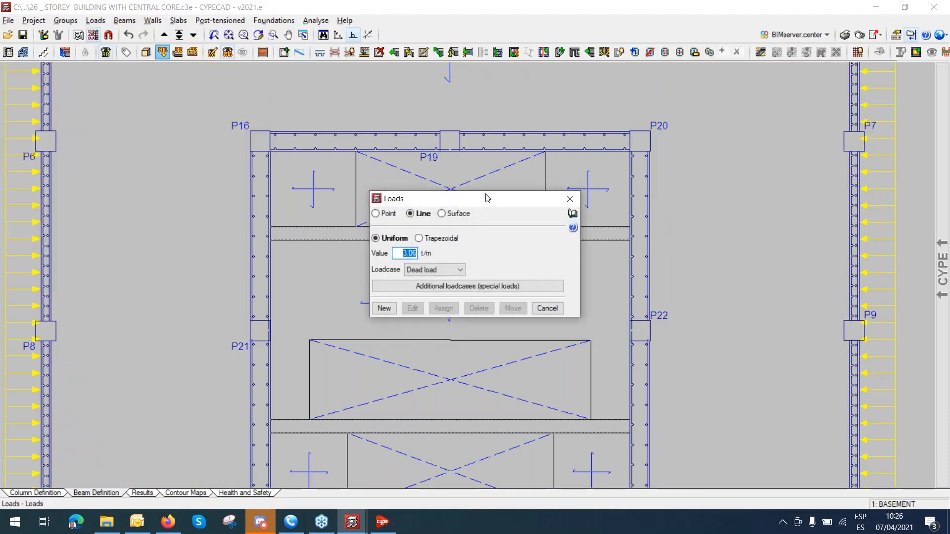
drag(488, 201, 647, 127)
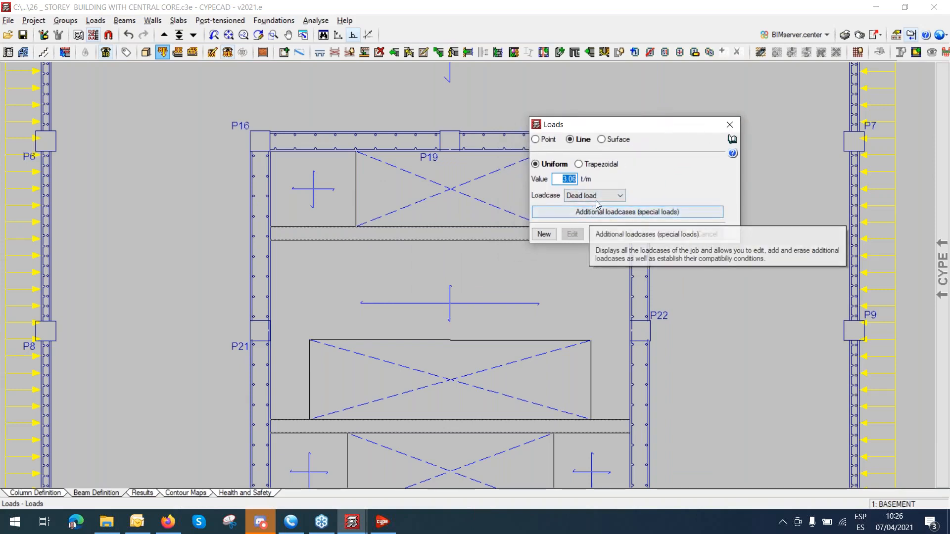
click(622, 196)
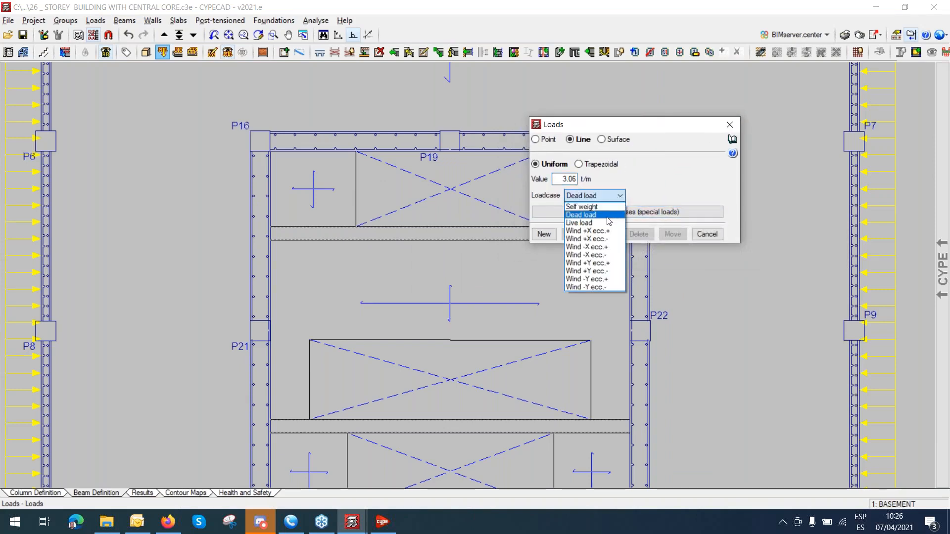
click(604, 215)
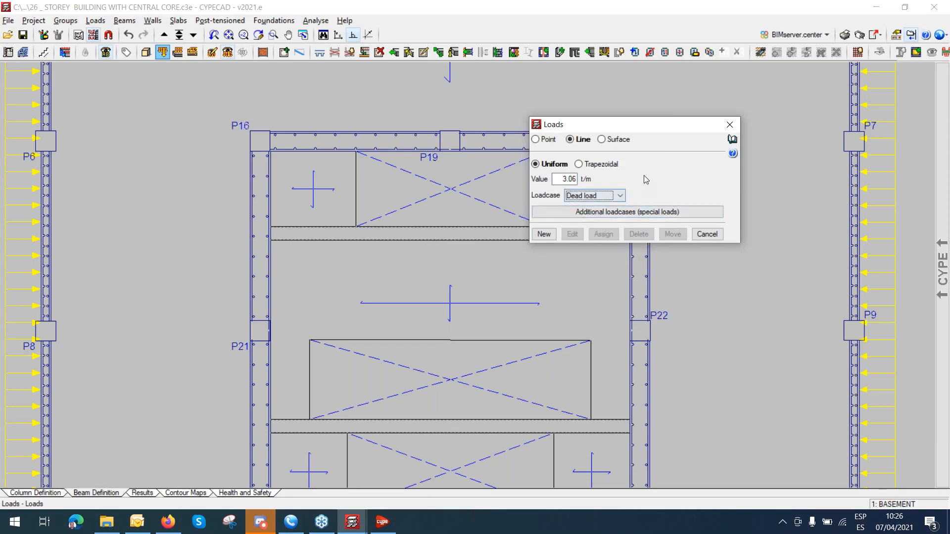
click(553, 238)
middle_drag(534, 305, 525, 170)
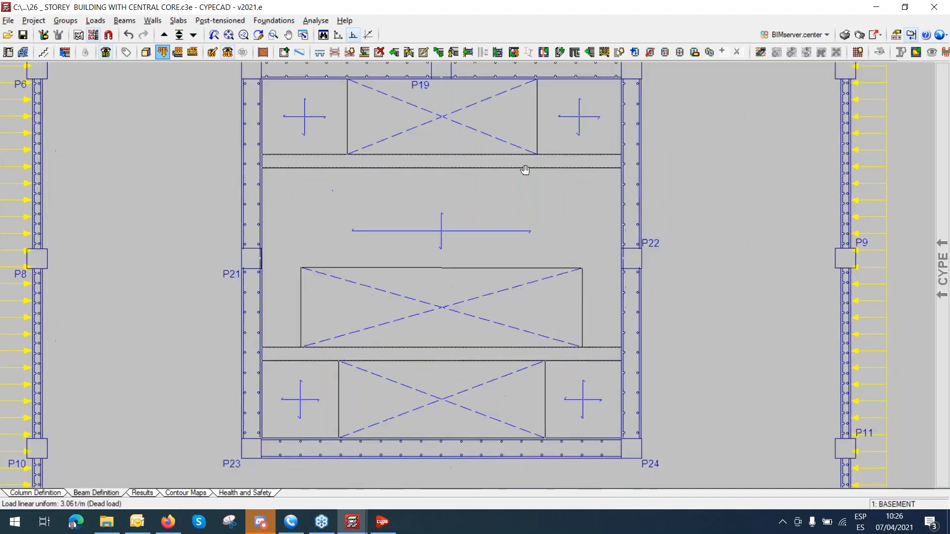
scroll(361, 284, up, 2)
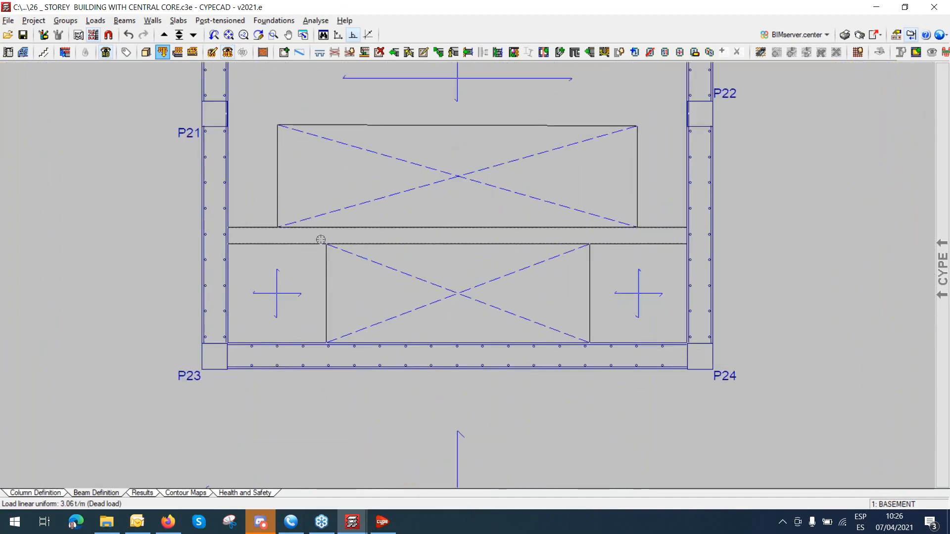
click(320, 240)
click(320, 353)
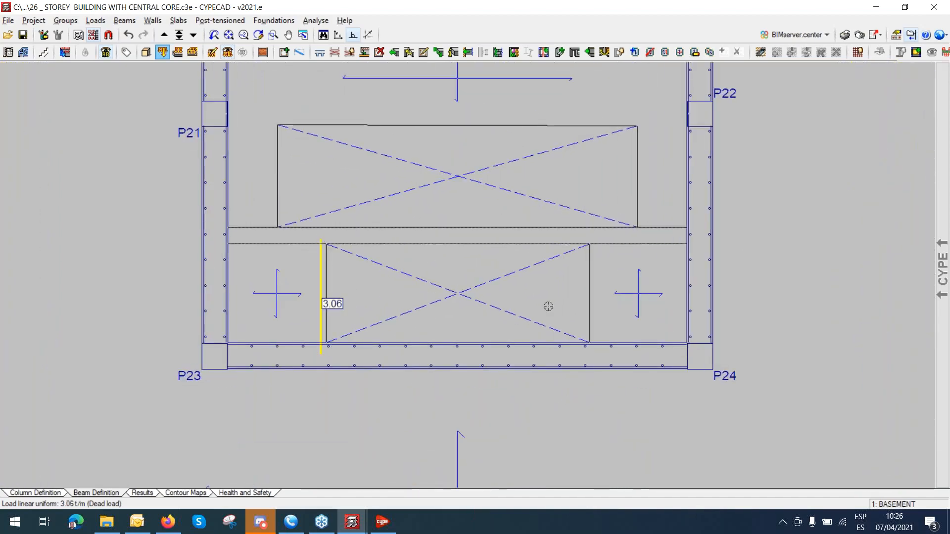
click(595, 238)
click(596, 356)
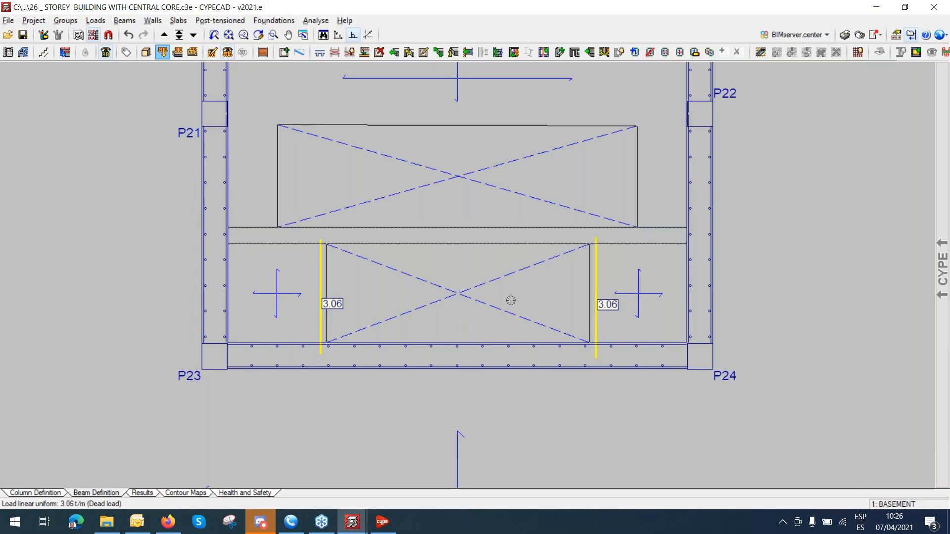
Place uniform 0.36 t/m dead line loads along both vertical edges of the staircase opening and along the lower core beam.
middle_drag(500, 322, 493, 380)
right_click(493, 381)
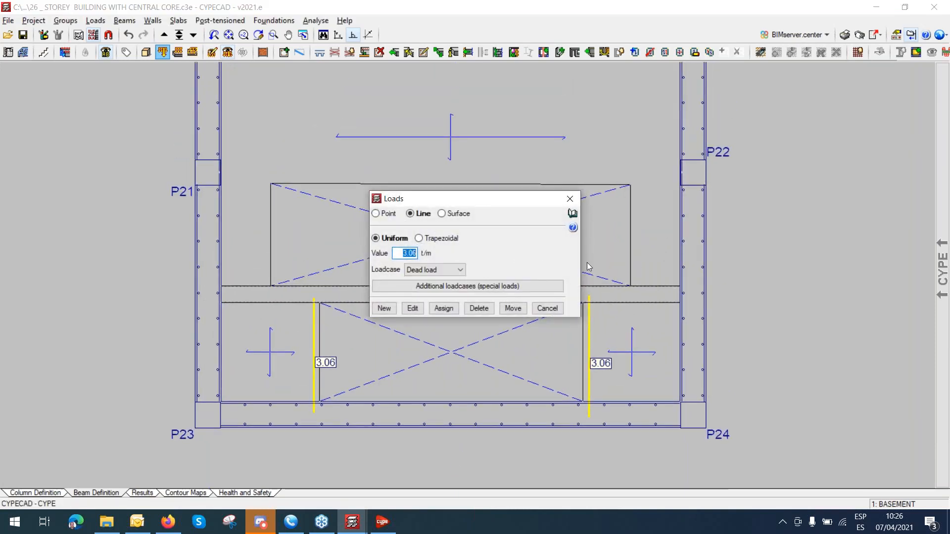
key(BackSpace)
text(6)
key(Tab)
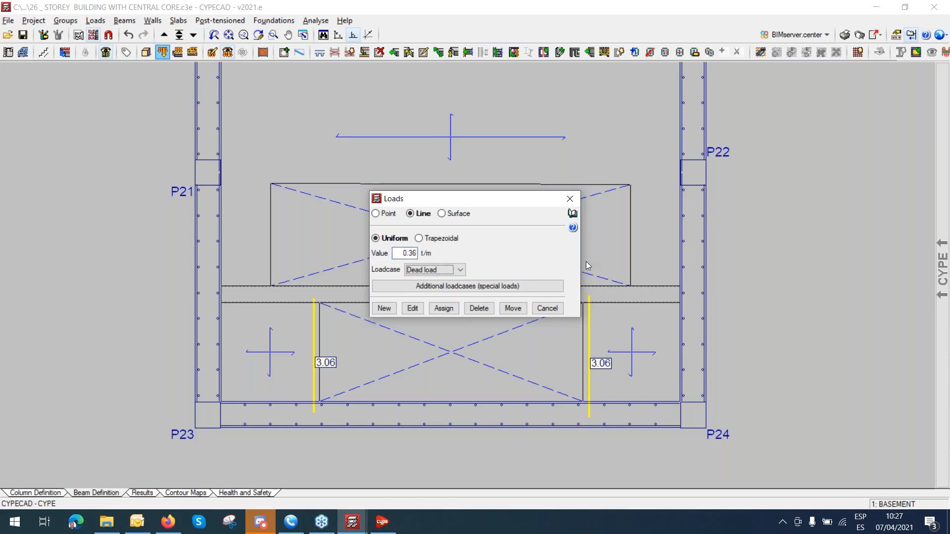
click(384, 308)
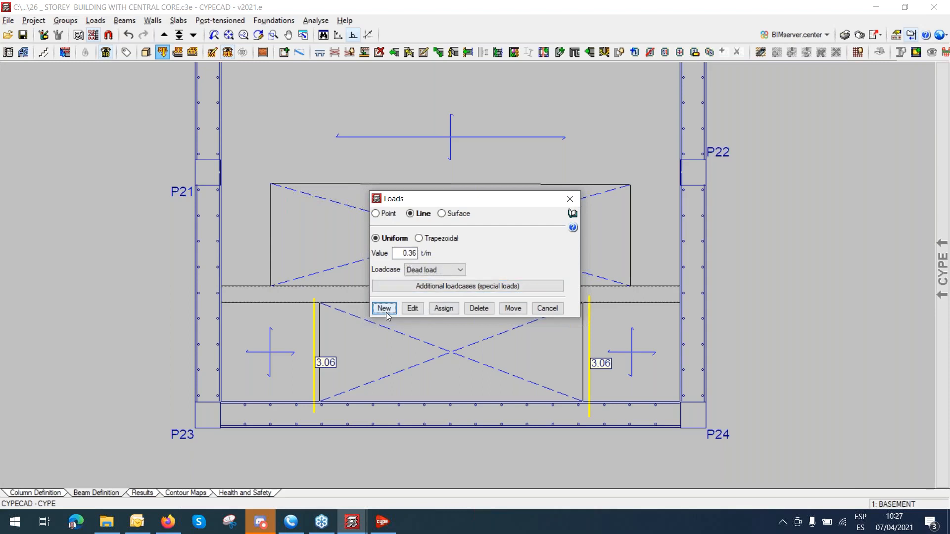
click(267, 179)
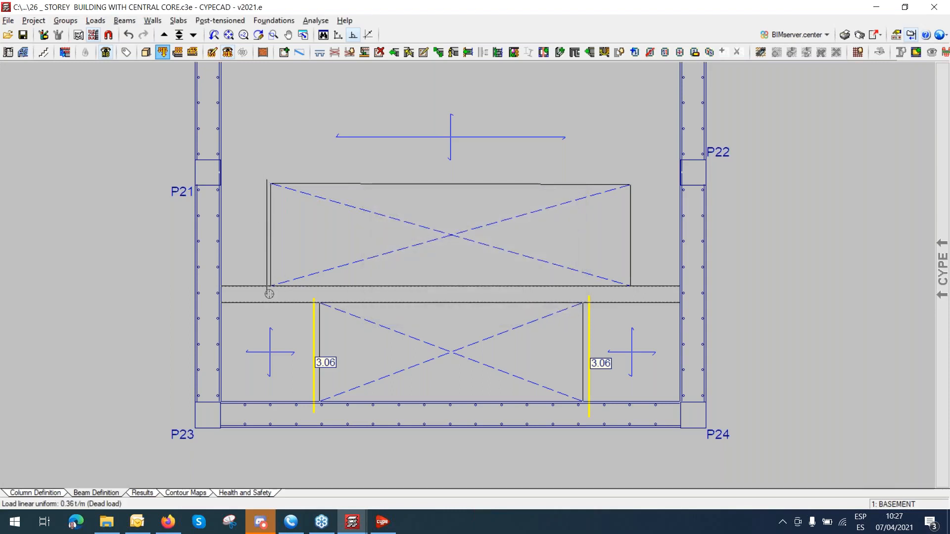
click(269, 294)
click(634, 184)
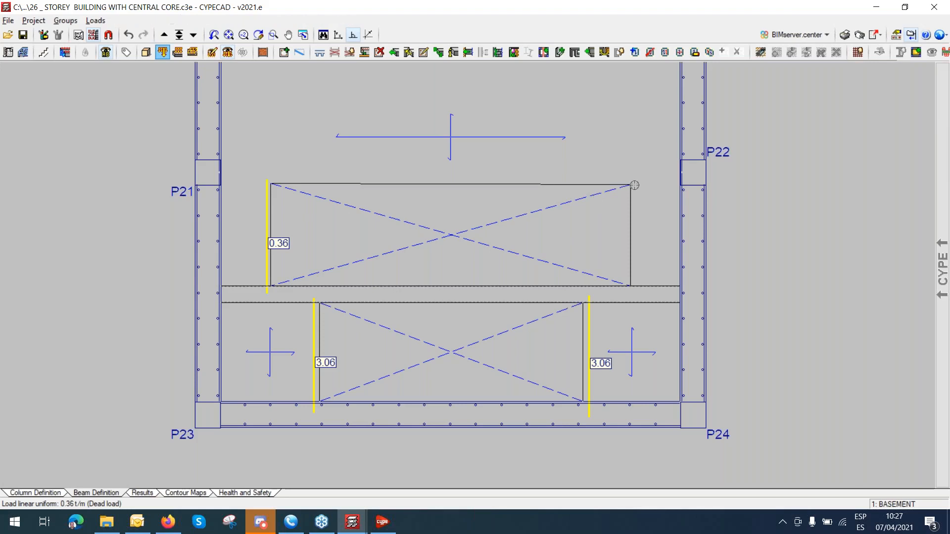
click(644, 292)
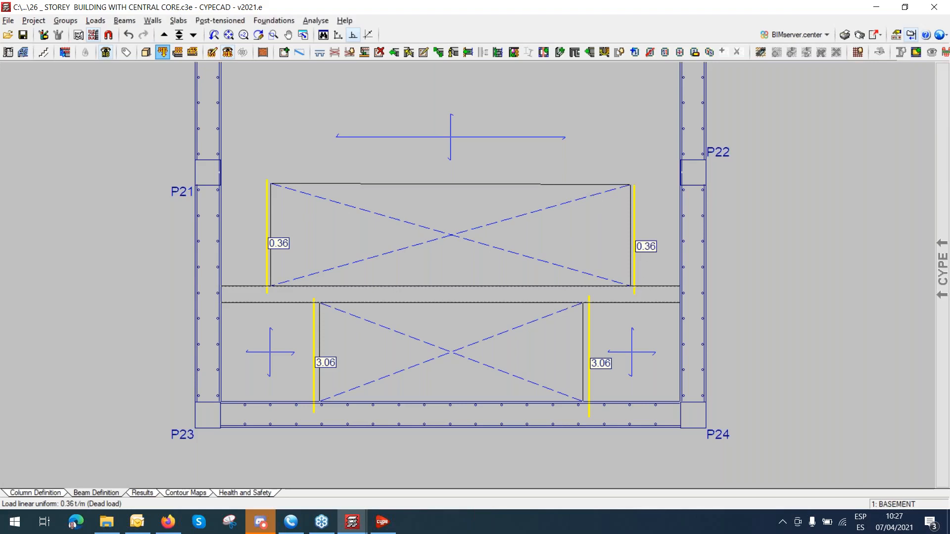
click(268, 295)
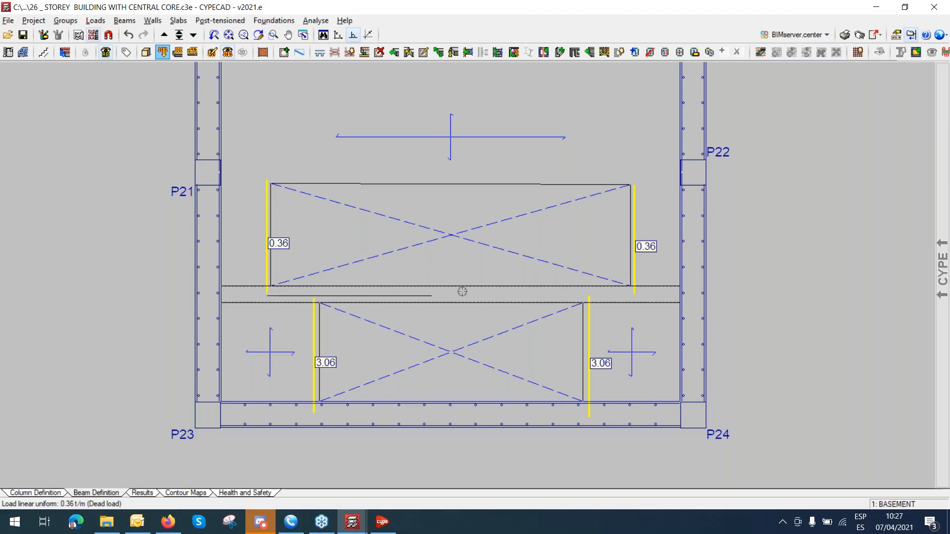
click(635, 299)
Place 0.36 t/m dead line loads along both vertical edges of the upper lift opening below P19.
middle_drag(532, 200, 547, 456)
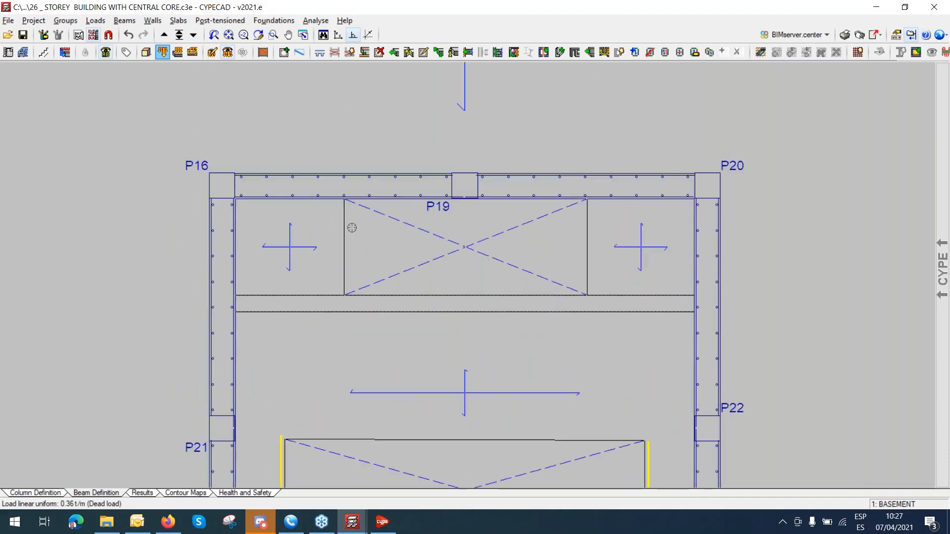
click(340, 204)
click(340, 300)
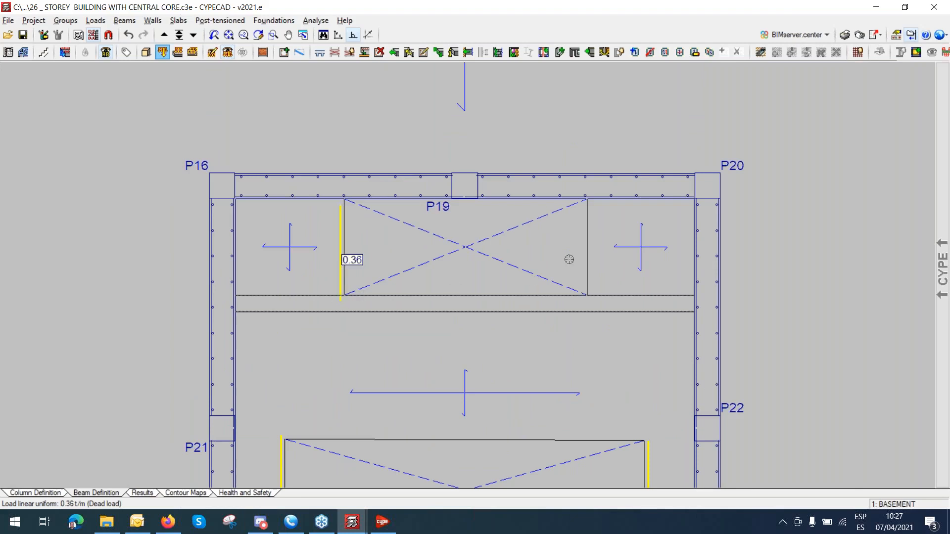
click(592, 204)
click(592, 300)
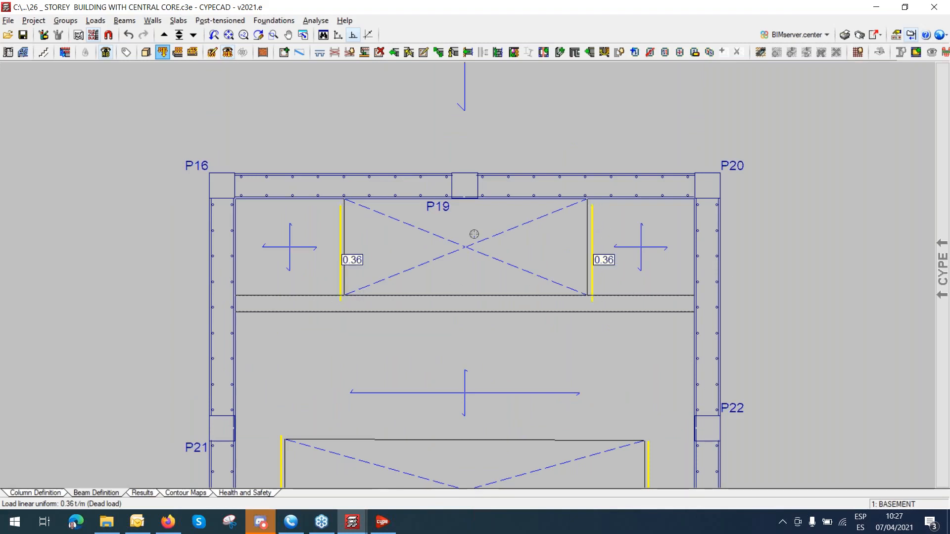
Review the loads on the whole basement plan and inspect the slab and core openings in the 3D view of the building.
scroll(484, 231, down, 3)
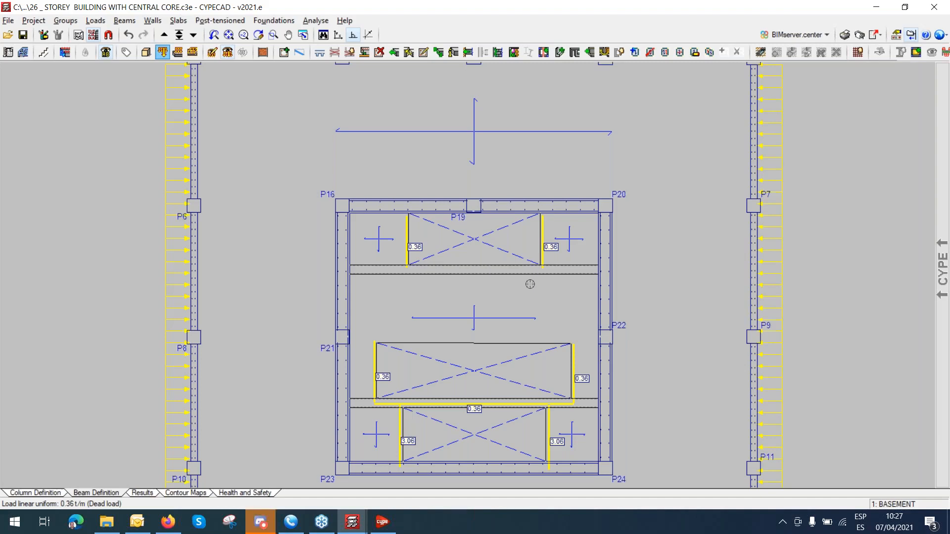
scroll(530, 284, down, 4)
middle_drag(518, 281, 476, 266)
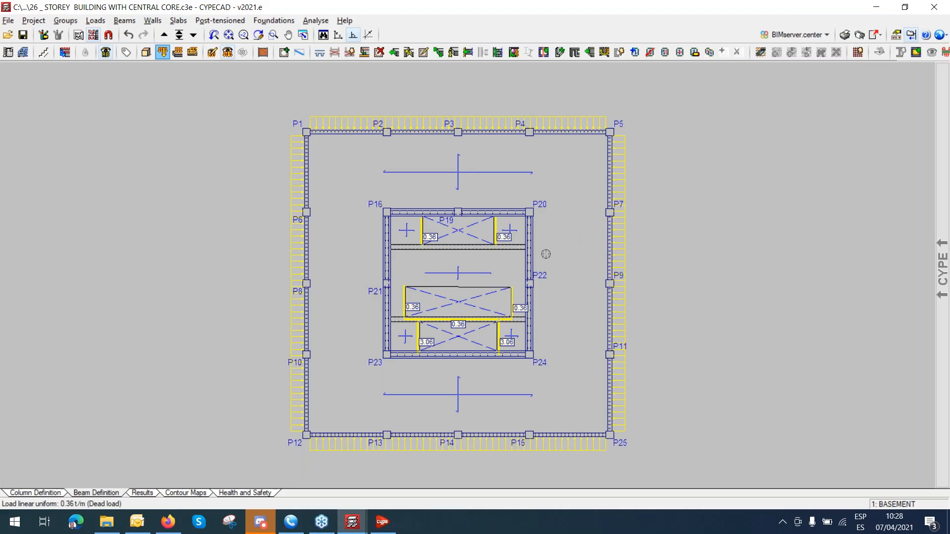
scroll(546, 254, up, 1)
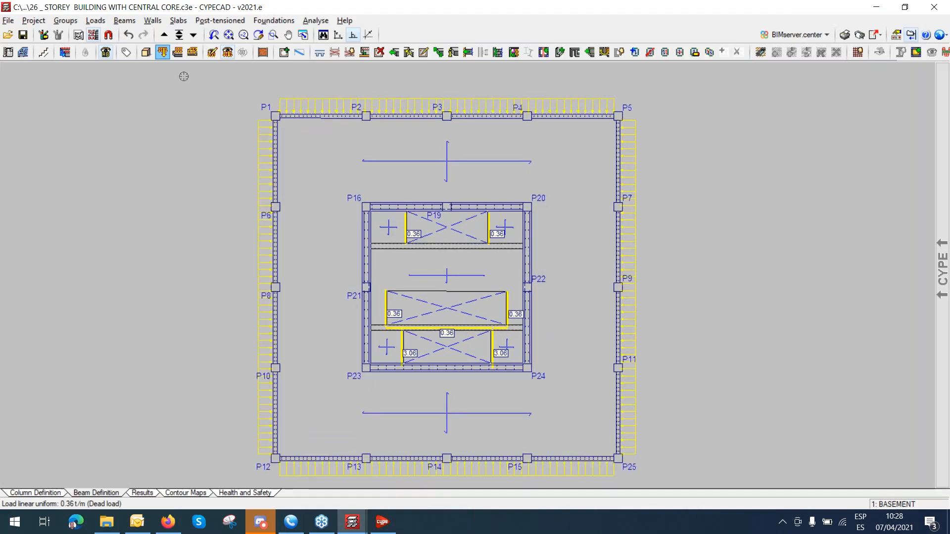
click(146, 52)
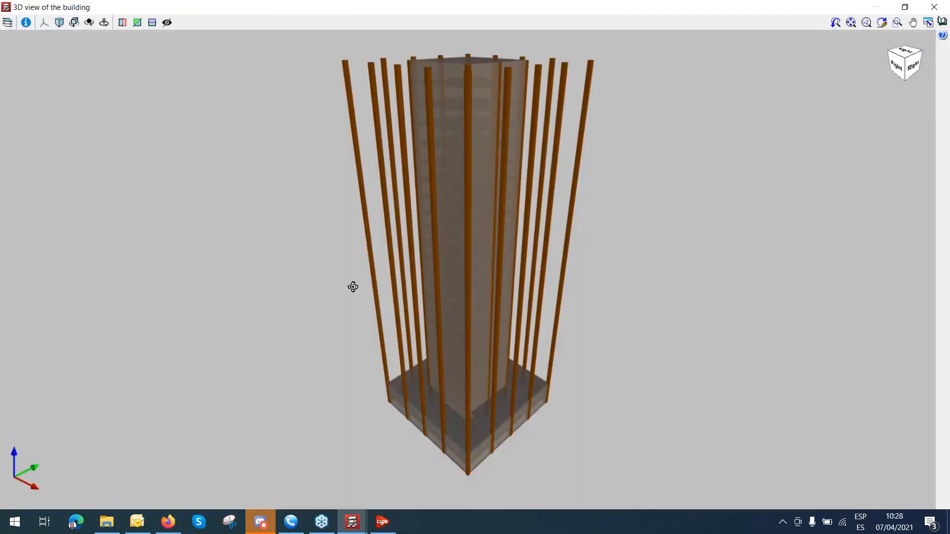
mouse_move(353, 287)
mouse_down()
mouse_move(430, 284)
mouse_move(434, 260)
mouse_move(484, 360)
mouse_move(441, 367)
mouse_move(422, 384)
mouse_move(488, 359)
mouse_move(418, 378)
mouse_move(429, 389)
mouse_move(470, 354)
mouse_move(456, 380)
mouse_move(430, 384)
mouse_move(441, 374)
mouse_up()
scroll(443, 342, up, 8)
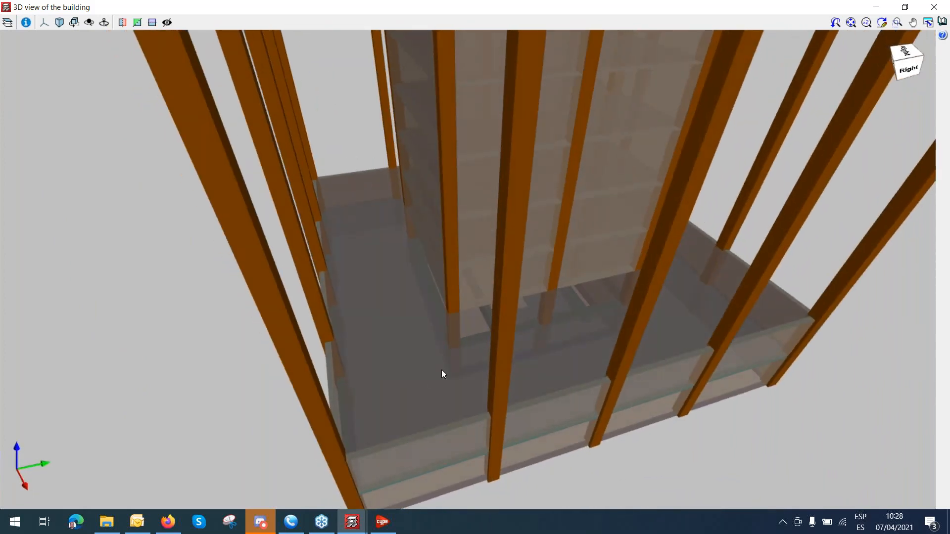
click(933, 7)
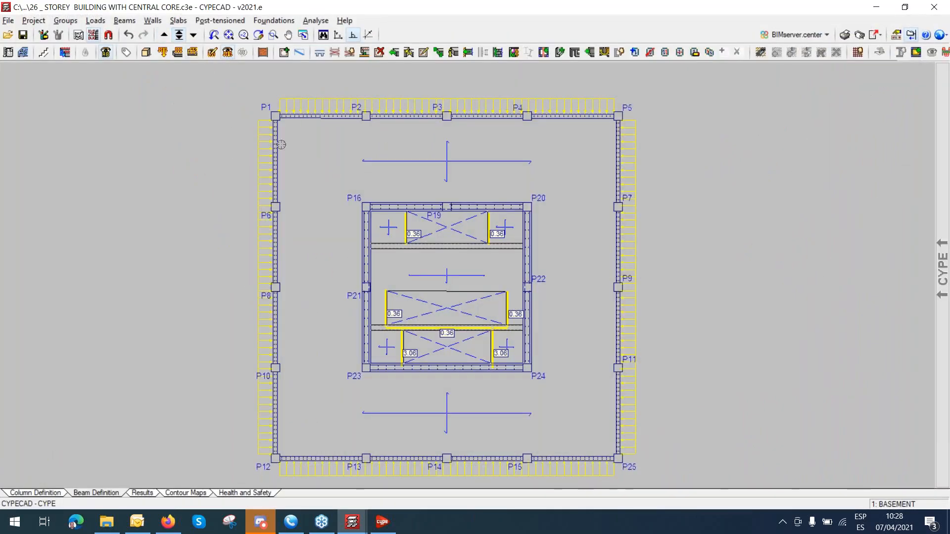
Inspect the Foundations group plan and return to the BASEMENT group.
click(179, 35)
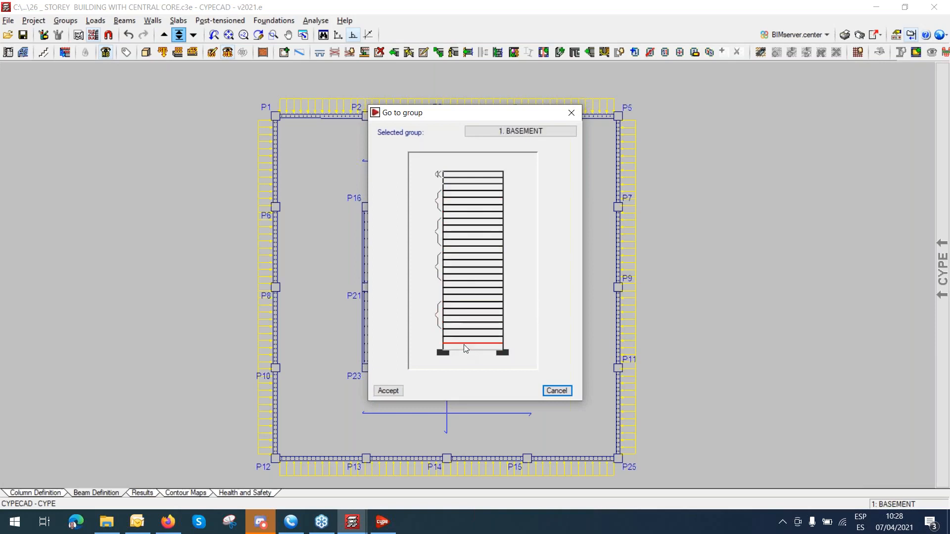
double_click(471, 354)
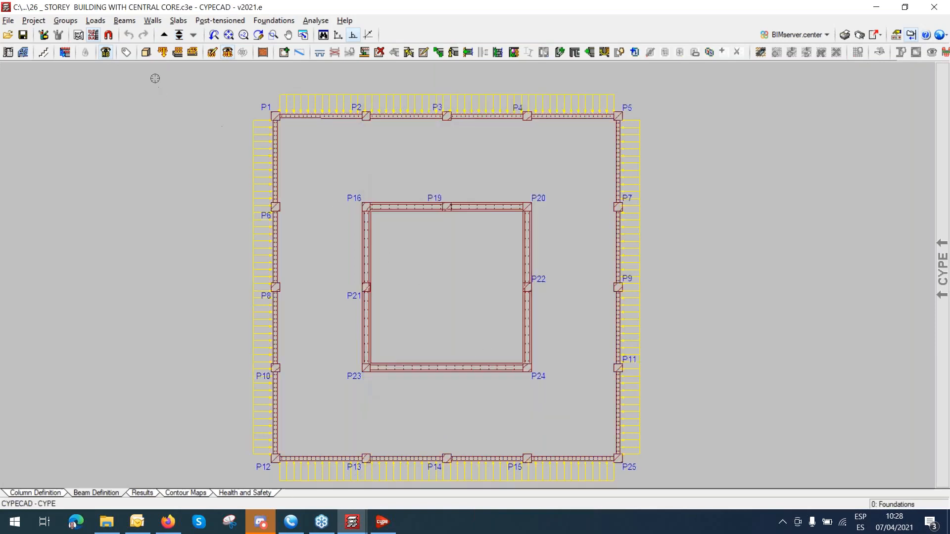
click(164, 35)
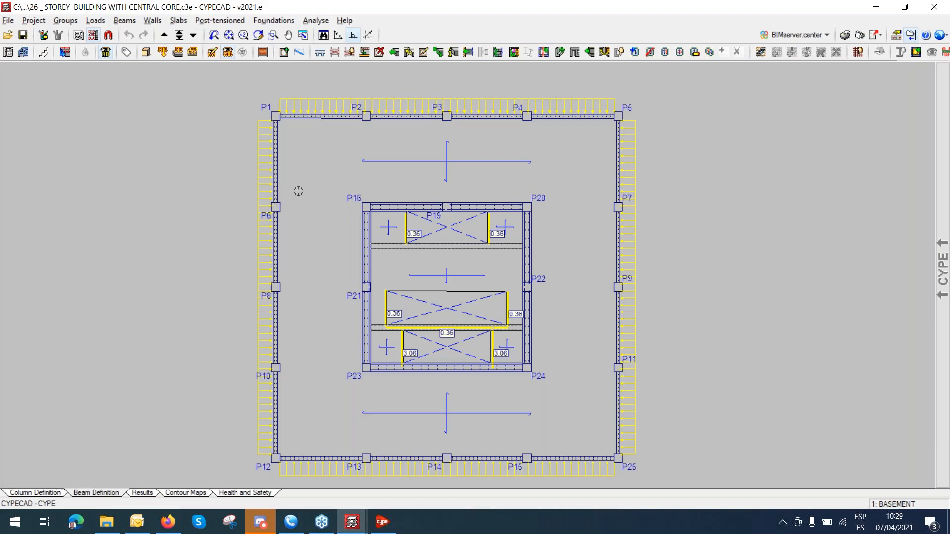
click(177, 52)
click(178, 37)
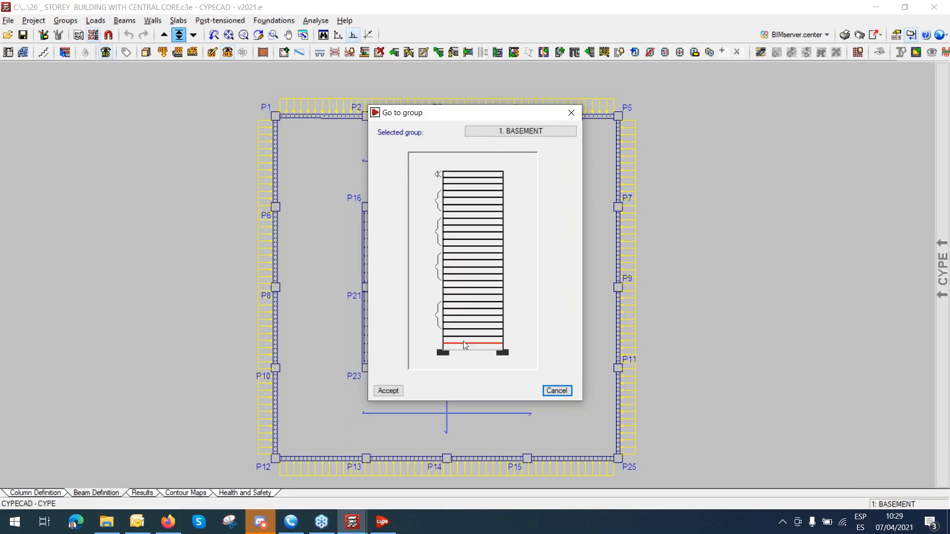
click(571, 113)
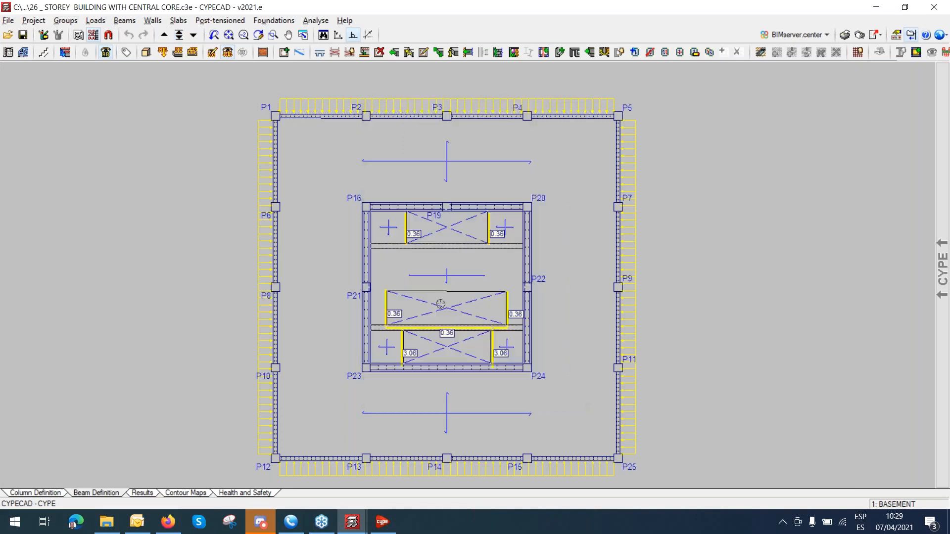
Go up to the GROUND group and copy the data from the BASEMENT group into it.
click(164, 35)
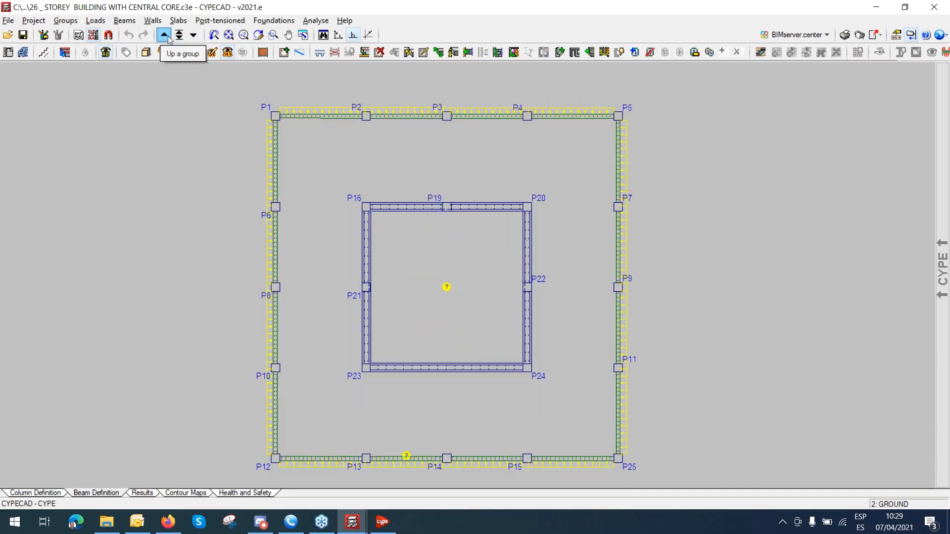
click(65, 20)
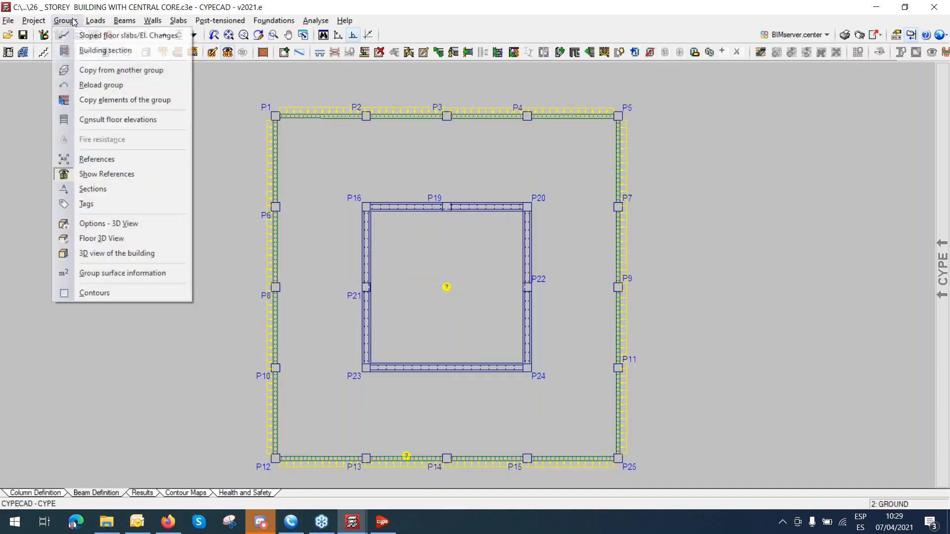
click(95, 73)
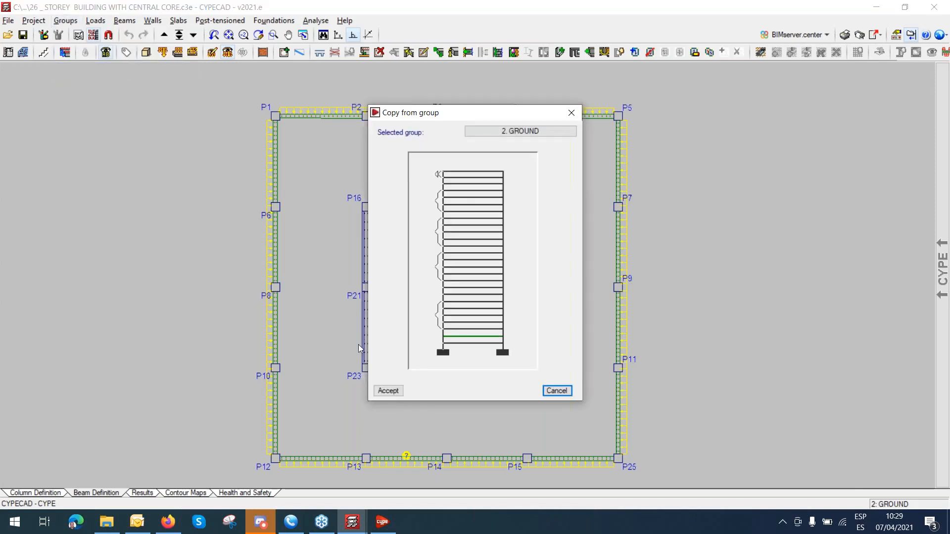
click(459, 346)
click(460, 338)
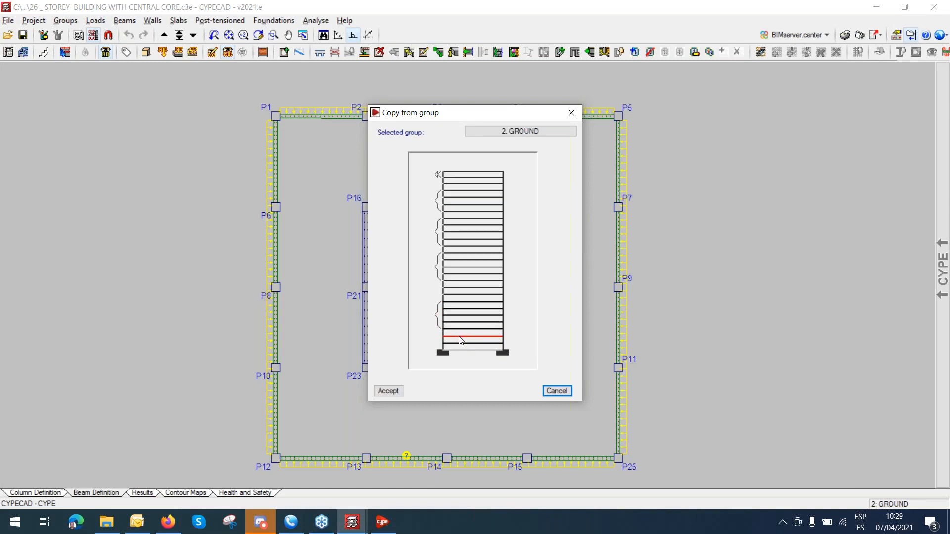
click(460, 346)
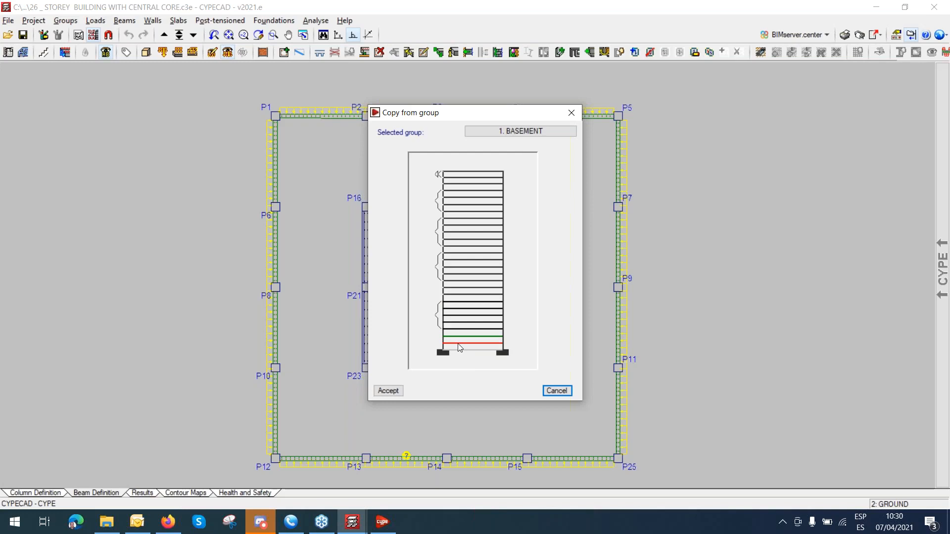
click(388, 390)
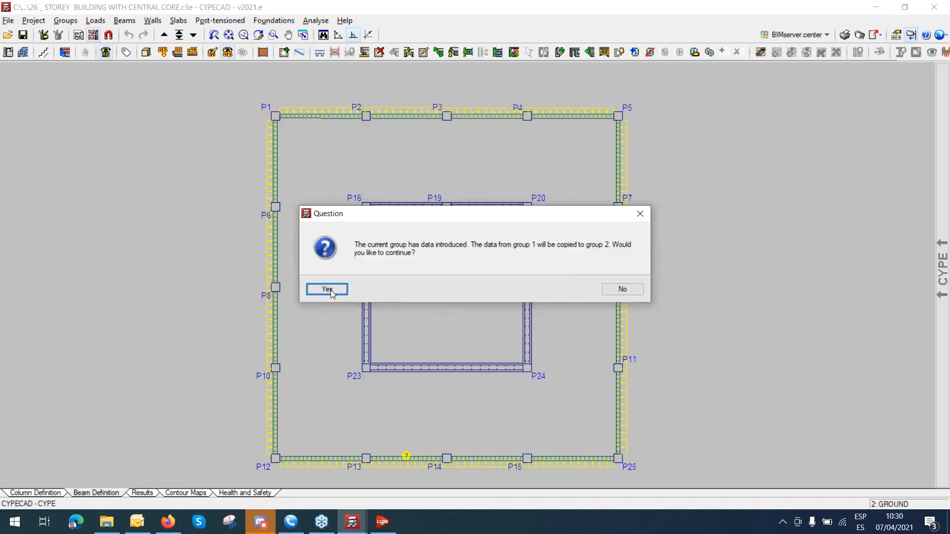
click(327, 289)
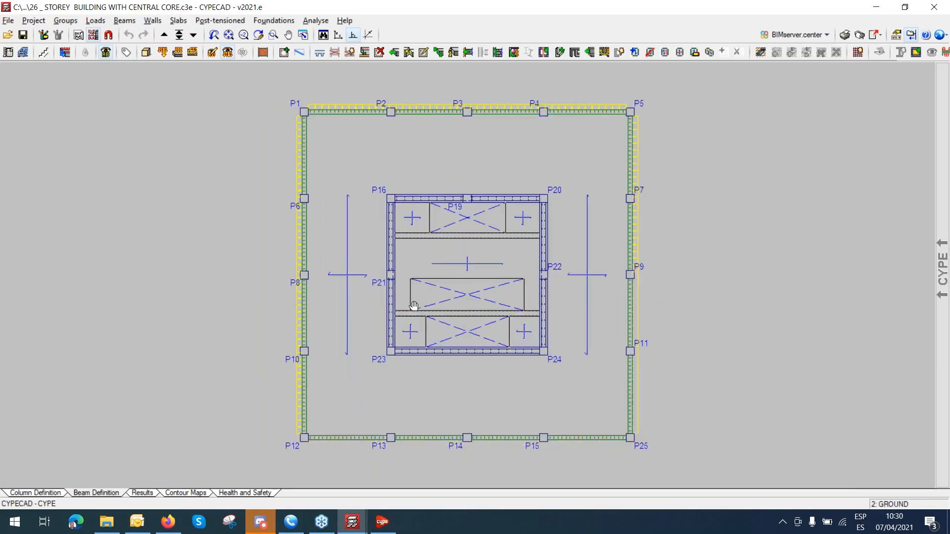
Inspect the slabs and core openings in a floor 3D view spanning from Foundations to GROUND.
click(65, 21)
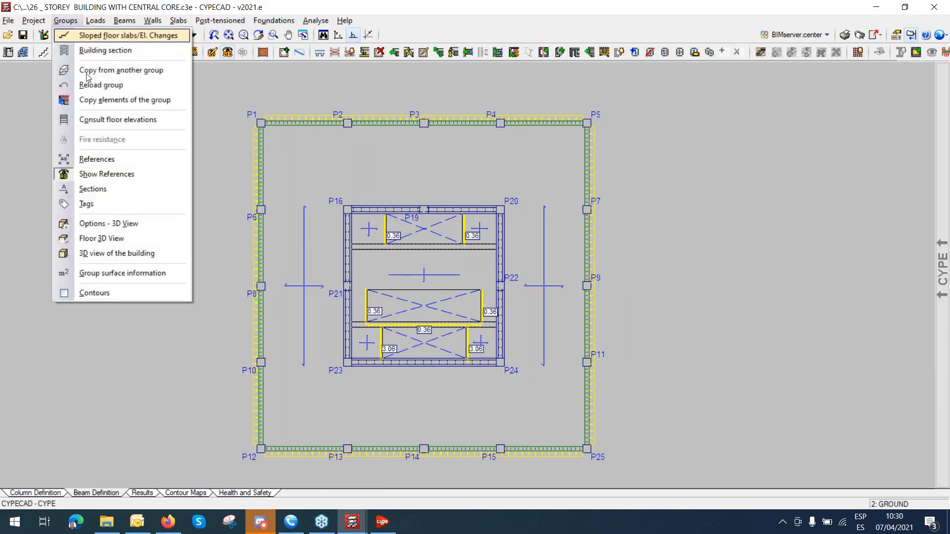
click(104, 239)
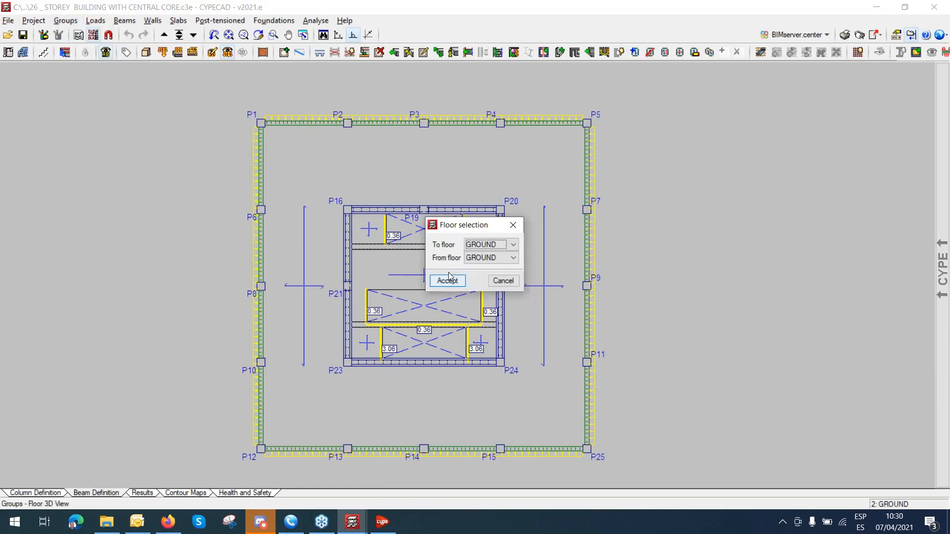
click(507, 244)
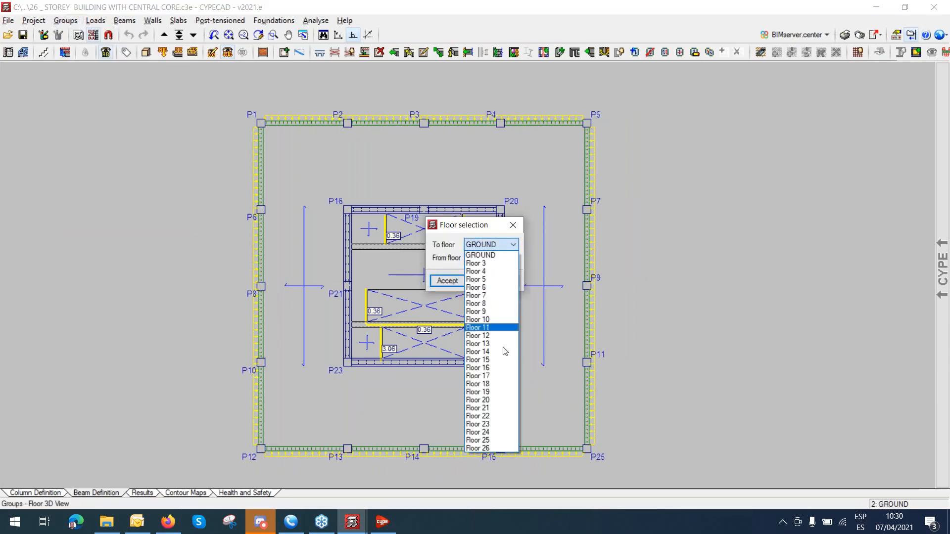
click(514, 254)
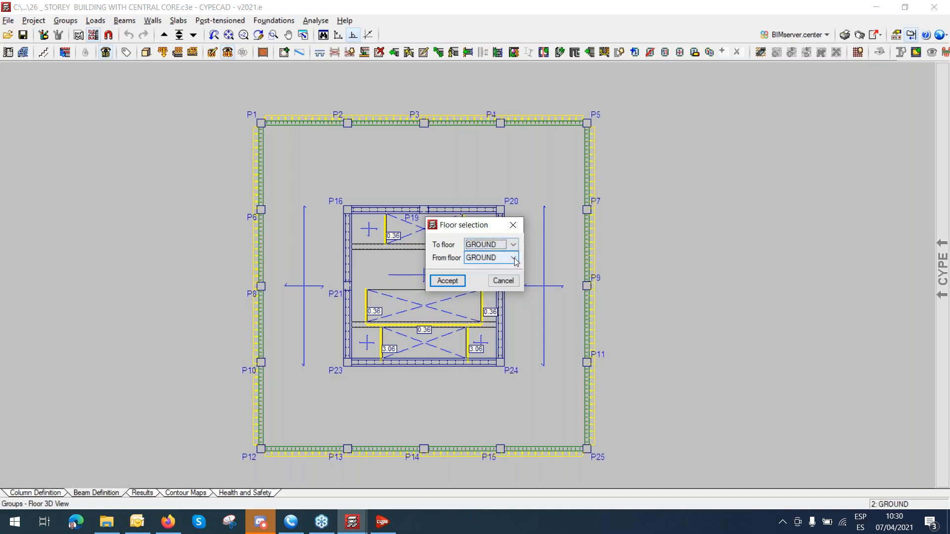
click(514, 258)
click(509, 267)
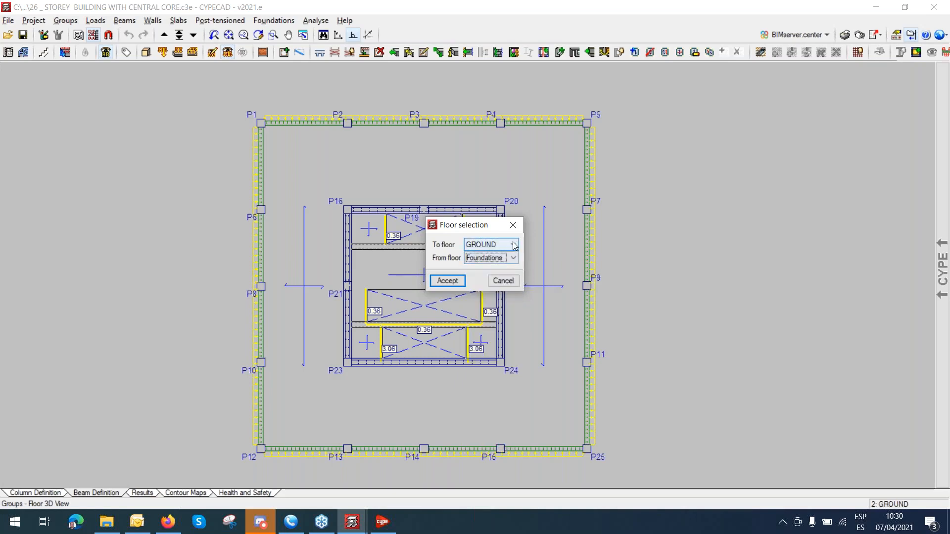
click(447, 280)
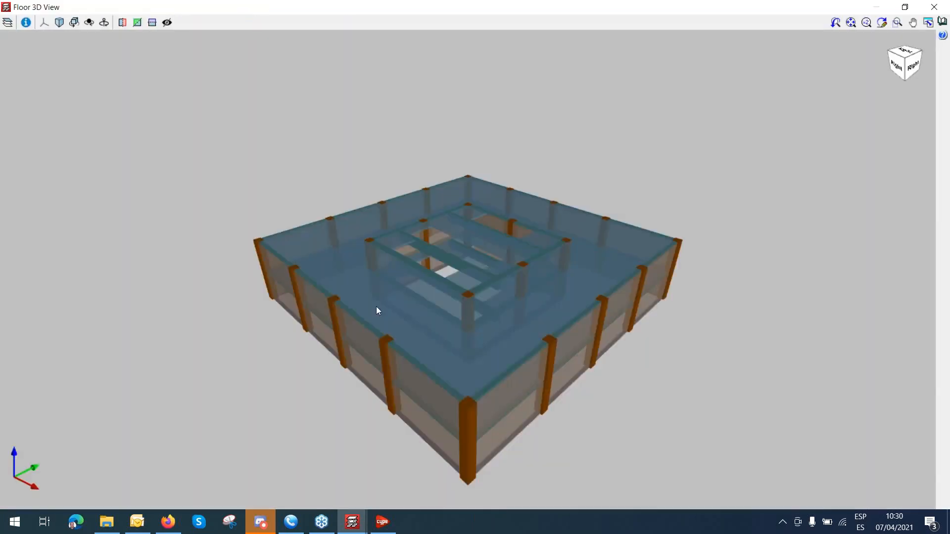
mouse_move(378, 308)
mouse_down()
mouse_move(528, 278)
mouse_move(564, 303)
mouse_move(680, 315)
mouse_move(546, 322)
mouse_move(589, 351)
mouse_move(481, 379)
mouse_move(411, 362)
mouse_move(554, 401)
mouse_move(485, 350)
mouse_move(555, 371)
mouse_move(417, 373)
mouse_move(421, 401)
mouse_move(397, 303)
mouse_up()
scroll(422, 302, up, 3)
scroll(521, 295, up, 3)
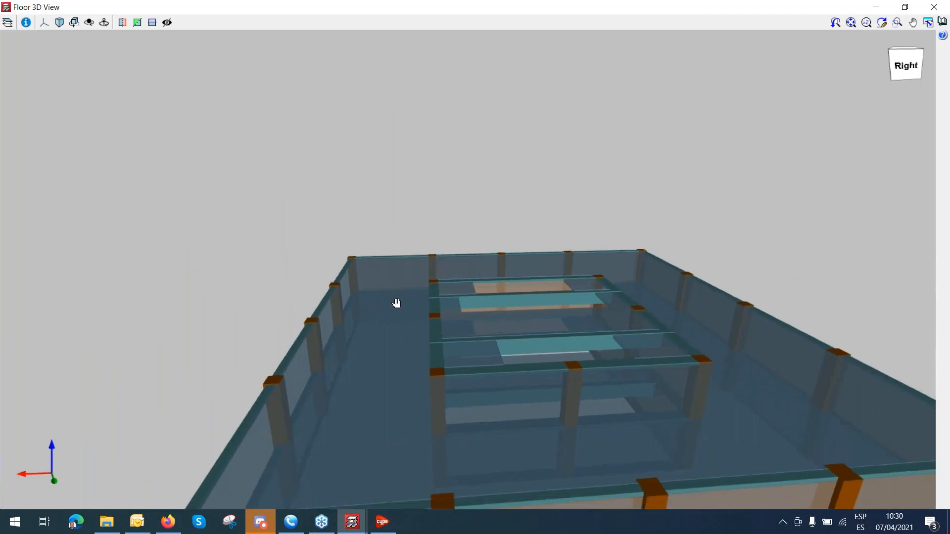
middle_drag(397, 303, 381, 257)
click(933, 7)
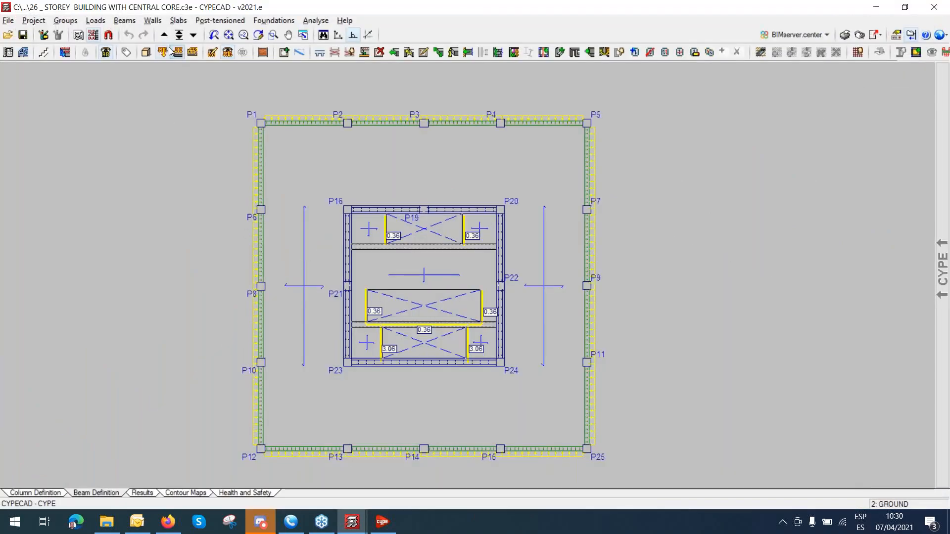
Go to the Floors 3 to 7 group and copy the data from the GROUND group into it.
click(179, 34)
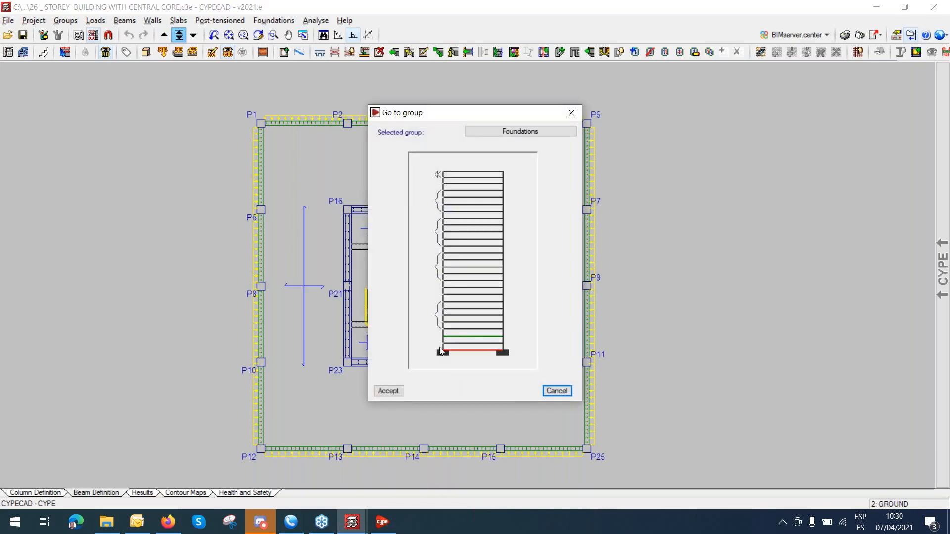
click(464, 326)
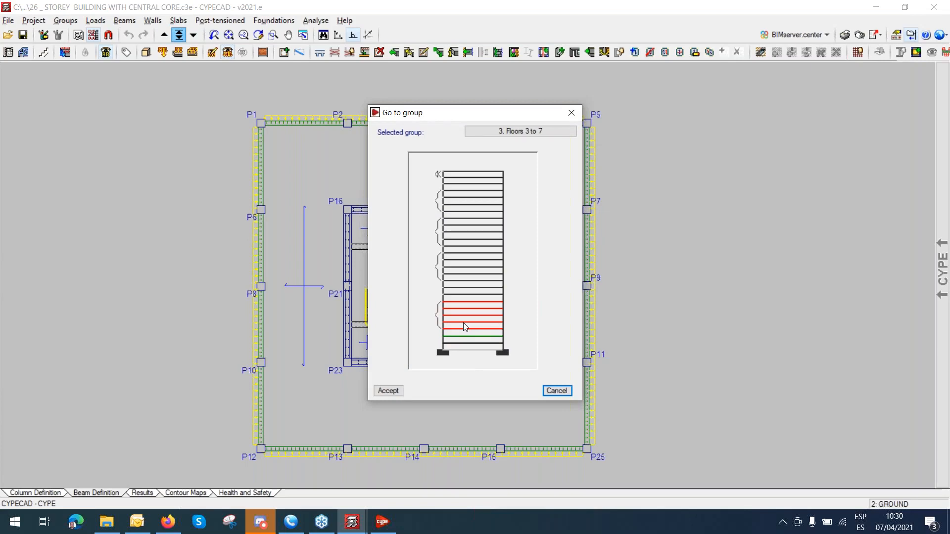
double_click(465, 326)
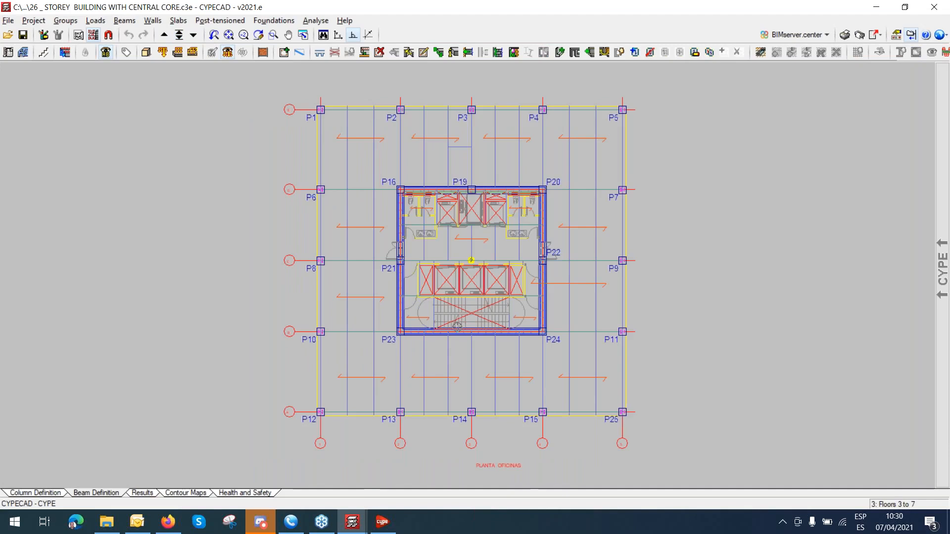
click(68, 22)
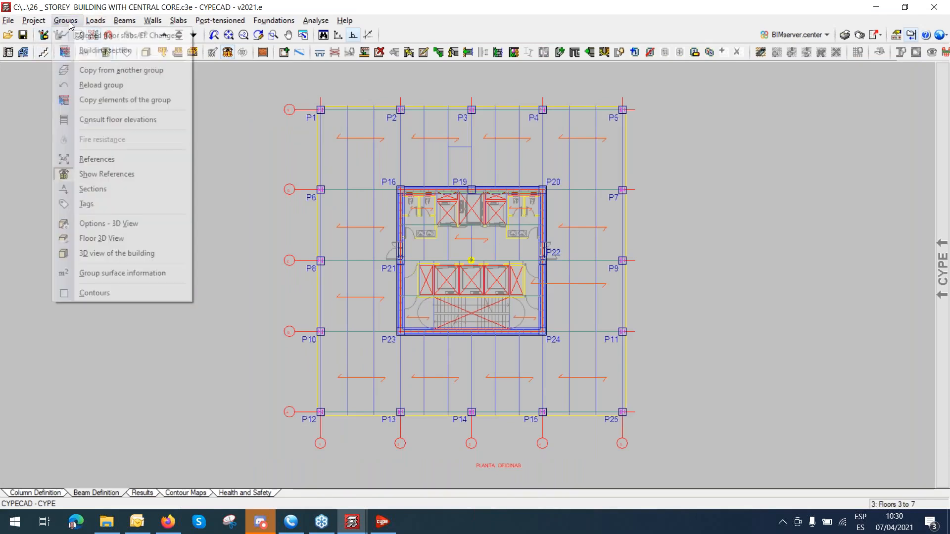
click(96, 72)
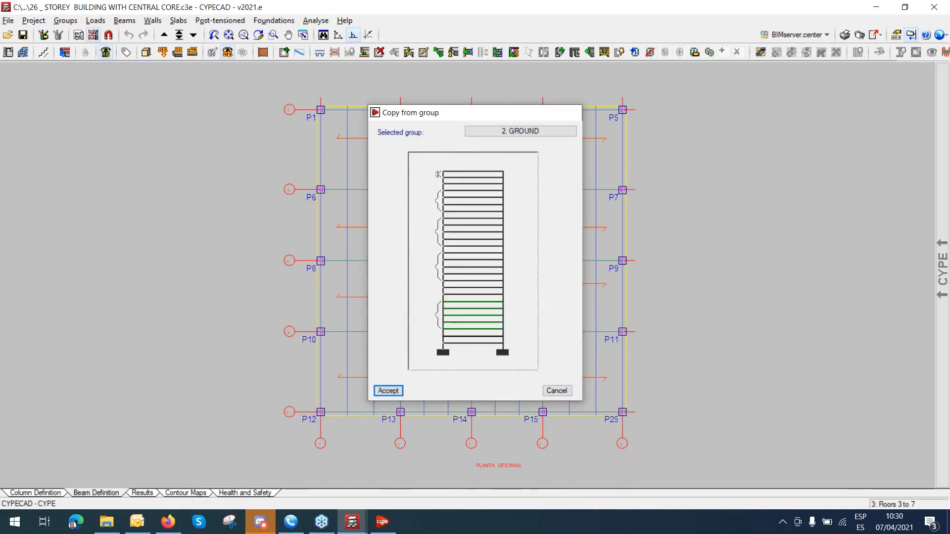
click(387, 390)
click(332, 288)
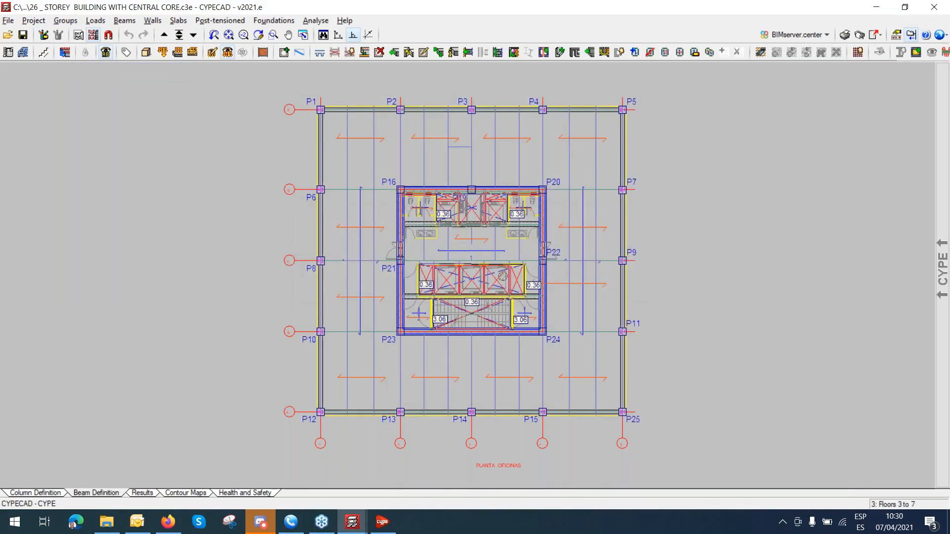
Inspect the lower storeys and their slabs in the 3D view of the building.
click(146, 52)
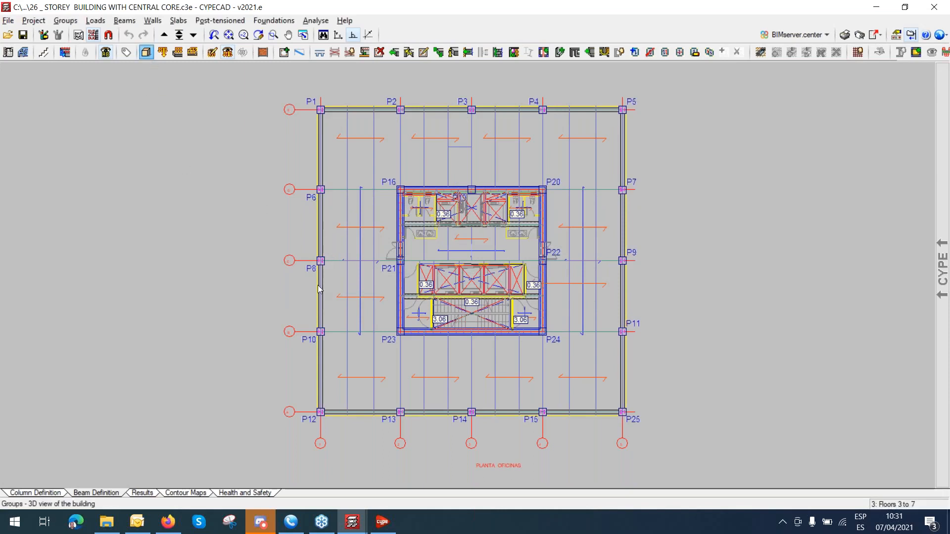
click(366, 301)
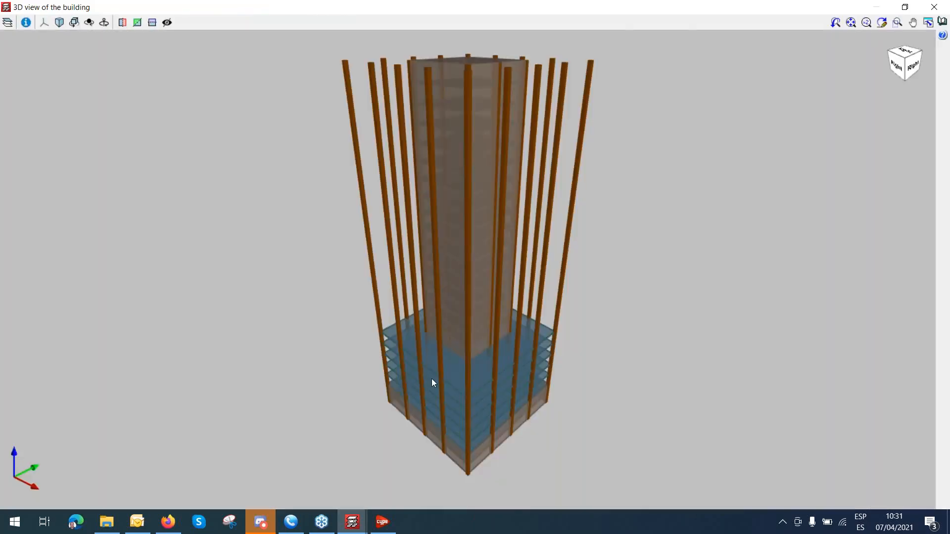
scroll(431, 382, up, 2)
scroll(472, 358, up, 4)
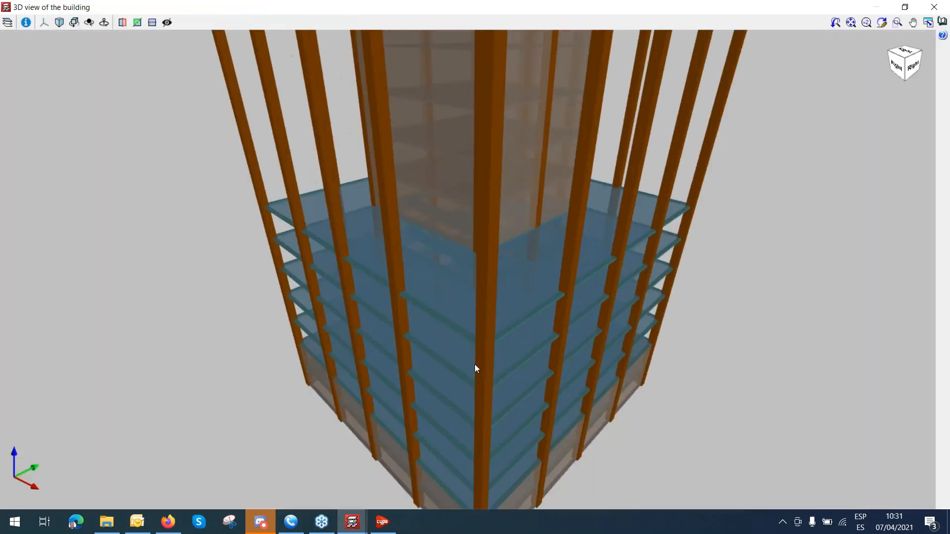
middle_drag(517, 364, 477, 363)
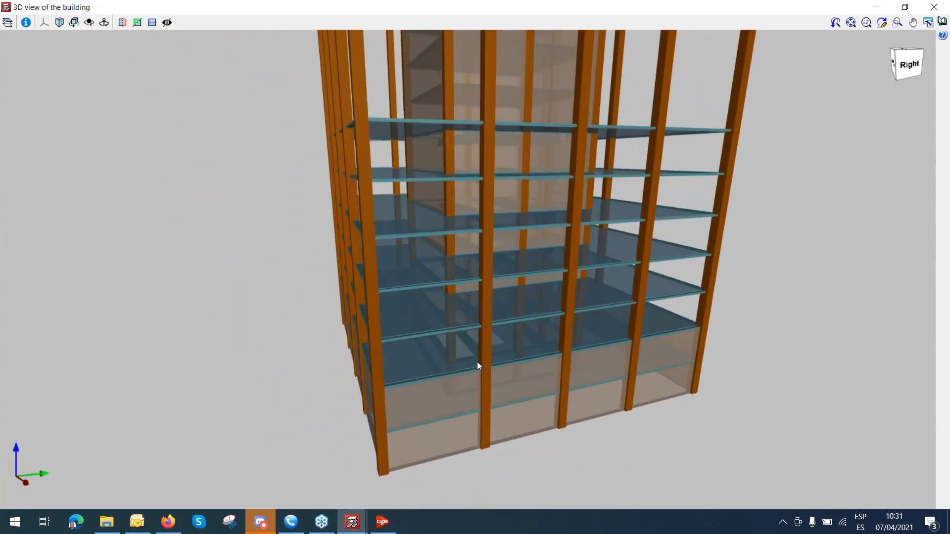
click(933, 7)
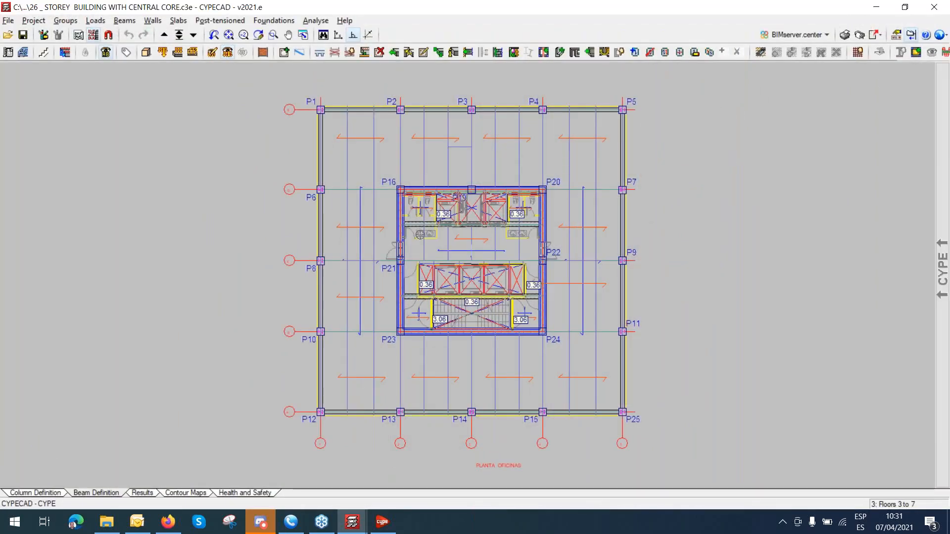
In the BASEMENT group, set the current beam to a rectangular dropped section 35 cm wide and 50 cm deep.
click(179, 34)
click(470, 344)
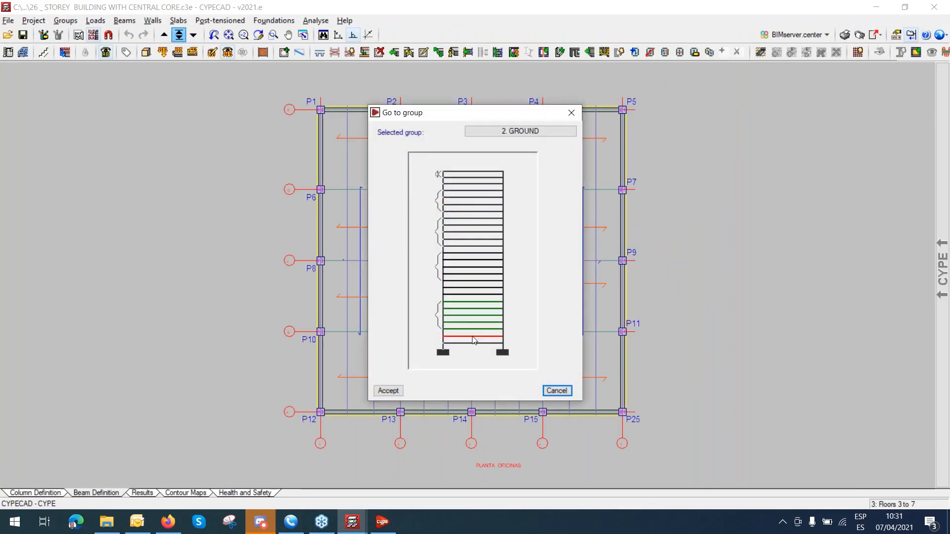
click(388, 391)
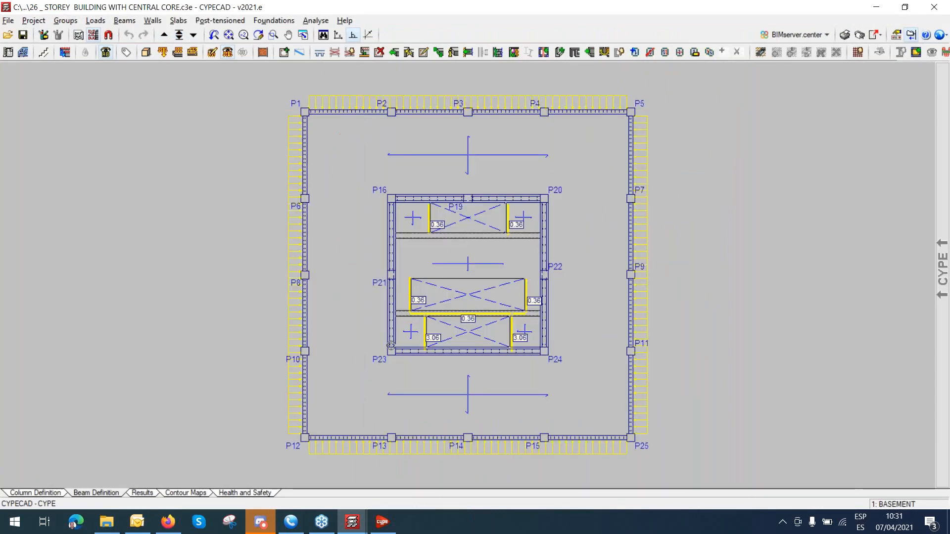
click(124, 20)
click(148, 34)
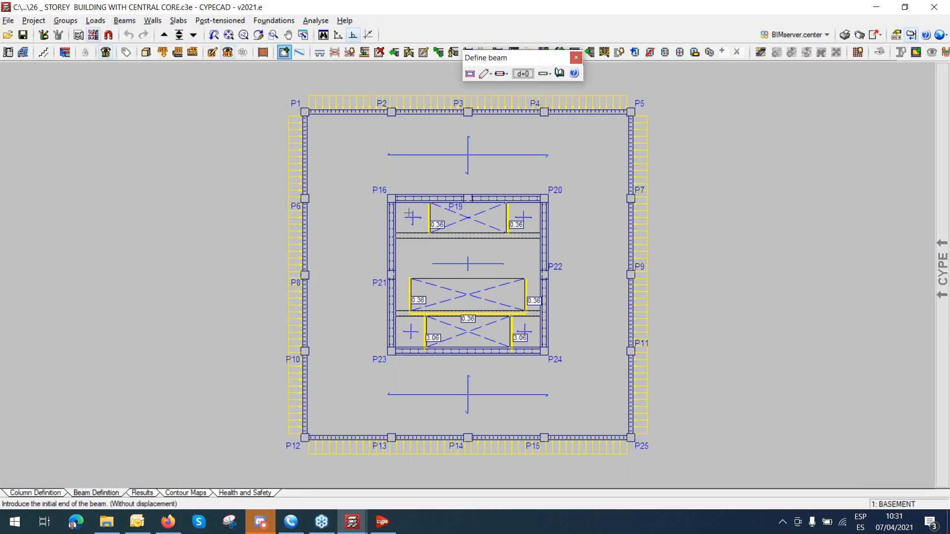
click(470, 73)
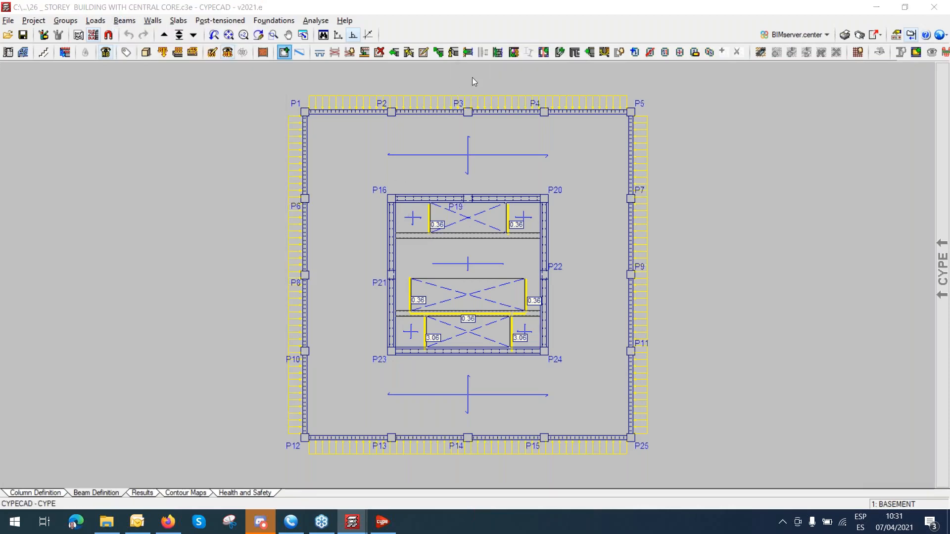
click(331, 172)
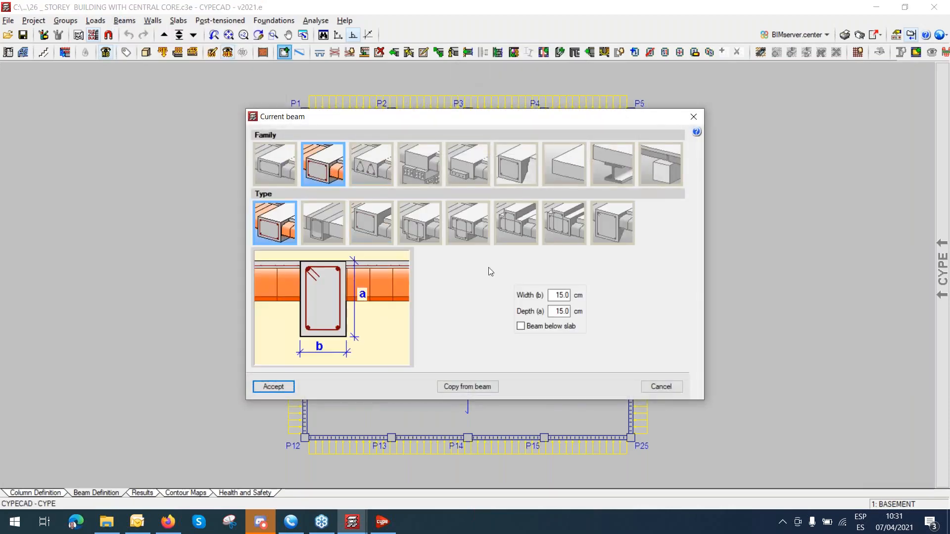
double_click(552, 294)
text(35)
key(Tab)
key(Return)
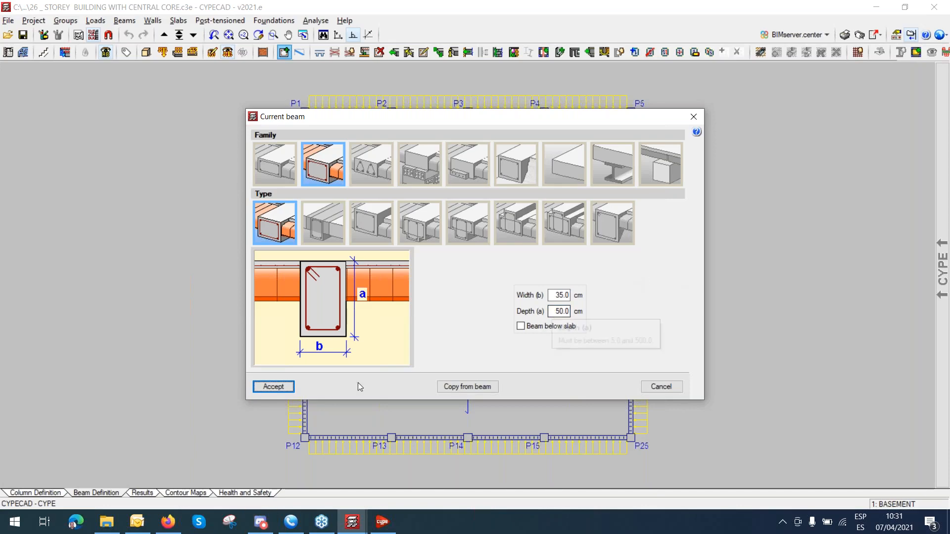
click(273, 386)
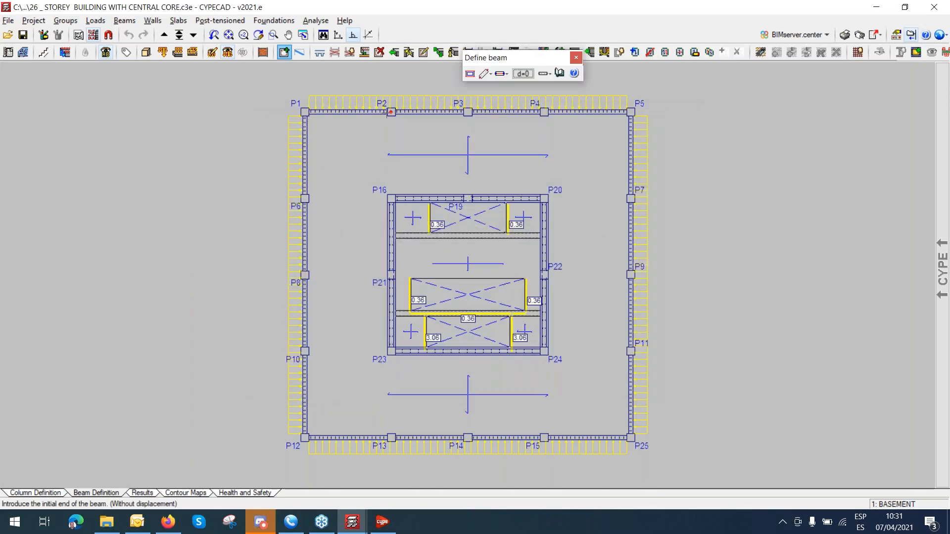
In the BASEMENT group, place beams from perimeter columns P2, P3 and P4 to core columns P16, P19 and P20.
click(390, 112)
click(390, 198)
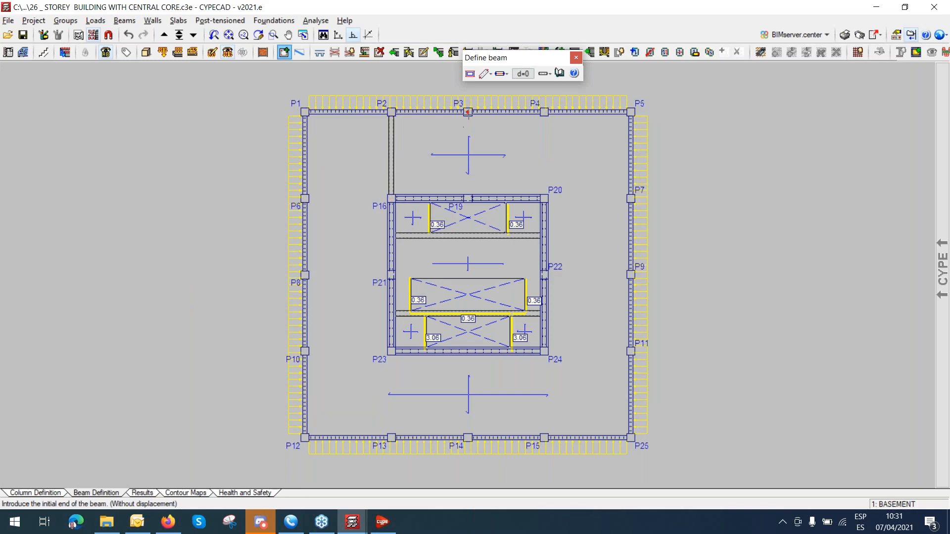
click(468, 112)
click(467, 198)
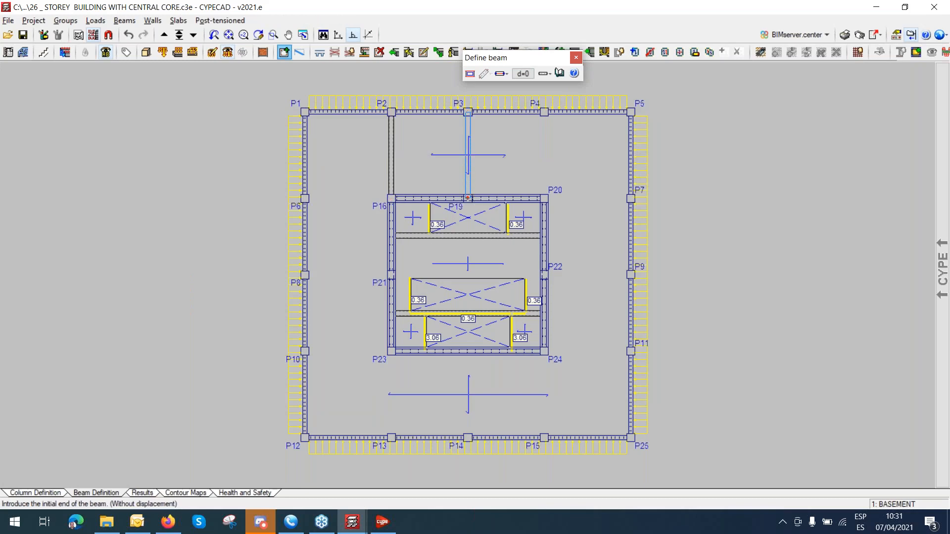
click(544, 113)
click(544, 198)
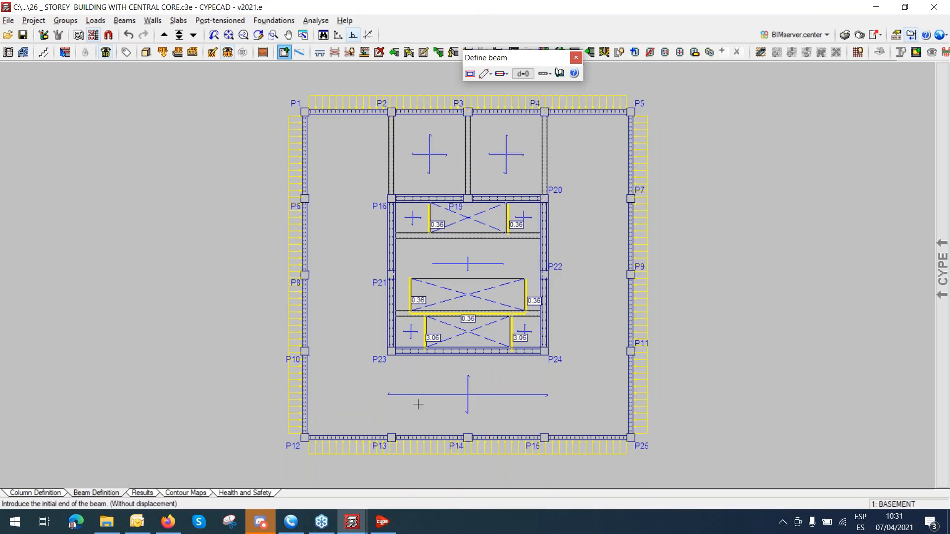
Place basement beams from P23 to P13, from the middle of the P23–P24 core wall to P14, and from P24 to P15.
click(391, 352)
click(391, 437)
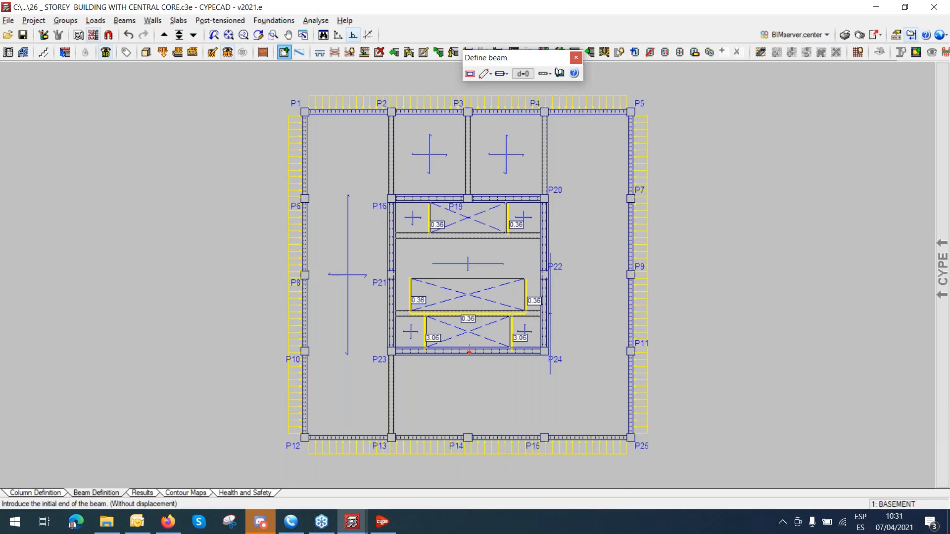
click(469, 352)
right_click(473, 386)
click(469, 352)
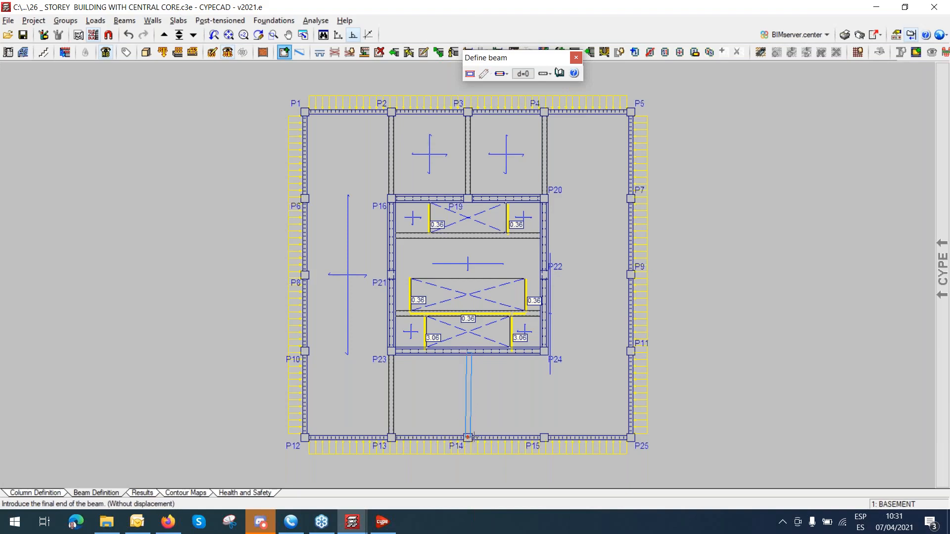
click(469, 437)
click(544, 353)
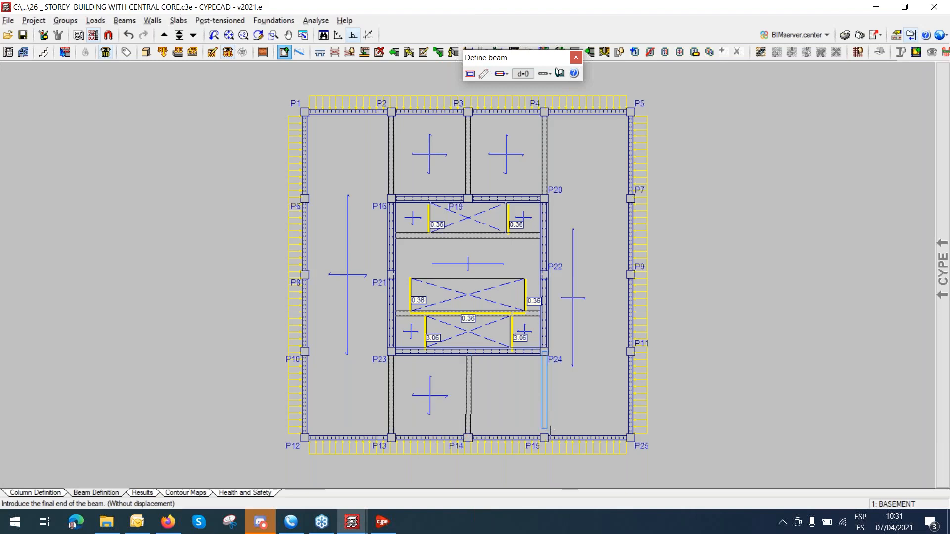
click(549, 436)
Place basement beams from core columns P24, P22 and P20 to perimeter columns P11, P9 and P7.
click(544, 352)
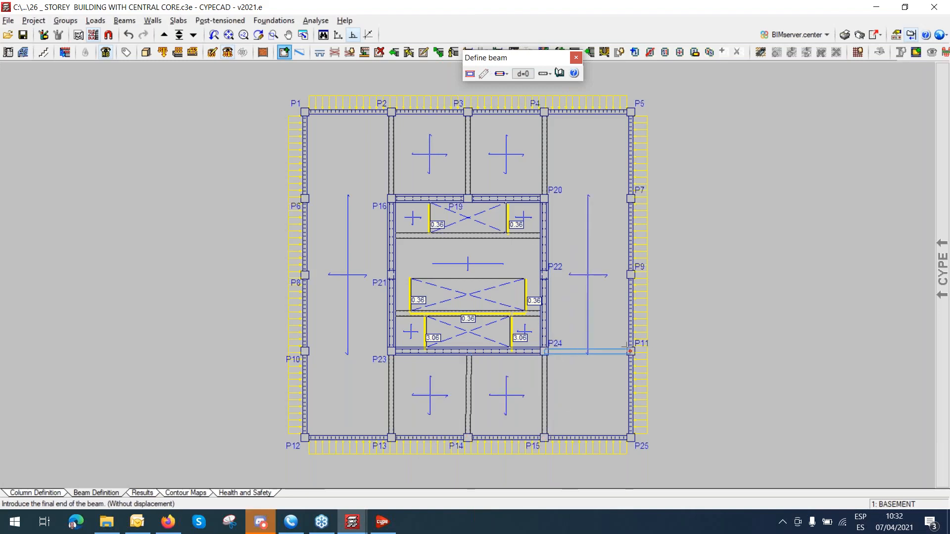
click(631, 351)
click(544, 275)
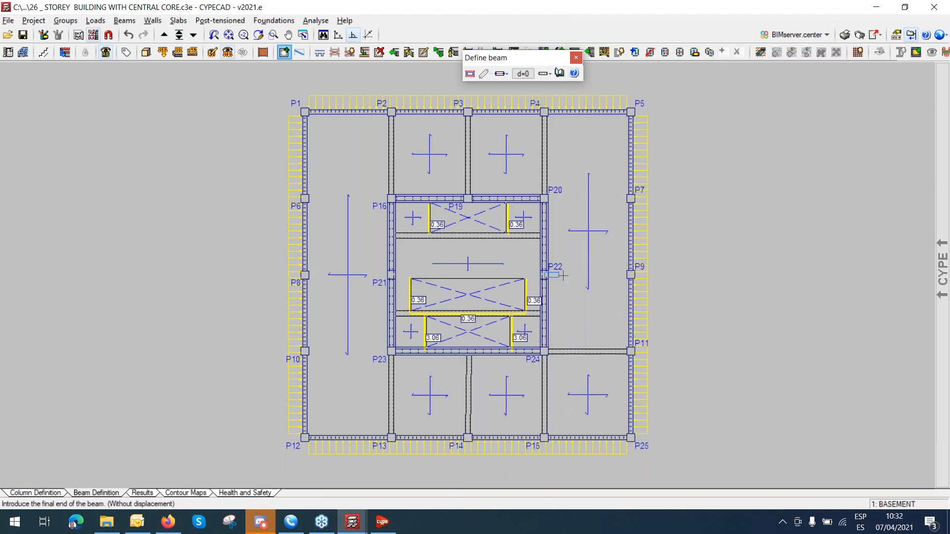
click(630, 274)
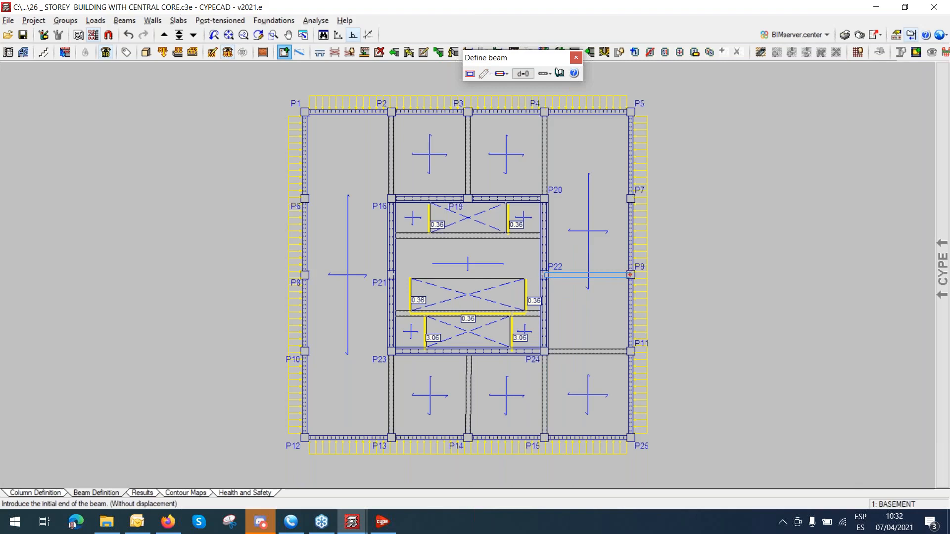
click(544, 198)
click(629, 197)
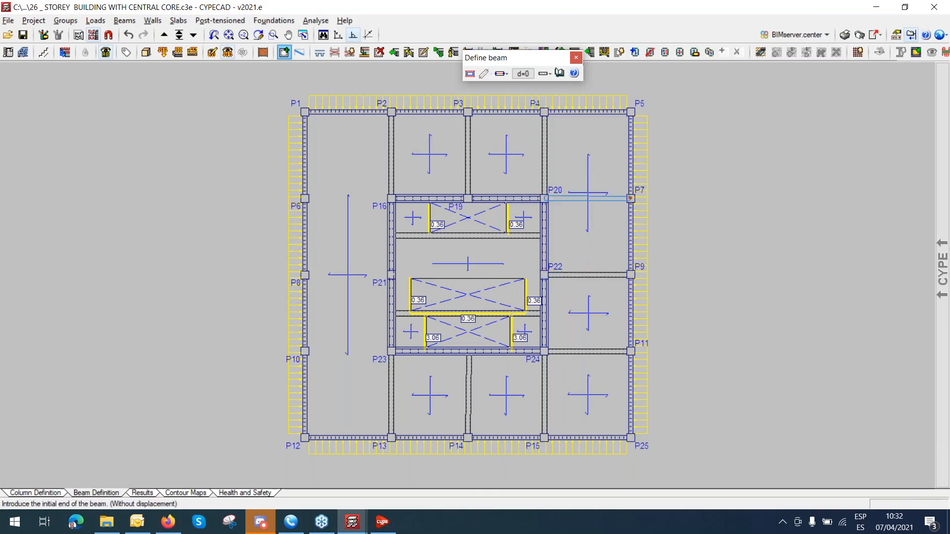
Place basement beams from core columns P16, P21 and P23 to perimeter columns P6, P8 and P10.
click(391, 198)
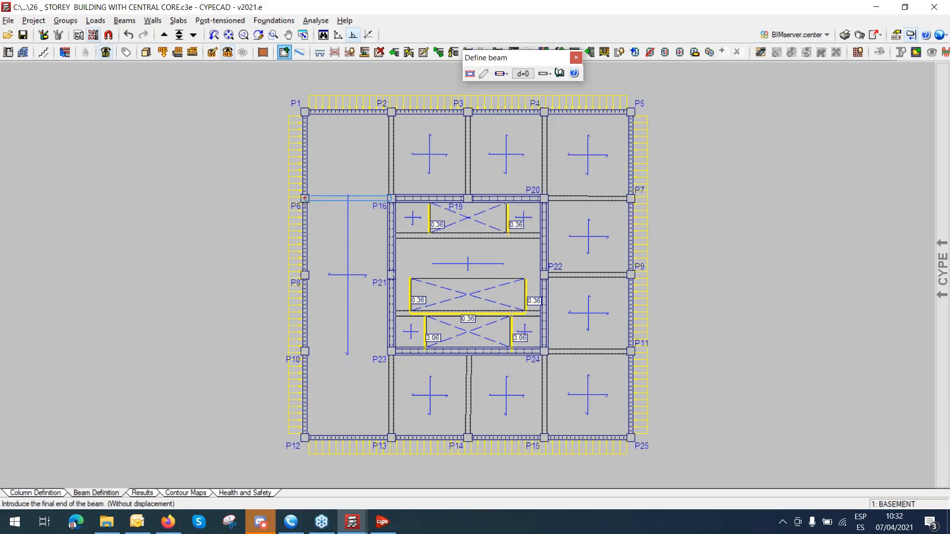
click(305, 198)
click(391, 275)
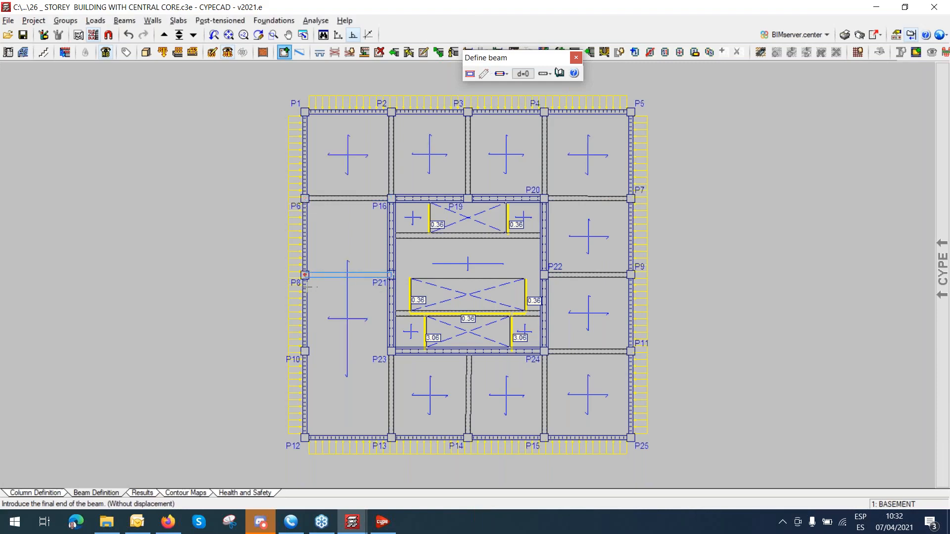
click(305, 275)
click(391, 352)
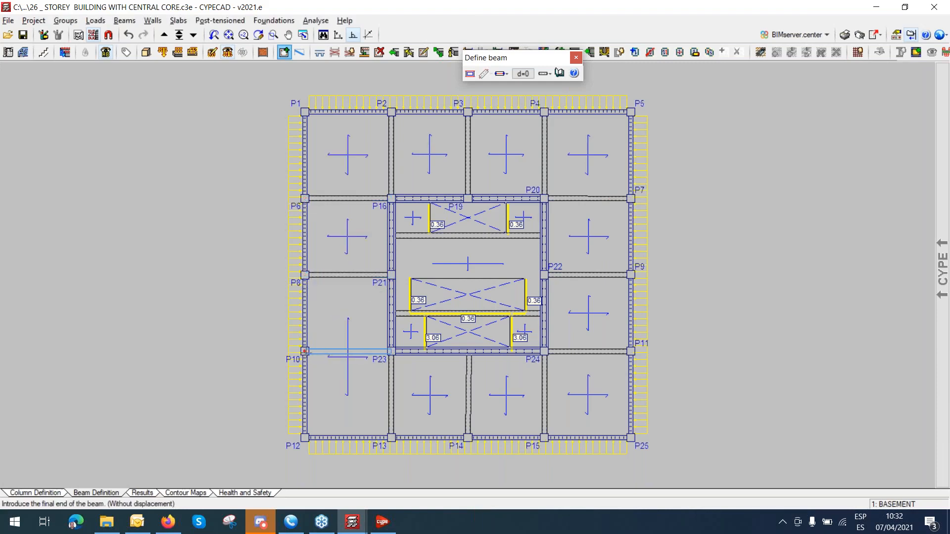
click(305, 352)
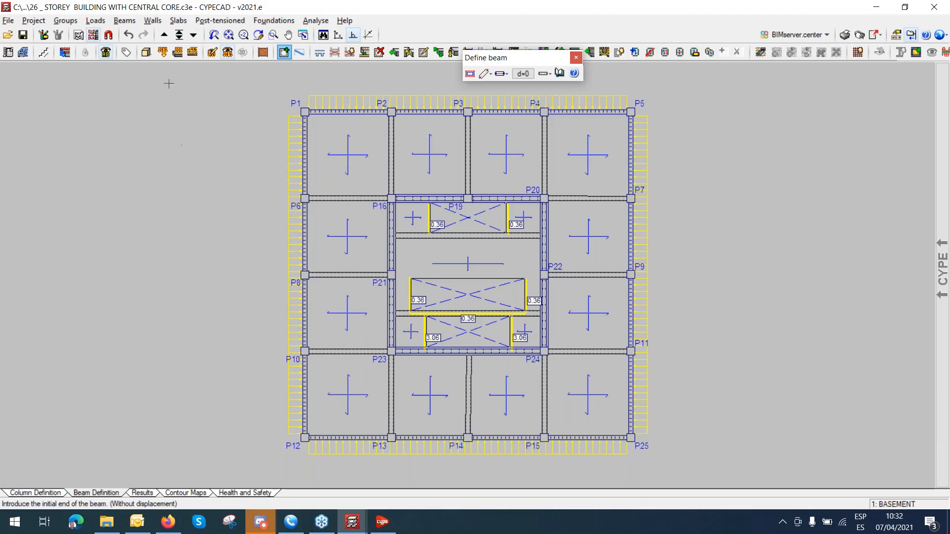
Go up to the GROUND group and accept the rectangular dropped section, 35 cm wide and 50 cm deep, as the current beam.
click(164, 36)
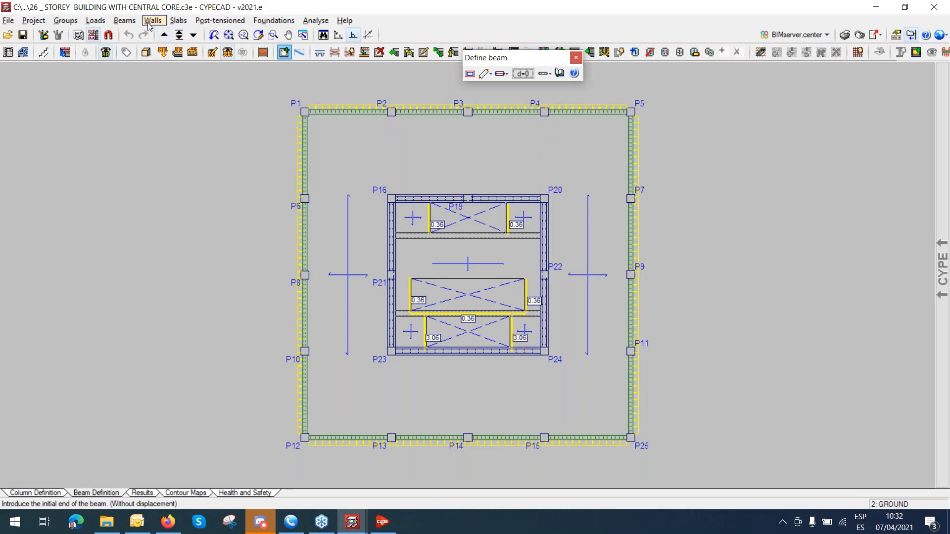
click(131, 23)
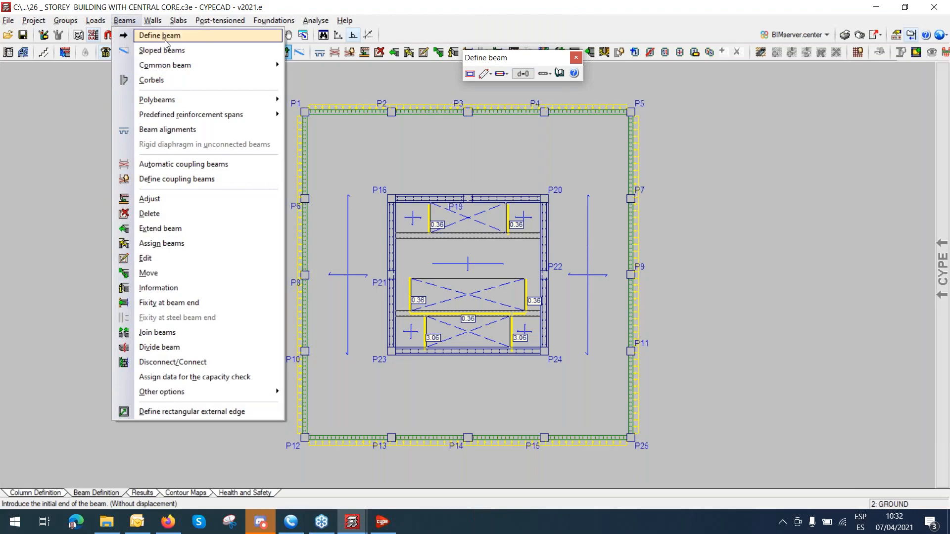
click(469, 74)
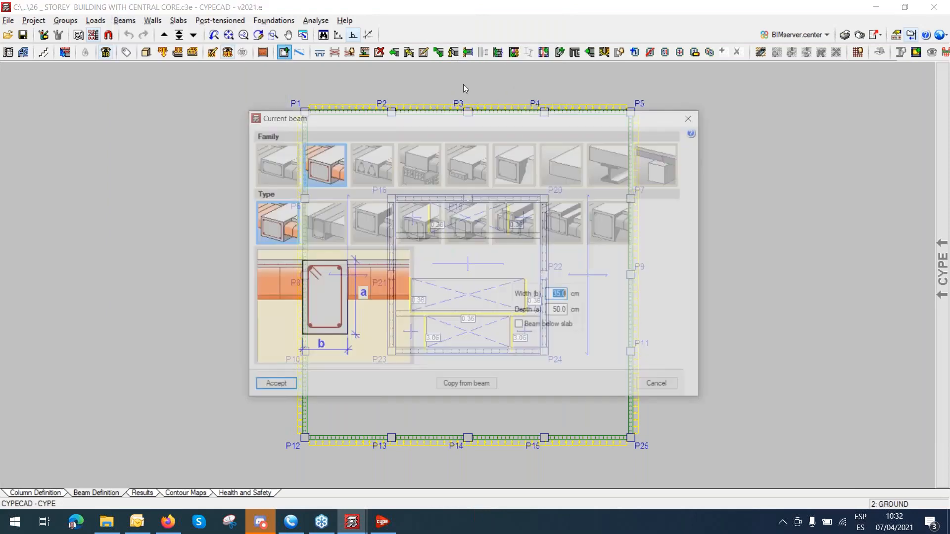
click(274, 386)
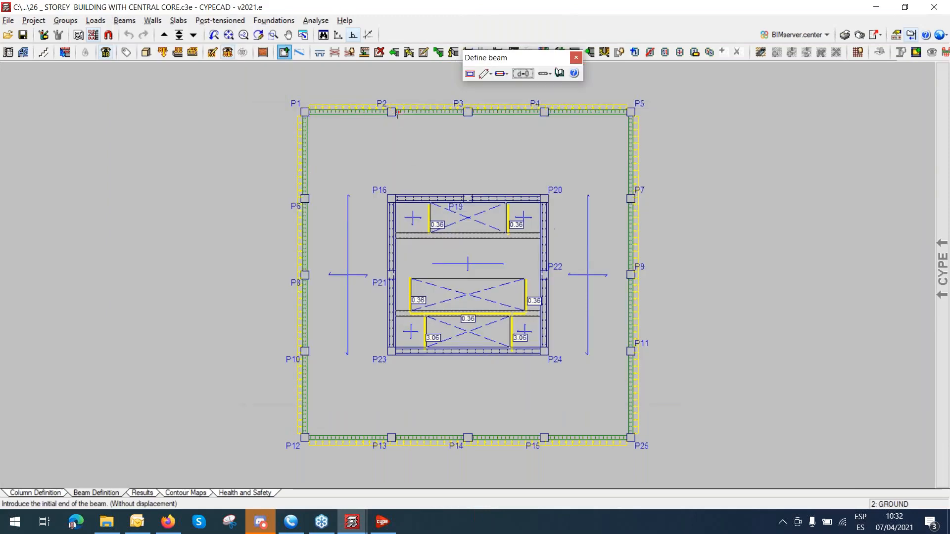
In the GROUND group, place beams from perimeter columns P2, P3 and P4 to core columns P16, P19 and P20.
click(390, 112)
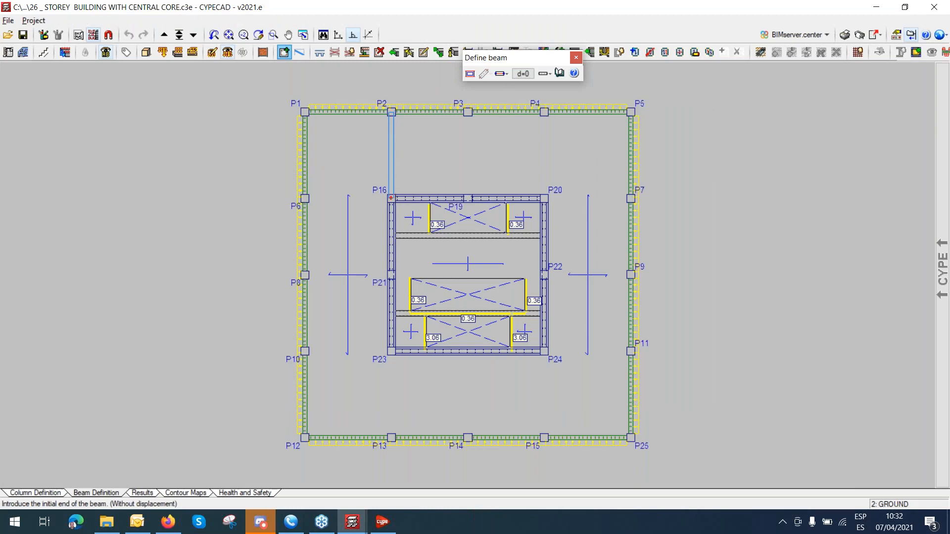
click(391, 198)
click(467, 112)
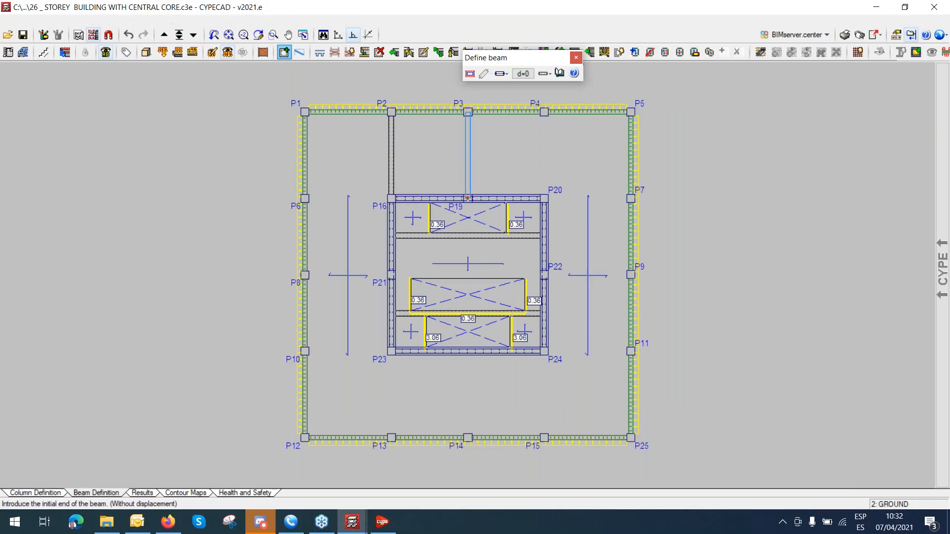
click(467, 198)
click(543, 111)
click(544, 198)
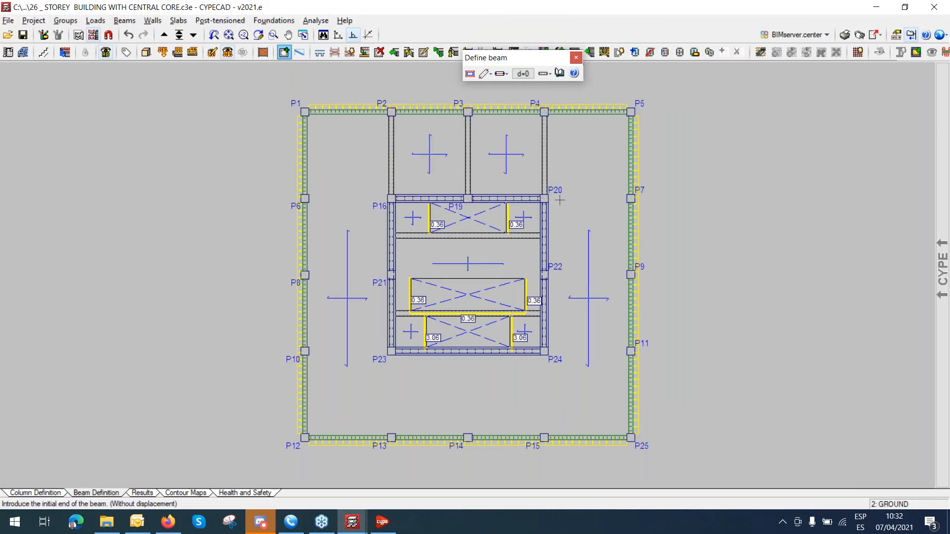
Place GROUND beams from core columns P20, P22 and P24 to perimeter columns P7, P9 and P11.
click(544, 198)
click(630, 198)
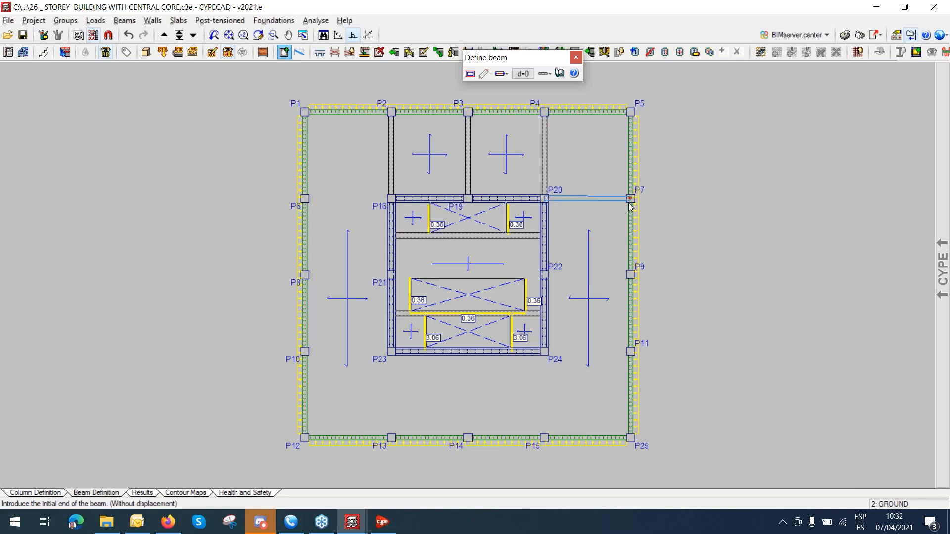
click(544, 274)
click(631, 274)
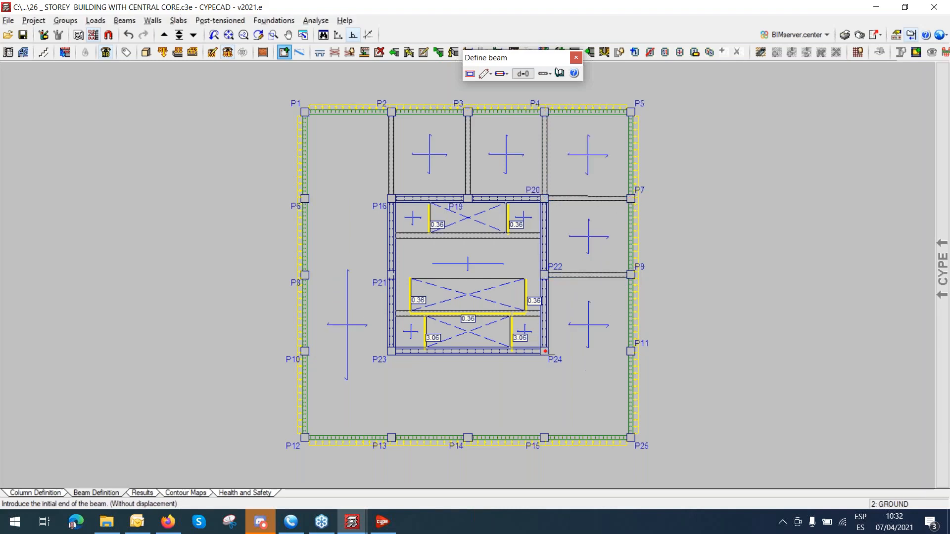
click(546, 352)
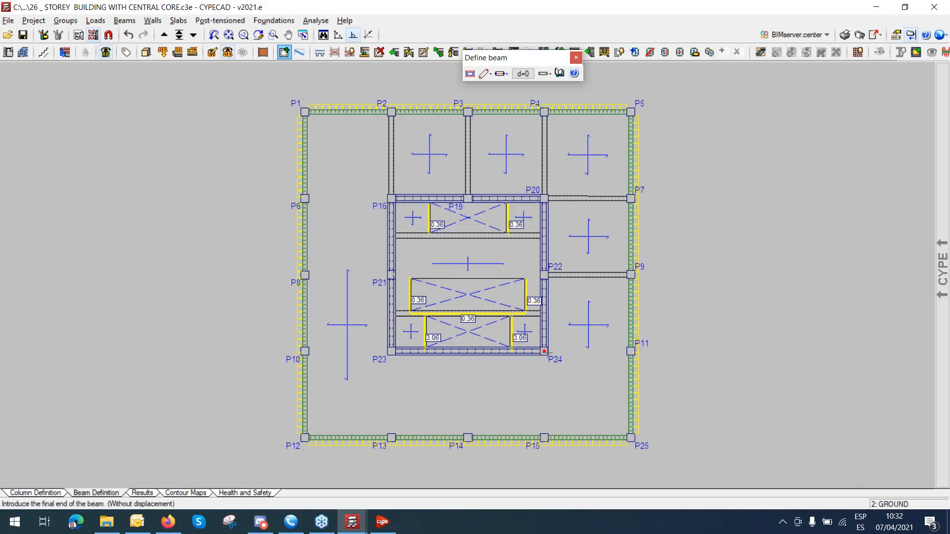
click(630, 351)
Place GROUND beams from P24 to P15, from P23 to P13, and from the middle of the P23–P24 core wall to P14.
click(544, 351)
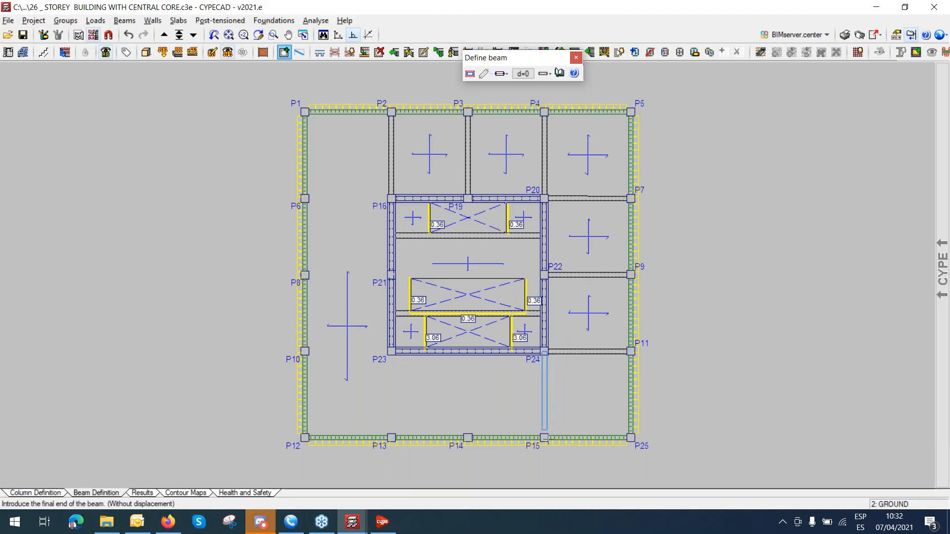
click(544, 437)
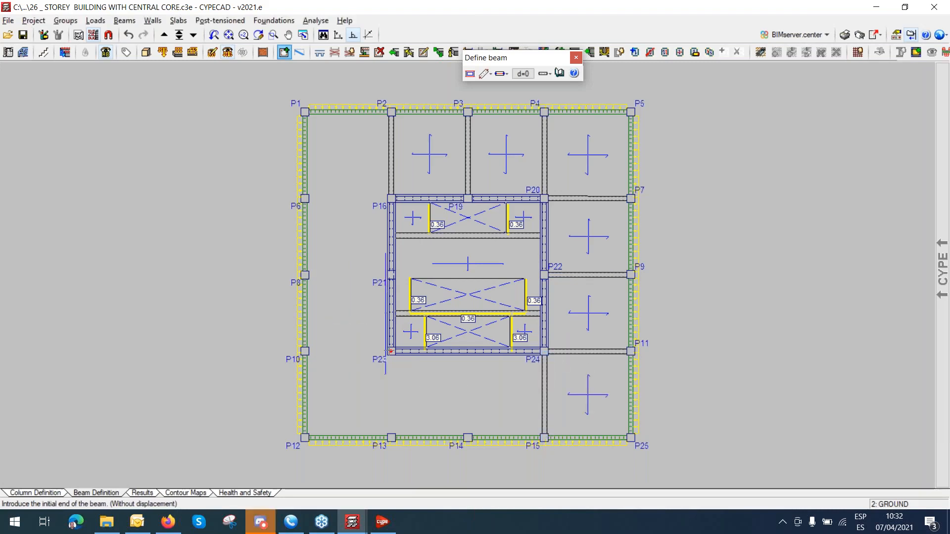
click(391, 352)
click(390, 438)
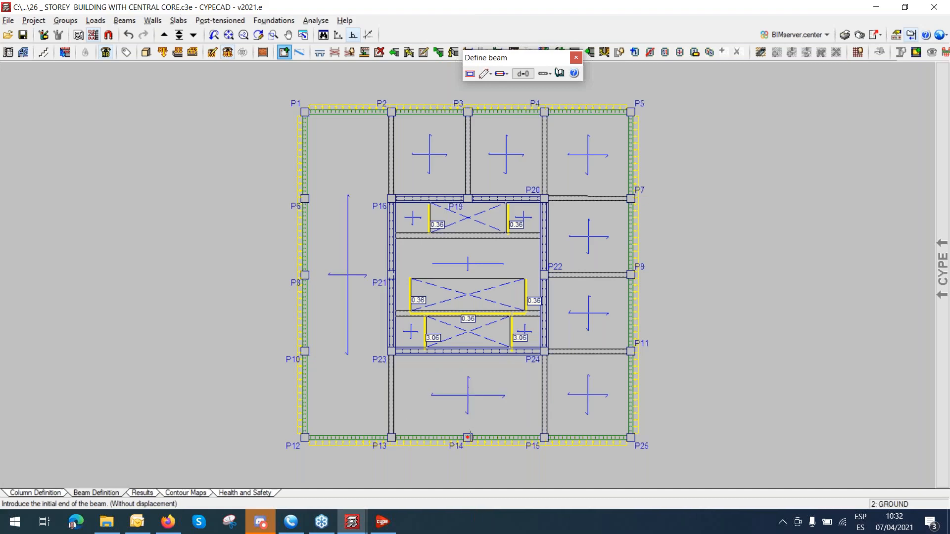
click(468, 437)
right_click(481, 402)
click(468, 351)
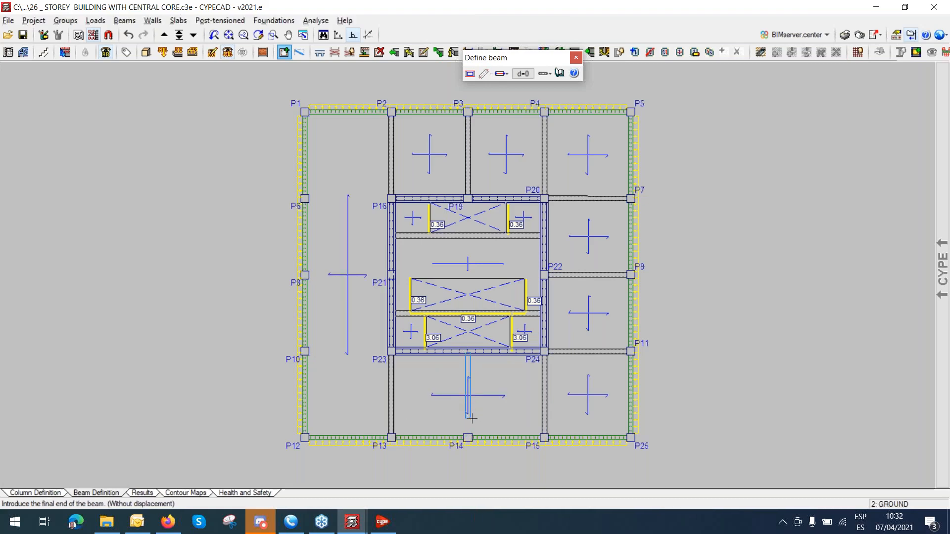
click(467, 437)
Place GROUND beams from core columns P23, P21 and P16 to perimeter columns P10, P8 and P6.
click(391, 352)
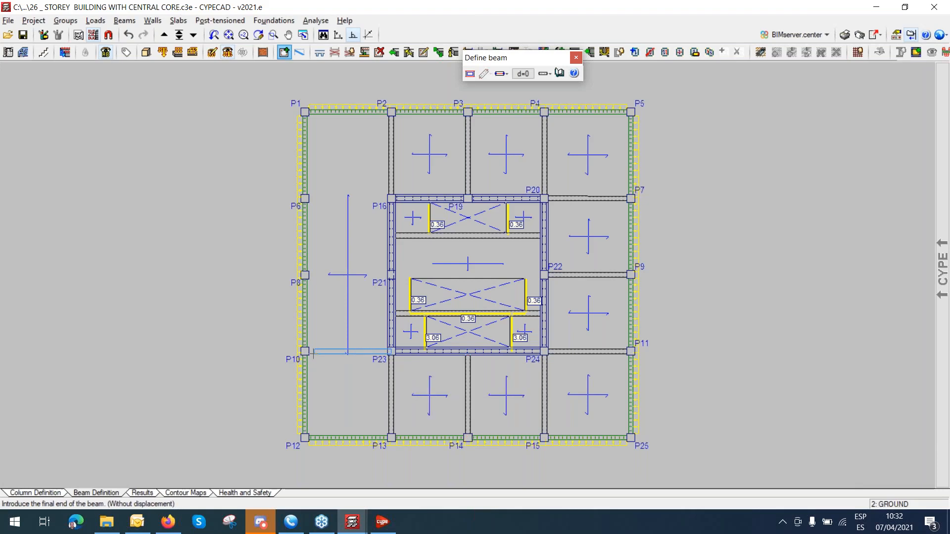
click(305, 352)
click(391, 275)
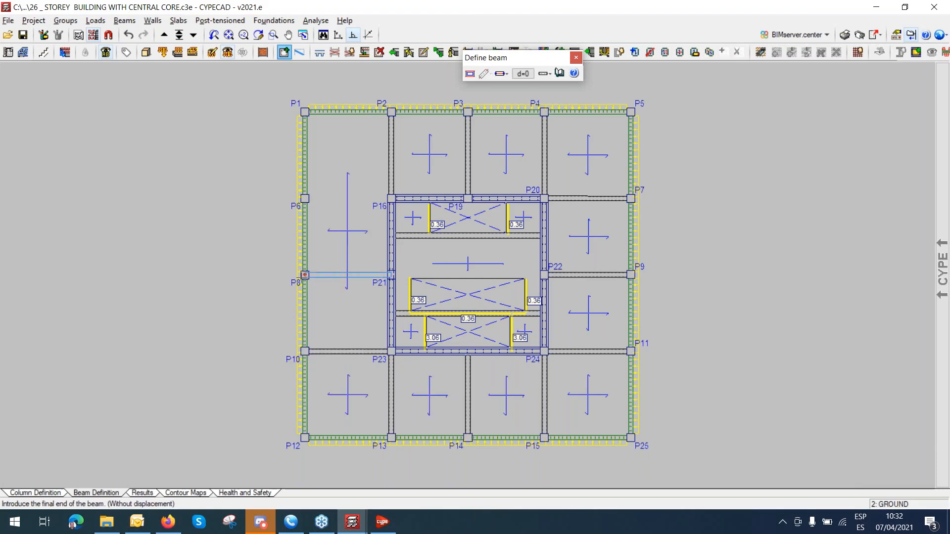
click(305, 274)
click(391, 197)
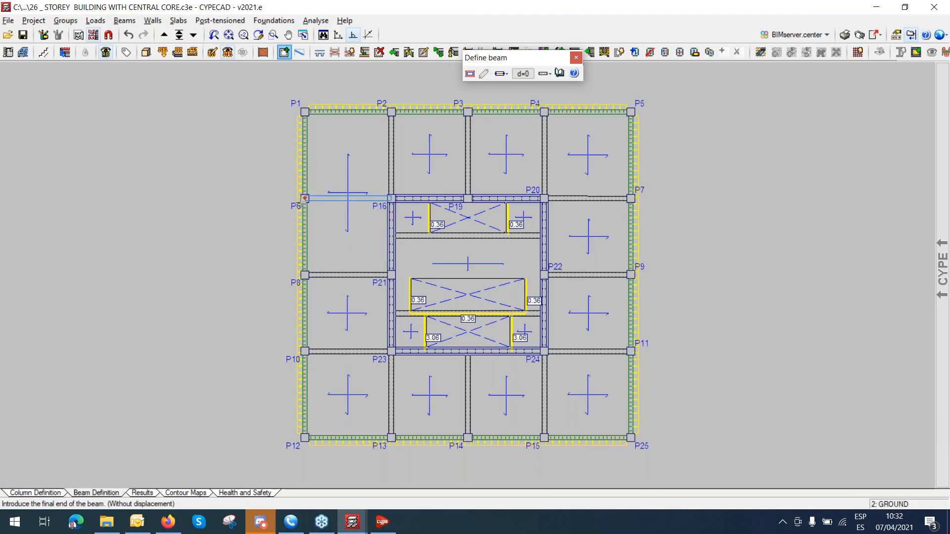
click(305, 199)
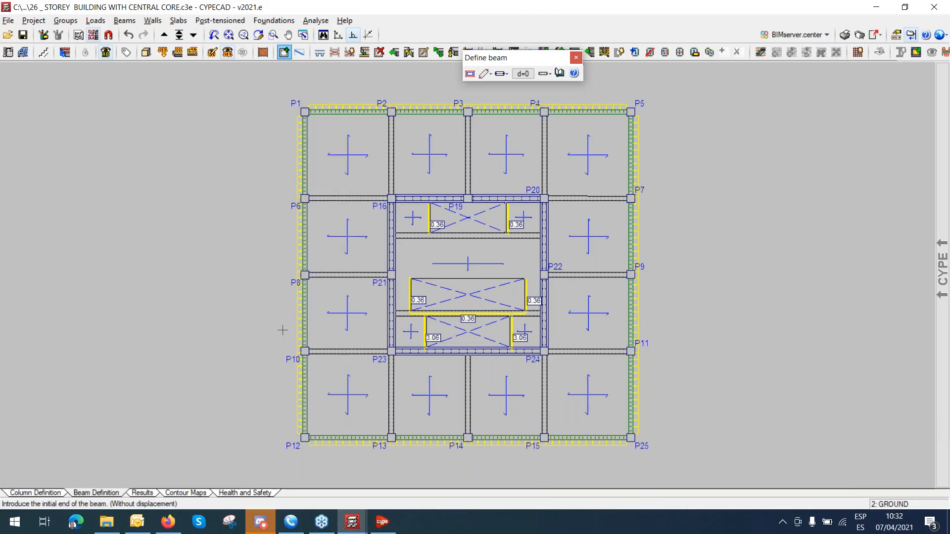
Copy the GROUND group's data into the Floors 3 to 7 group, overwriting the data already introduced there.
click(163, 35)
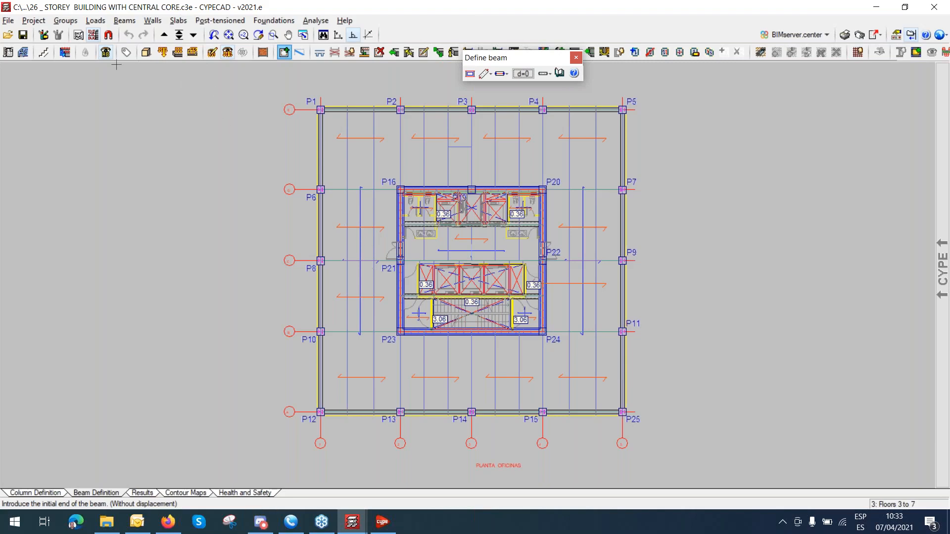
click(65, 21)
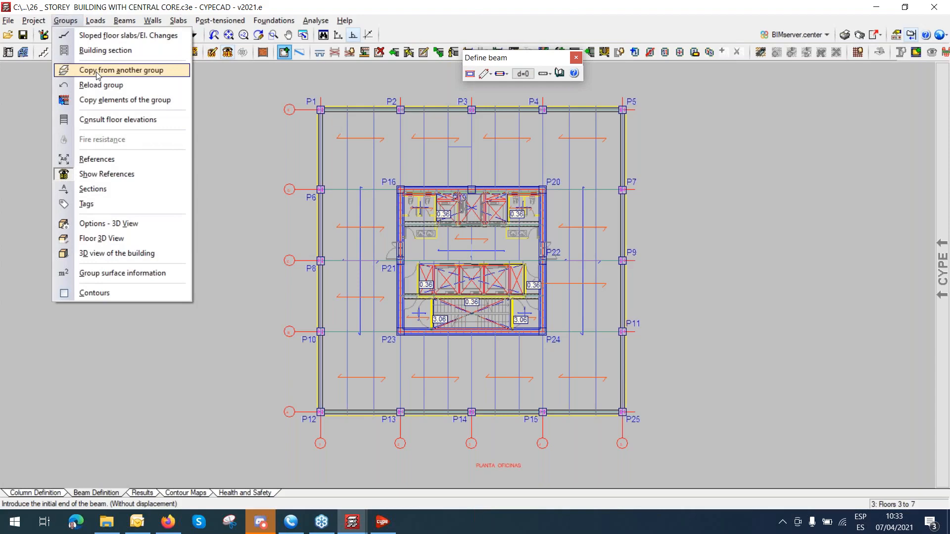
click(97, 70)
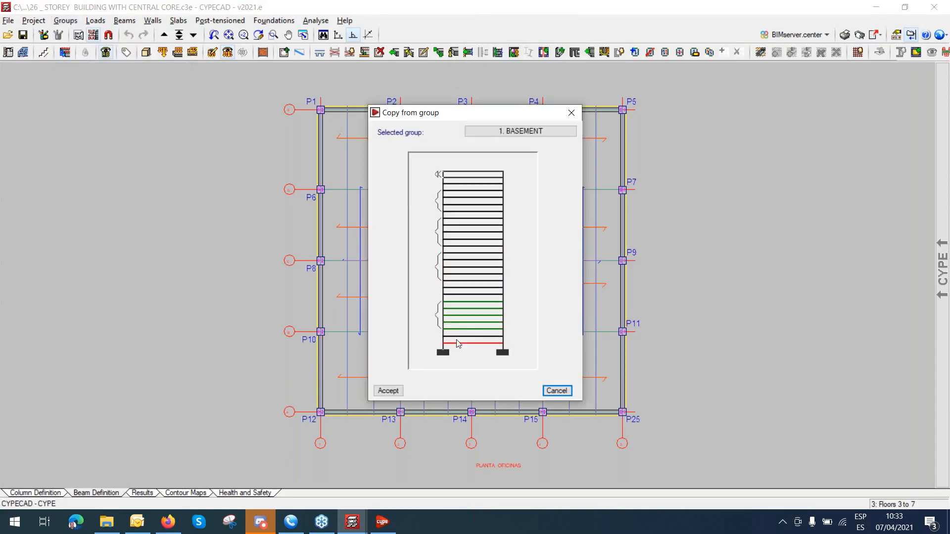
click(465, 340)
click(388, 390)
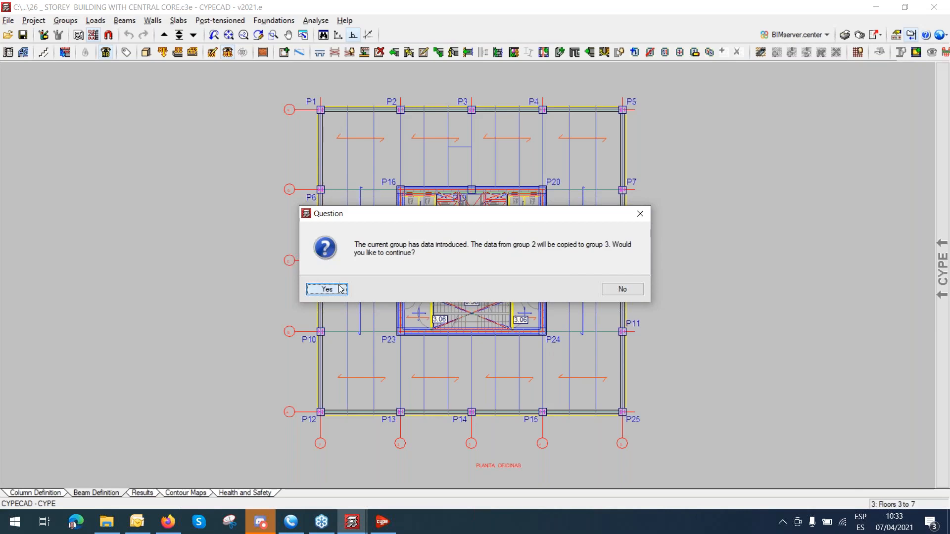
click(340, 289)
Examine the copied beams and slabs of the lower floors in the 3D view of the building.
click(146, 52)
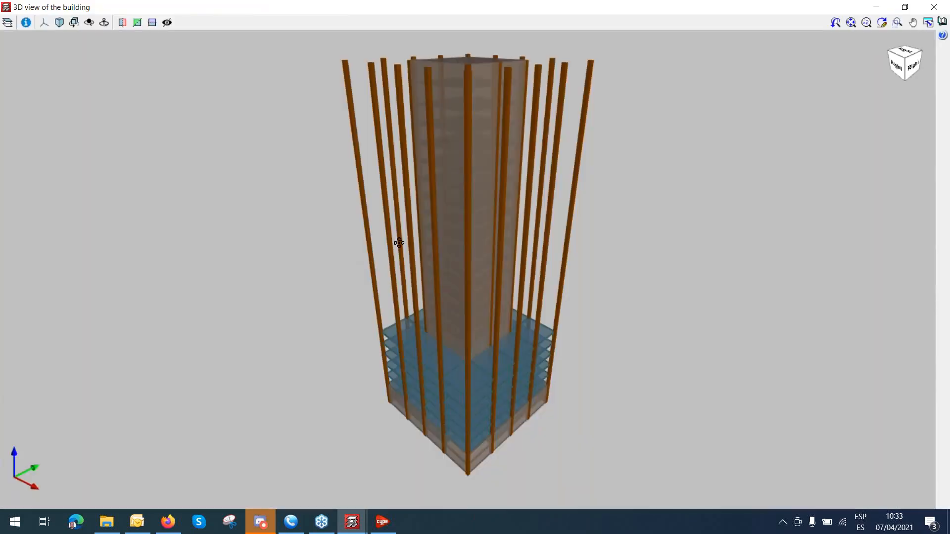
drag(399, 243, 464, 203)
scroll(474, 403, up, 5)
scroll(494, 237, up, 3)
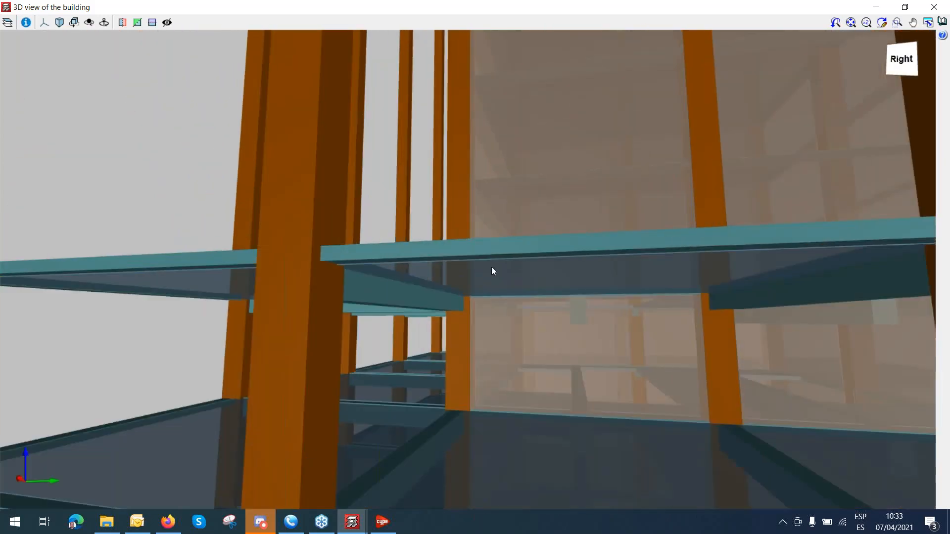
scroll(489, 277, down, 6)
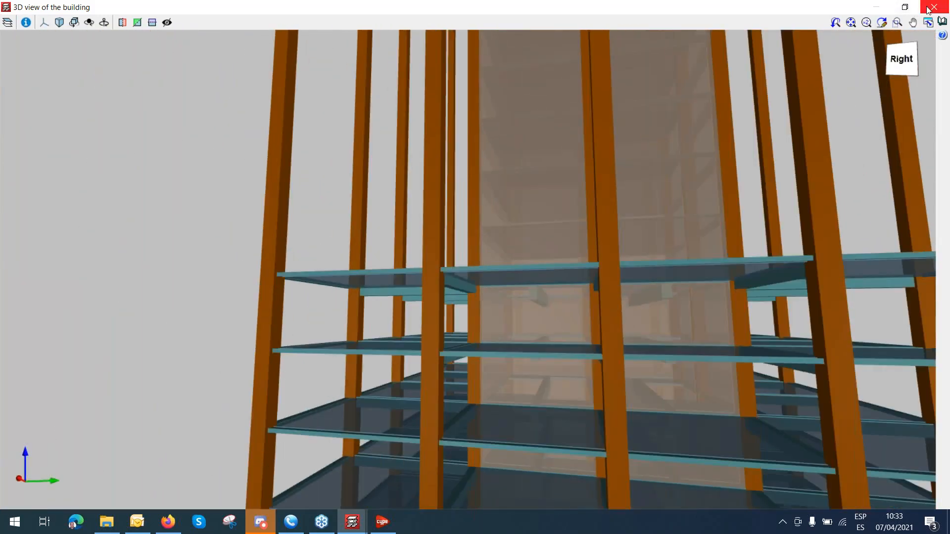
click(934, 7)
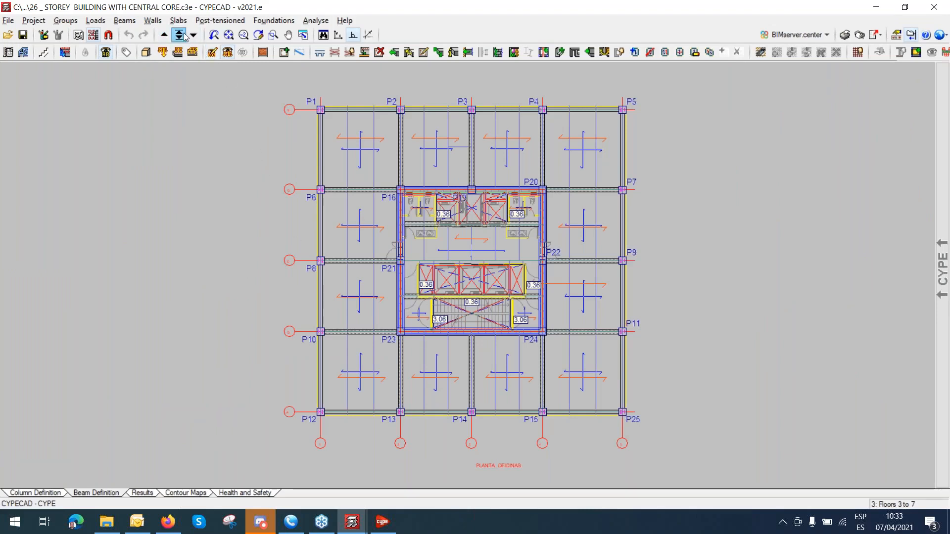
In Floors 3 to 7, take the P8–P21 beam as the model section and assign it to the P1–P12 perimeter edge.
click(125, 21)
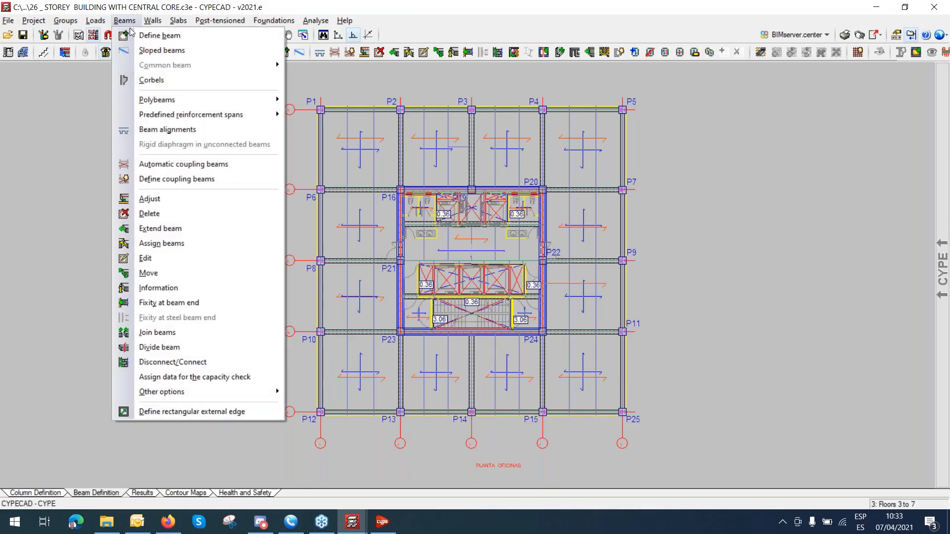
click(164, 243)
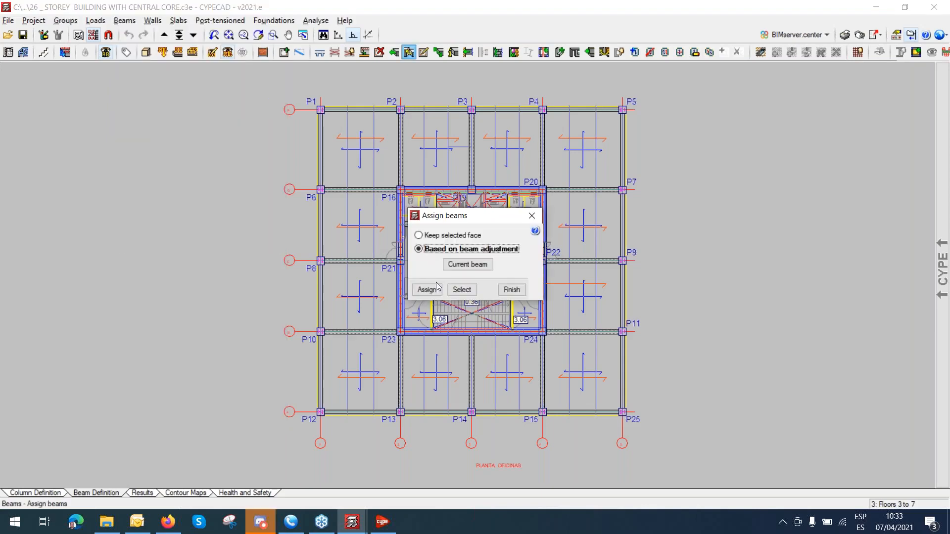
click(462, 291)
click(370, 262)
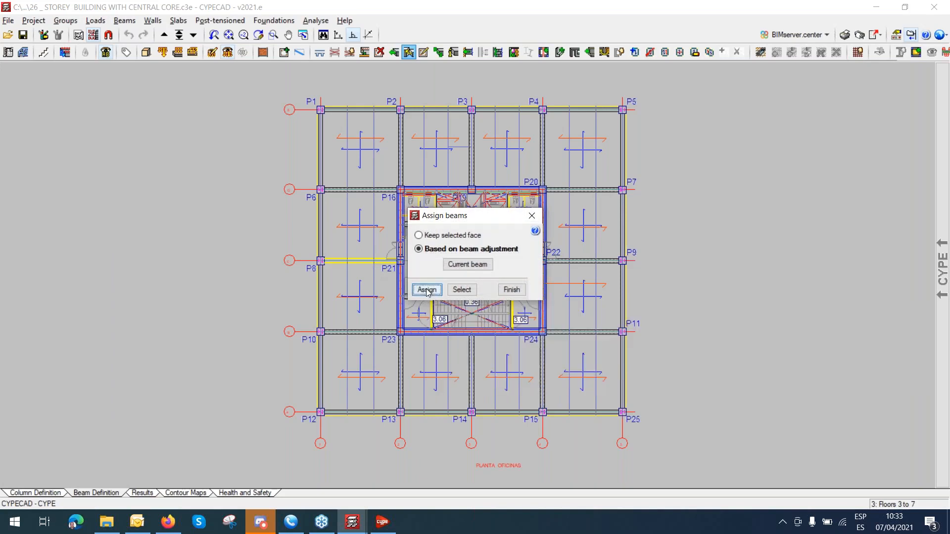
click(426, 290)
click(359, 441)
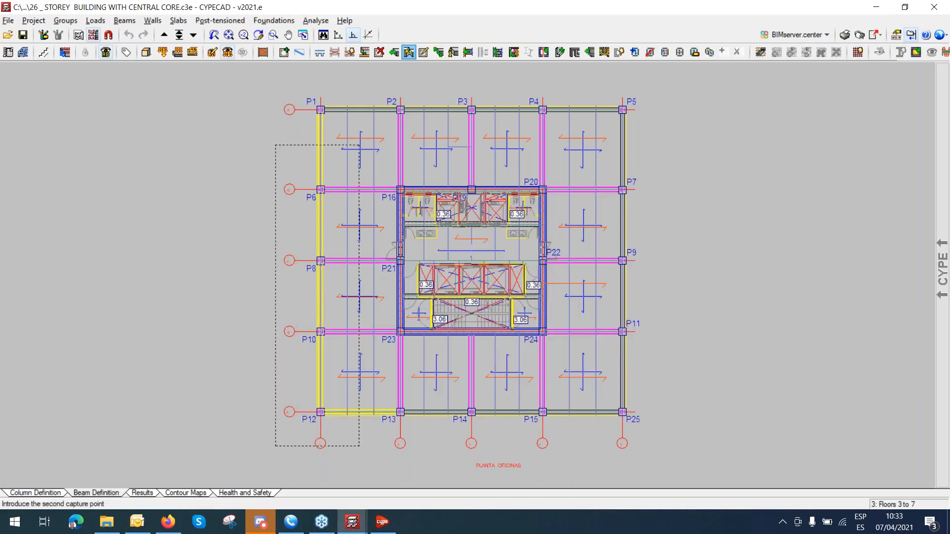
click(255, 99)
Assign the same beam section to the perimeter beams along P5–P25 and along P1–P5.
click(680, 443)
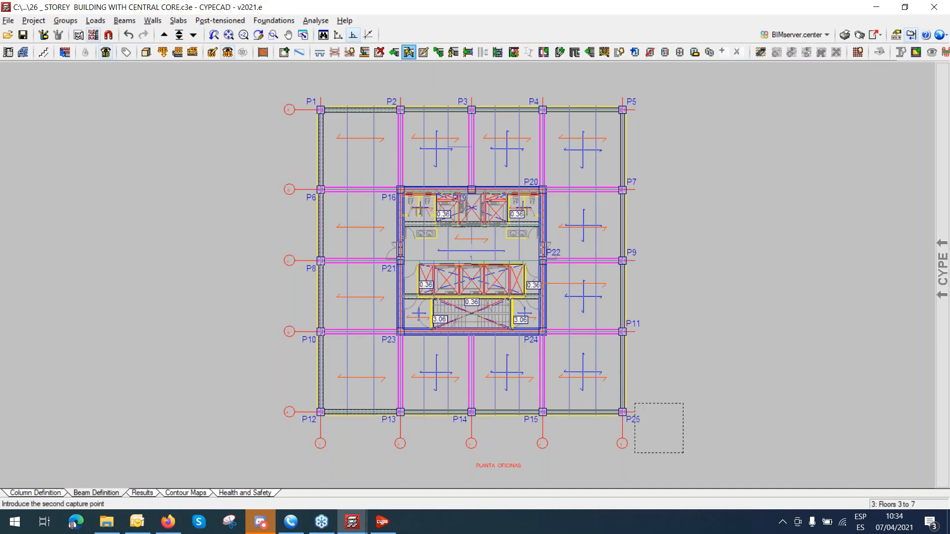
click(590, 90)
scroll(656, 207, up, 1)
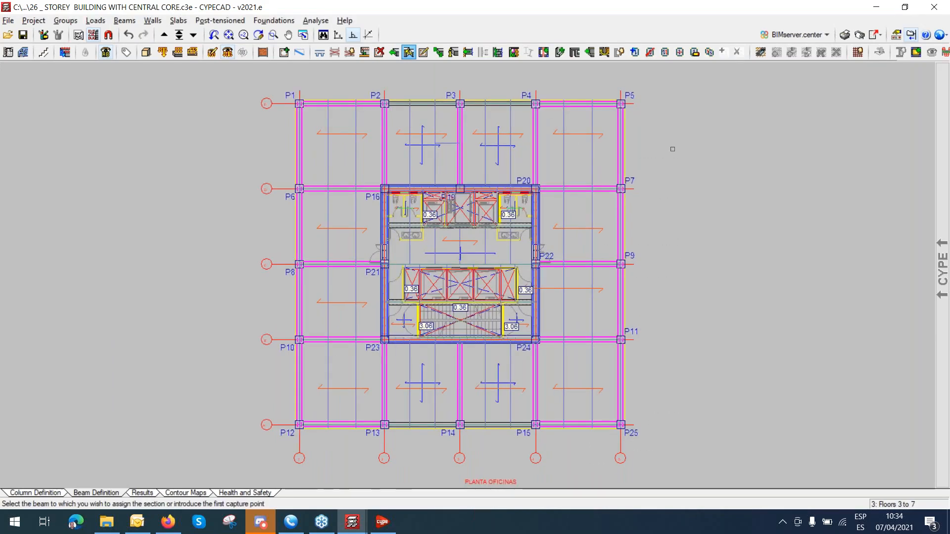
click(668, 125)
click(333, 68)
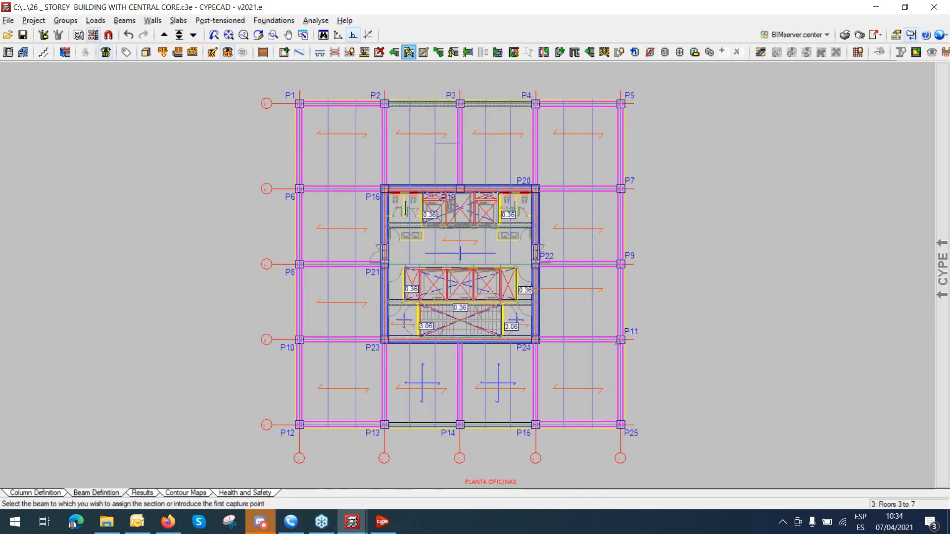
Assign the same beam section to the perimeter beams along P12–P25 and finish the beam assignment.
scroll(619, 347, down, 6)
scroll(628, 402, up, 5)
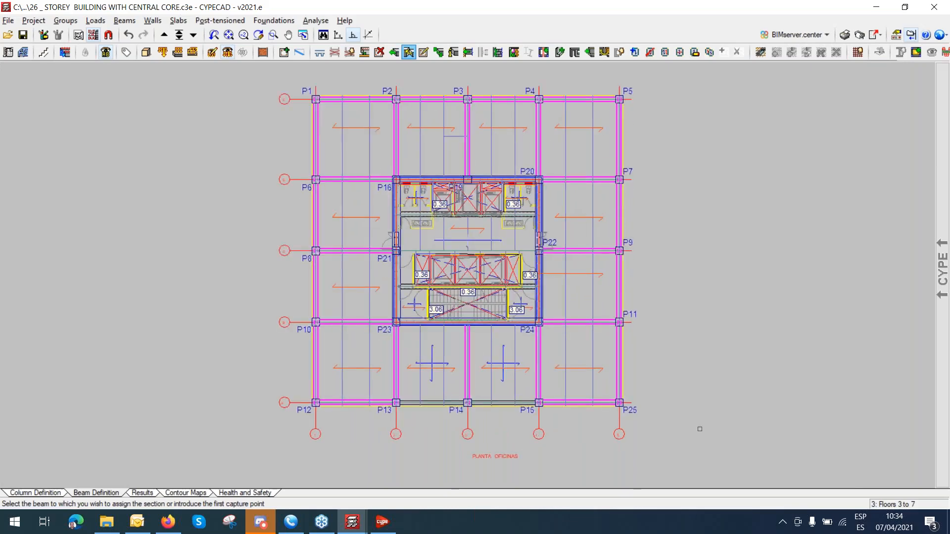
click(700, 428)
click(239, 357)
scroll(254, 366, down, 1)
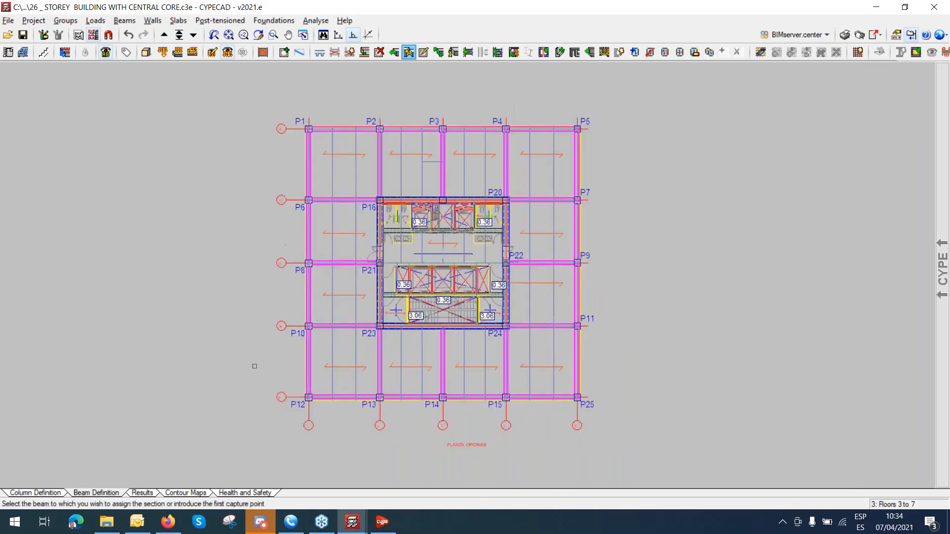
scroll(254, 366, down, 2)
scroll(255, 366, up, 2)
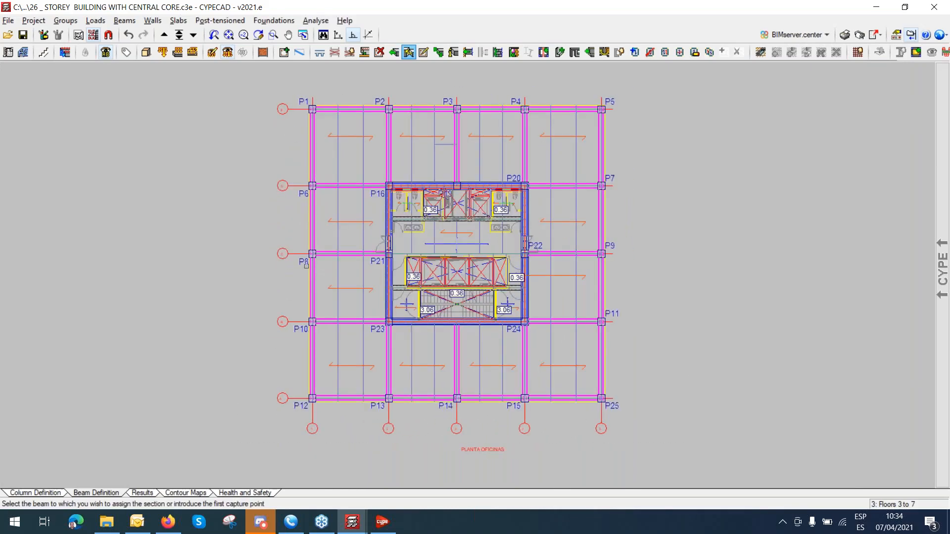
right_click(163, 119)
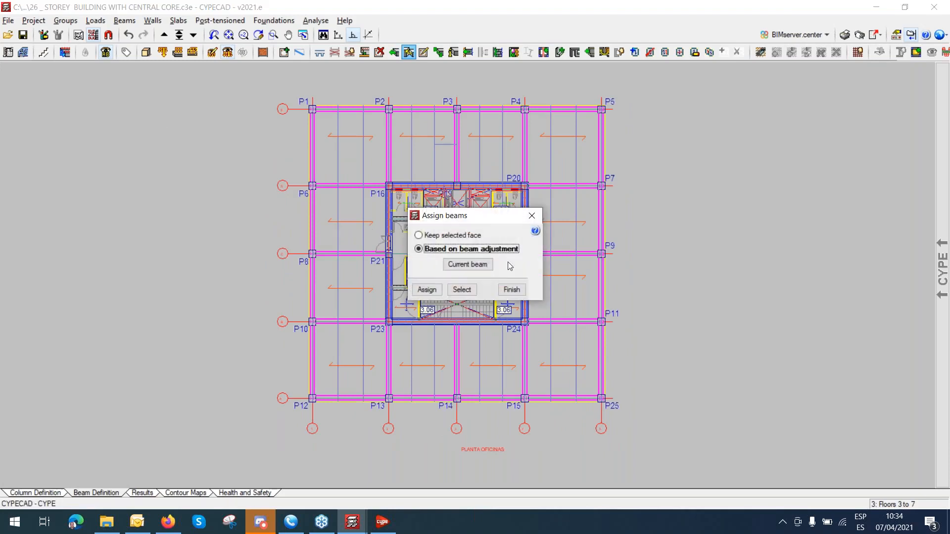
click(512, 290)
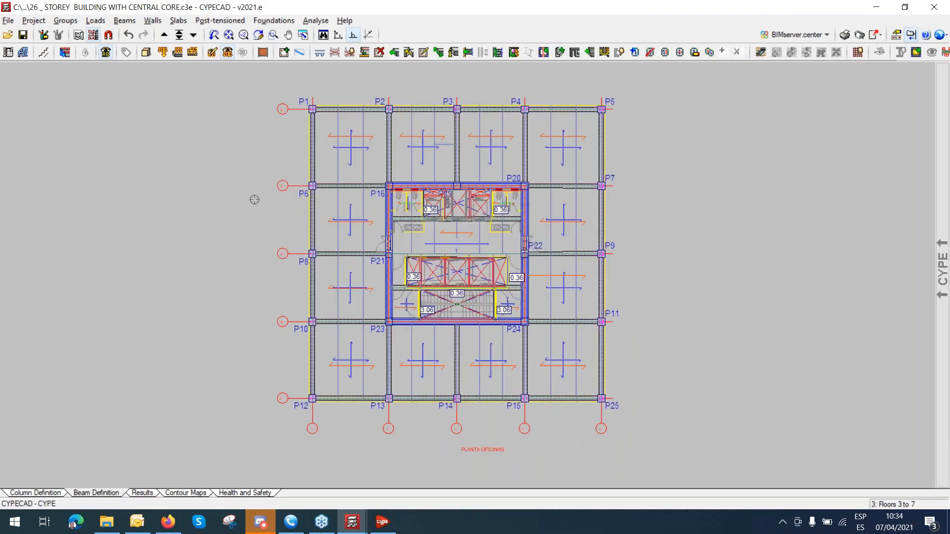
Examine the reassigned perimeter beams of Floors 3 to 7 in the 3D view of the building.
click(147, 52)
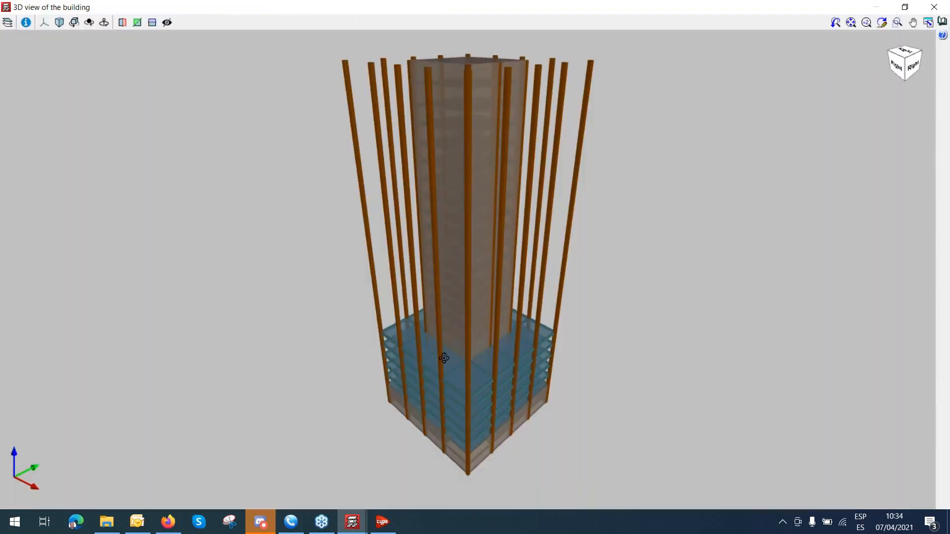
scroll(503, 383, up, 5)
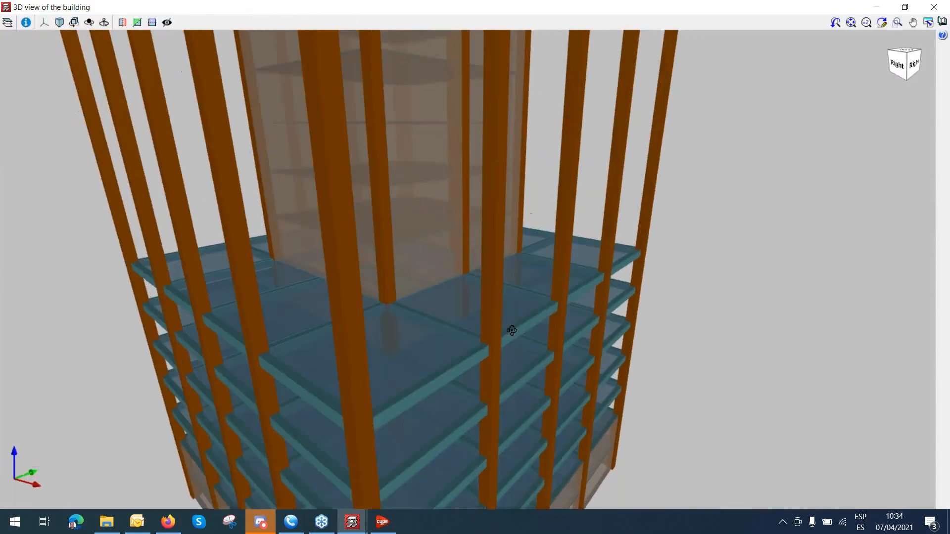
middle_drag(512, 330, 405, 355)
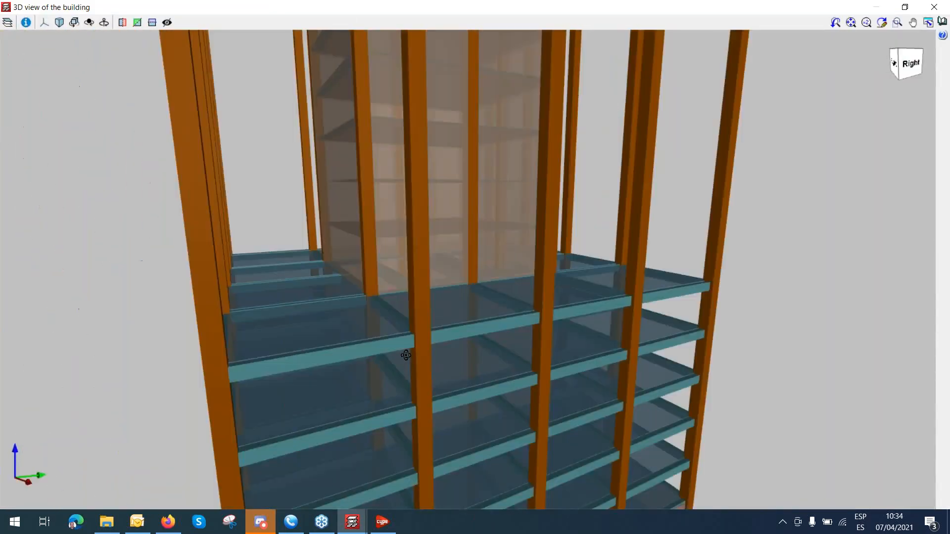
scroll(405, 355, down, 5)
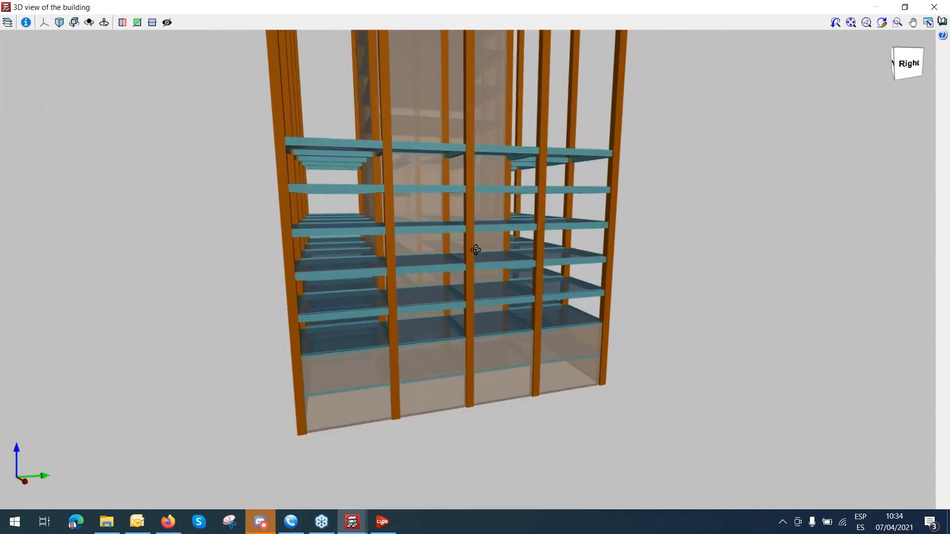
middle_drag(476, 250, 581, 304)
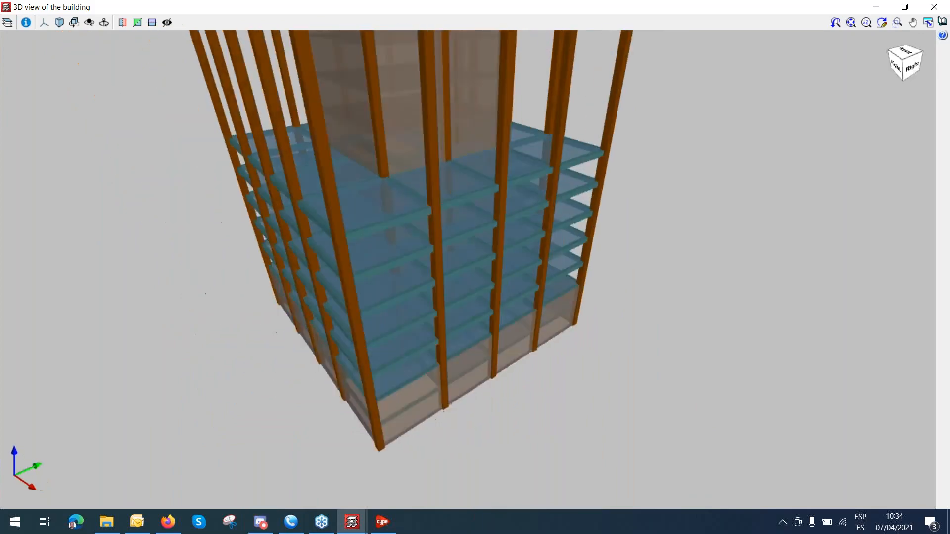
click(934, 7)
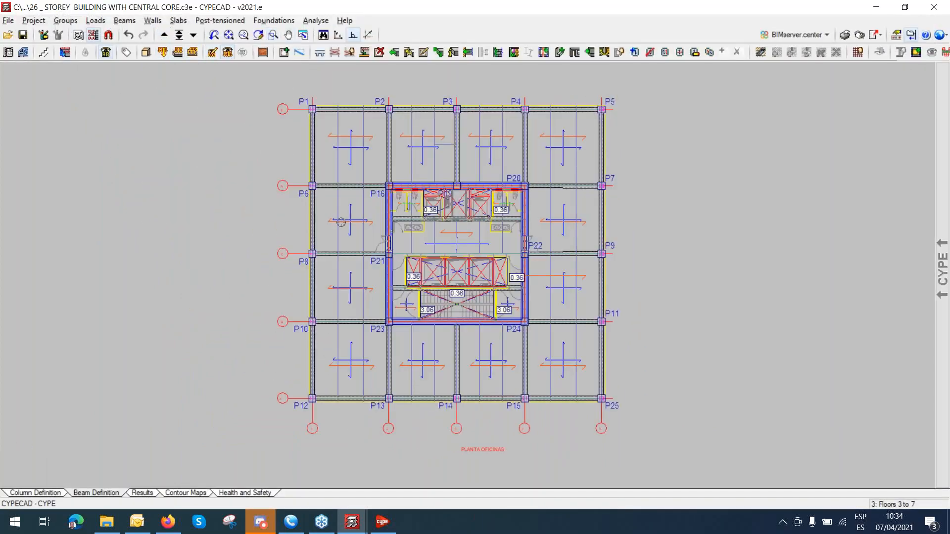
In Floors 3 to 7, start a door opening for the core walls and set its length to 1.5 m.
click(178, 34)
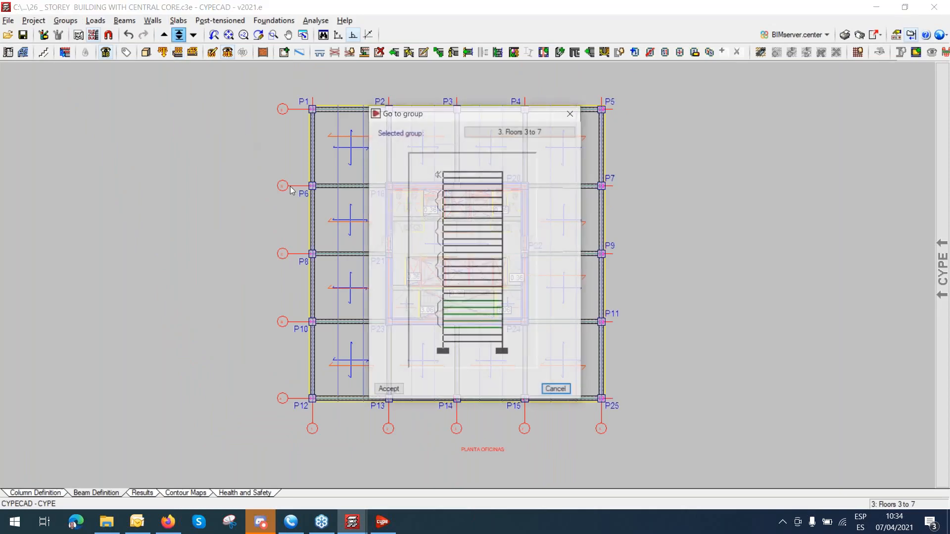
click(387, 390)
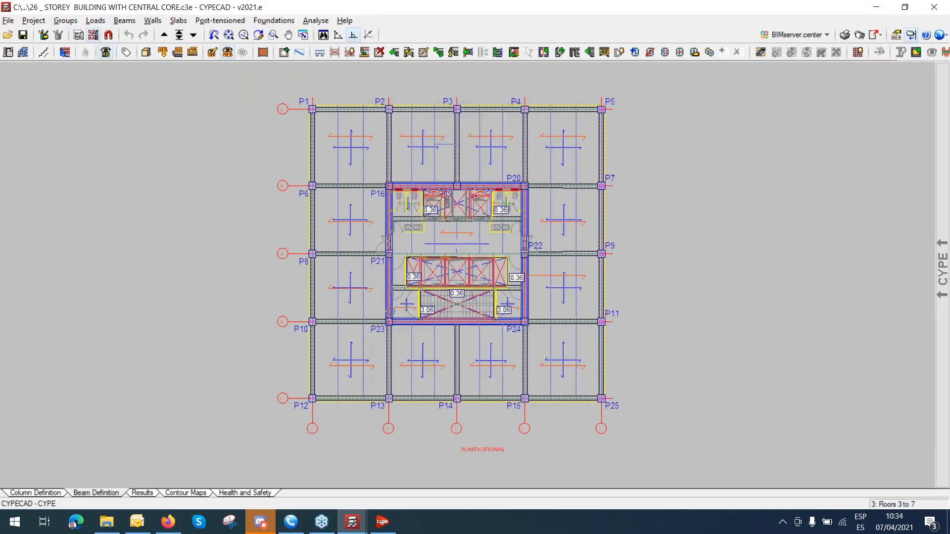
scroll(439, 221, up, 4)
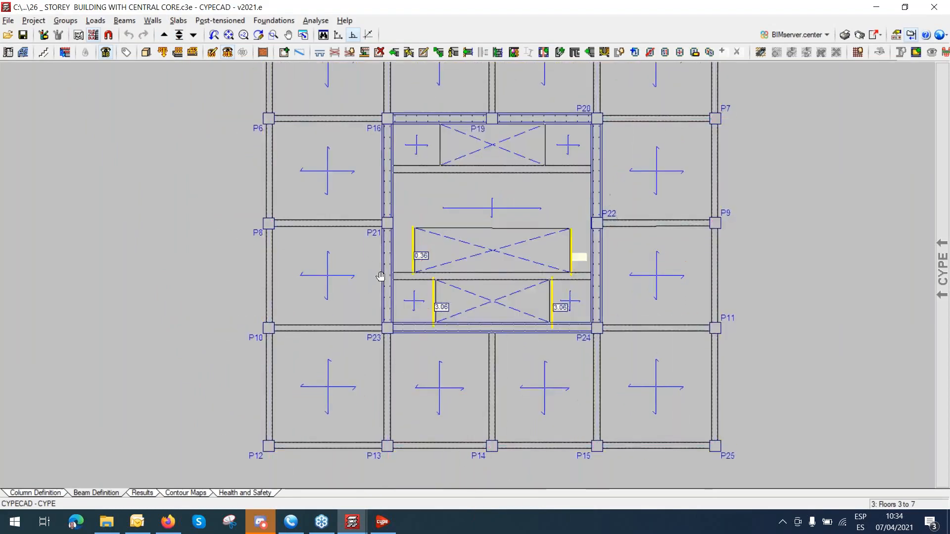
scroll(355, 263, up, 5)
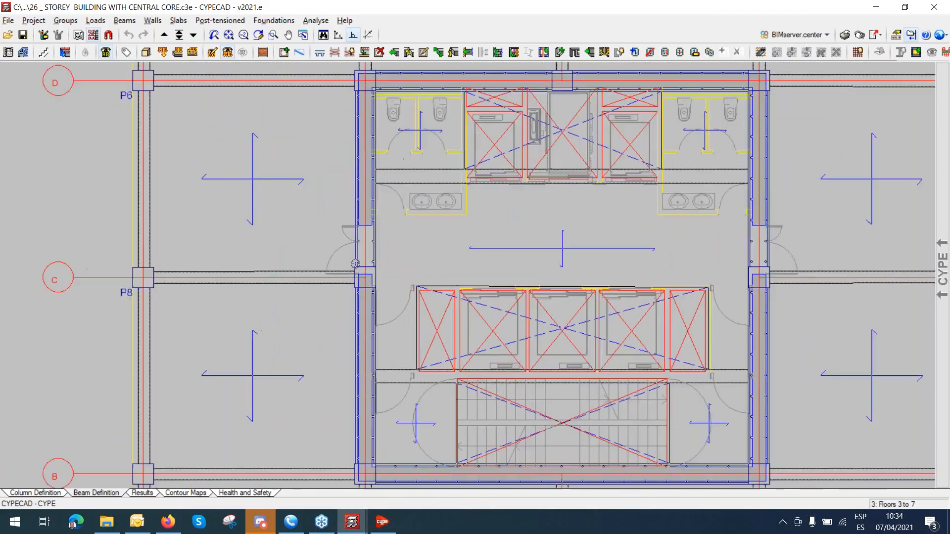
scroll(356, 264, up, 1)
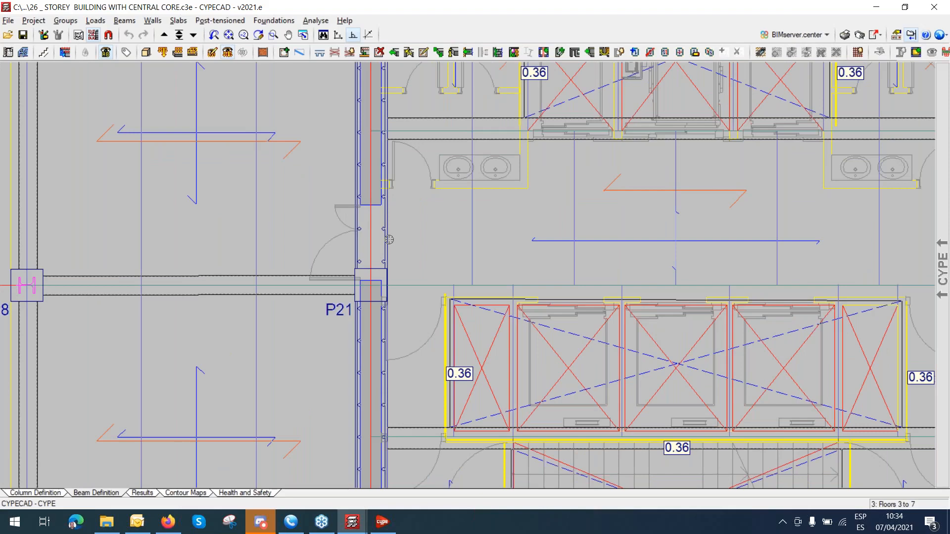
scroll(394, 231, down, 1)
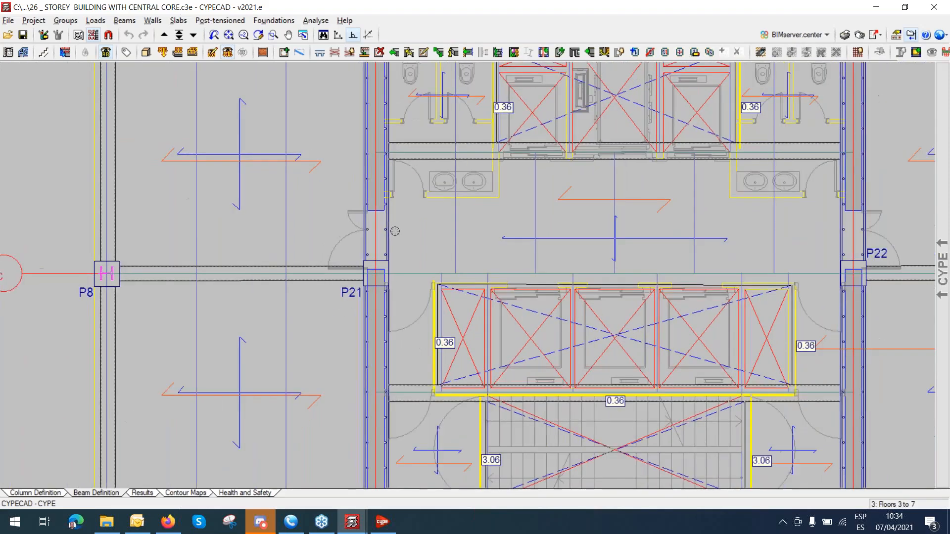
click(153, 22)
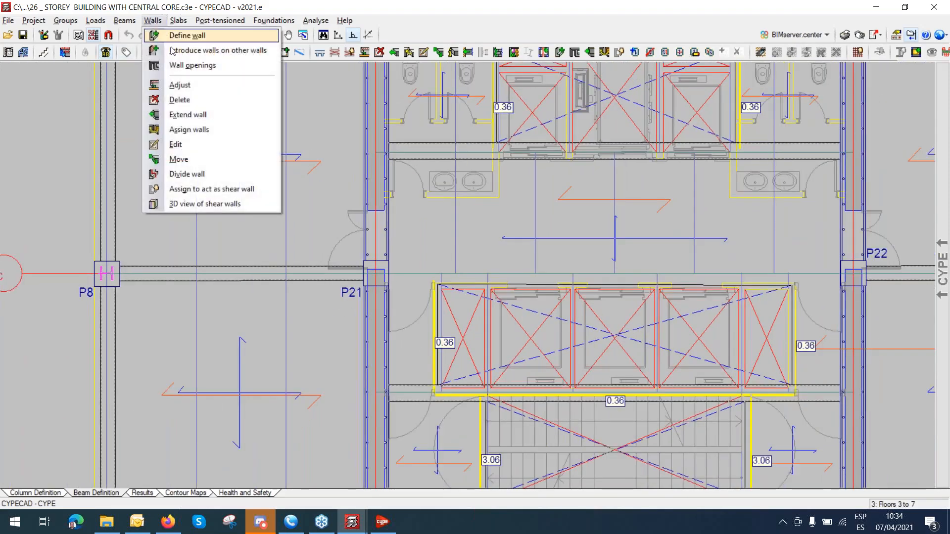
click(183, 66)
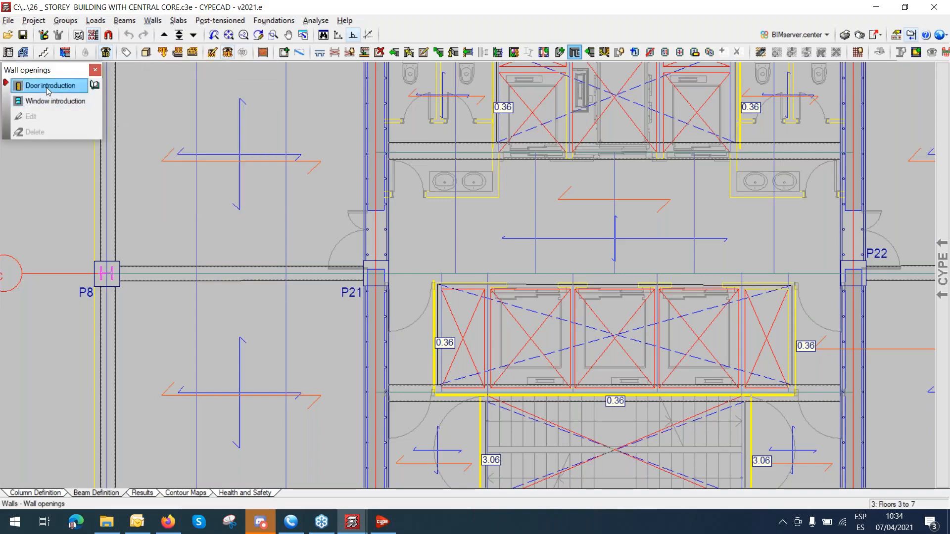
click(48, 88)
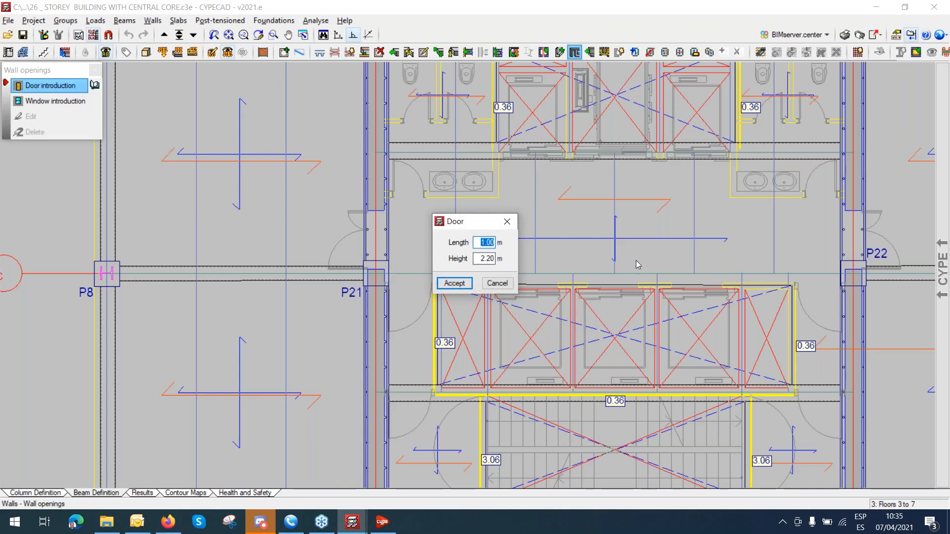
text(1.5)
key(Tab)
click(454, 283)
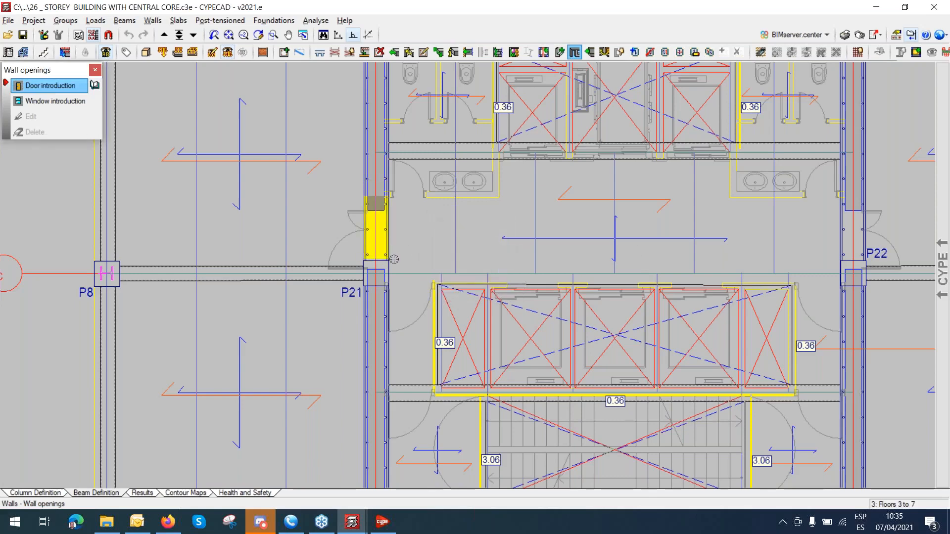
Place the door opening in the core wall beside P21 and in the opposite core wall beside P22.
scroll(394, 259, up, 2)
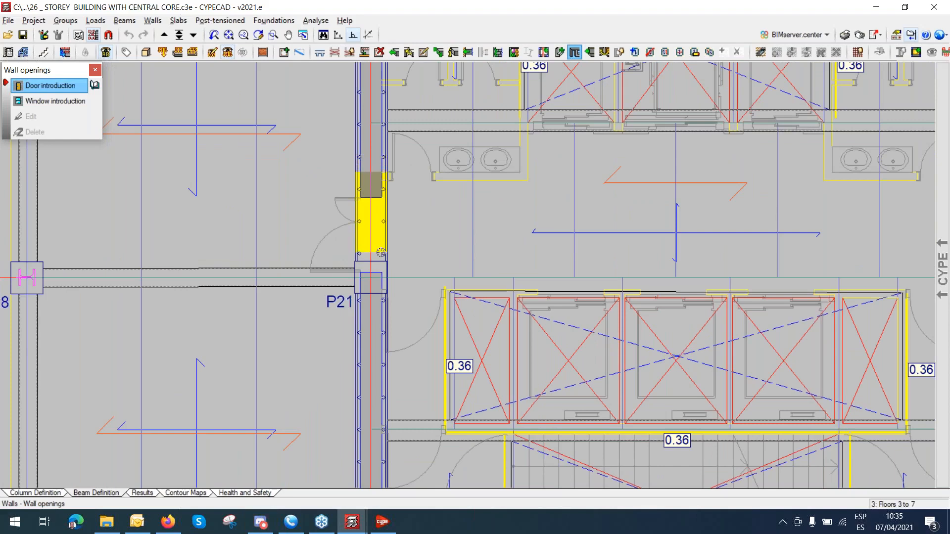
click(381, 254)
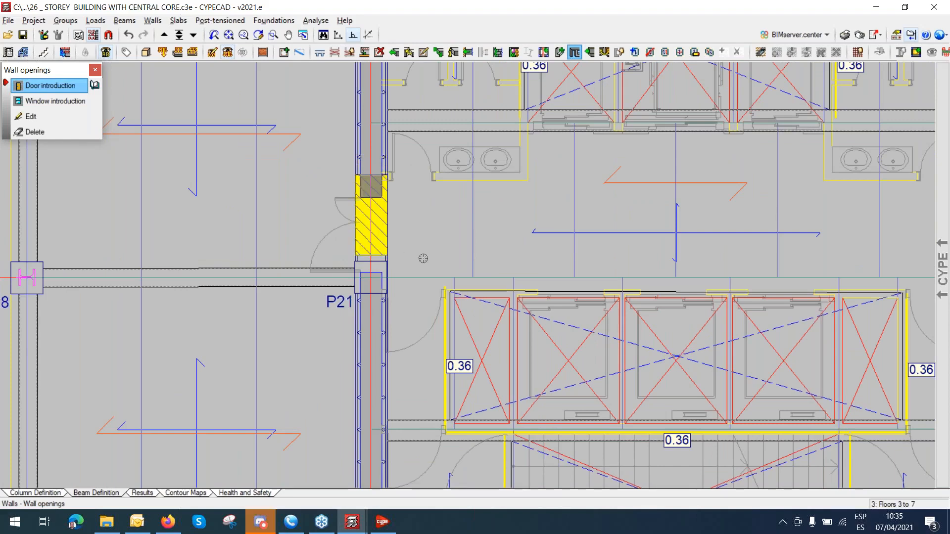
scroll(423, 258, down, 1)
middle_drag(522, 260, 299, 275)
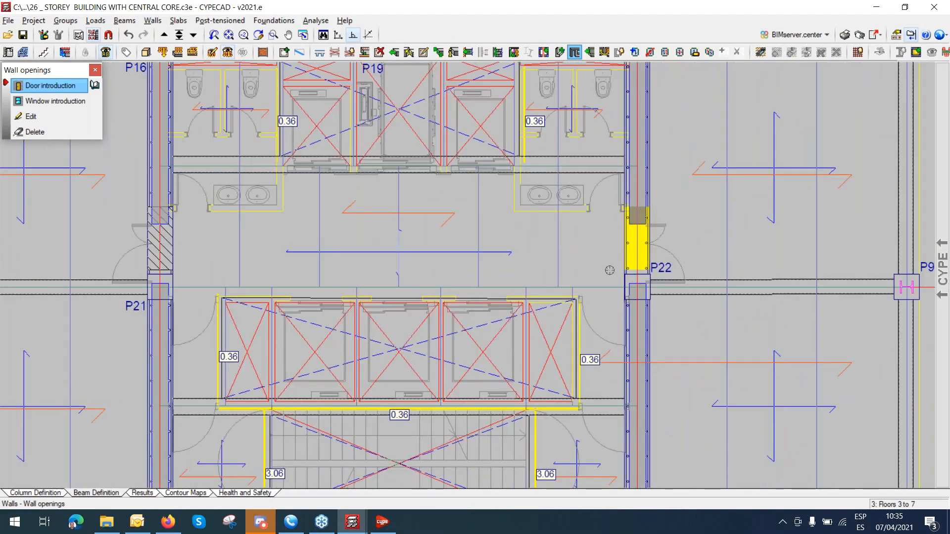
click(608, 271)
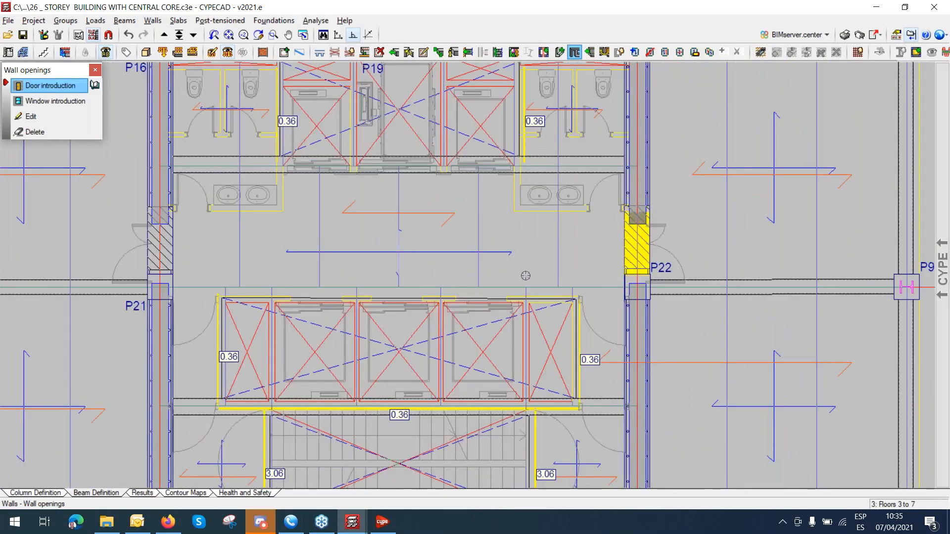
scroll(525, 276, down, 2)
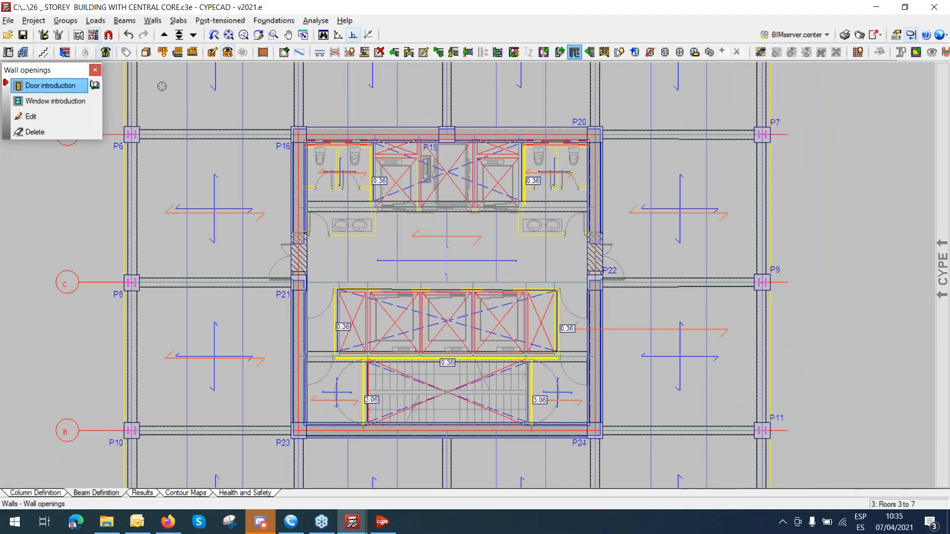
right_click(162, 86)
click(499, 283)
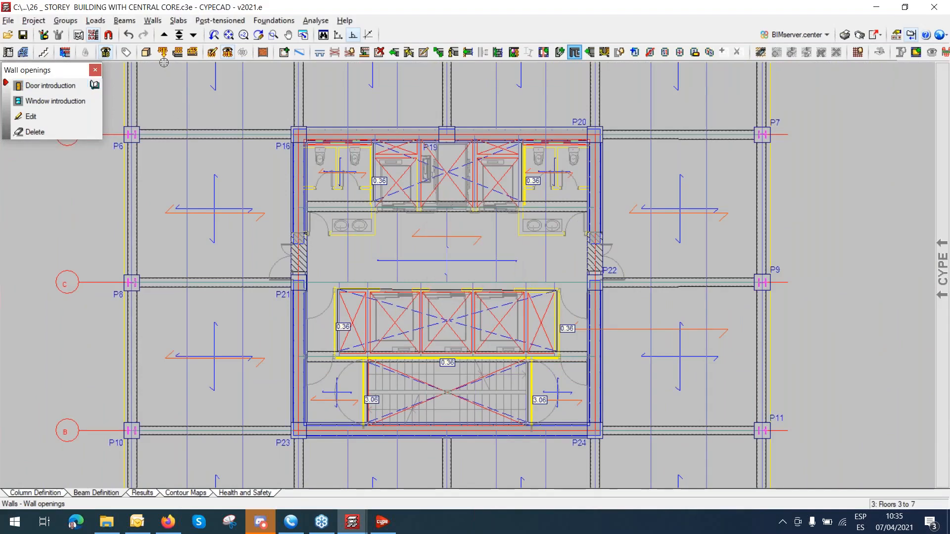
Examine the core wall door openings of Floors 3 to 7 in the 3D view of the building.
click(146, 52)
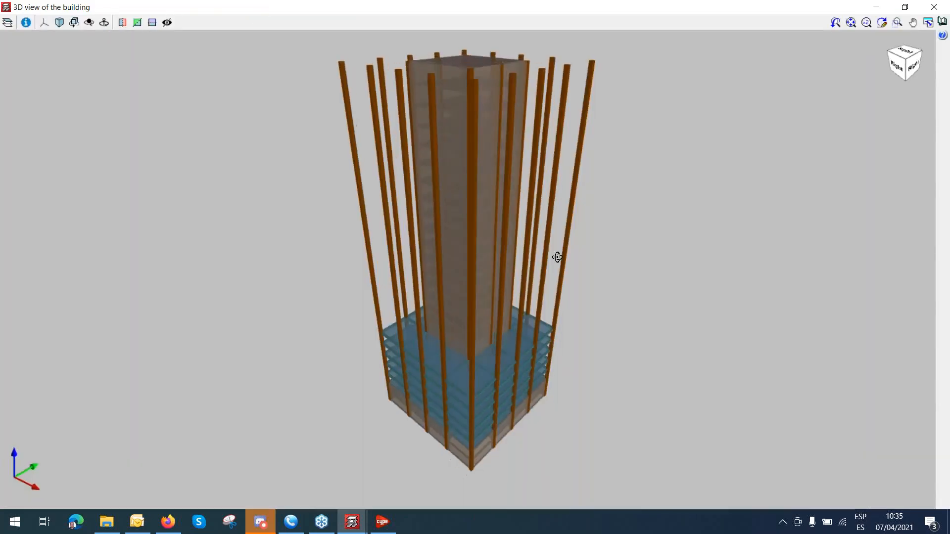
drag(557, 258, 619, 244)
scroll(435, 360, up, 4)
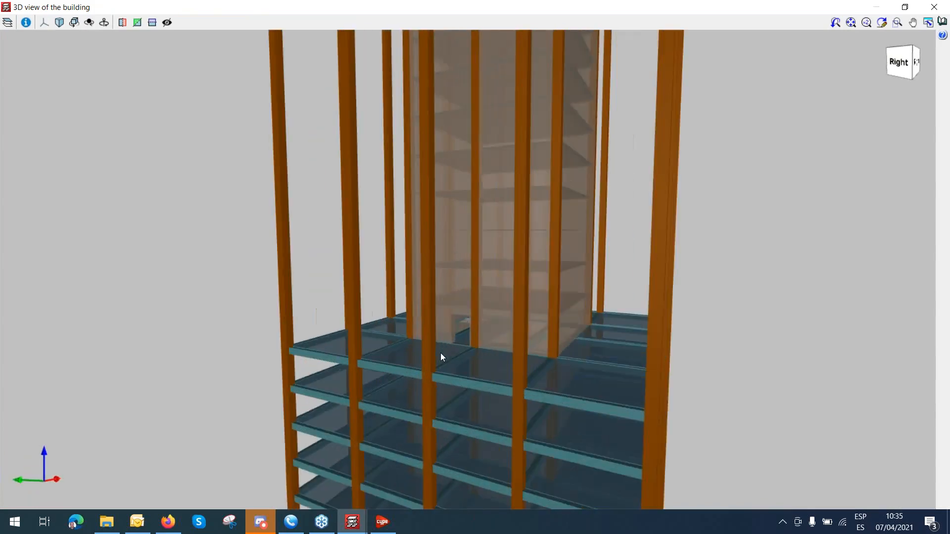
scroll(440, 352, up, 3)
drag(491, 348, 537, 341)
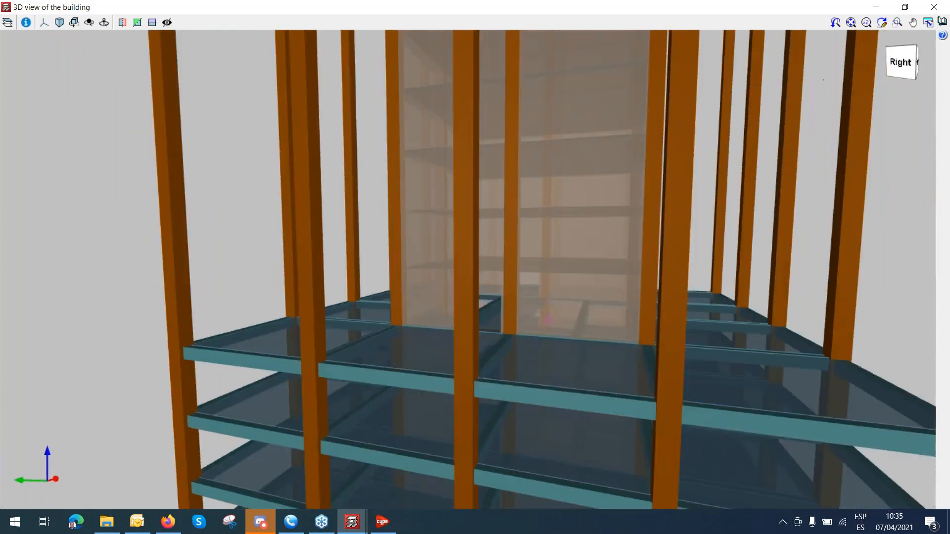
scroll(526, 341, down, 8)
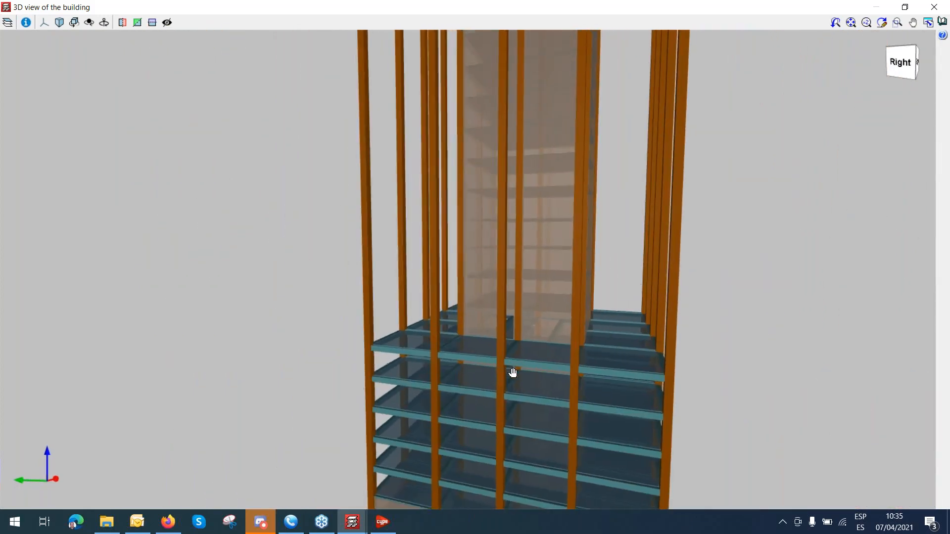
drag(512, 373, 463, 359)
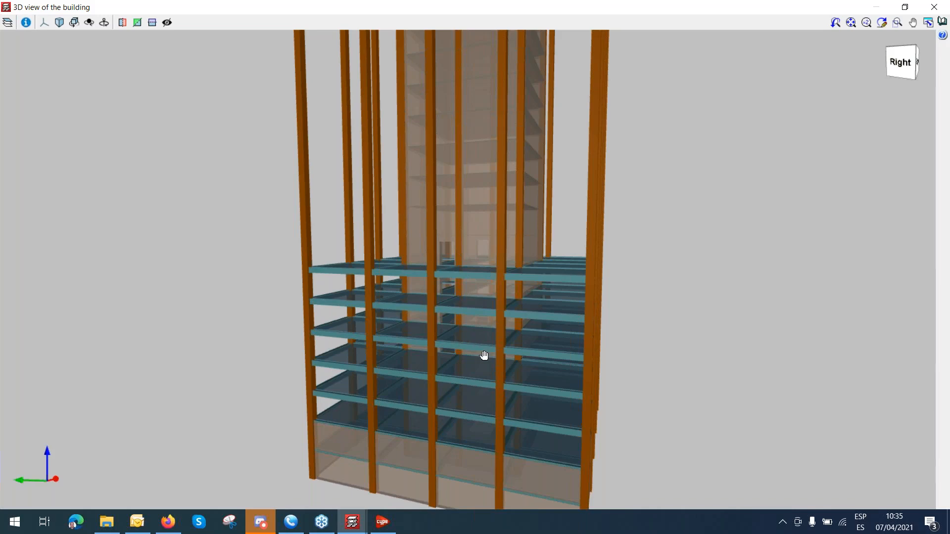
middle_drag(484, 355, 453, 307)
scroll(453, 290, up, 5)
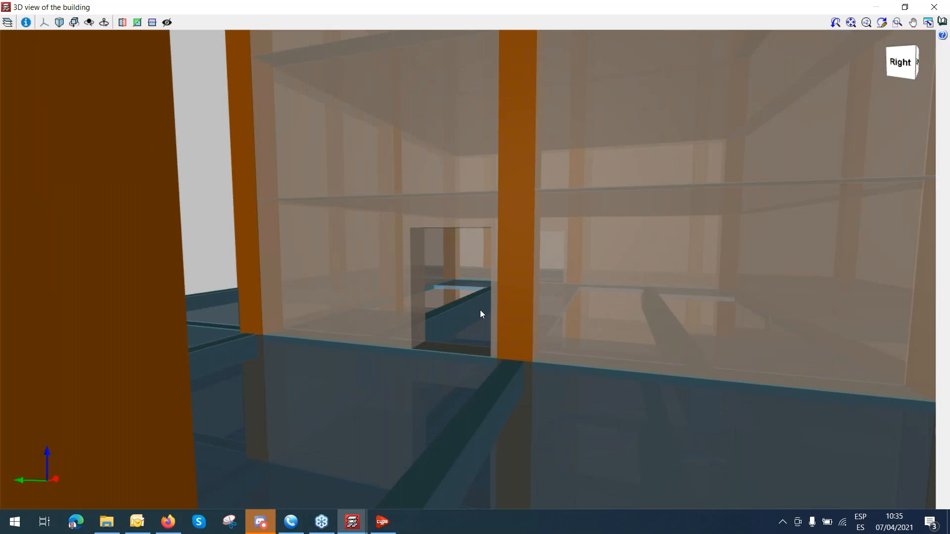
scroll(480, 310, down, 5)
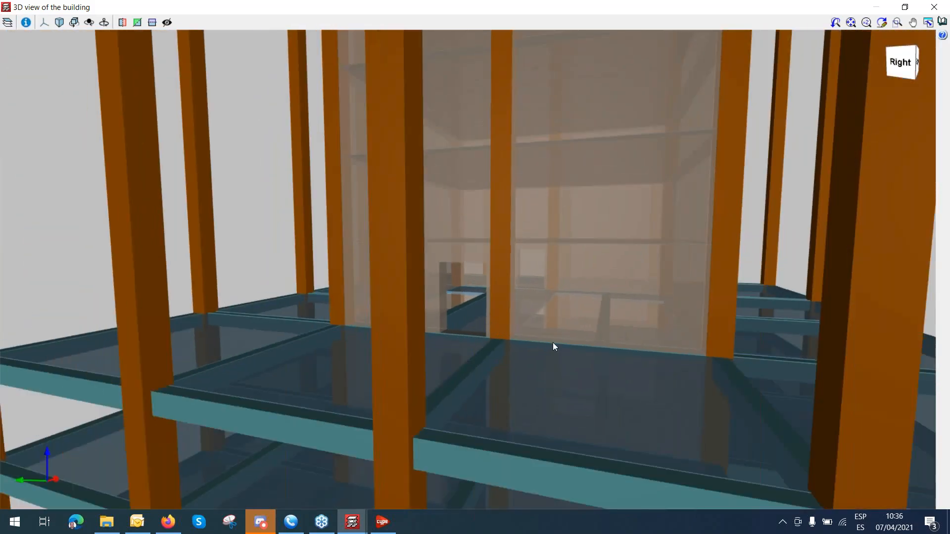
middle_drag(553, 342, 442, 342)
scroll(505, 319, down, 2)
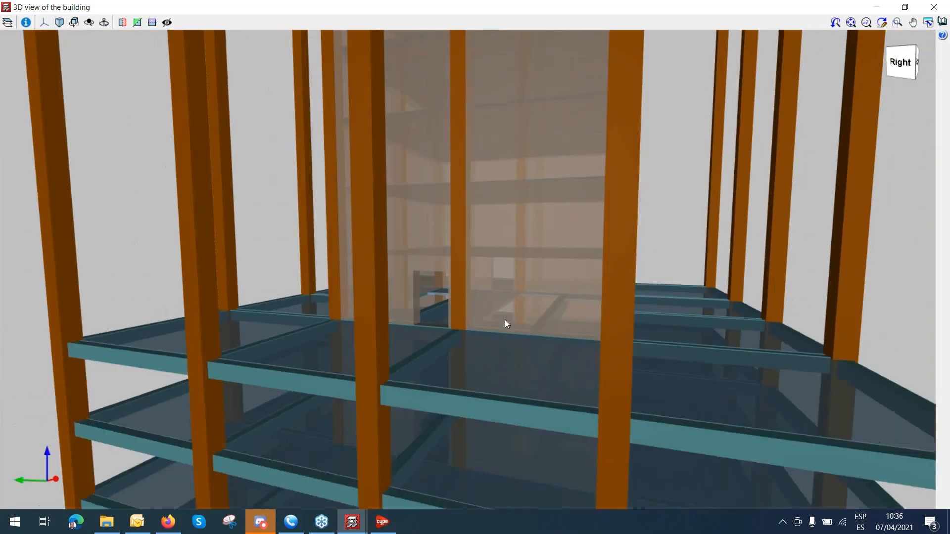
scroll(504, 320, down, 1)
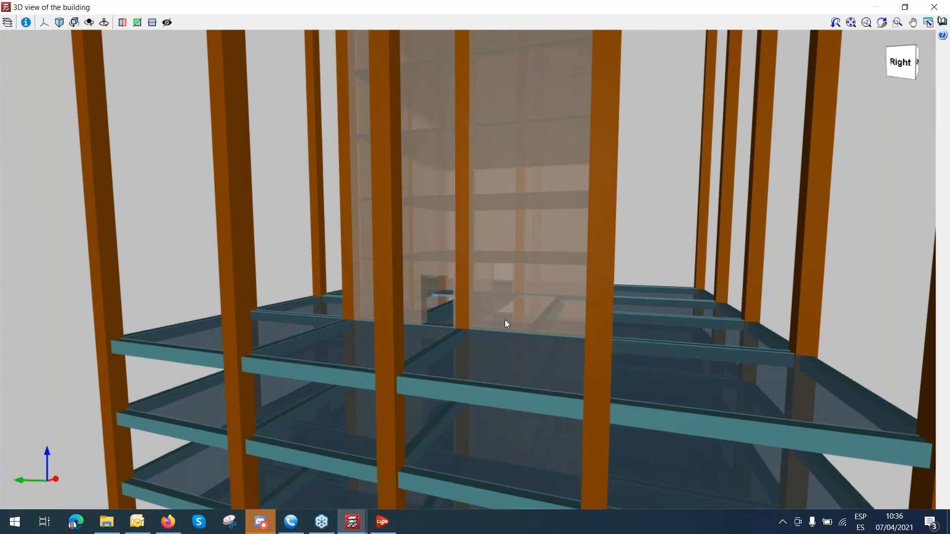
scroll(443, 275, up, 4)
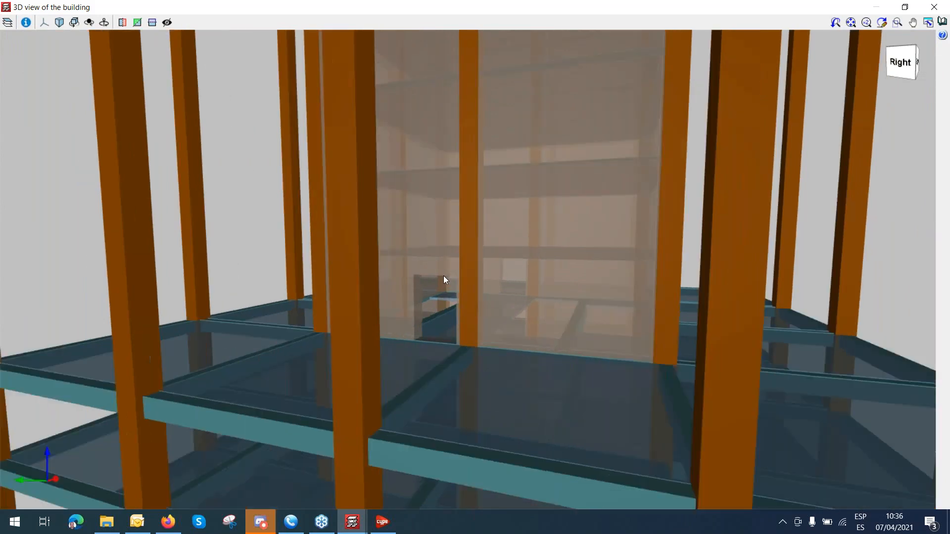
click(934, 7)
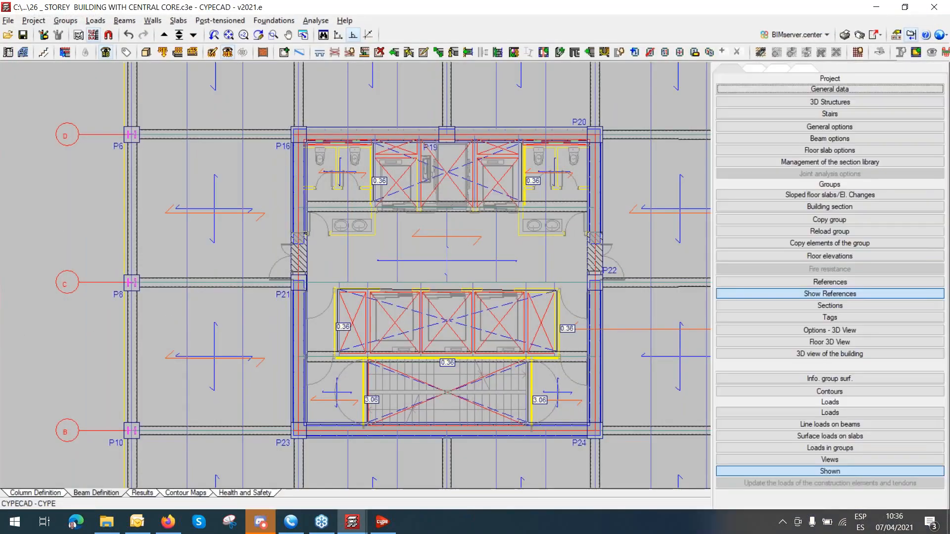
Open the project "26 _ STOREY BUILDING WITH CENTRLA CORE" from the CYPECAD projects folder.
click(8, 20)
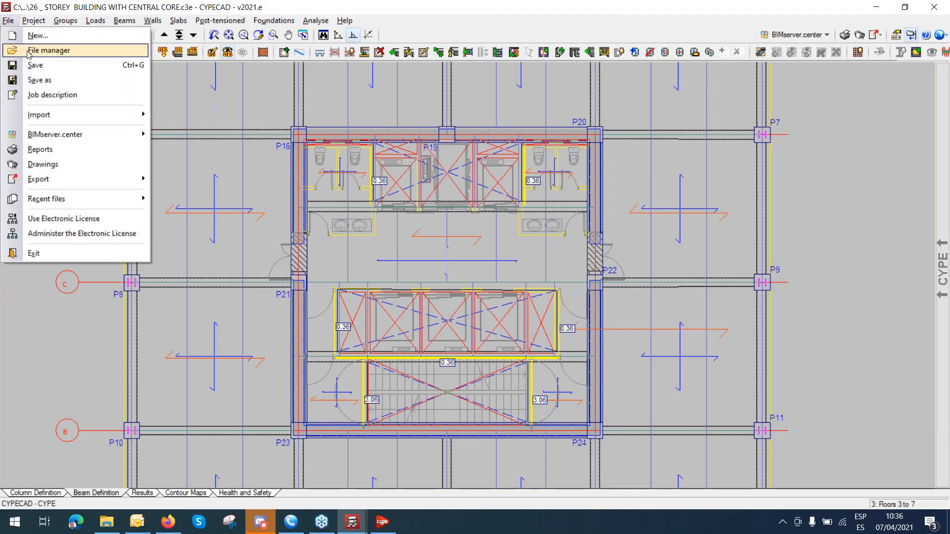
click(28, 52)
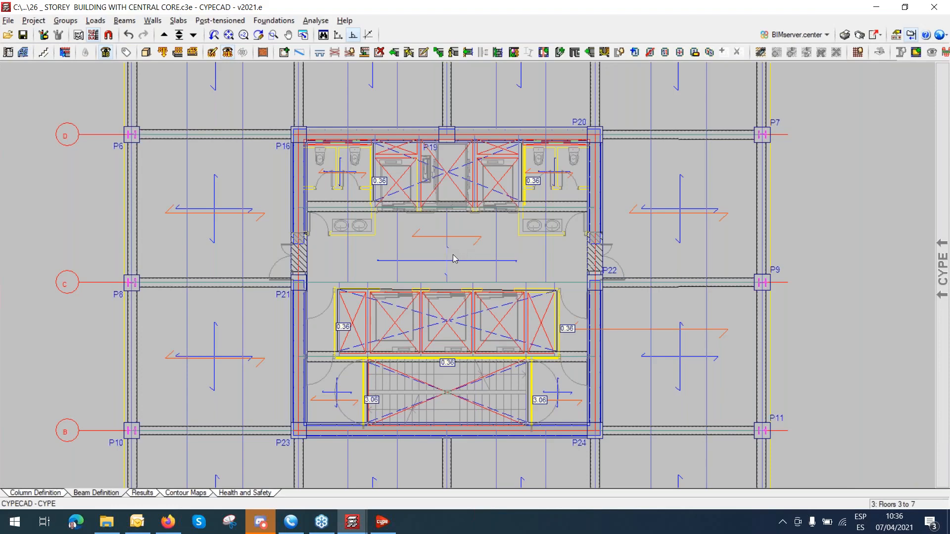
click(8, 34)
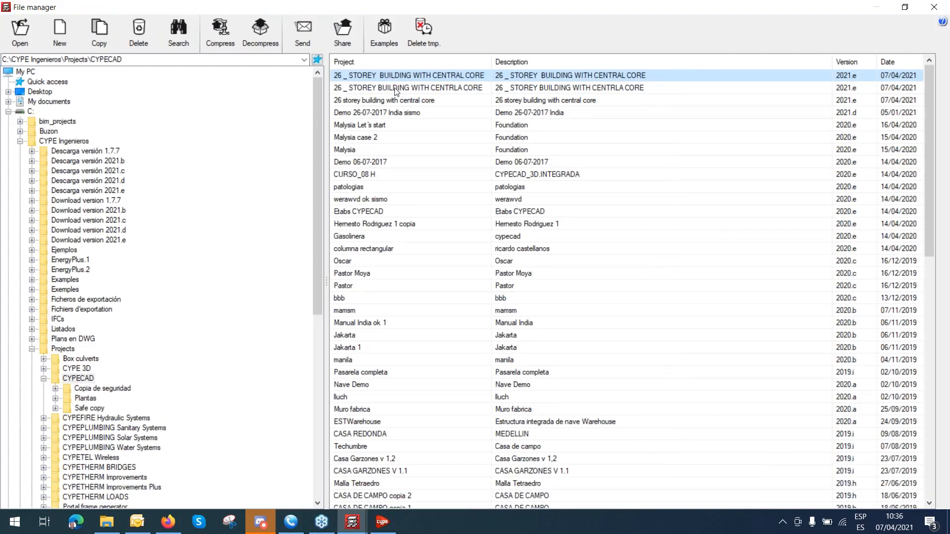
click(396, 88)
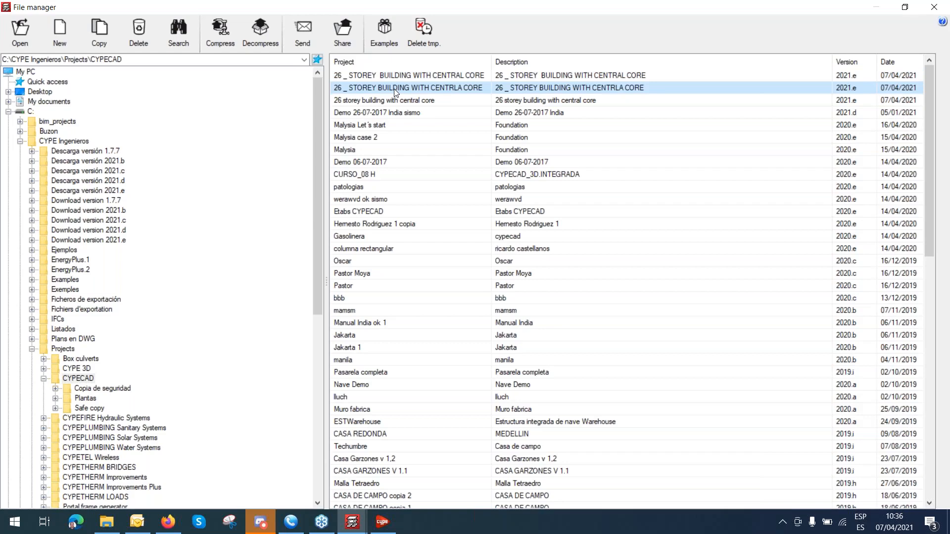
double_click(395, 89)
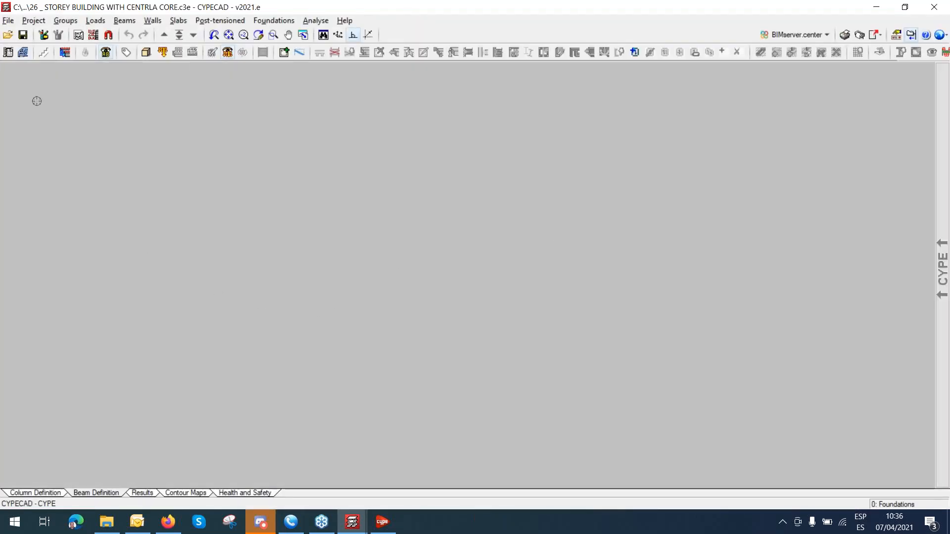
Open the project described as "Torre 22 pisos NSR-10_calculada" from the CYPECAD folders on drive F.
click(8, 20)
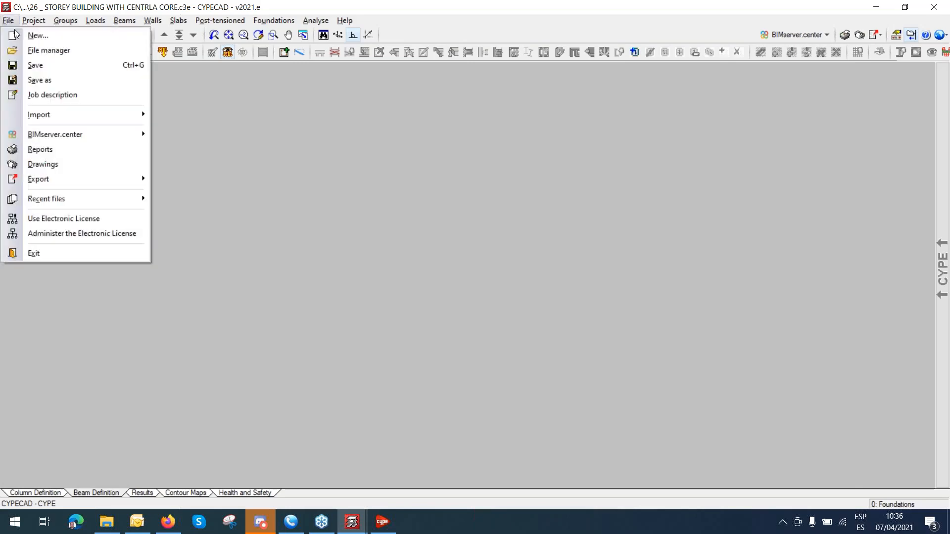
click(31, 55)
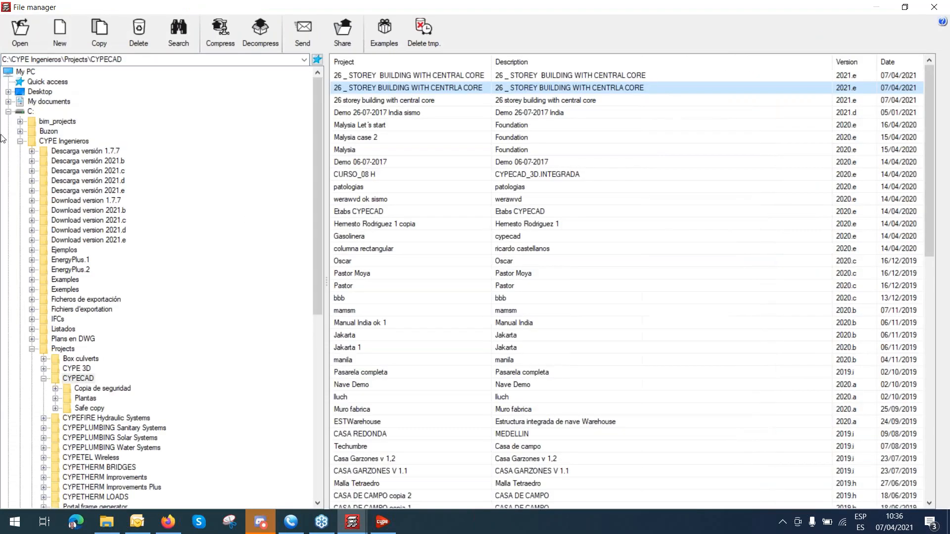
click(8, 112)
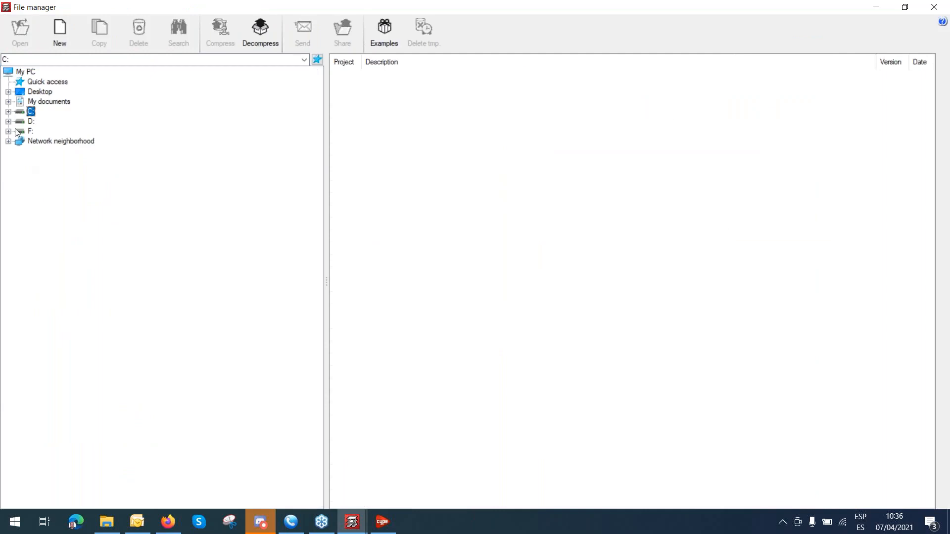
click(8, 131)
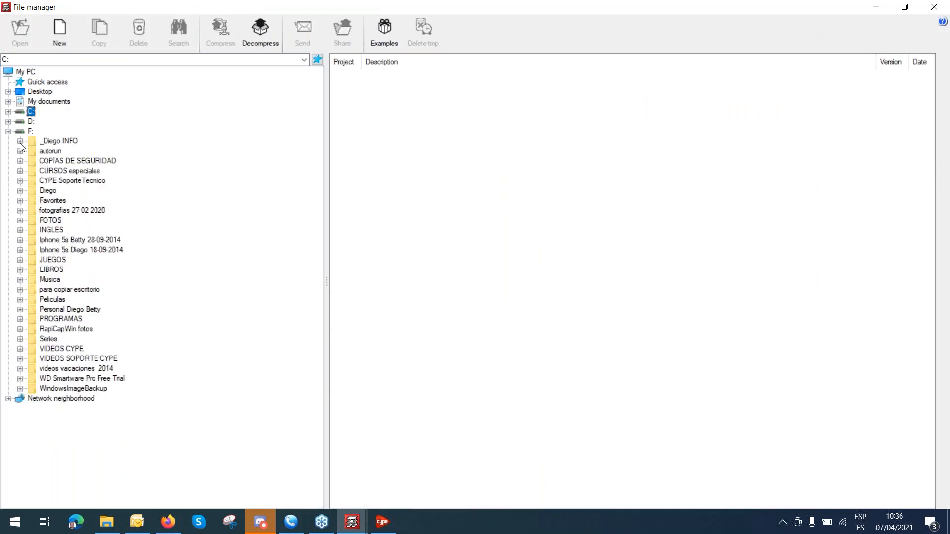
click(19, 142)
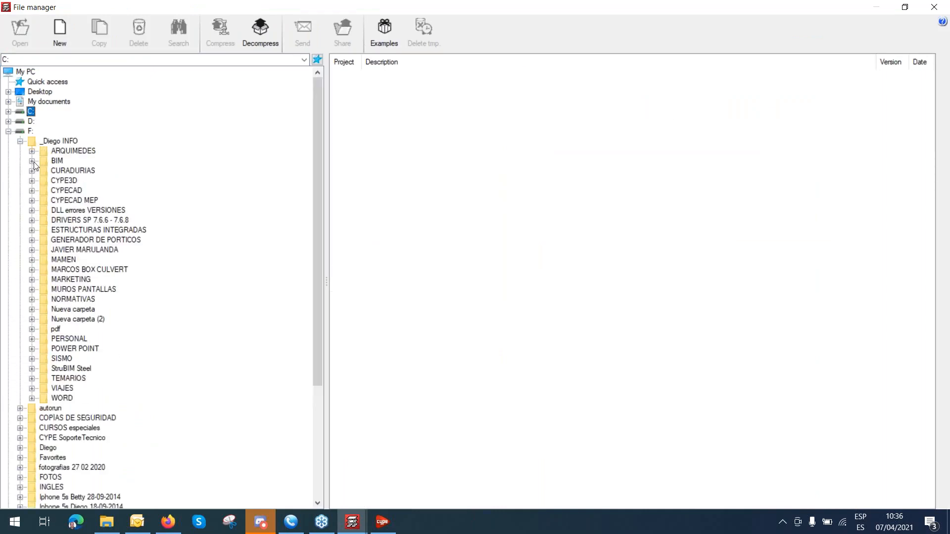
click(32, 191)
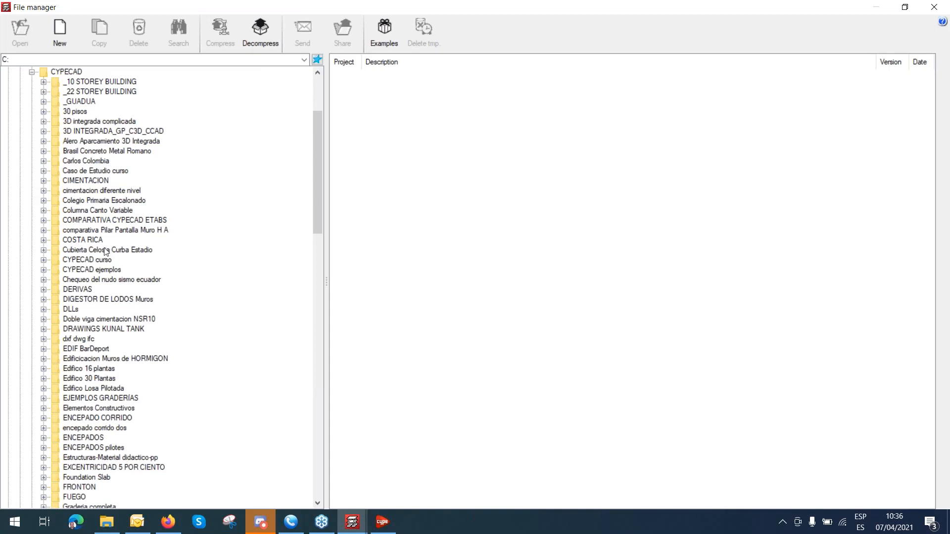
click(84, 161)
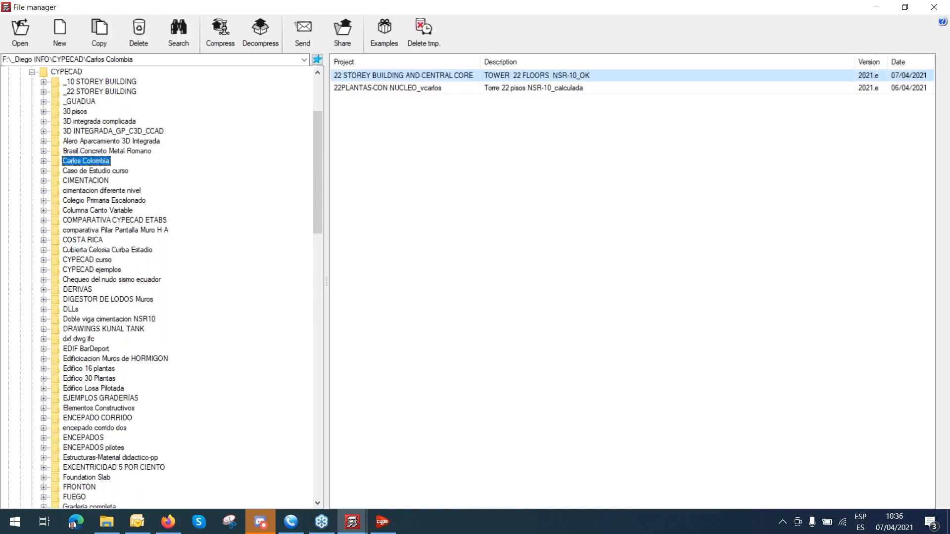
click(412, 88)
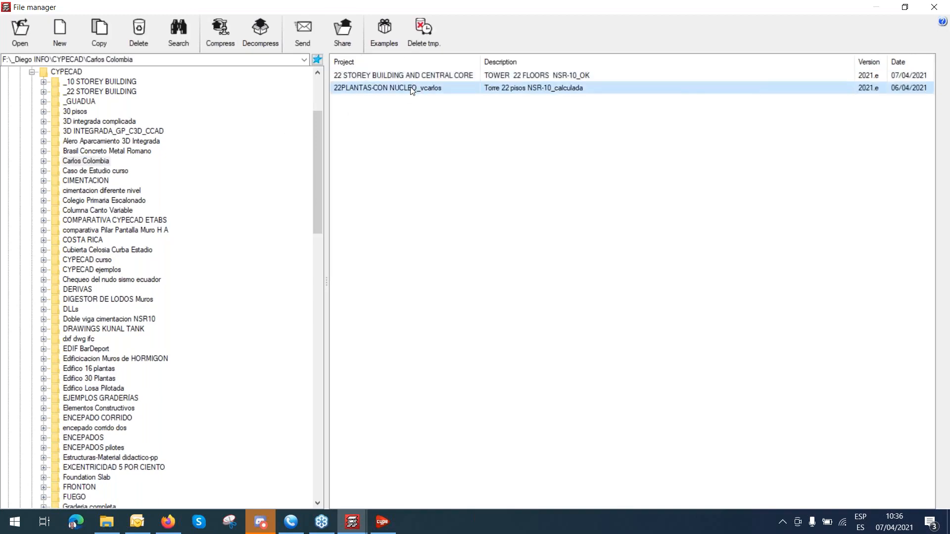
double_click(412, 88)
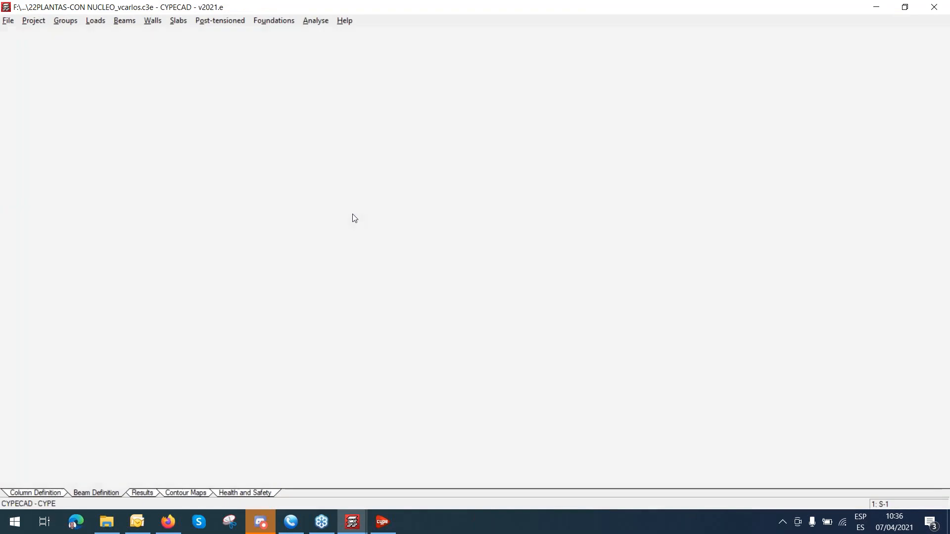
click(907, 8)
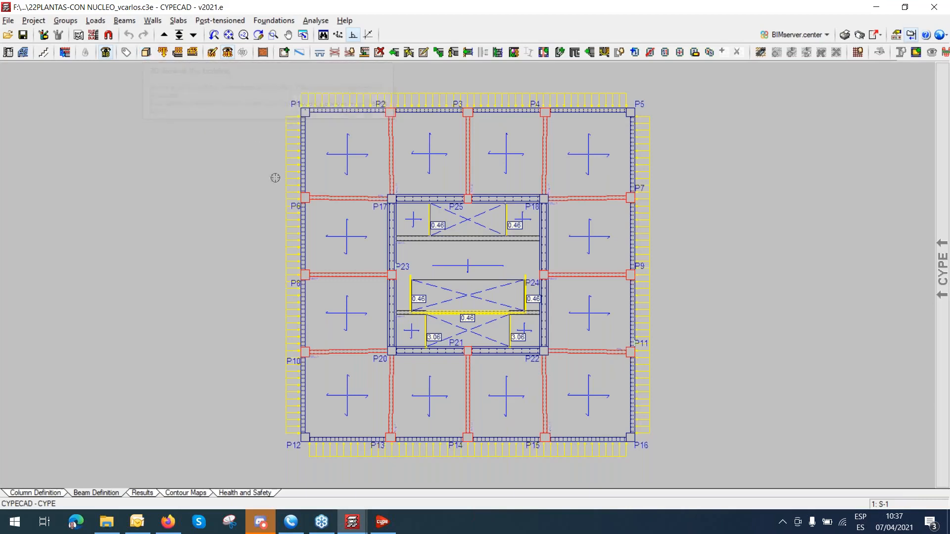
Examine the basement, facade frames and central core wall openings of the 22-storey tower in the 3D view of the building.
click(146, 52)
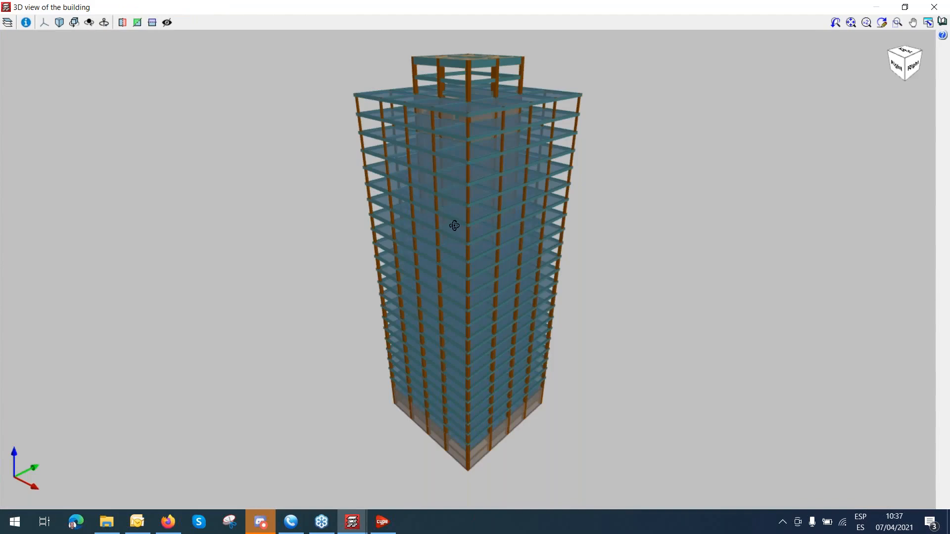
drag(454, 226, 513, 383)
scroll(494, 435, up, 2)
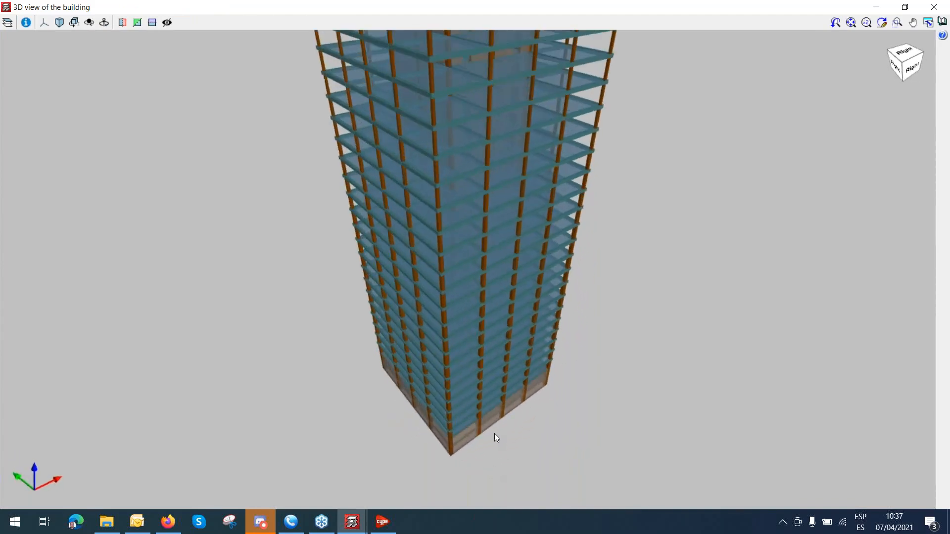
scroll(491, 433, up, 4)
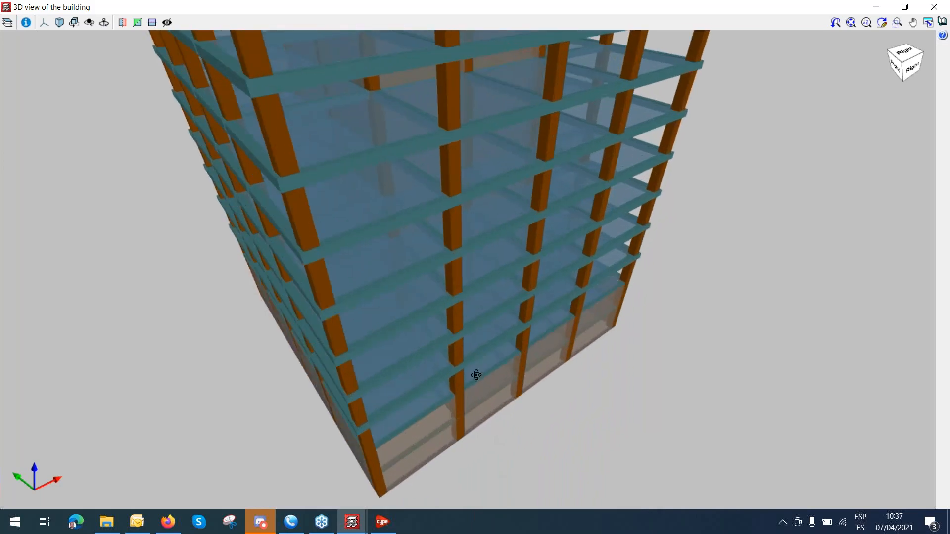
drag(476, 376, 513, 363)
drag(521, 360, 511, 374)
scroll(510, 375, down, 4)
drag(484, 274, 760, 193)
scroll(456, 185, up, 5)
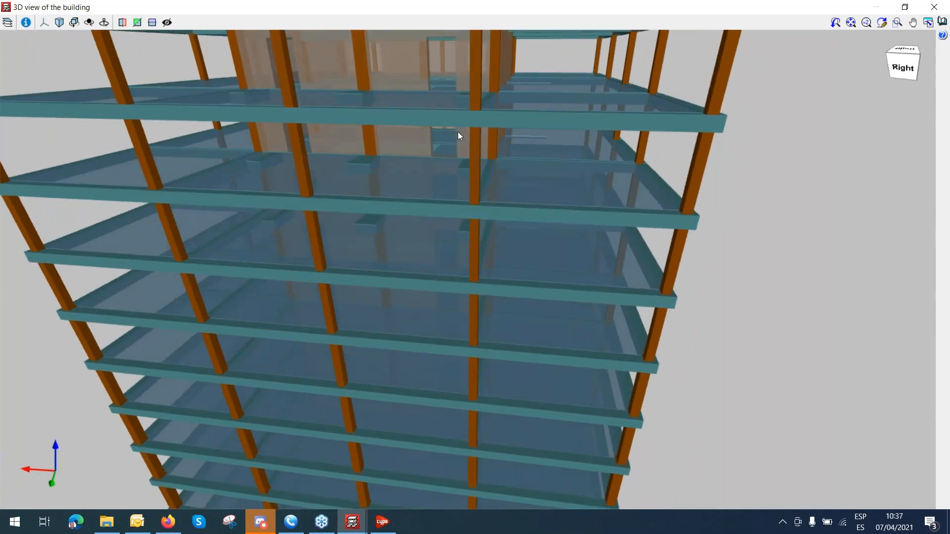
drag(471, 135, 411, 138)
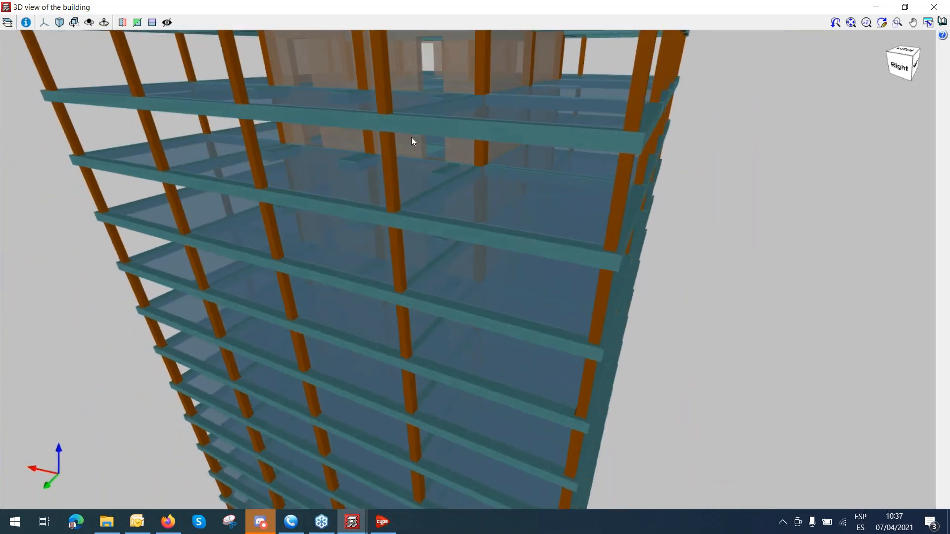
drag(417, 169, 453, 174)
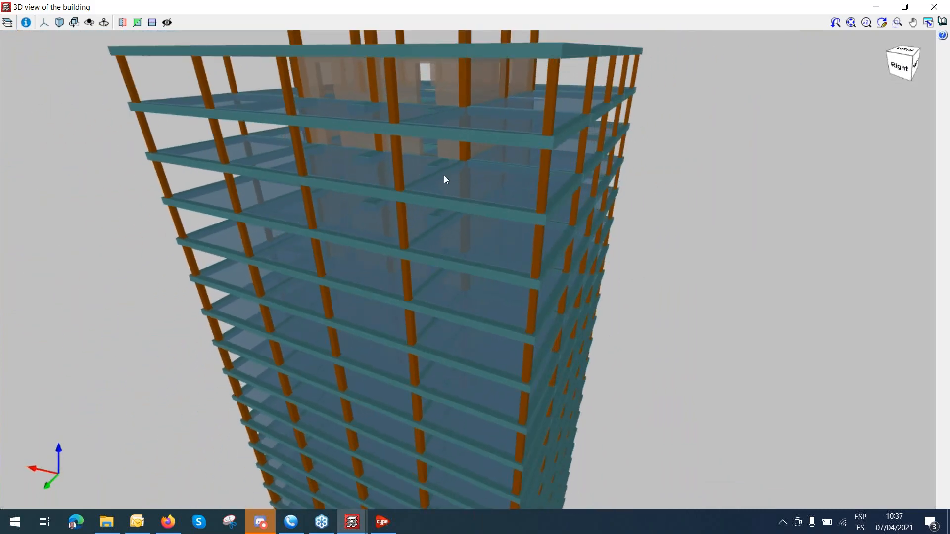
scroll(443, 175, down, 2)
click(930, 8)
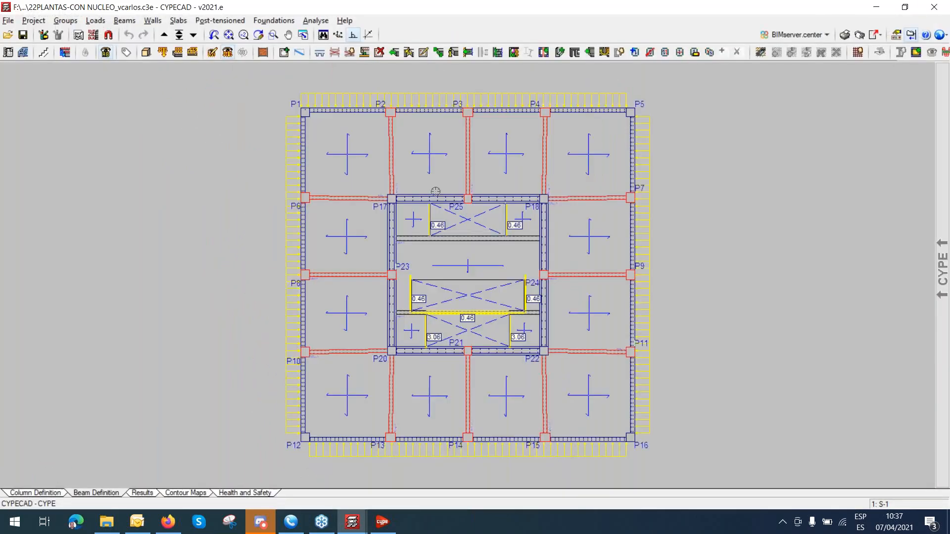
In the column definition, open corner column P12 for editing.
click(47, 495)
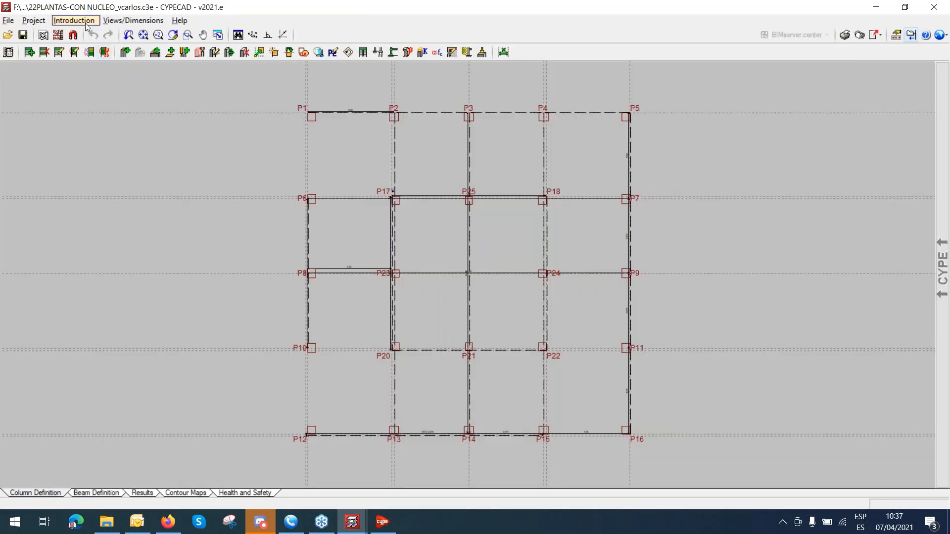
click(74, 20)
click(88, 48)
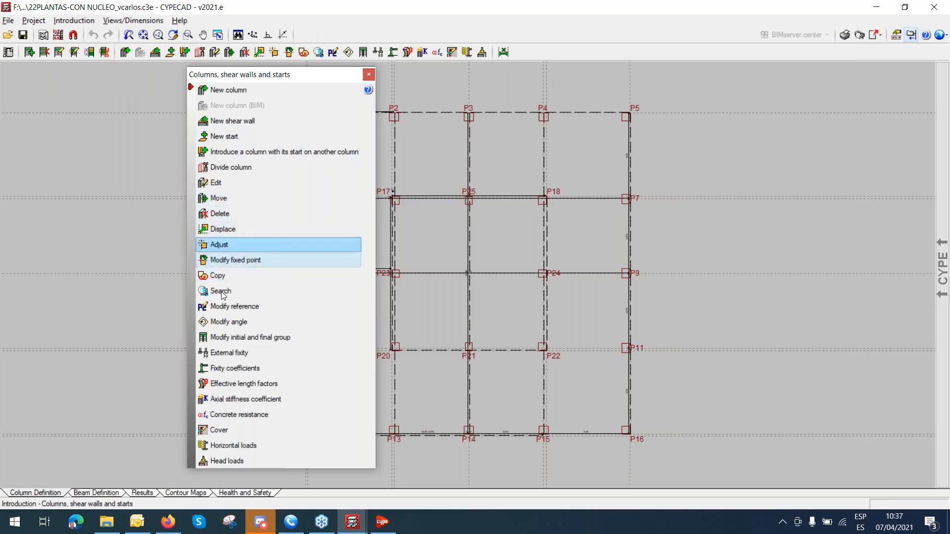
click(217, 191)
drag(286, 78, 106, 84)
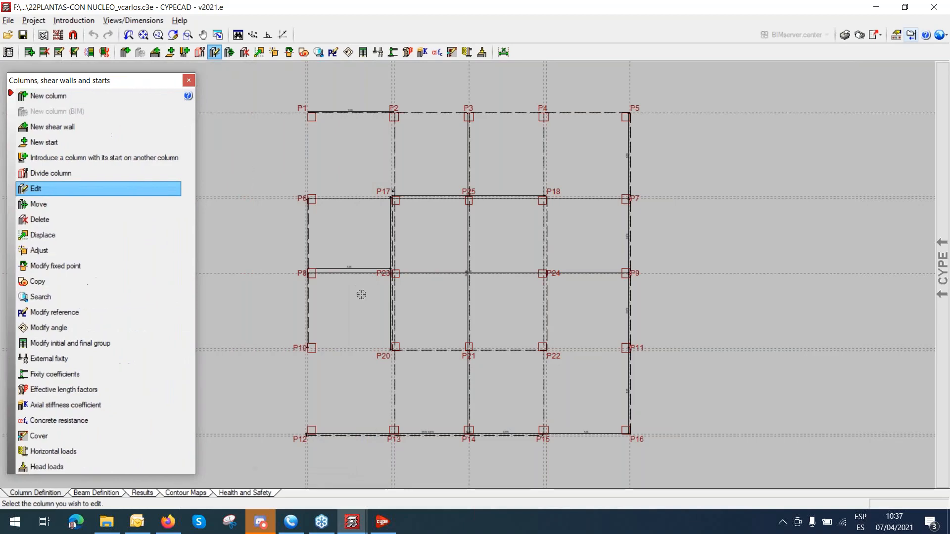
click(311, 430)
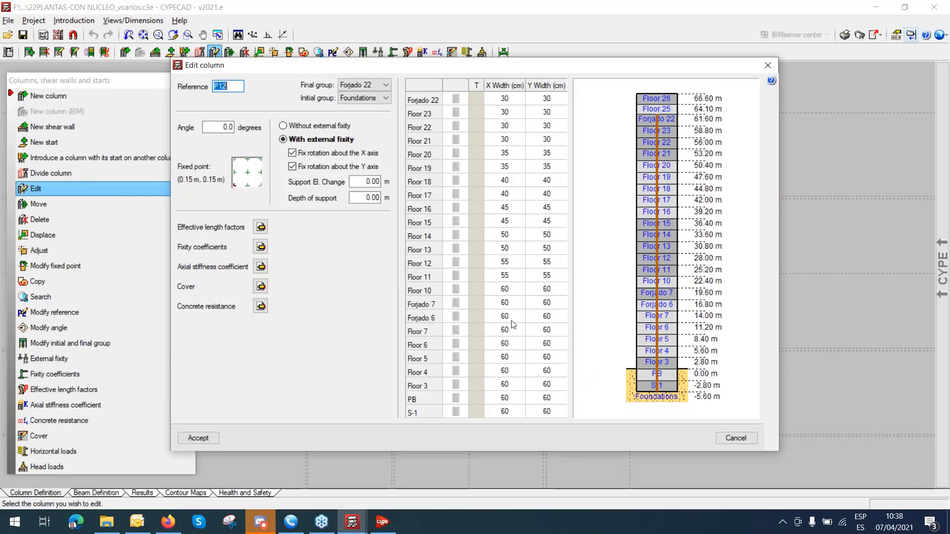
Examine how column P12's cross-section widths vary from Floor 10 up to Floor 21, and leave the column unedited.
click(511, 290)
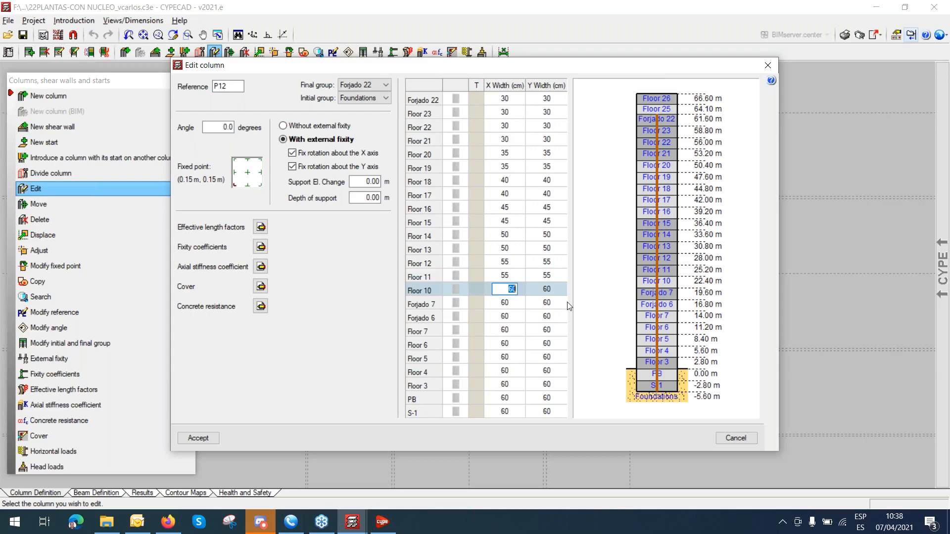
click(511, 275)
click(509, 261)
click(509, 248)
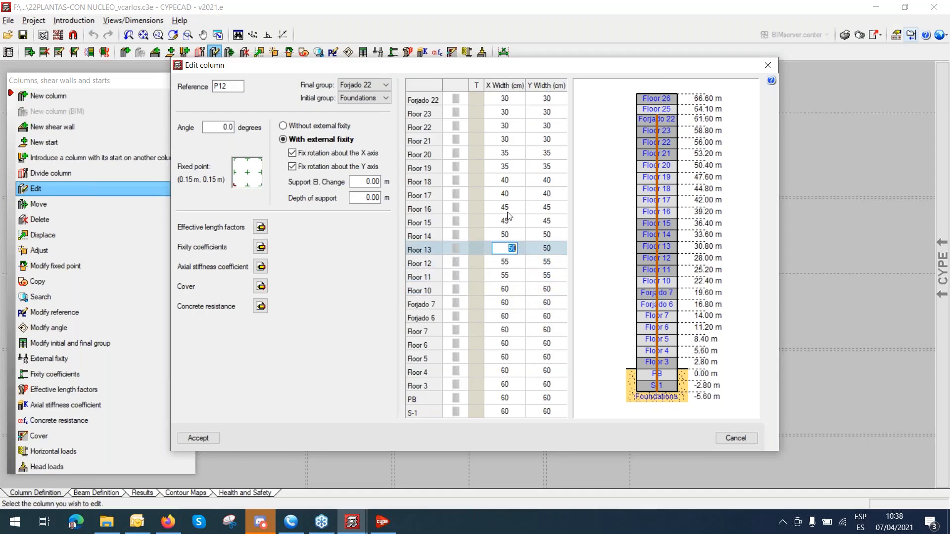
click(517, 207)
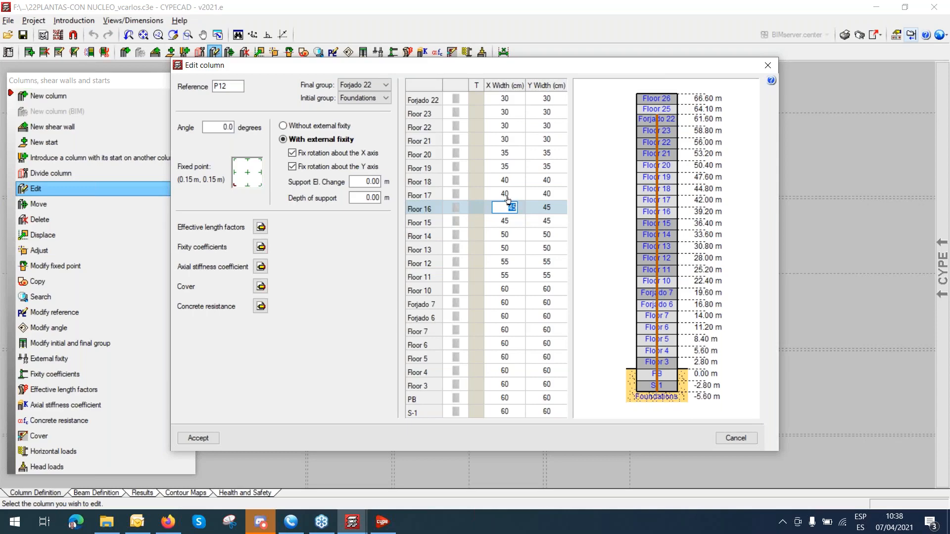
click(510, 192)
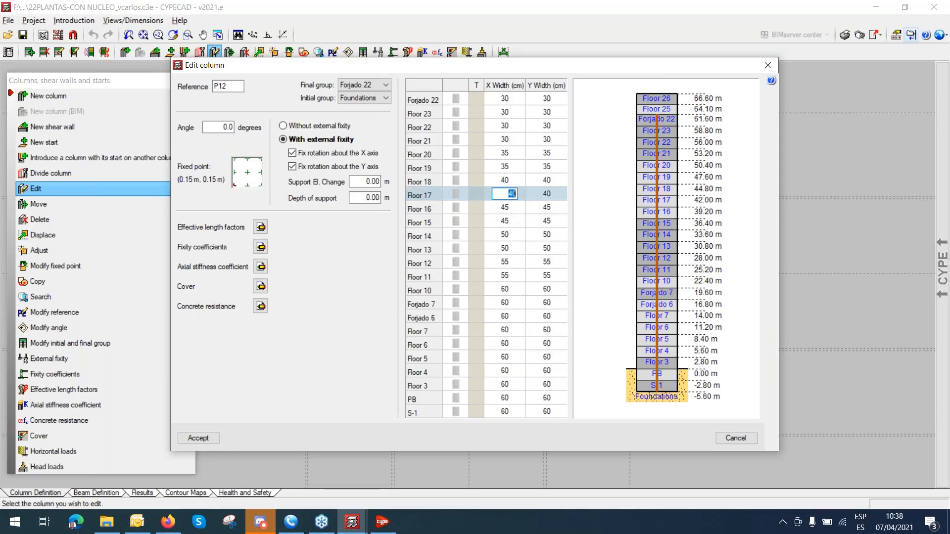
click(511, 179)
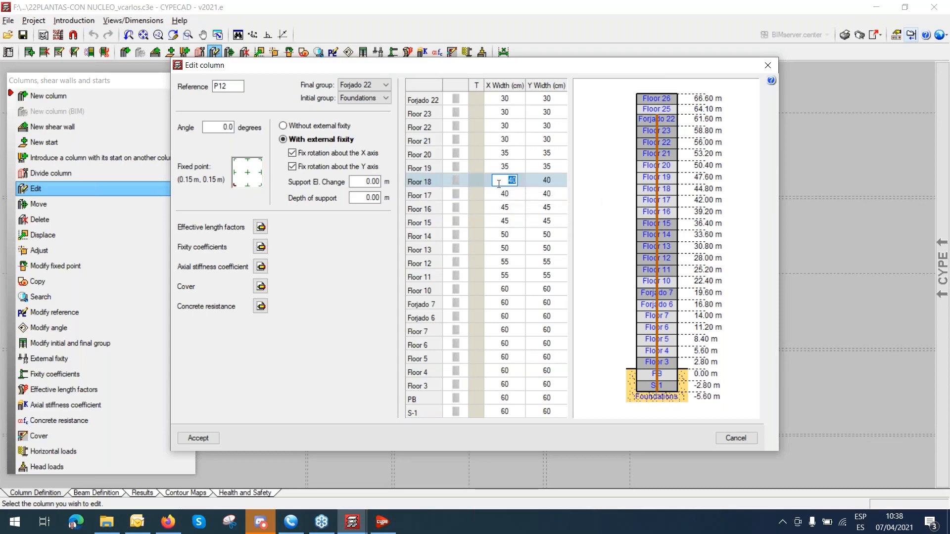
click(511, 166)
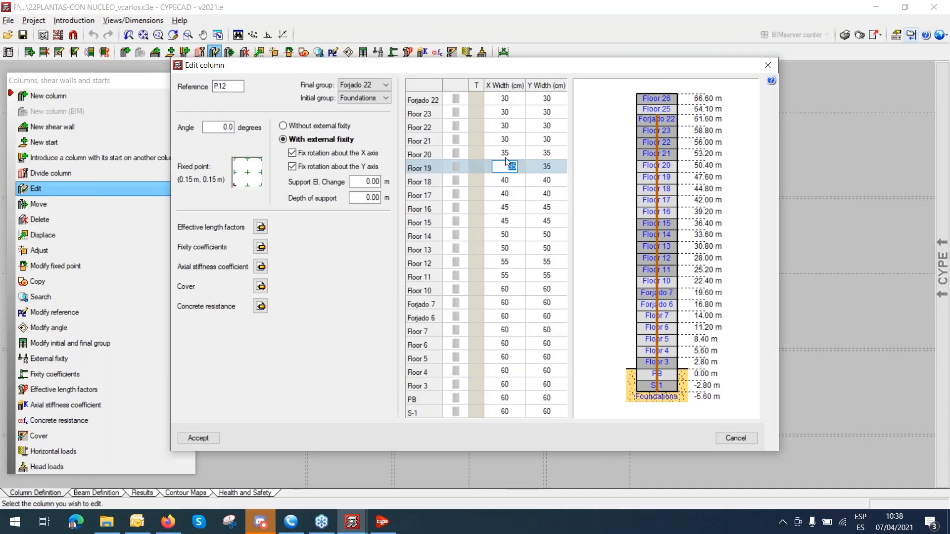
click(505, 151)
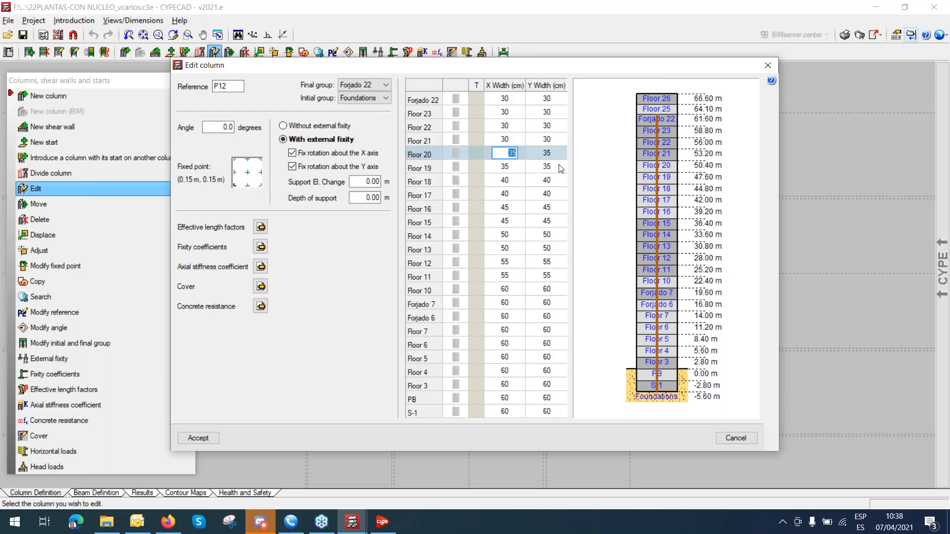
click(506, 140)
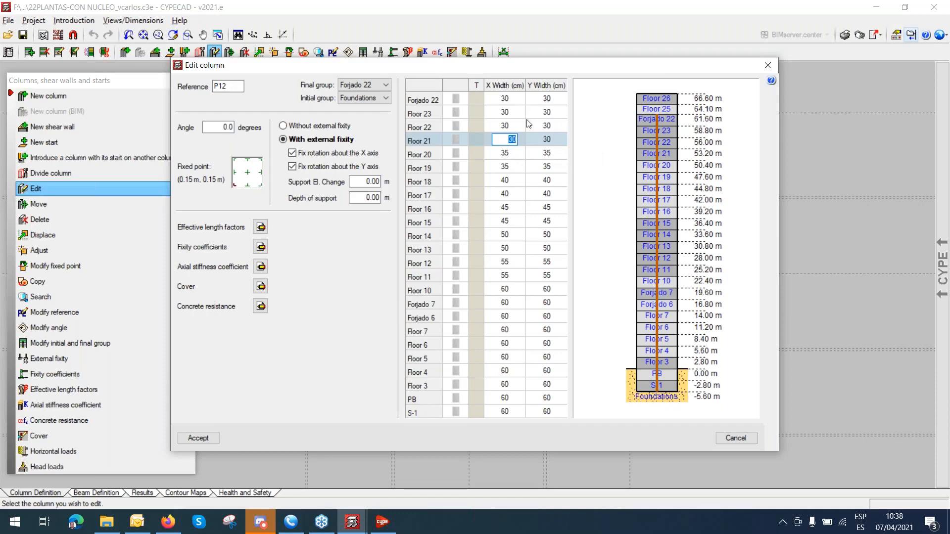
click(767, 69)
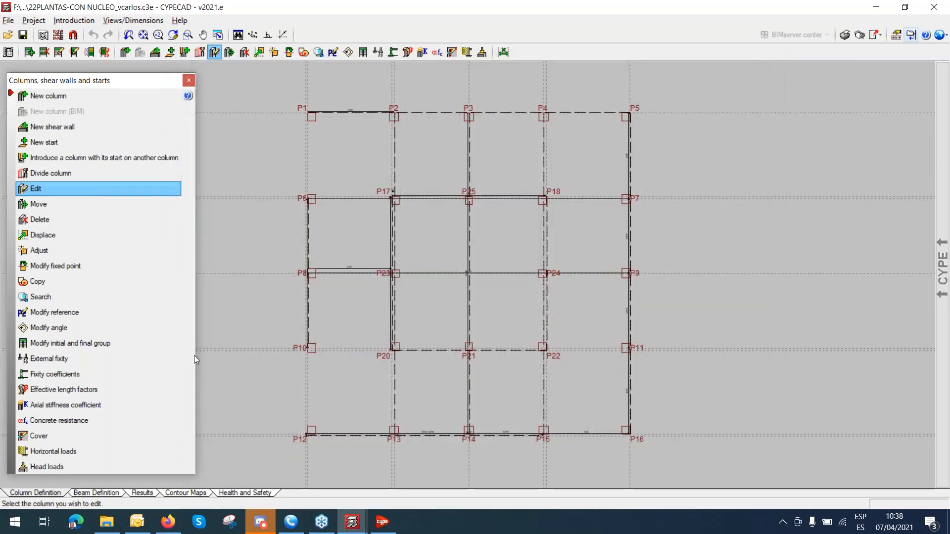
click(189, 81)
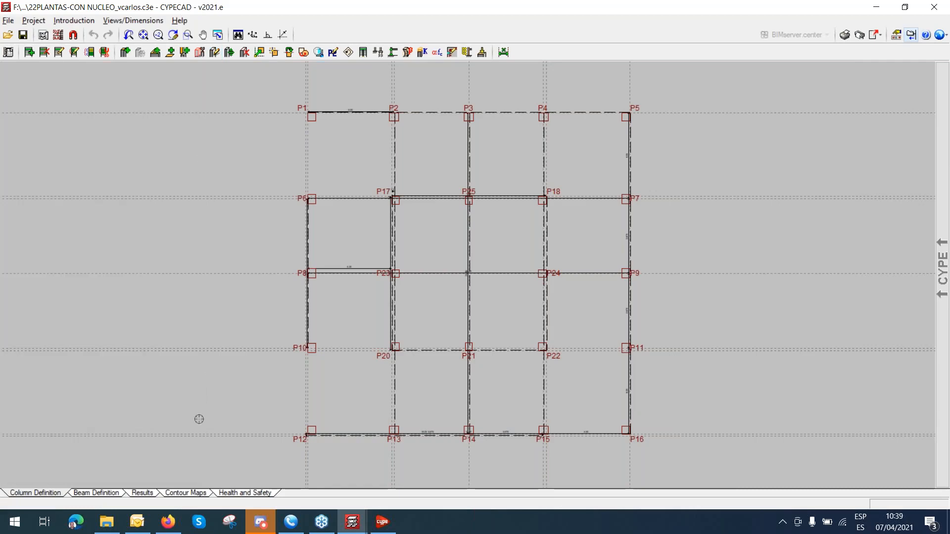
In the beam definition, open the core wall running from P17 through P23 to P20 for editing.
click(104, 494)
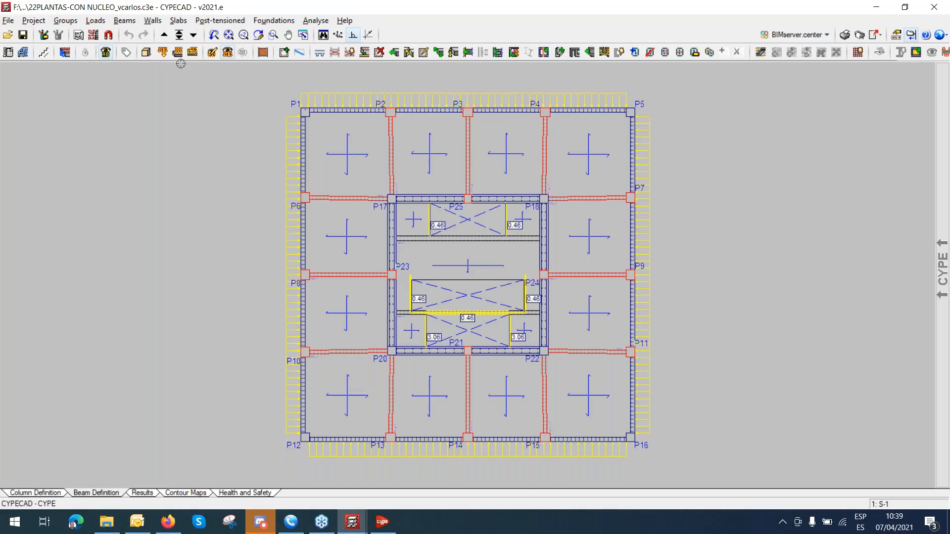
click(146, 21)
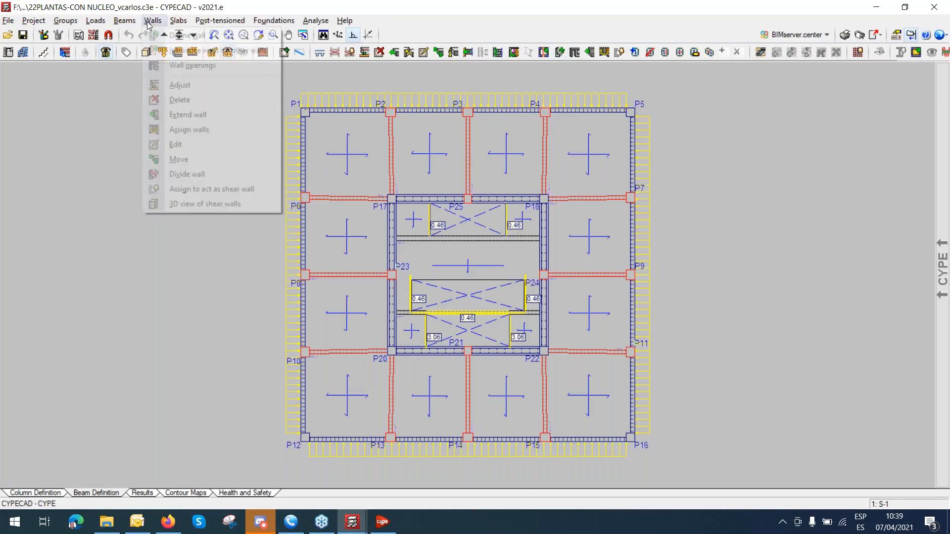
click(190, 146)
click(392, 255)
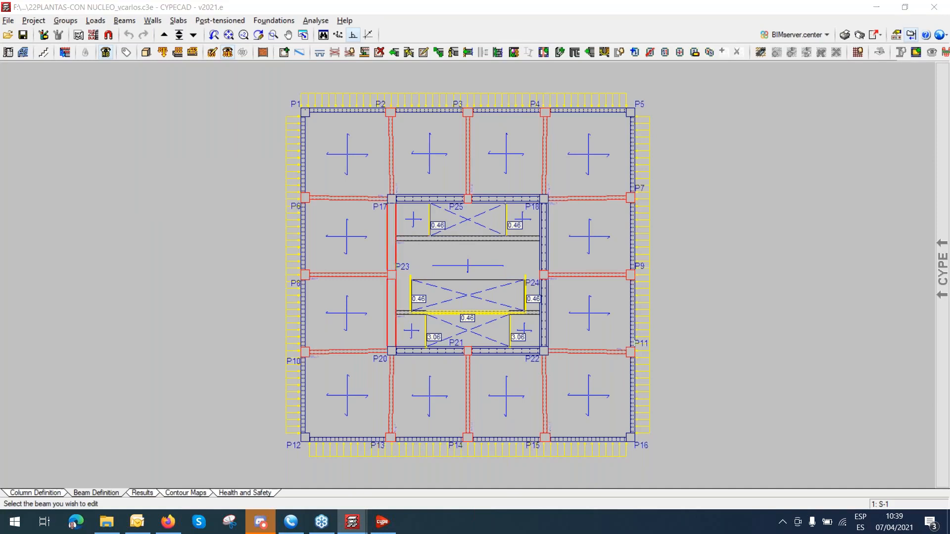
Examine how the core wall's left and right thicknesses vary from S-1 up to Forjado 22.
drag(557, 227, 562, 313)
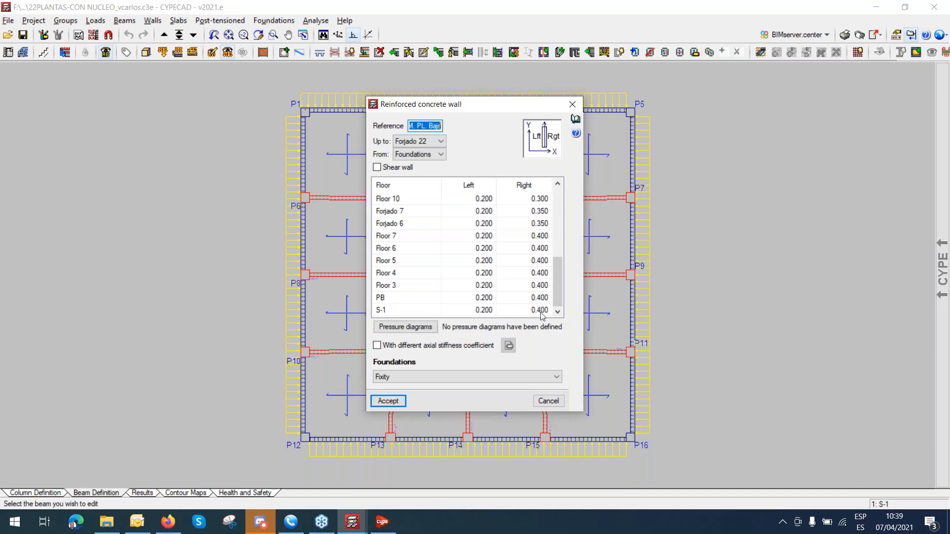
click(540, 225)
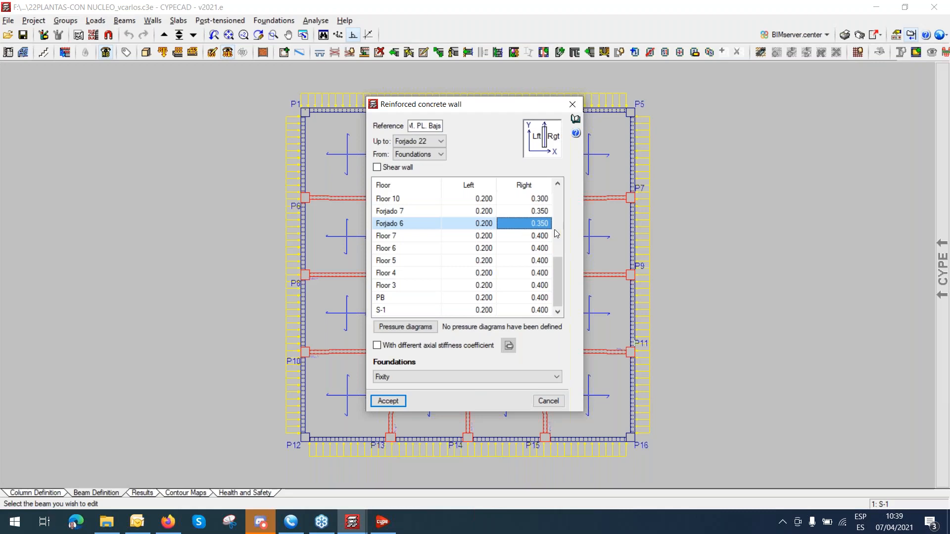
drag(553, 275, 568, 200)
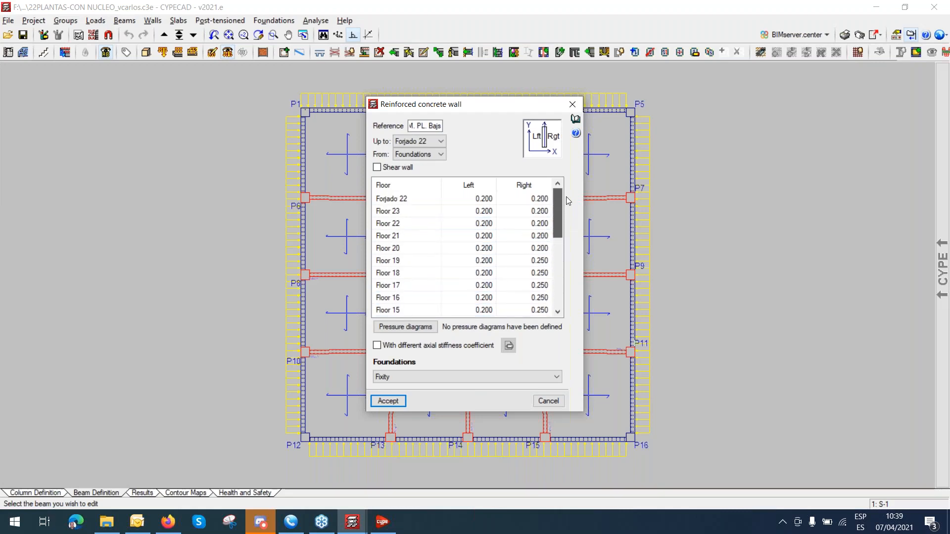
click(541, 199)
click(541, 199)
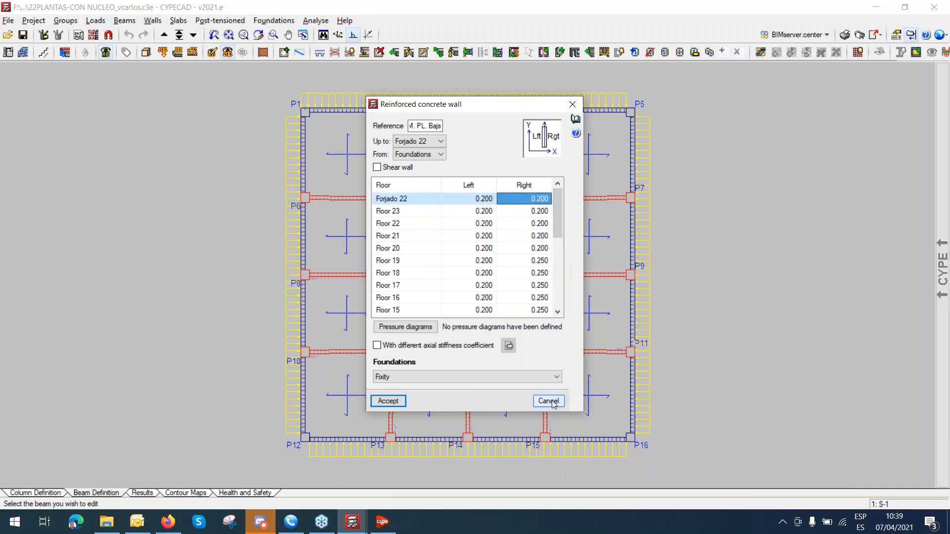
Try the Shear wall option on the core wall, and discard the wall edit.
click(377, 168)
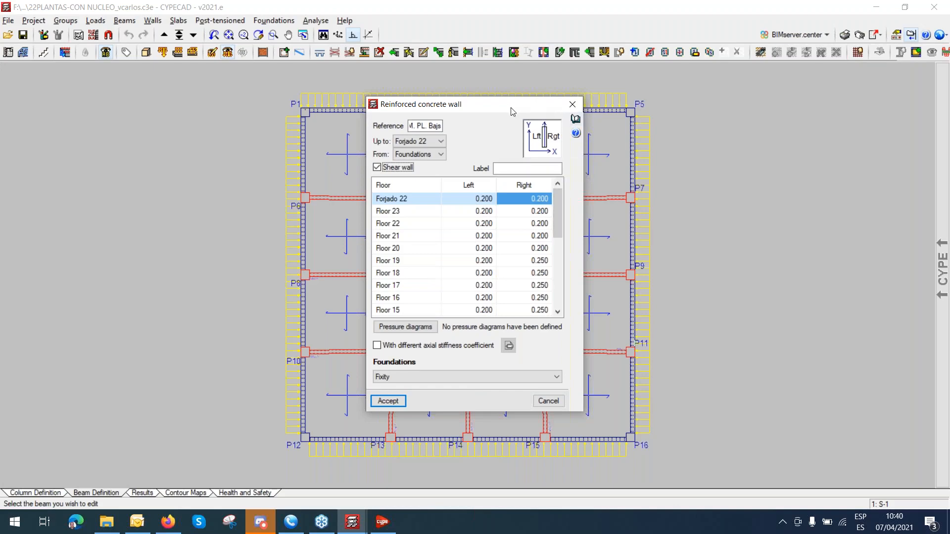
drag(468, 109, 200, 74)
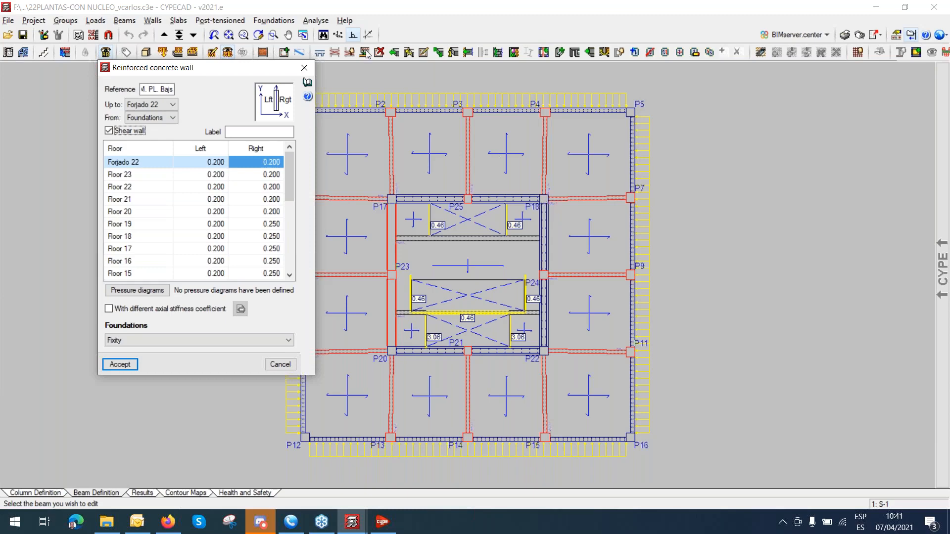
click(280, 364)
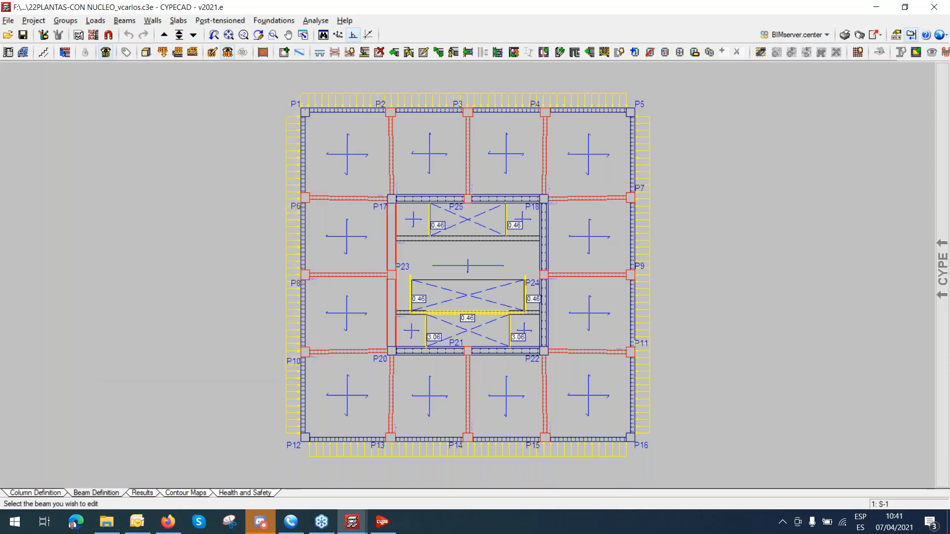
Switch to the "Obra ejemplo SW 2" project and open the 3D view of the building.
drag(949, 94, 539, 12)
click(215, 57)
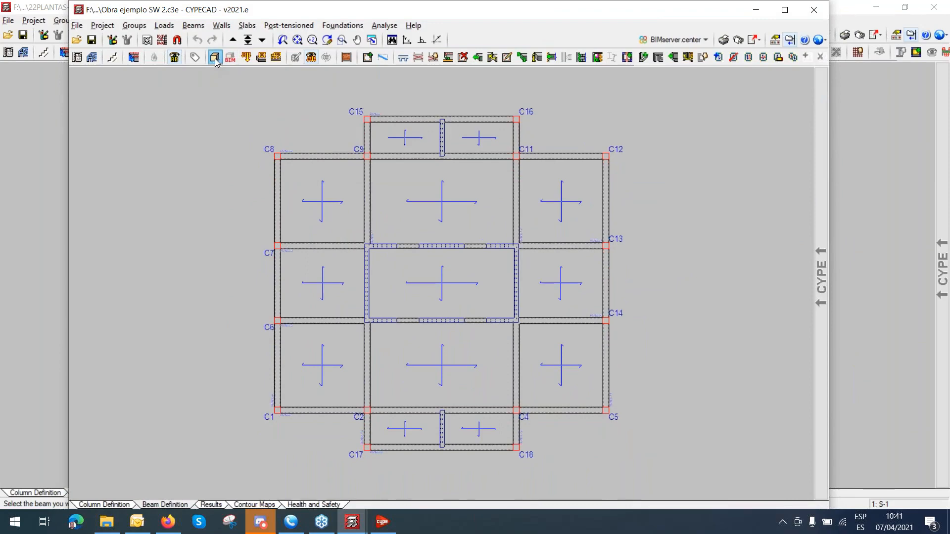
click(456, 275)
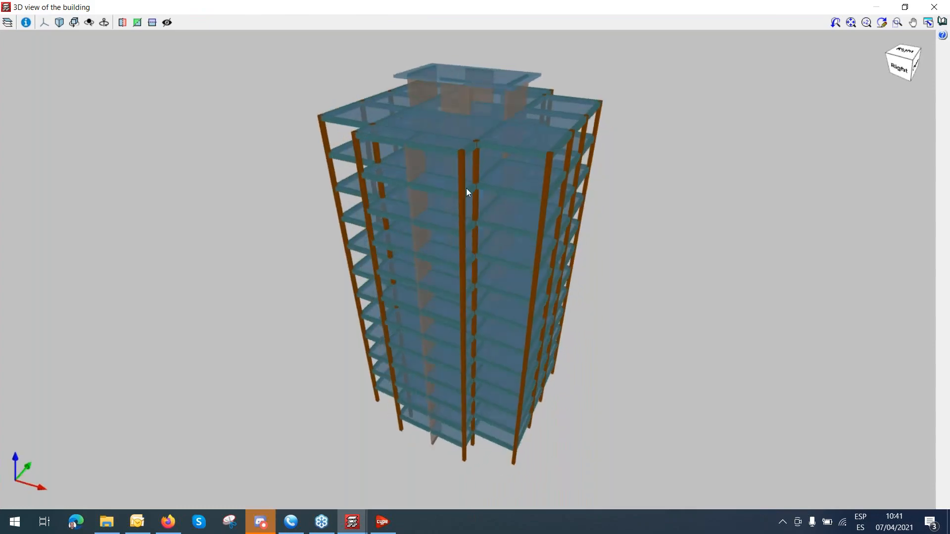
Examine the openings between the core's shear walls and the blue lintels above them in the 3D view.
scroll(466, 188, up, 3)
mouse_move(482, 177)
mouse_down()
mouse_move(512, 139)
mouse_move(484, 232)
mouse_move(483, 204)
mouse_move(500, 176)
mouse_up()
scroll(483, 204, up, 3)
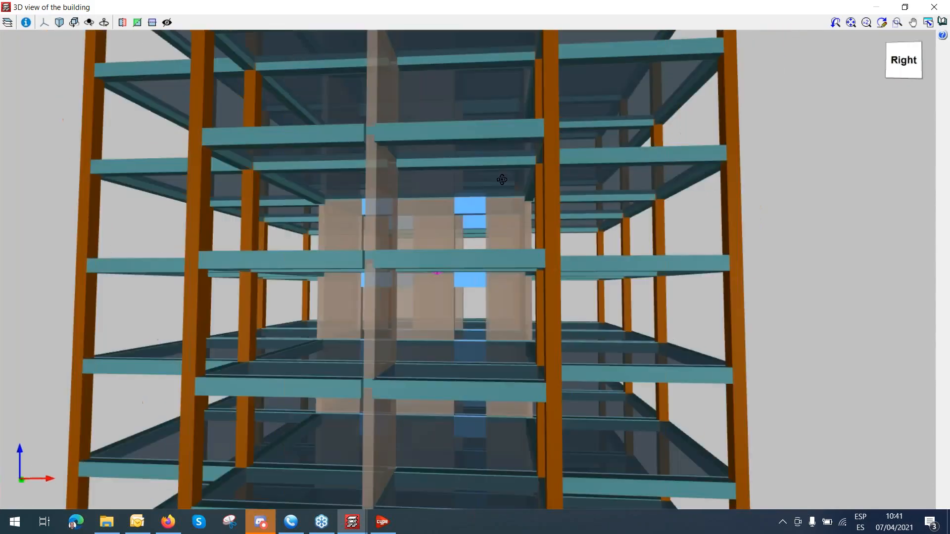
scroll(502, 195, up, 5)
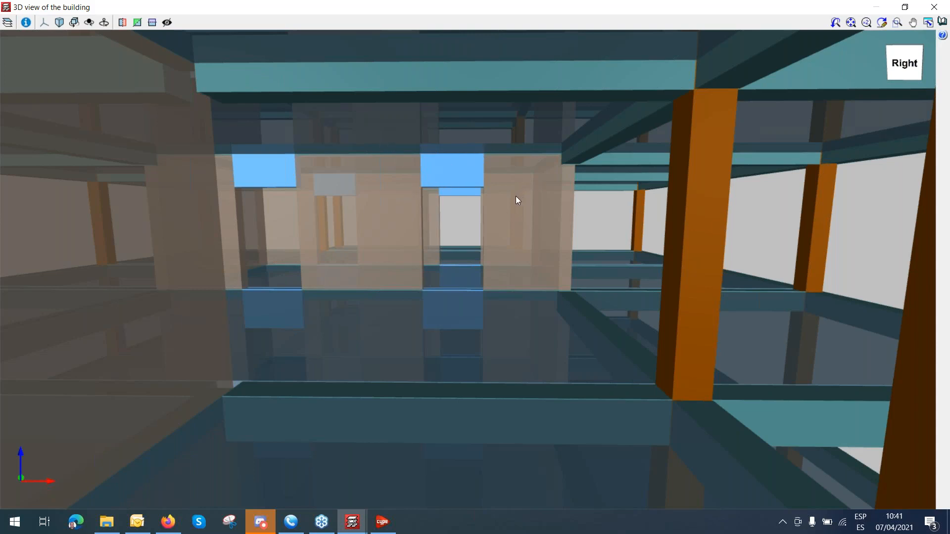
middle_drag(515, 199, 511, 224)
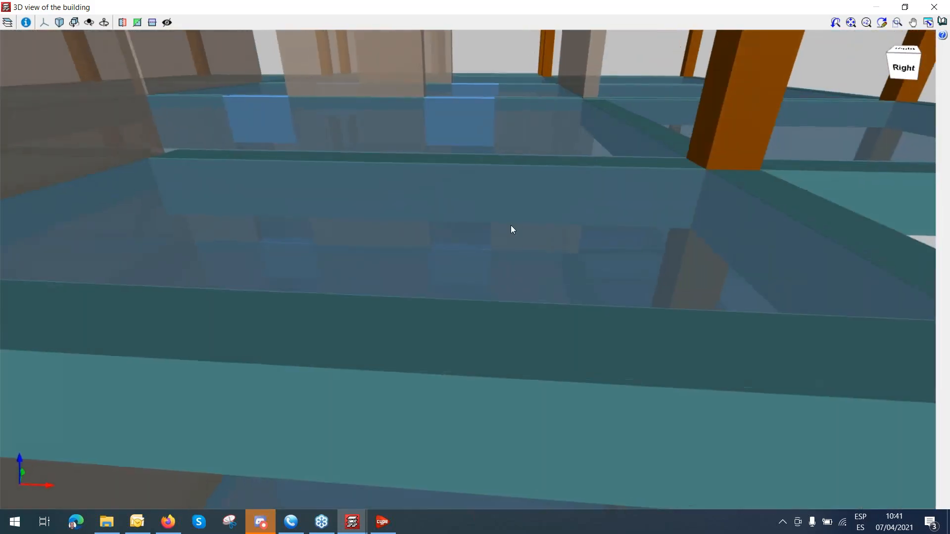
scroll(512, 234, down, 3)
scroll(515, 238, down, 2)
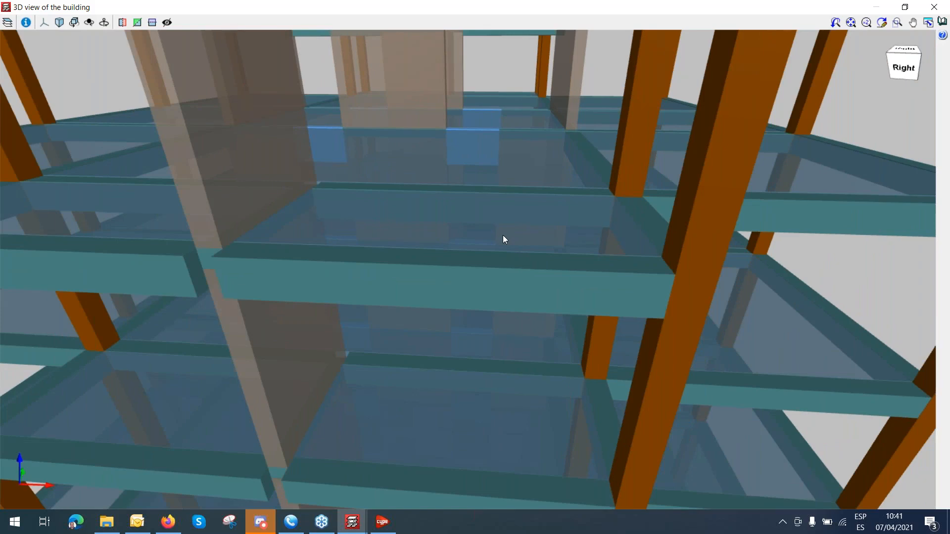
scroll(501, 242, down, 10)
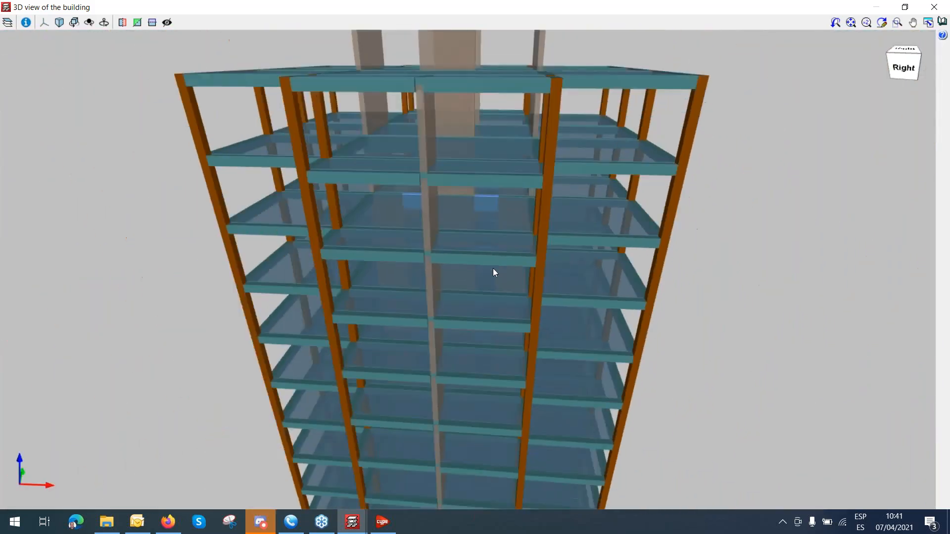
scroll(492, 269, down, 3)
Examine the core's shear walls and lintels from the tower's corner, looking between the upper floors.
shift+middle_drag(536, 280, 669, 278)
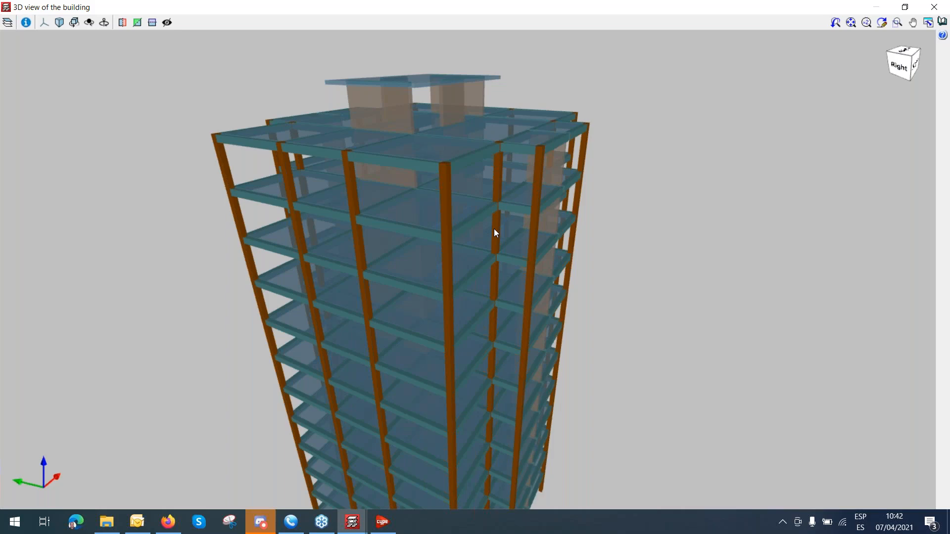
scroll(494, 229, up, 3)
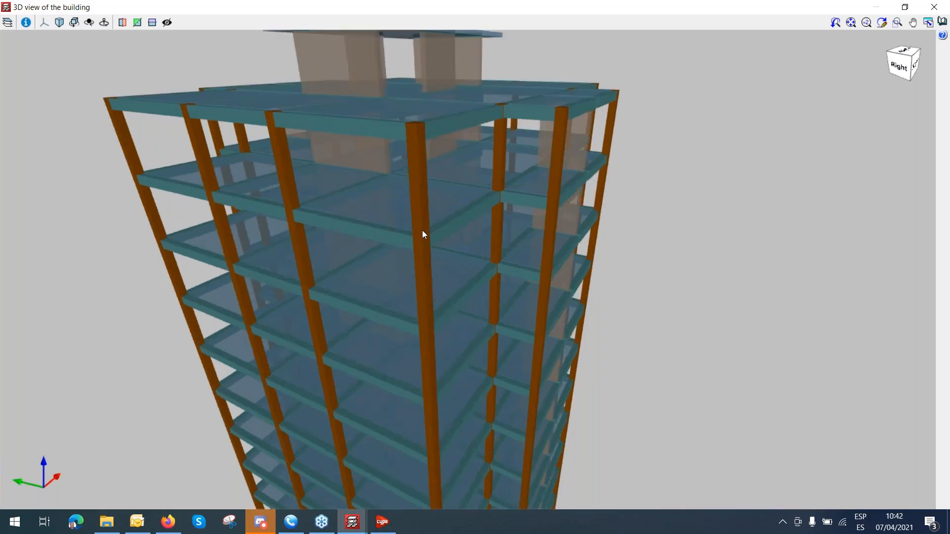
scroll(483, 213, up, 2)
shift+middle_drag(494, 239, 523, 244)
scroll(469, 239, up, 6)
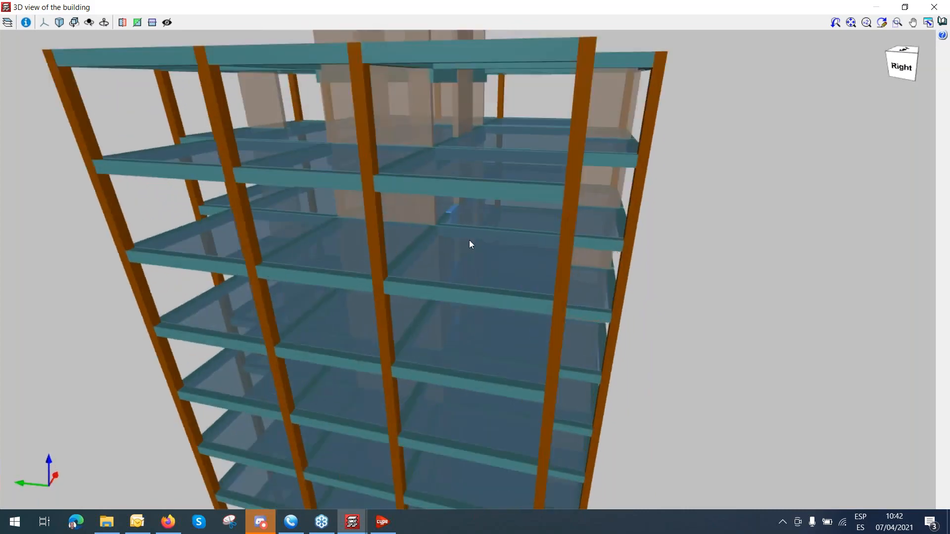
scroll(449, 241, up, 2)
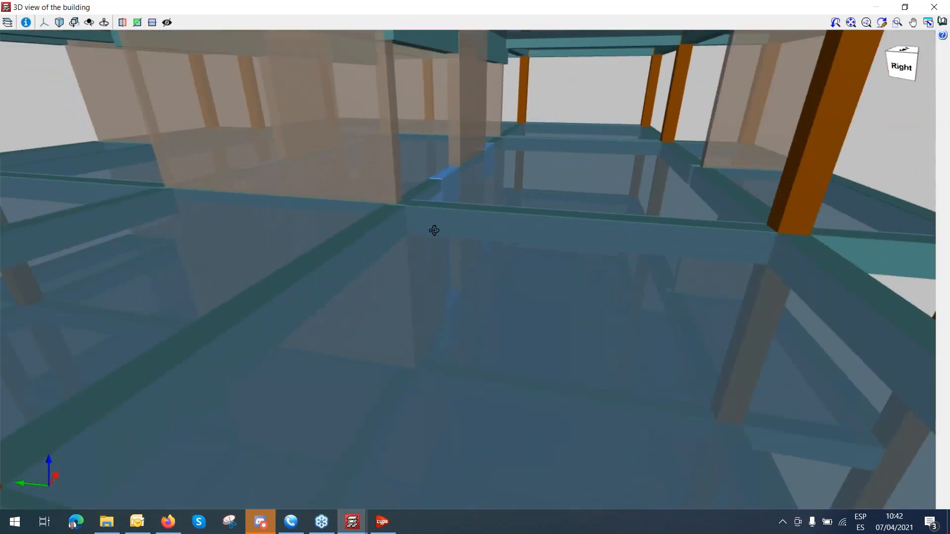
shift+middle_drag(433, 230, 448, 216)
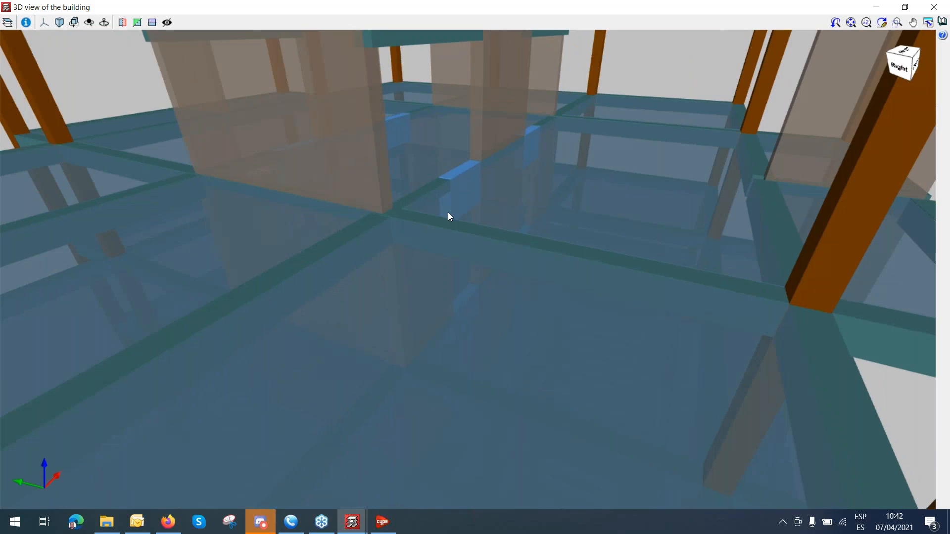
scroll(448, 216, up, 3)
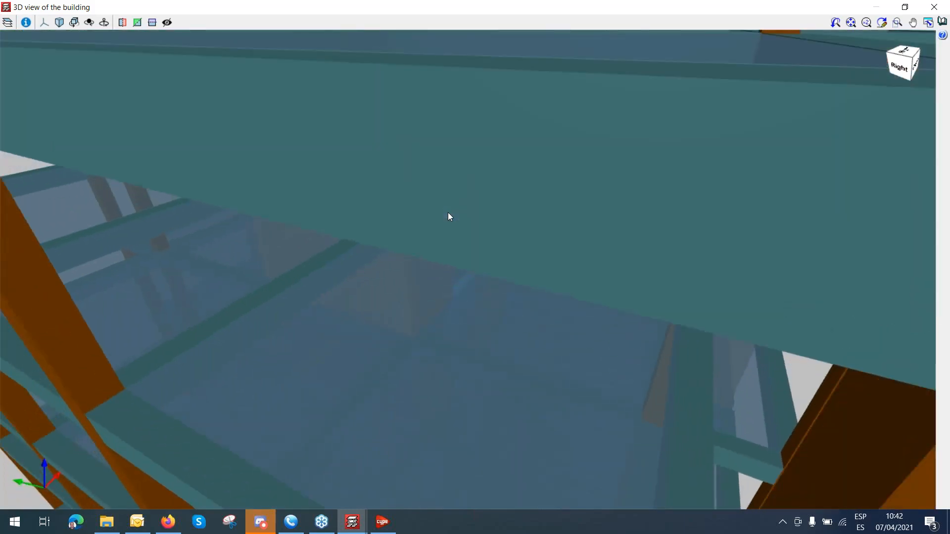
Examine the tower as a whole from several sides, including its perimeter columns, side walls and rooftop core.
scroll(449, 216, down, 4)
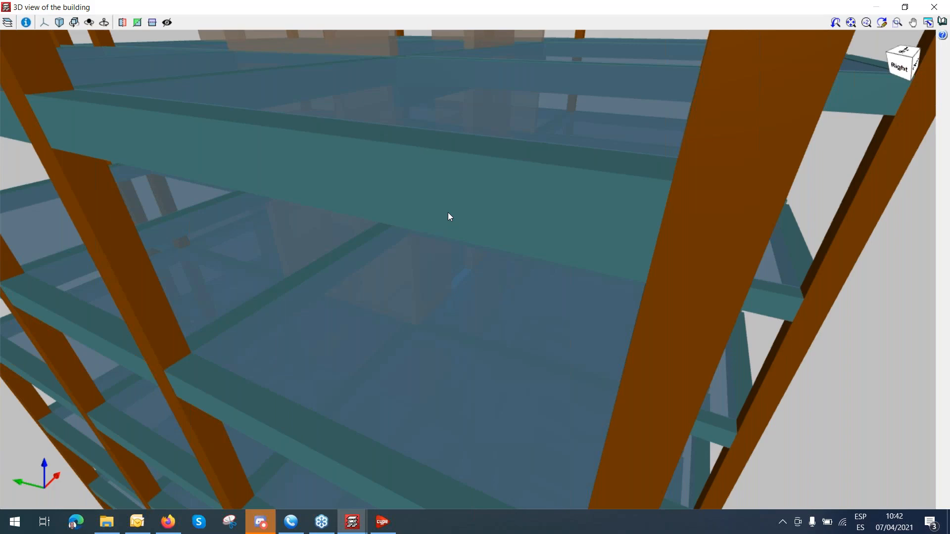
scroll(447, 212, down, 6)
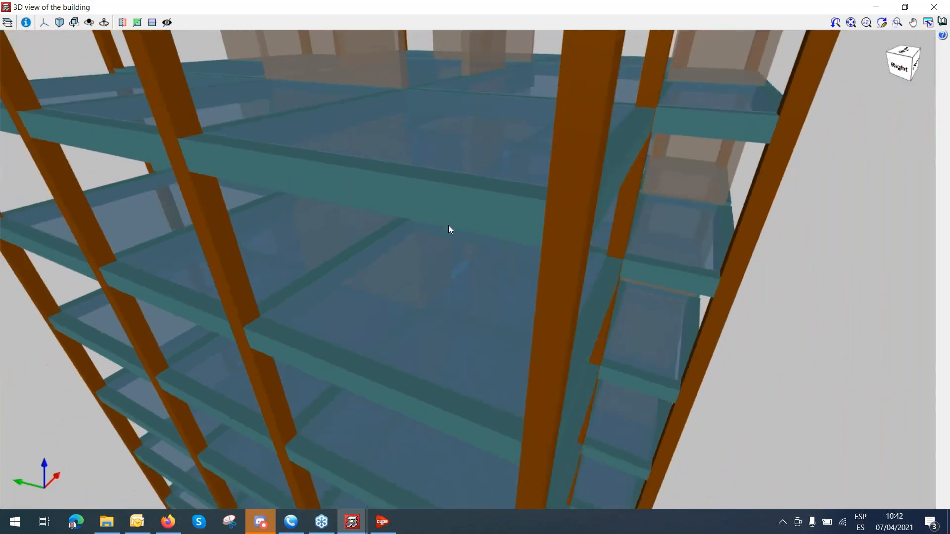
scroll(449, 238, down, 3)
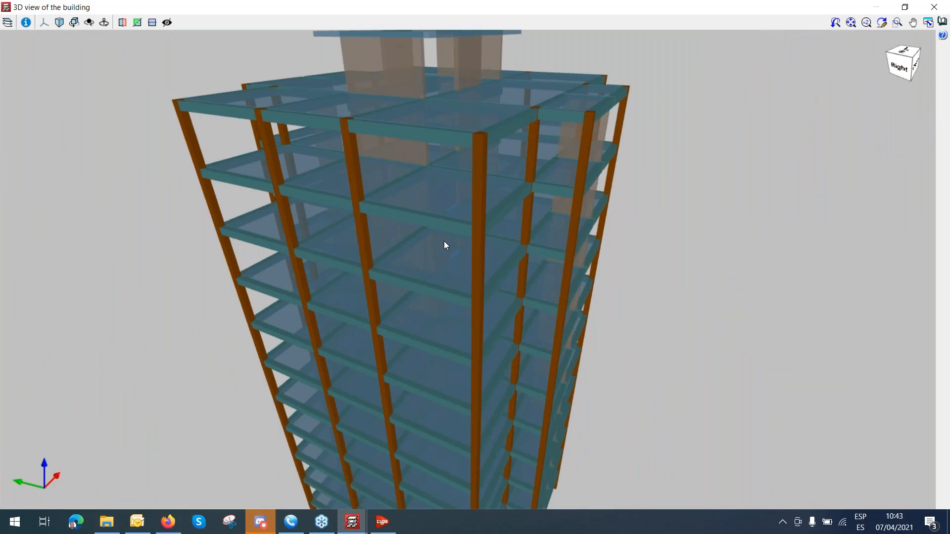
scroll(444, 243, down, 2)
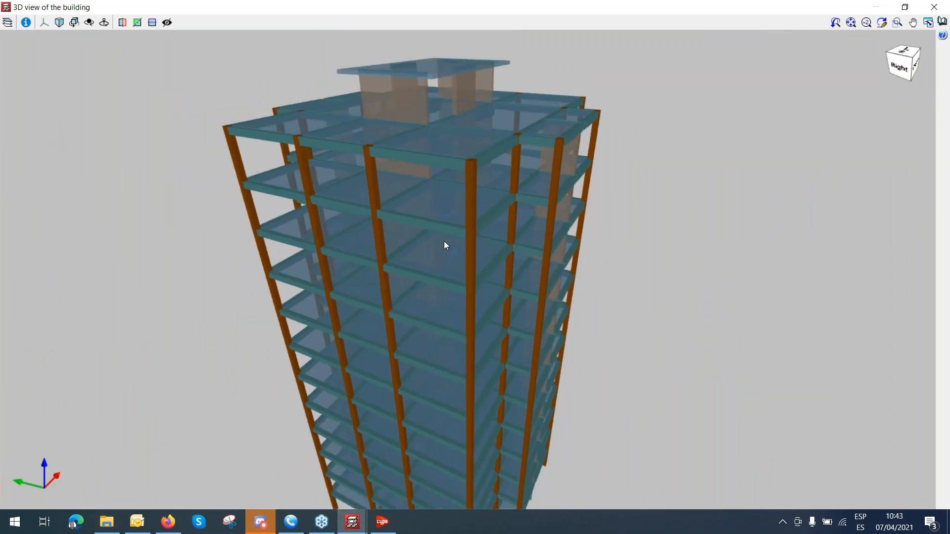
middle_drag(490, 250, 560, 244)
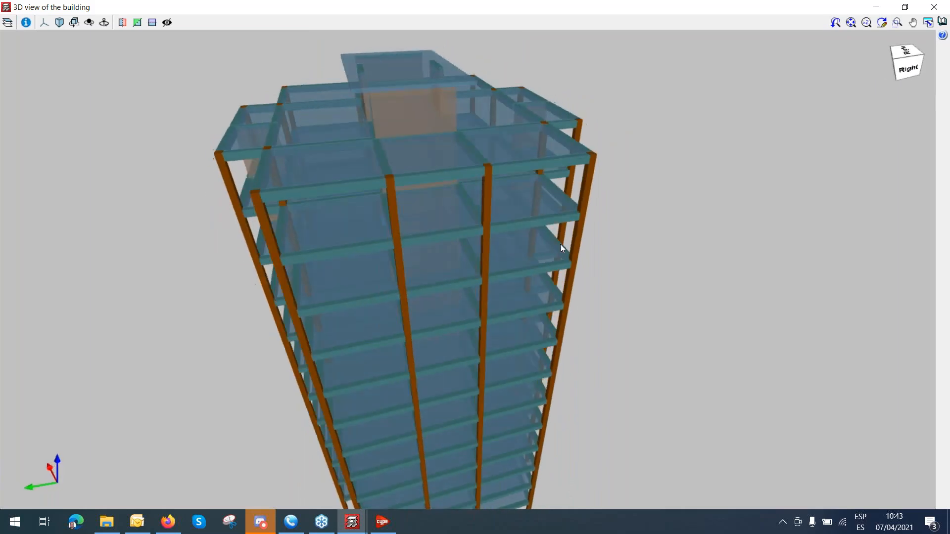
middle_drag(500, 250, 602, 240)
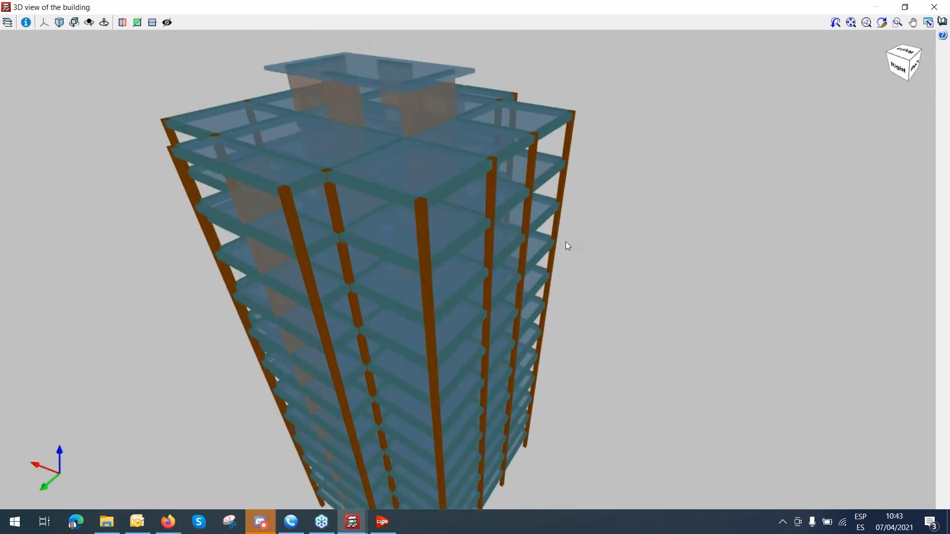
scroll(512, 245, up, 1)
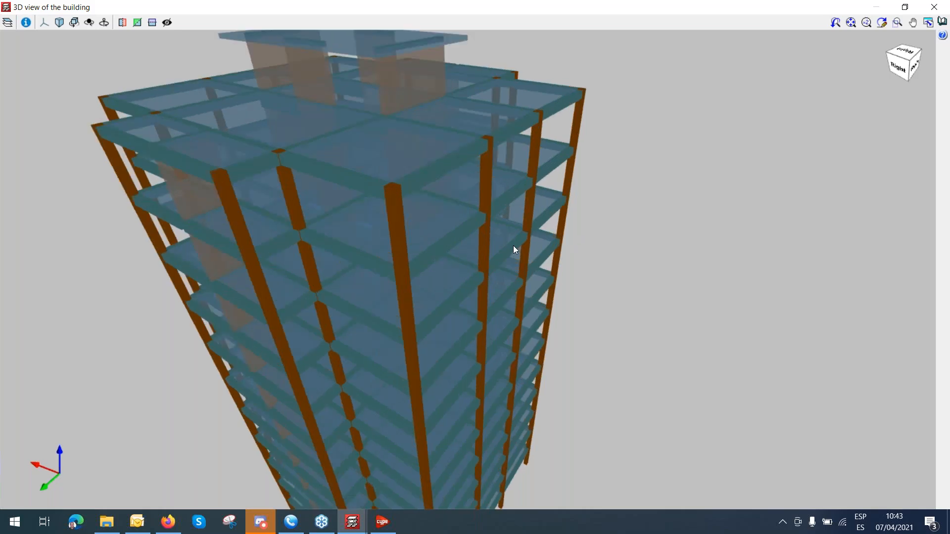